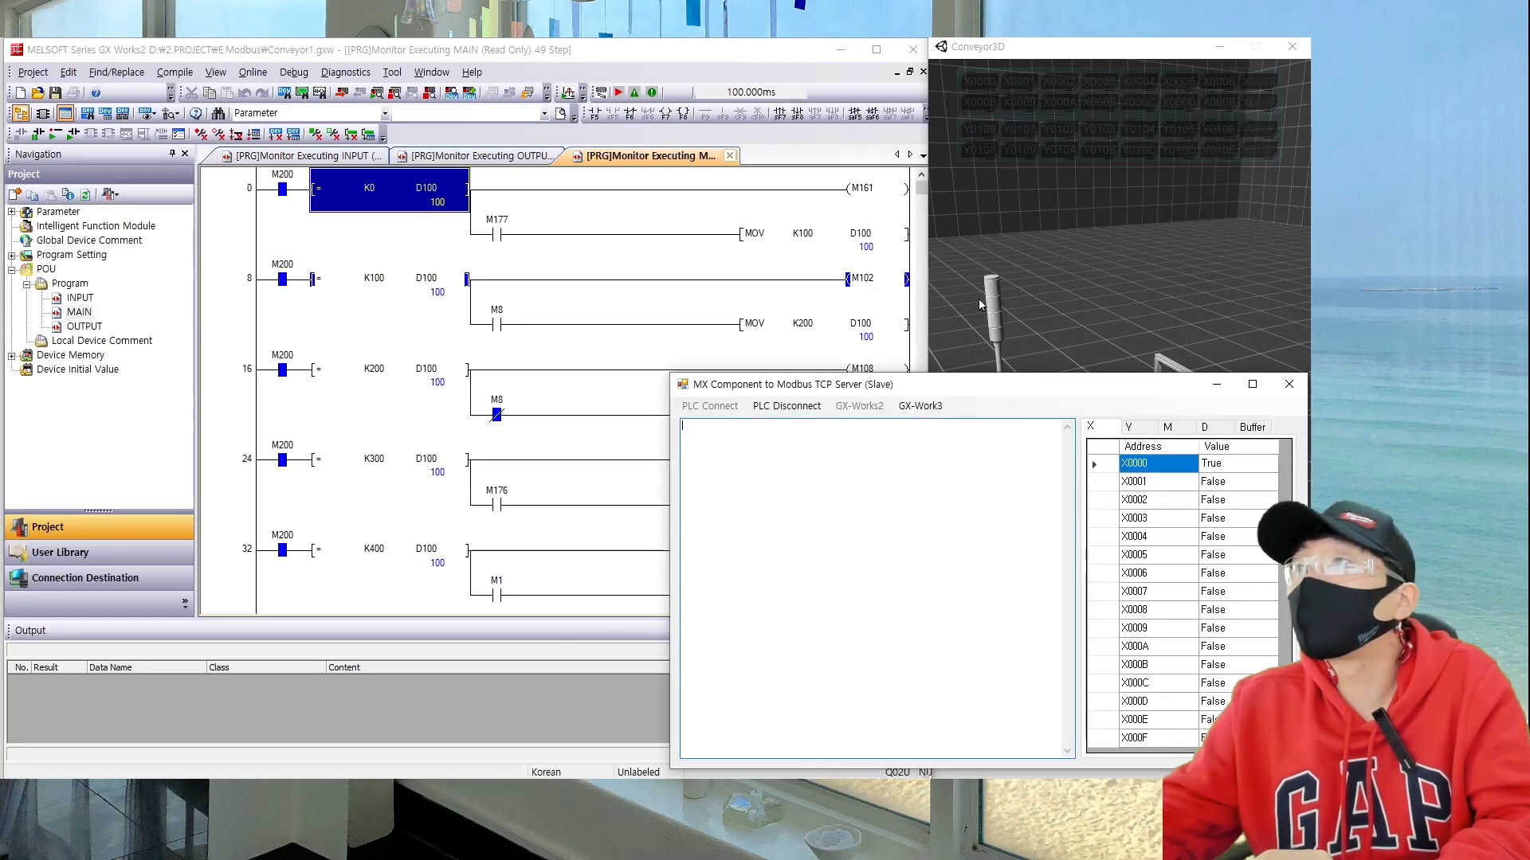
Step: Set device D100 to 0 from the first comparison rung of the monitored MAIN program
left_click(425, 211)
double_click(425, 211, "shift")
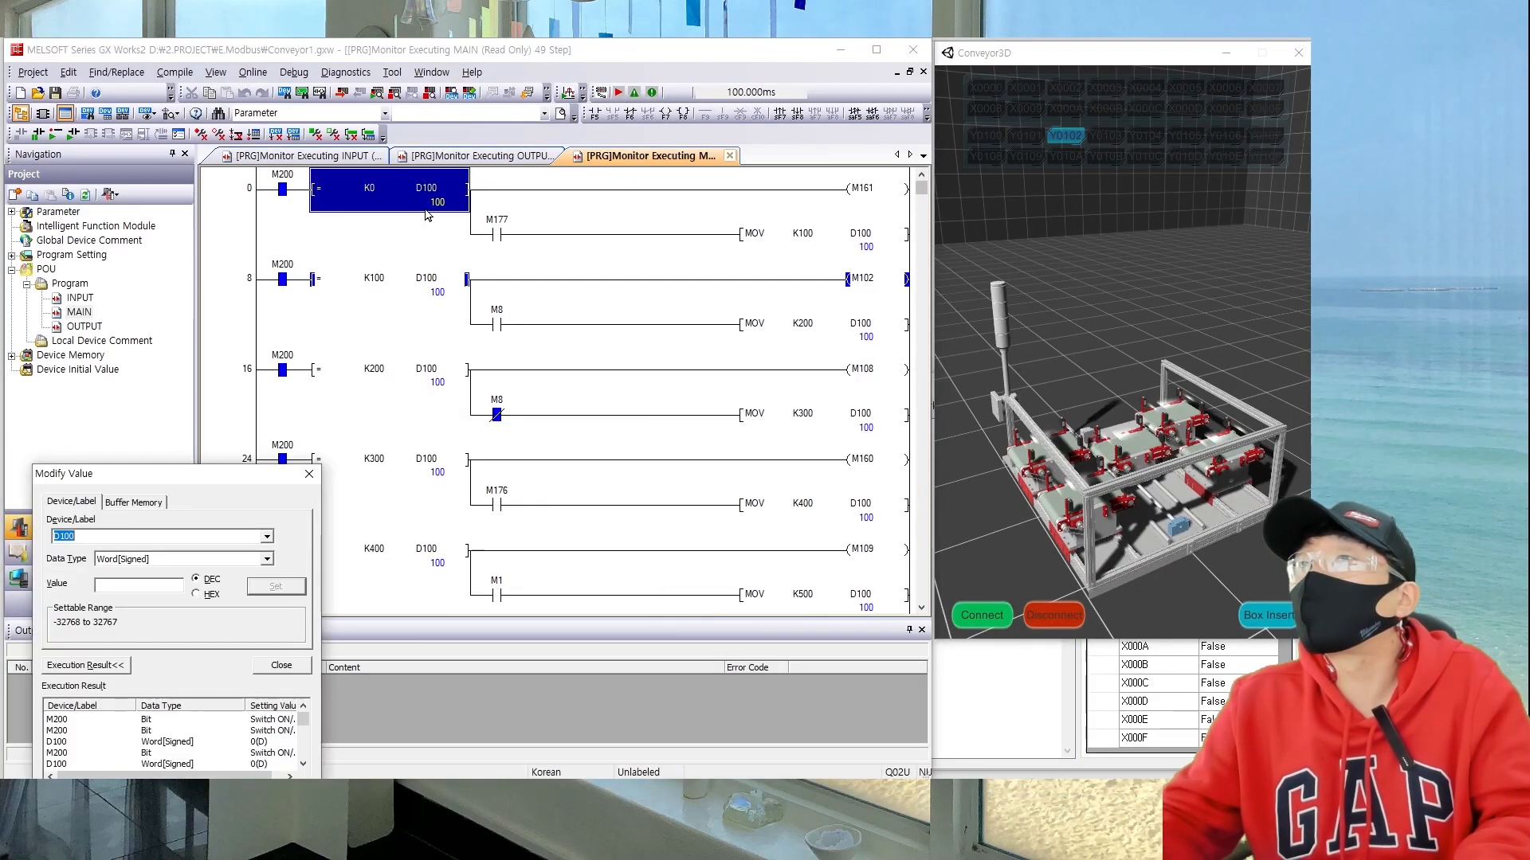
left_click(137, 582)
type("0")
left_click(285, 592)
left_click(309, 474)
Step: Reposition the Conveyor3D simulation window and insert a box onto the conveyor
left_click_drag(1134, 57, 632, 73)
left_click(775, 627)
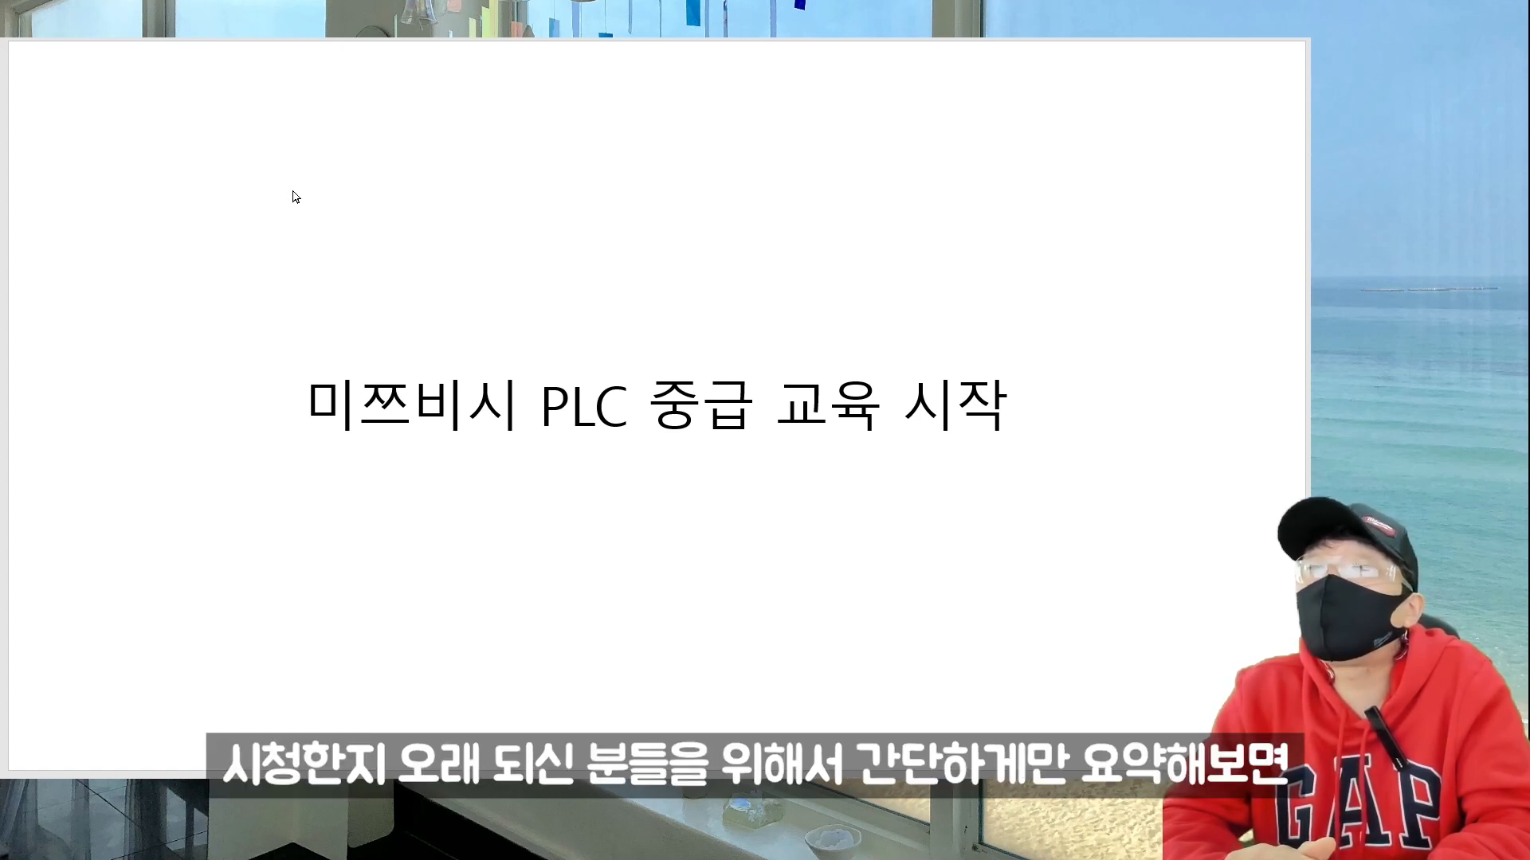
key("Right")
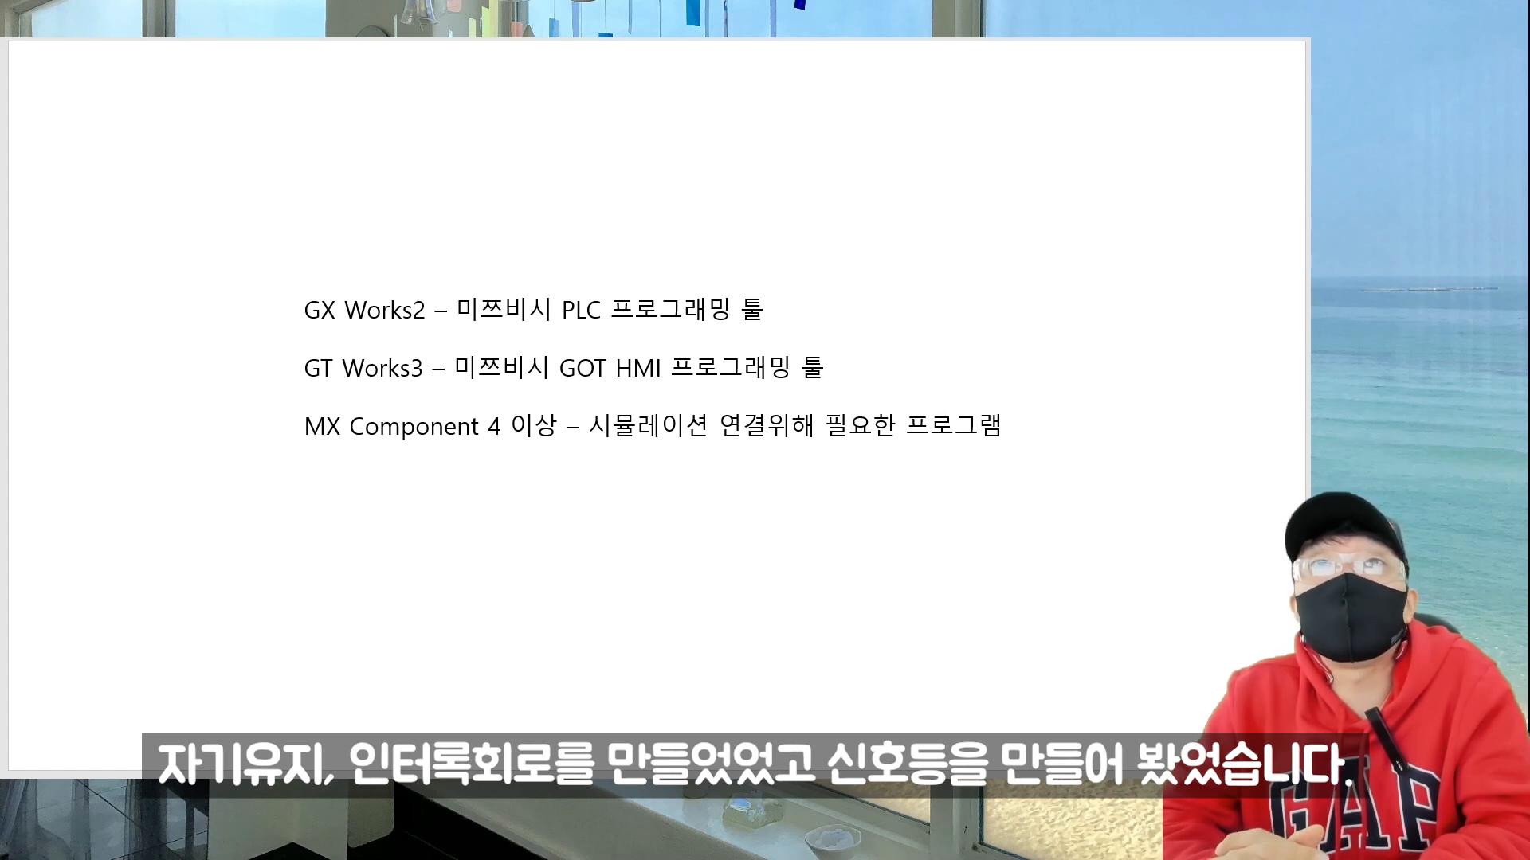
key("Page_Down")
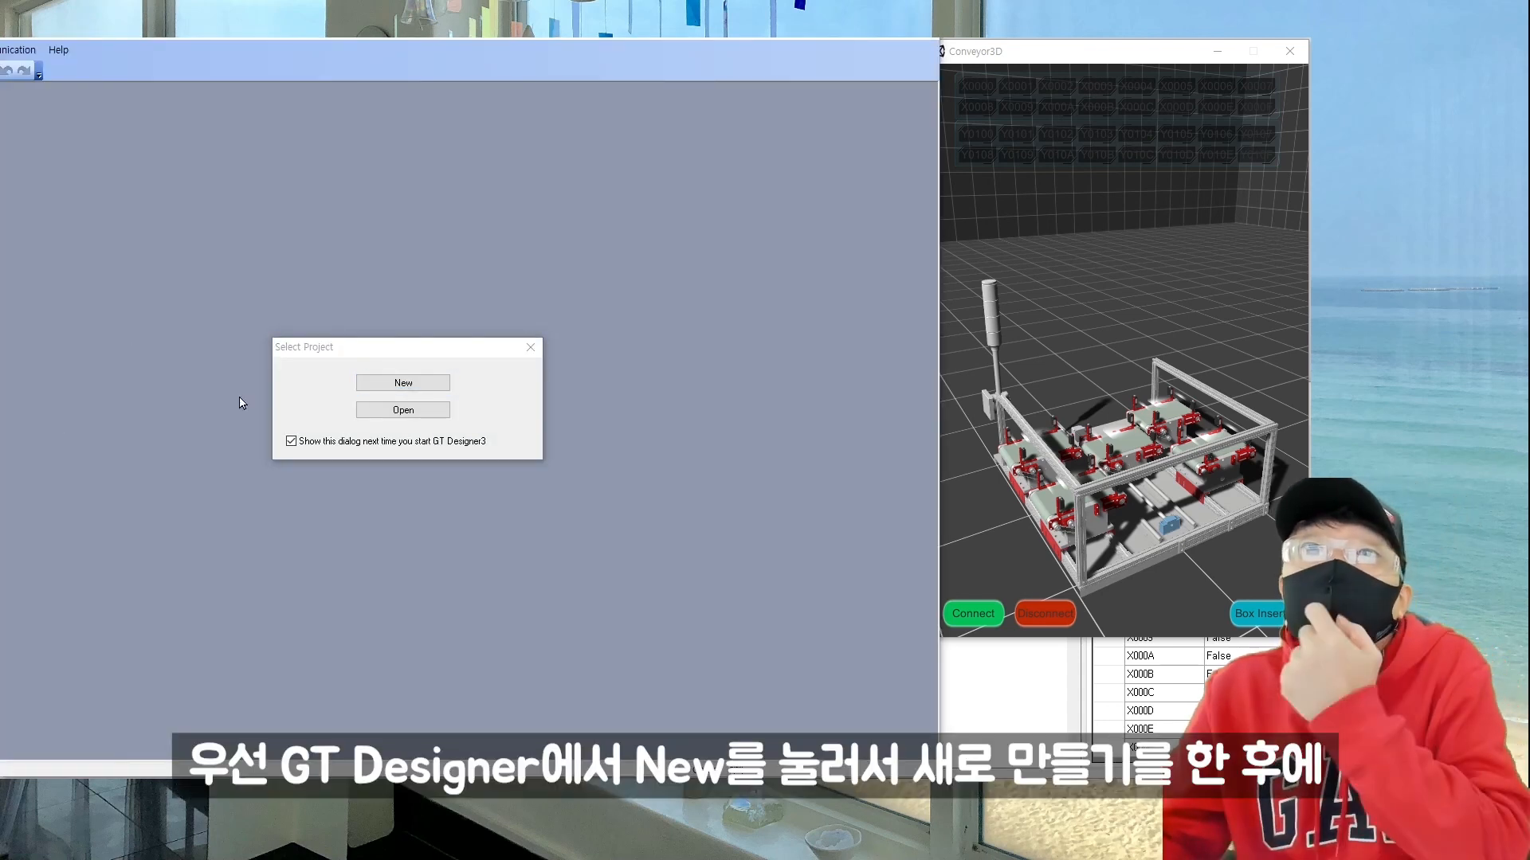
Step: Create a new GOT project of type GT16**-V (640x480), keeping all wizard defaults, and bring the whole editor window into view
left_click(434, 389)
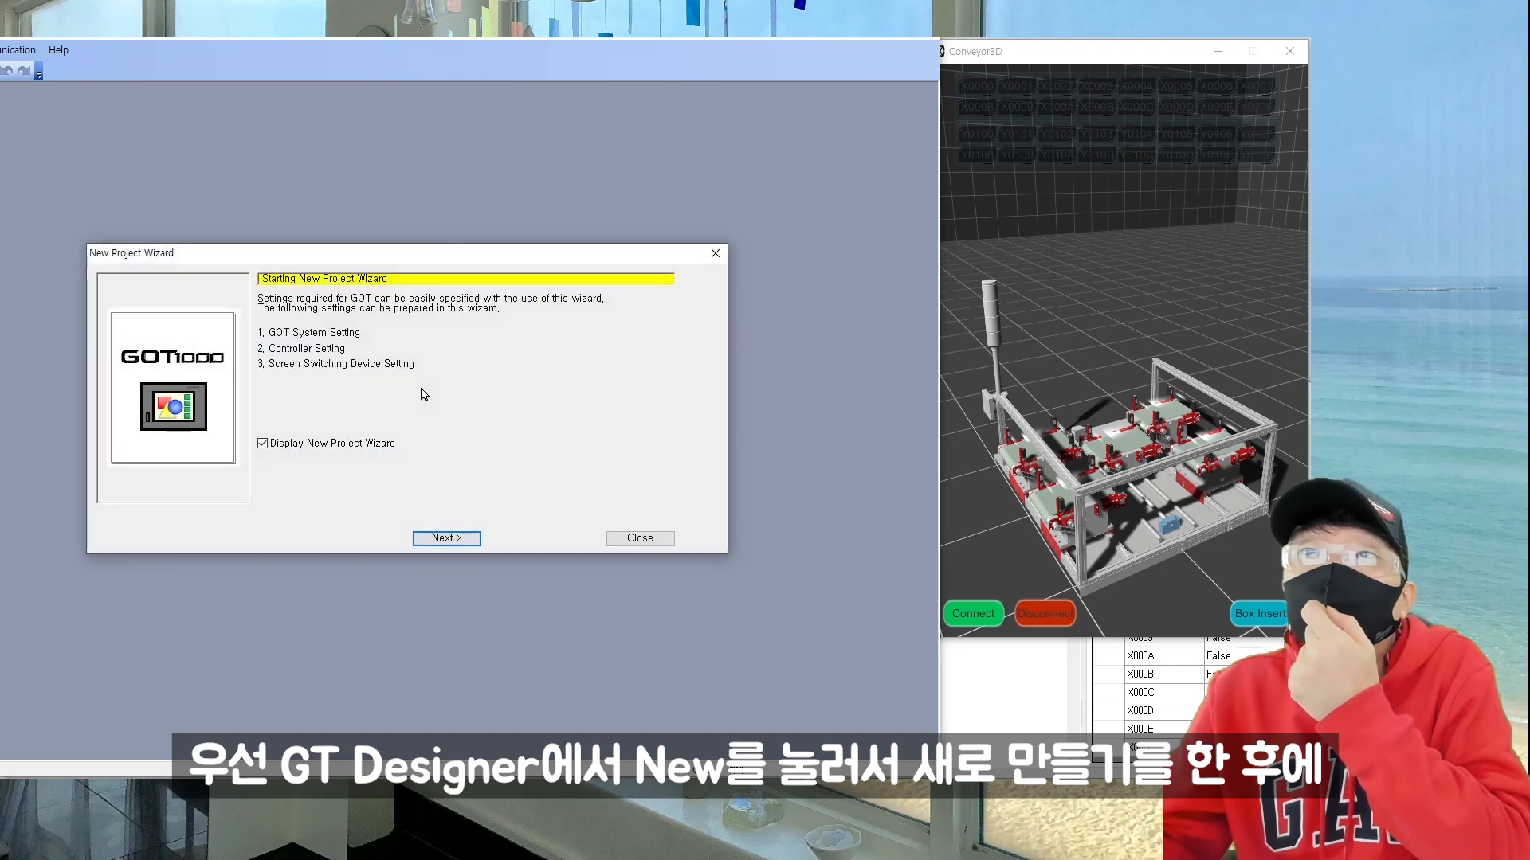
left_click(470, 540)
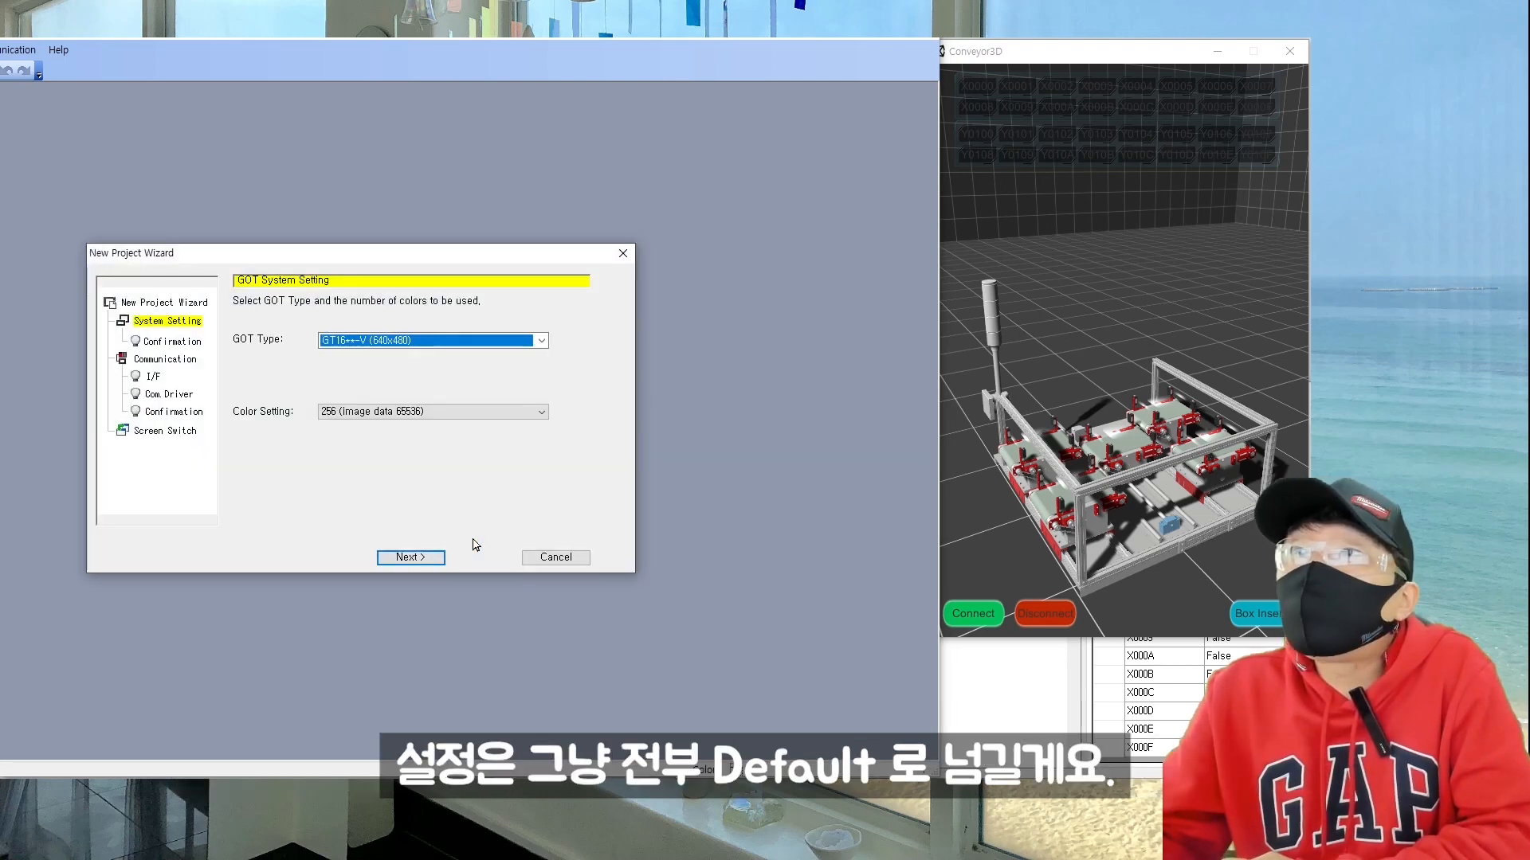
left_click(423, 563)
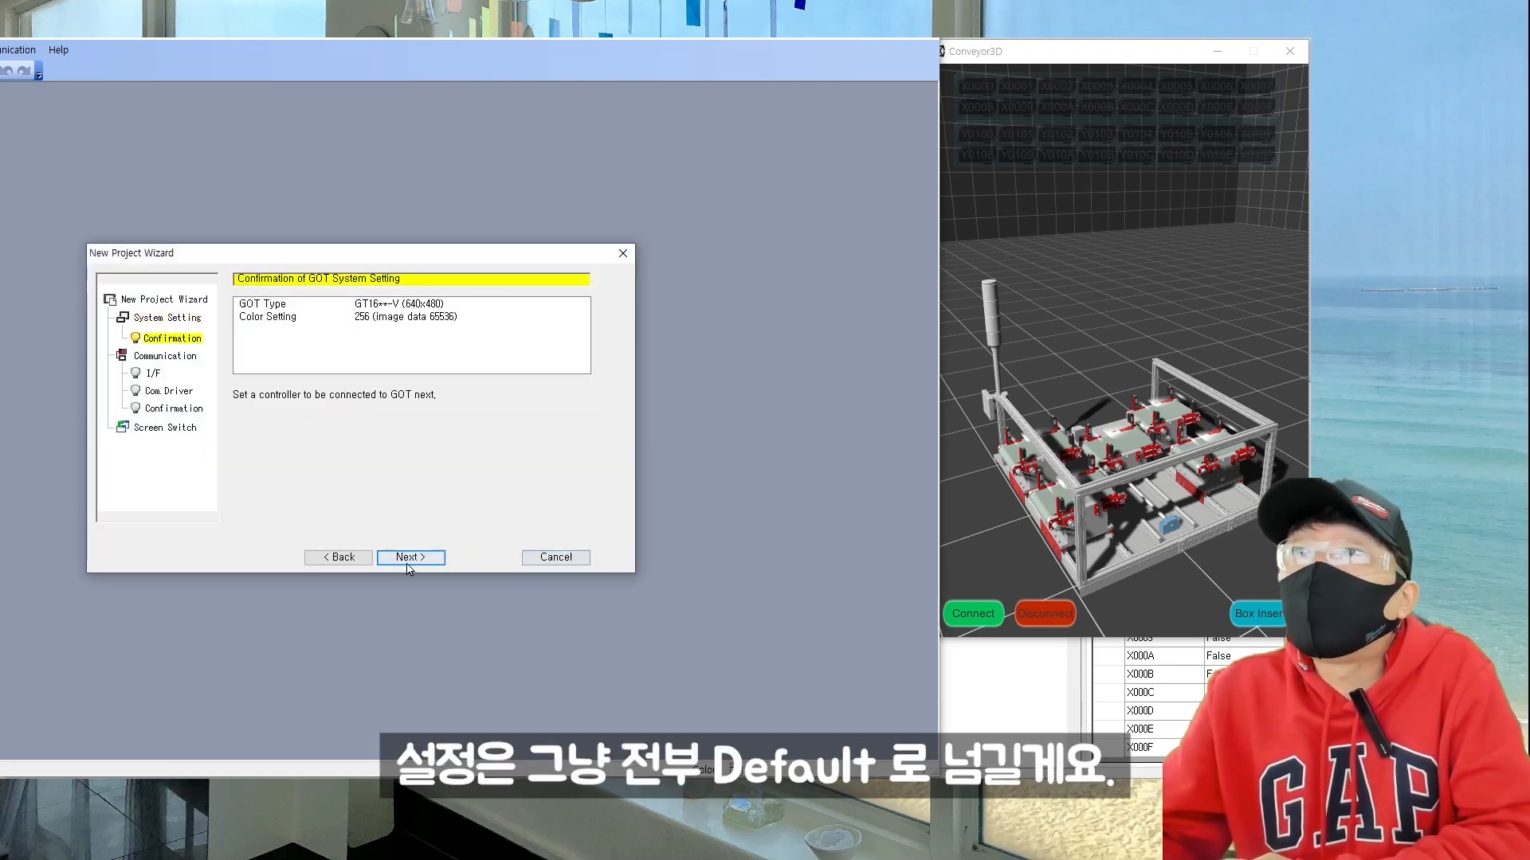
left_click(406, 558)
left_click(407, 558)
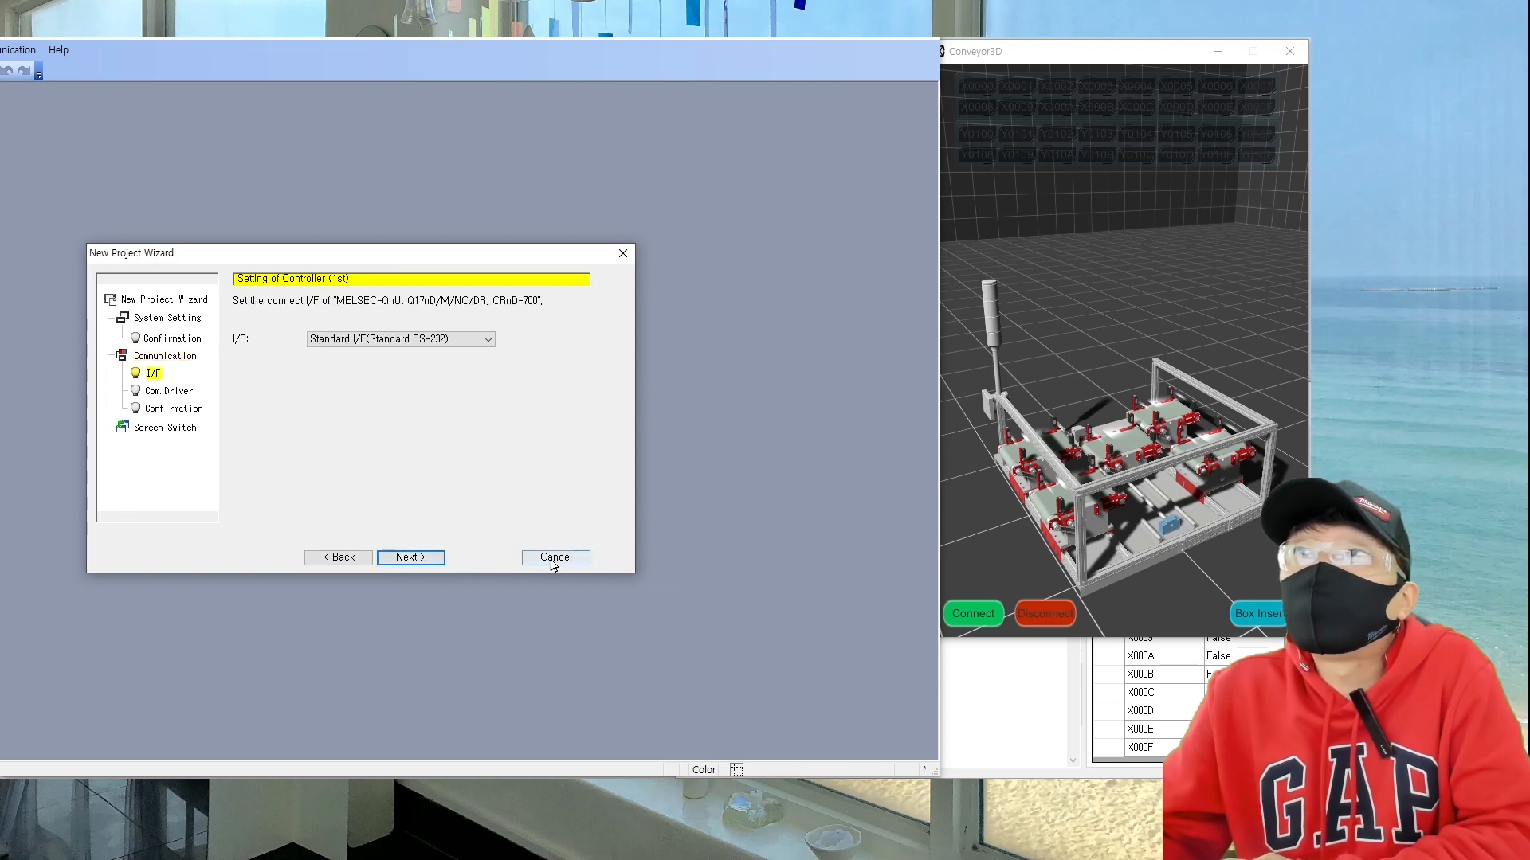
left_click(400, 559)
left_click(400, 559)
left_click(415, 559)
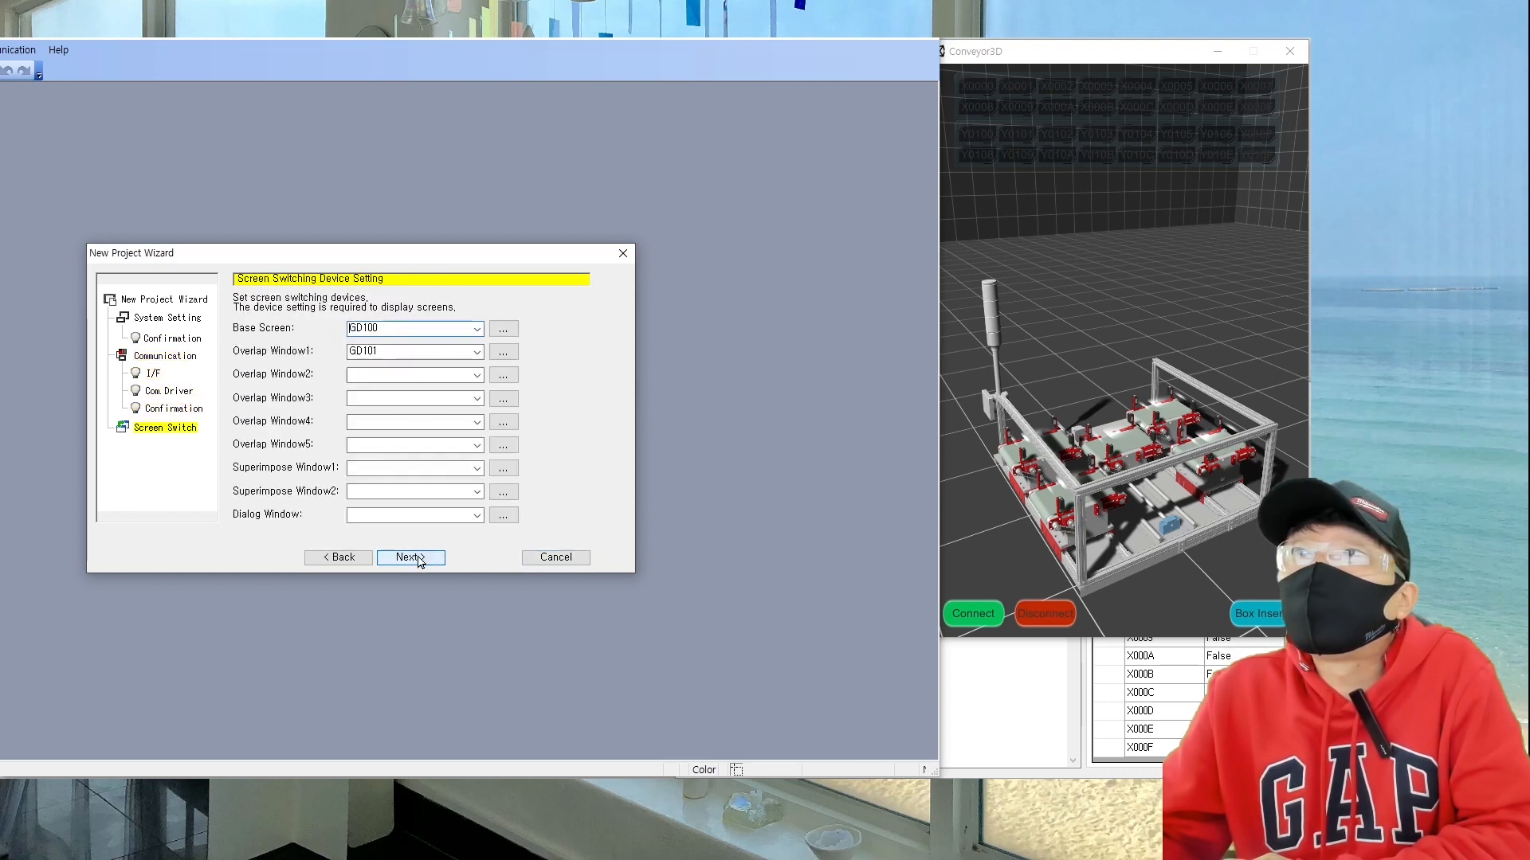
left_click(423, 563)
left_click(432, 603)
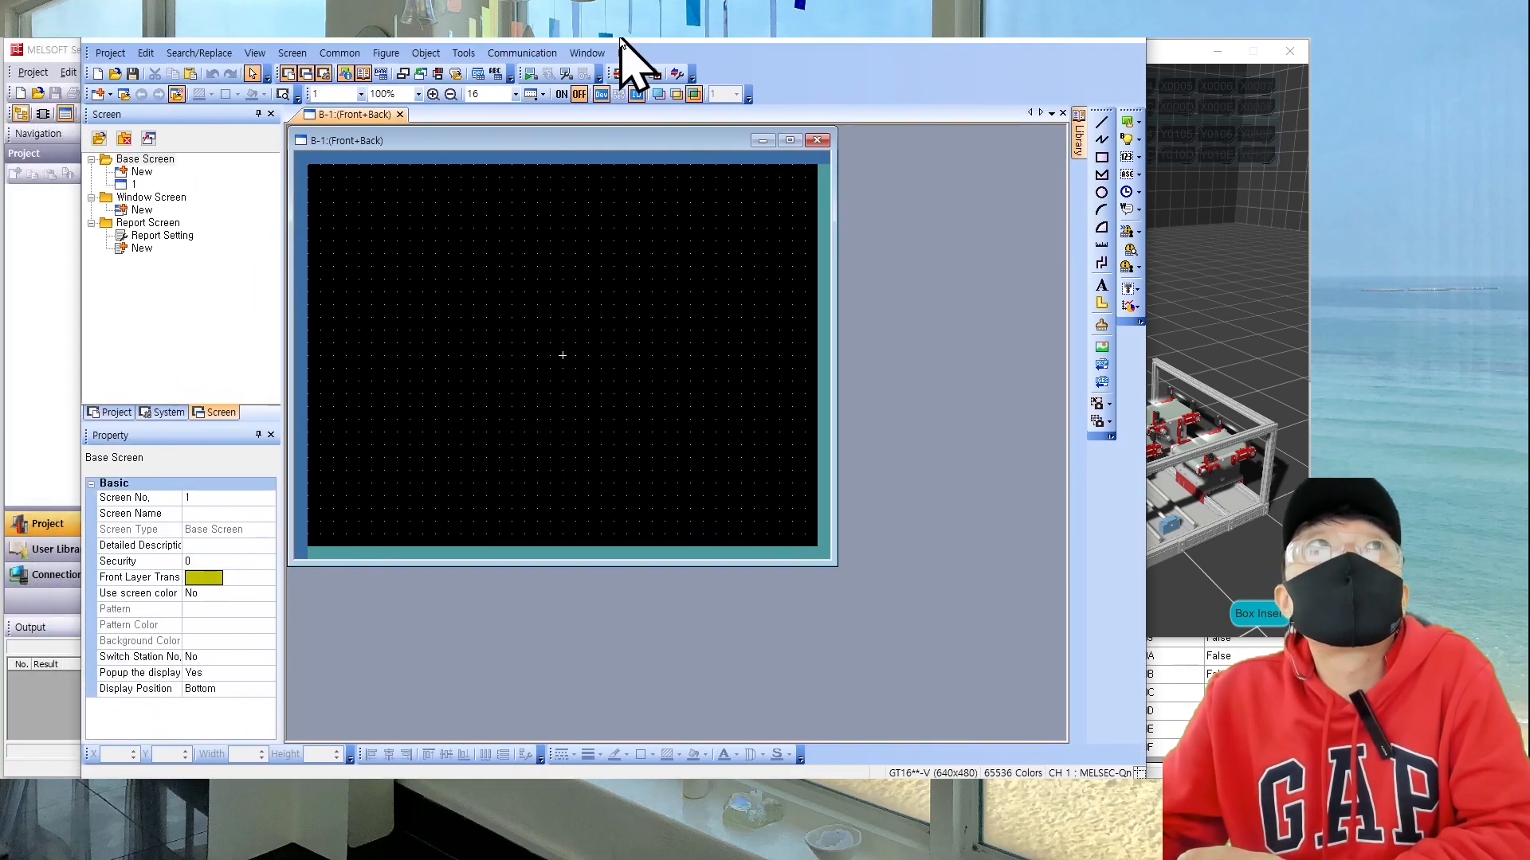
left_click_drag(632, 58, 770, 55)
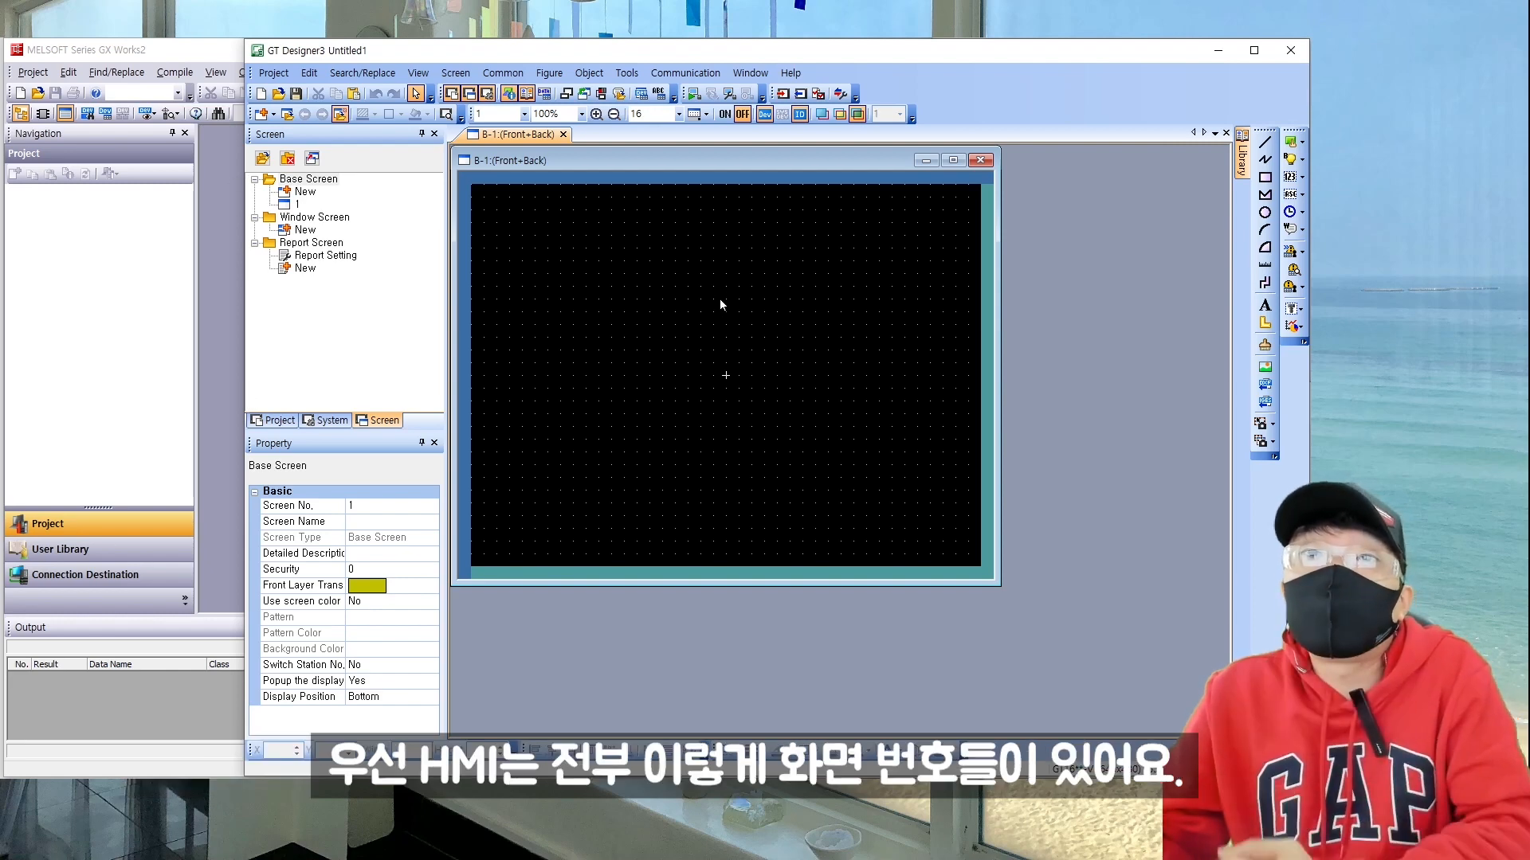
Step: Add a new base screen numbered 2 and arrange its window so screen 1 stays visible
left_click(294, 203)
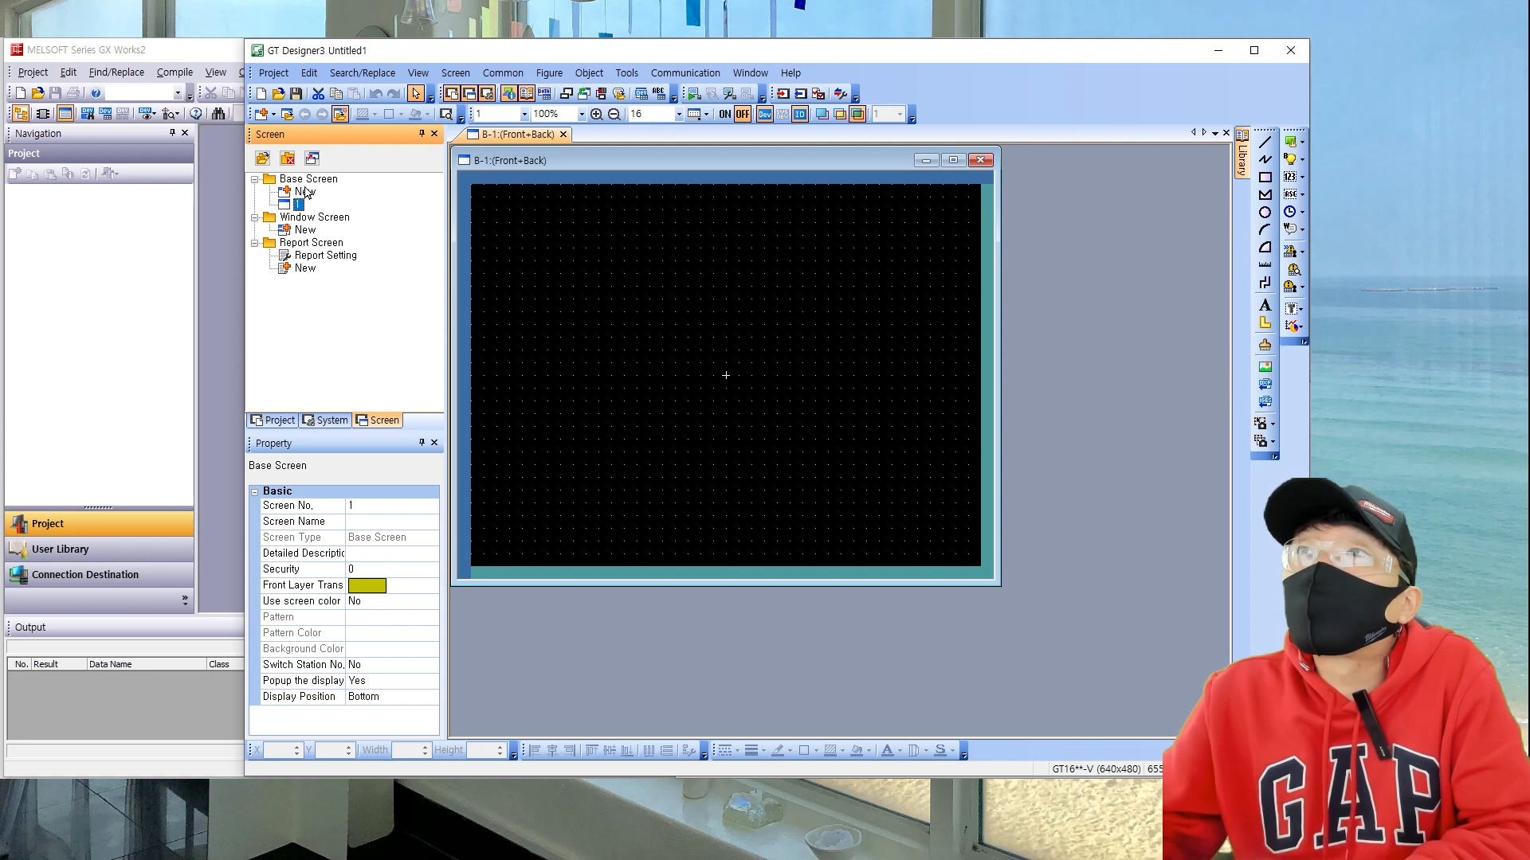
double_click(305, 192)
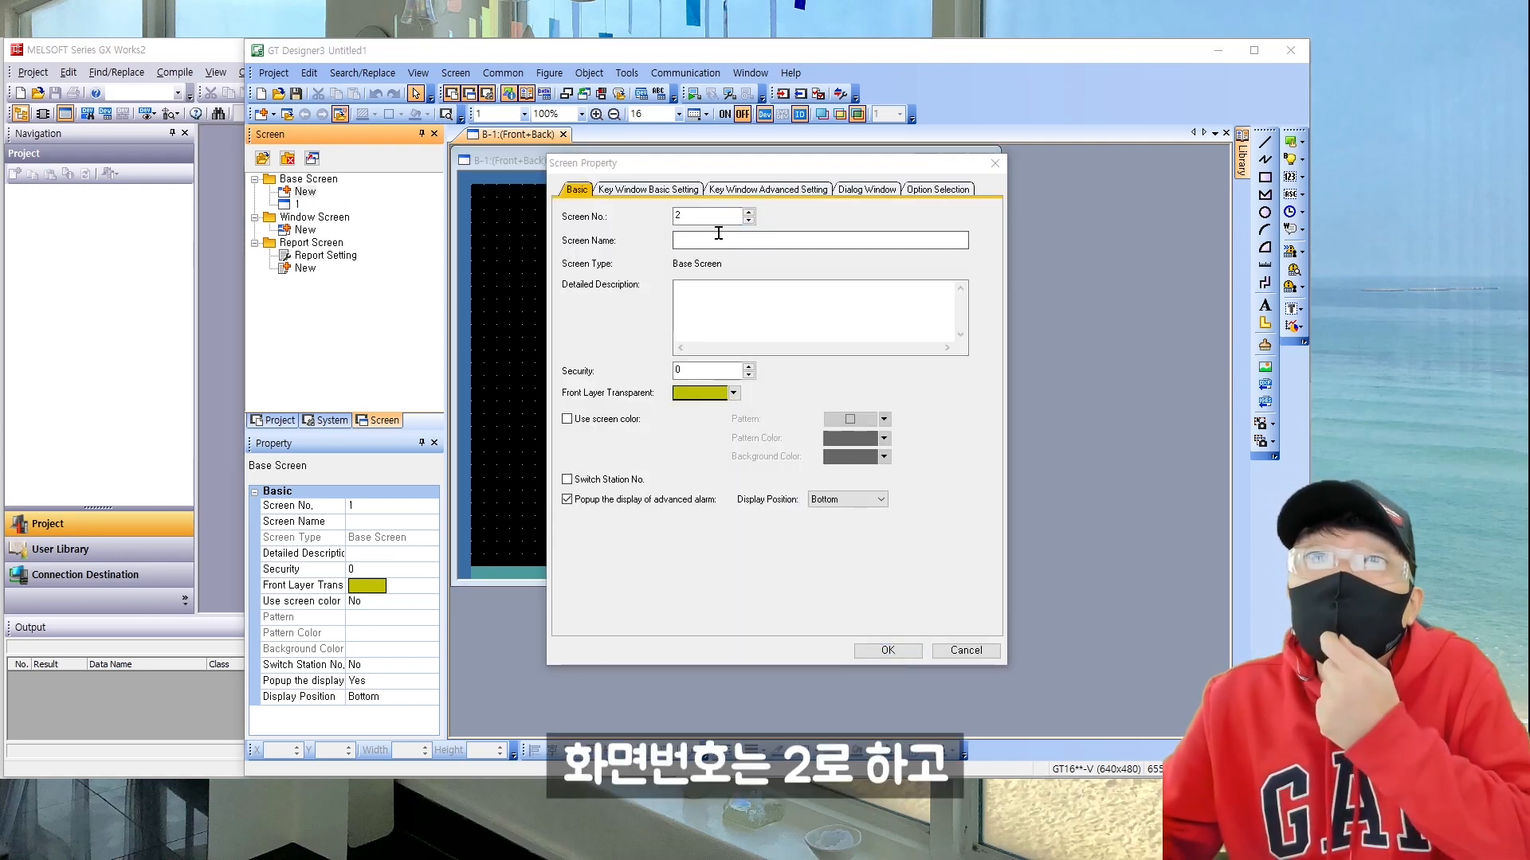
left_click(886, 650)
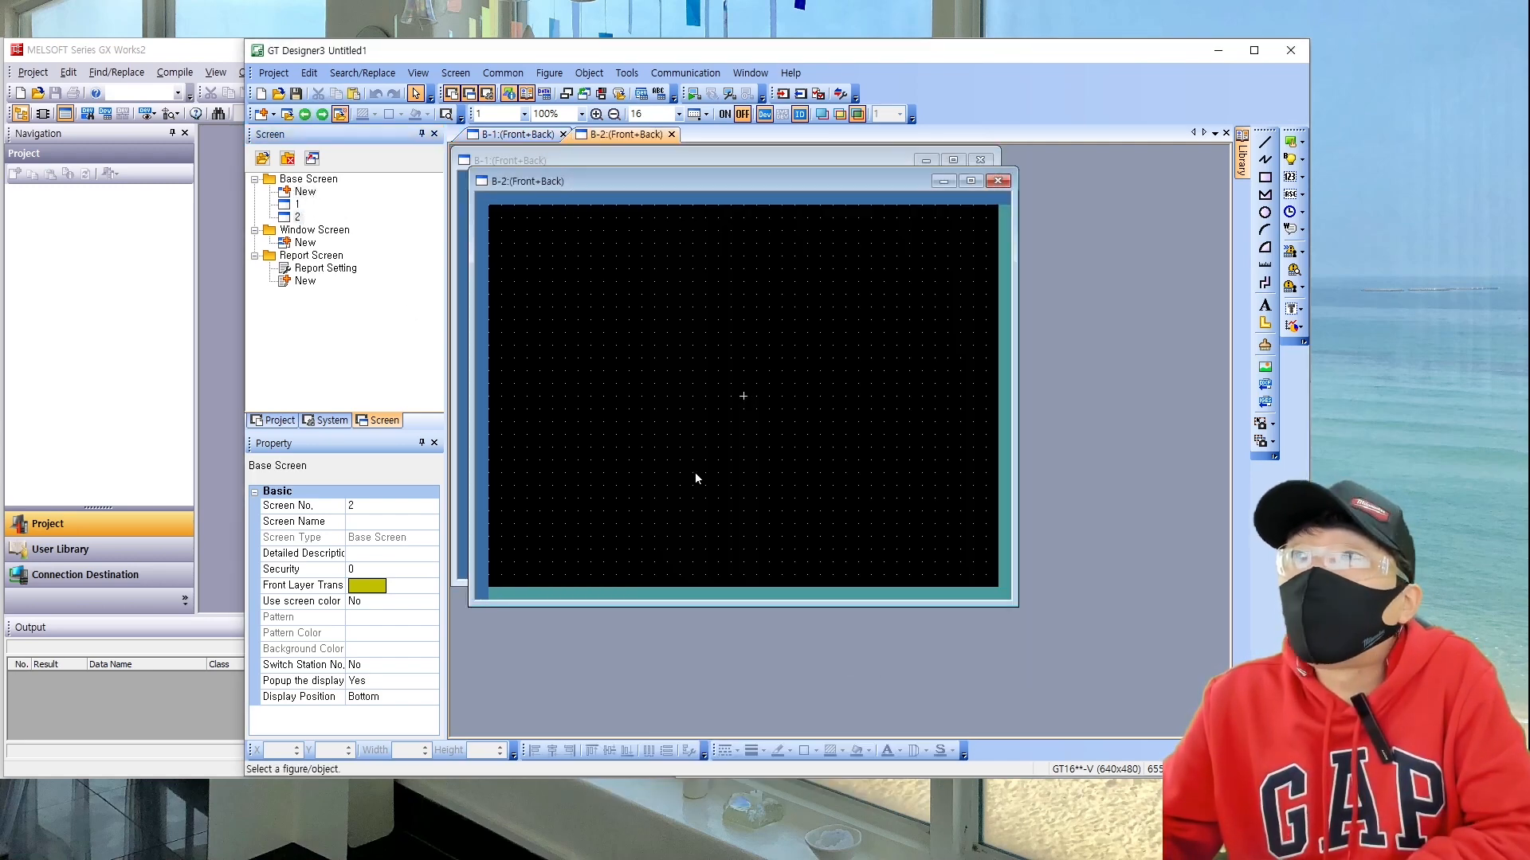
left_click_drag(677, 181, 836, 283)
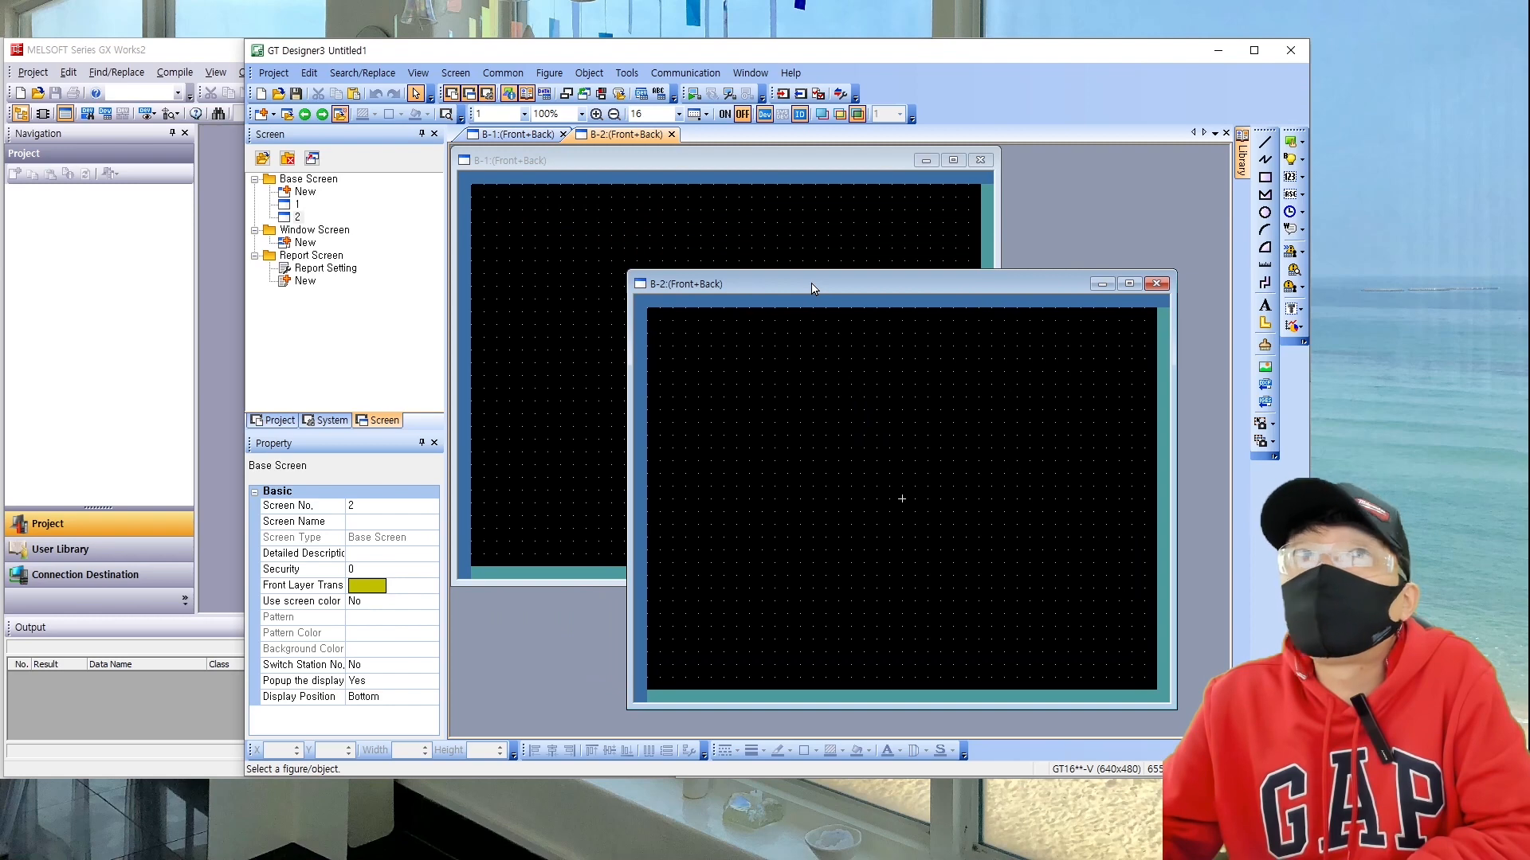
Step: Place two equal switches about 116 × 88 in size in the lower-left and lower-right corners of base screen 2
left_click(1291, 142)
left_click_drag(650, 607, 743, 677)
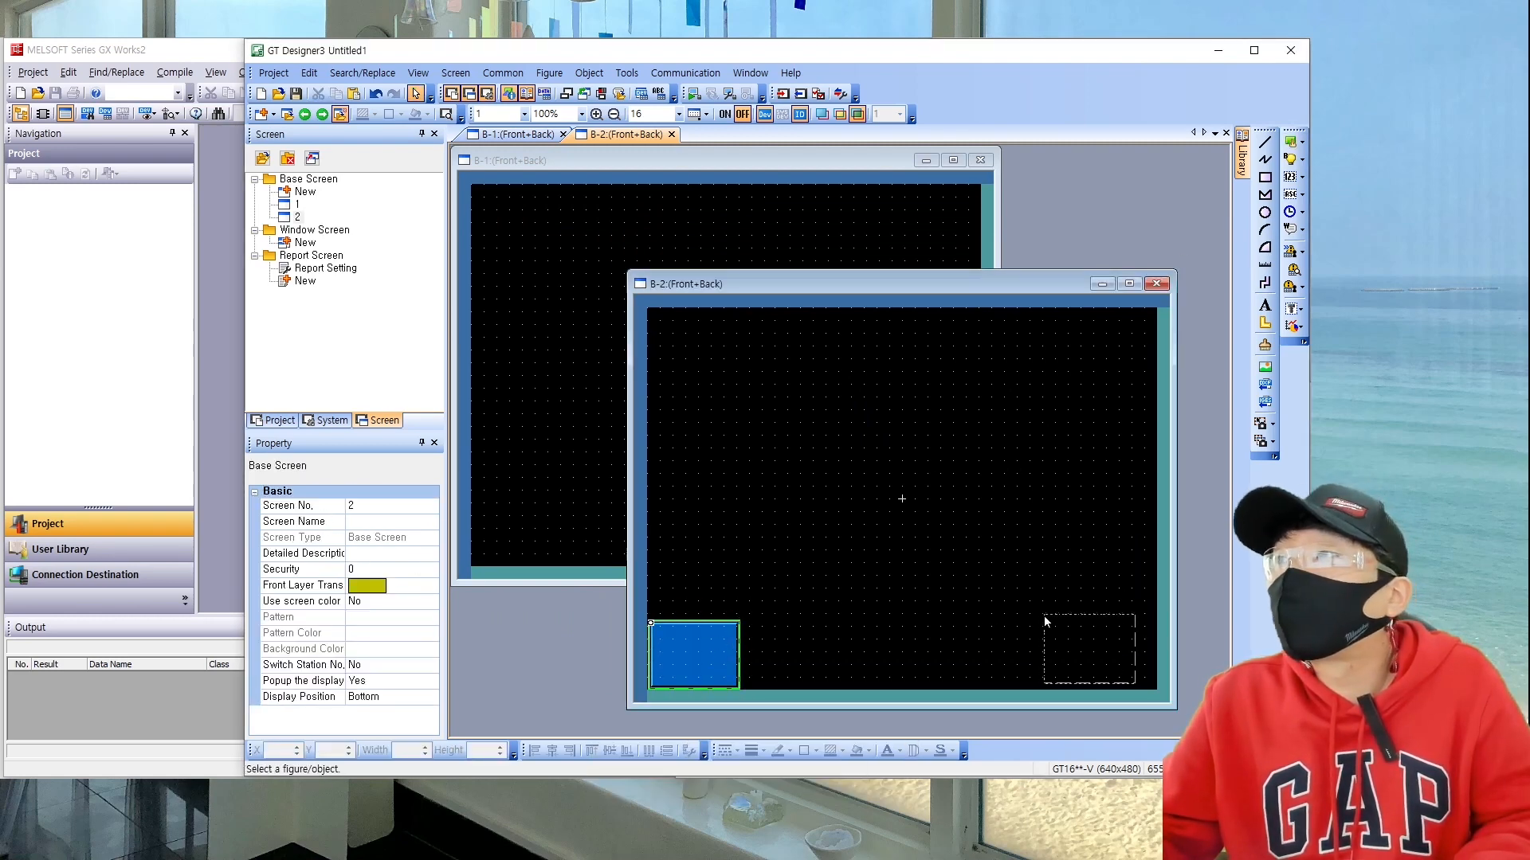
left_click(1065, 620)
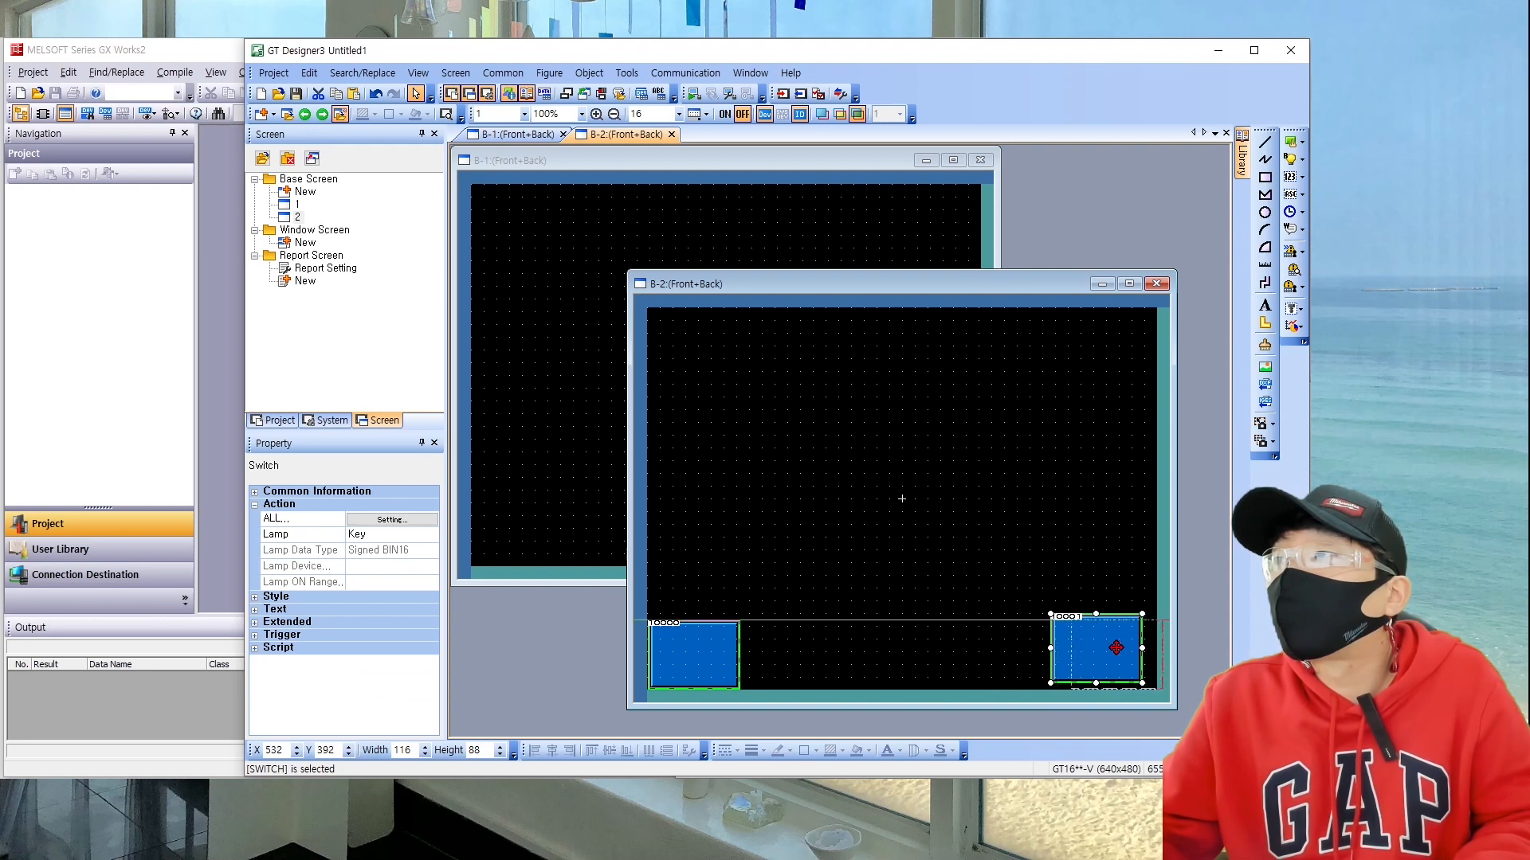
left_click(966, 596)
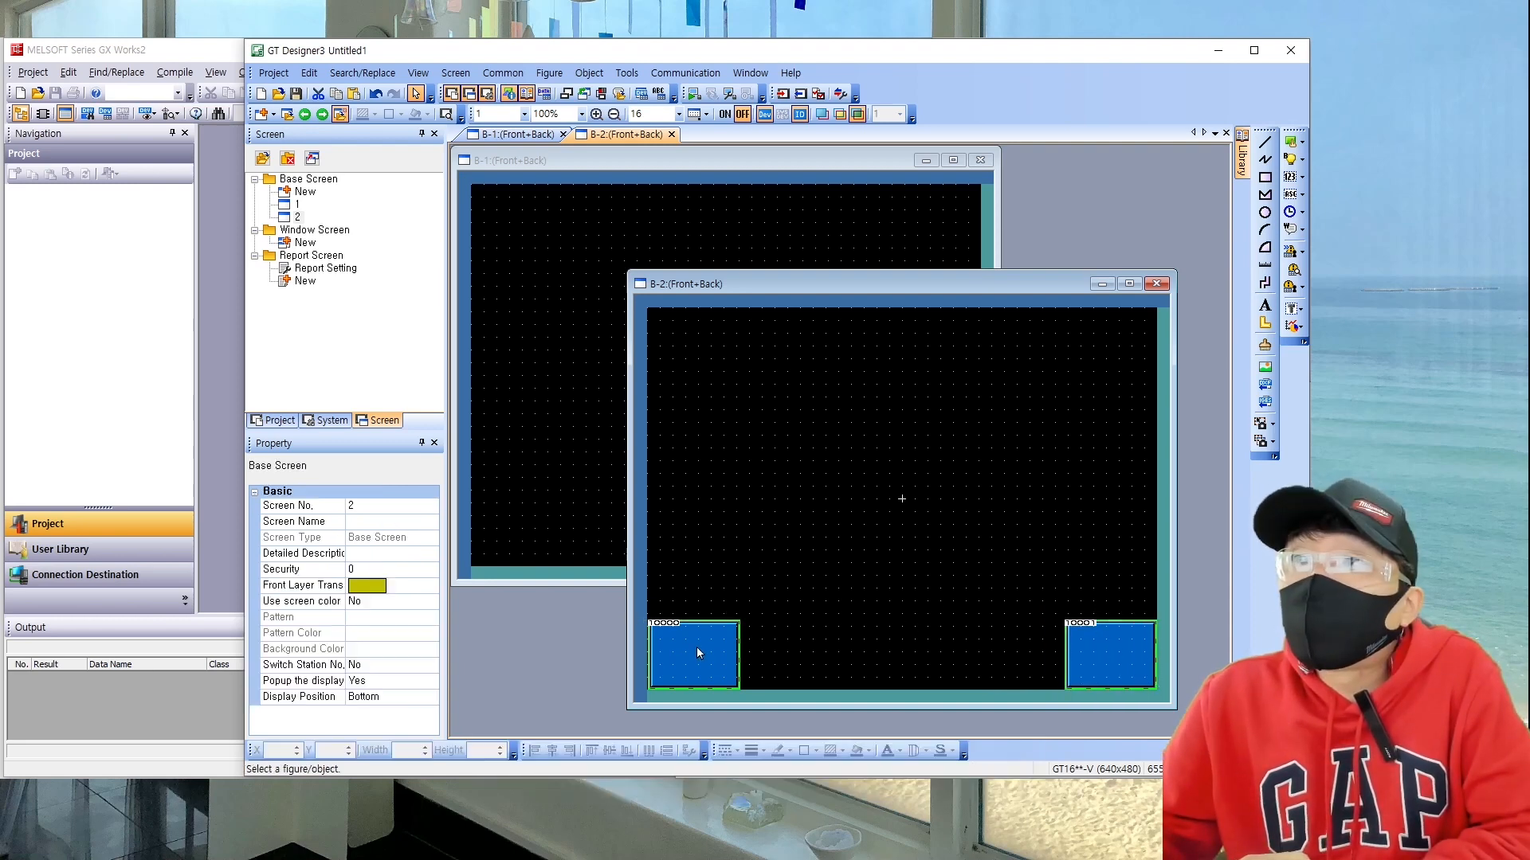
Step: Give the lower-left switch a screen switching action to base screen 1 and label it MAIN
double_click(697, 647)
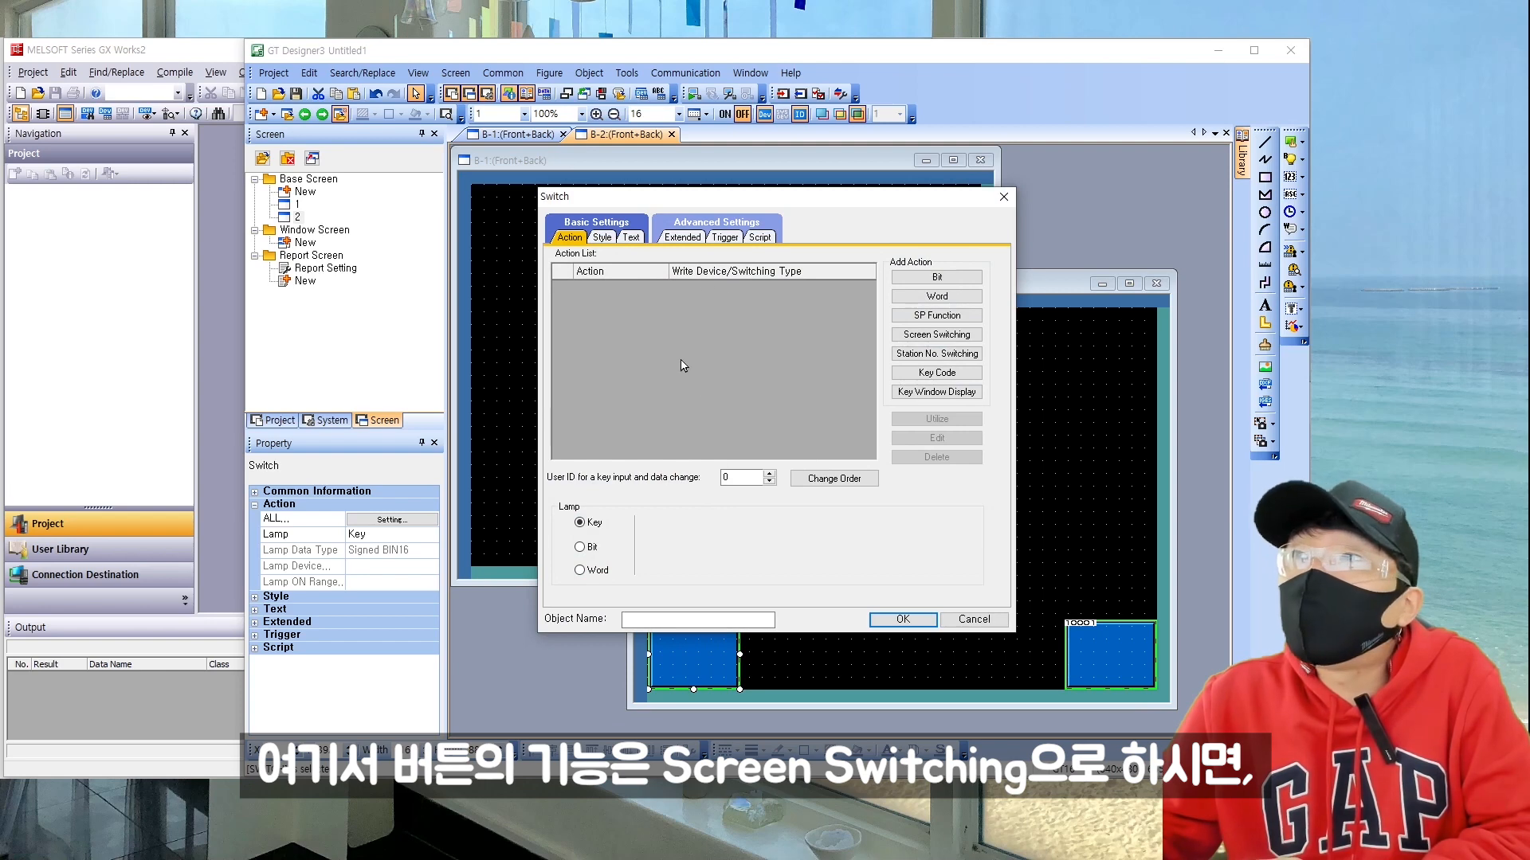
left_click(961, 335)
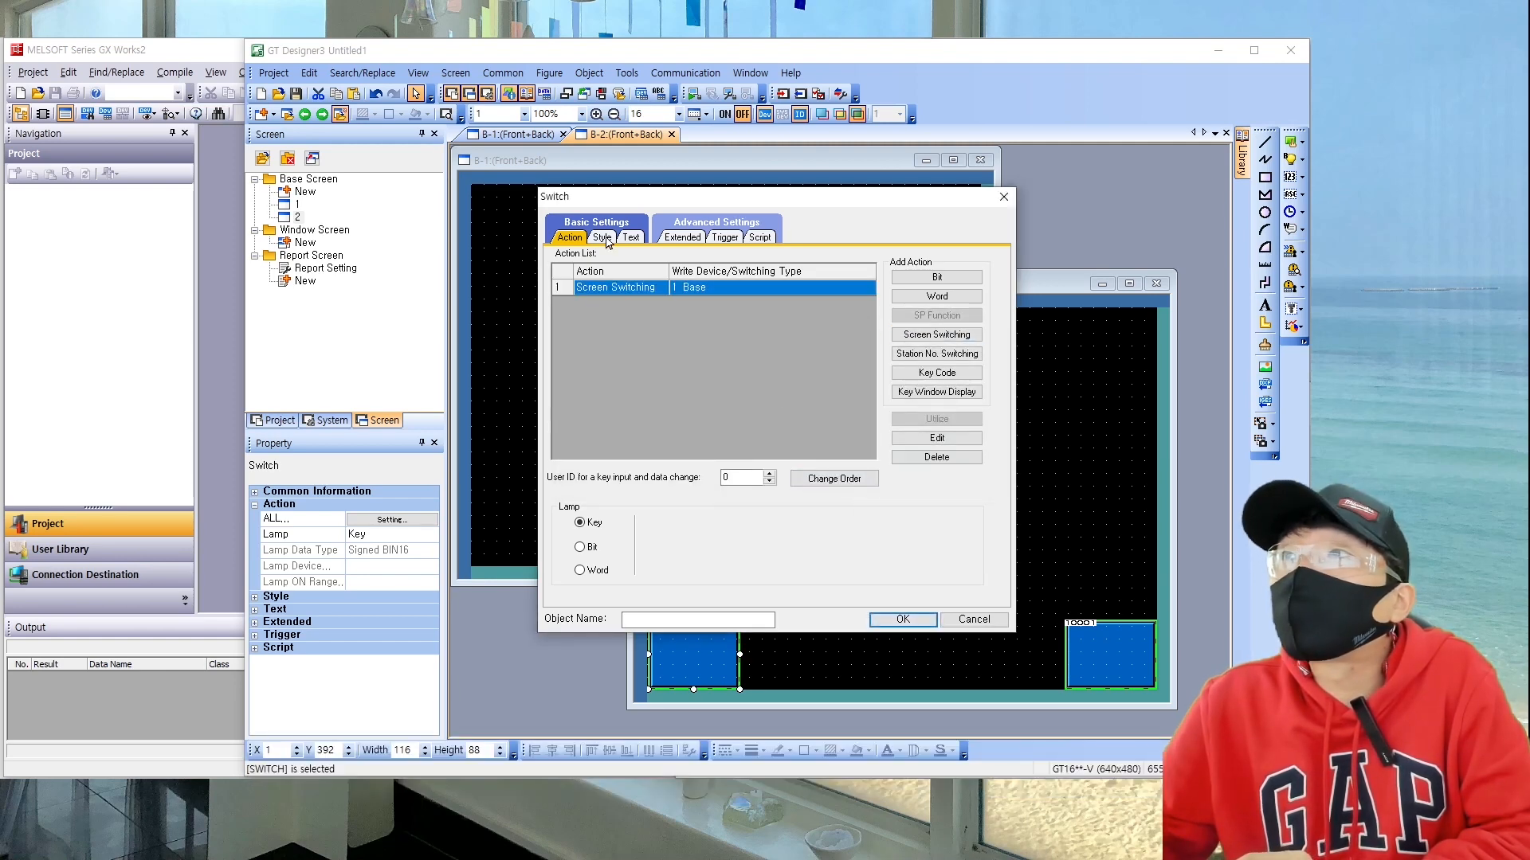
left_click(631, 239)
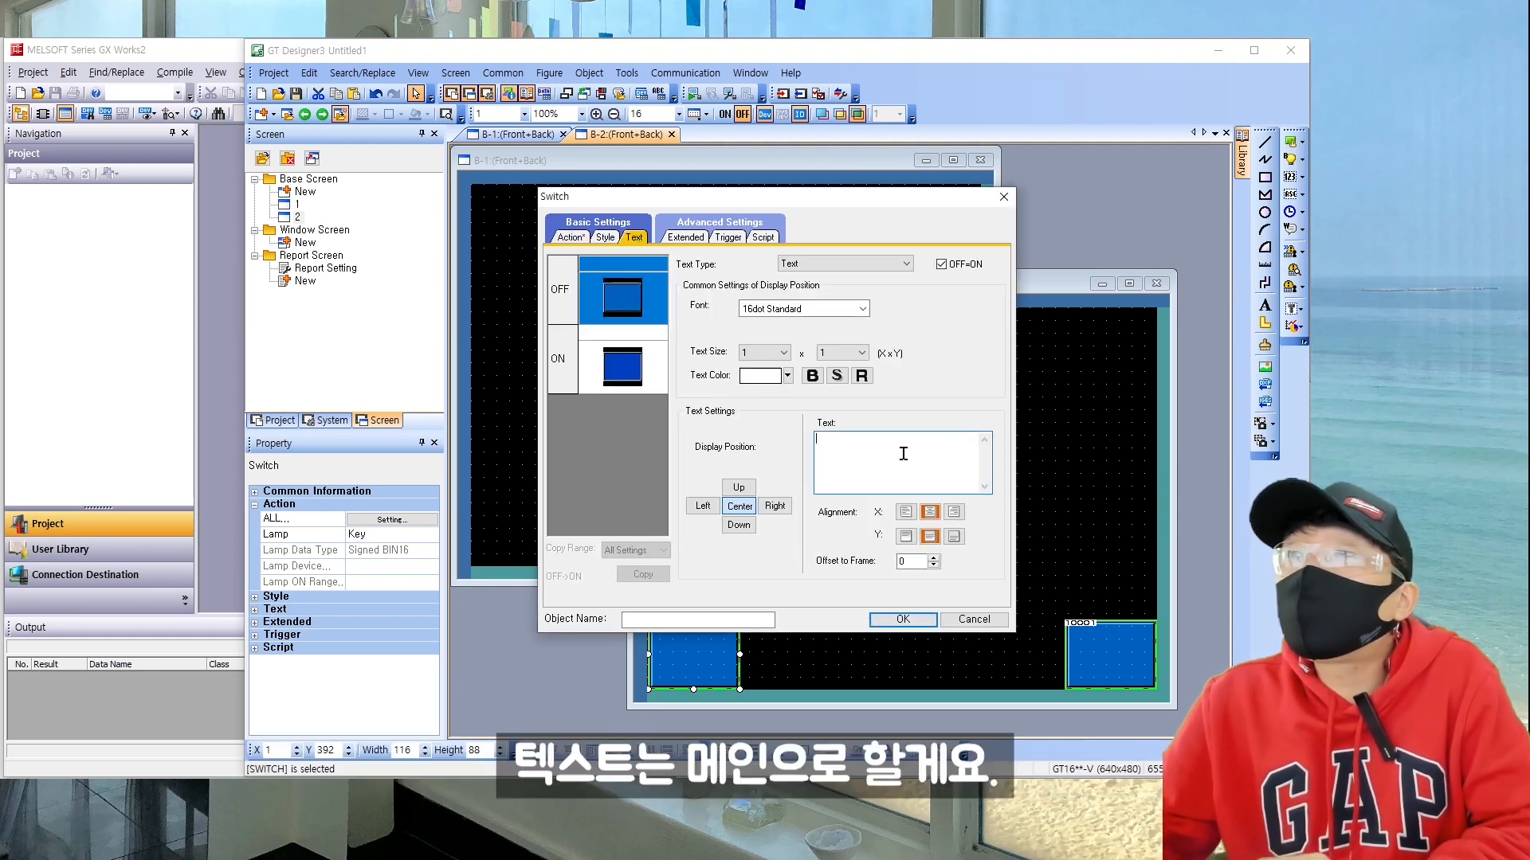
left_click(903, 453)
type("MAIN")
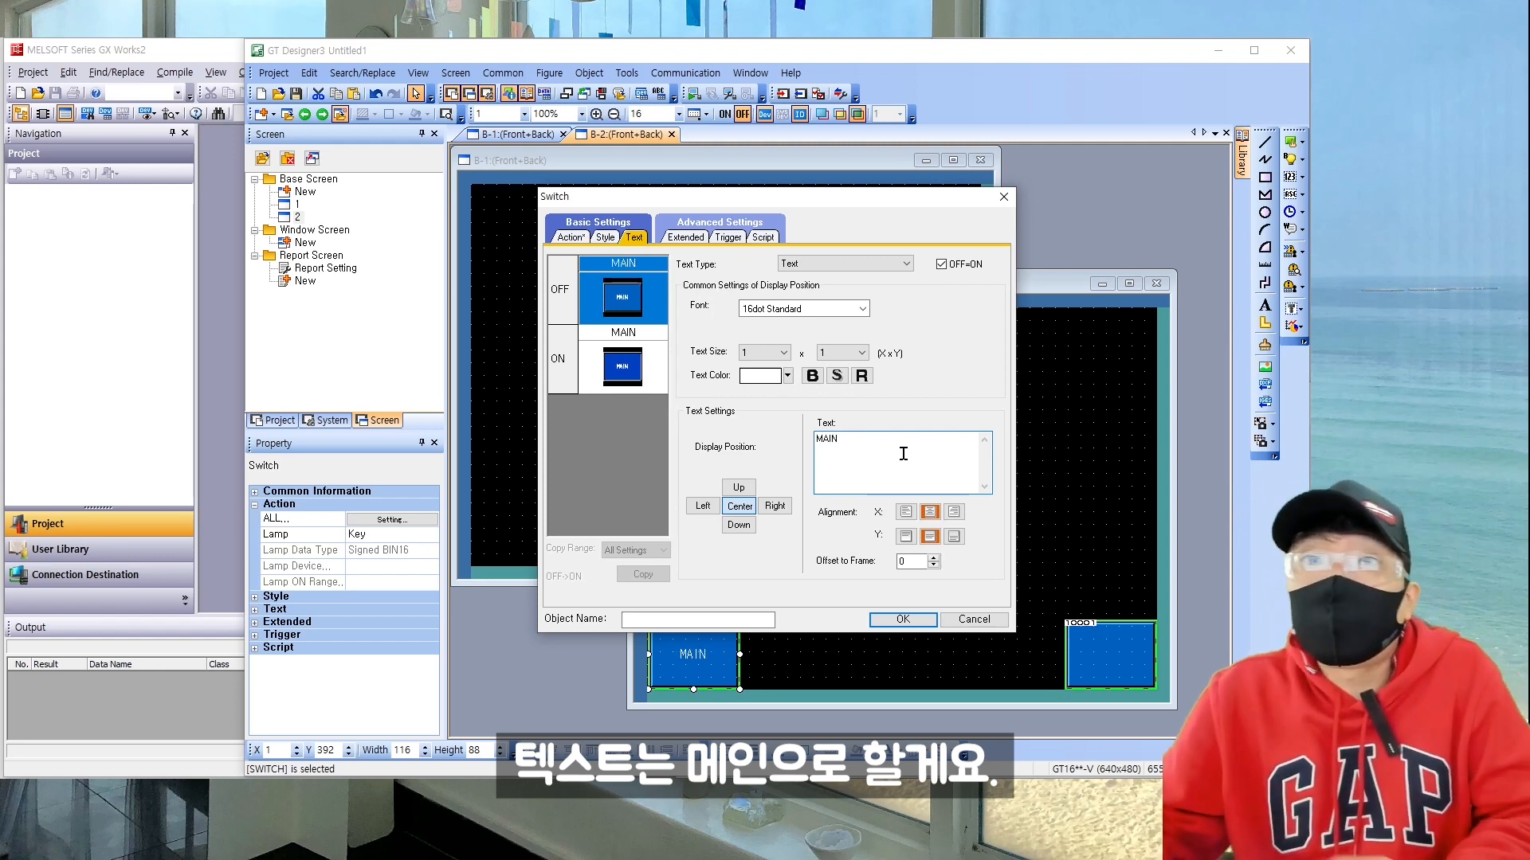
left_click(894, 620)
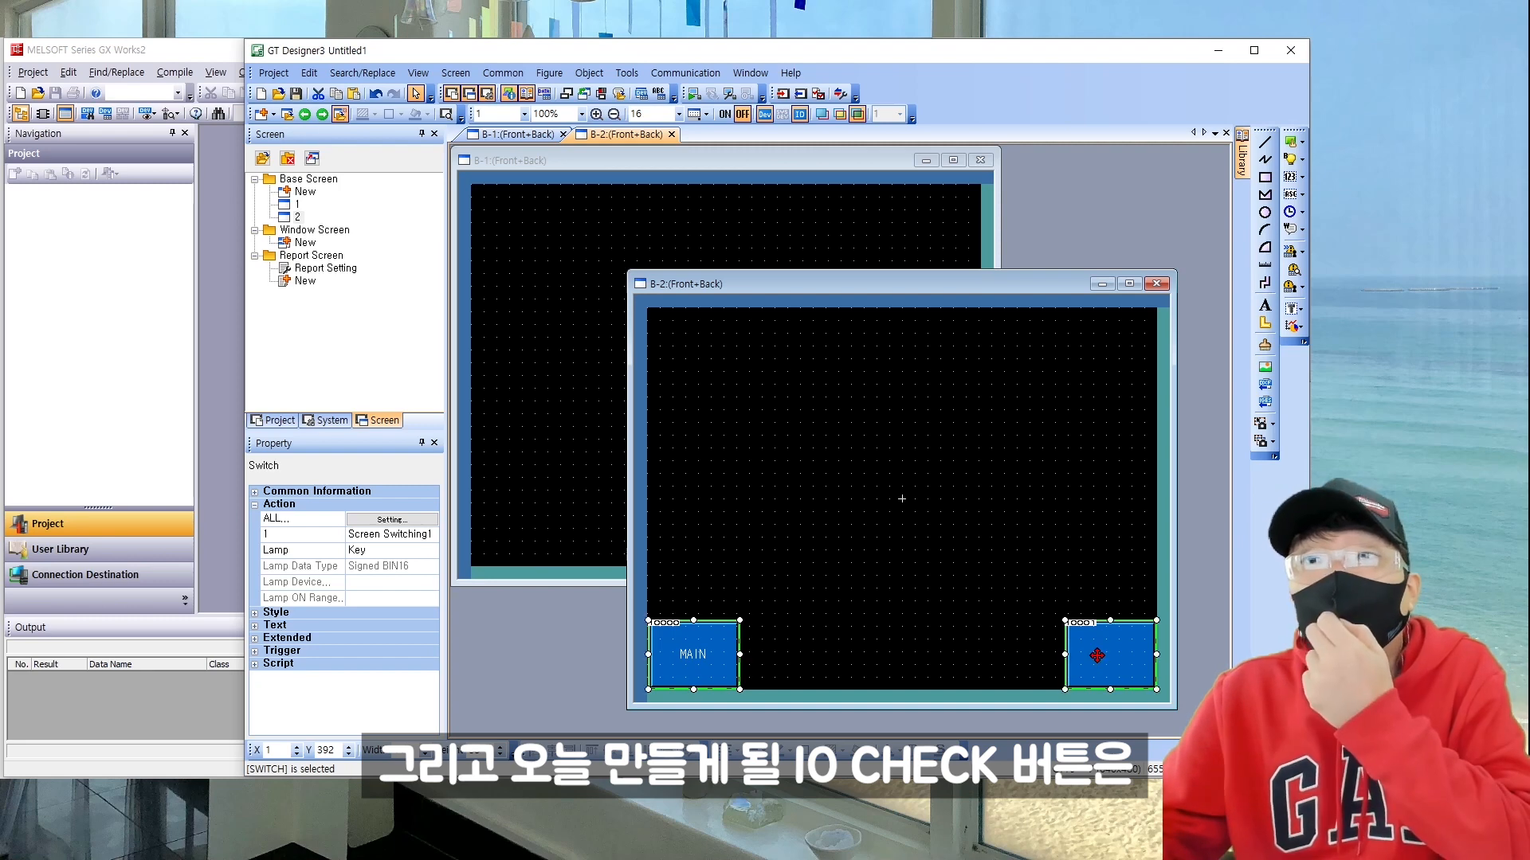
Step: Give the lower-right switch a screen switching action to base screen 2 and label it IO CHECK
double_click(1098, 662)
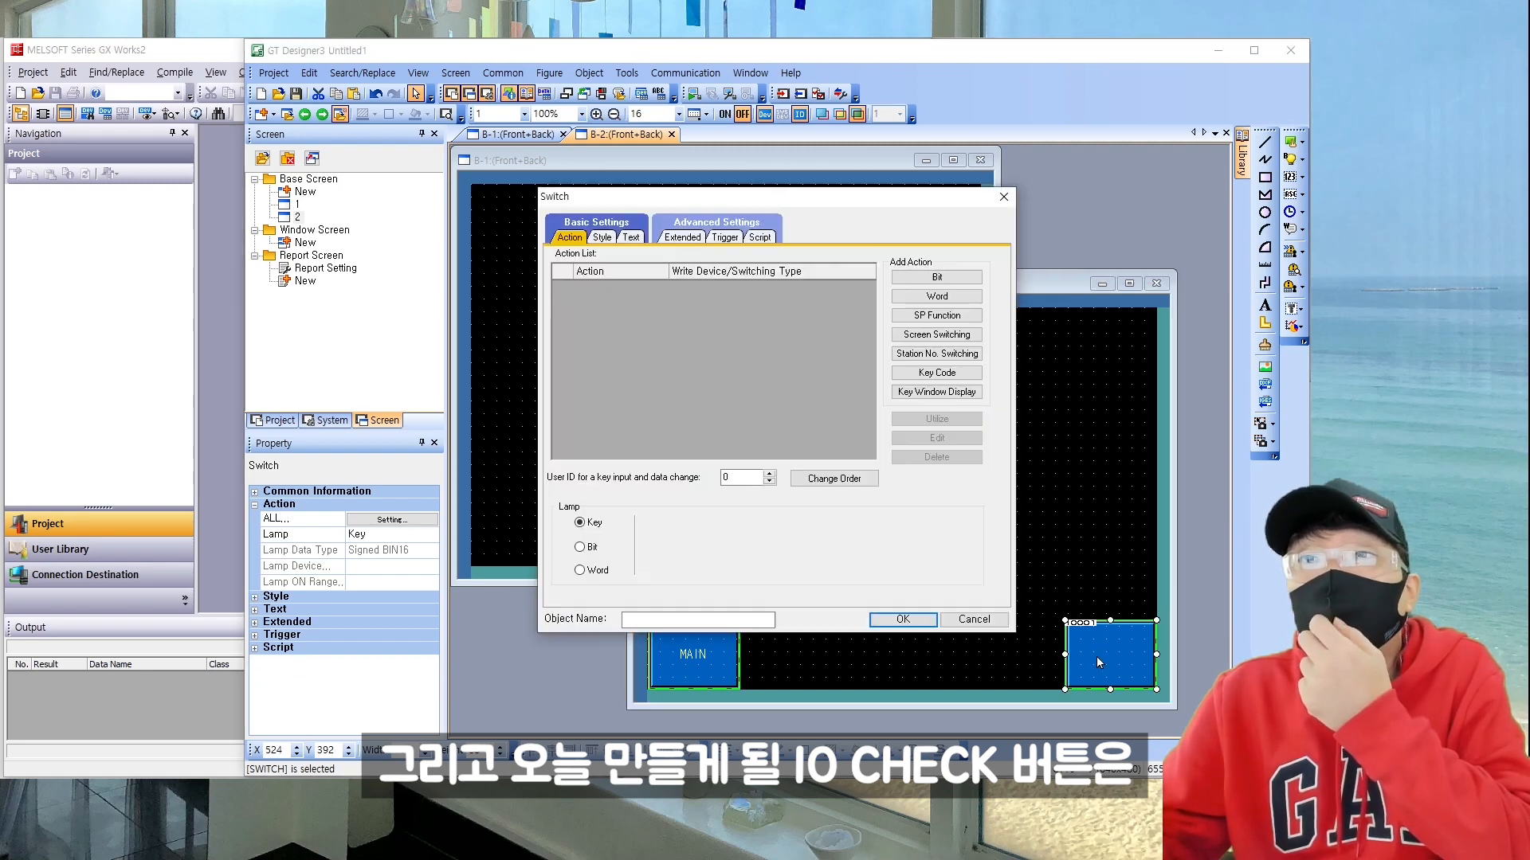
left_click(937, 334)
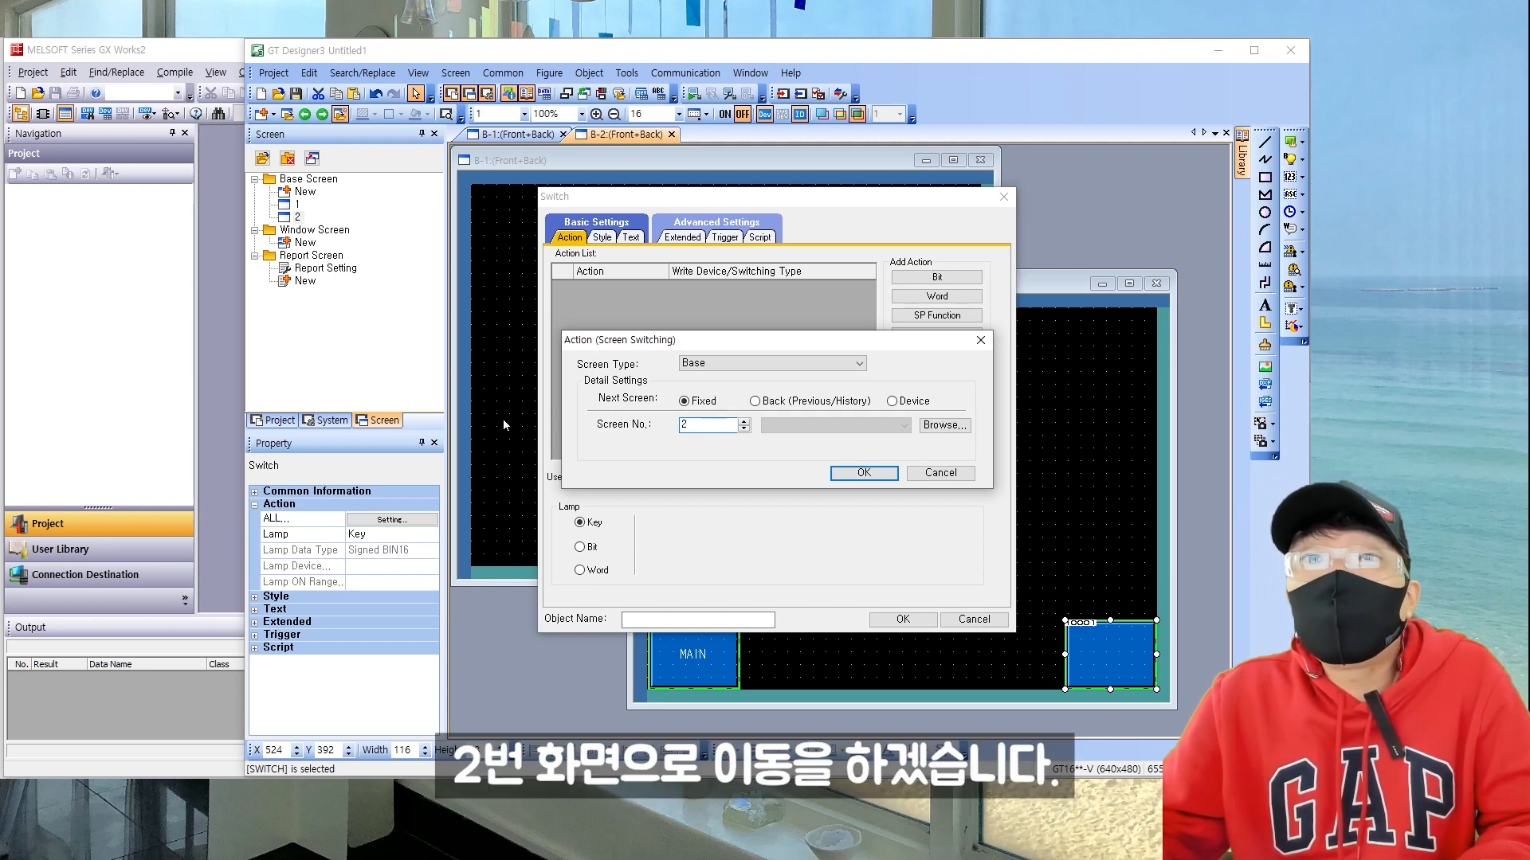
left_click(851, 474)
left_click(631, 236)
left_click(872, 464)
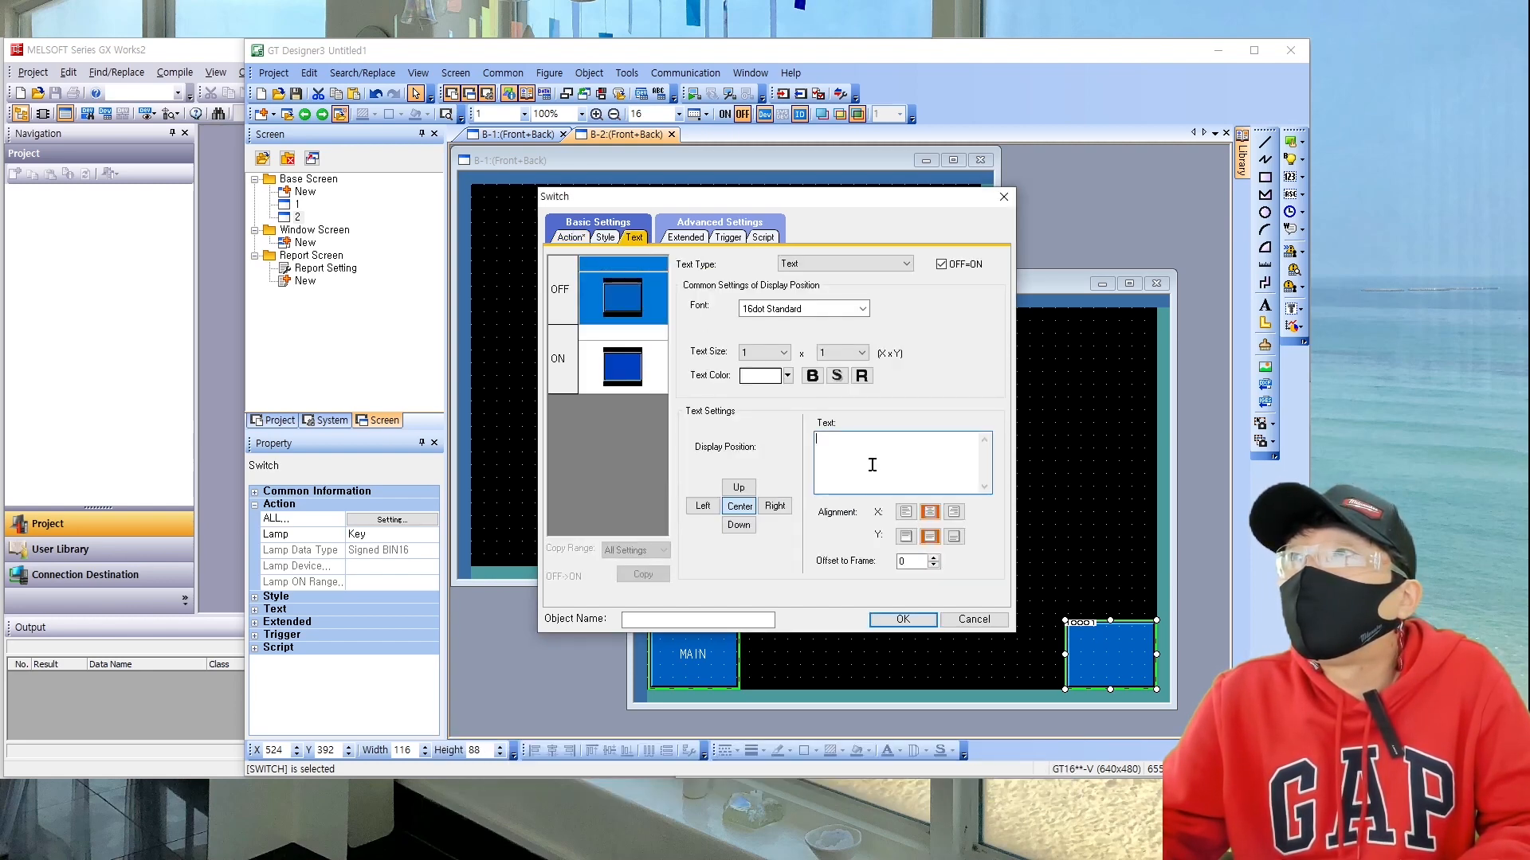
type("IO CHECK")
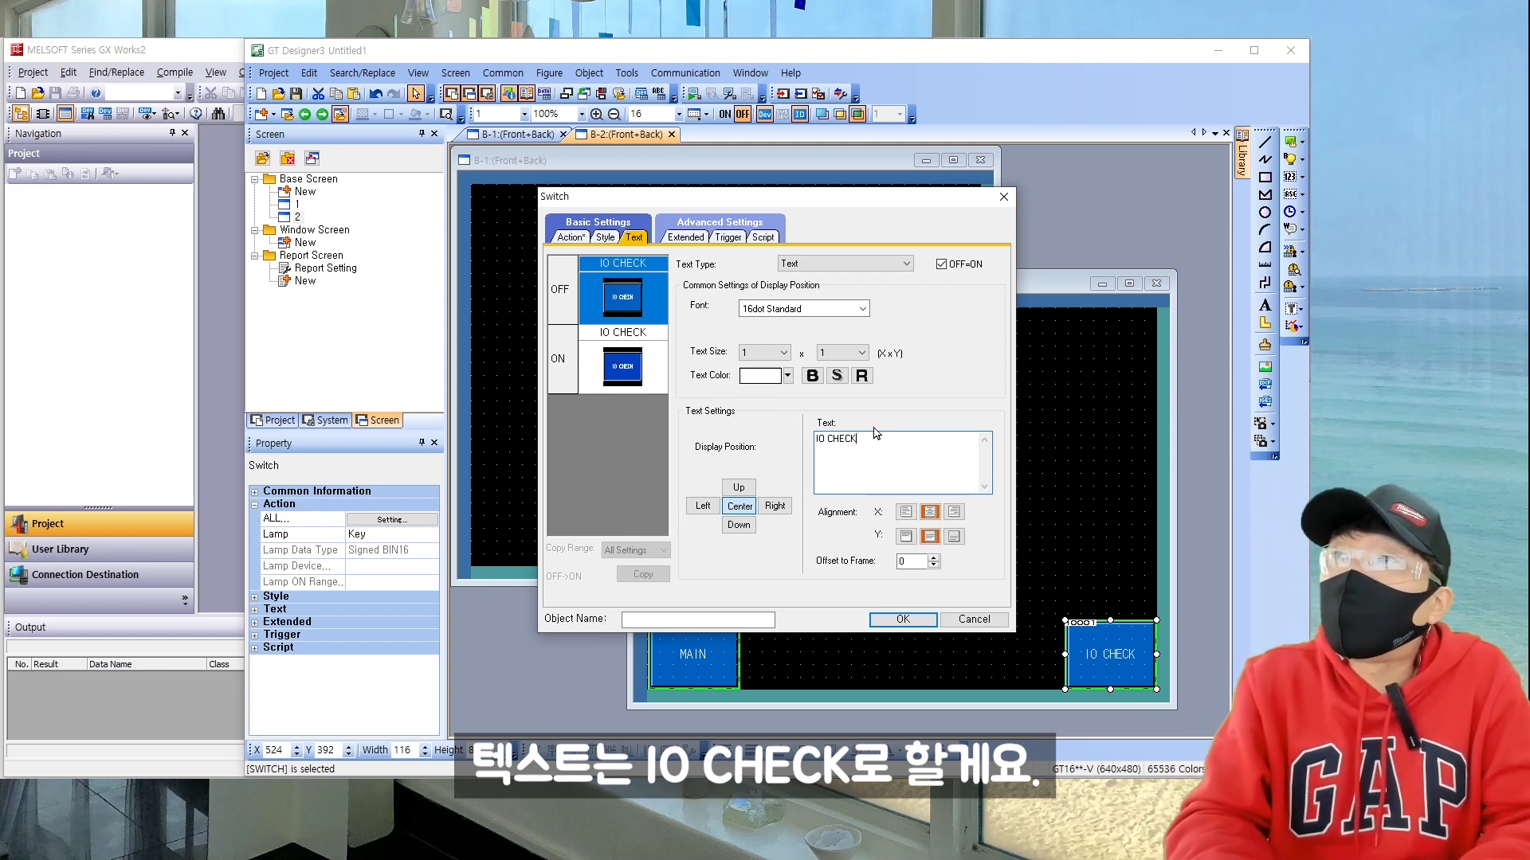
left_click(892, 626)
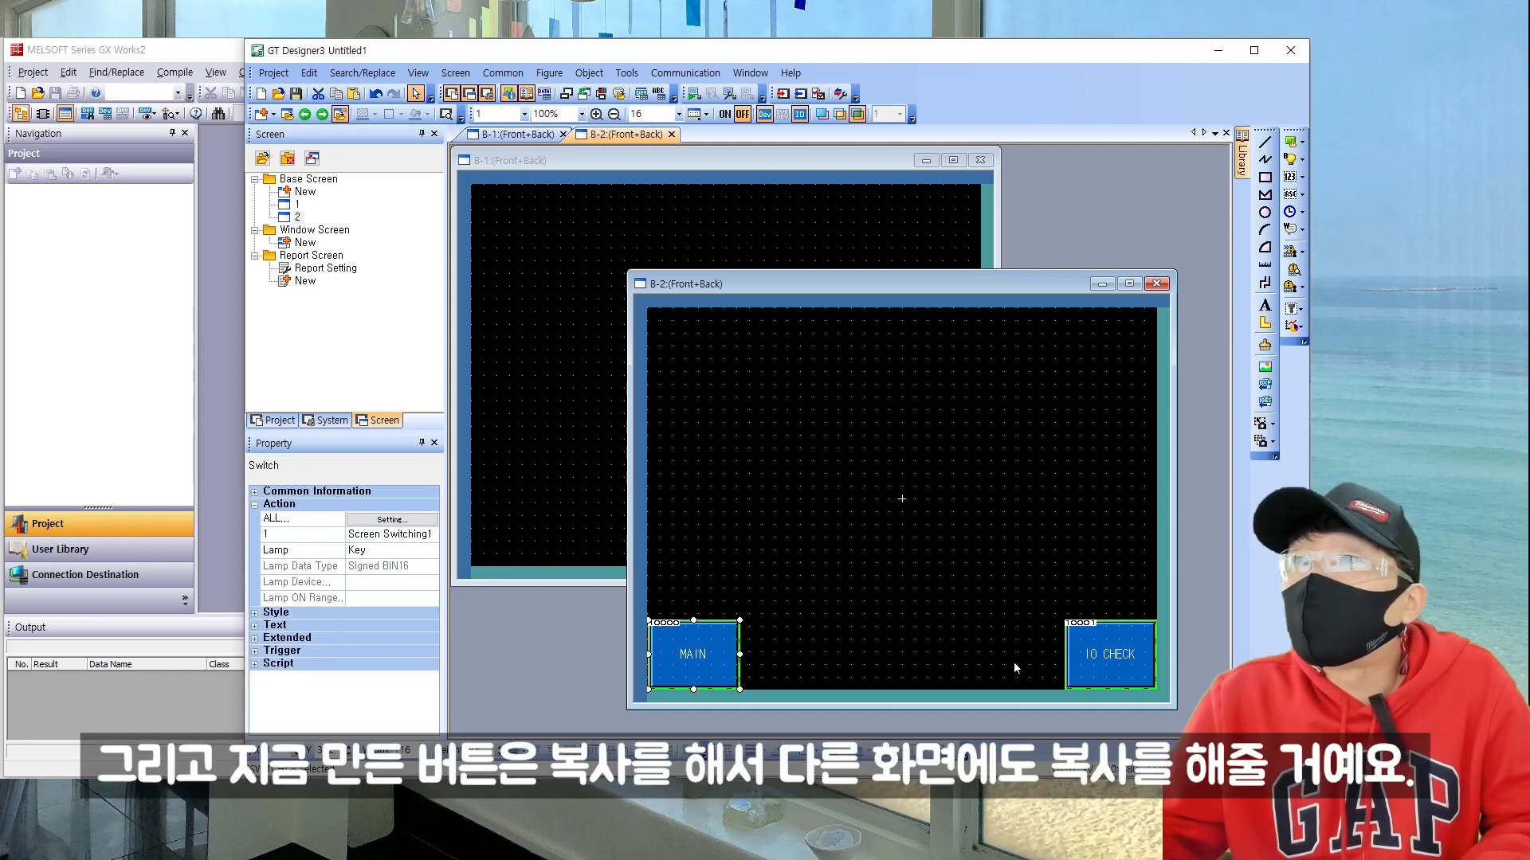
Step: Copy the MAIN and IO CHECK switches from base screen 2 to the lower corners of base screen 1
left_click(1105, 652, "shift")
key("ctrl+c")
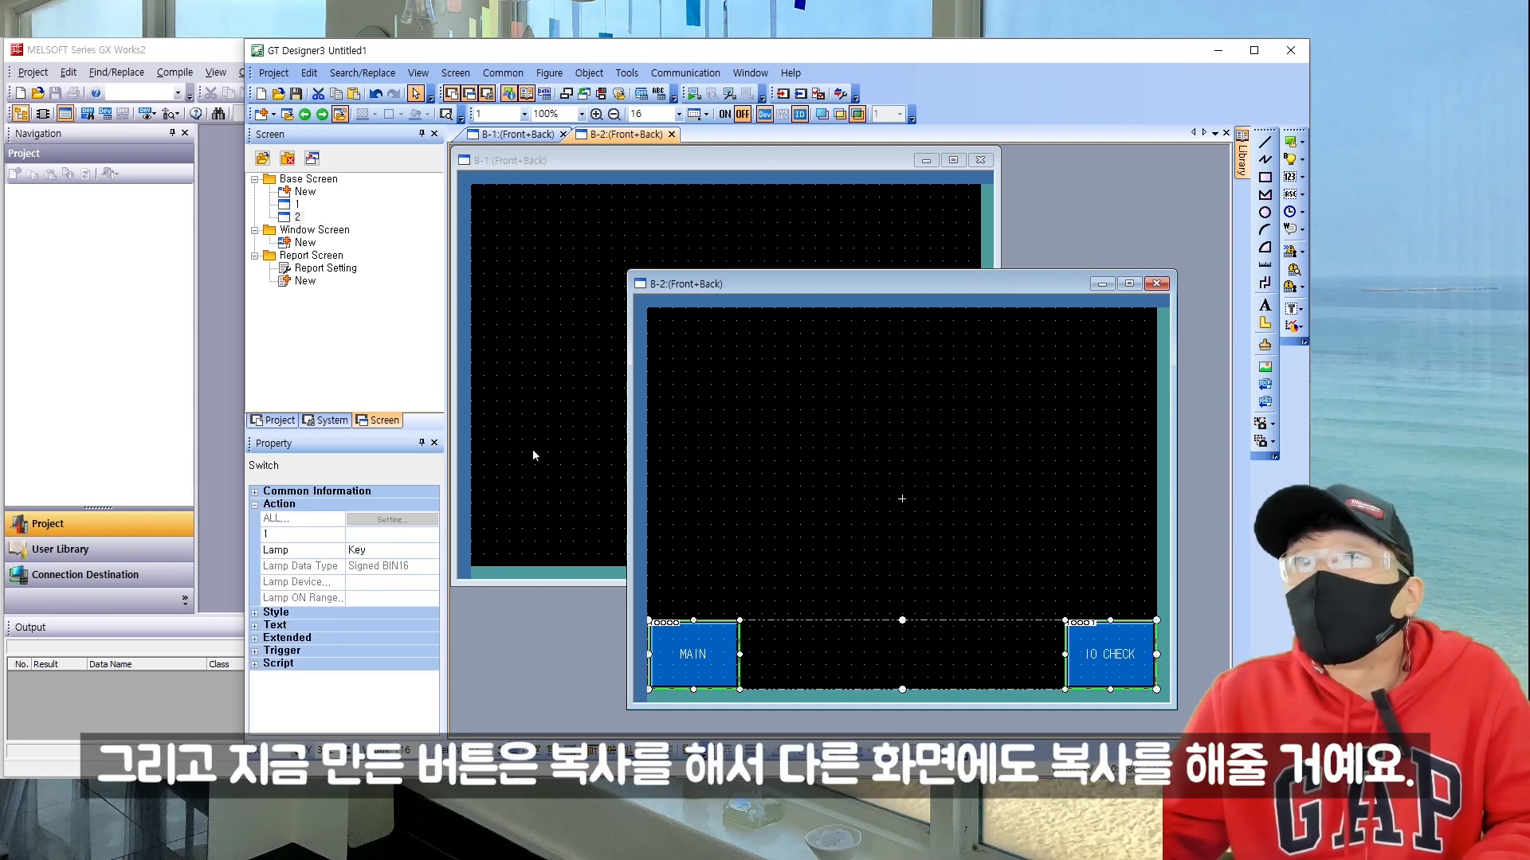
left_click(532, 447)
key("ctrl+v")
left_click(469, 501)
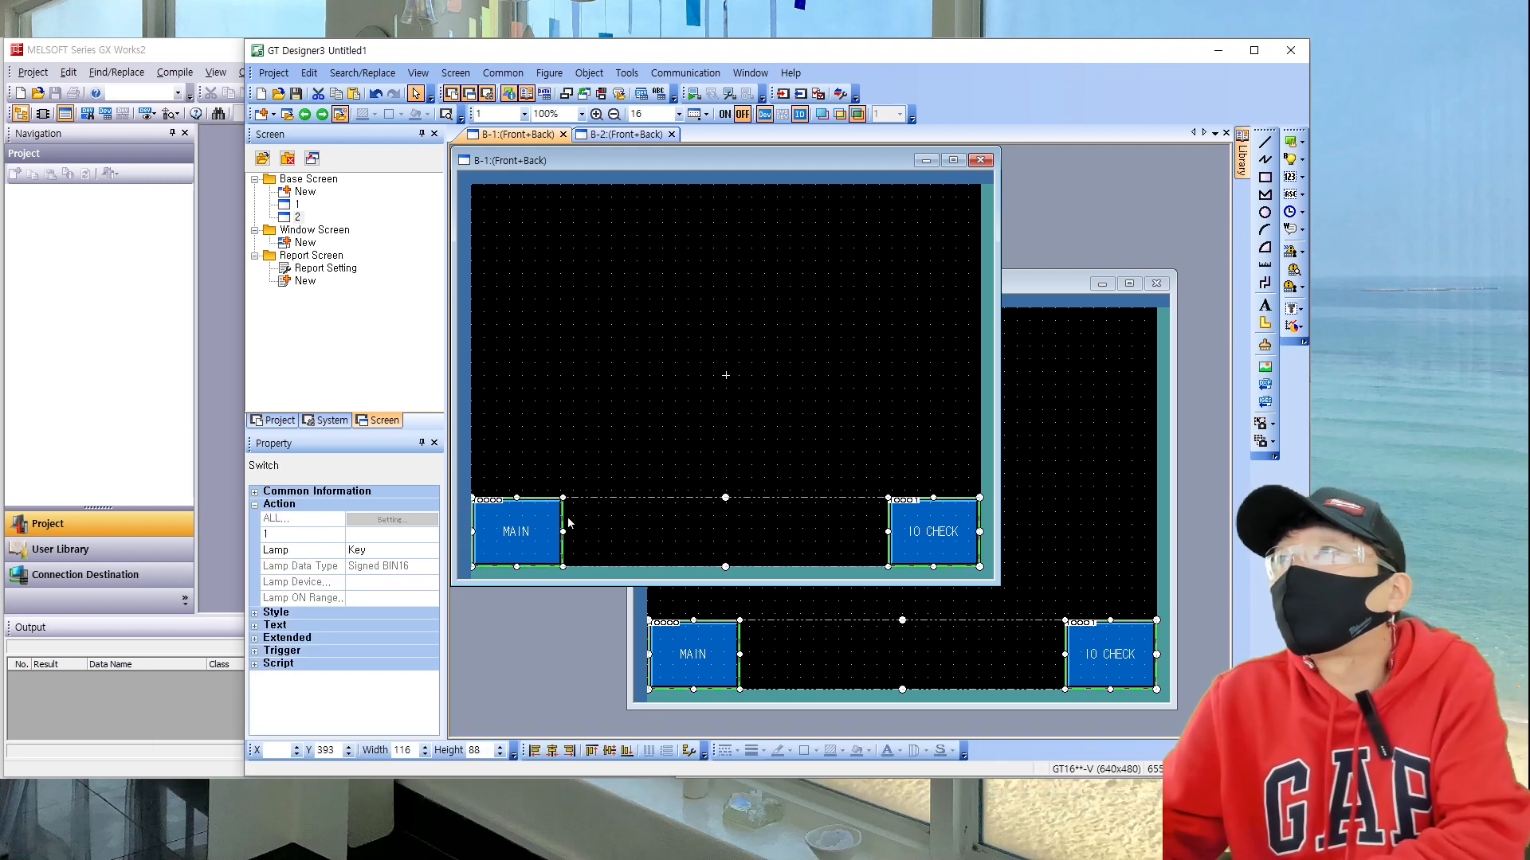
left_click(556, 472)
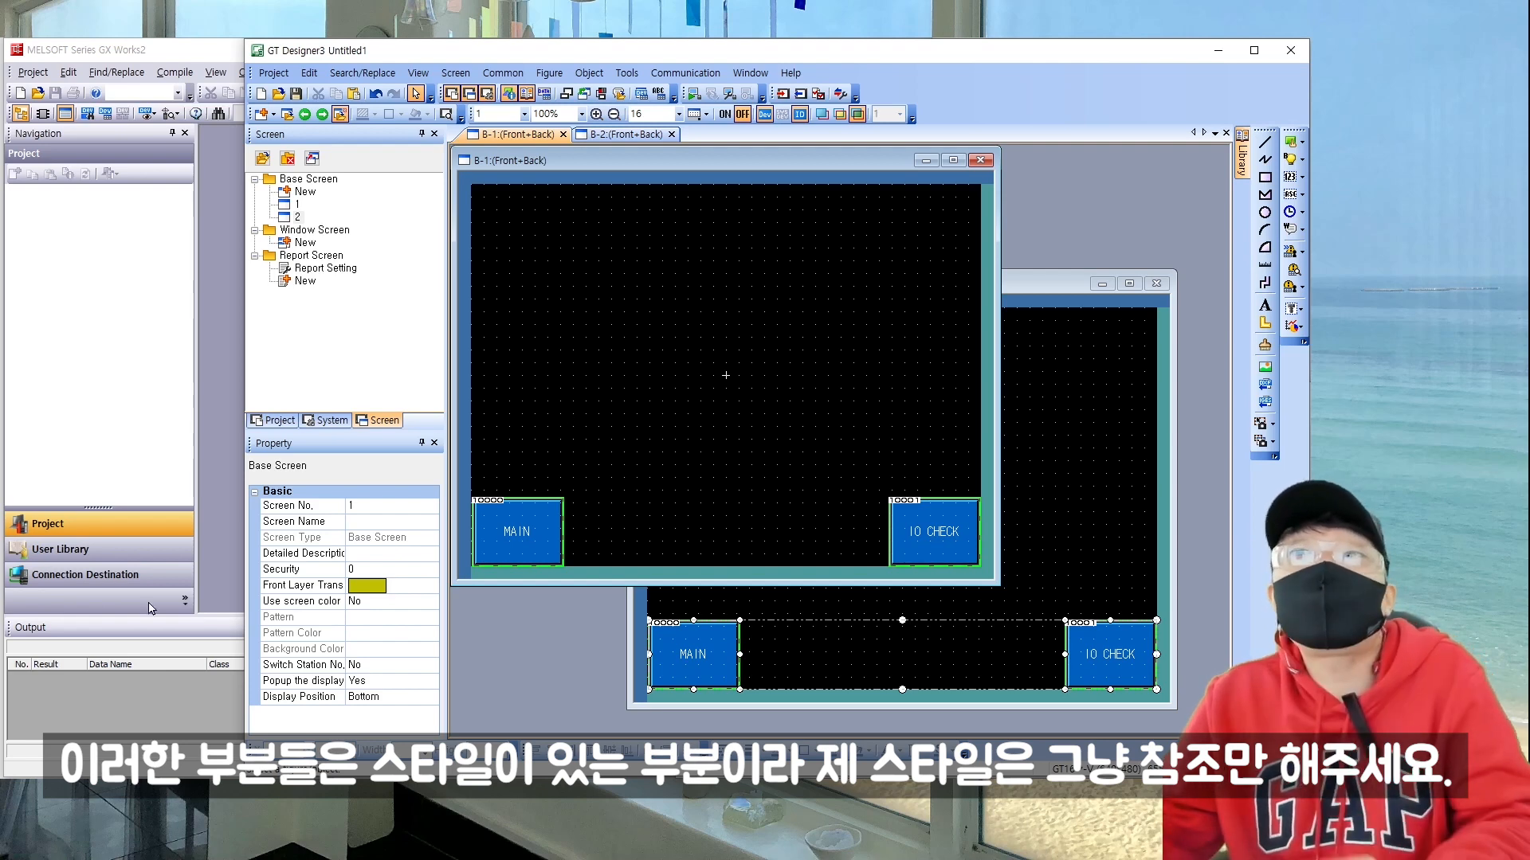
left_click(599, 408)
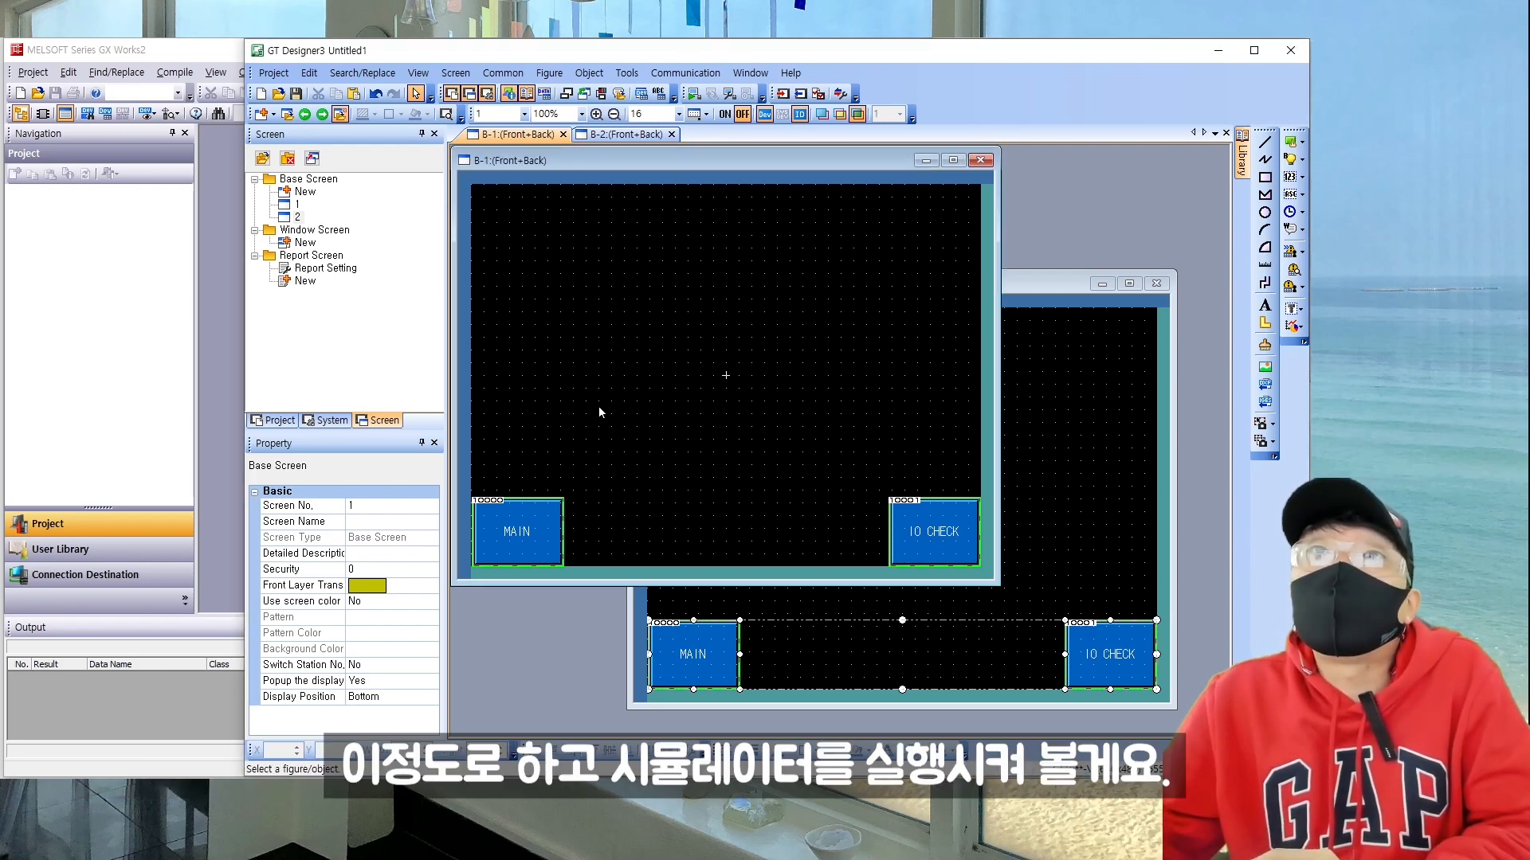
Step: Switch to GX Works2 and create a simple Ladder project for QCPU (Q mode), type Q02U
left_click(222, 360)
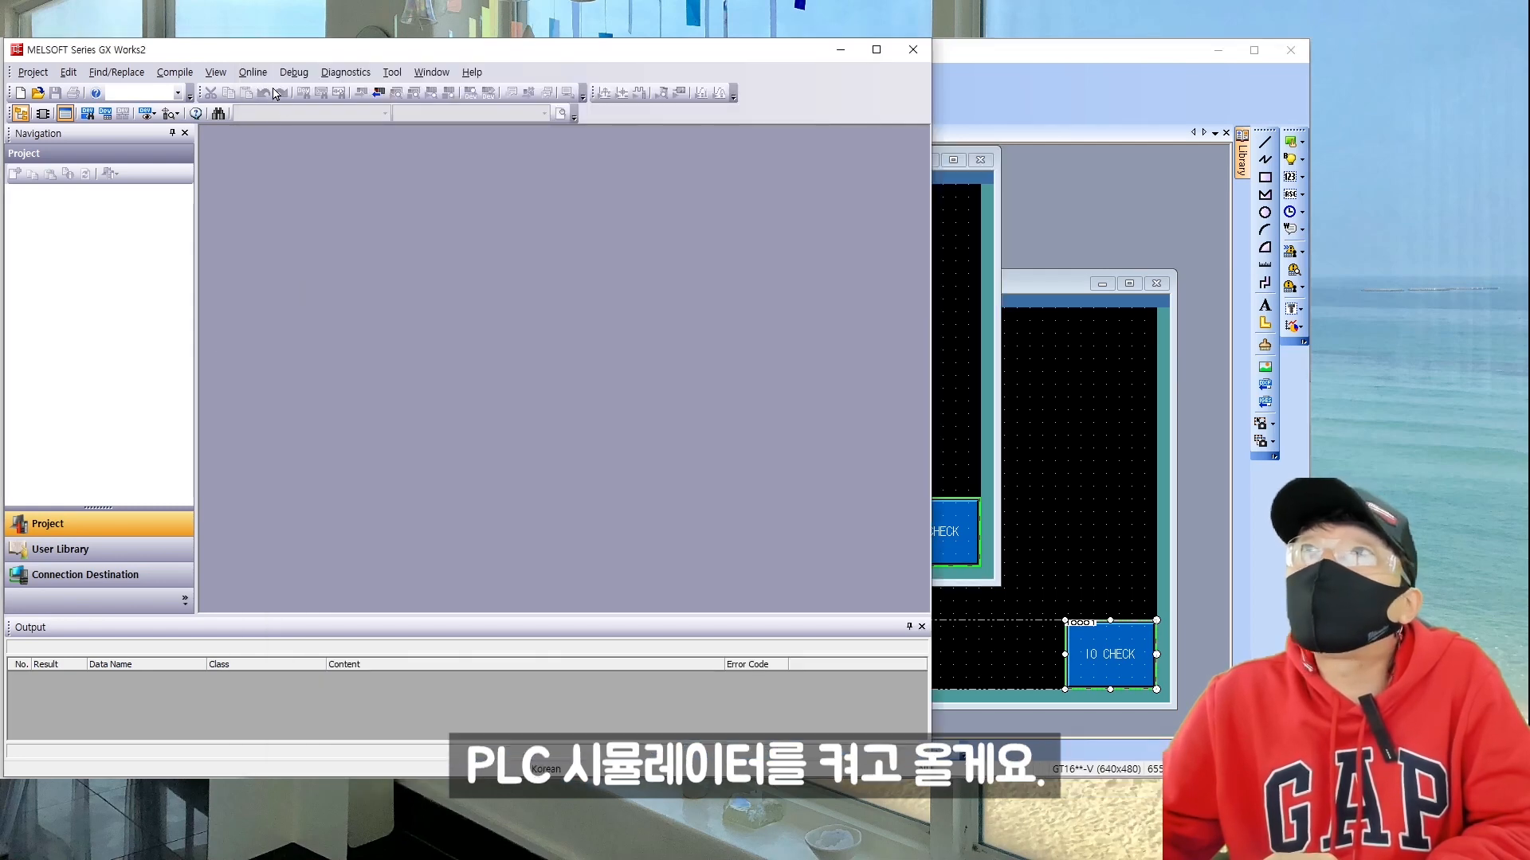
left_click(33, 72)
left_click(48, 109)
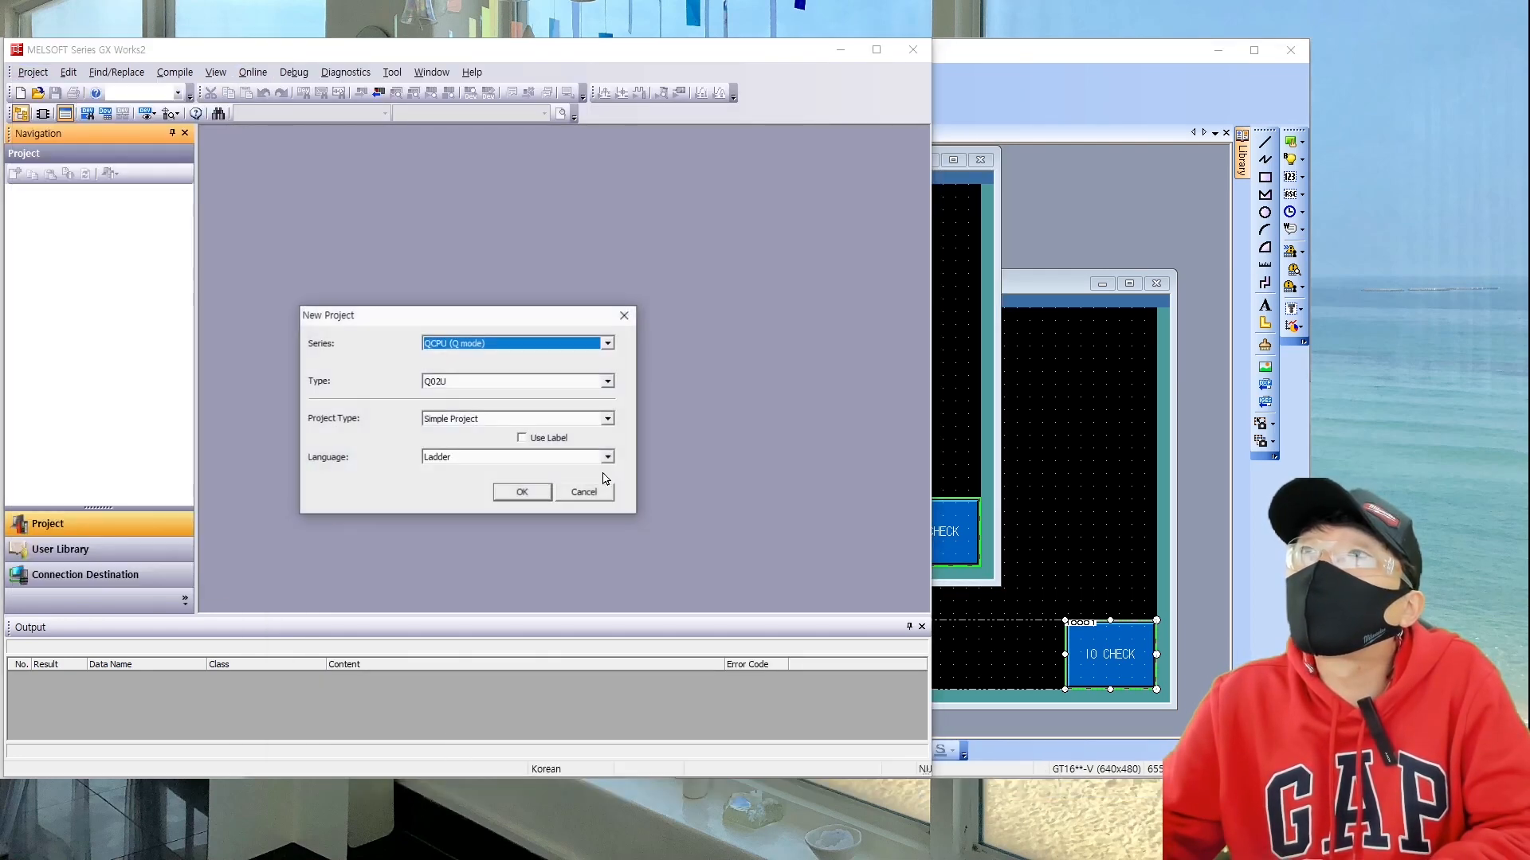
left_click(520, 491)
left_click(253, 71)
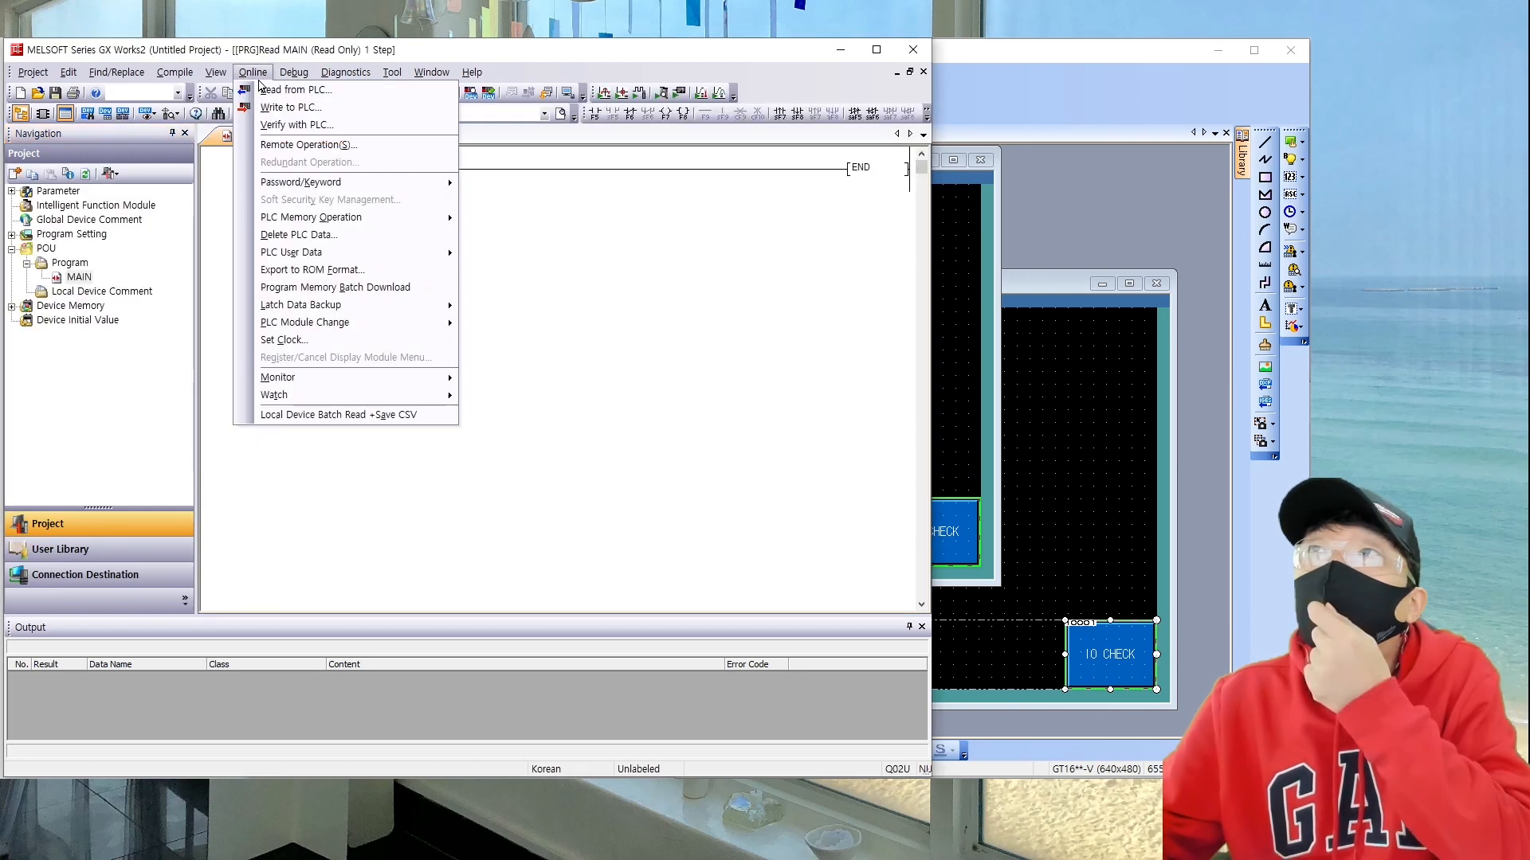
Step: Start the simulation of the PLC program, close the finished write dialog and switch back to GT Designer3
left_click(363, 89)
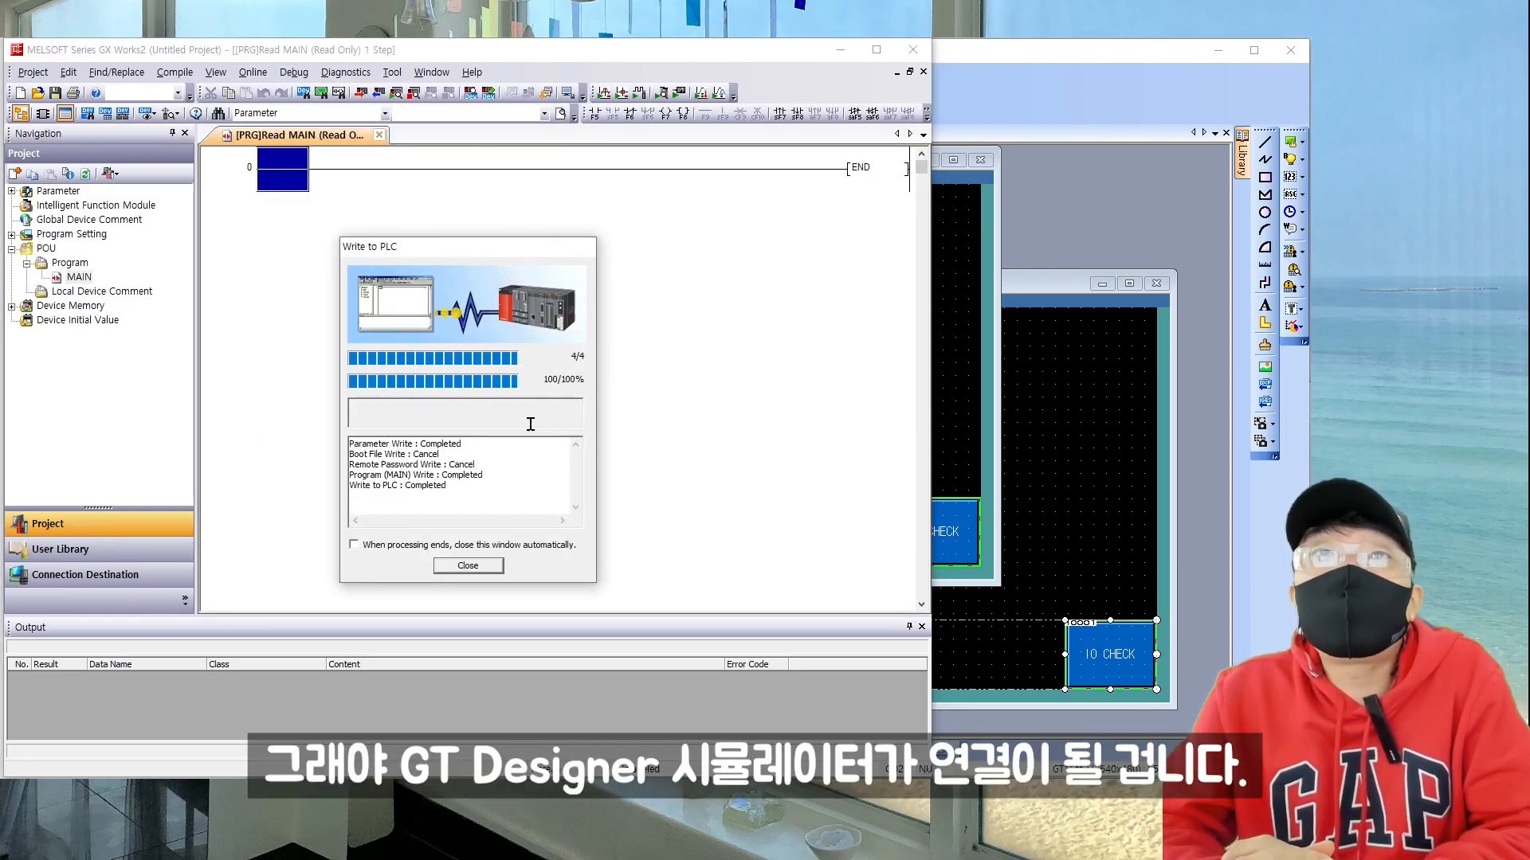
left_click(502, 568)
left_click(1026, 455)
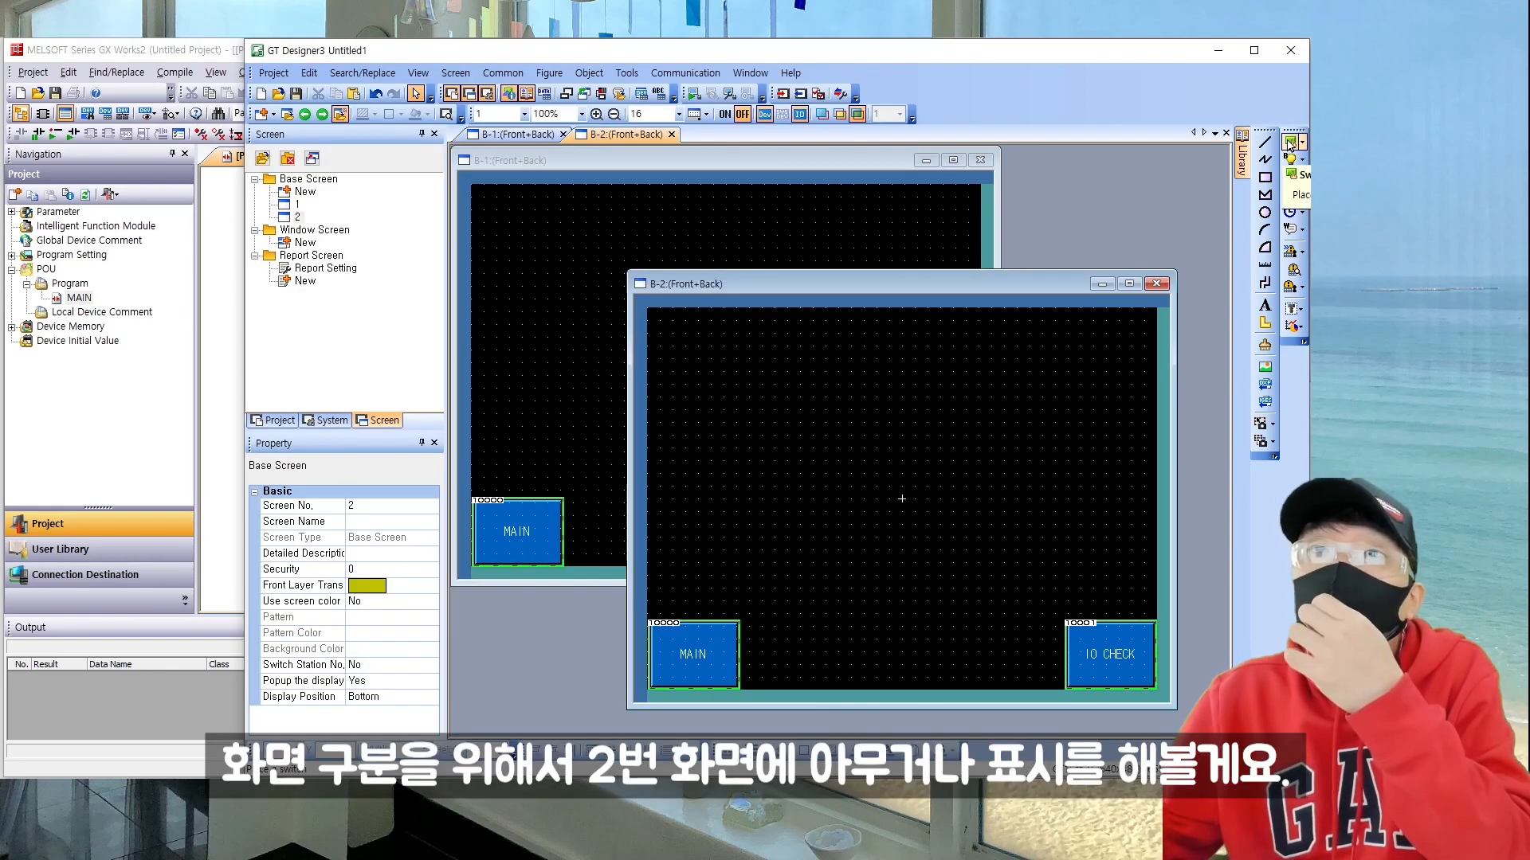
Step: Place a large unlabelled switch in the middle of base screen 2 to tell the two screens apart
left_click(1290, 143)
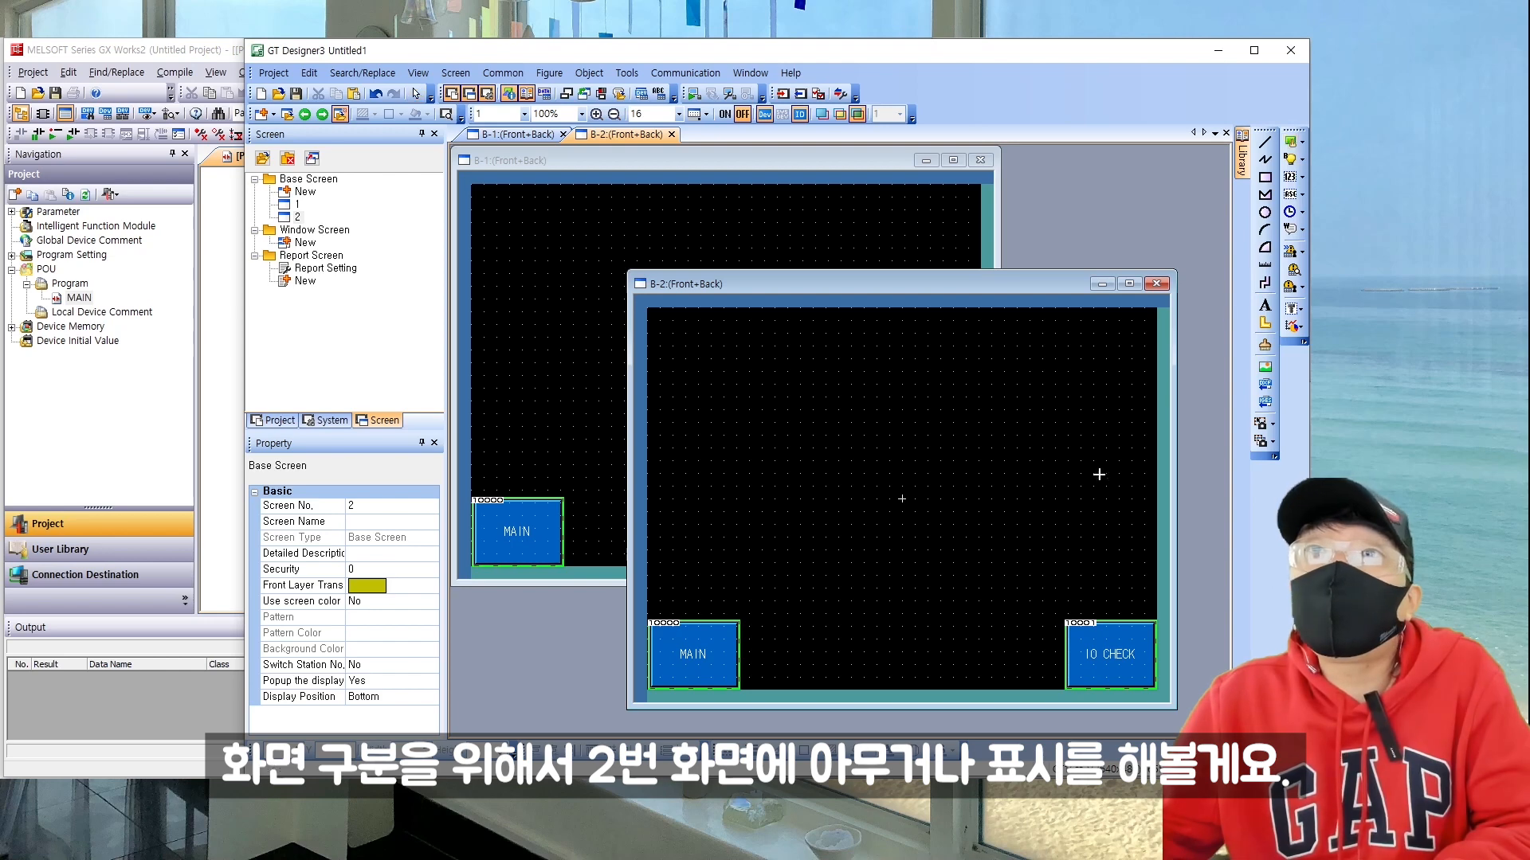
left_click_drag(838, 410, 989, 526)
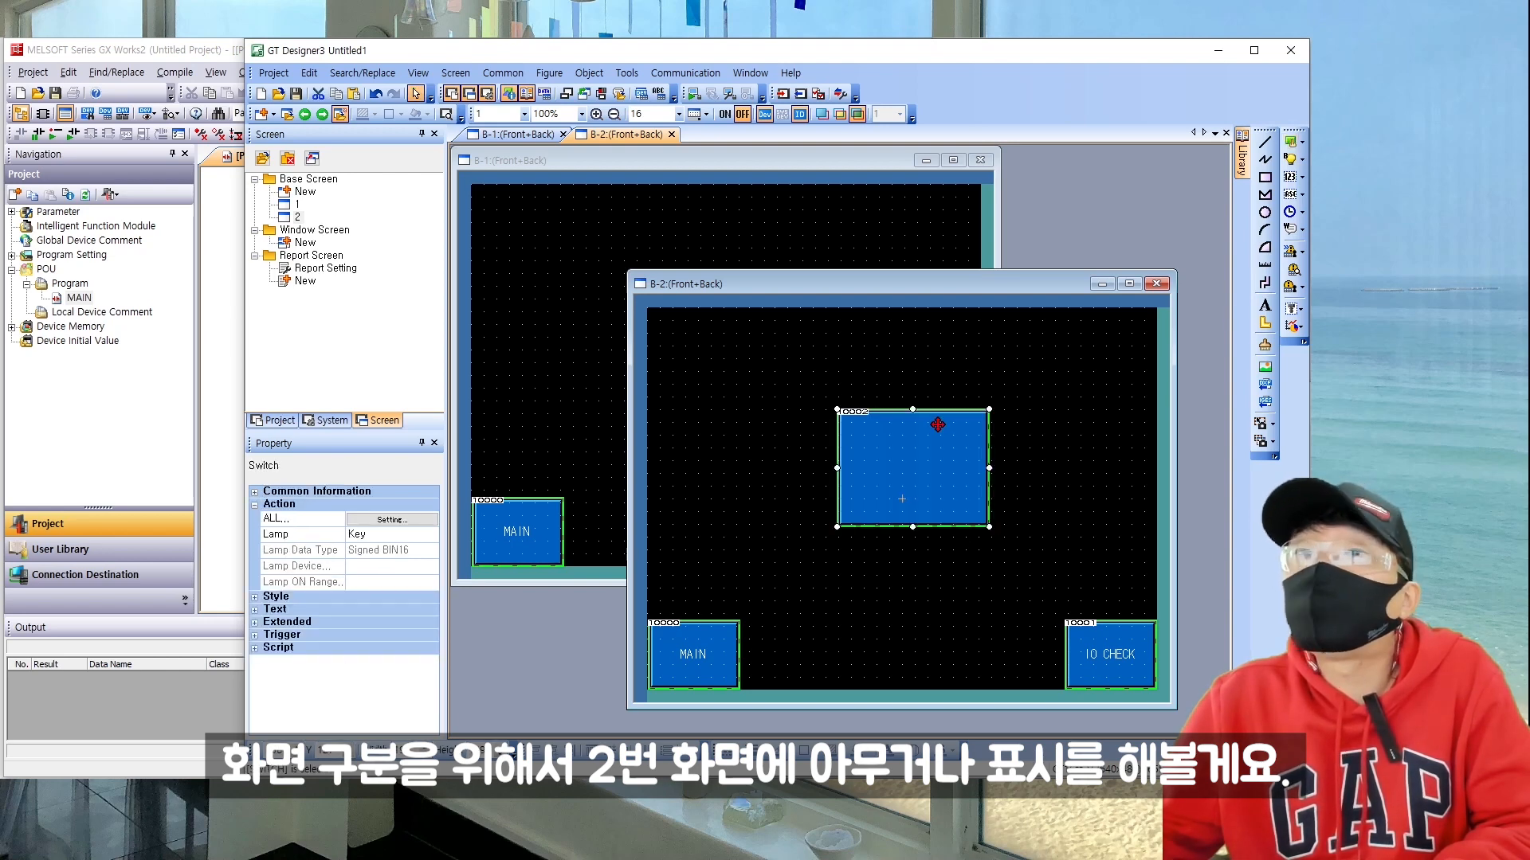
left_click(753, 382)
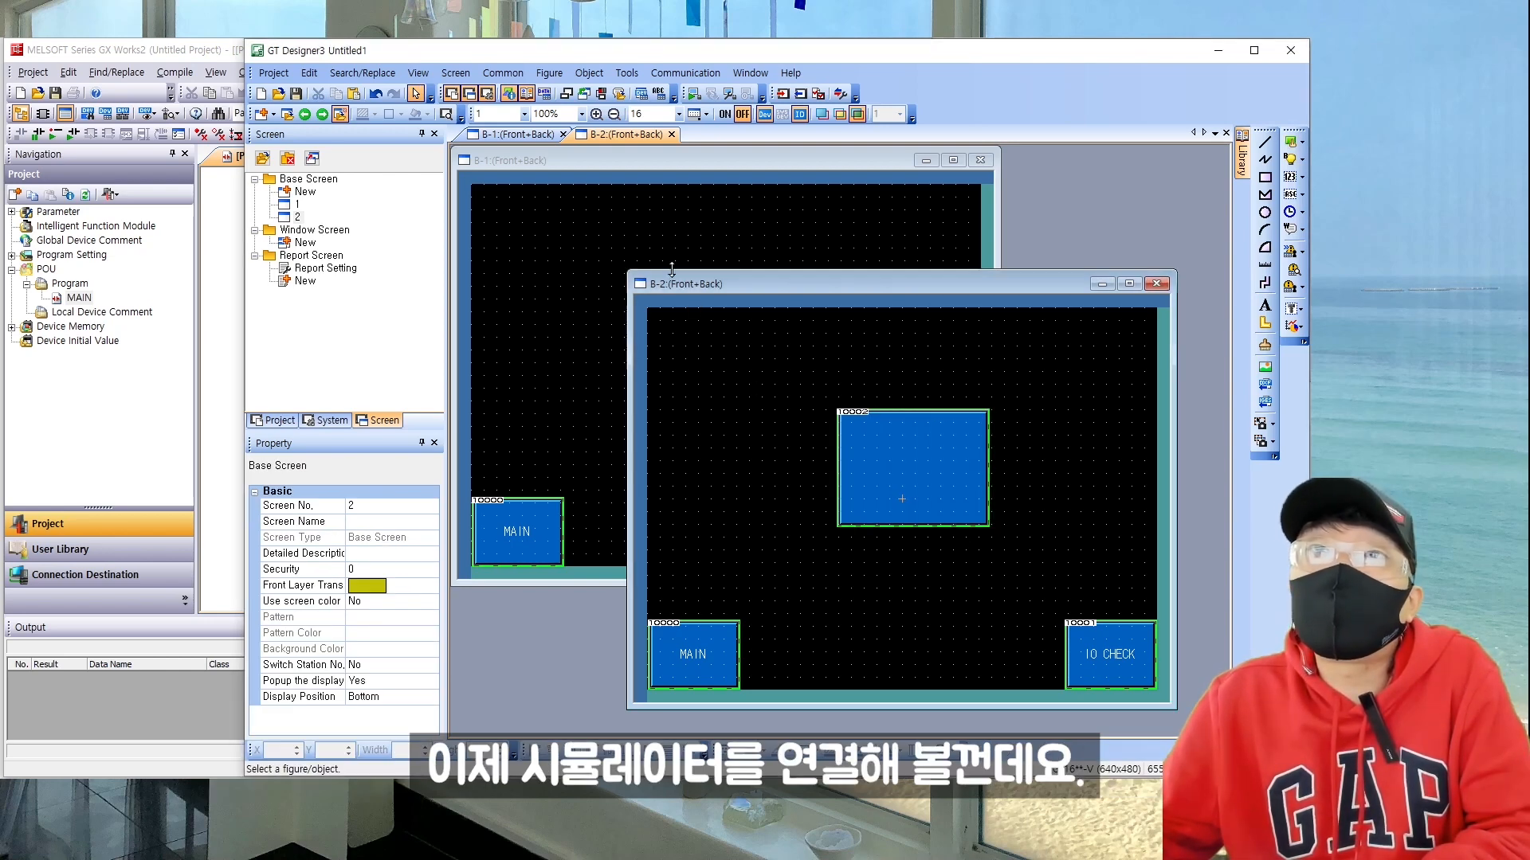
Step: Set the simulator's communication connection to GX Simulator2 and apply the option
left_click(626, 73)
mouse_move(689, 150)
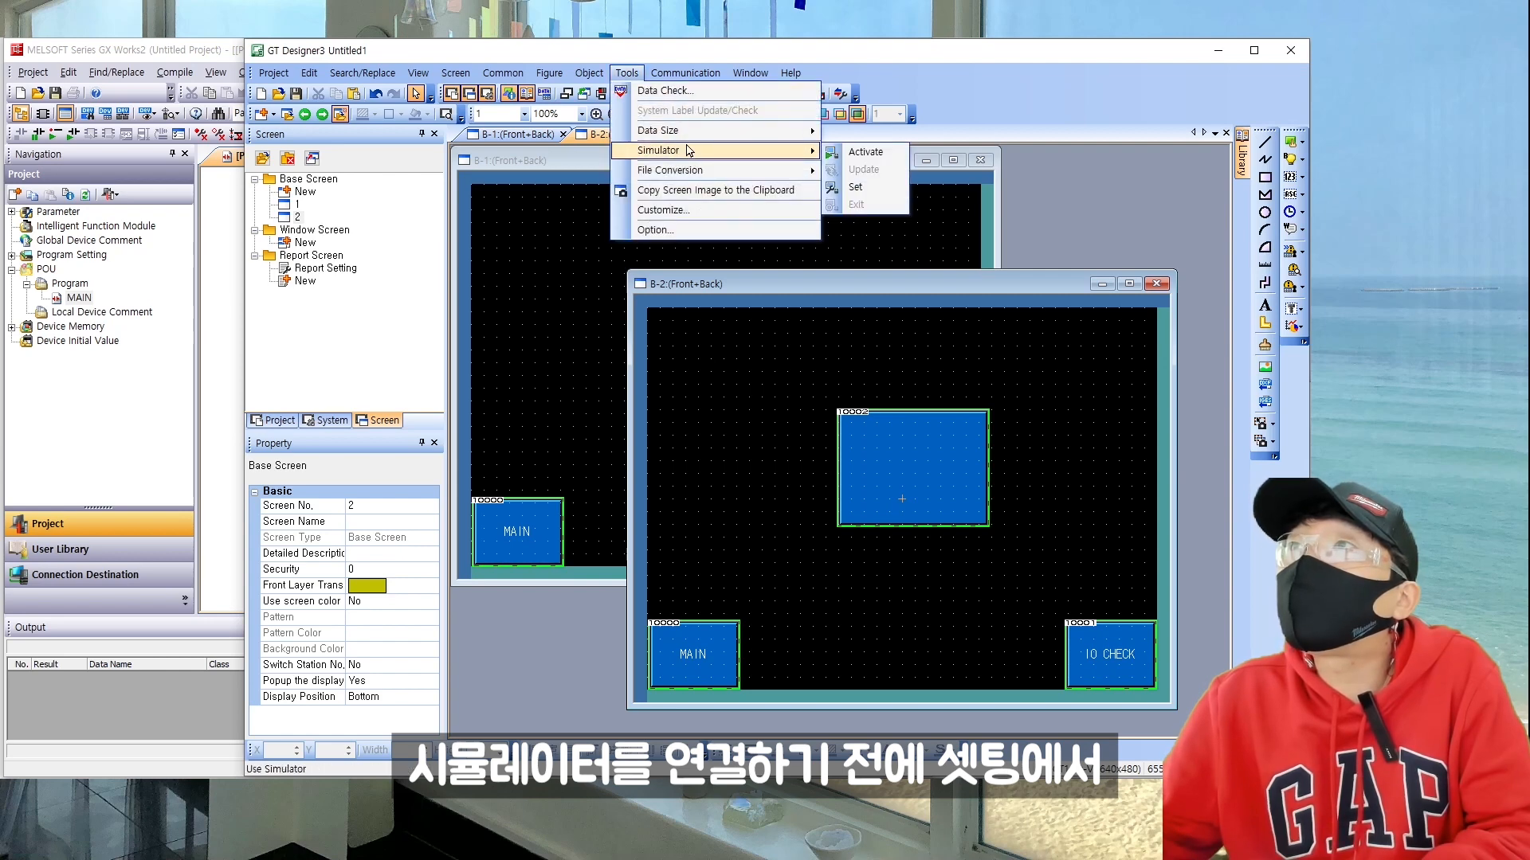
left_click(877, 191)
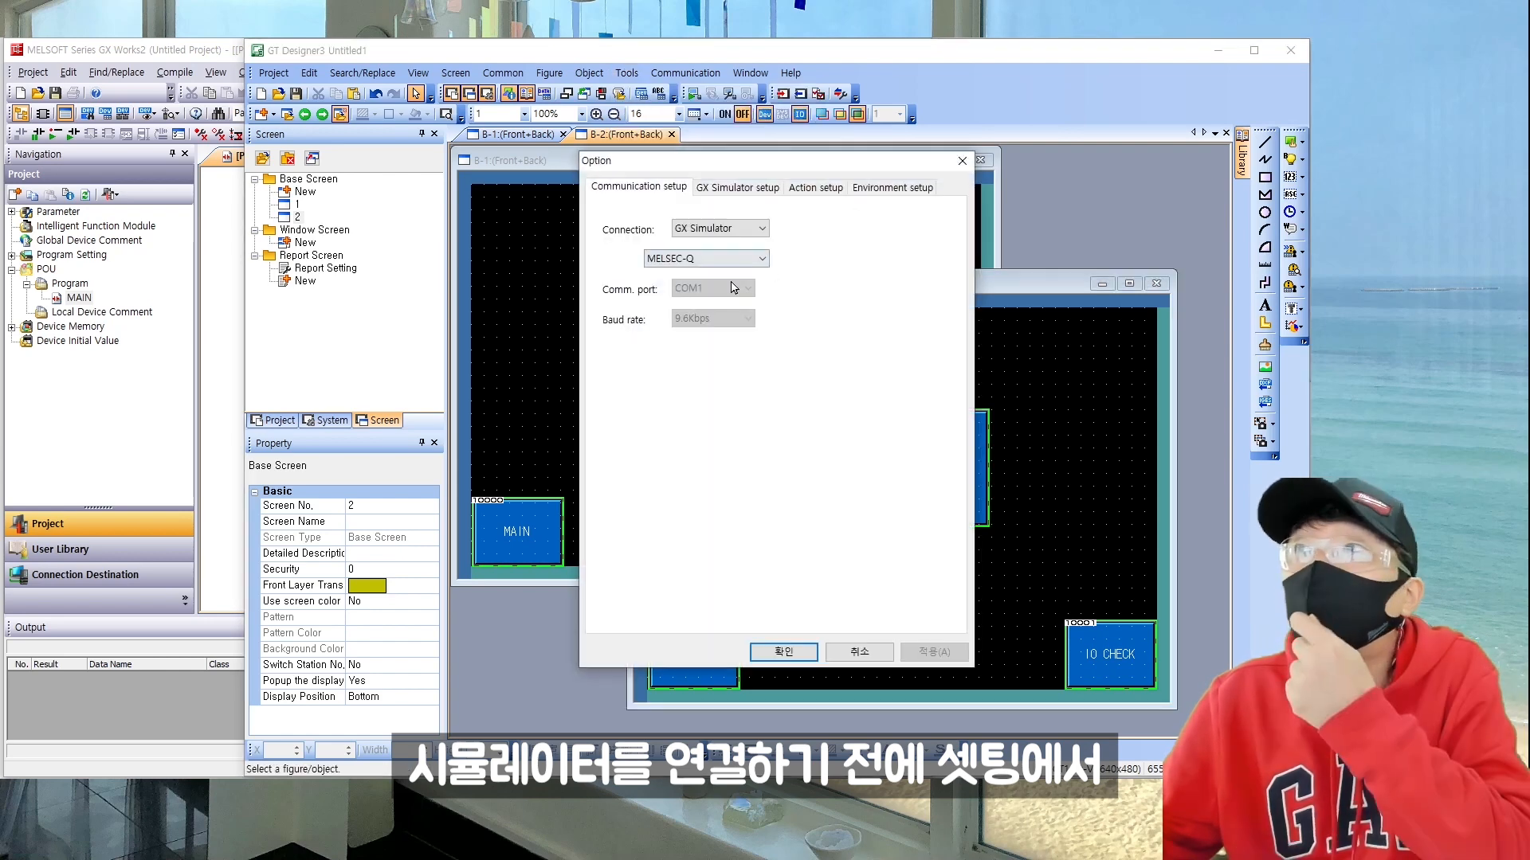
left_click(761, 231)
left_click(745, 258)
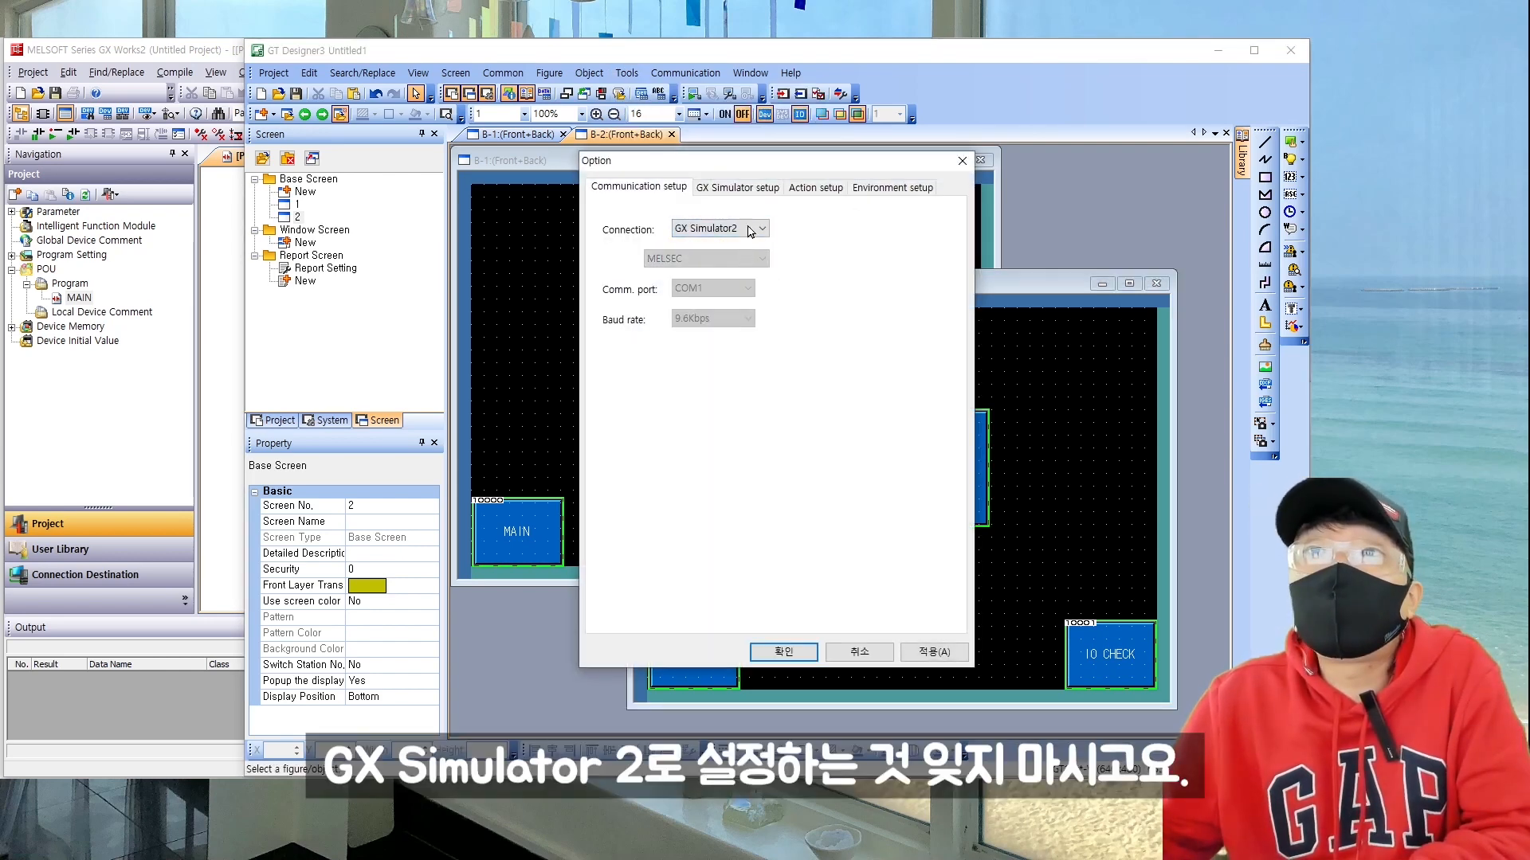
left_click(941, 658)
left_click(782, 653)
Step: Activate the simulator for the two-screen HMI project
left_click(626, 73)
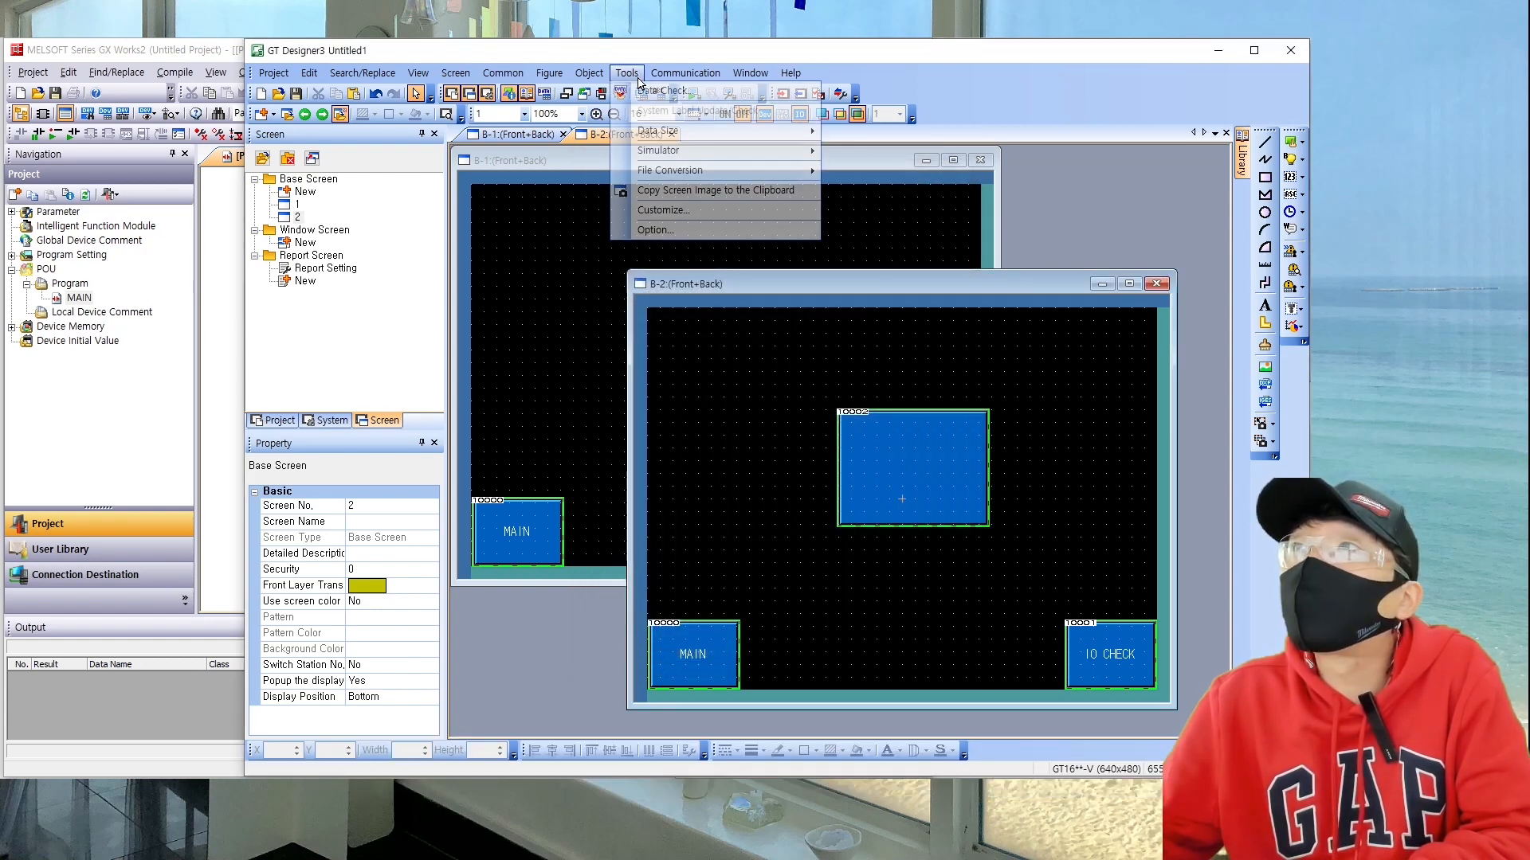
mouse_move(673, 152)
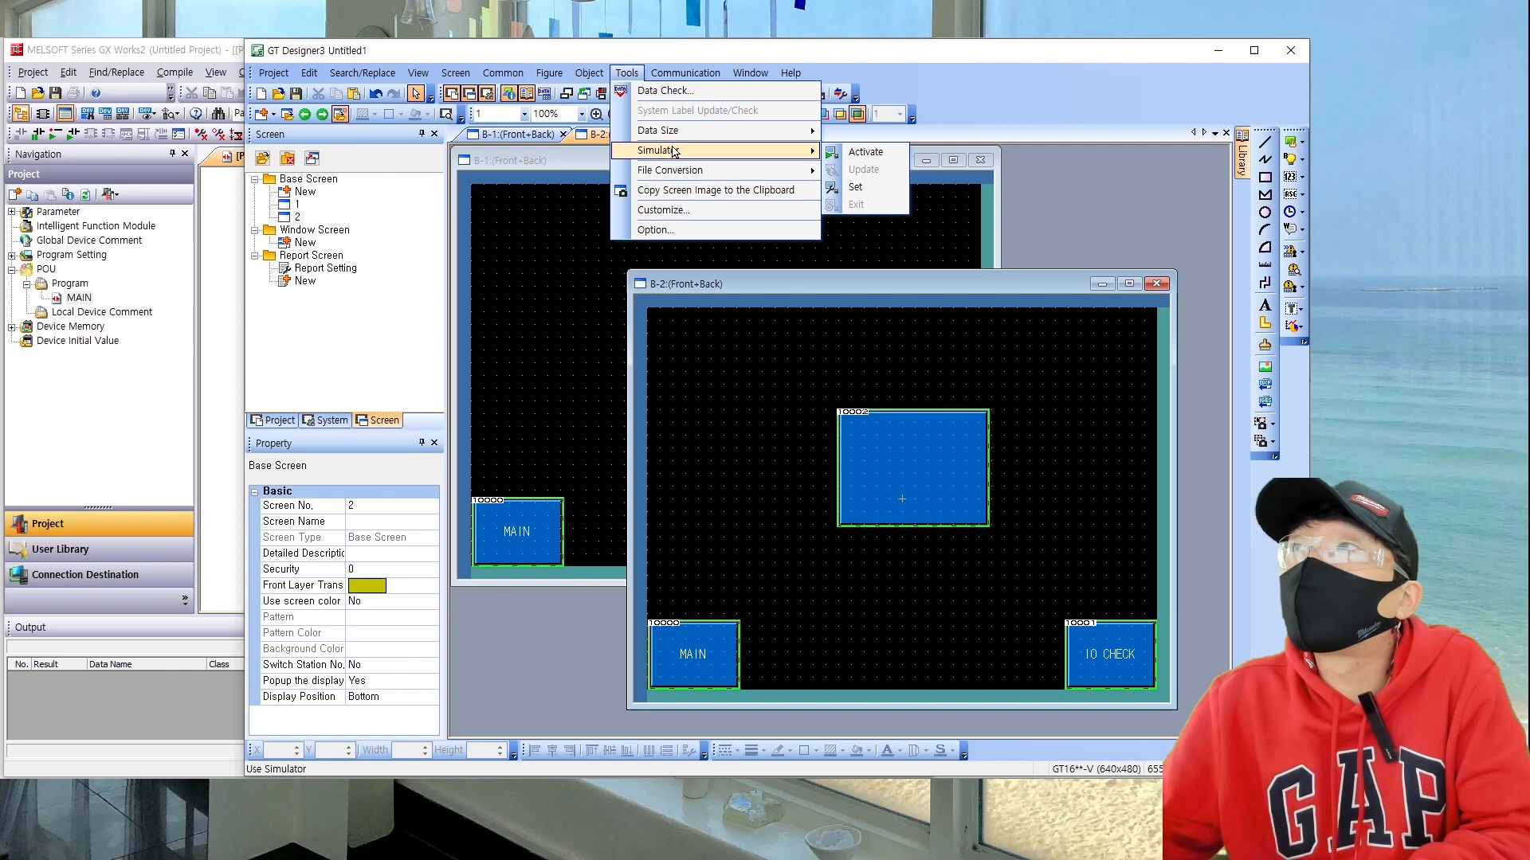
left_click(866, 152)
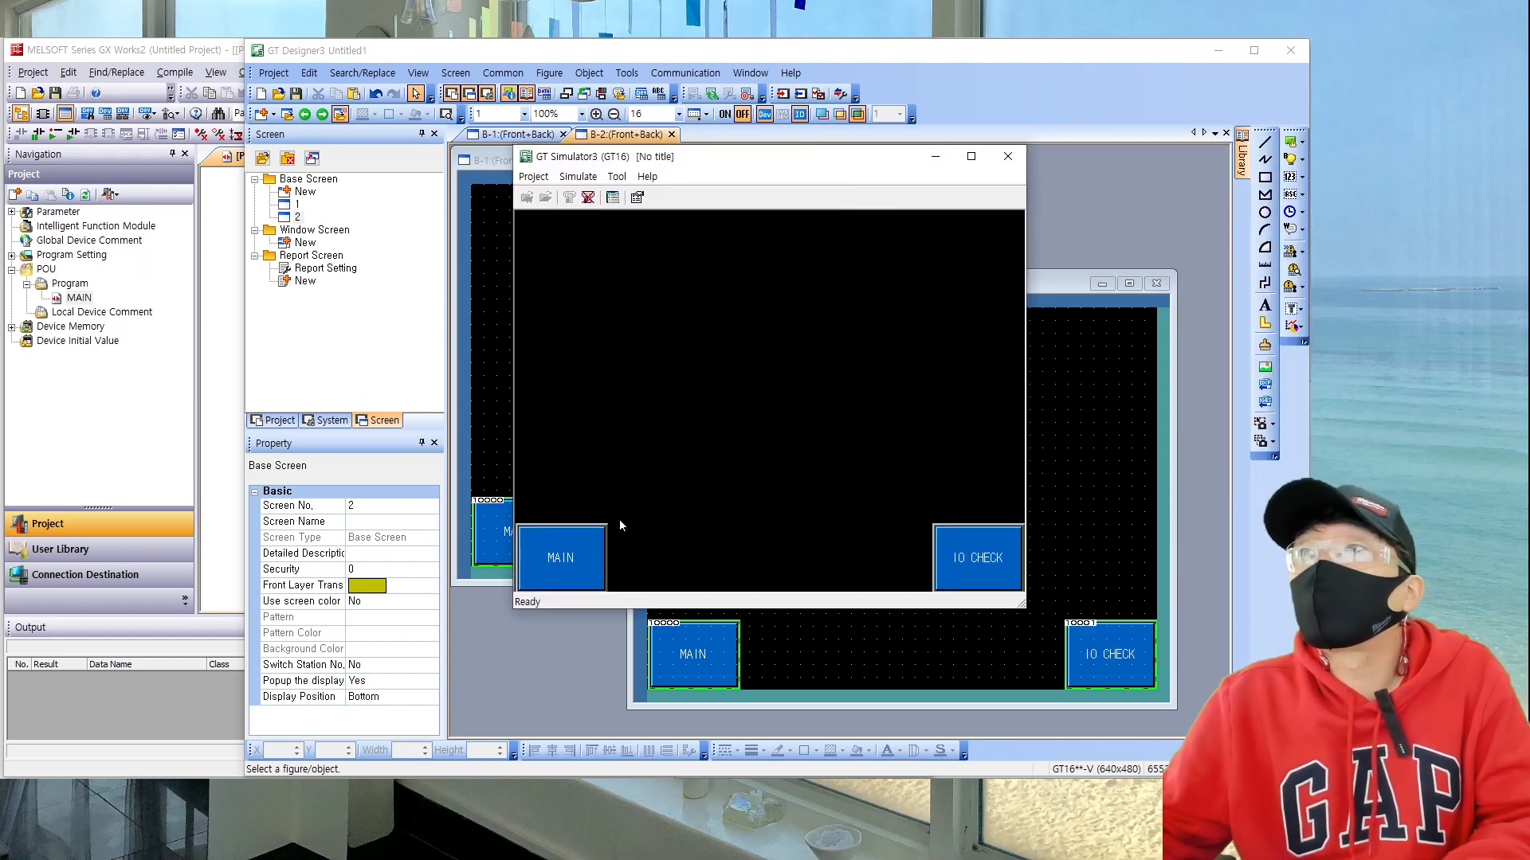
Step: Test the MAIN and IO CHECK switches by changing screens several times, and close the simulator
left_click(948, 558)
left_click(567, 555)
left_click(948, 546)
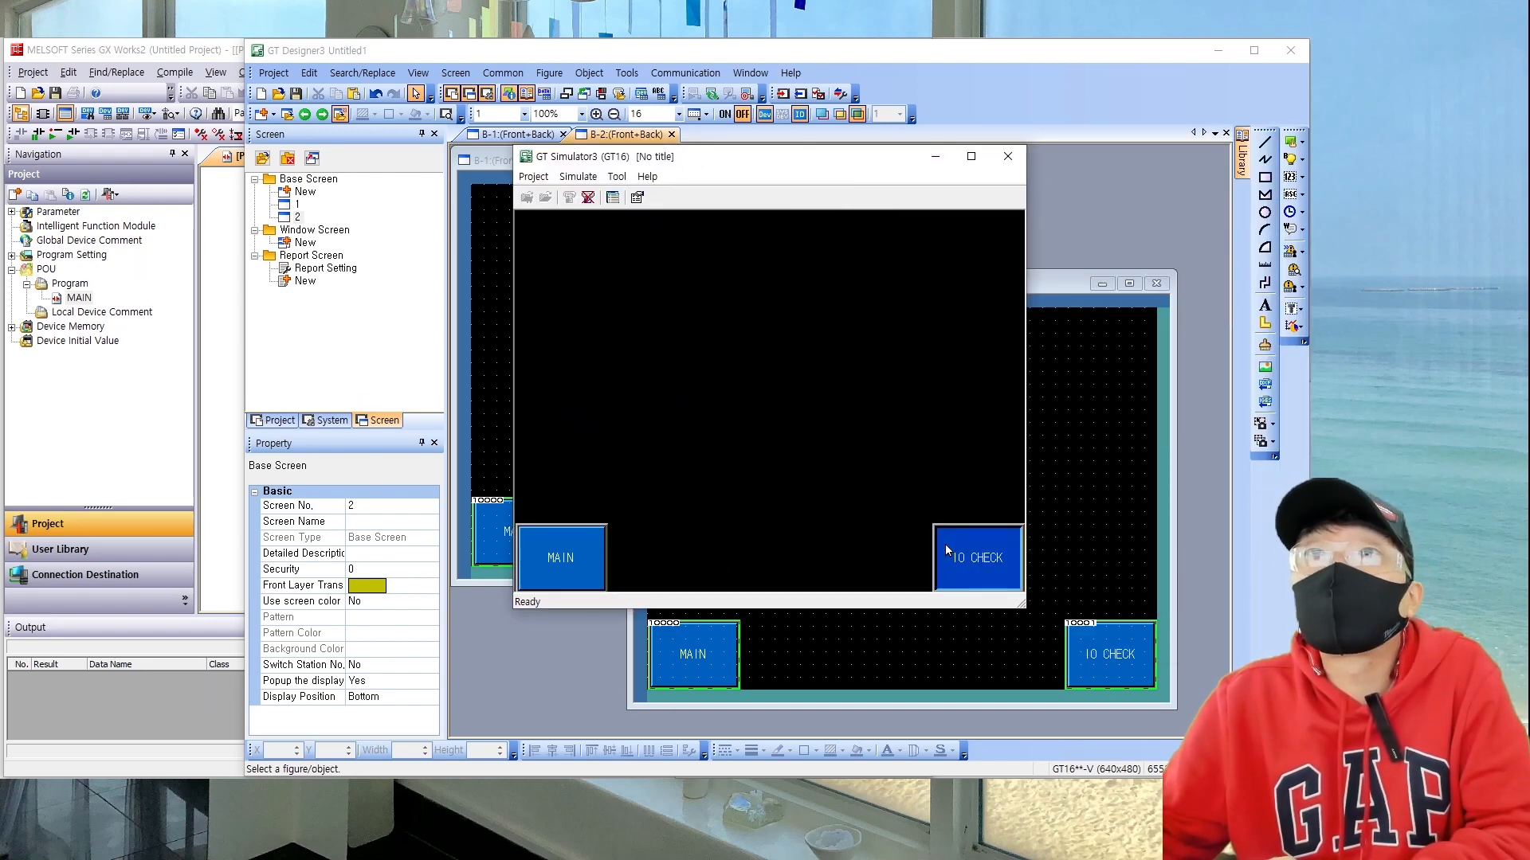
left_click(528, 550)
left_click(952, 549)
left_click(570, 550)
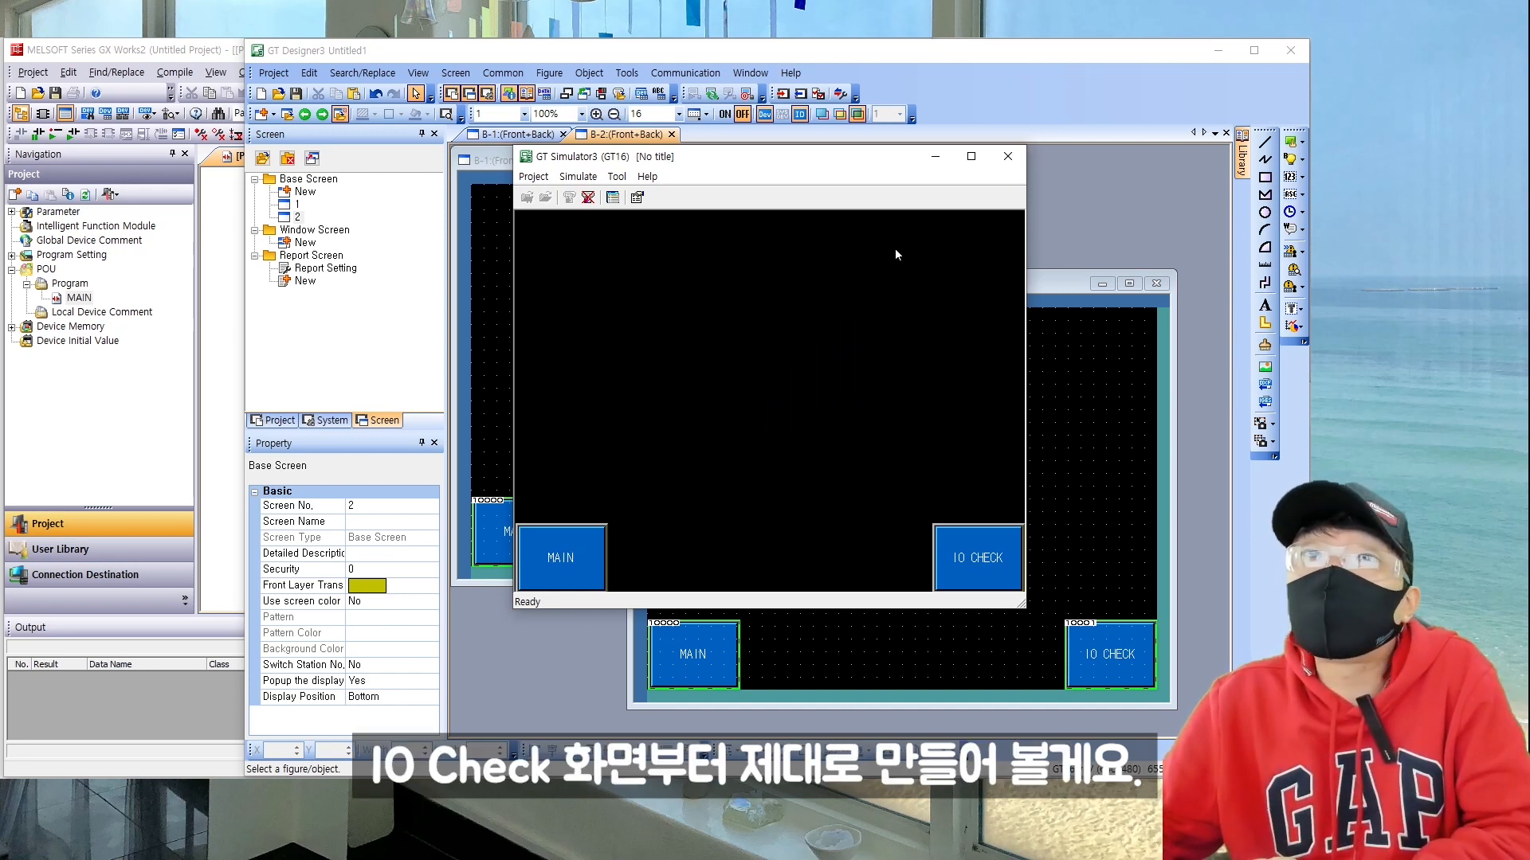
left_click(1008, 156)
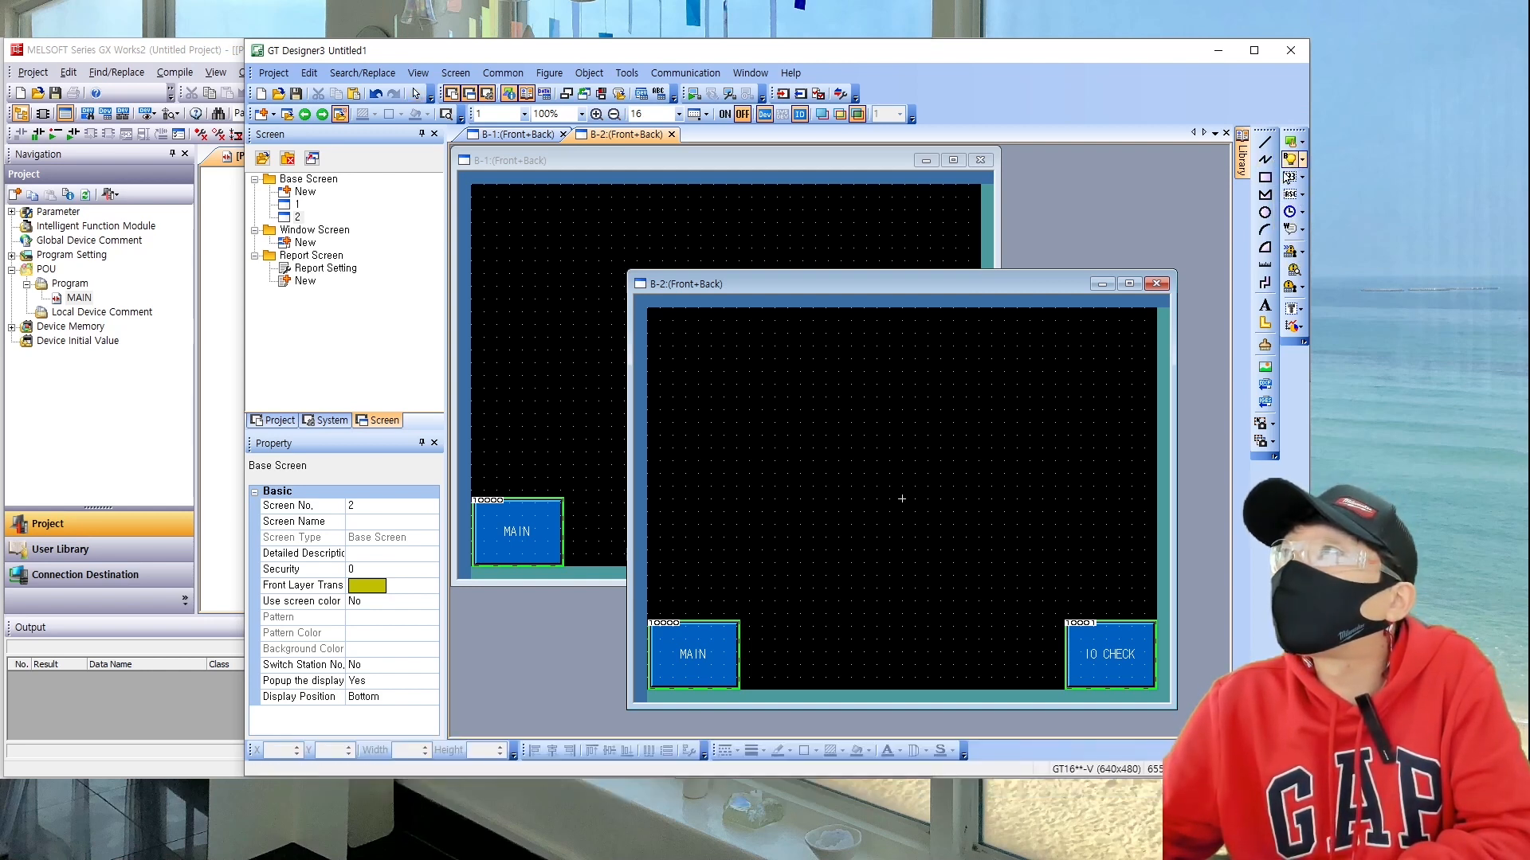
Step: Place a 64 × 40 bit lamp in the upper-left corner of base screen 2 and copy it into an aligned row of four
left_click(1290, 162)
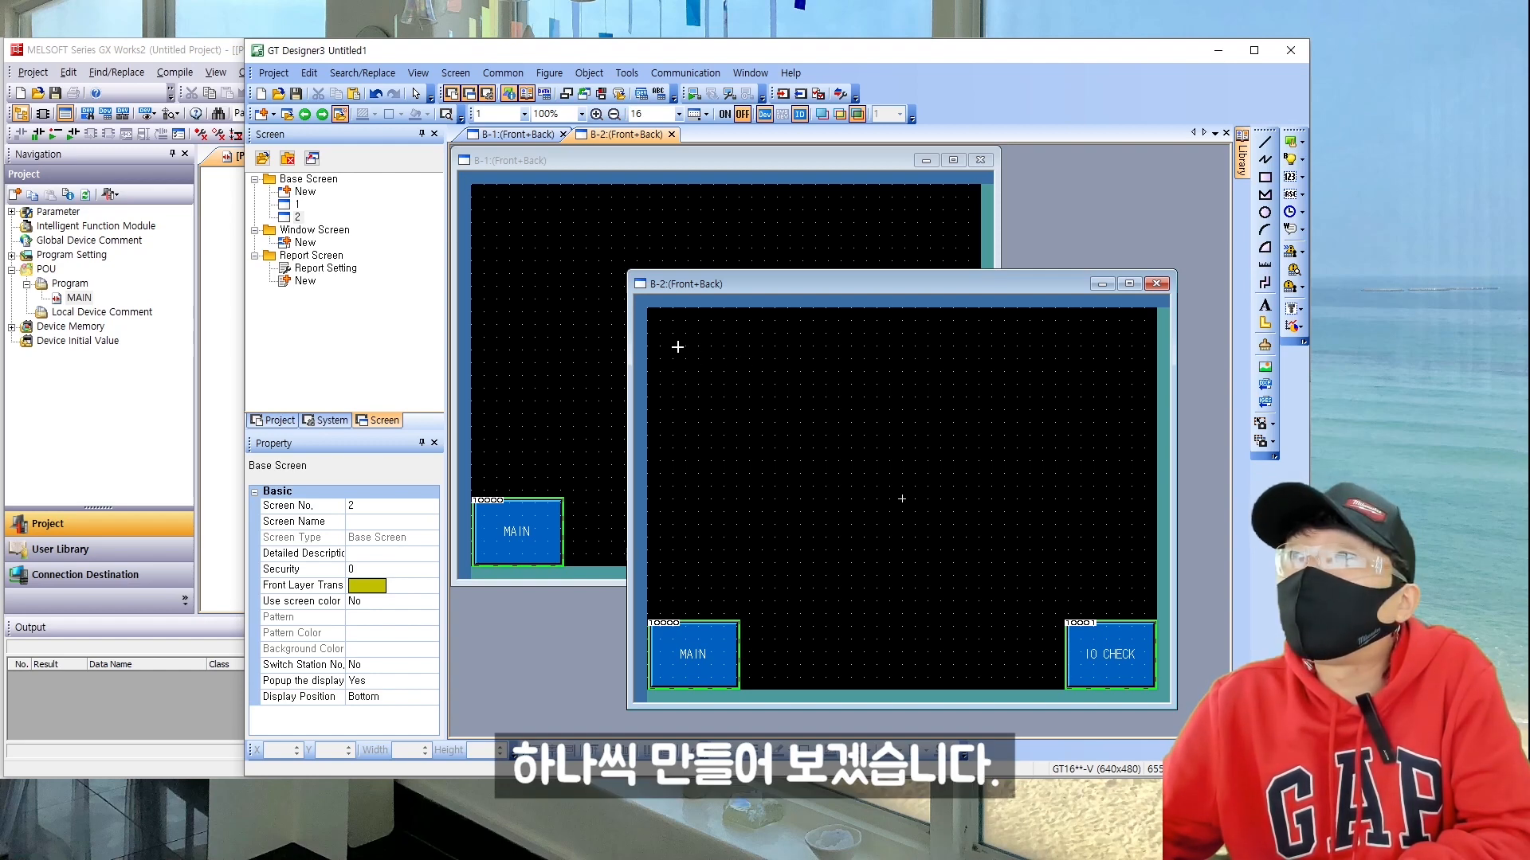
mouse_move(677, 347)
left_mouse_down()
mouse_move(761, 401)
mouse_move(709, 358)
left_mouse_up()
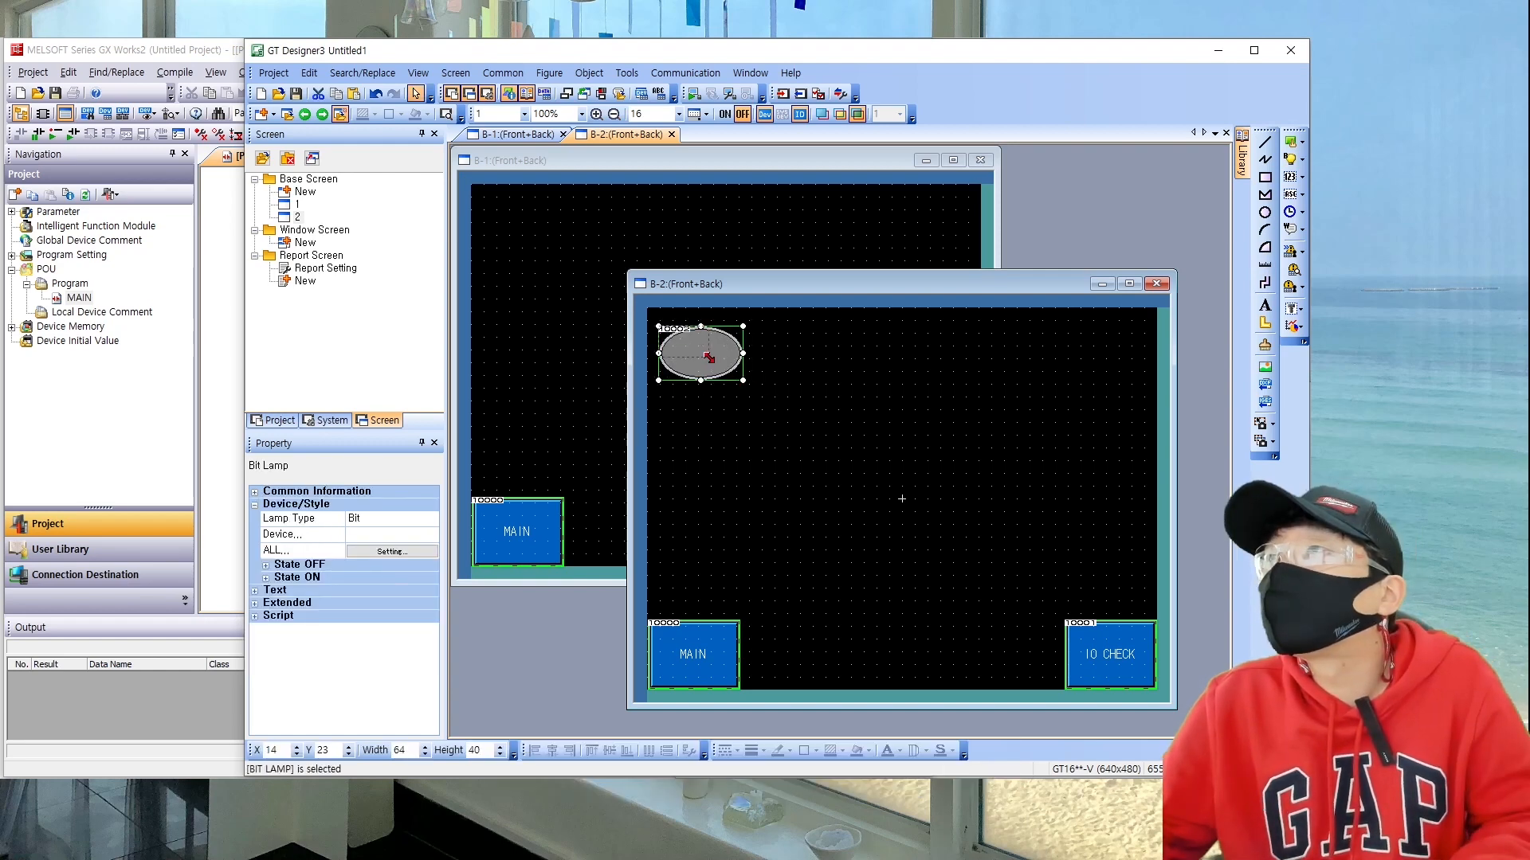
key("ctrl+c")
key("ctrl+v")
left_click(711, 326)
key("ctrl+v")
left_click(765, 326)
key("ctrl+v")
left_click(818, 327)
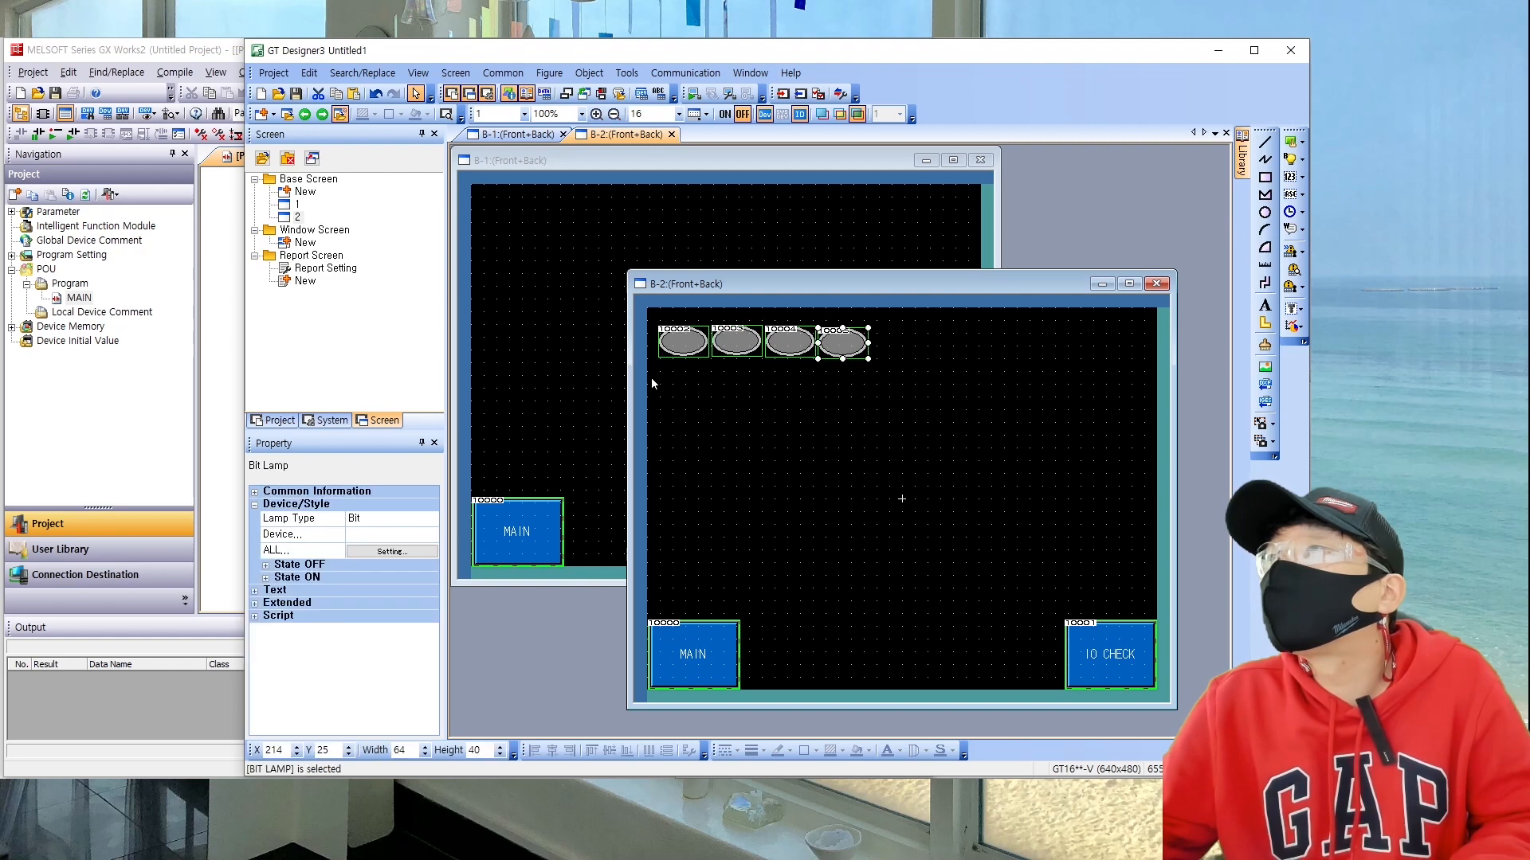
left_click(652, 376)
left_click(843, 342)
key("Up")
key("Up")
Step: Duplicate the group of four lamps beside itself, leaving a small gap, to make a row of eight
left_click_drag(651, 376, 875, 317)
key("ctrl+c")
key("ctrl+v")
left_click(878, 326)
left_click(867, 390)
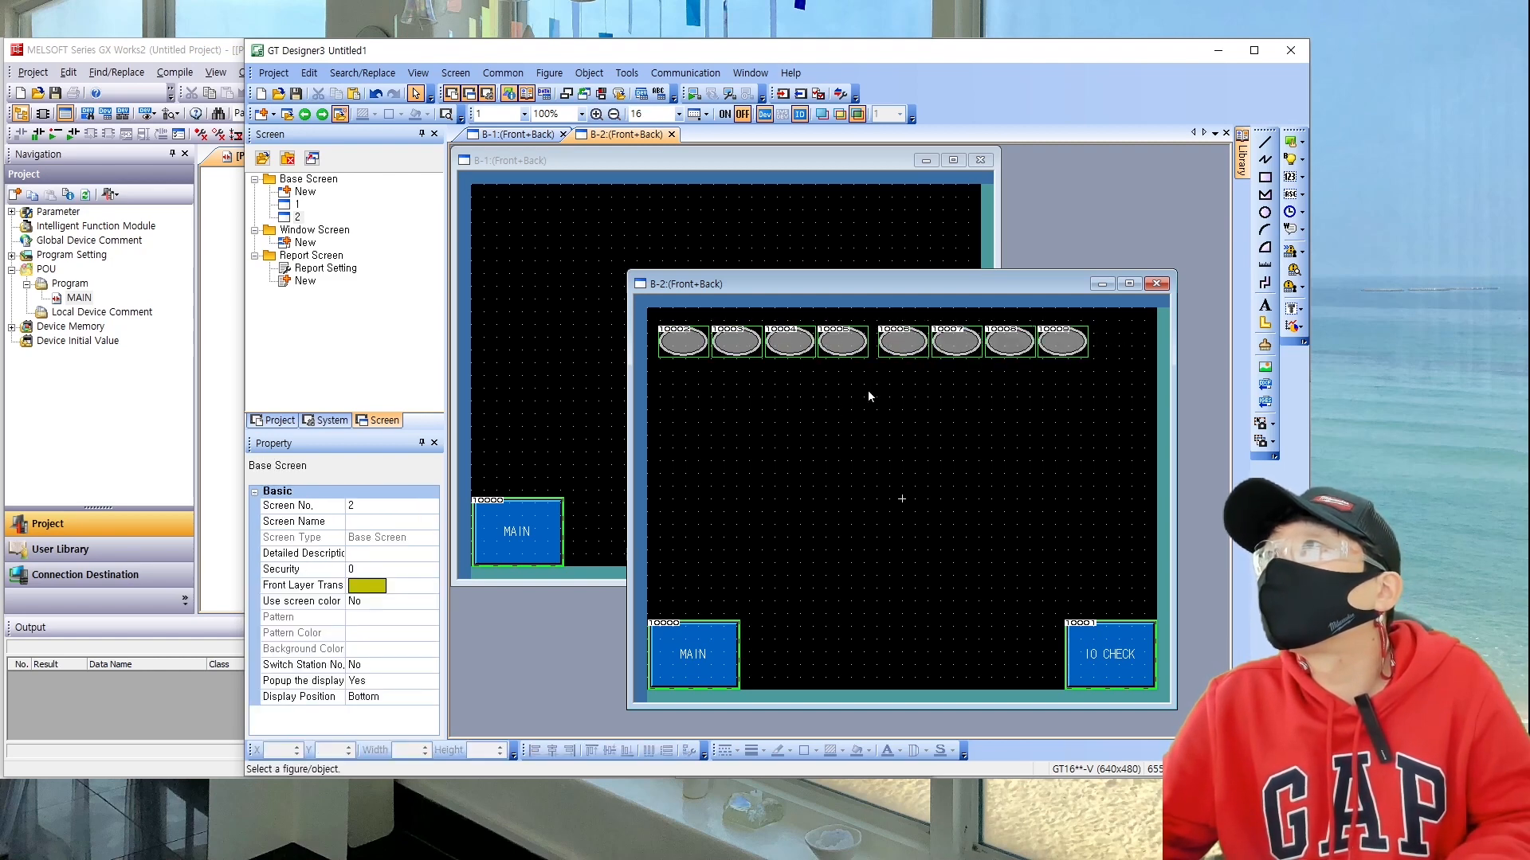
Step: Copy the row of eight lamps directly below to form a second row
left_click_drag(651, 378, 1102, 318)
key("ctrl+c")
key("ctrl+v")
left_click(658, 372)
Step: Copy both lamp rows below the existing ones to form a second block of 16 lamps
left_click_drag(654, 432, 1103, 319)
key("ctrl+c")
key("ctrl+v")
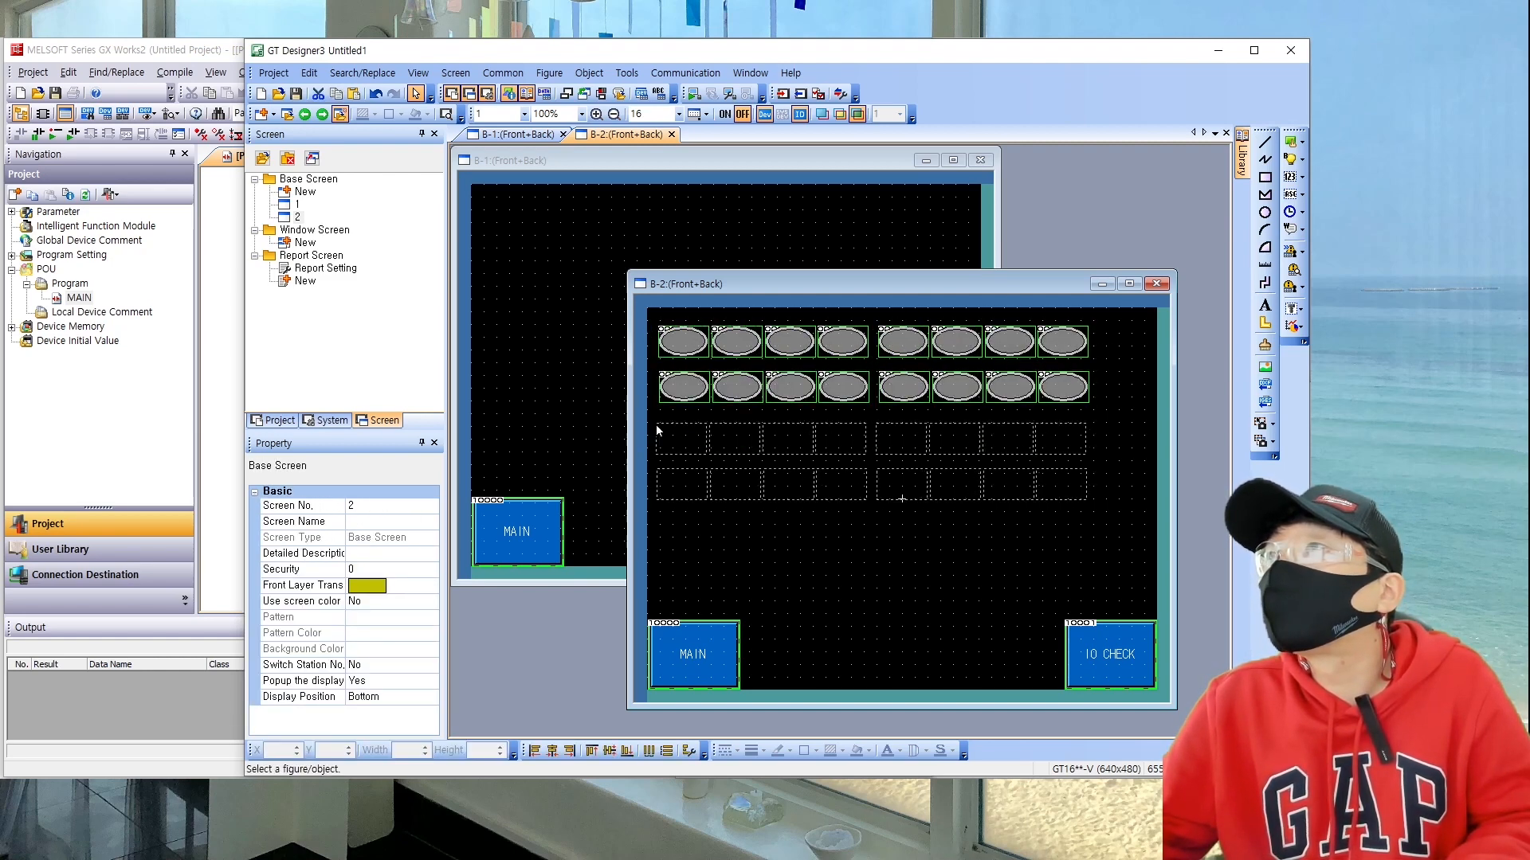
left_click(659, 424)
left_click(690, 511)
left_click_drag(647, 527, 1107, 410)
left_click(881, 538)
Step: Assign devices X0 and X1 to the first two lamps of the top row
left_click(682, 328)
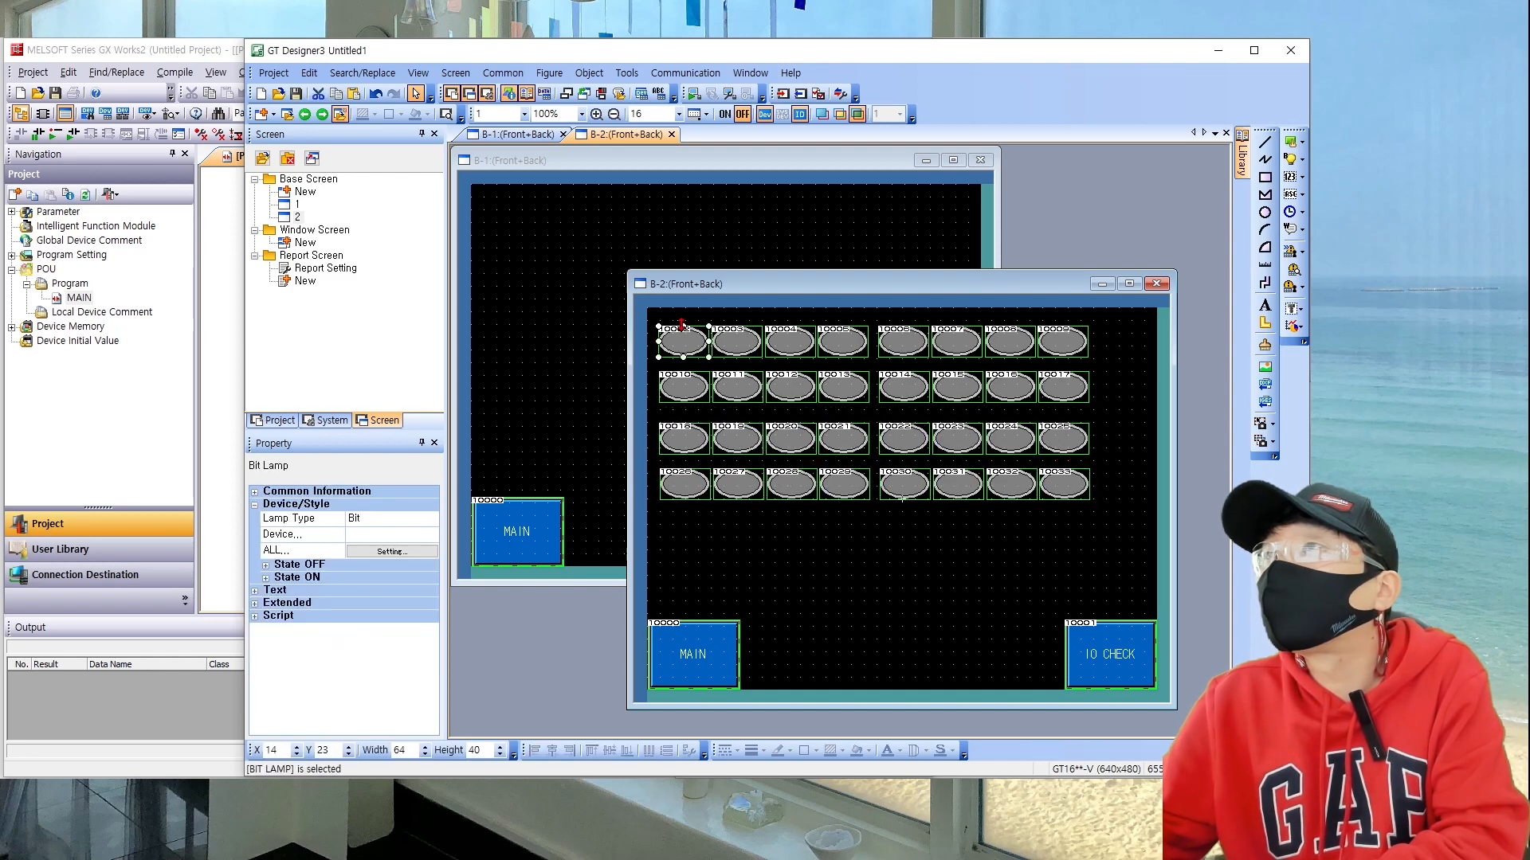
double_click(681, 325)
type("X0")
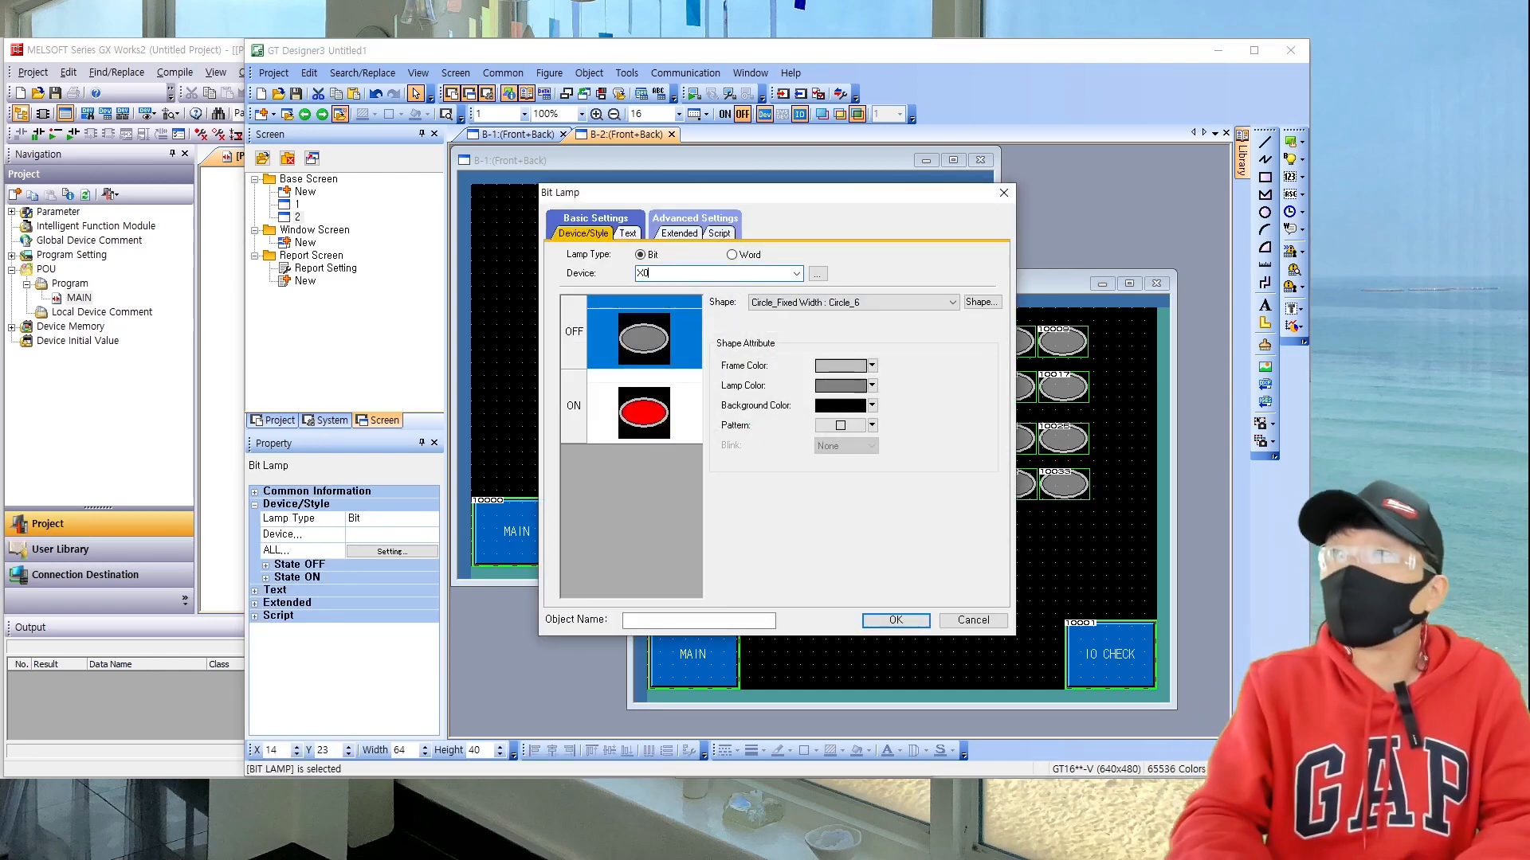
key("Return")
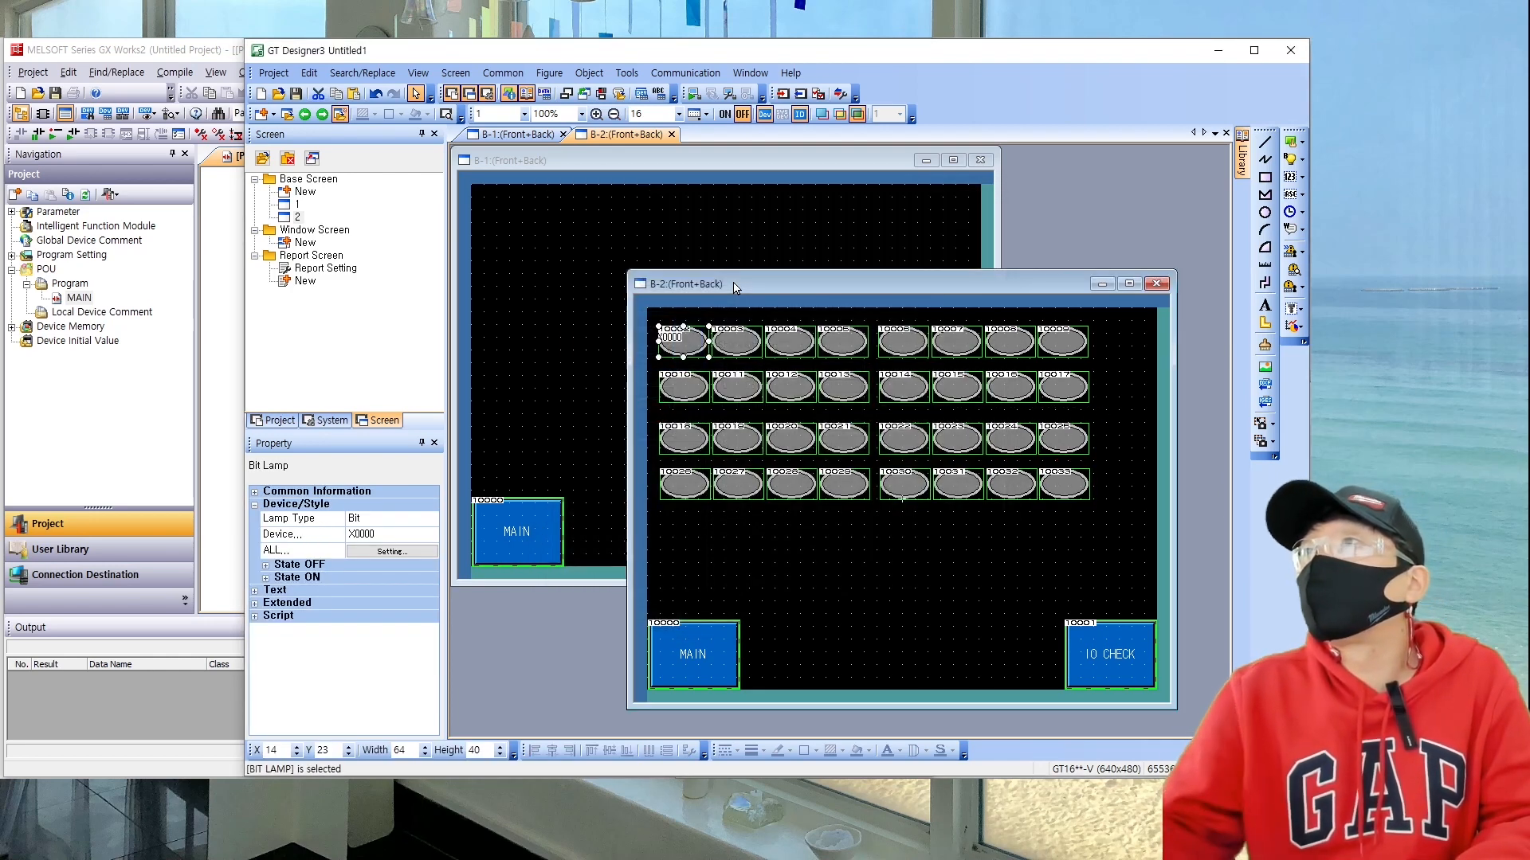
double_click(736, 334)
type("X")
key("Return")
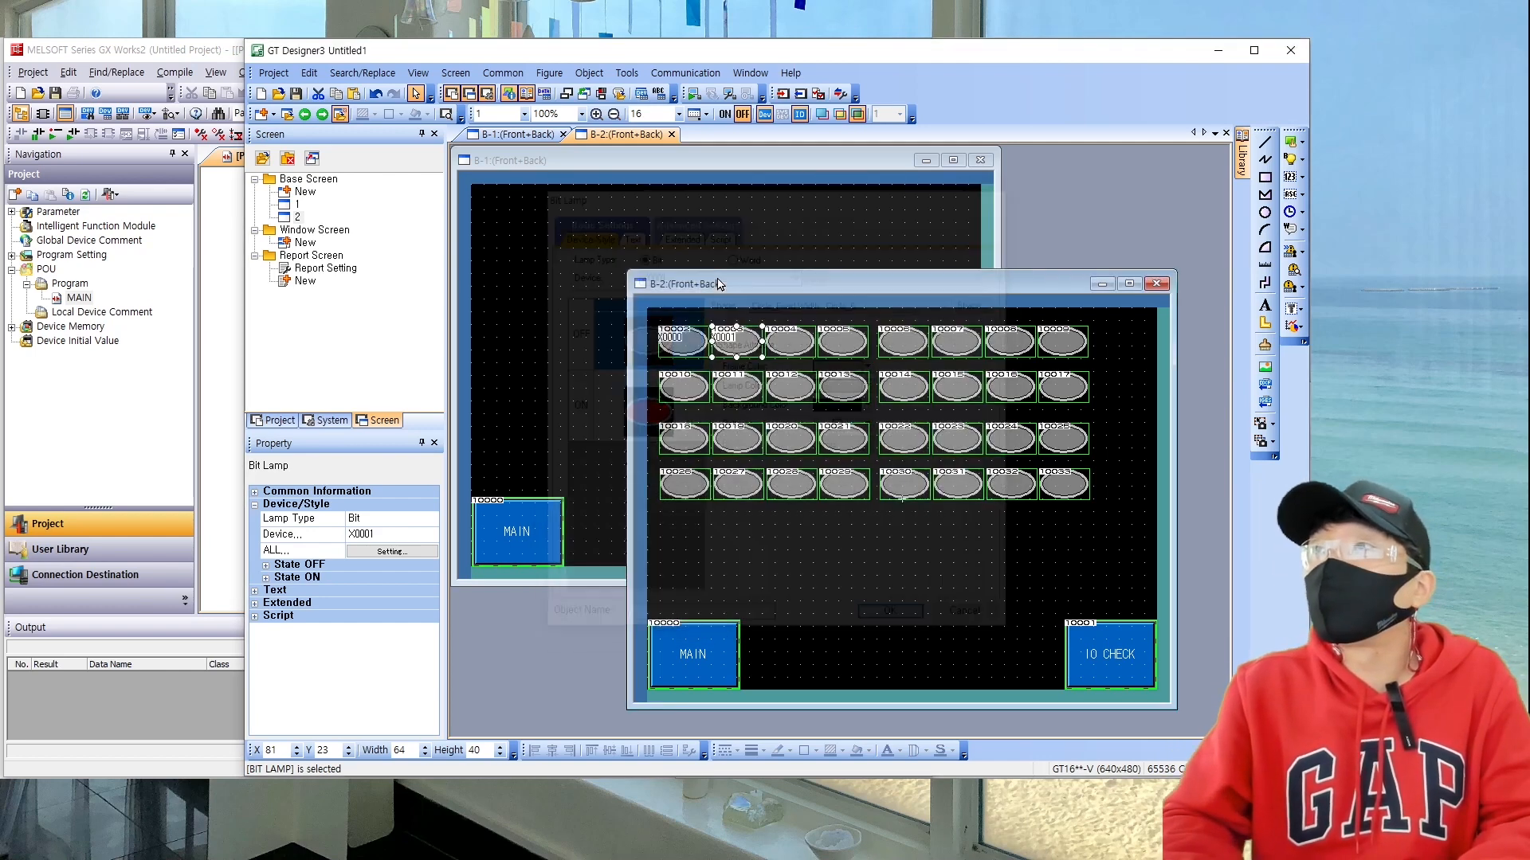
Step: Assign devices X2 and X3 to the third and fourth lamps of the top row
double_click(794, 336)
type("X")
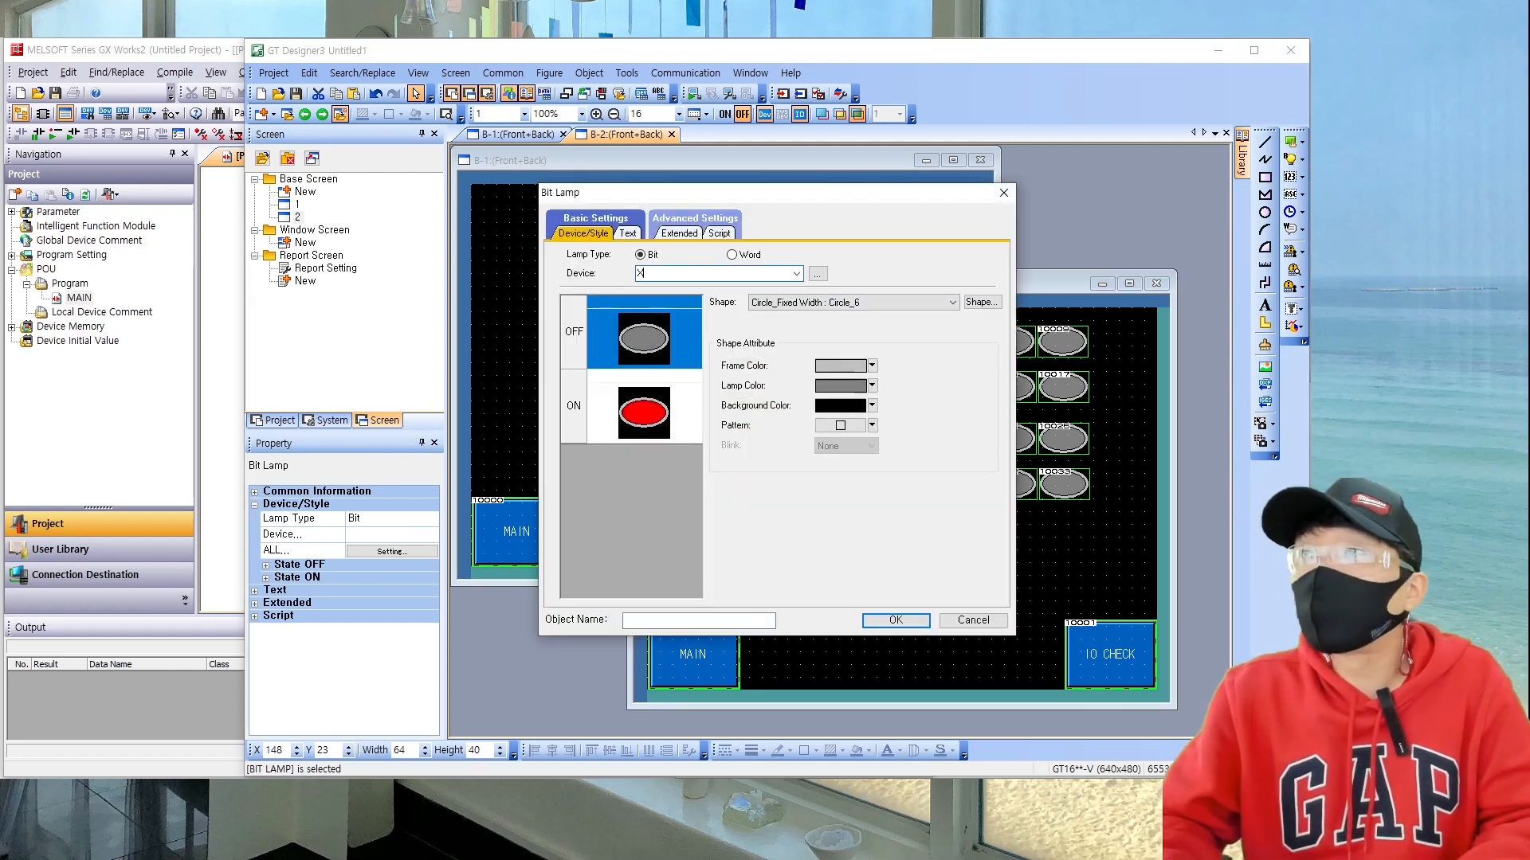
type("0002")
key("Return")
double_click(849, 348)
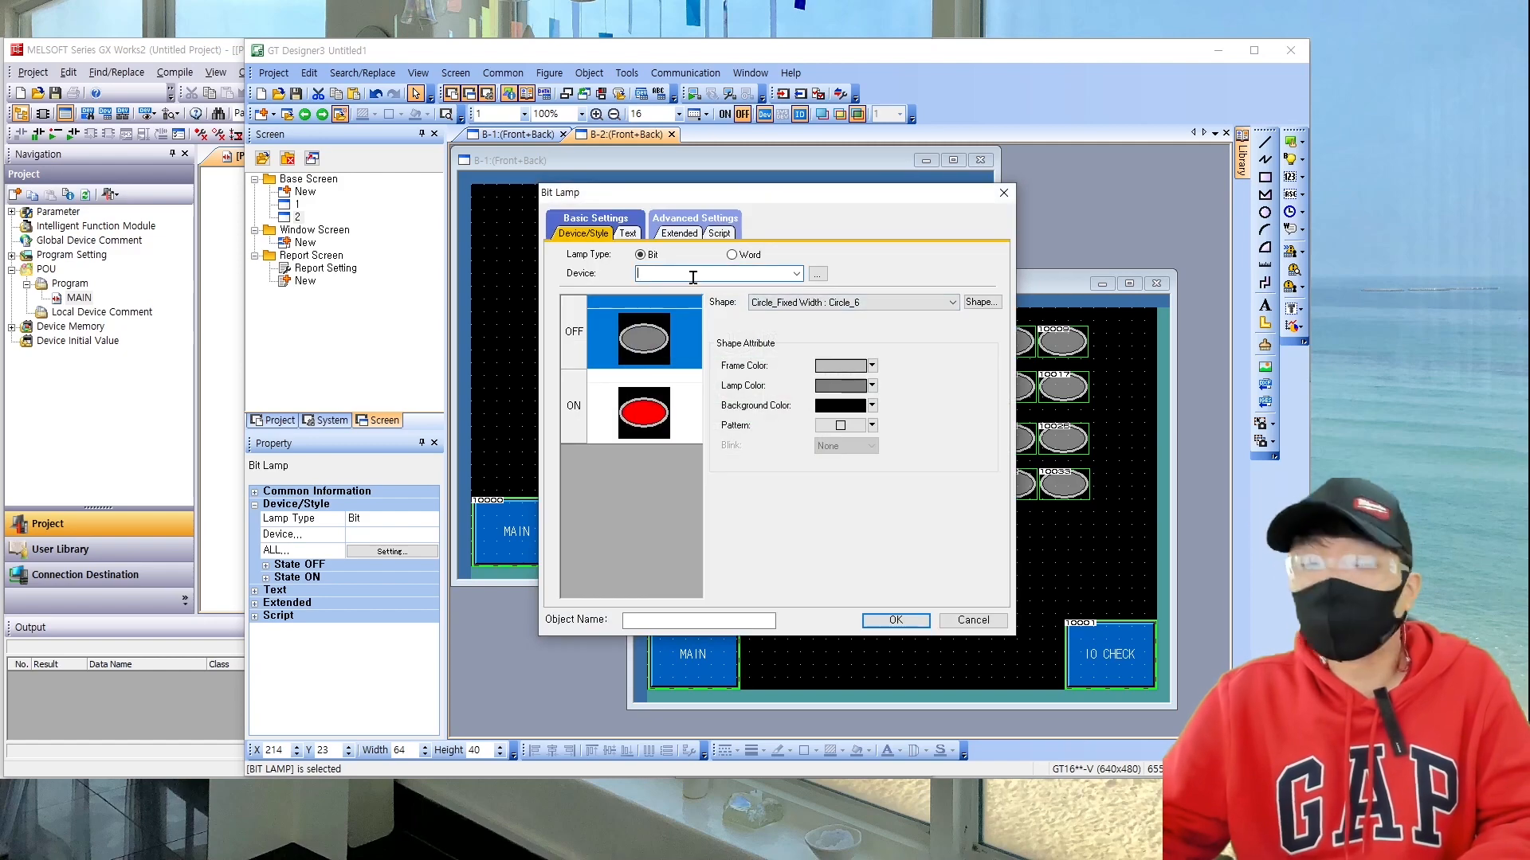
type("X3")
key("Return")
Step: Assign devices X4 and X5 to the fifth and sixth lamps of the top row
double_click(903, 338)
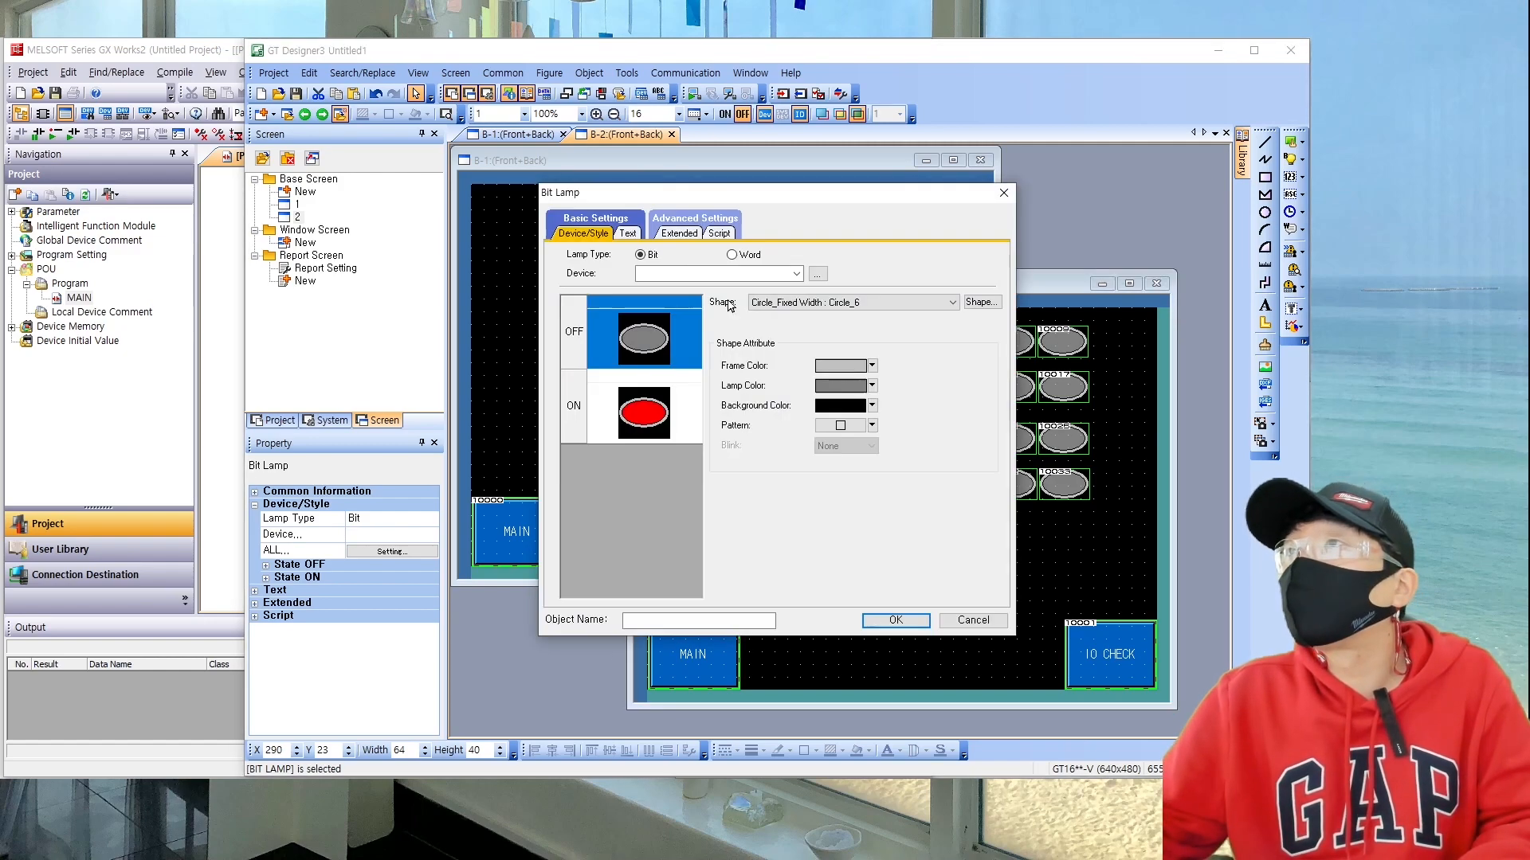
left_click(709, 278)
type("X4")
key("Return")
double_click(958, 341)
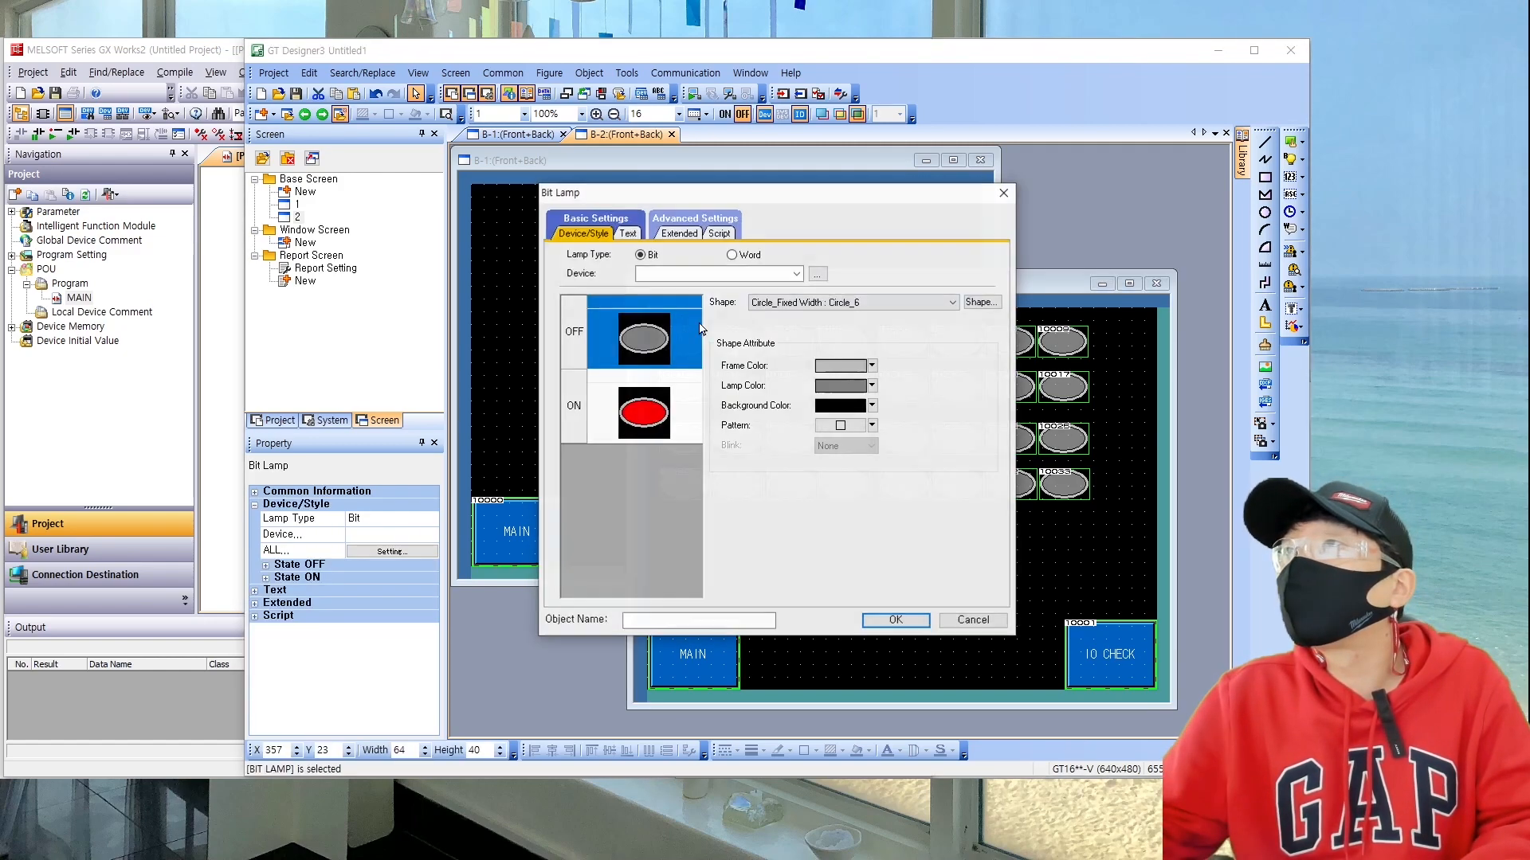
left_click(666, 274)
type("X5")
key("Return")
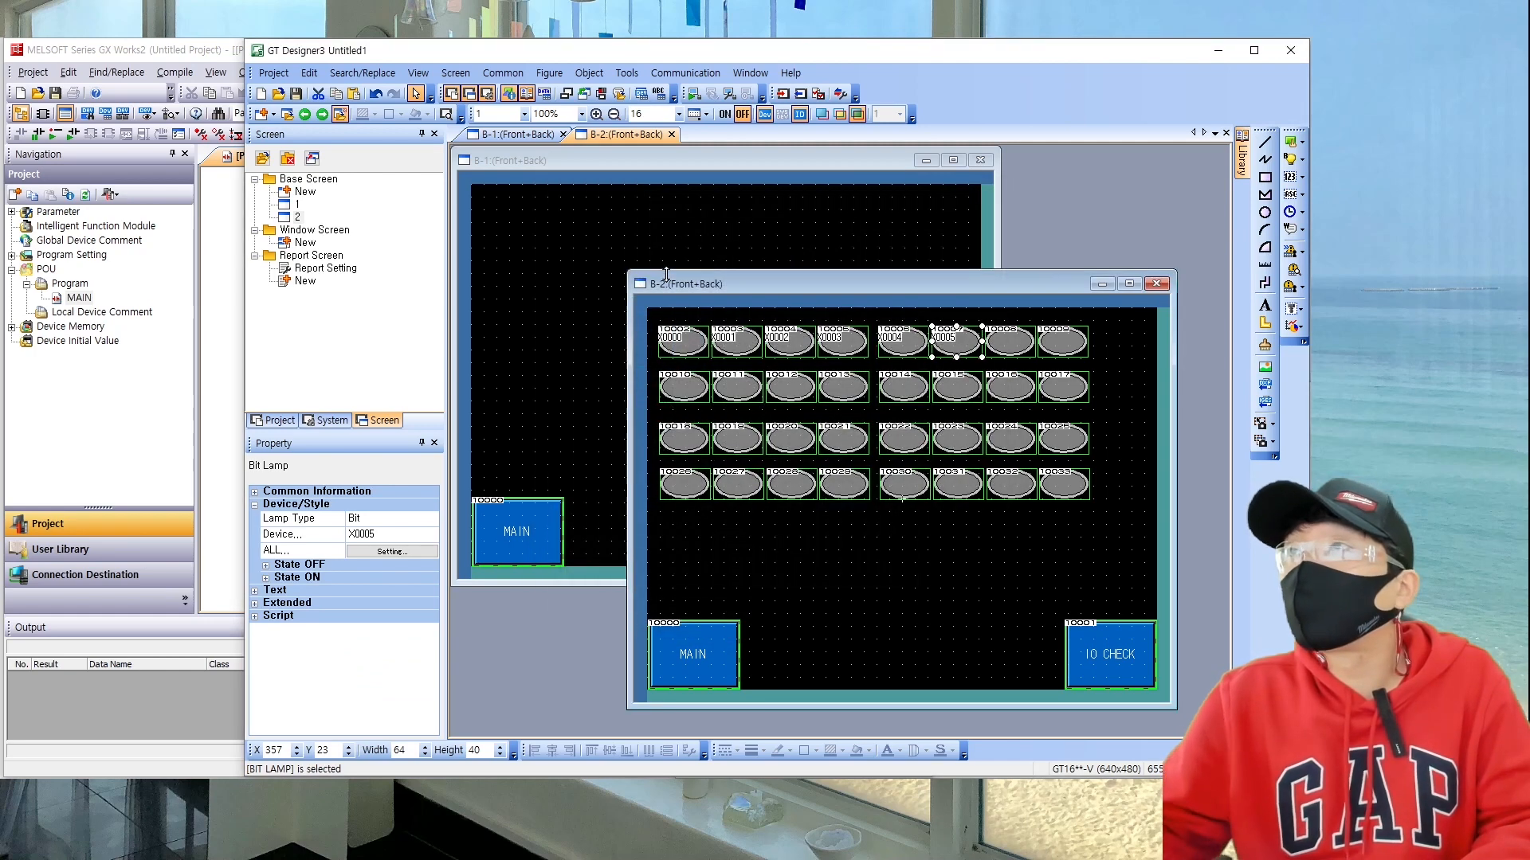
Step: Assign devices X6 and X7 to the last two lamps of the top row
double_click(1007, 343)
key("Return")
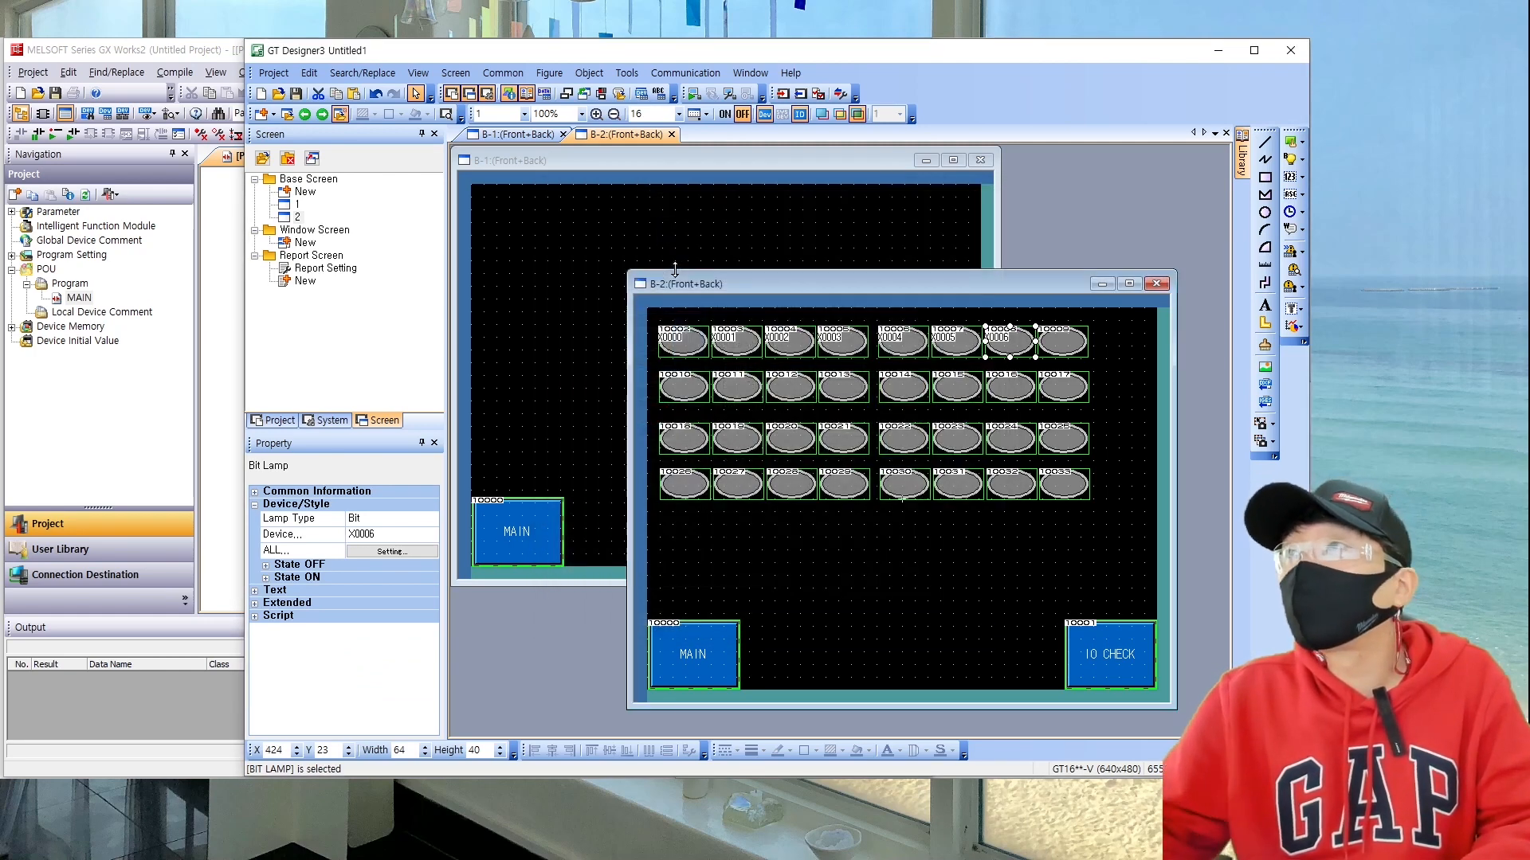
double_click(1064, 351)
type("X7")
key("Return")
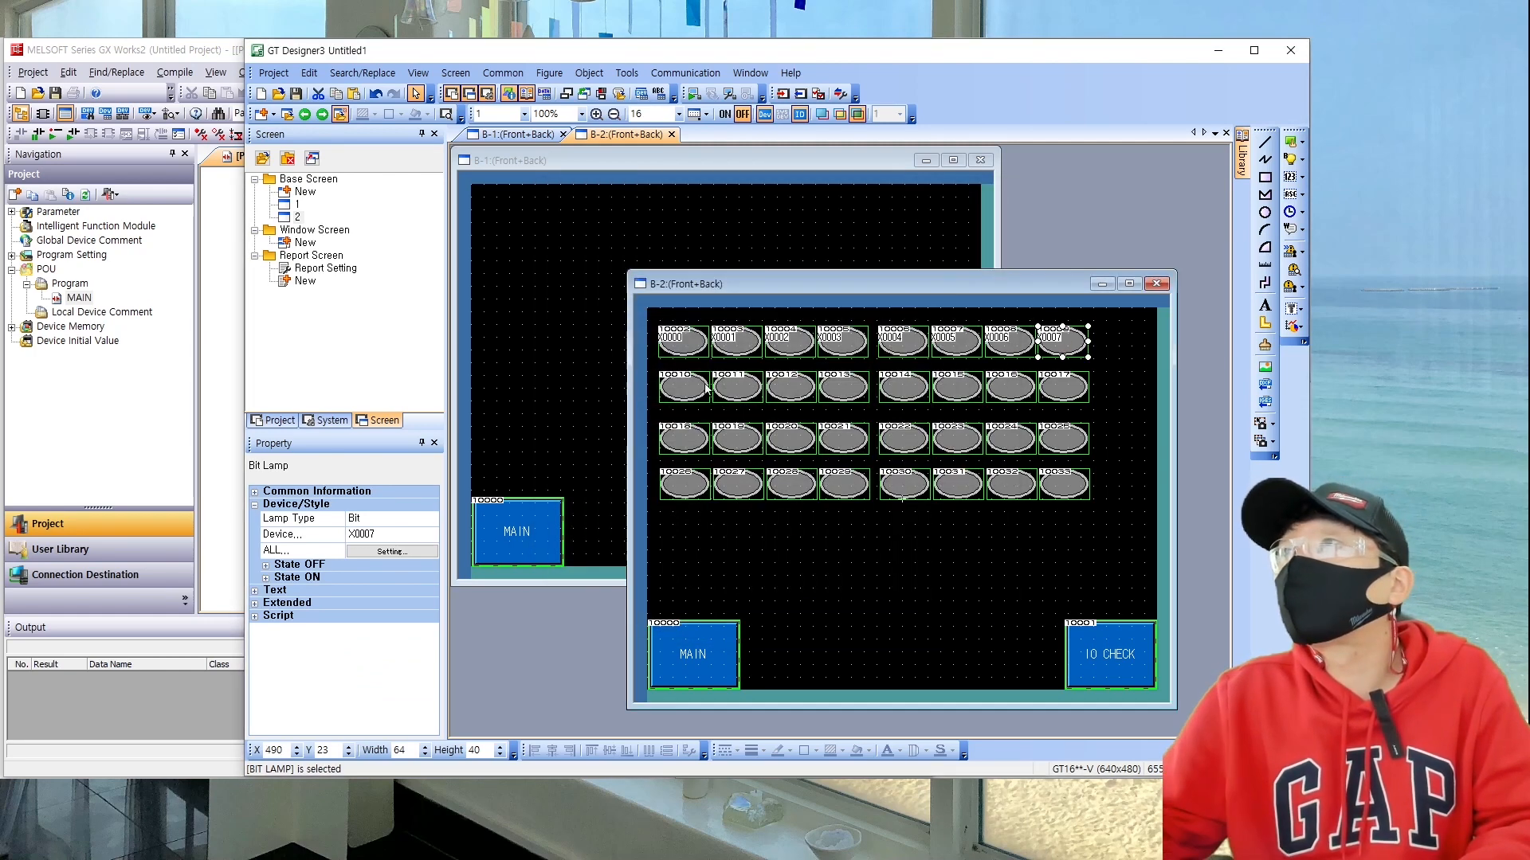
Step: Assign devices X8 and X9 to the first two lamps of the second row
double_click(685, 387)
type("X8")
key("Return")
double_click(737, 387)
type("X9")
key("Return")
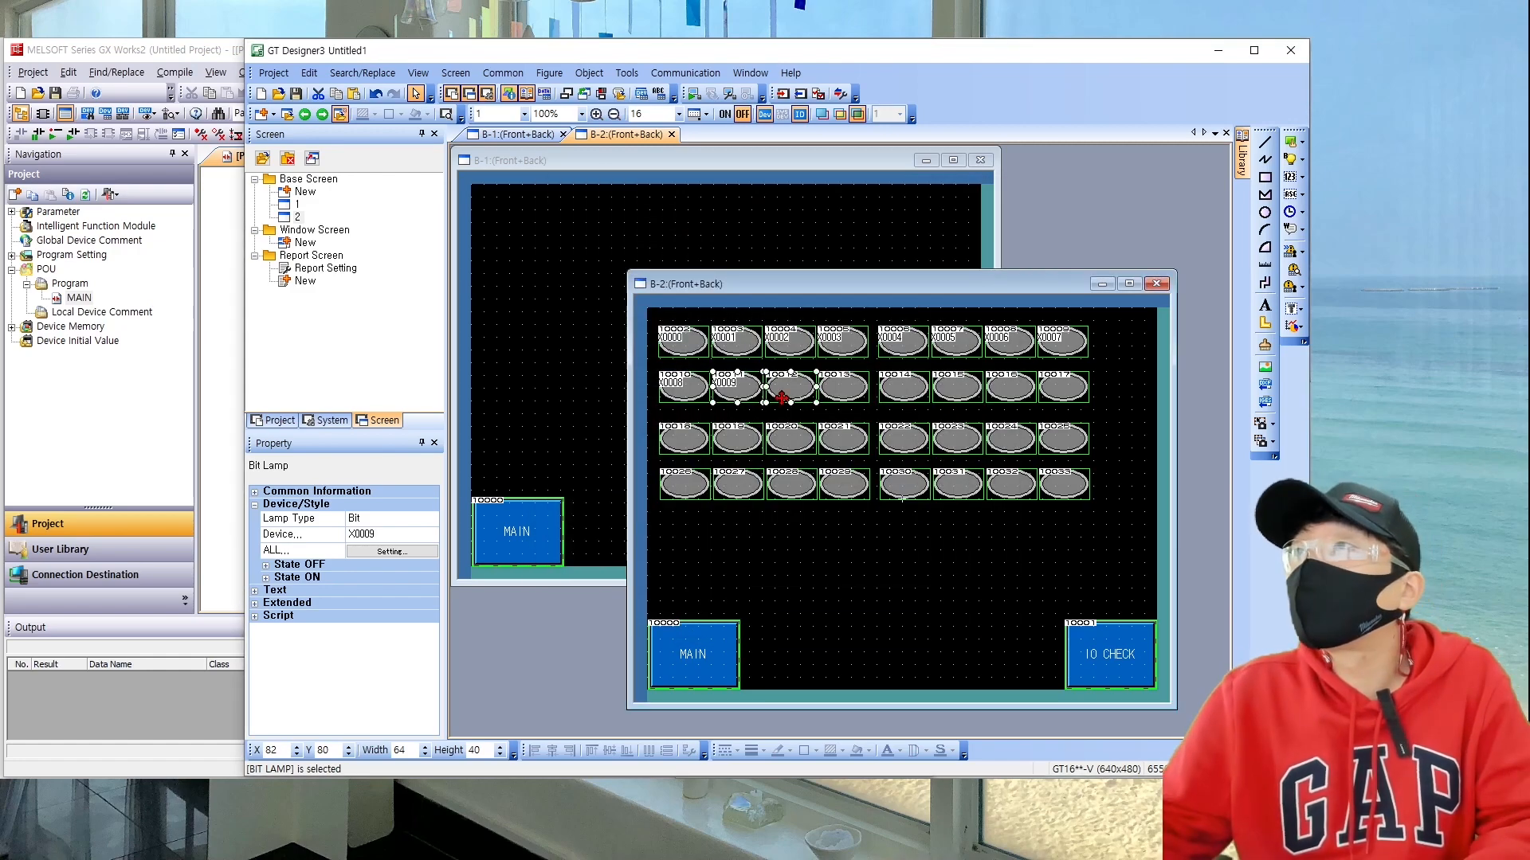
Step: Assign devices XA and XB to the third and fourth lamps of the second row
double_click(791, 387)
type("XA")
key("Return")
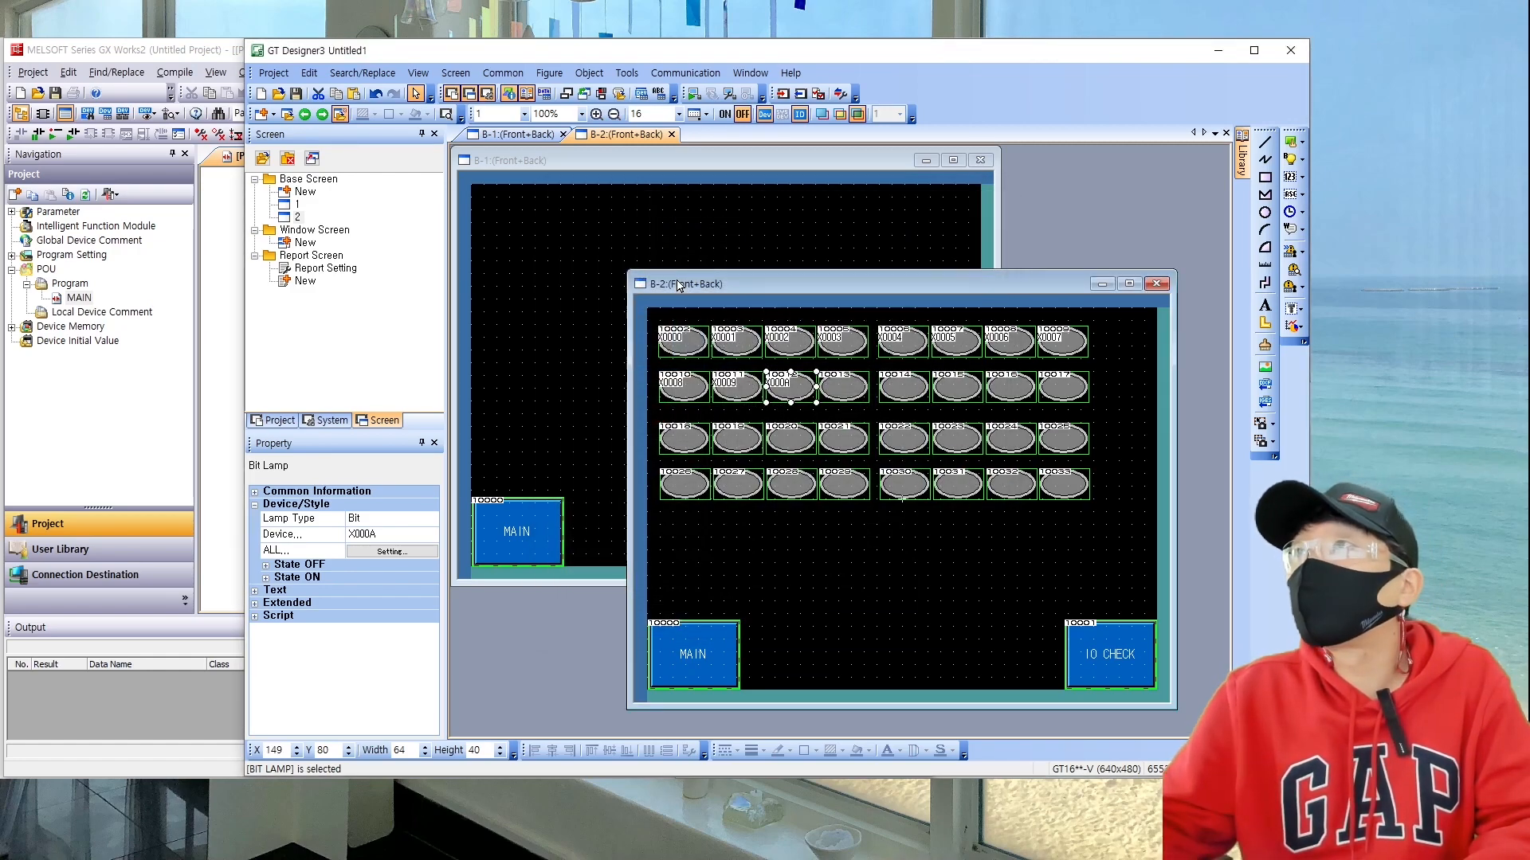
double_click(842, 390)
type("XB")
key("Return")
Step: Assign devices XC, XD, XE and XF in order to the last four lamps of the second row
double_click(903, 387)
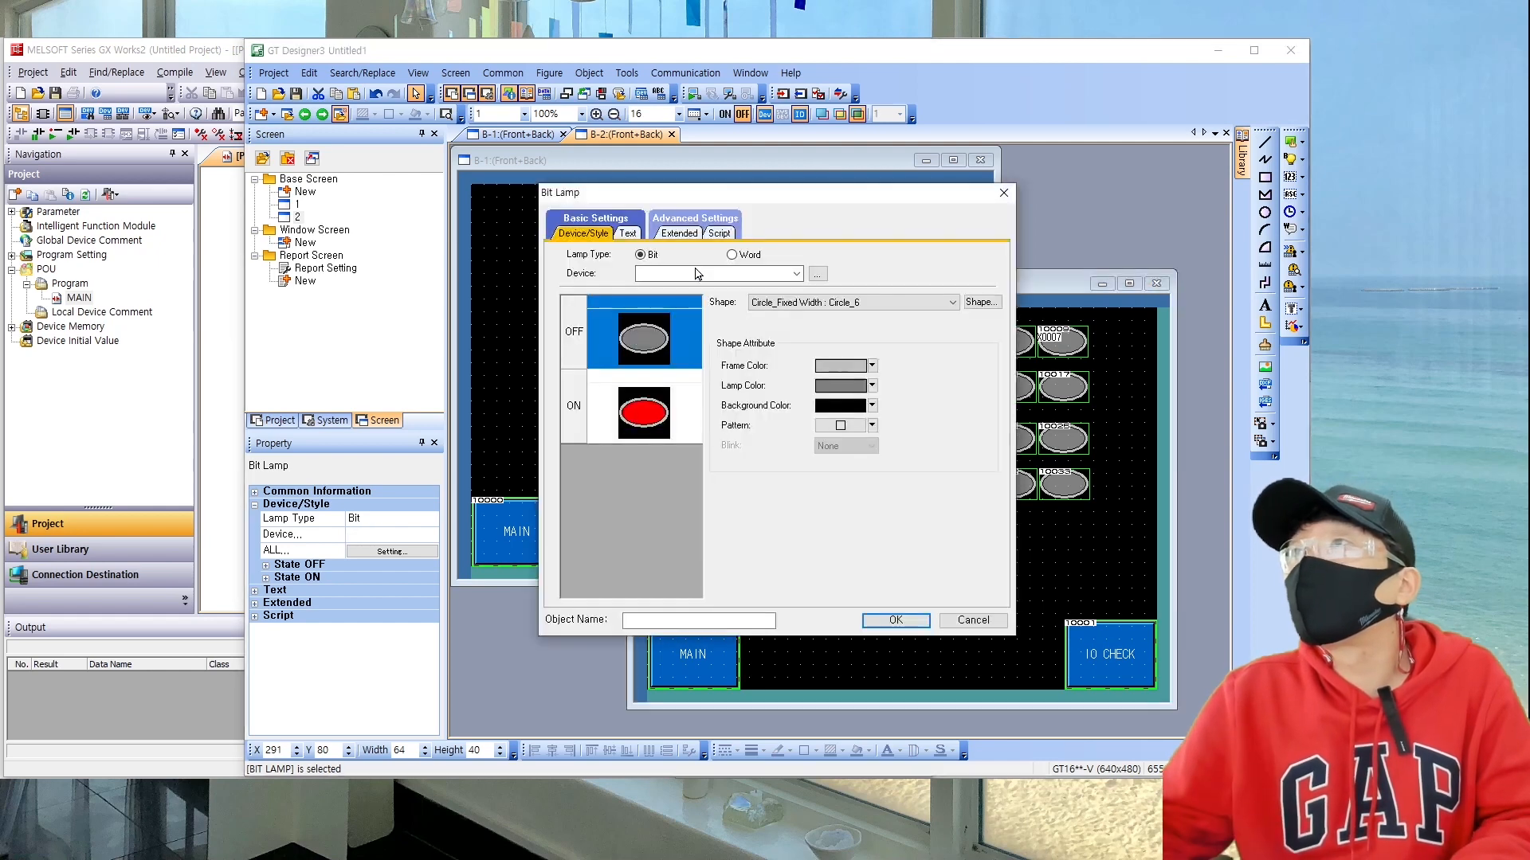
type("XC")
key("Return")
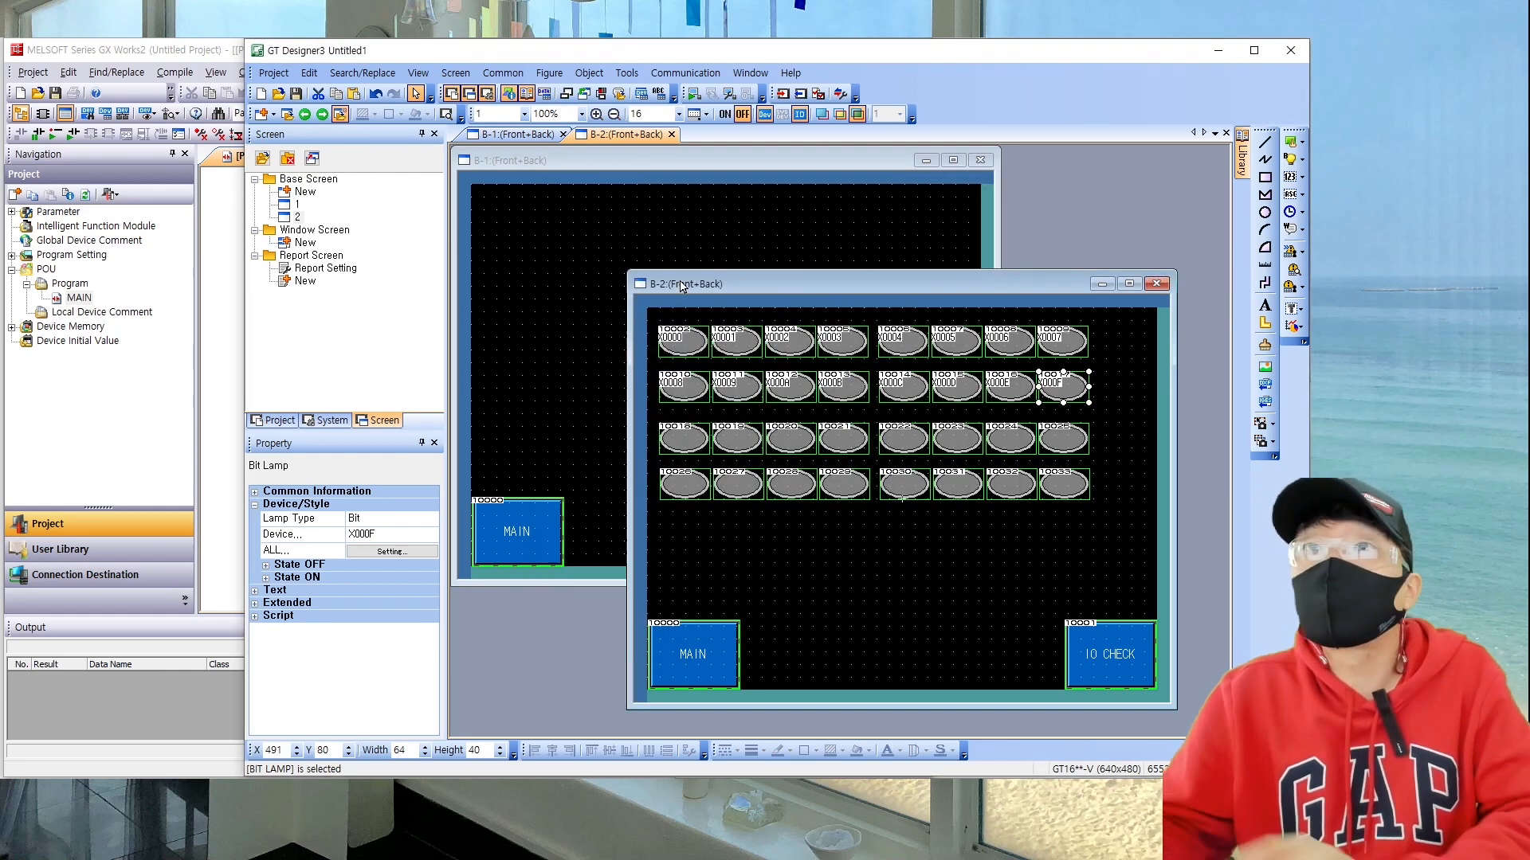
Step: Delete the lower two rows of unassigned lamps and draw a switch in their place, beneath the first lamp column
left_click_drag(1099, 510, 655, 416)
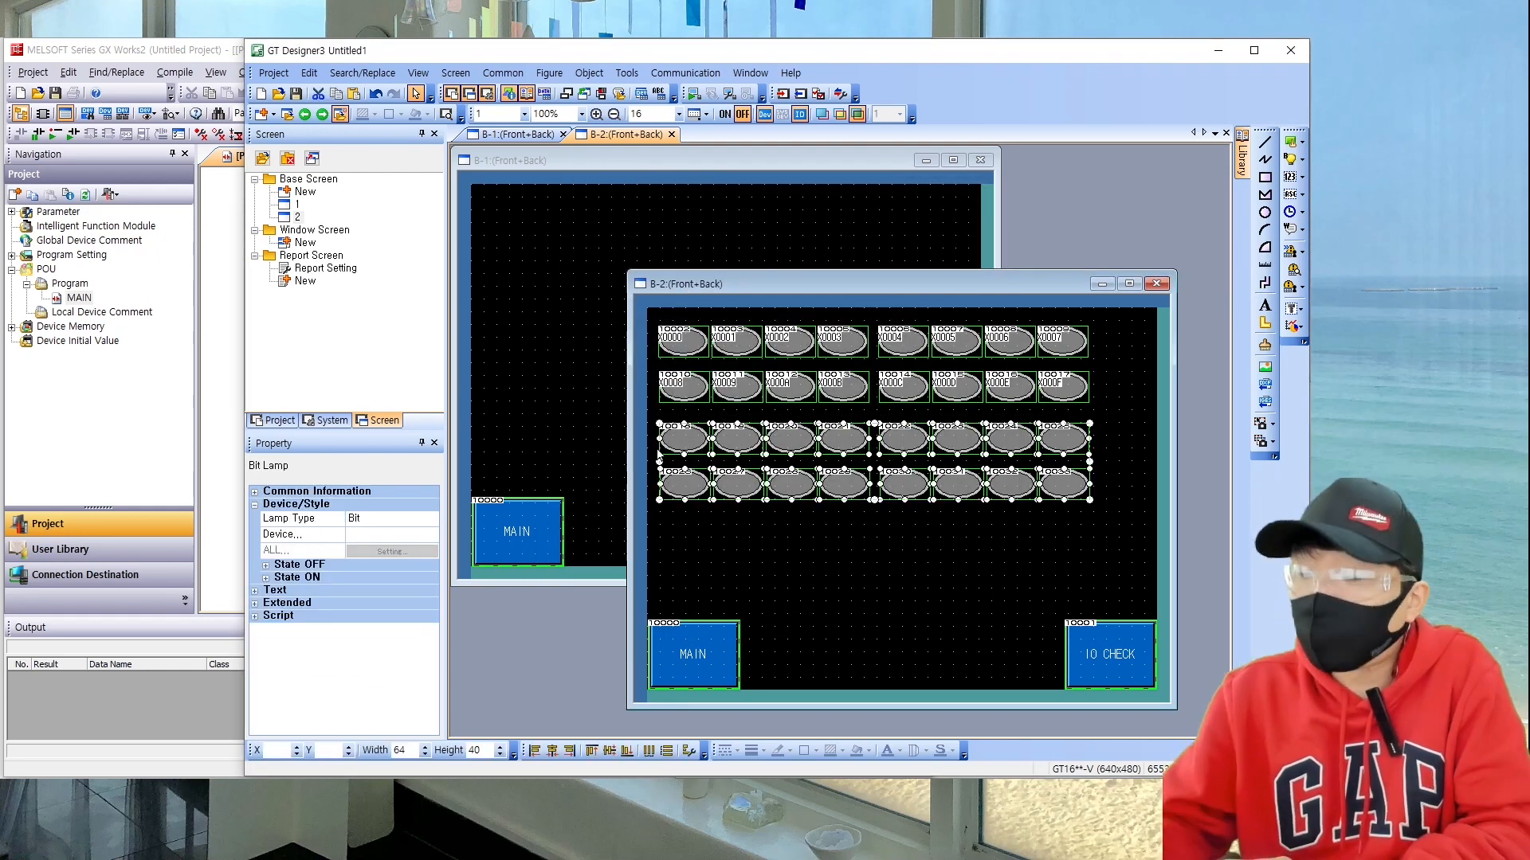
key("Delete")
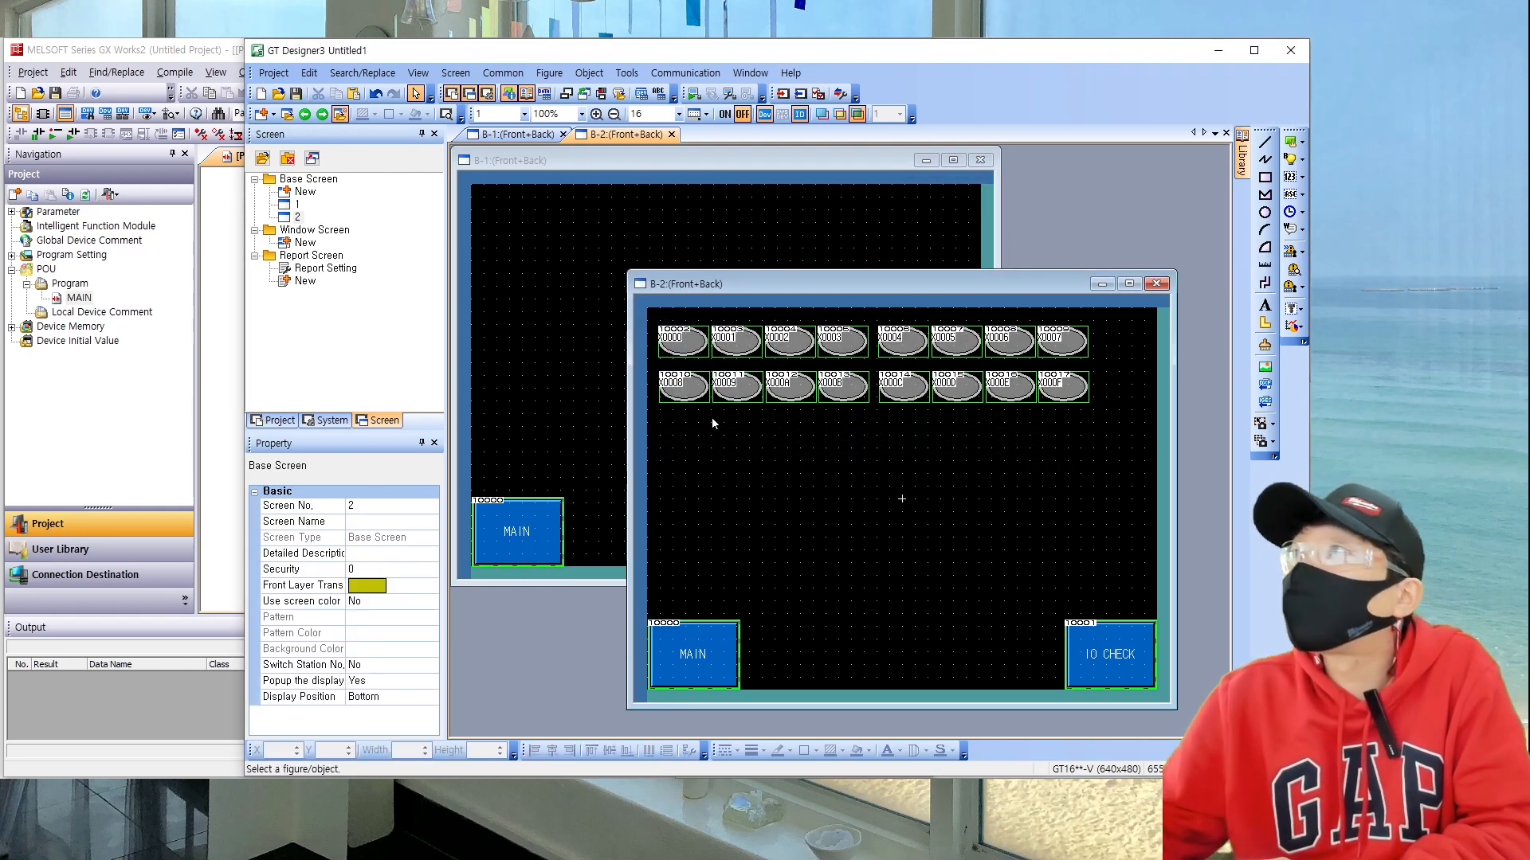
left_click(1292, 142)
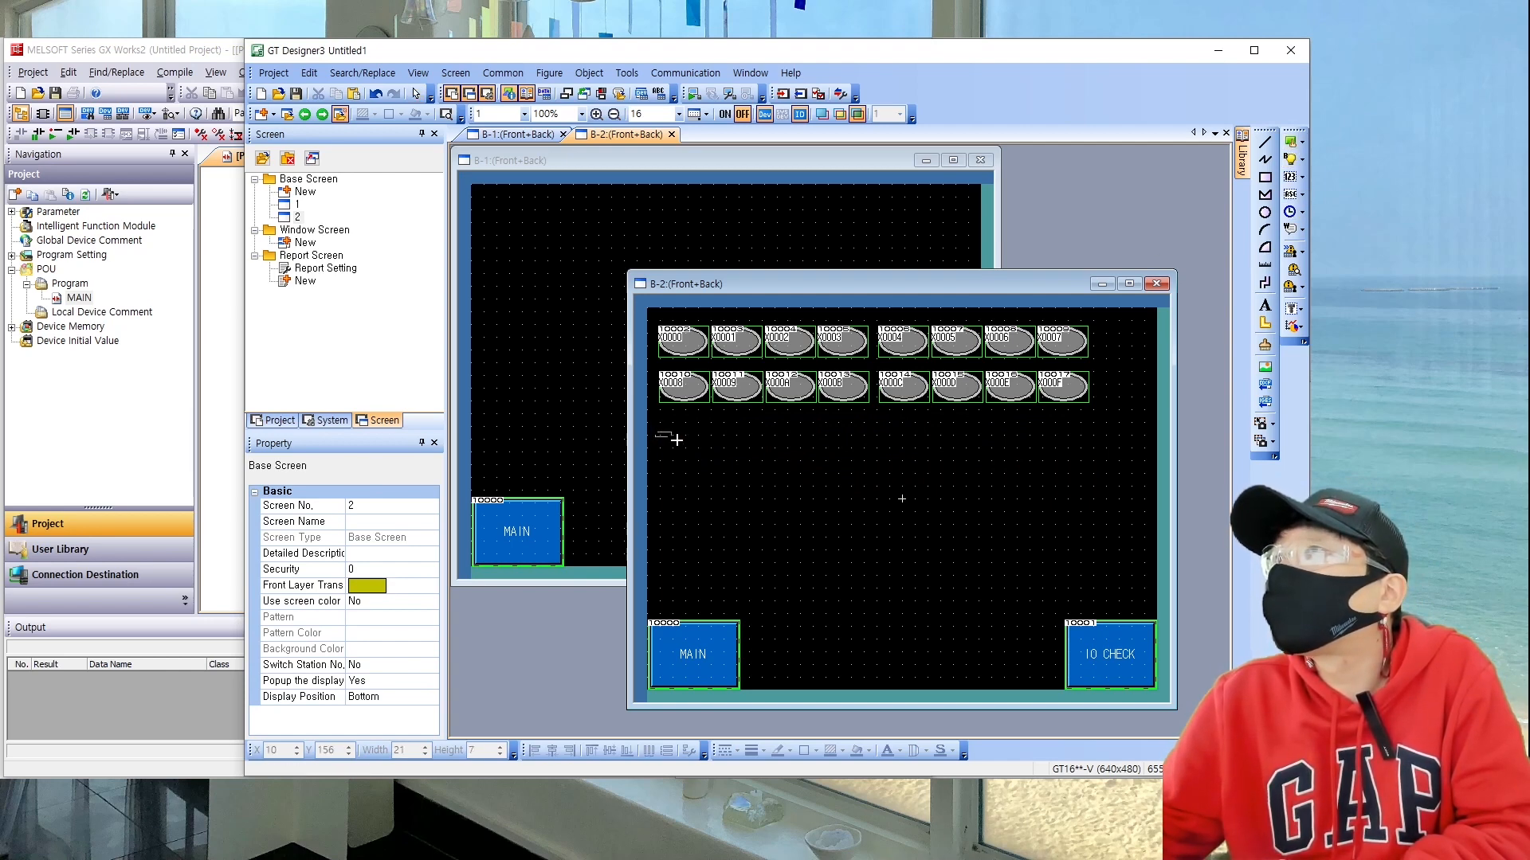
left_click_drag(700, 468, 701, 469)
Step: Resize the new switch to the lamps' size, 64 wide and 40 high
left_click(683, 343)
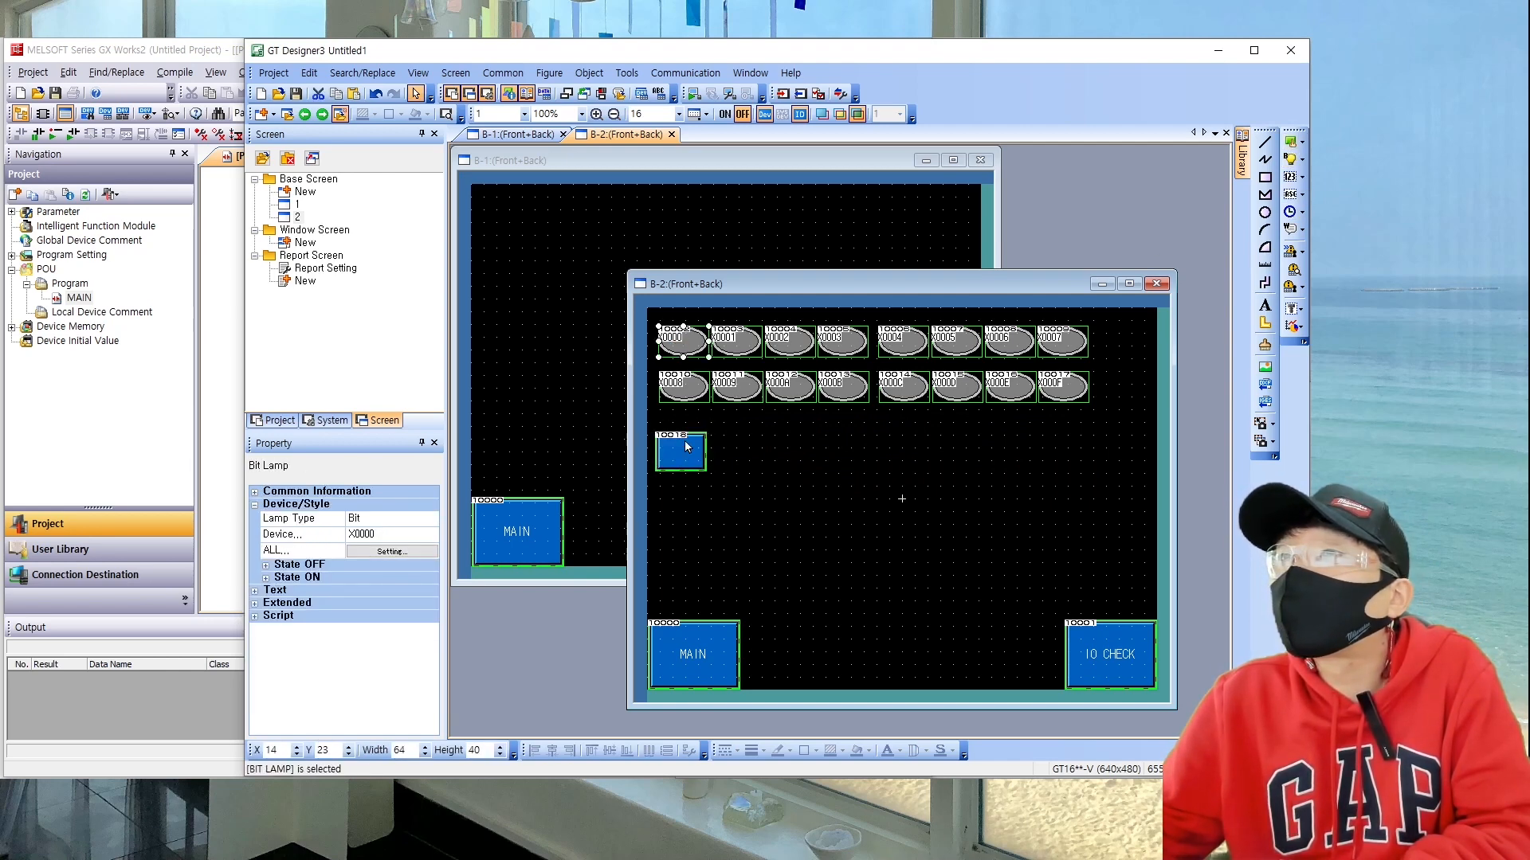
left_click(687, 446)
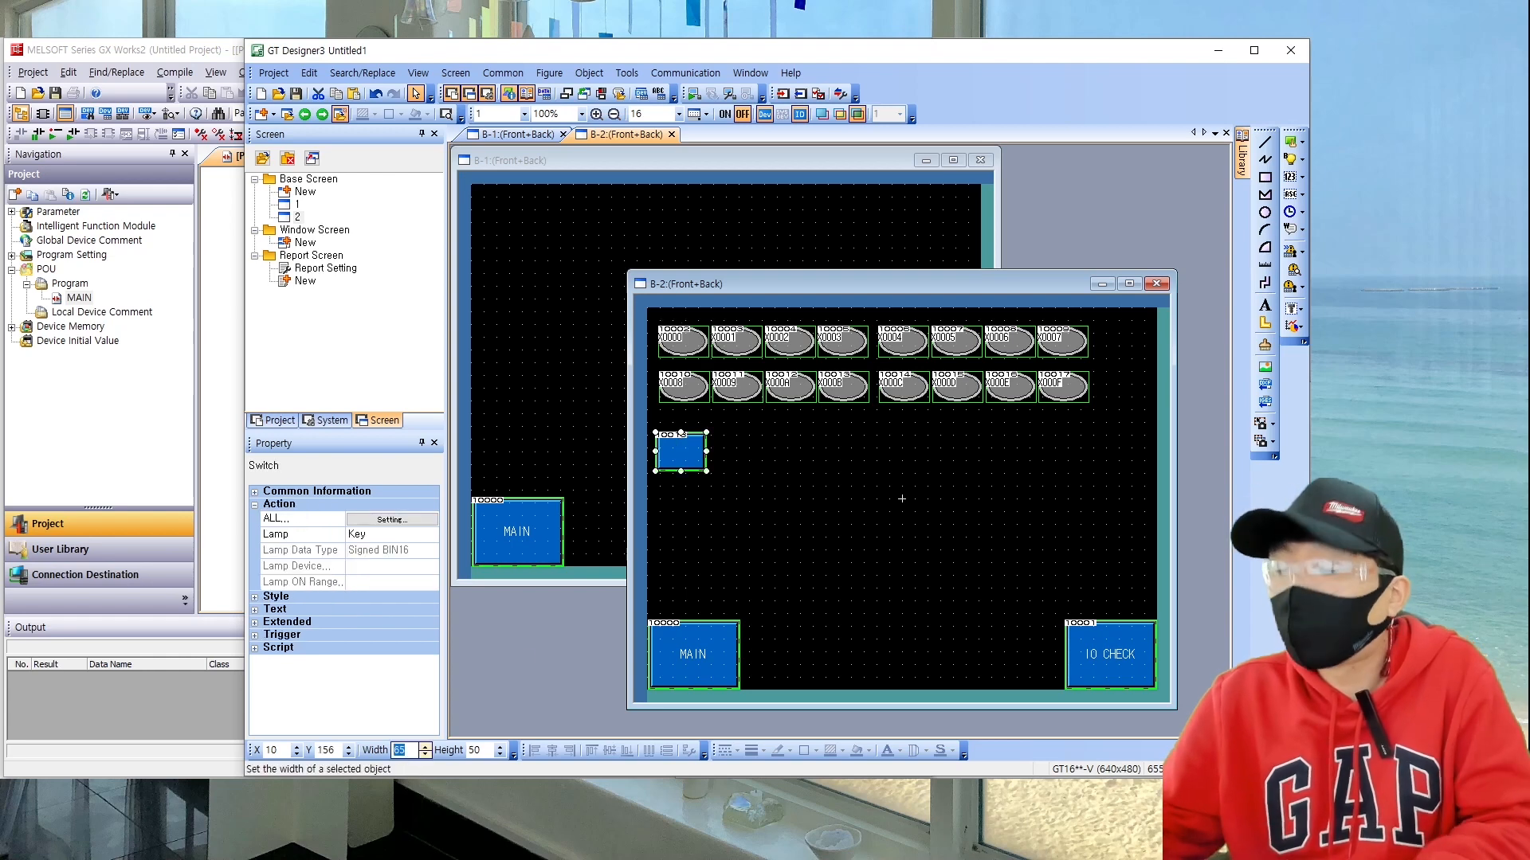
key("Tab")
type("40")
key("Return")
left_click(713, 470)
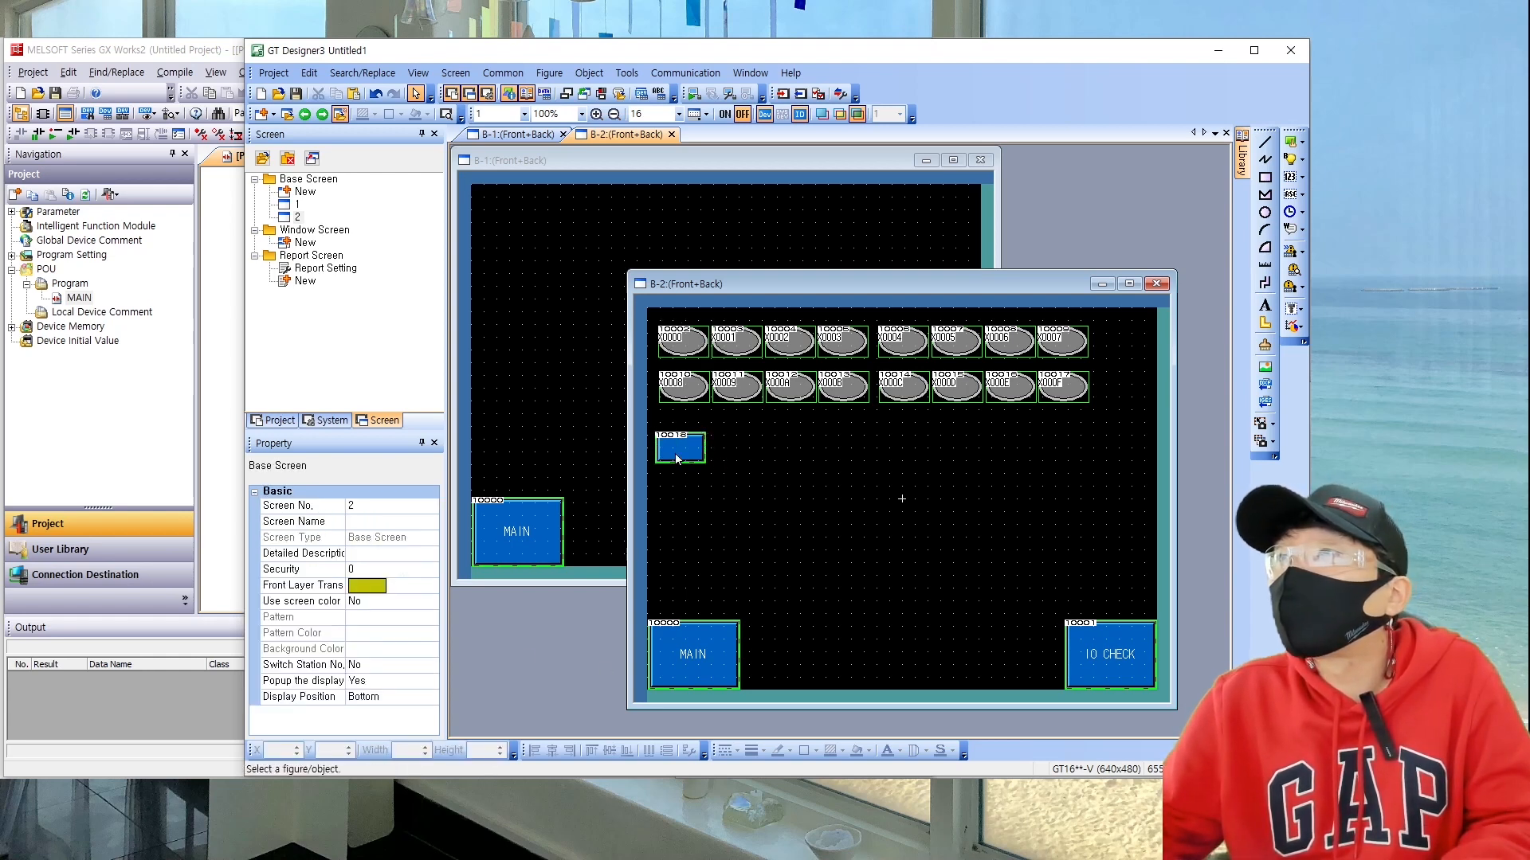
Step: Line the switch up with the first lamp column and copy it three times to make four switches in a row
left_click(680, 457)
left_click_drag(684, 448, 653, 423)
key("ctrl+c")
key("ctrl+v")
left_click(748, 447)
left_click(739, 466)
key("ctrl+v")
left_click(799, 447)
left_click(741, 449)
left_click(765, 491)
left_click(793, 450)
key("ctrl+v")
left_click(820, 435)
Step: Copy the four switches to extend the row to eight, aligning the copies beneath the last four lamp columns
key("ctrl+c")
key("ctrl+v")
left_click(877, 434)
left_click(895, 476)
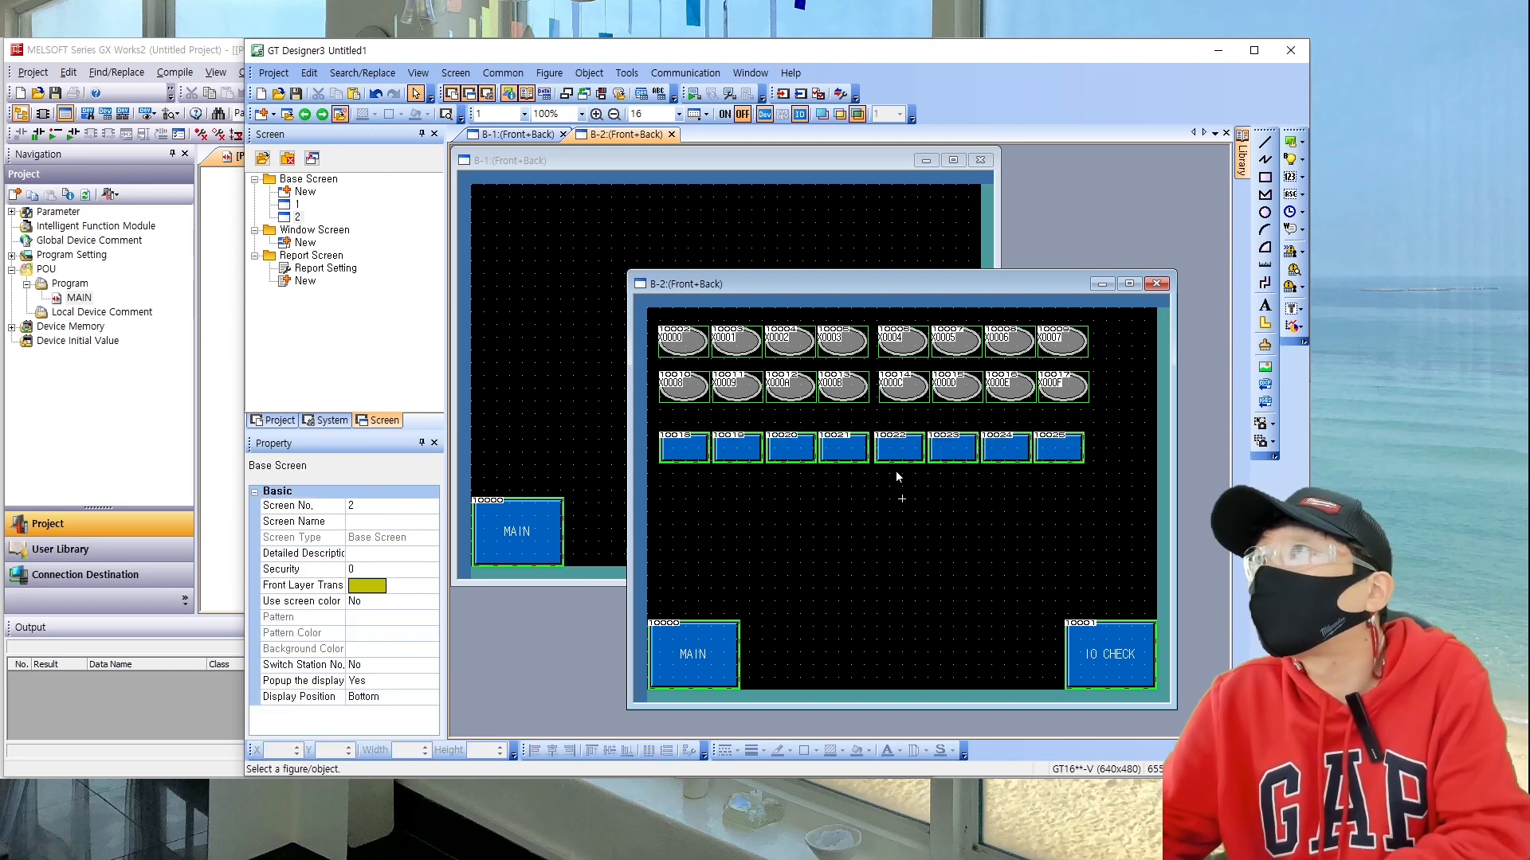
left_click_drag(1090, 414, 1090, 414)
left_click(1093, 481)
Step: Copy the row of eight switches and place it directly below as a second switch row
left_click_drag(1058, 448, 636, 412)
key("ctrl+c")
key("ctrl+v")
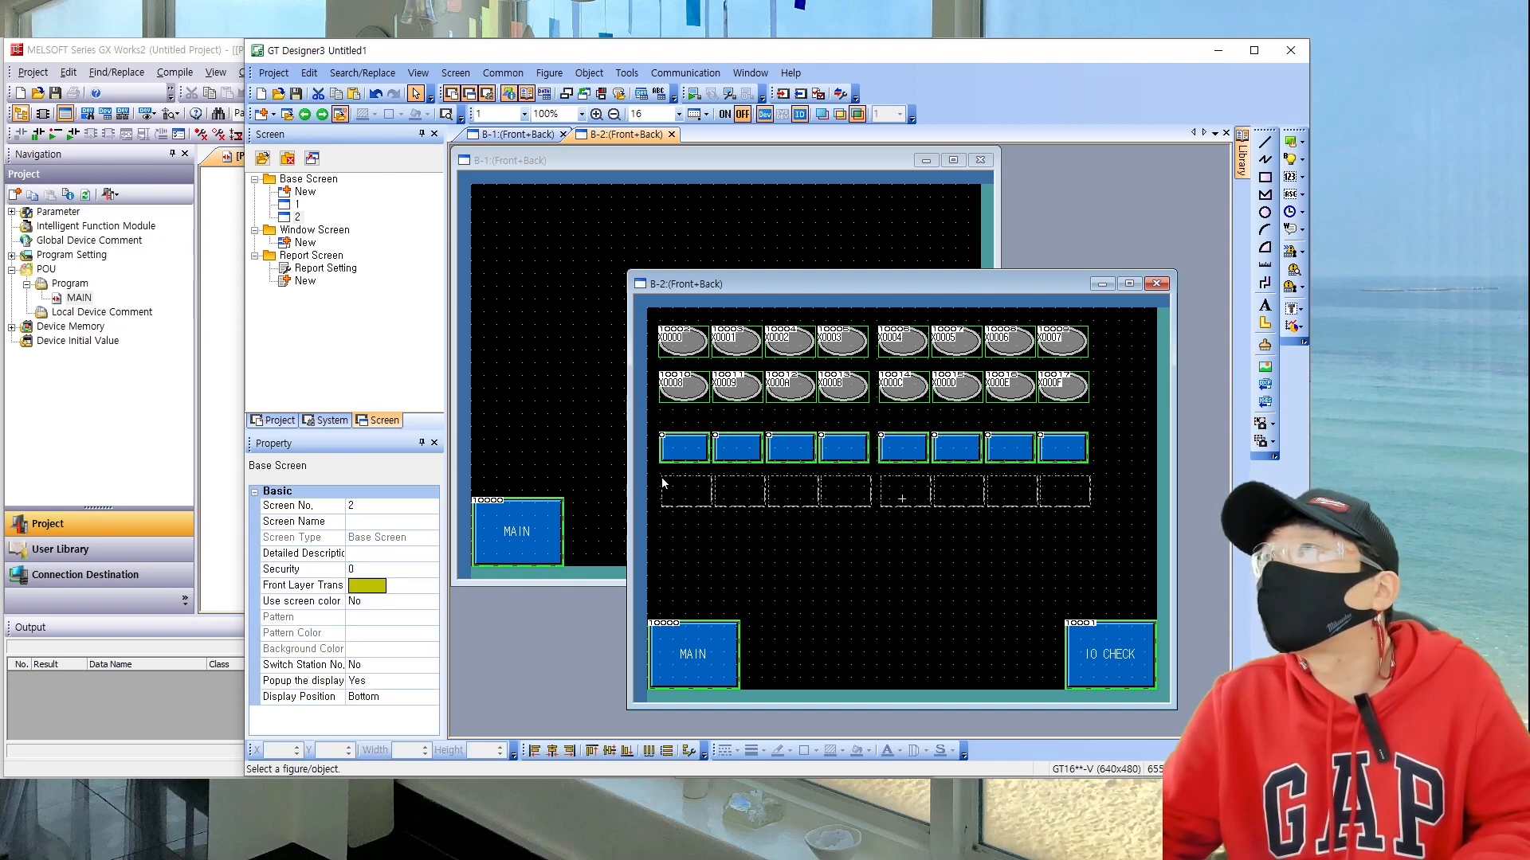
left_click(661, 477)
left_click(1144, 478)
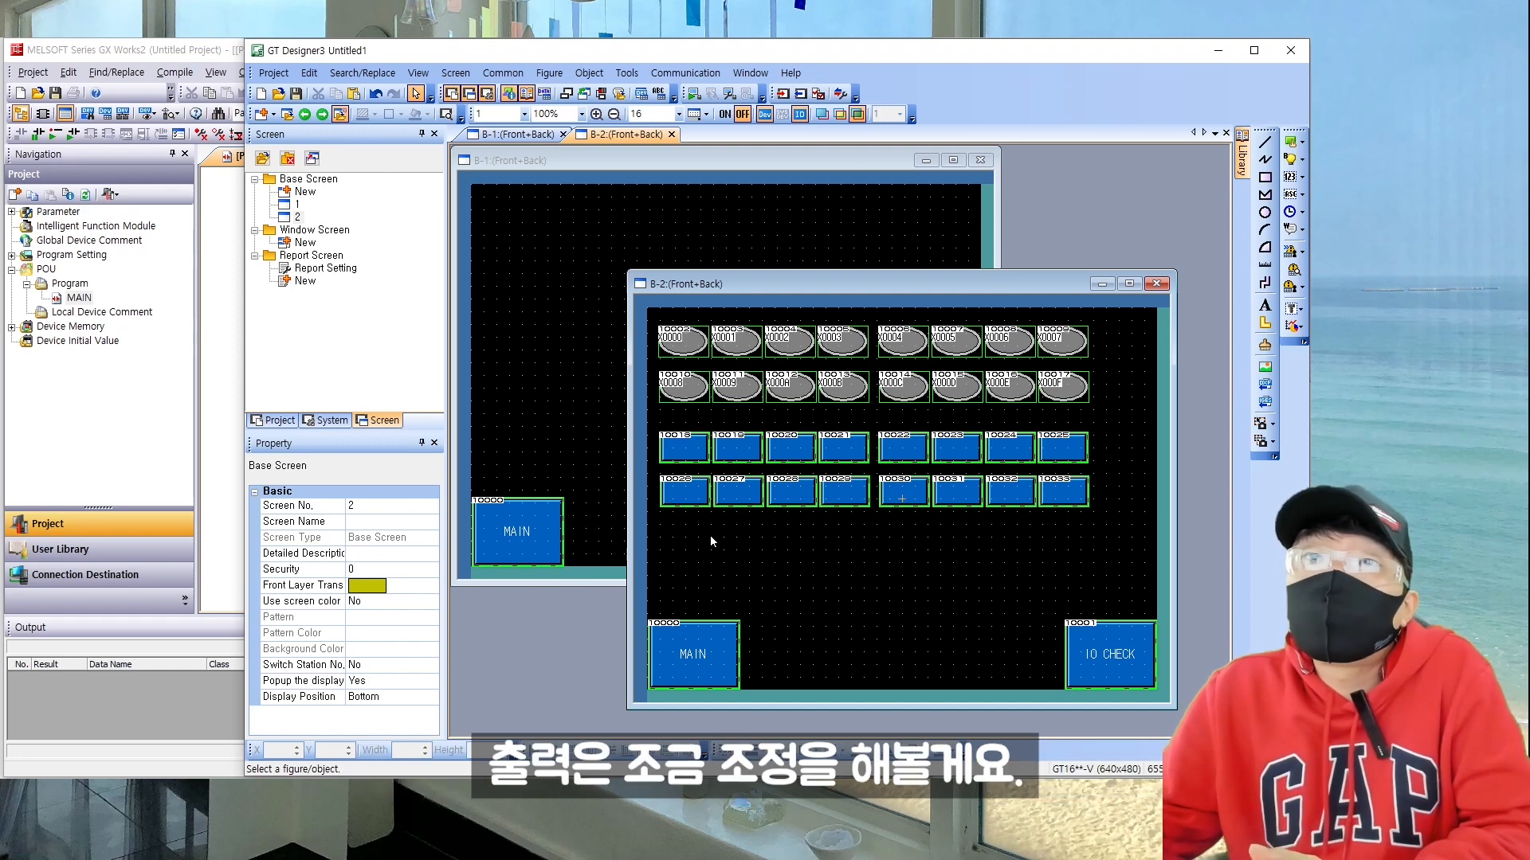
Step: Give the first switch of the upper row a momentary bit action on M100 and a bit lamp on Y100
double_click(683, 448)
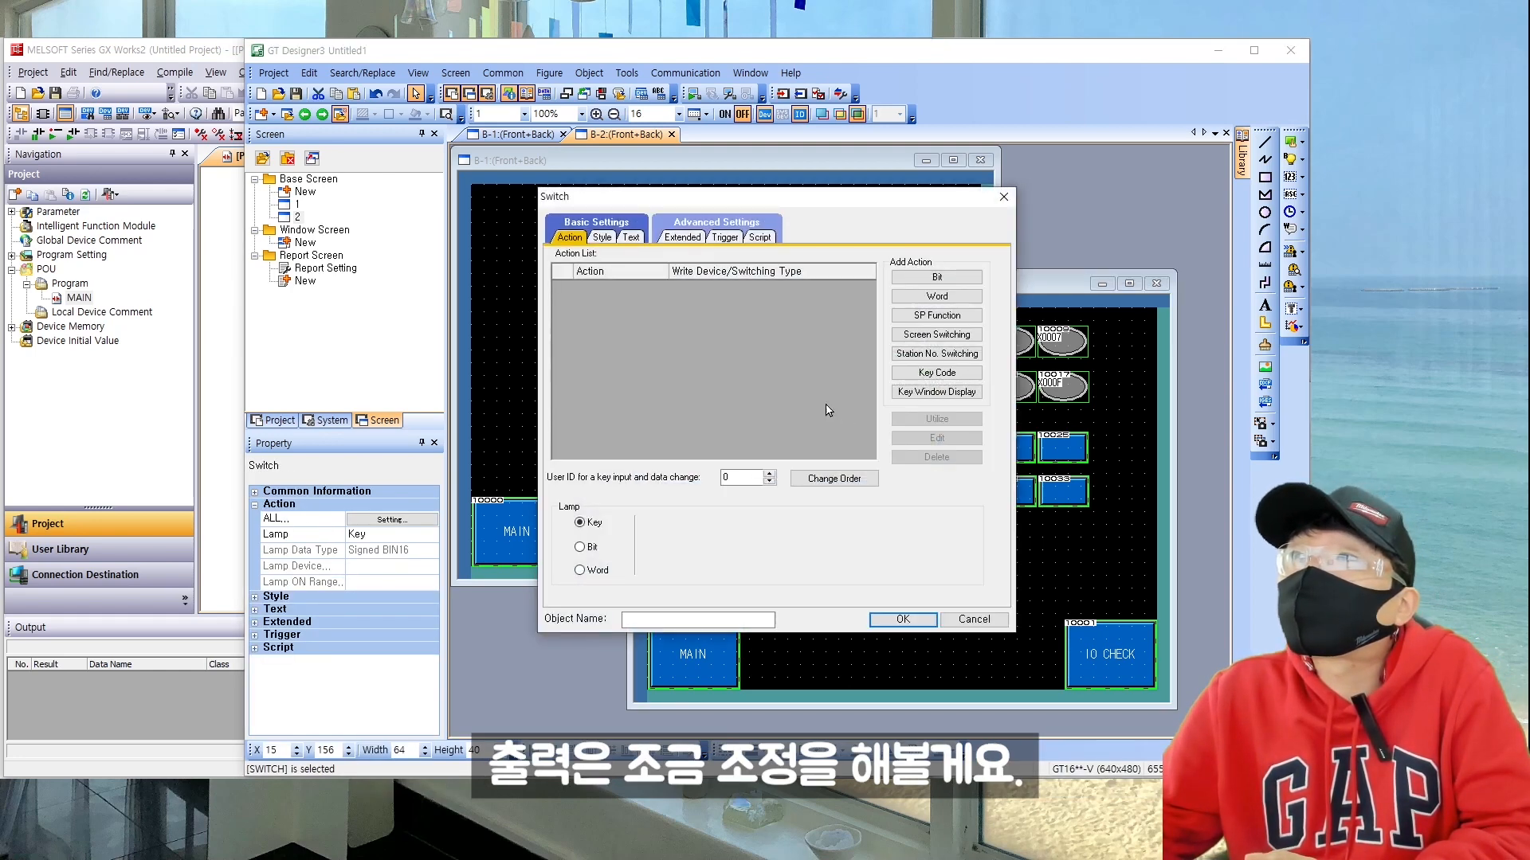
left_click(937, 277)
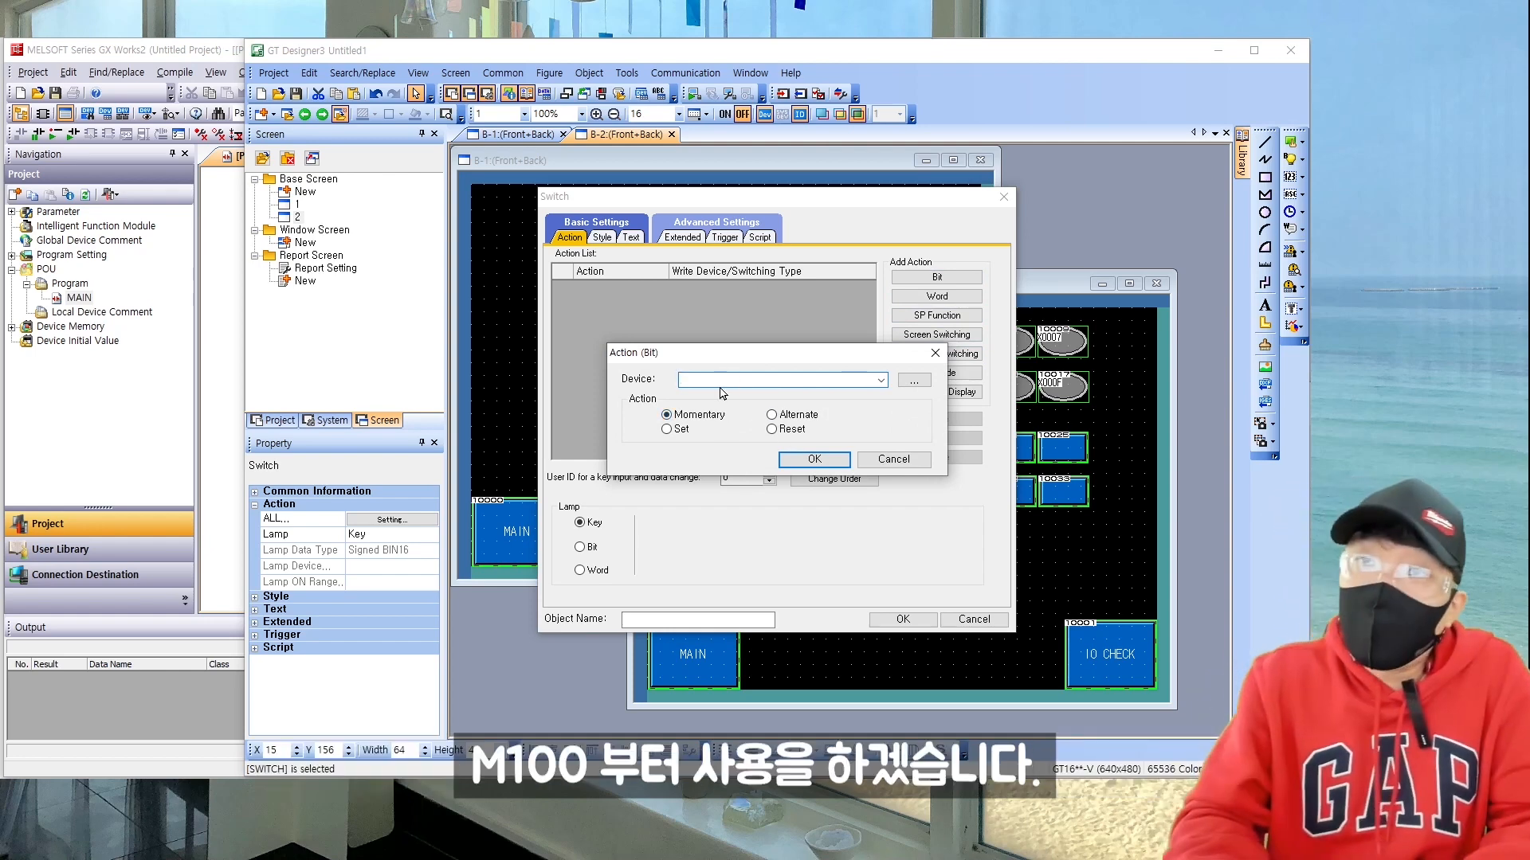
type("ㅡ")
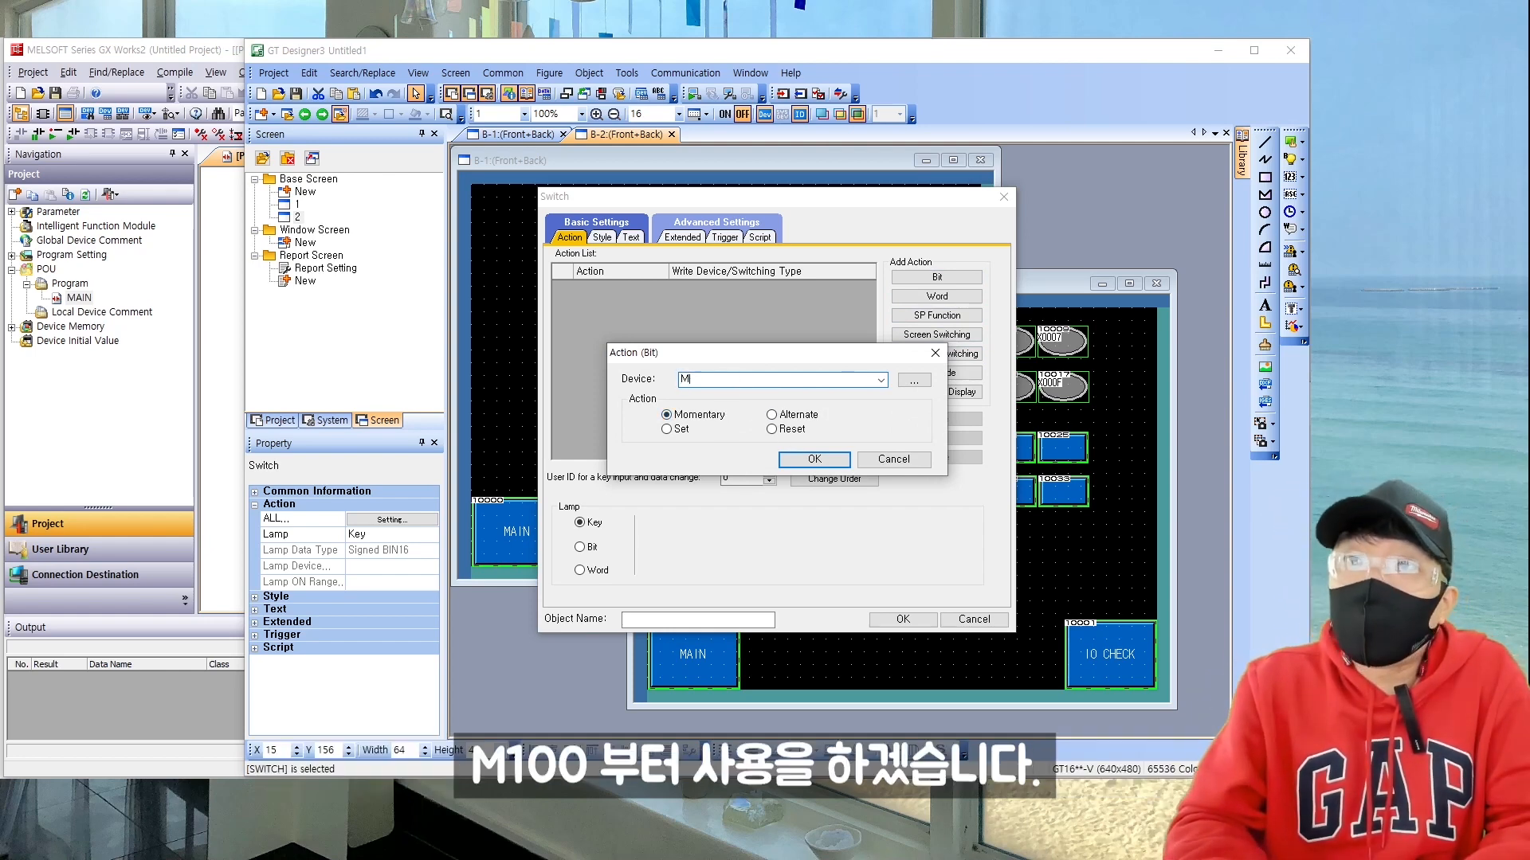
type("100")
key("Return")
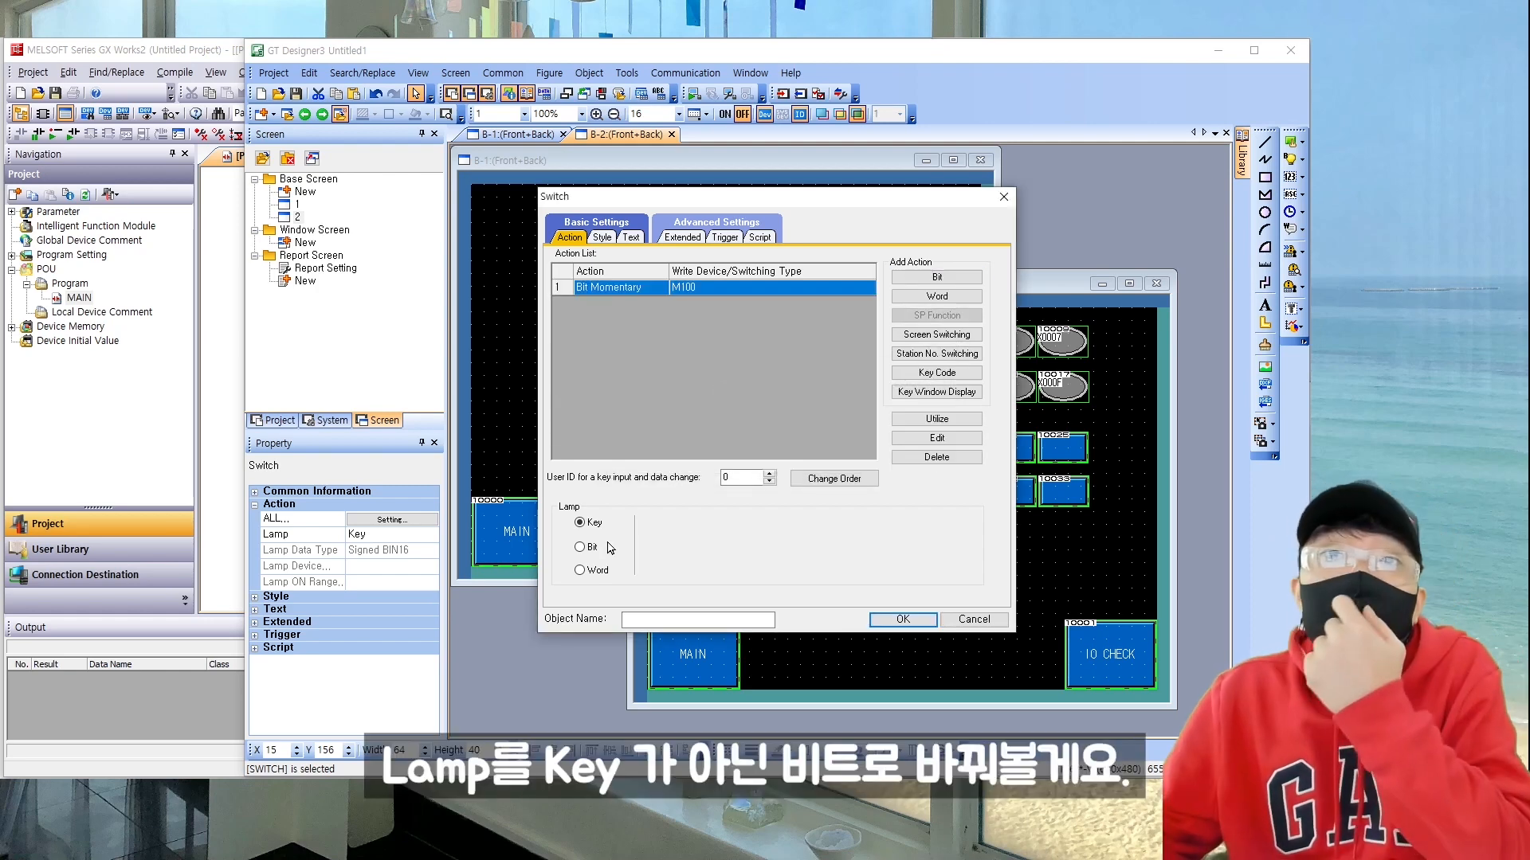
left_click(583, 548)
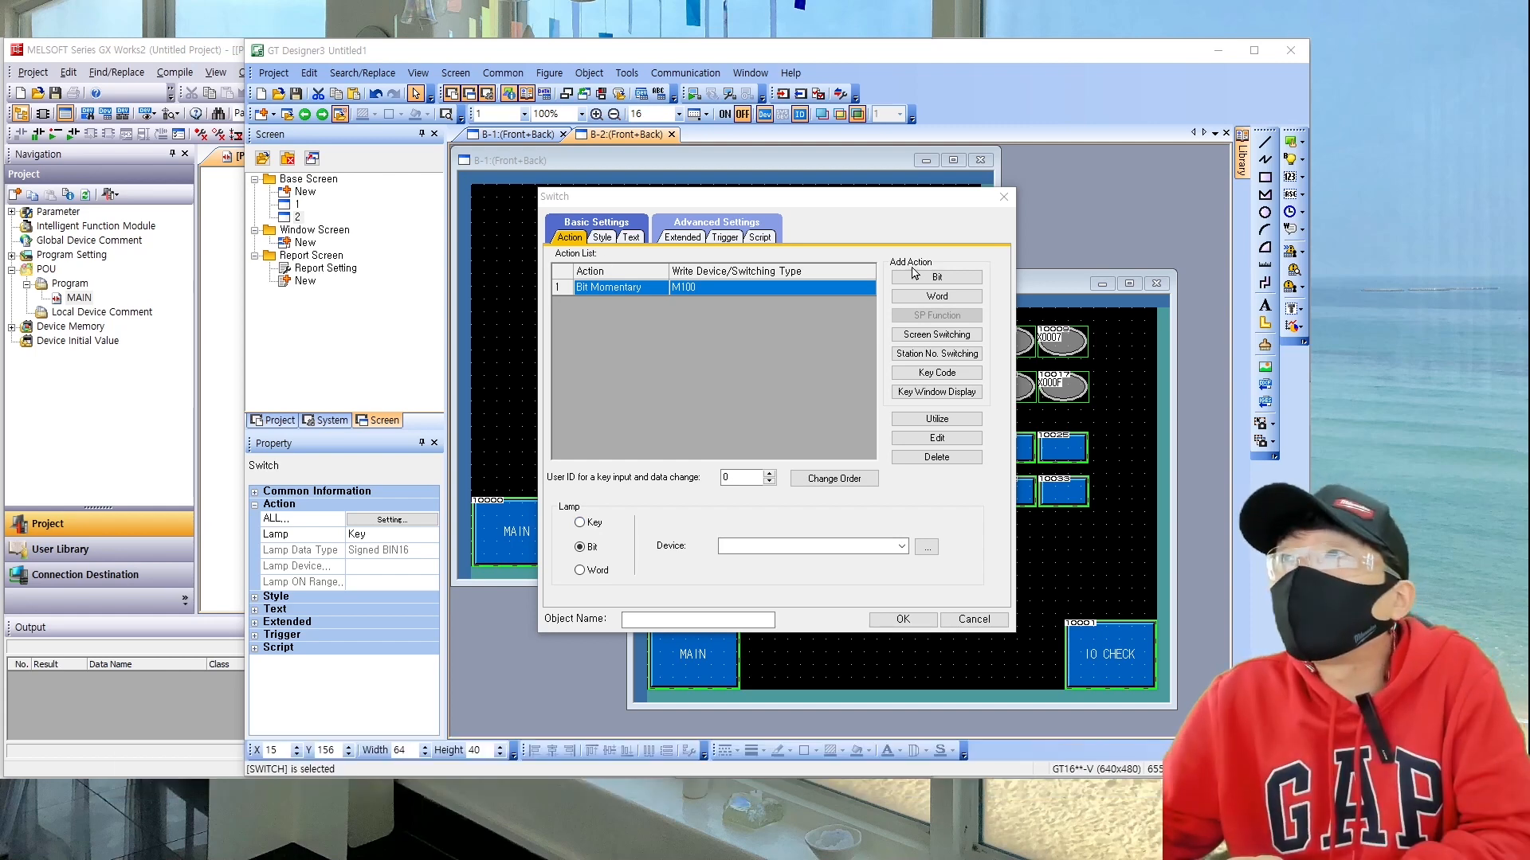
left_click(767, 545)
type("Y100")
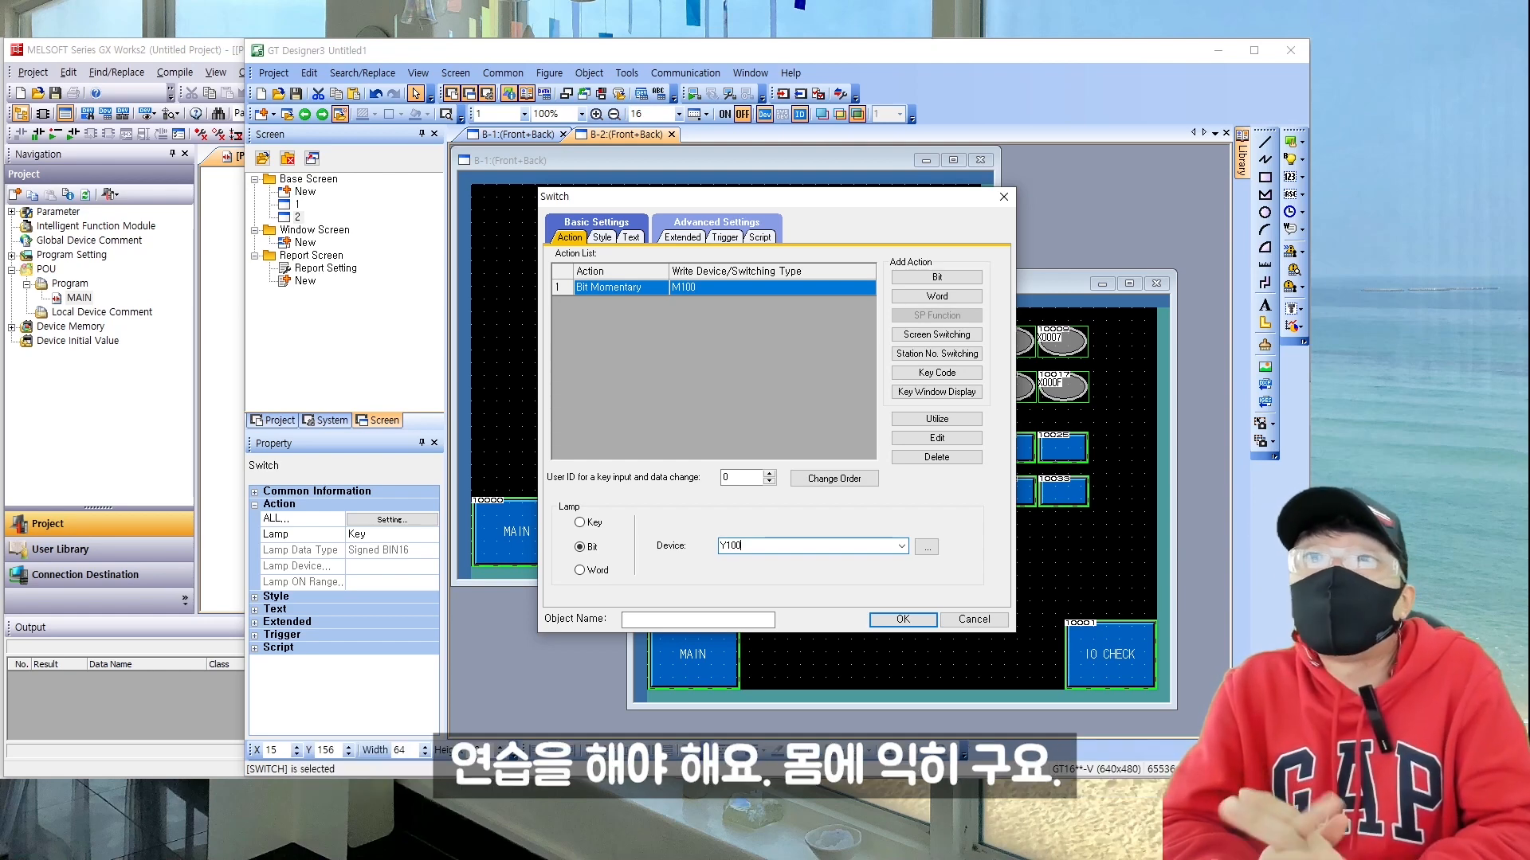
left_click(903, 619)
Step: Give the second switch of the upper row a momentary bit action on M101 and a bit lamp on Y101
double_click(759, 447)
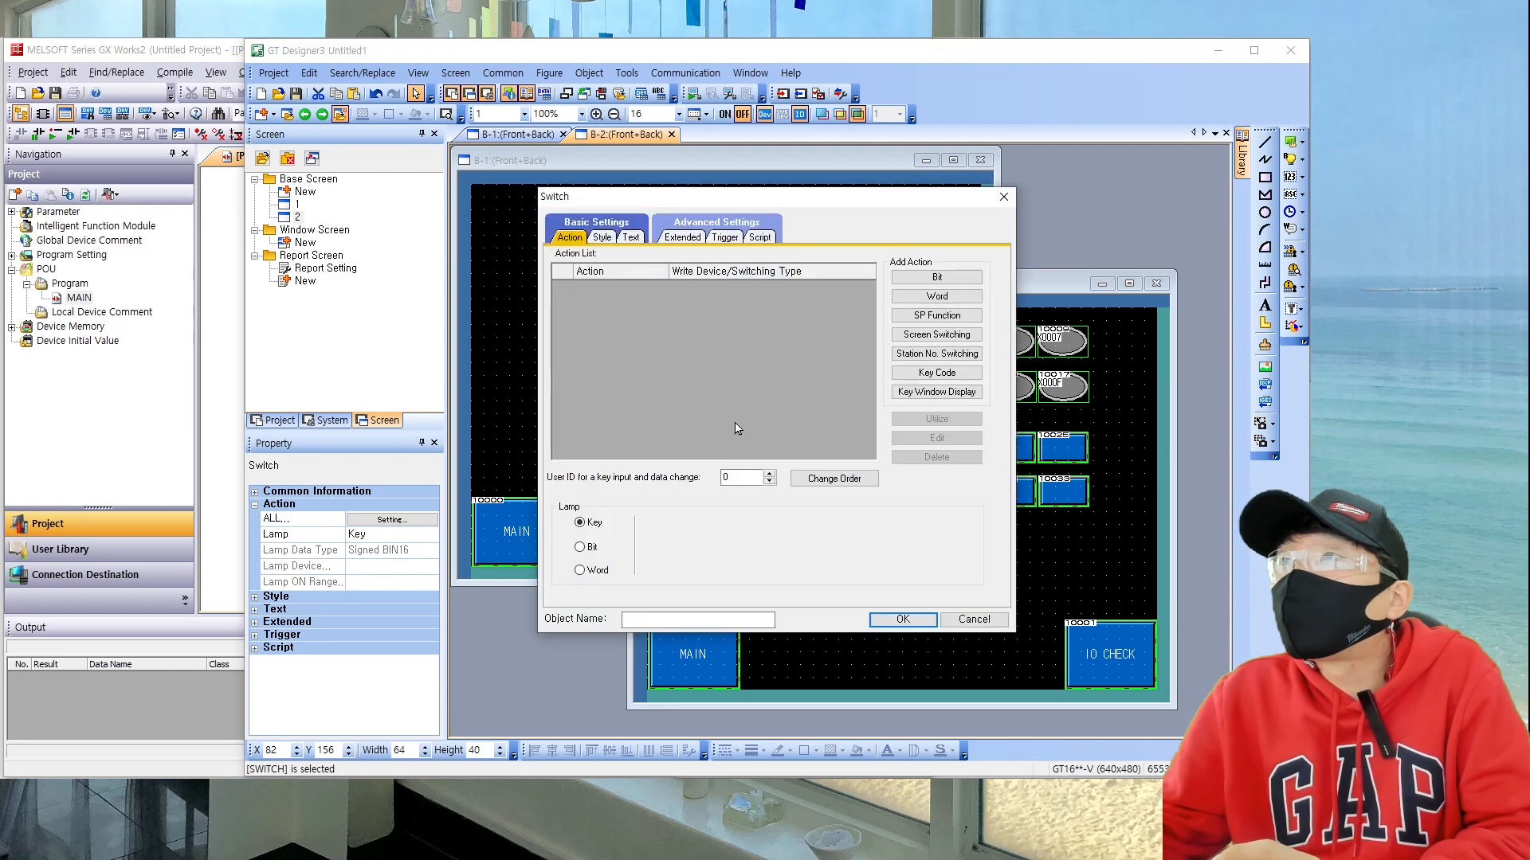
left_click(933, 277)
type("M101")
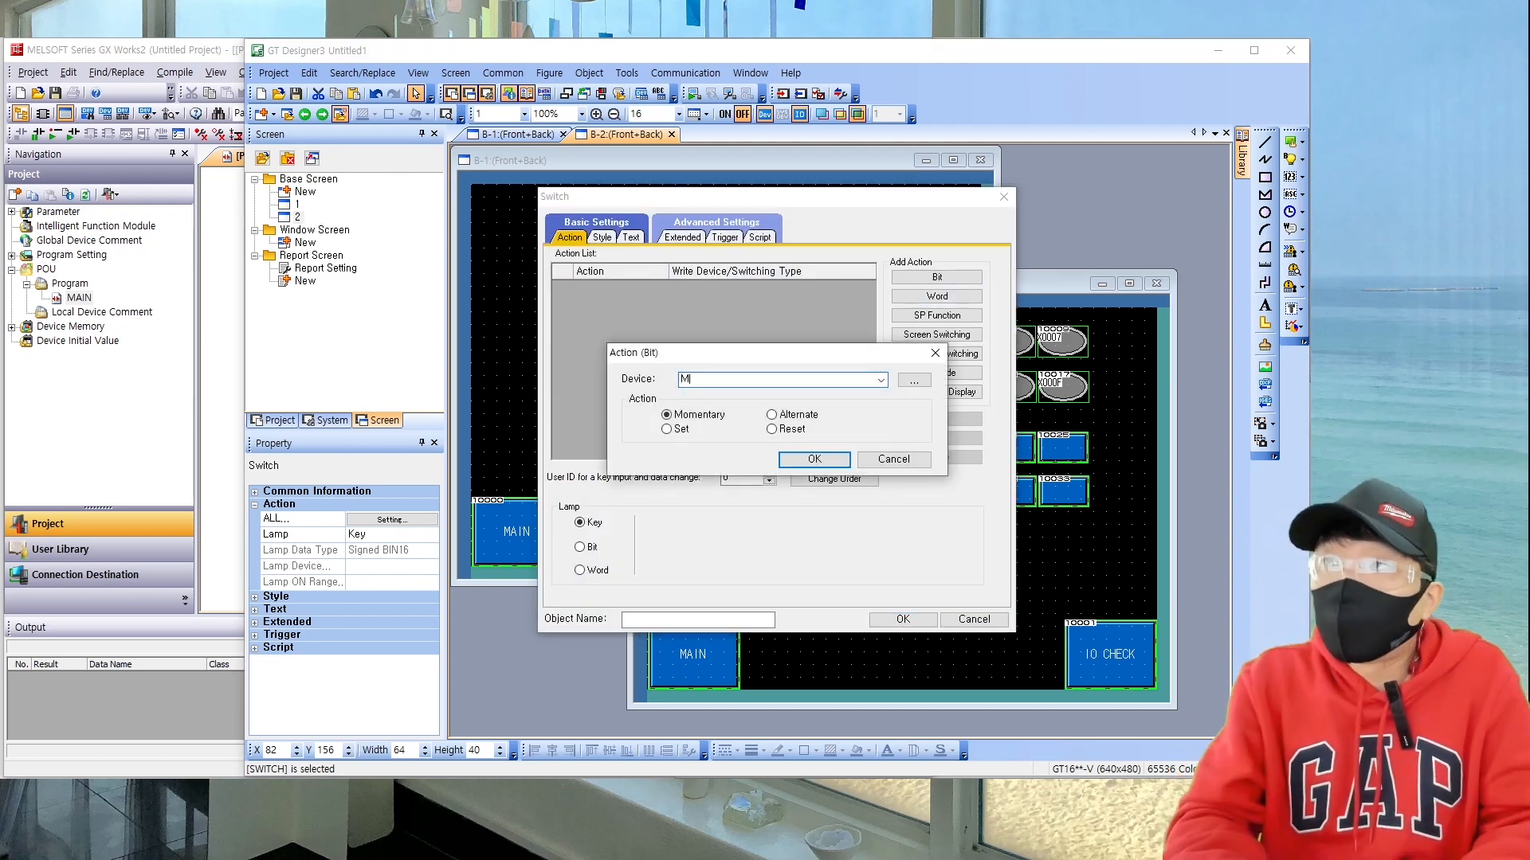
key("Return")
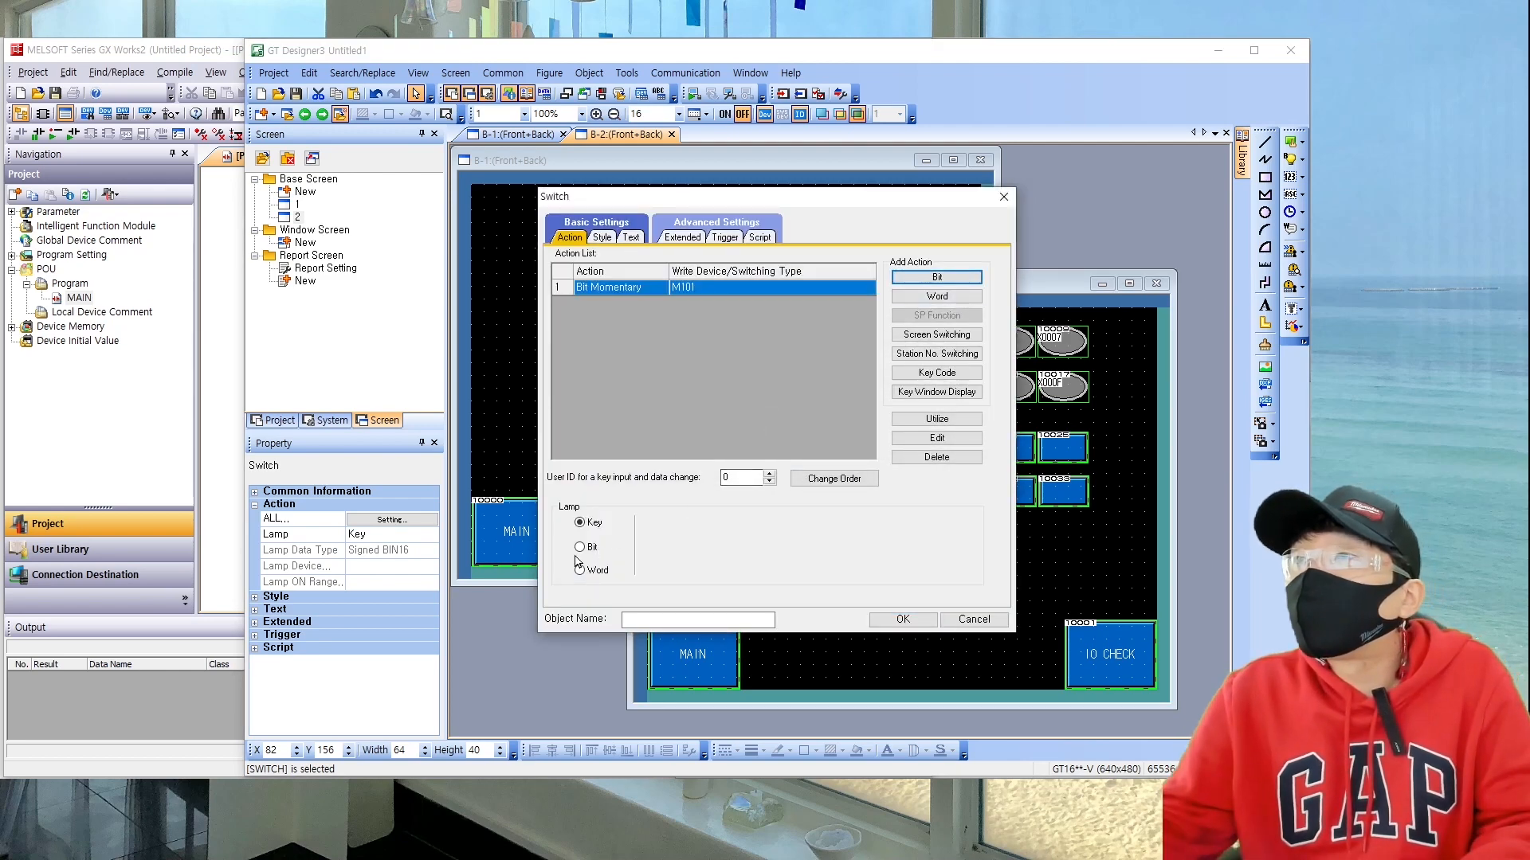
left_click(579, 546)
left_click(752, 545)
type("Y101")
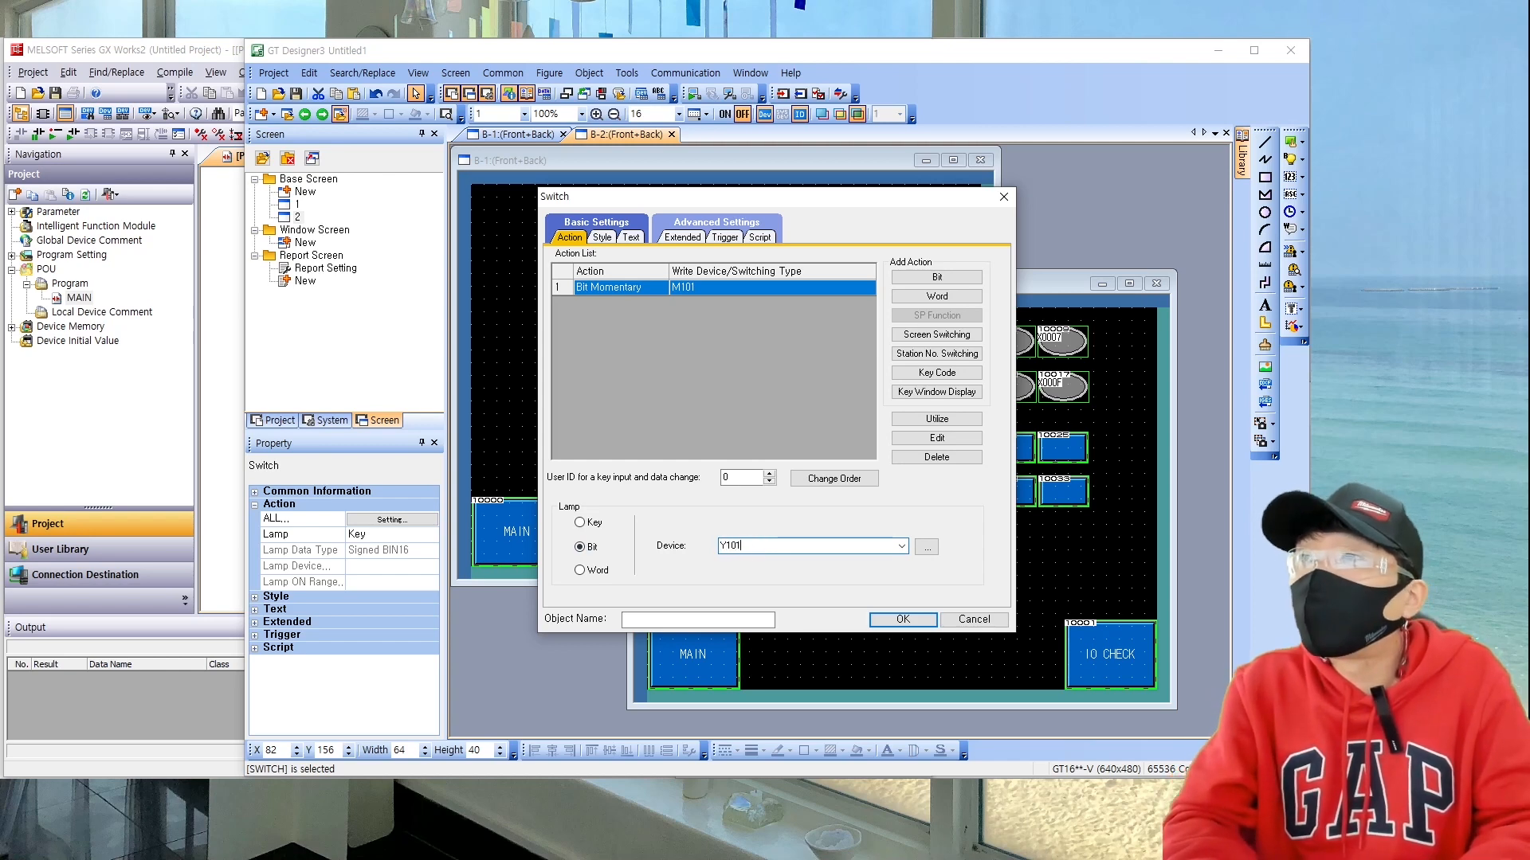
key("Return")
Step: Give the third switch of the upper row a momentary bit action on M102 and a bit lamp on Y102
double_click(802, 448)
left_click(966, 281)
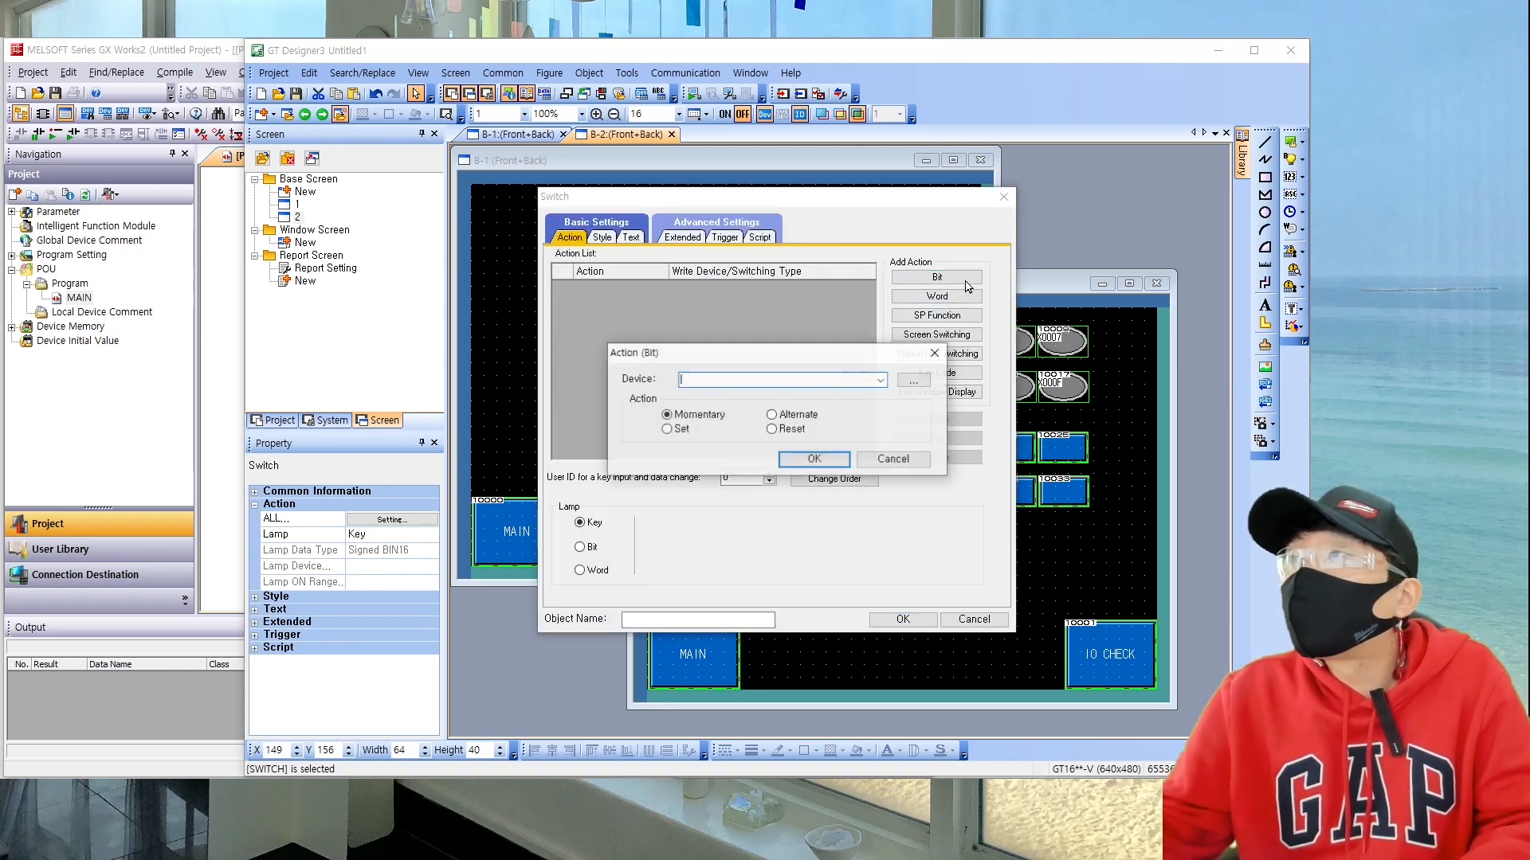
type("M102")
key("Return")
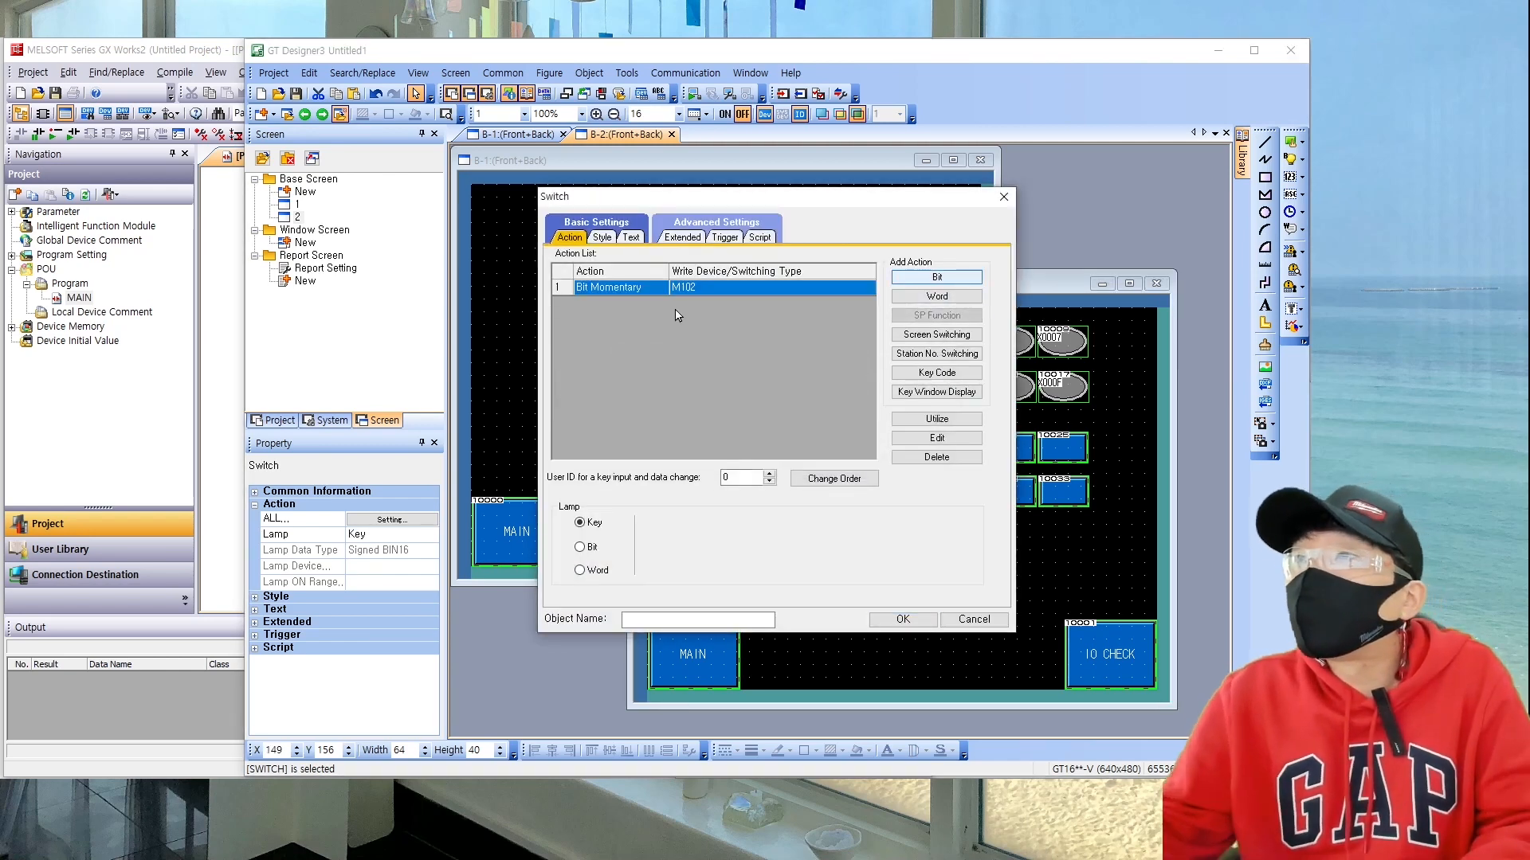
left_click(579, 546)
left_click(755, 547)
type("Y102")
key("Return")
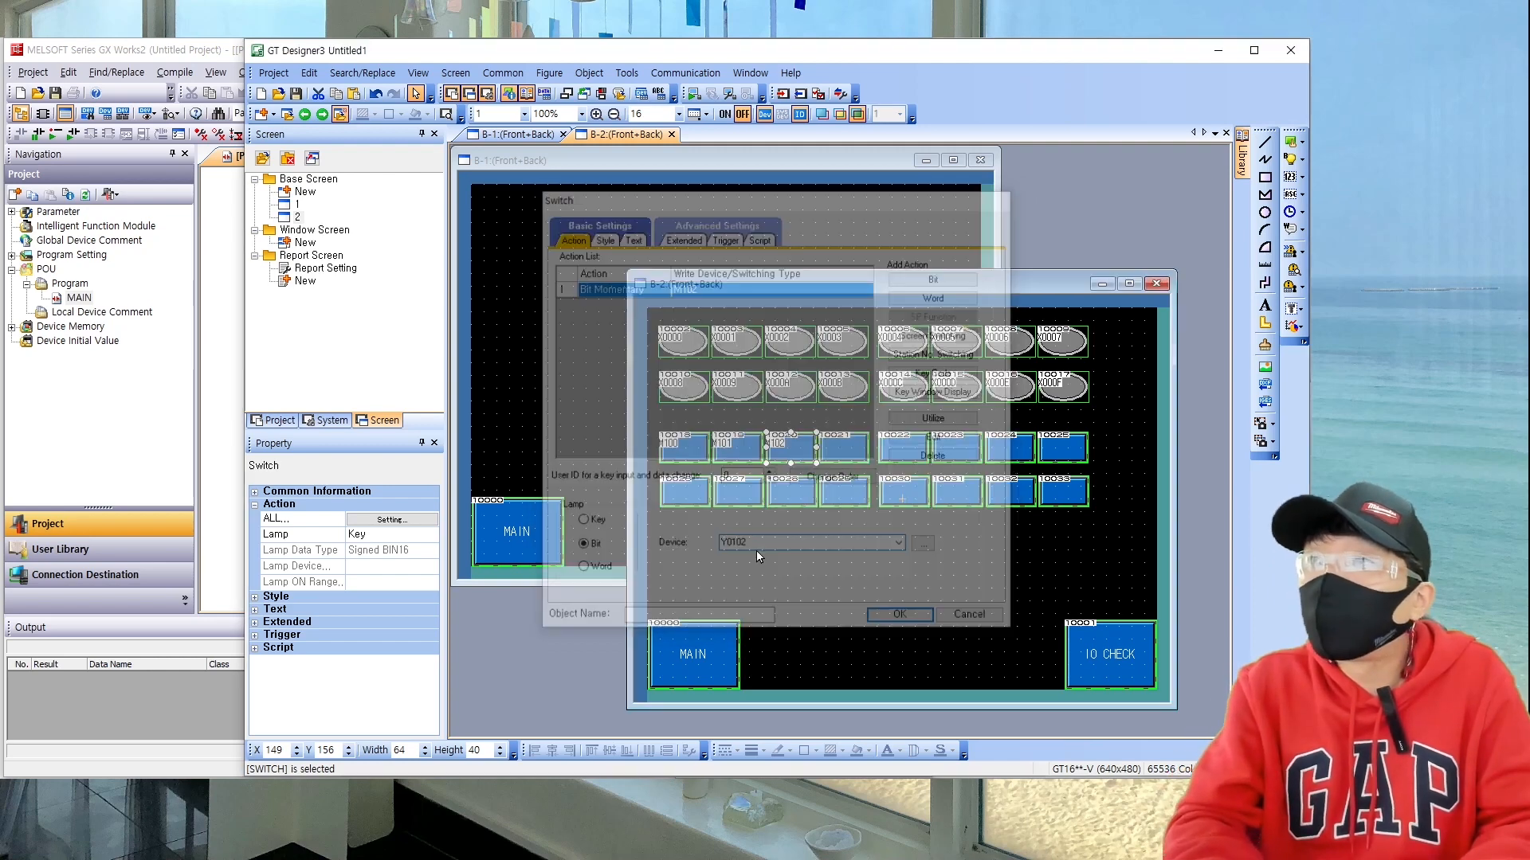
Step: Give the fourth switch of the upper row a momentary bit action on M103 and a bit lamp on Y103
double_click(859, 449)
left_click(916, 277)
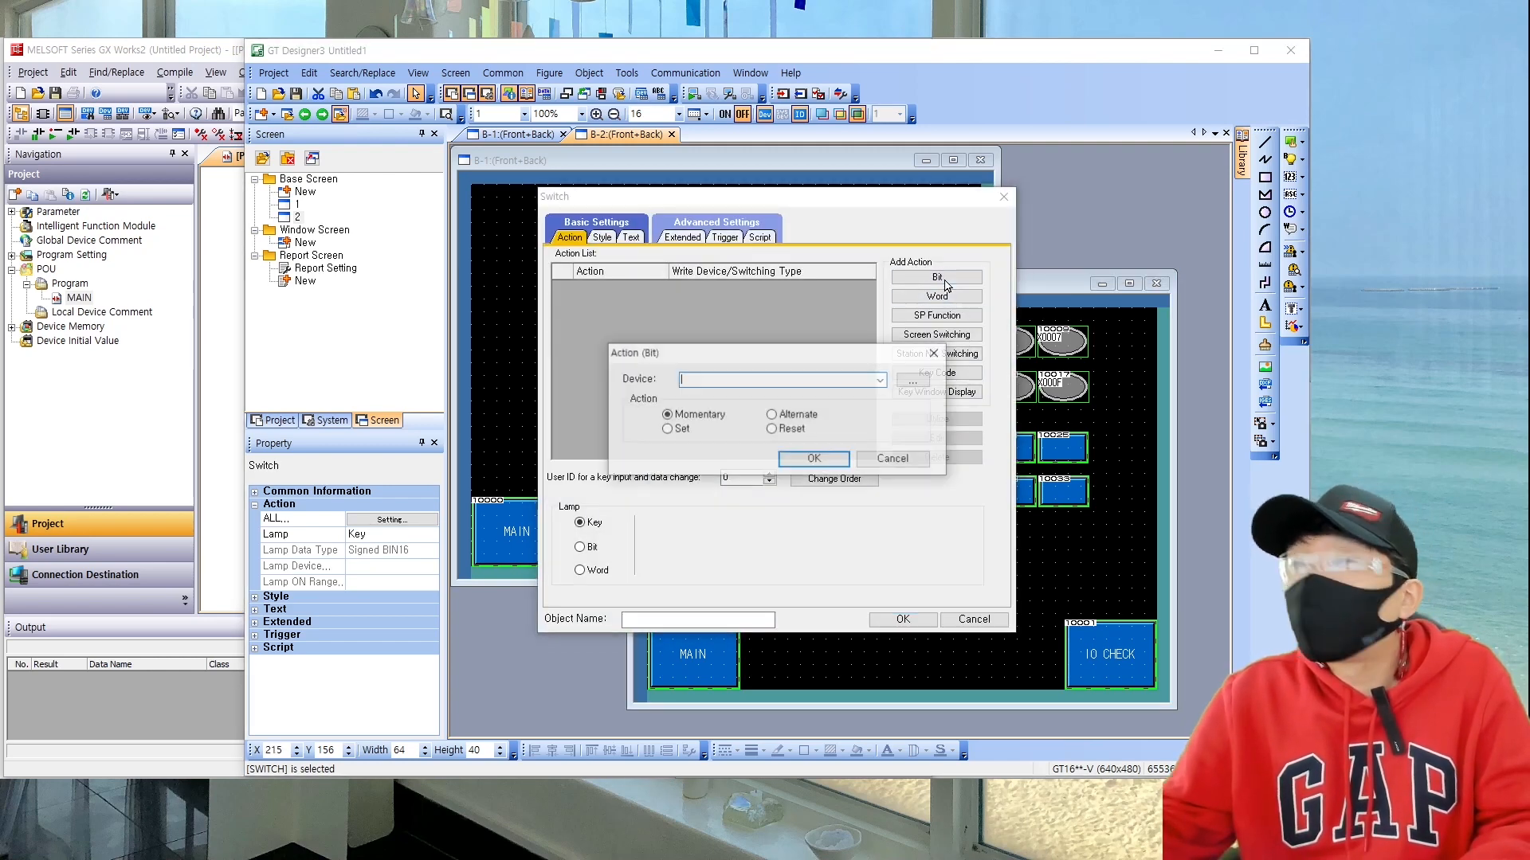
type("M103")
key("Return")
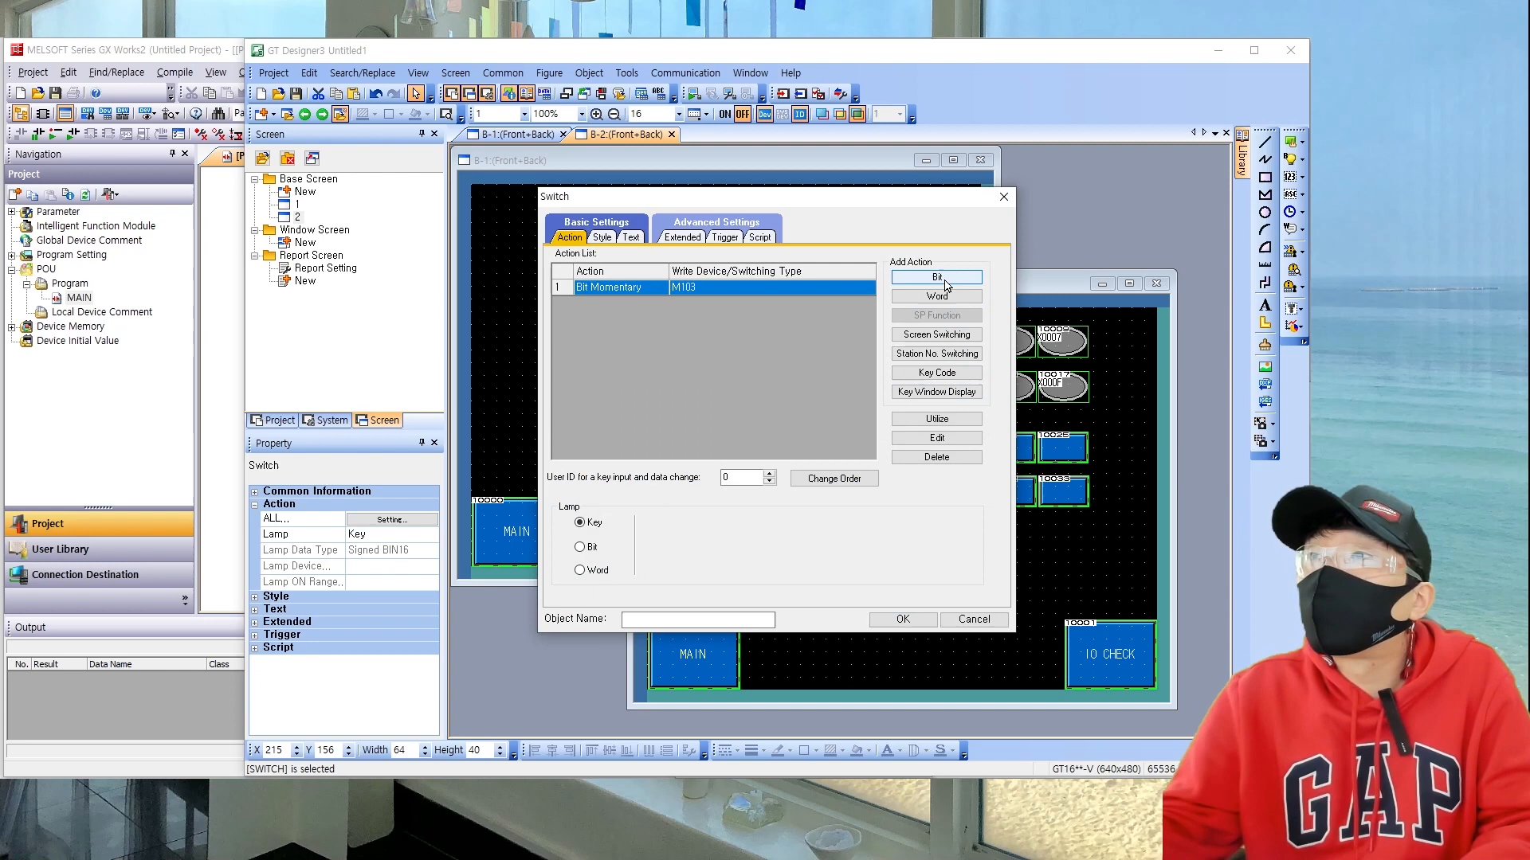
left_click(579, 547)
left_click(755, 546)
type("Y103")
key("Return")
Step: Give the fifth switch of the upper row a momentary bit action on M104 and a bit lamp on Y104
double_click(893, 446)
left_click(916, 277)
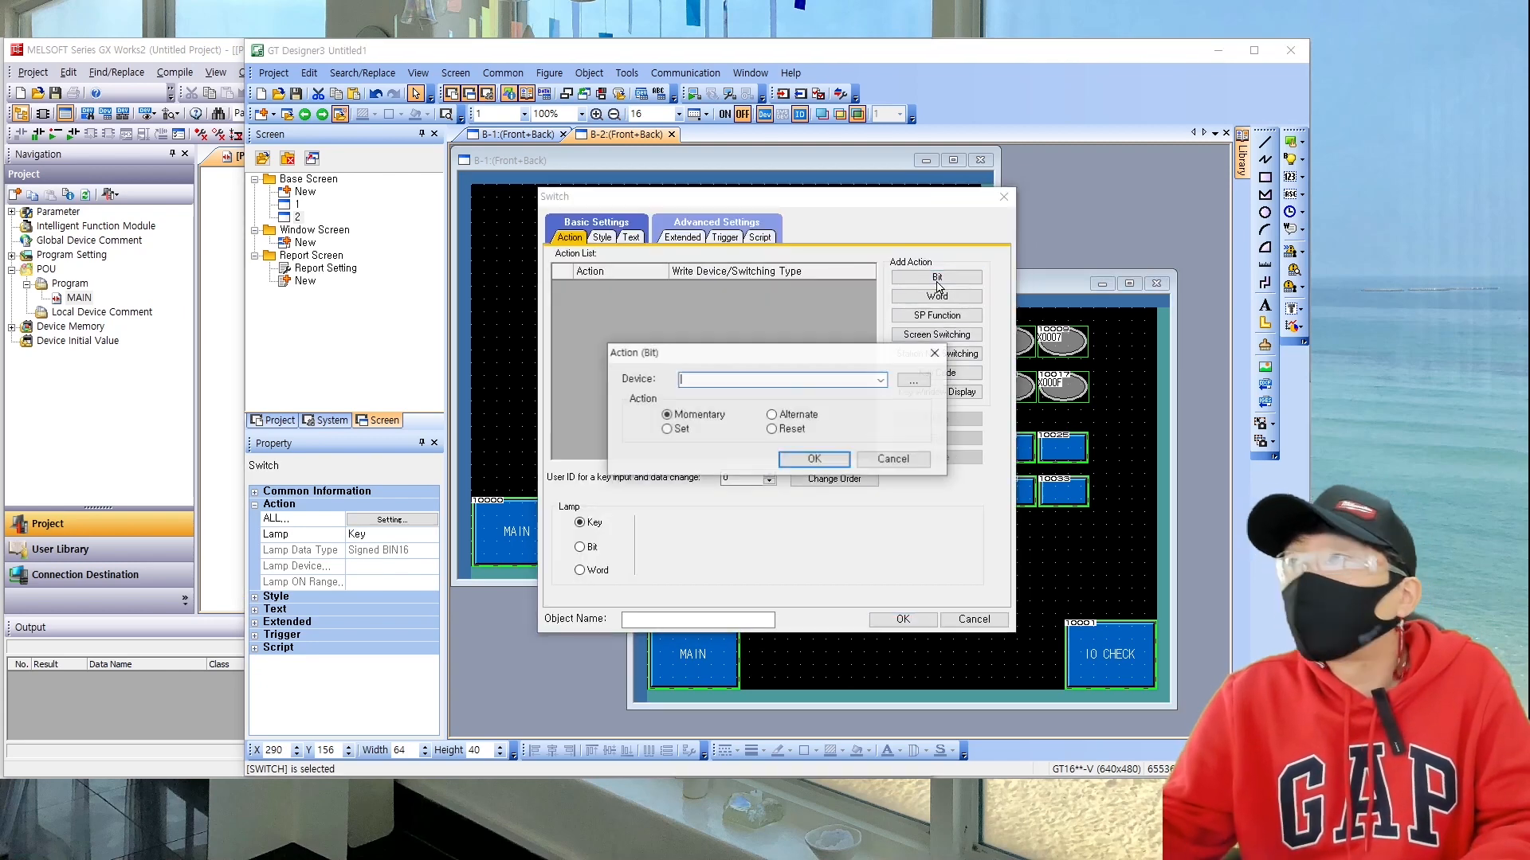
type("M104")
key("Return")
left_click(579, 546)
left_click(782, 547)
type("Y104")
key("Return")
Step: Give the sixth switch of the upper row a momentary bit action on M105 and a bit lamp on Y105
double_click(950, 448)
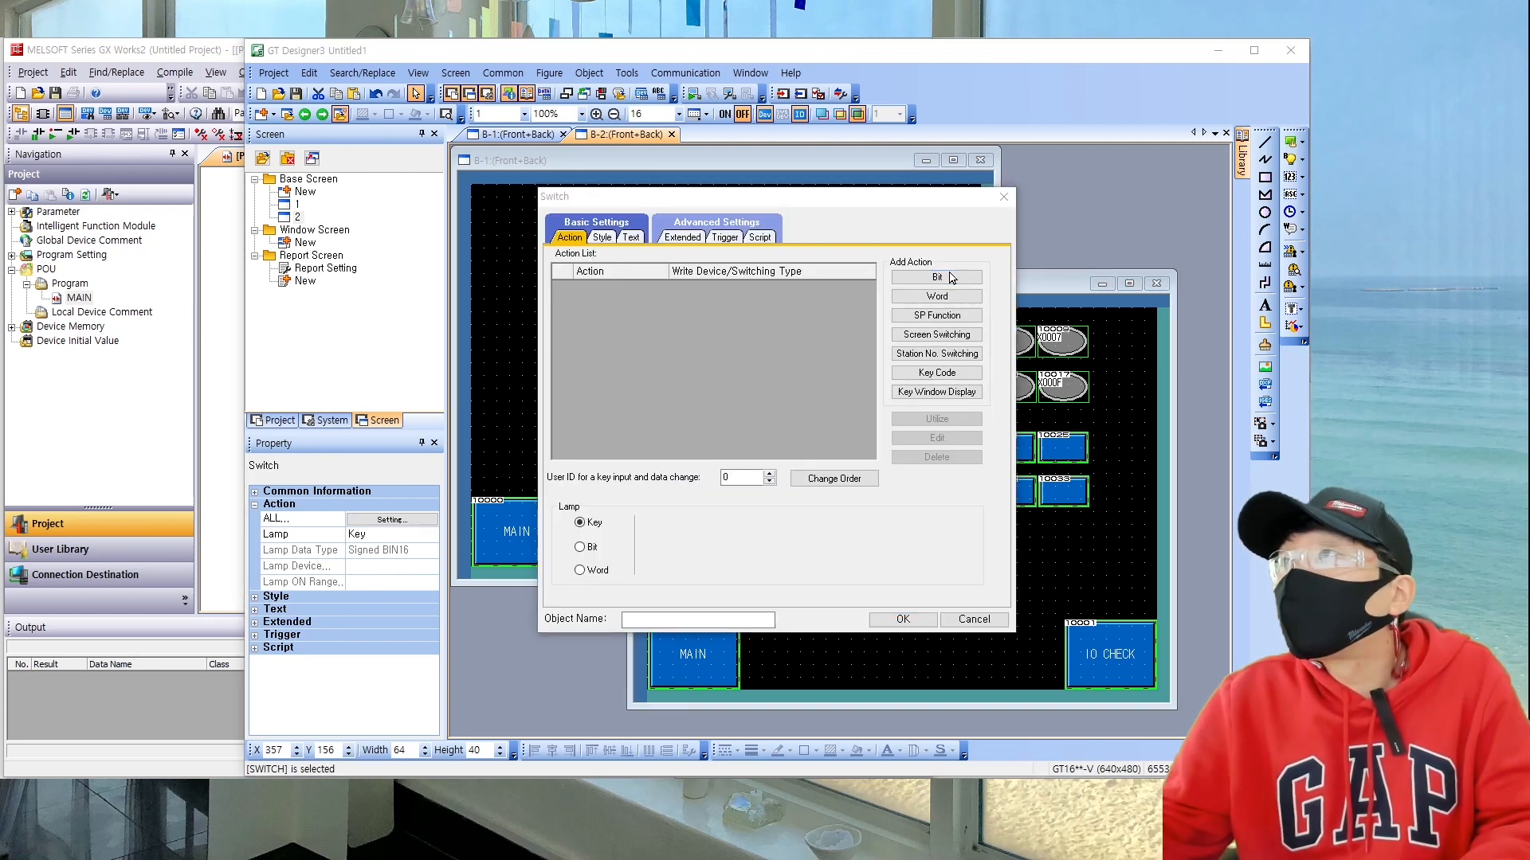
left_click(951, 279)
type("M105")
key("Return")
left_click(579, 547)
left_click(762, 550)
type("Y105")
key("Return")
Step: Give the seventh switch of the upper row a momentary bit action on M106 and a bit lamp on Y106
double_click(1008, 448)
left_click(937, 277)
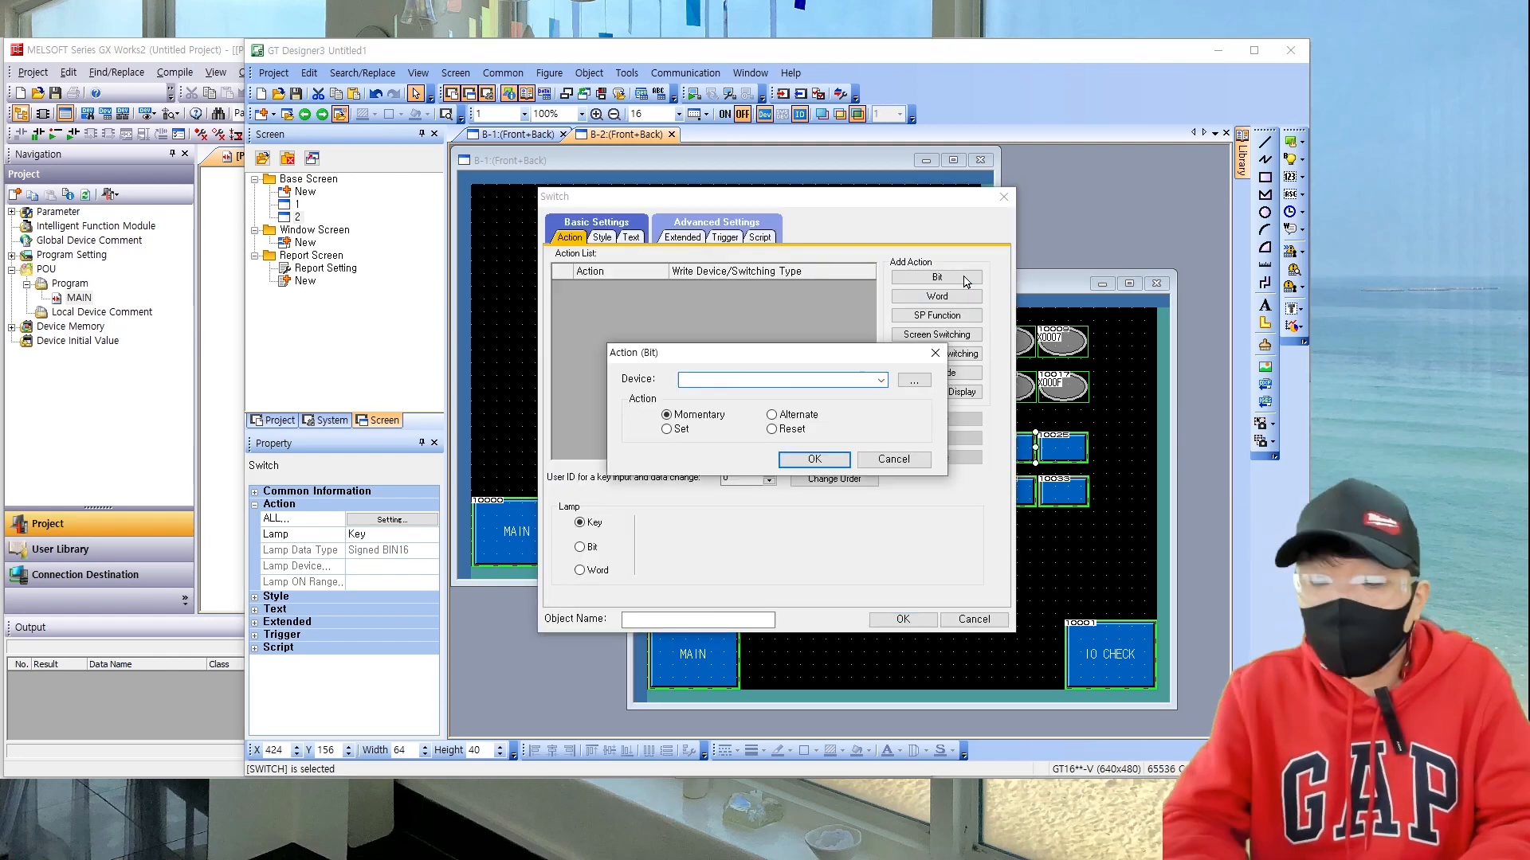
type("M106")
key("Return")
left_click(762, 547)
type("Y106")
key("Return")
Step: Give the last switch of the upper row a momentary bit action on M107 and a bit lamp on Y107
double_click(1062, 448)
left_click(937, 277)
type("M107")
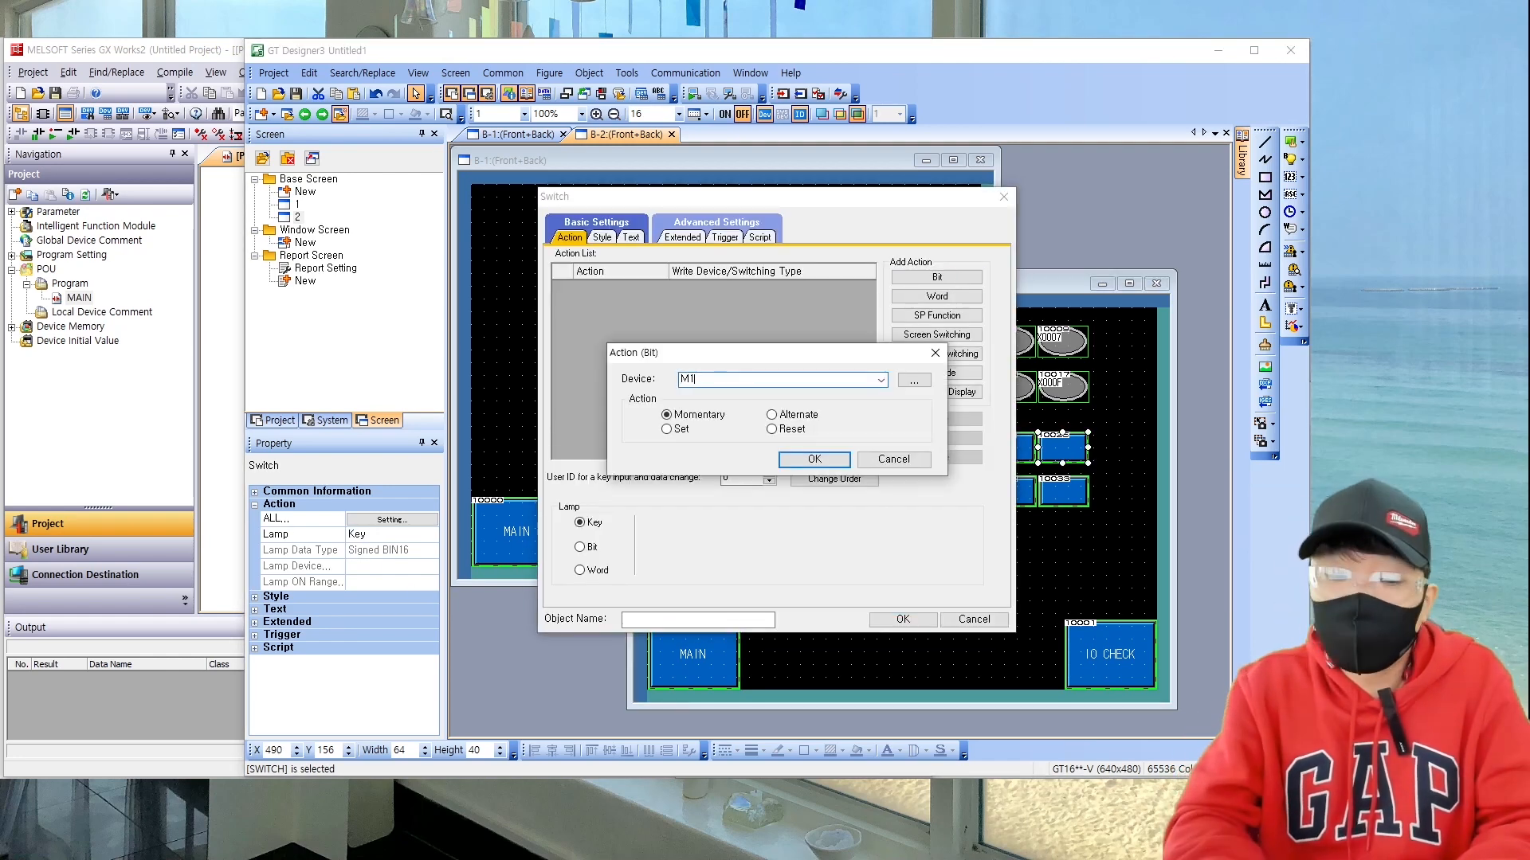
key("Return")
type("Y107")
key("Return")
Step: Give the first switch of the lower row a momentary bit action on M108 and a bit lamp on Y108
double_click(684, 491)
left_click(937, 278)
type("M108")
key("Return")
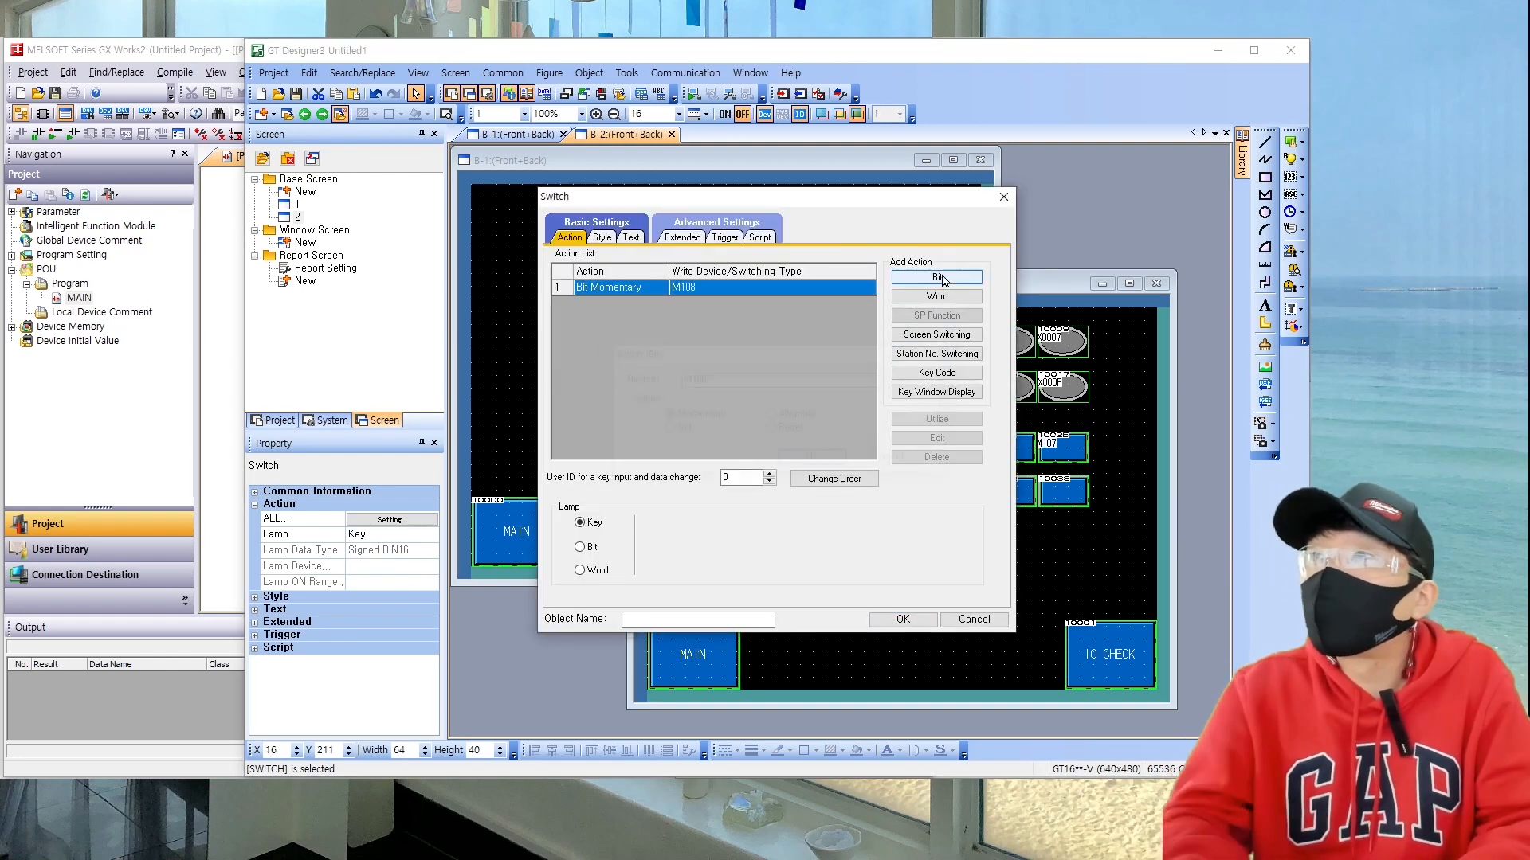
type("Y108")
key("Return")
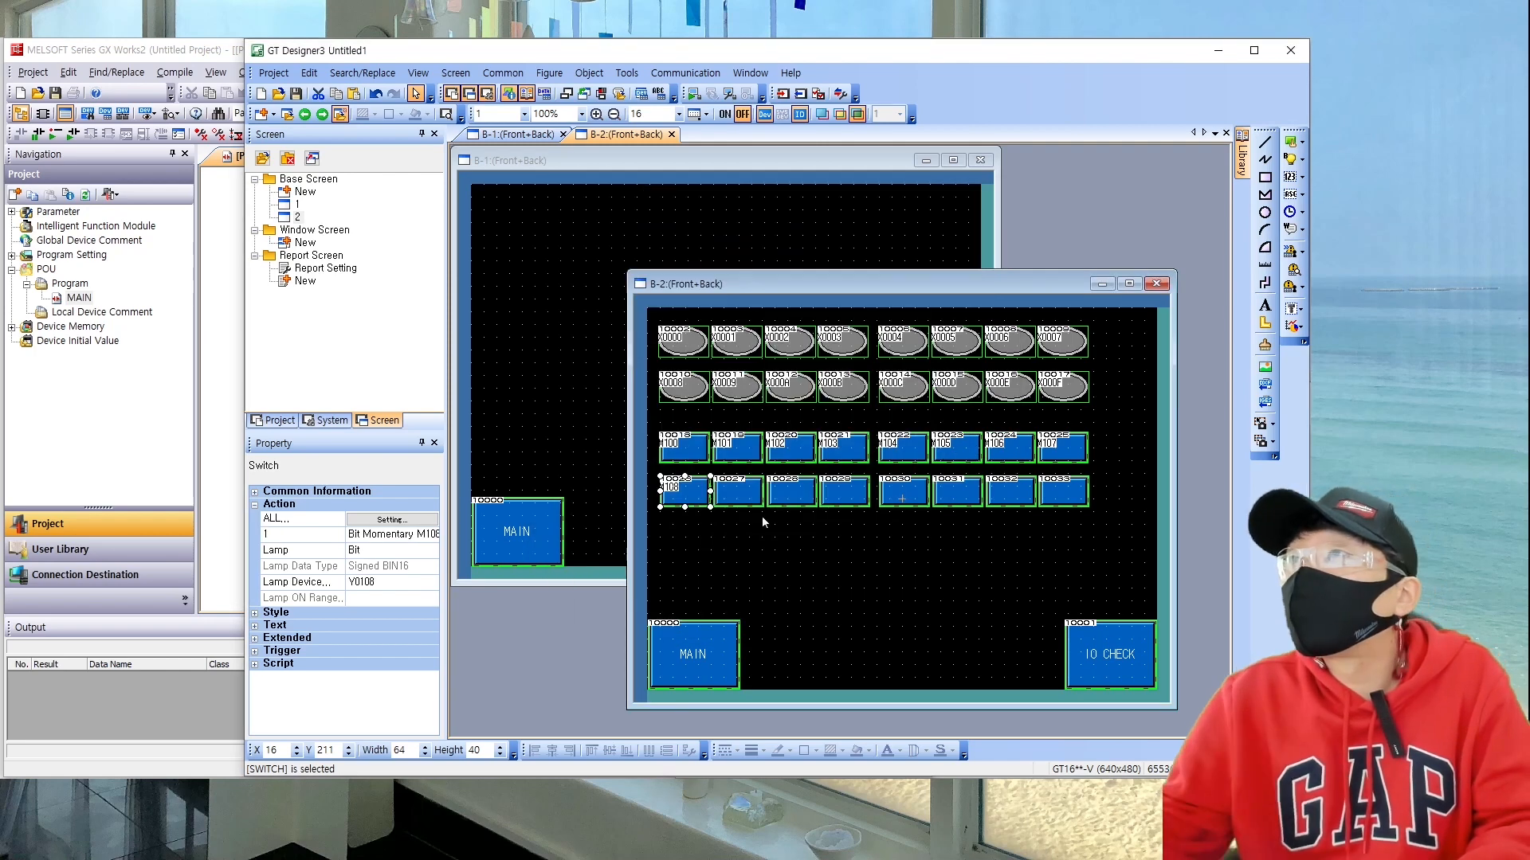
Step: Give the second switch of the lower row a momentary bit action on M109 and a bit lamp on Y109
double_click(741, 491)
left_click(937, 277)
type("M109")
key("Return")
type("Y109")
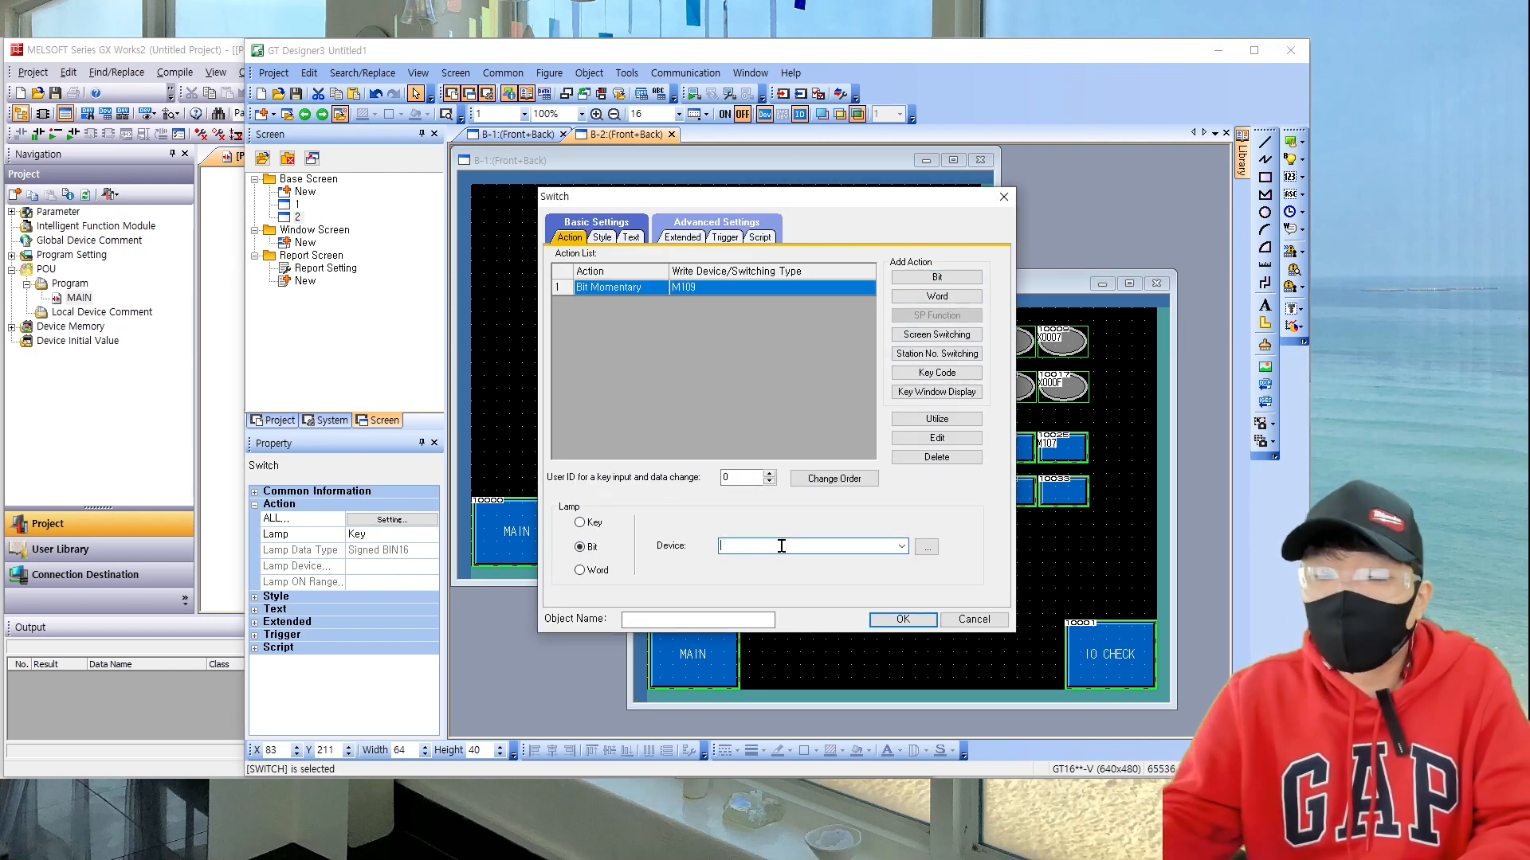
key("Return")
Step: Give the third switch of the lower row a momentary bit action on M110 and a bit lamp on Y10A
double_click(789, 500)
left_click(934, 279)
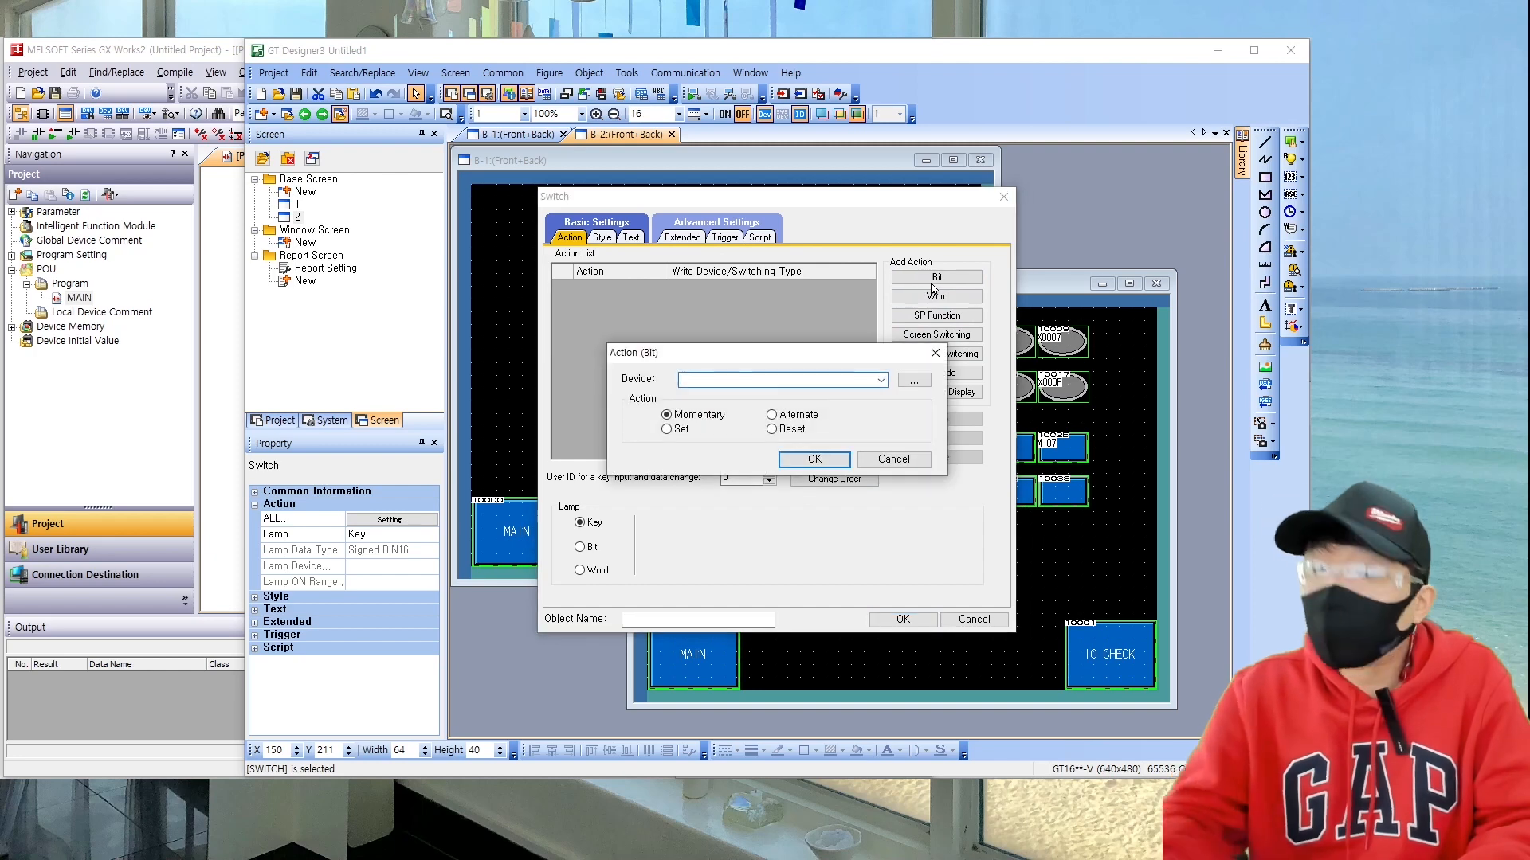
key("Return")
left_click(580, 546)
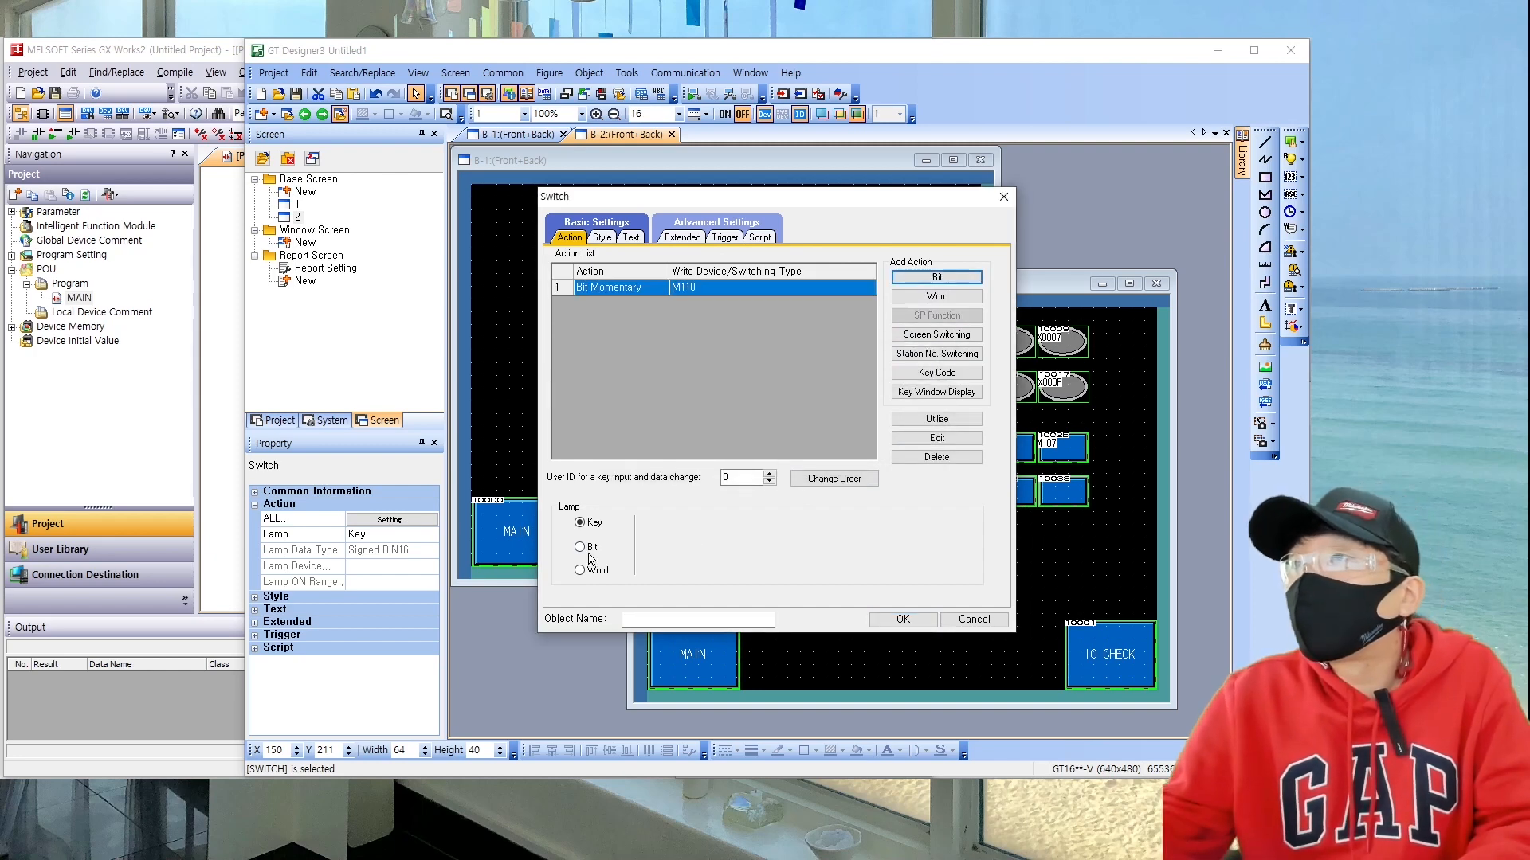
left_click(764, 549)
type("Y10A")
key("Return")
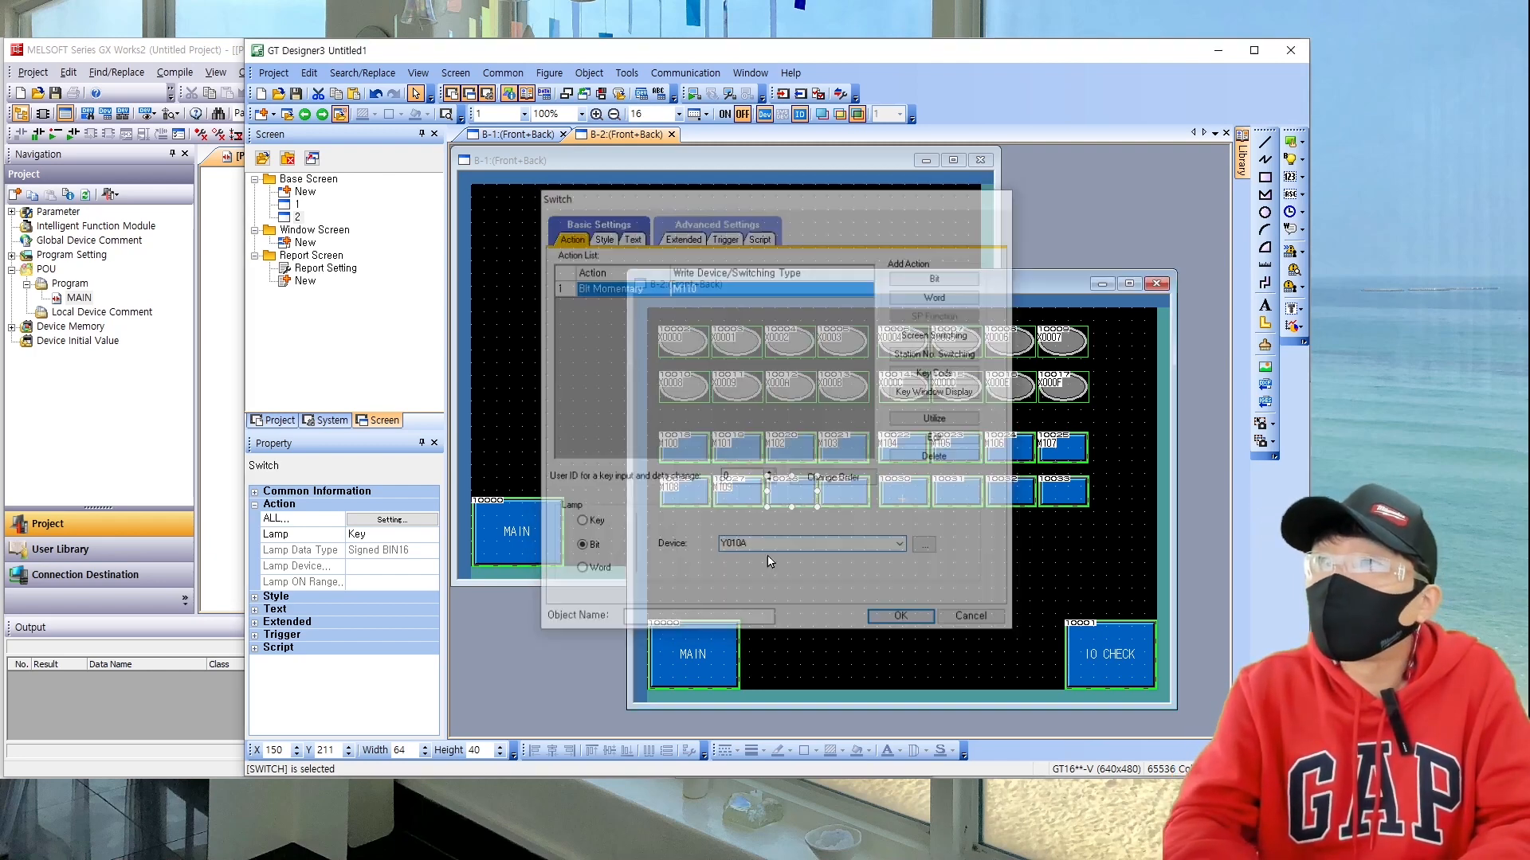
Step: Give the fourth switch of the lower row a momentary bit action on M111 and a bit lamp on Y10B
double_click(855, 480)
left_click(925, 280)
type("M111")
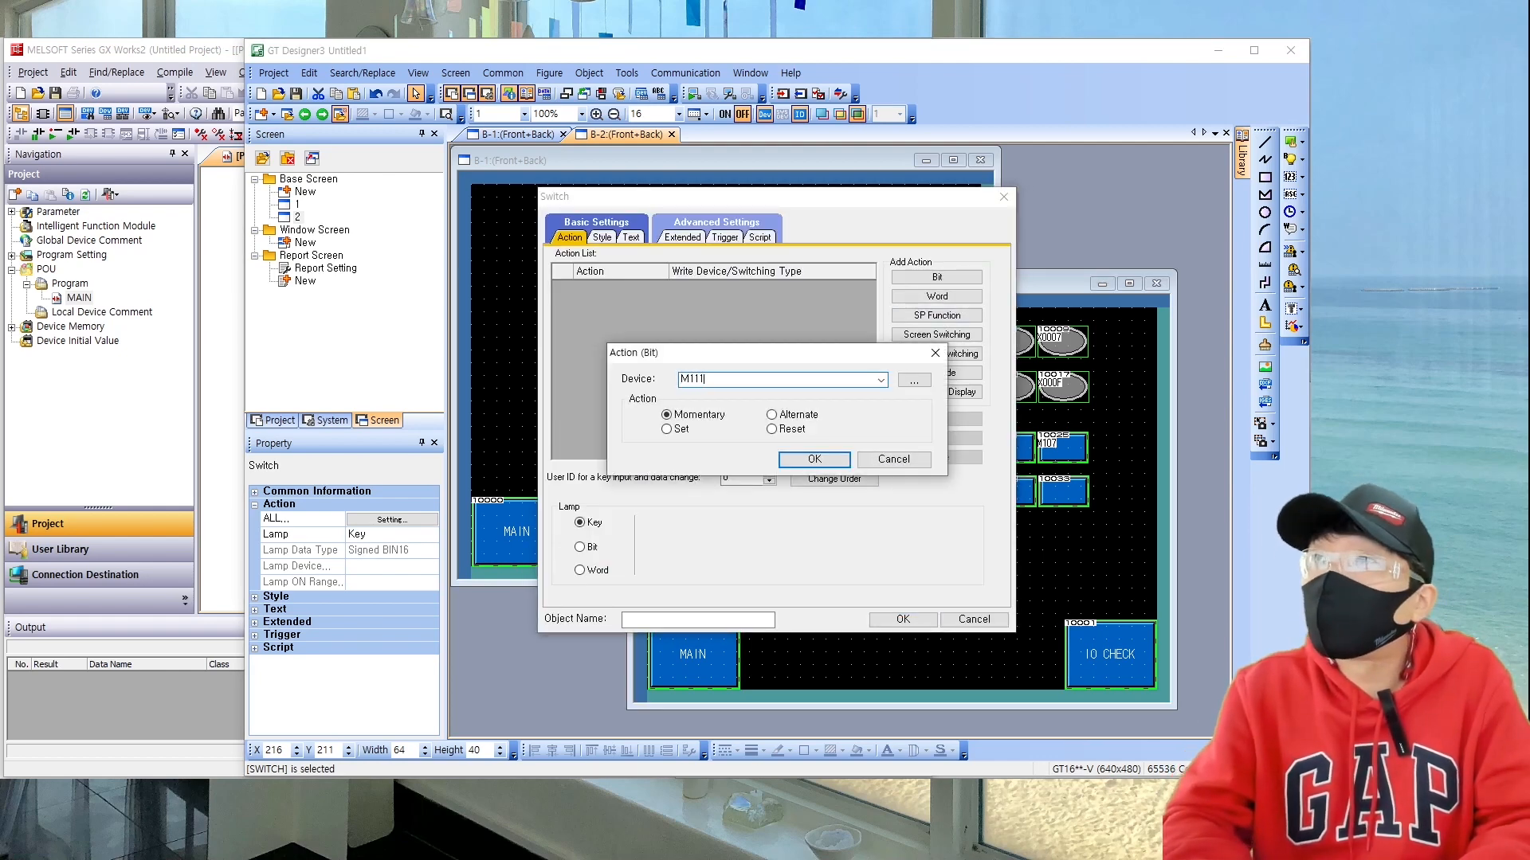
key("Return")
left_click(579, 547)
left_click(796, 546)
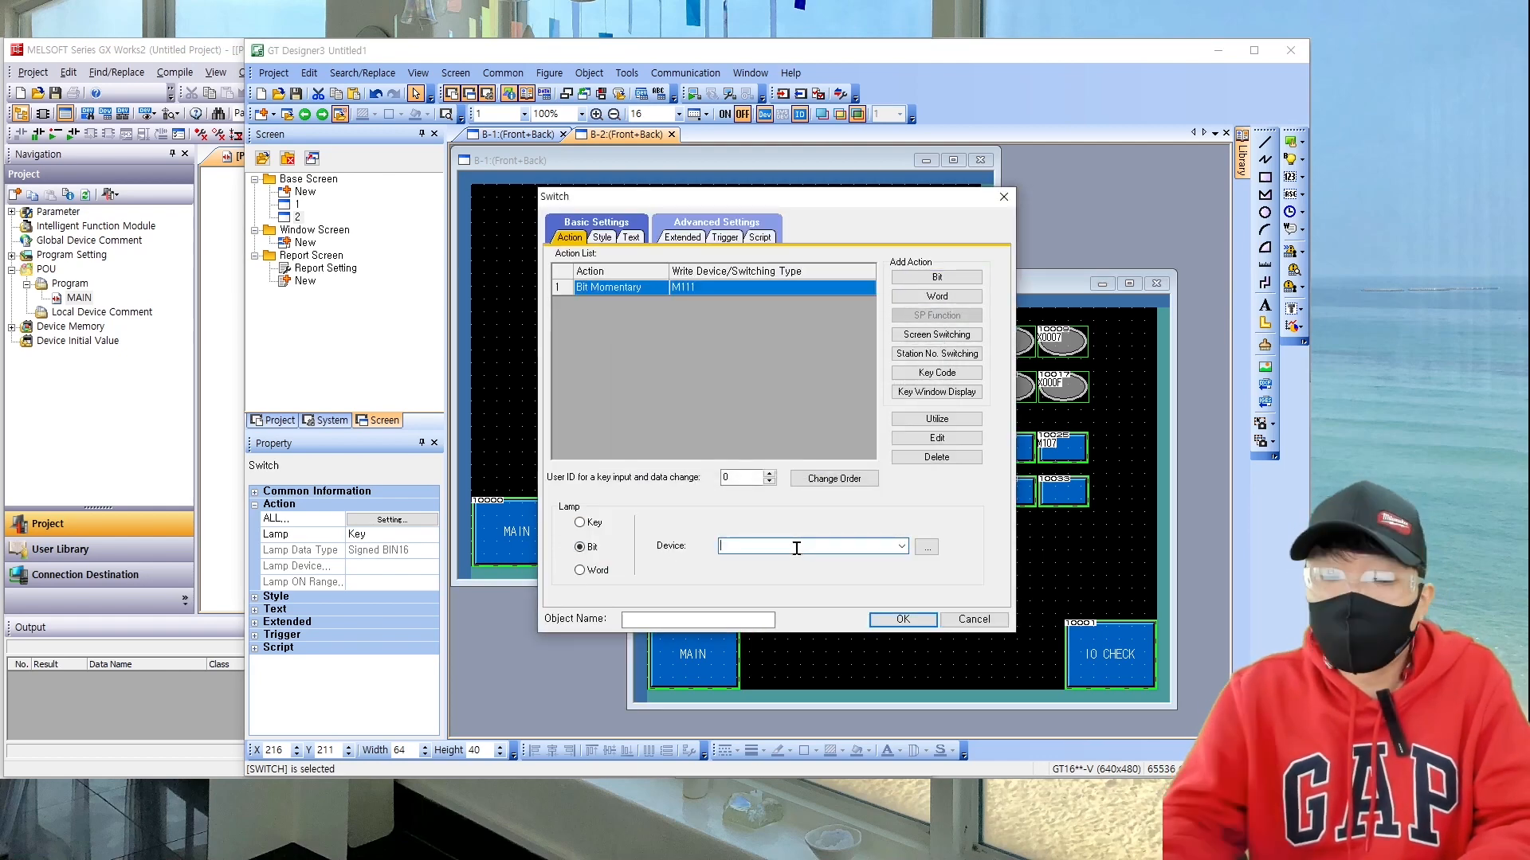
type("Y10B")
key("Return")
Step: Give the fifth switch of the lower row a momentary bit action on M112 and a bit lamp on Y10C
double_click(904, 496)
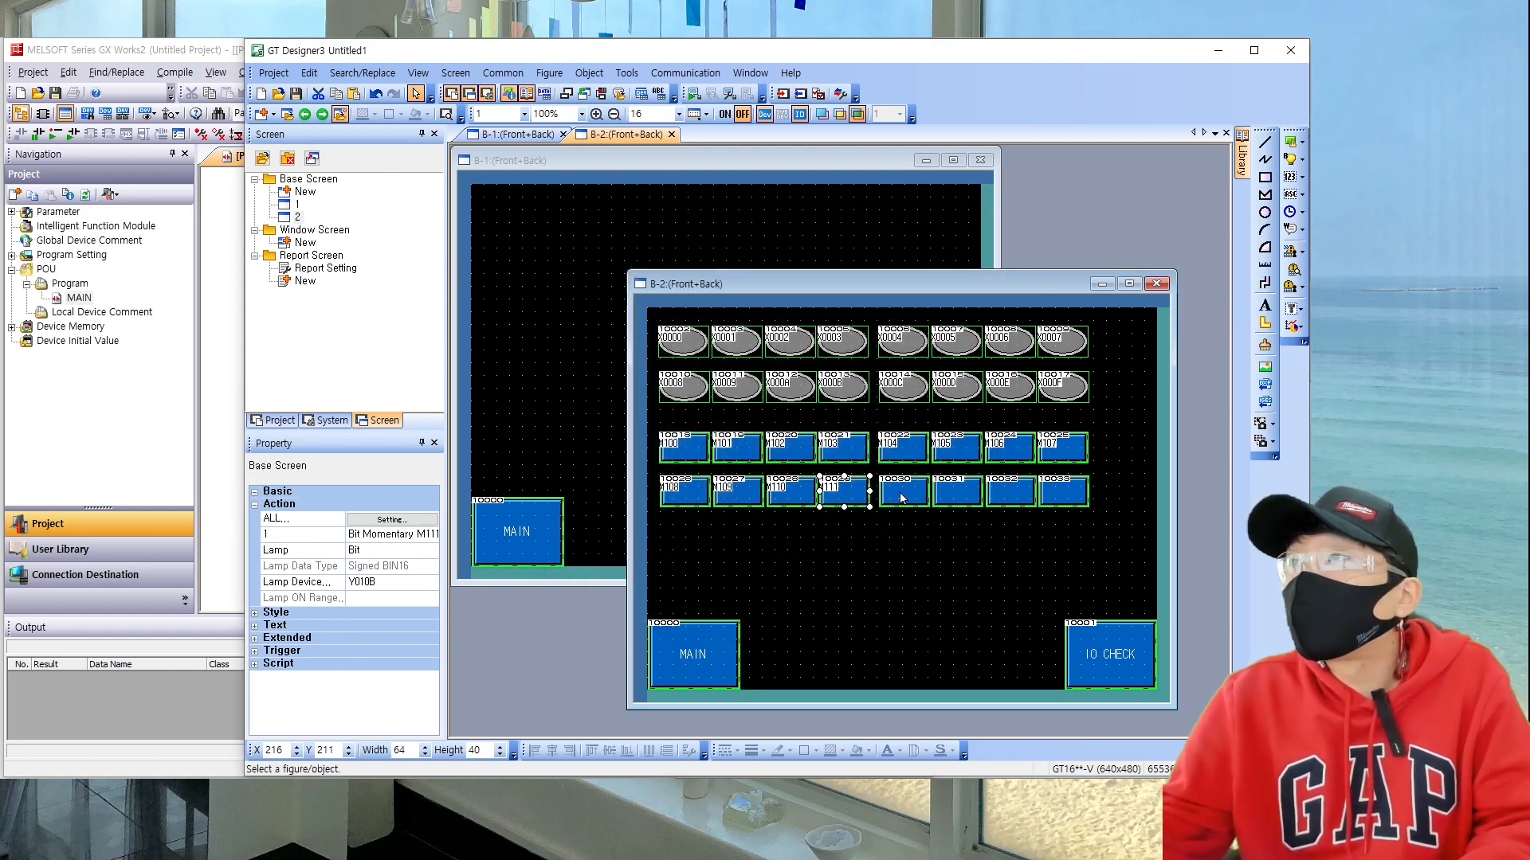
left_click(937, 278)
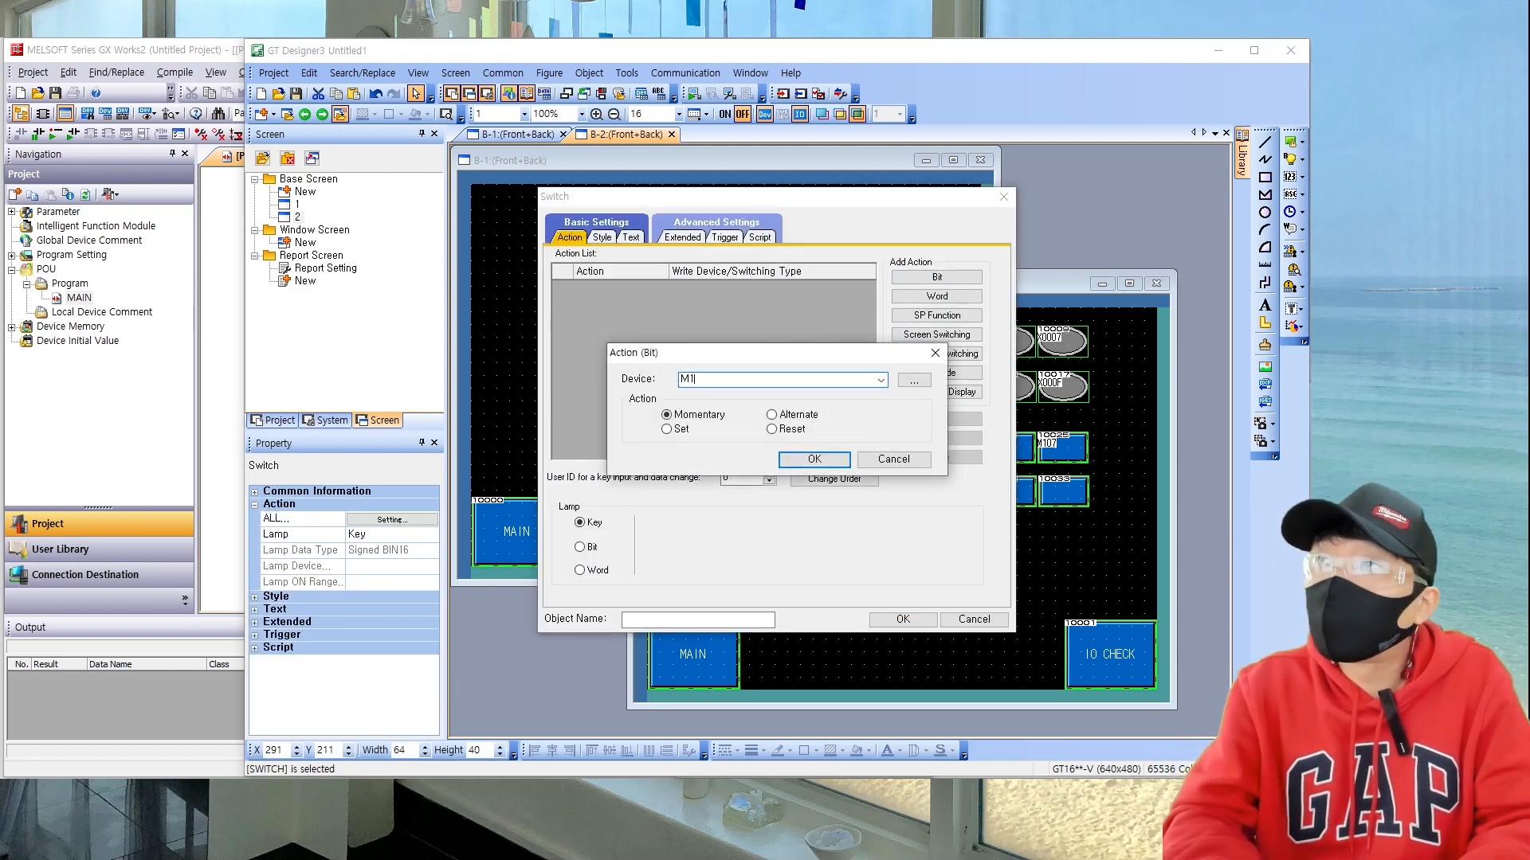
key("Return")
left_click(579, 547)
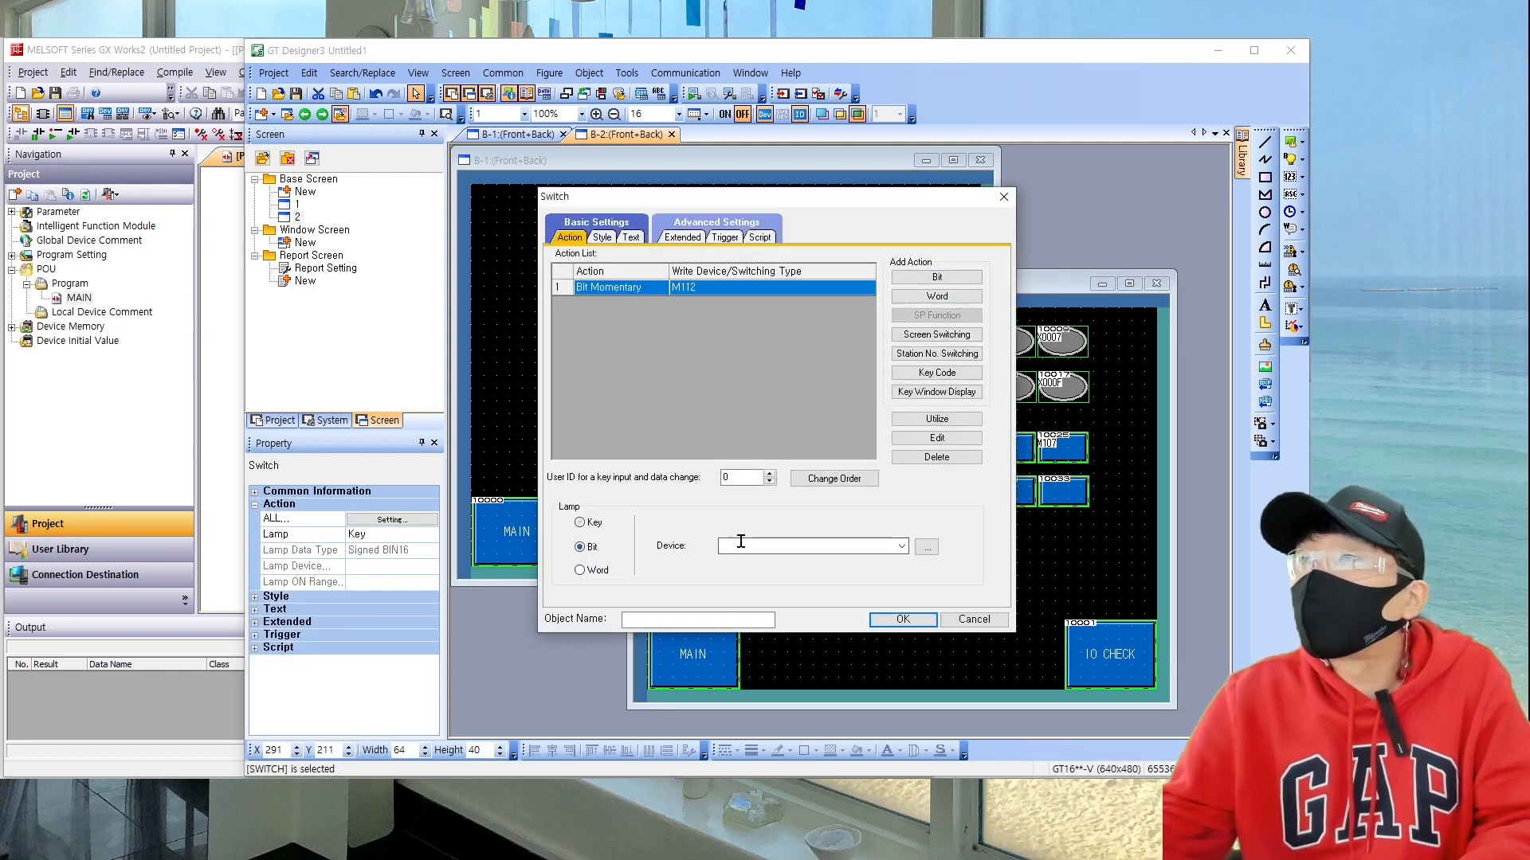
type("Y10B")
key("Return")
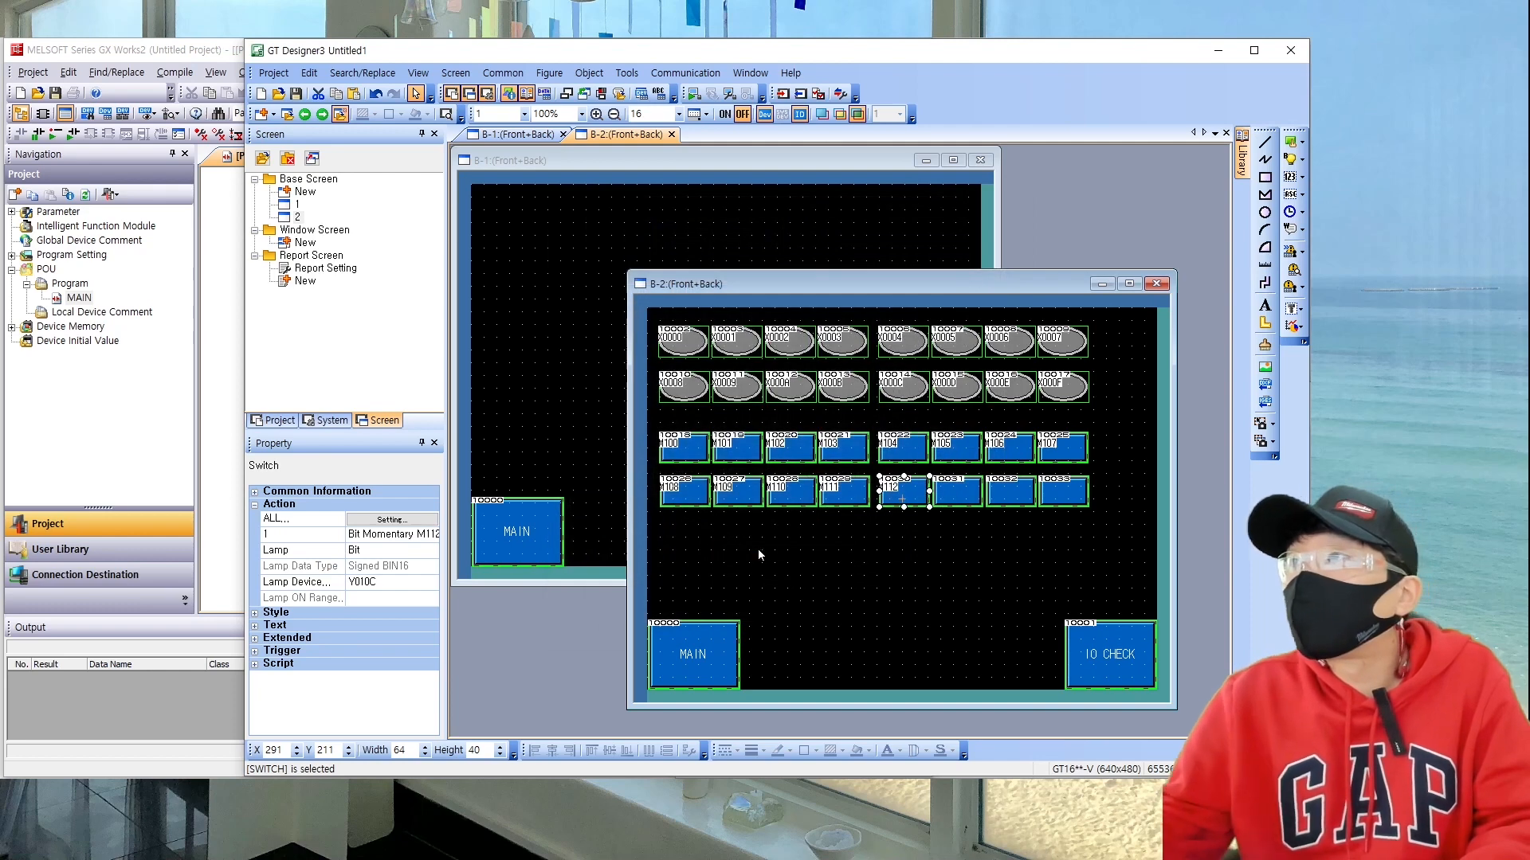
Step: Give the sixth switch of the lower row a momentary bit action on M113 and a bit lamp on Y10D
left_click(957, 490)
double_click(956, 488)
left_click(937, 277)
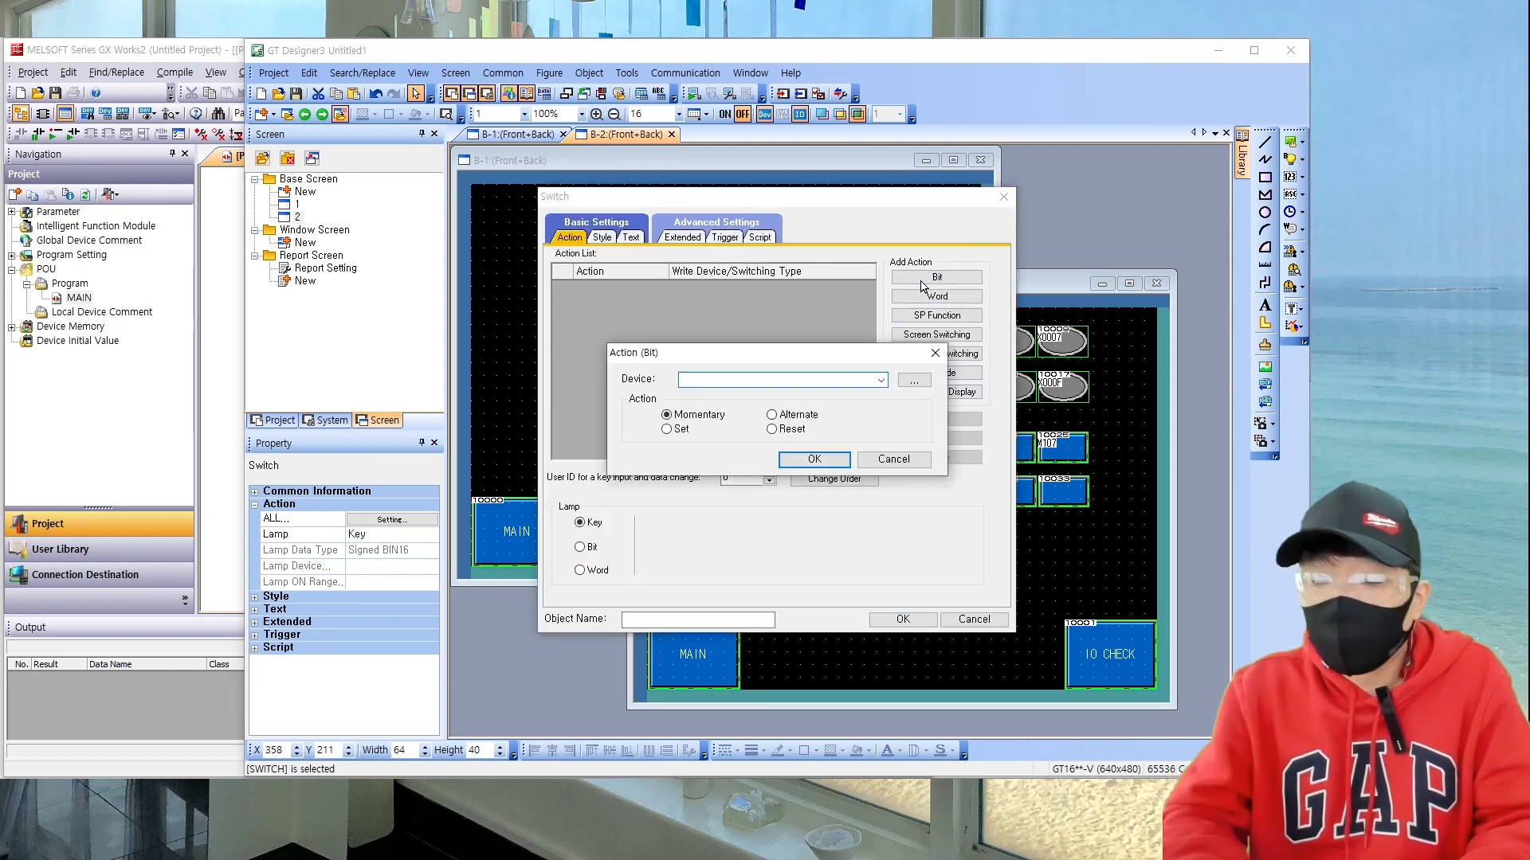
type("M113")
key("Return")
left_click(579, 547)
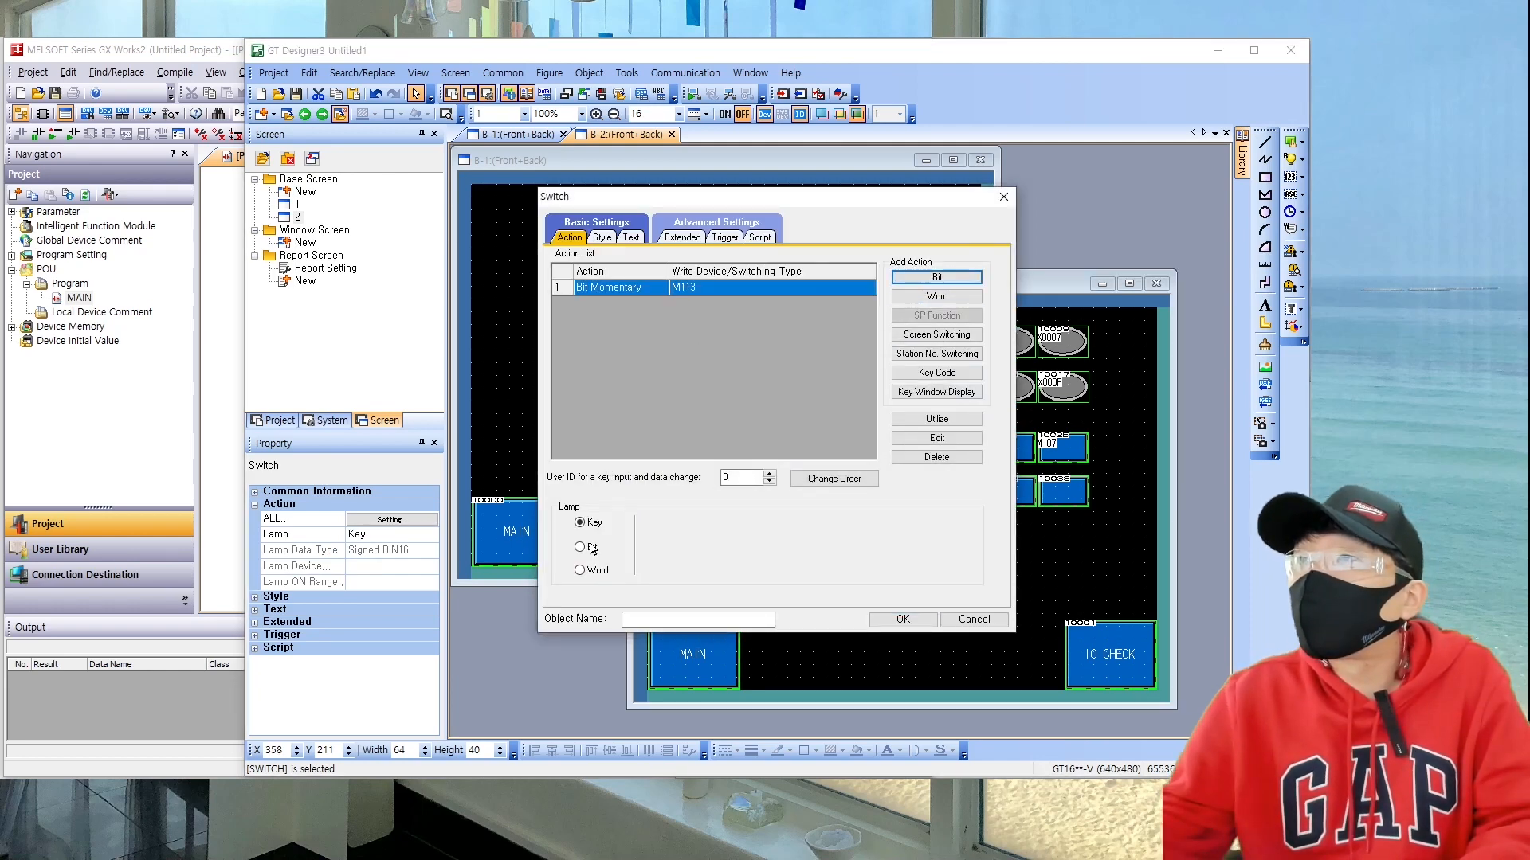
left_click(777, 548)
type("Y10")
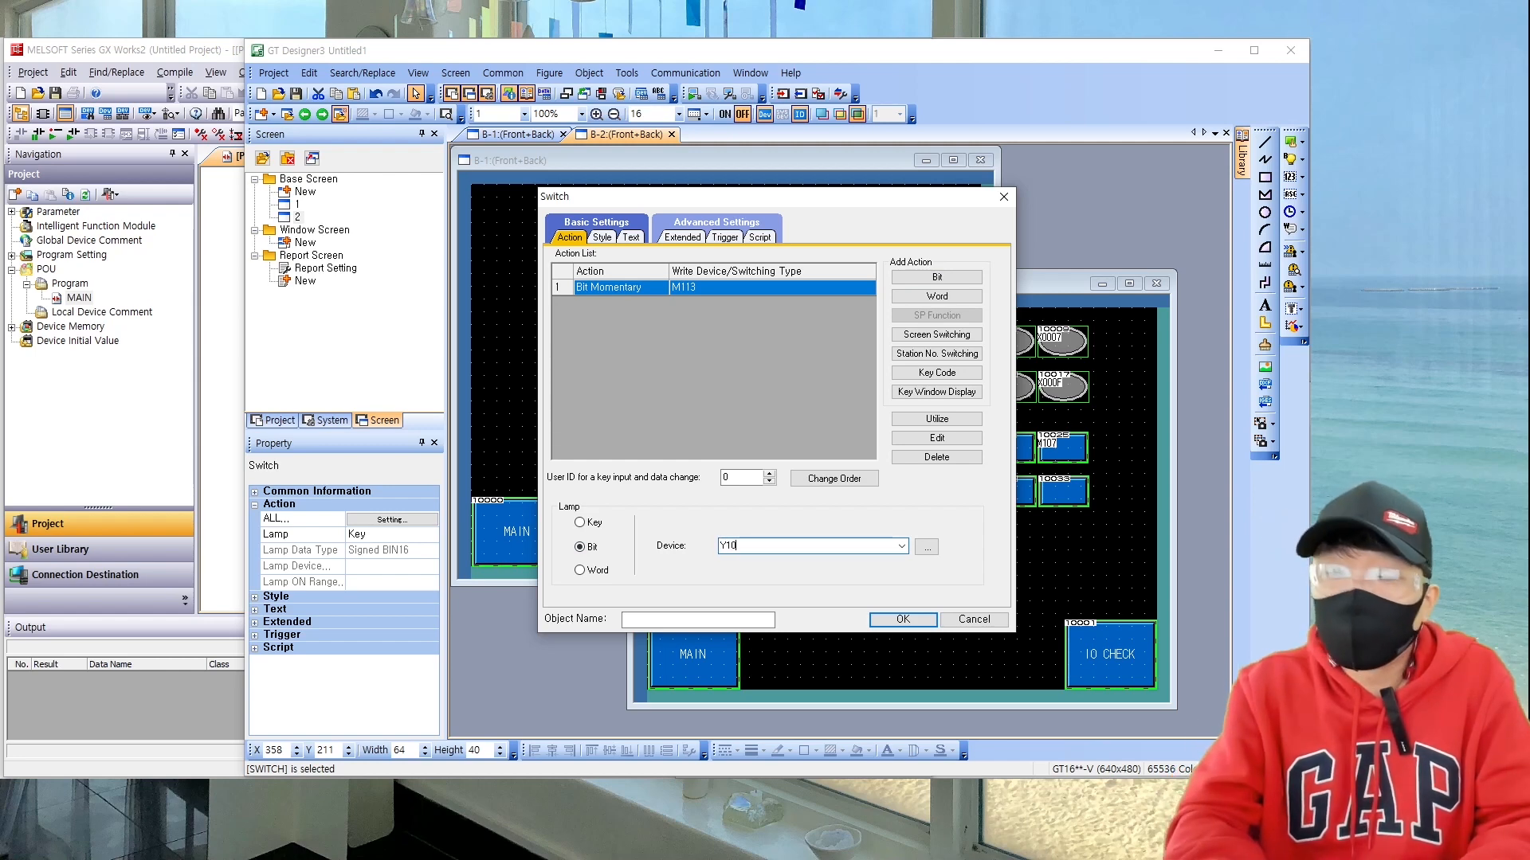
type("D")
key("Return")
Step: Give the seventh switch of the lower row a momentary bit action on M114 and a bit lamp on Y10E
double_click(1012, 490)
left_click(944, 282)
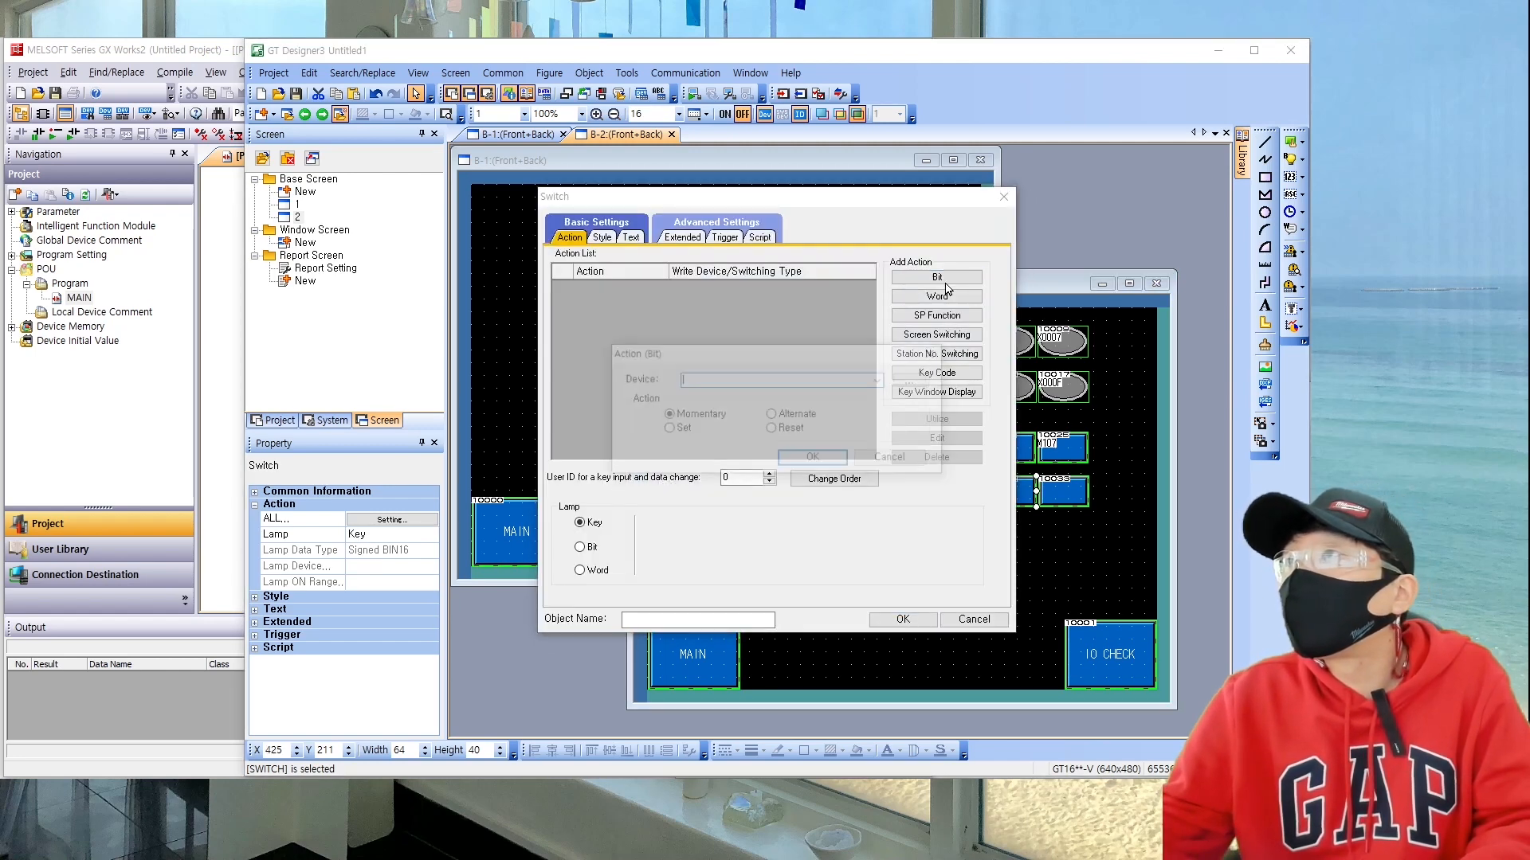
type("M114")
key("Return")
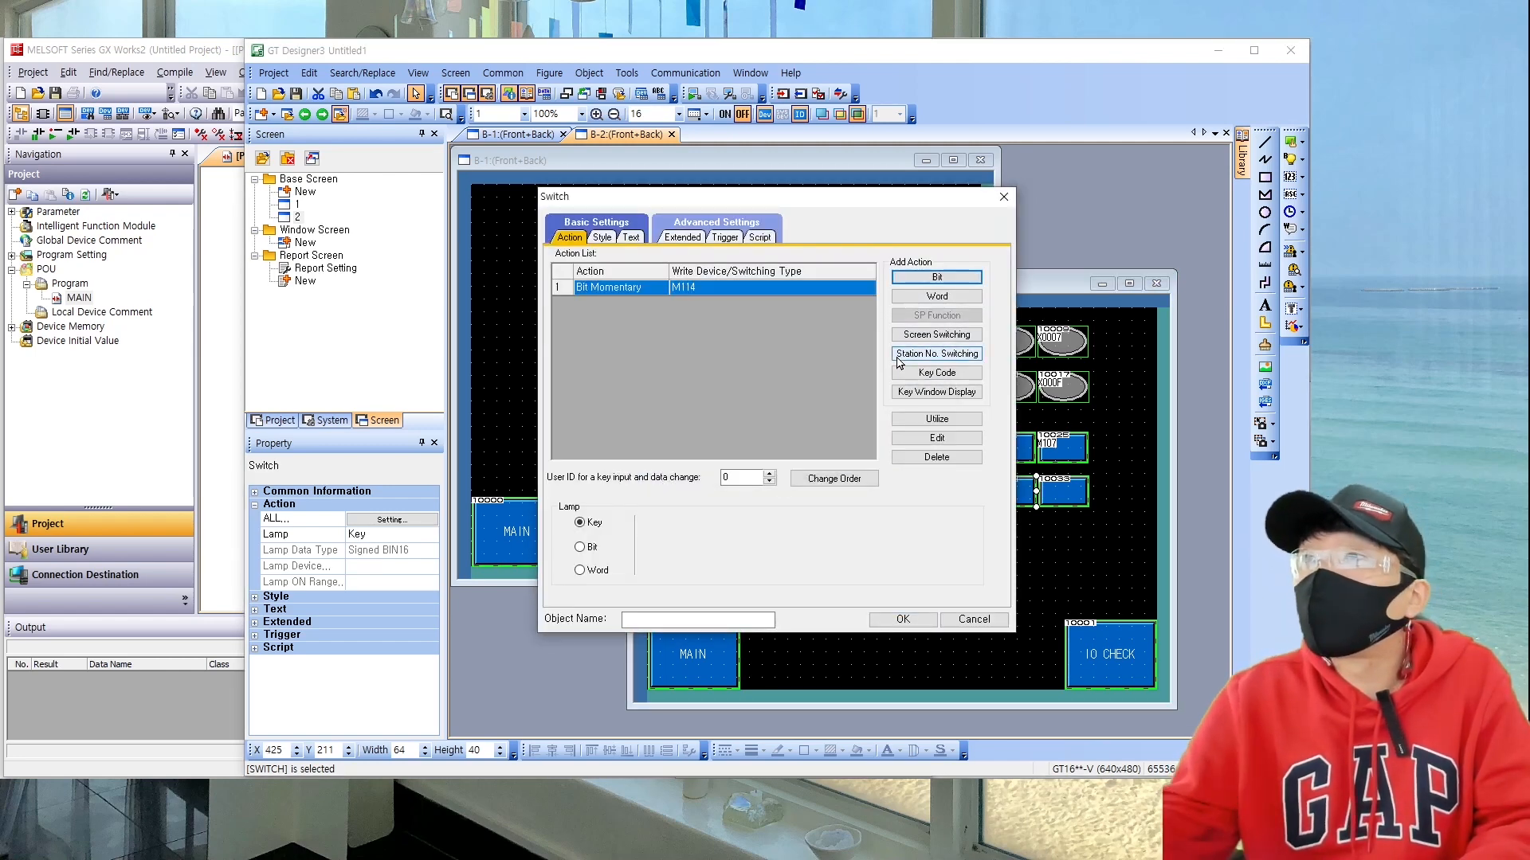
left_click(590, 547)
left_click(782, 547)
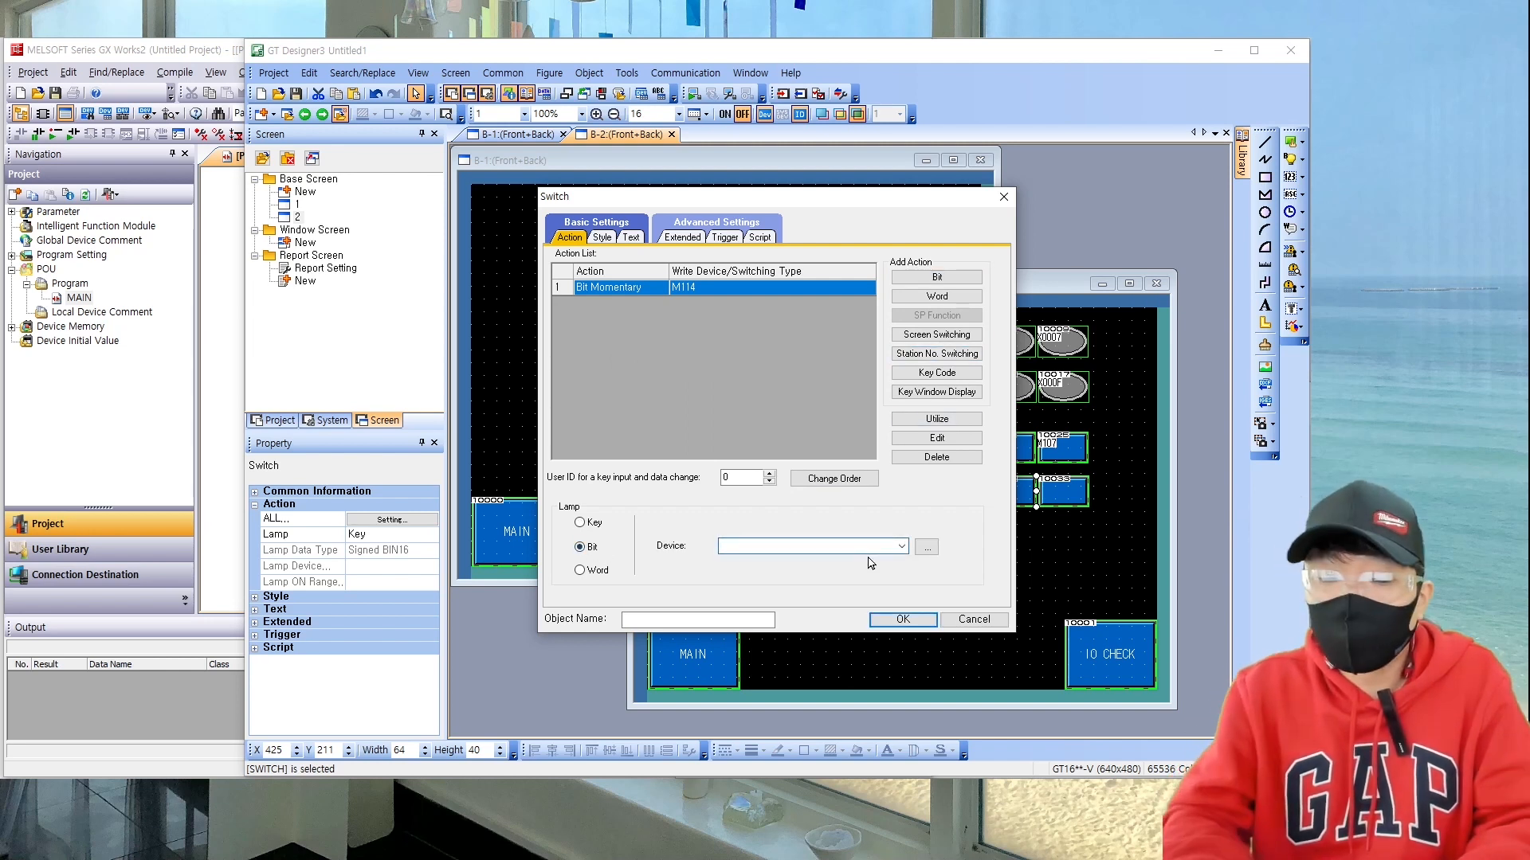
type("Y01")
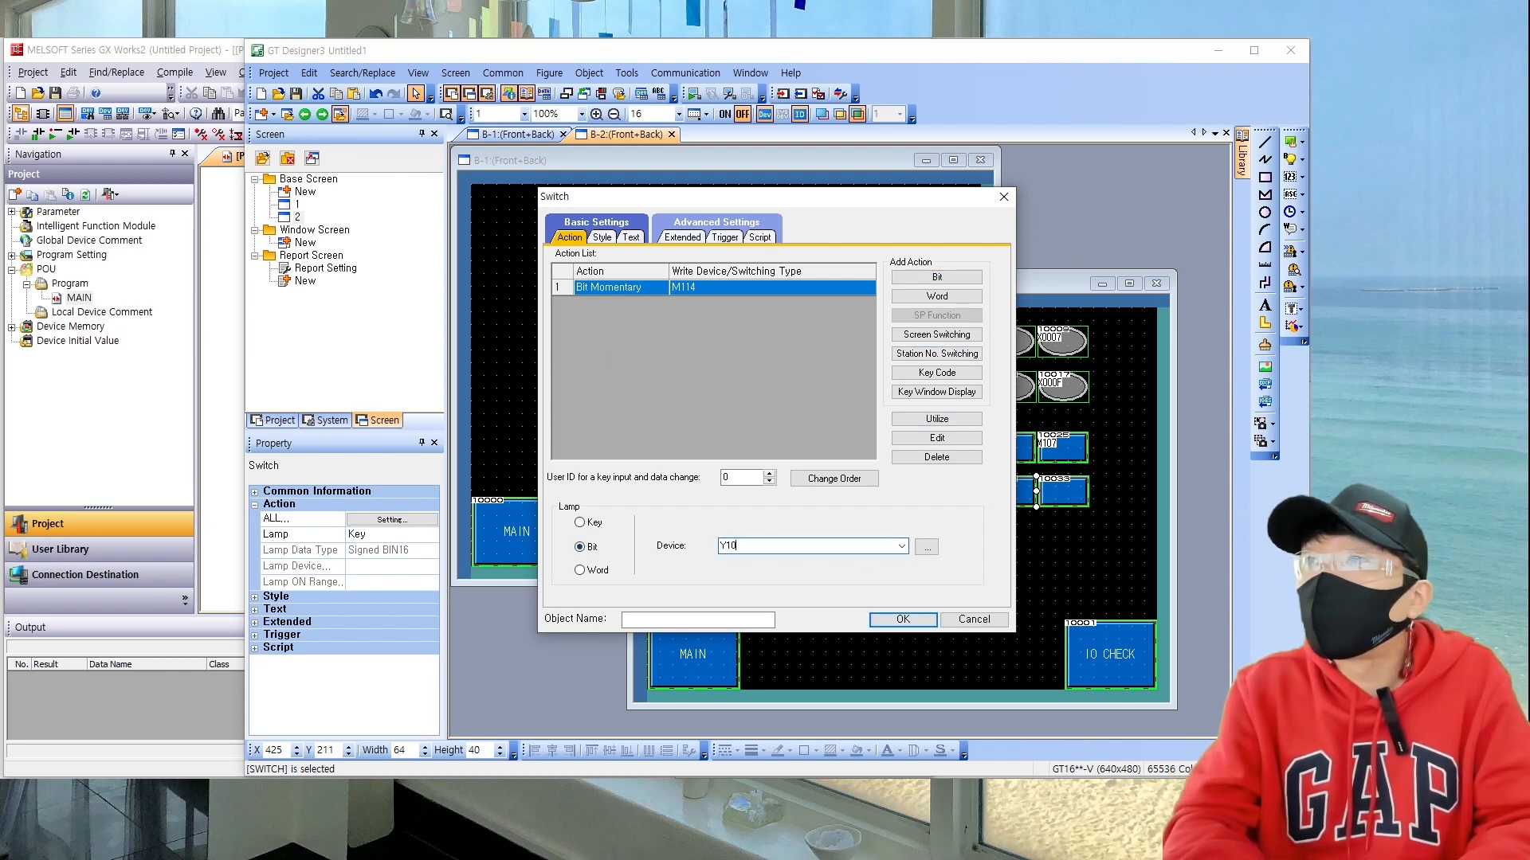
type("0C")
key("Return")
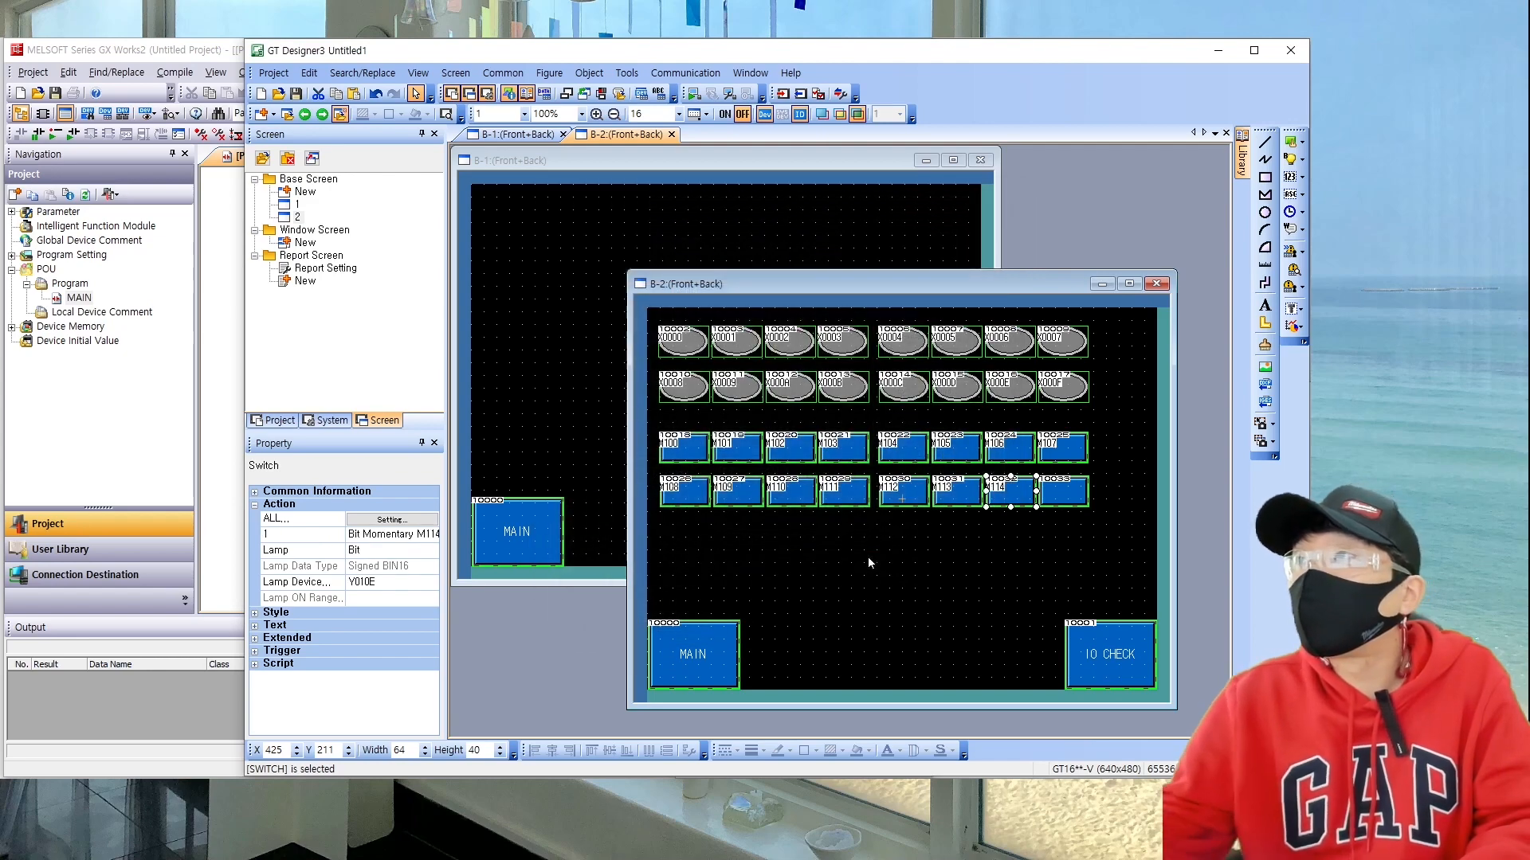
Step: Recheck the lamp devices of the M112, M113 and M114 switches, re-entering Y10D for the M113 switch
double_click(899, 491)
key("Return")
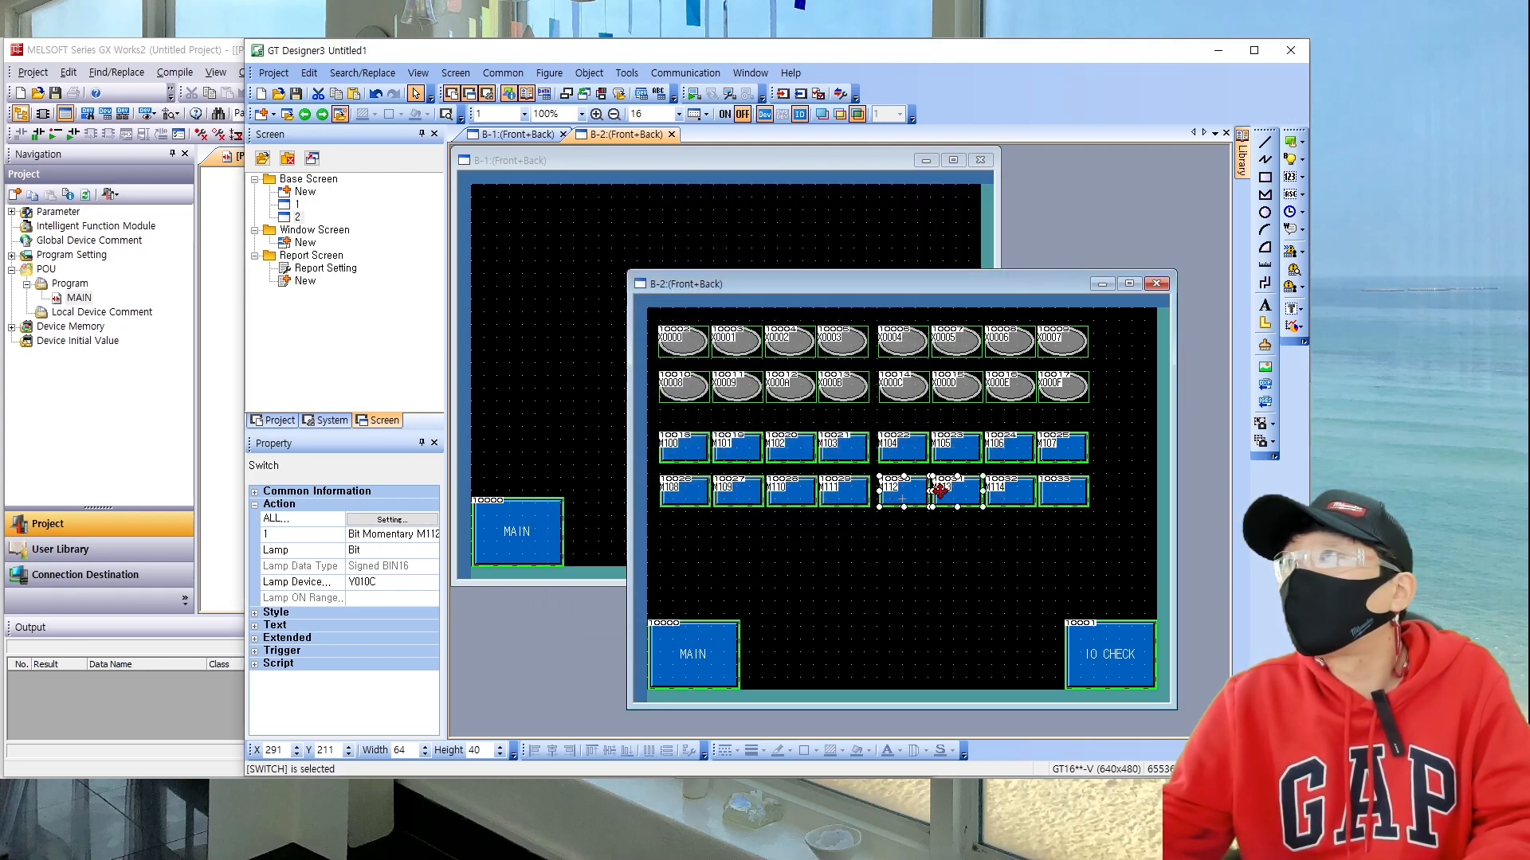
double_click(942, 494)
left_click(839, 550)
key("BackSpace")
type("D")
key("Return")
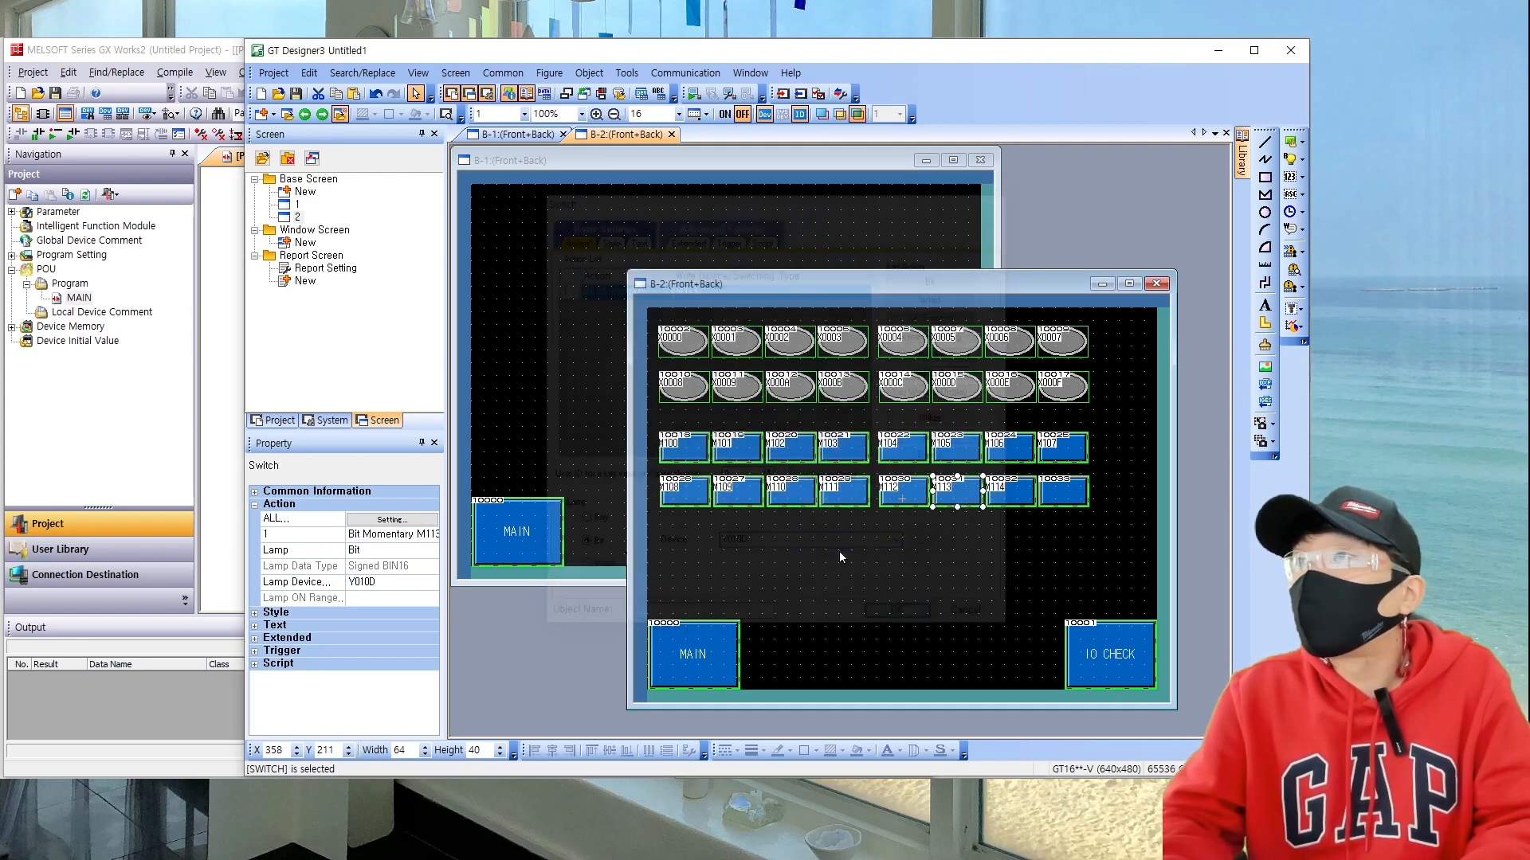
double_click(1002, 500)
double_click(818, 547)
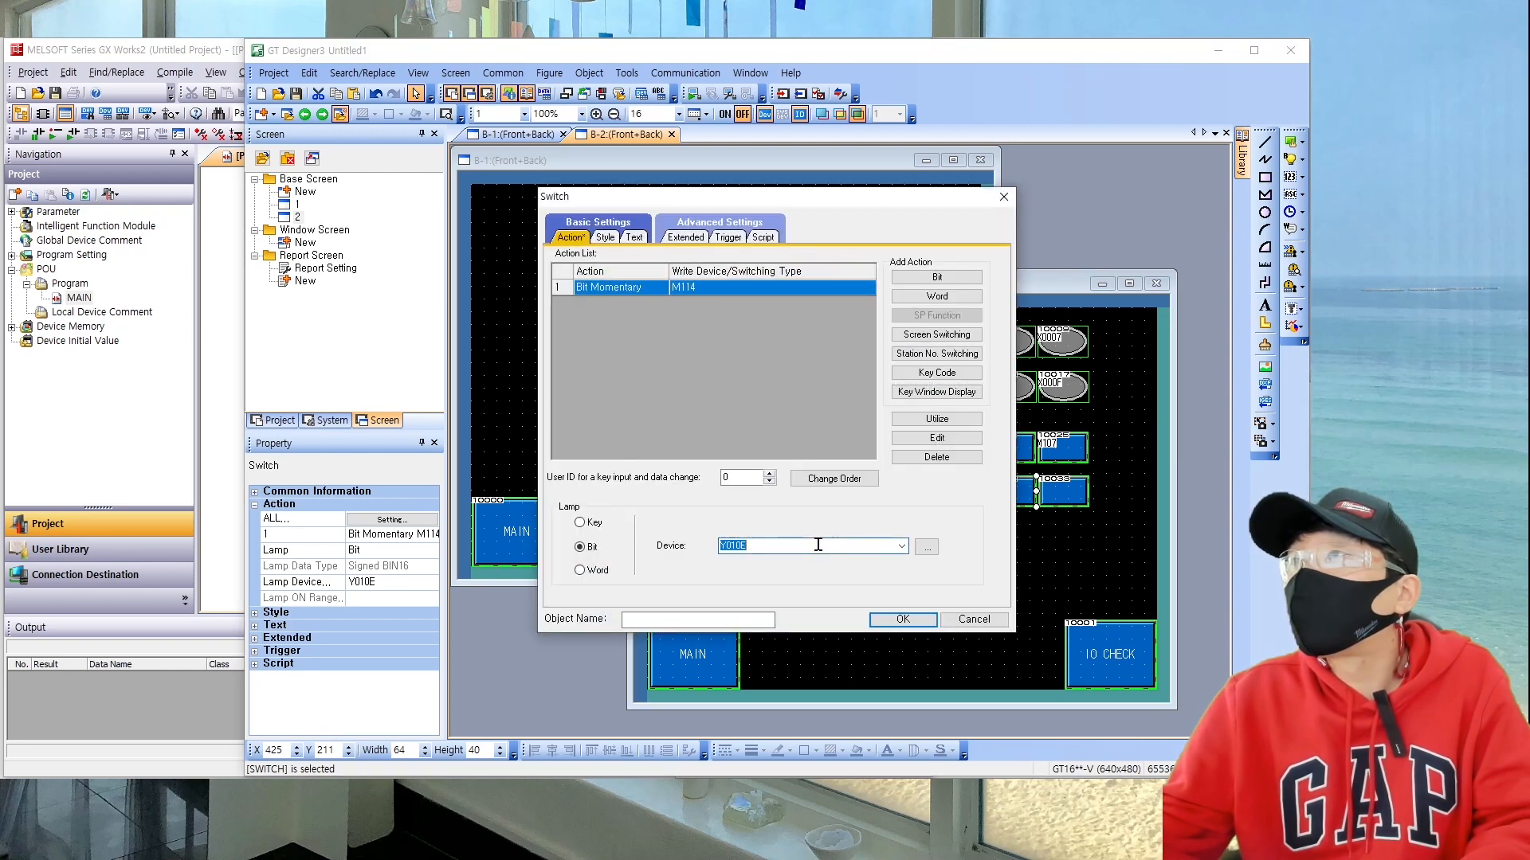
key("Return")
Step: Give the last switch of the lower row a momentary bit action on M115 and a bit lamp on Y10F
double_click(1075, 490)
left_click(936, 277)
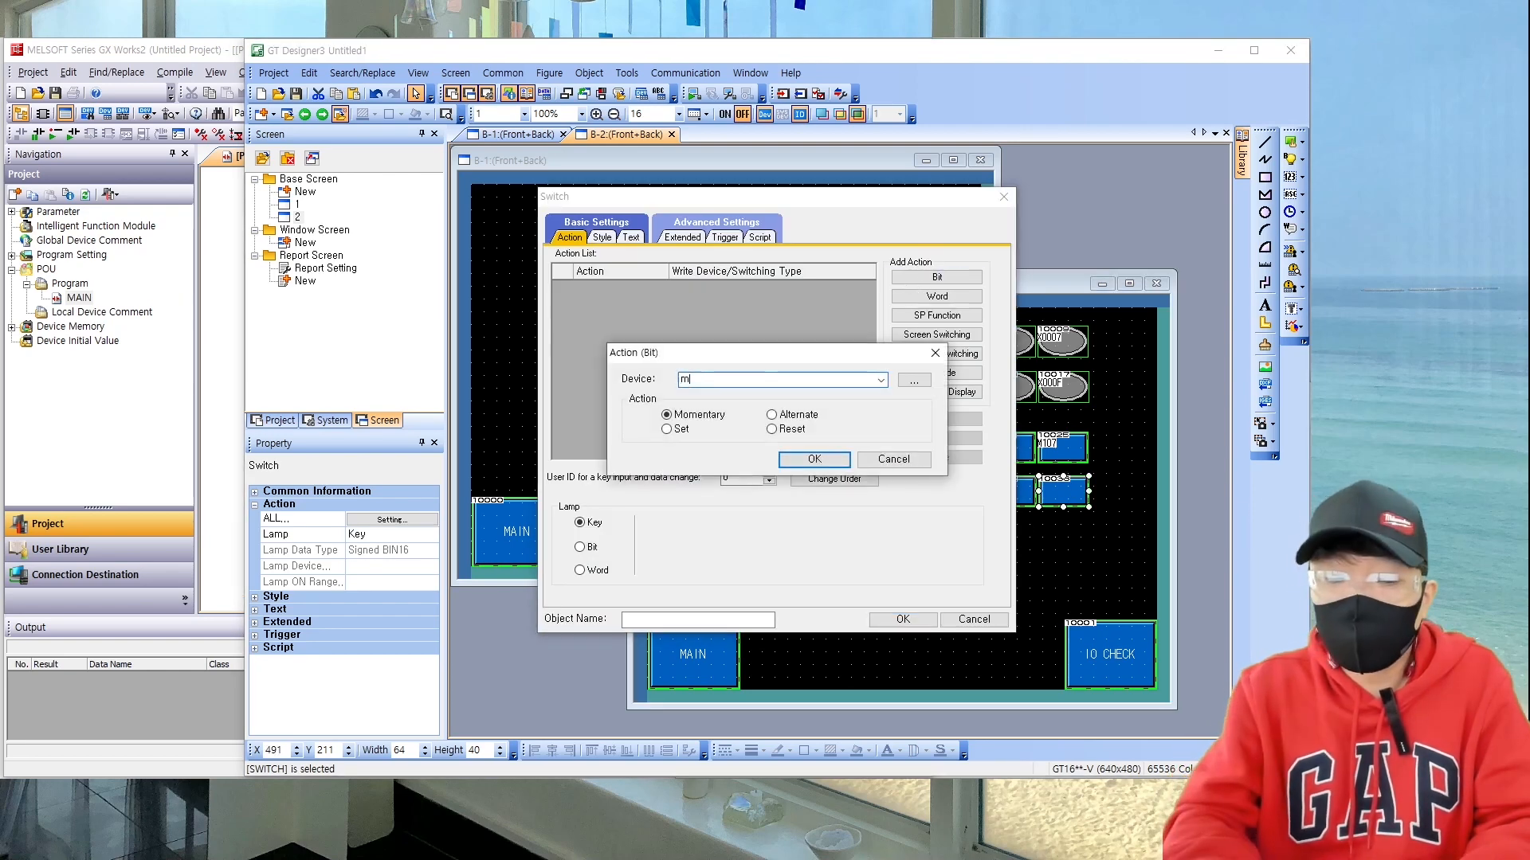
type("m115")
key("Return")
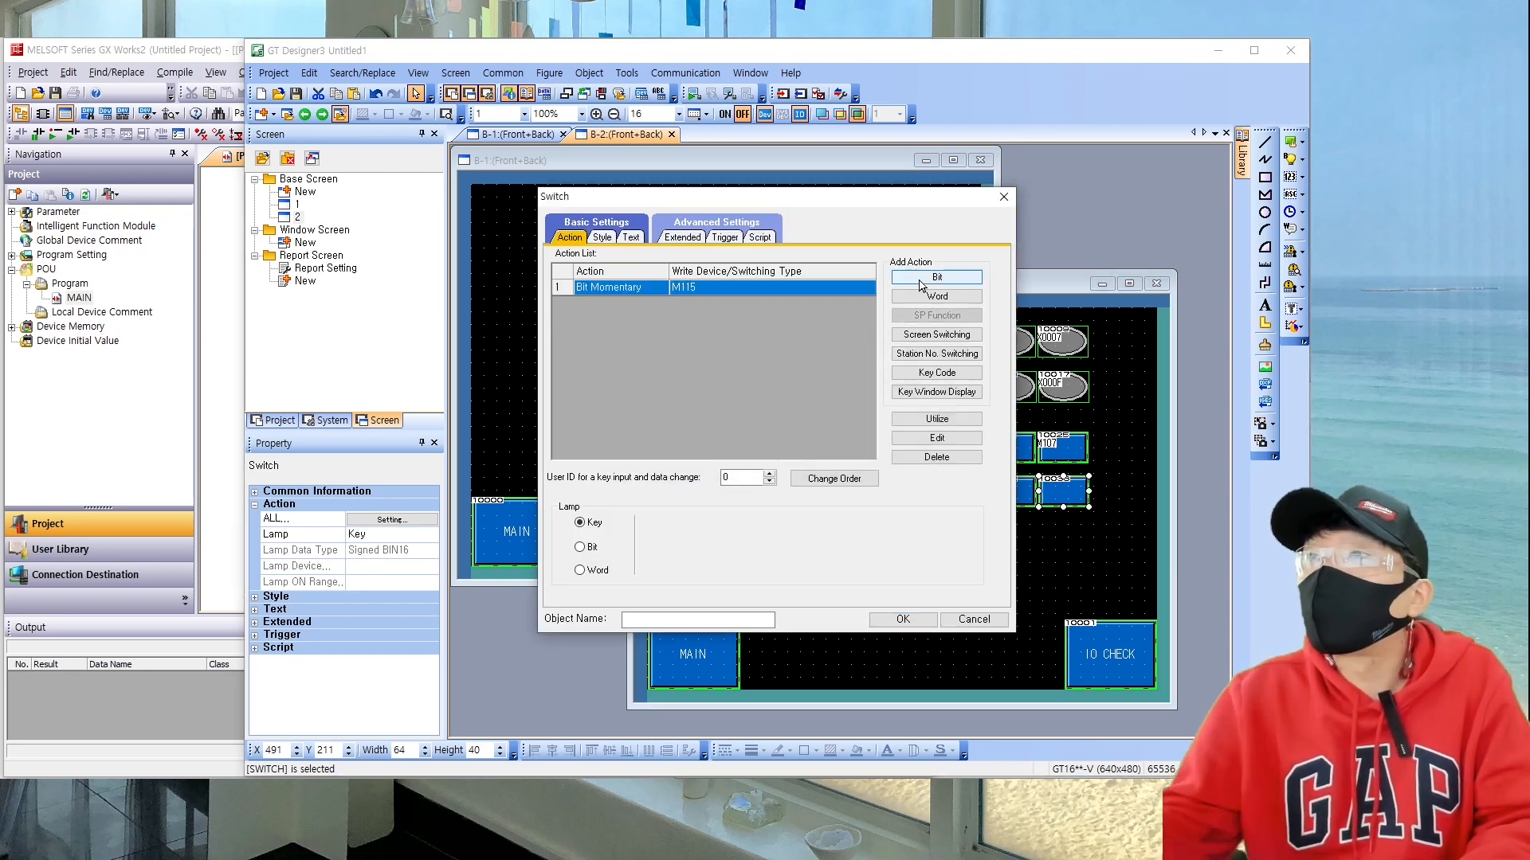
left_click(580, 546)
type("y1")
key("Return")
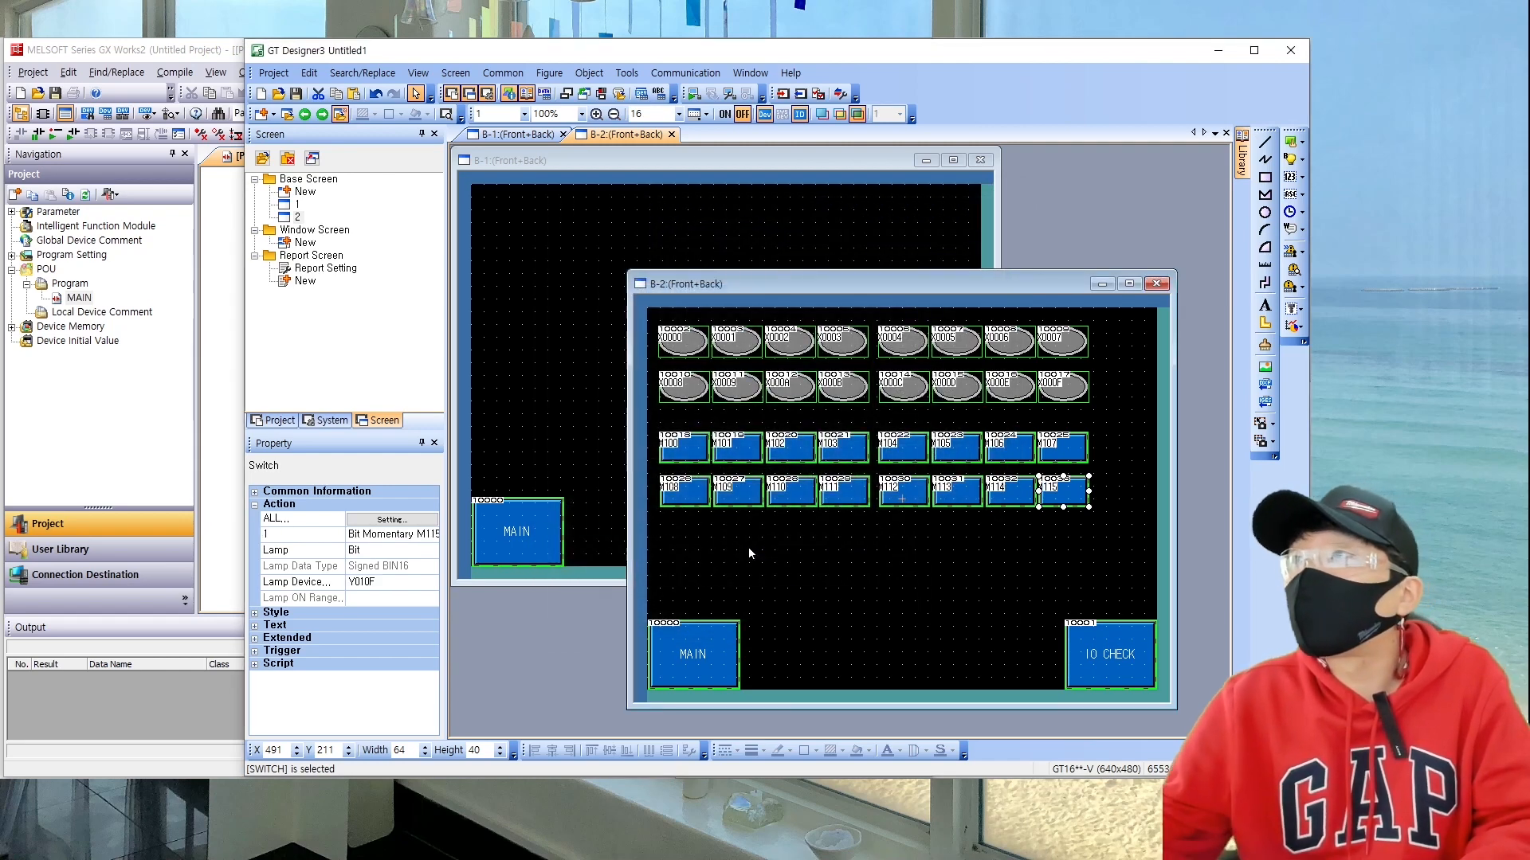
left_click(742, 547)
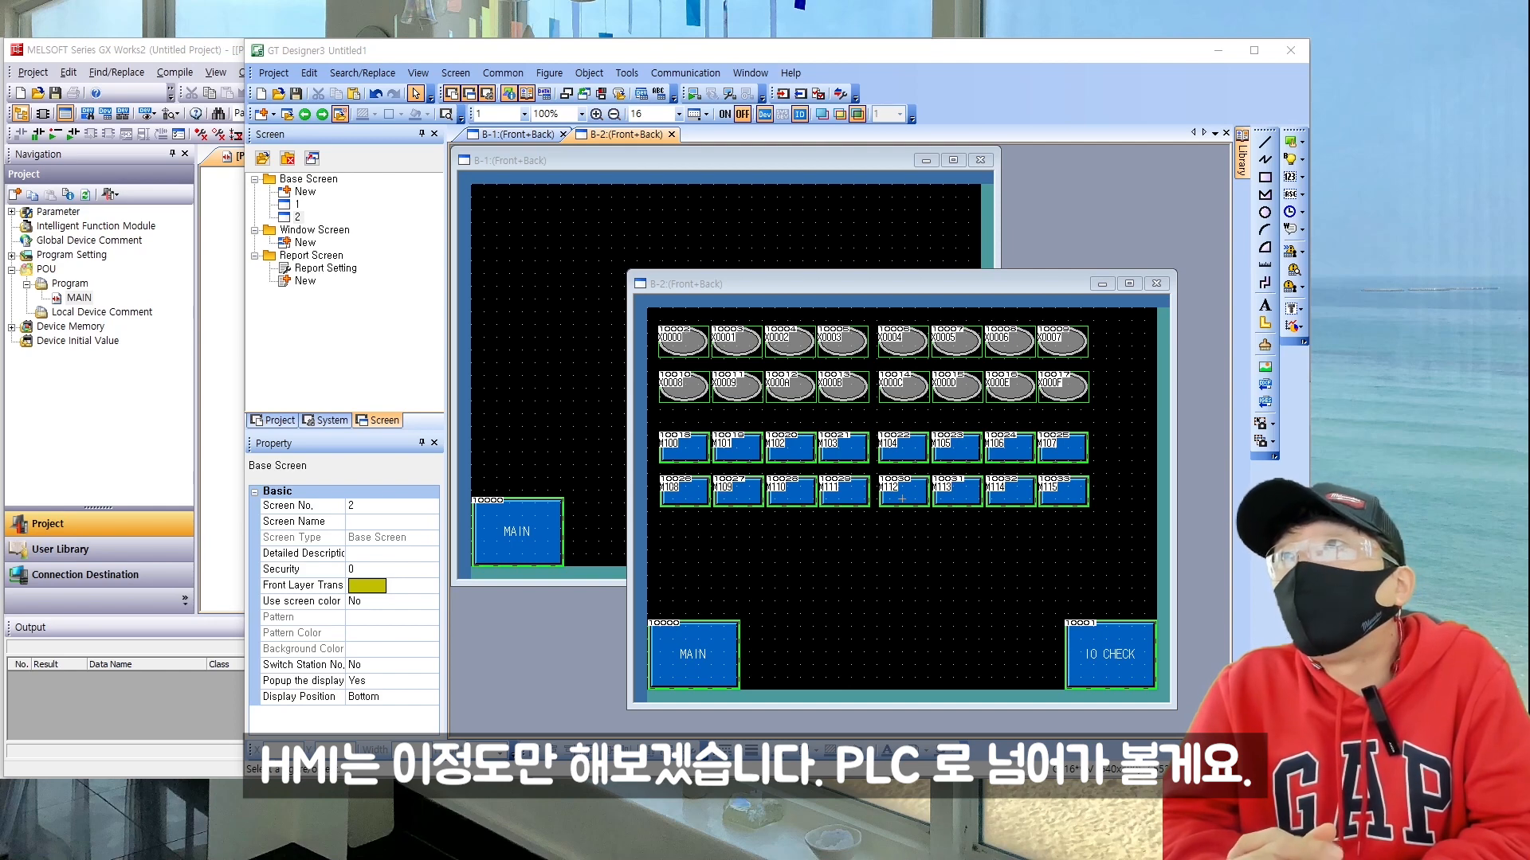
Step: Switch to GX Works2 and add a new ladder program named INPUT to the project
left_click(44, 414)
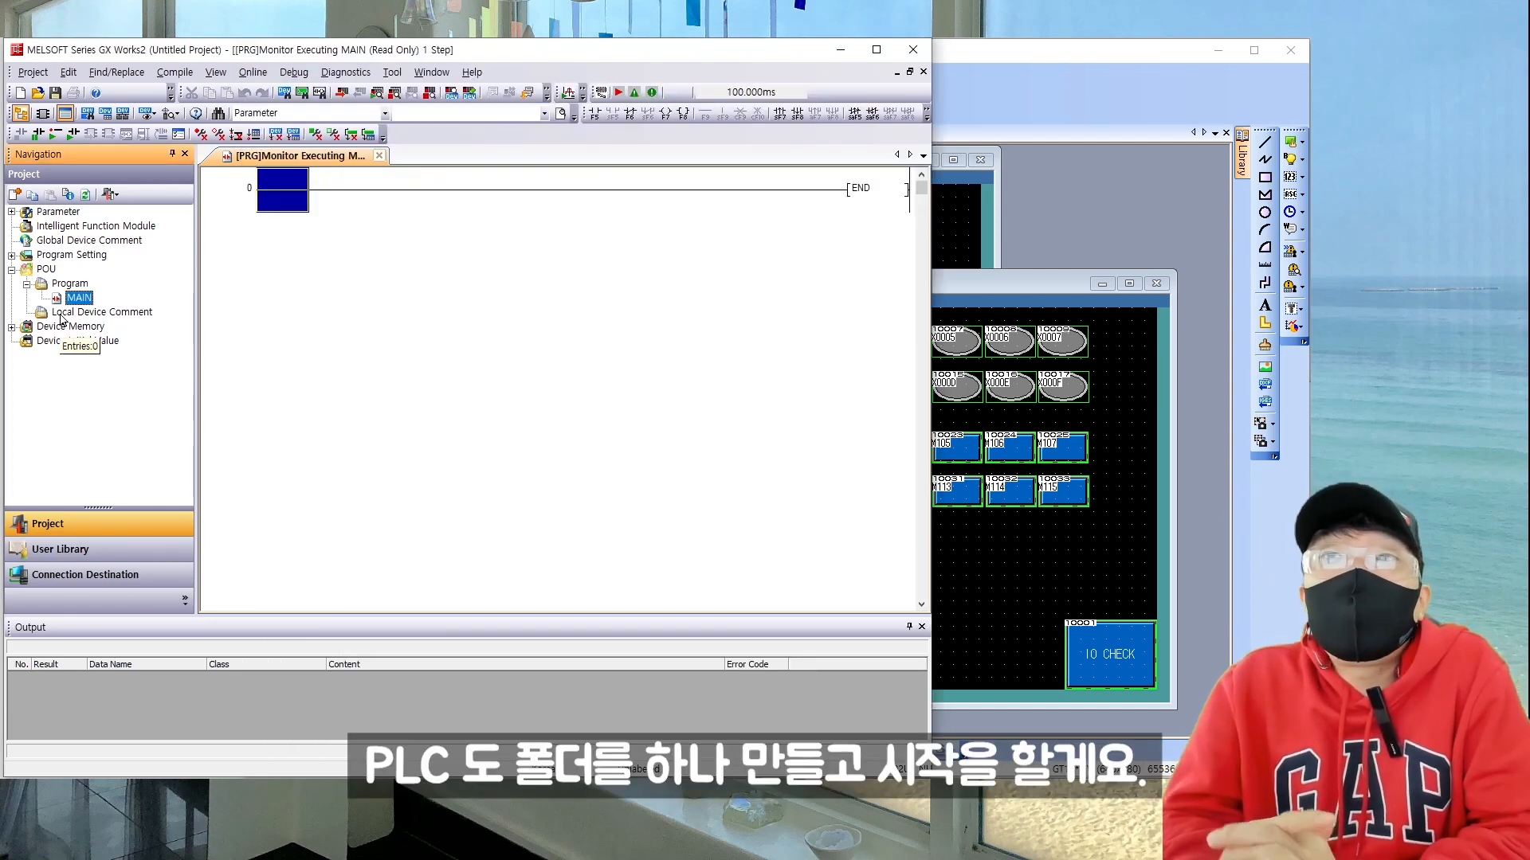
right_click(83, 285)
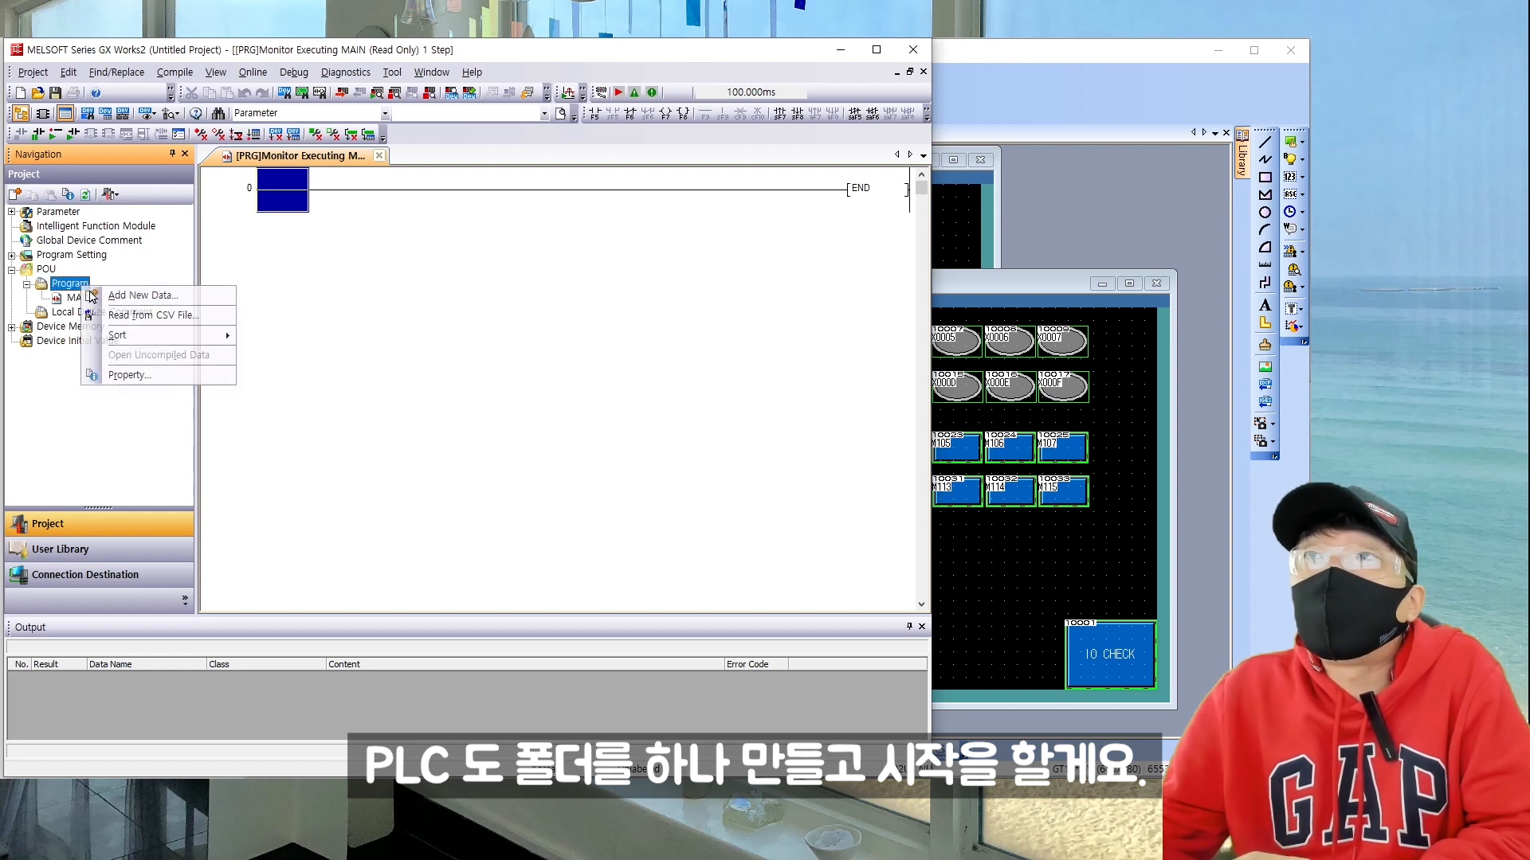
left_click(120, 295)
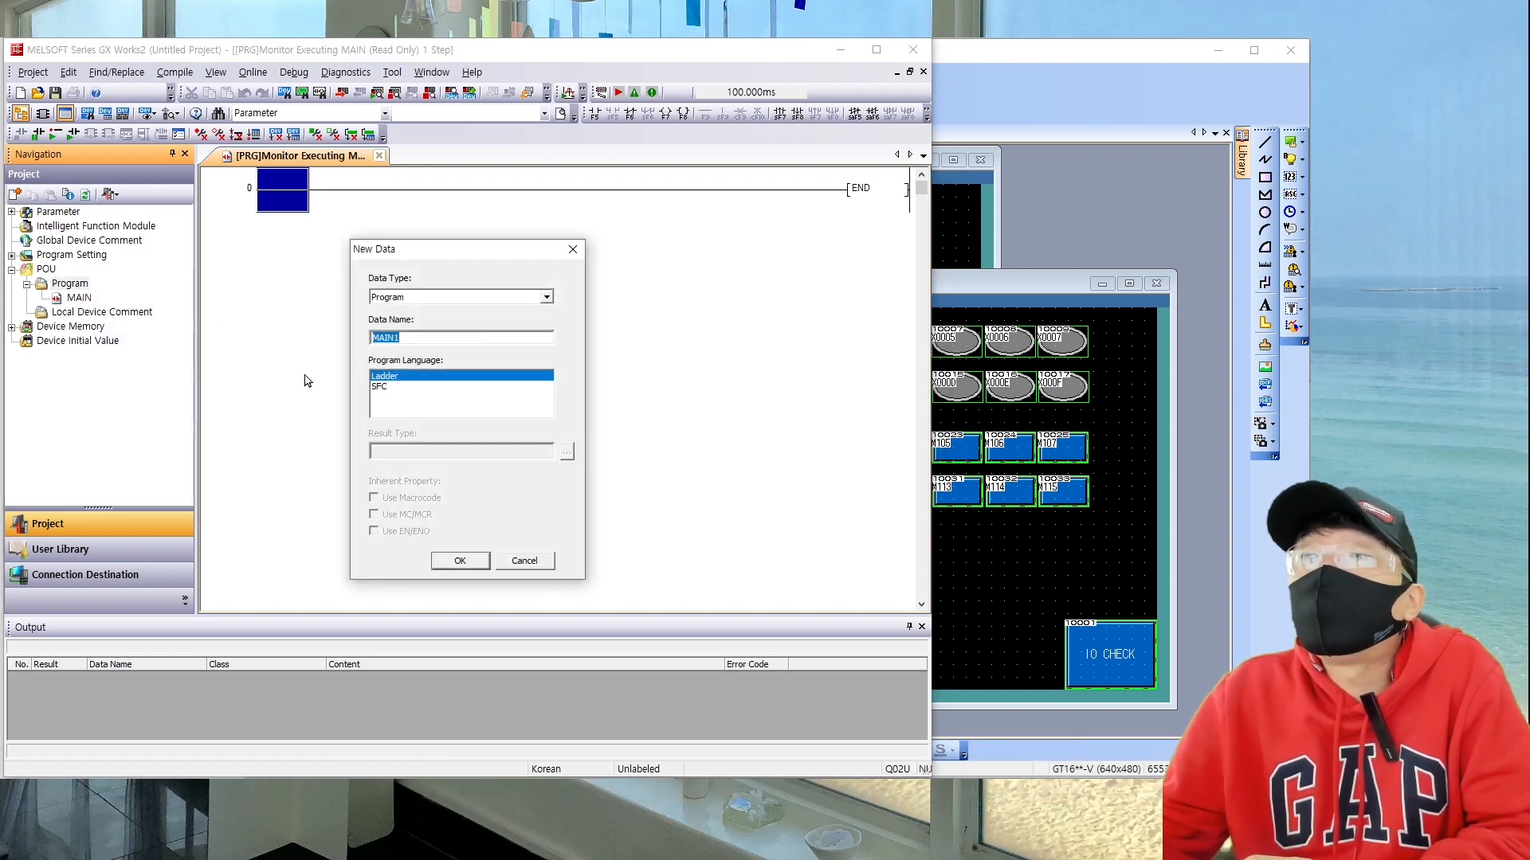
type("INPUT")
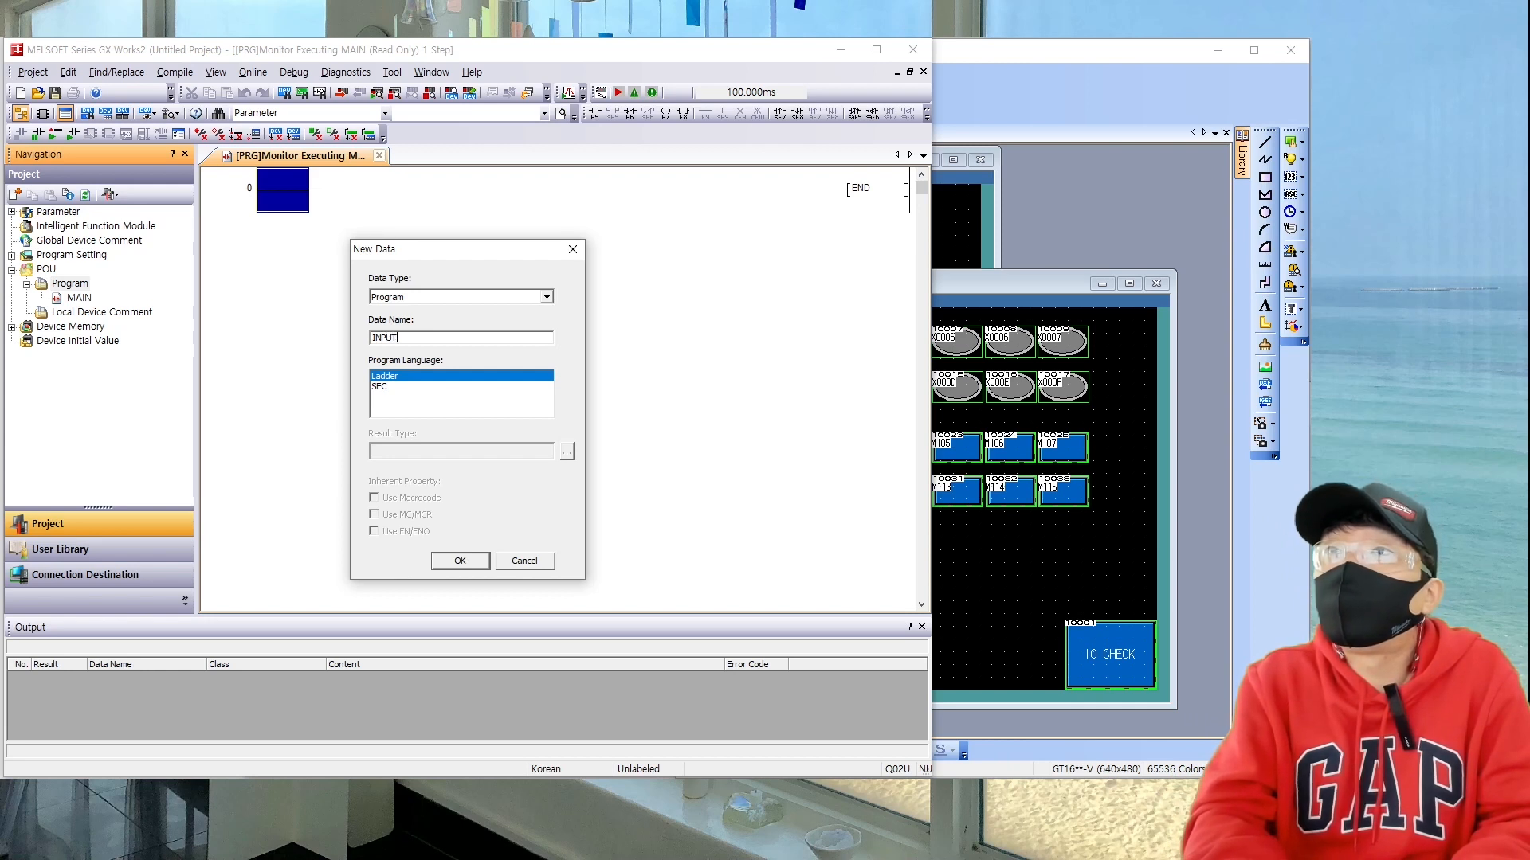
key("Return")
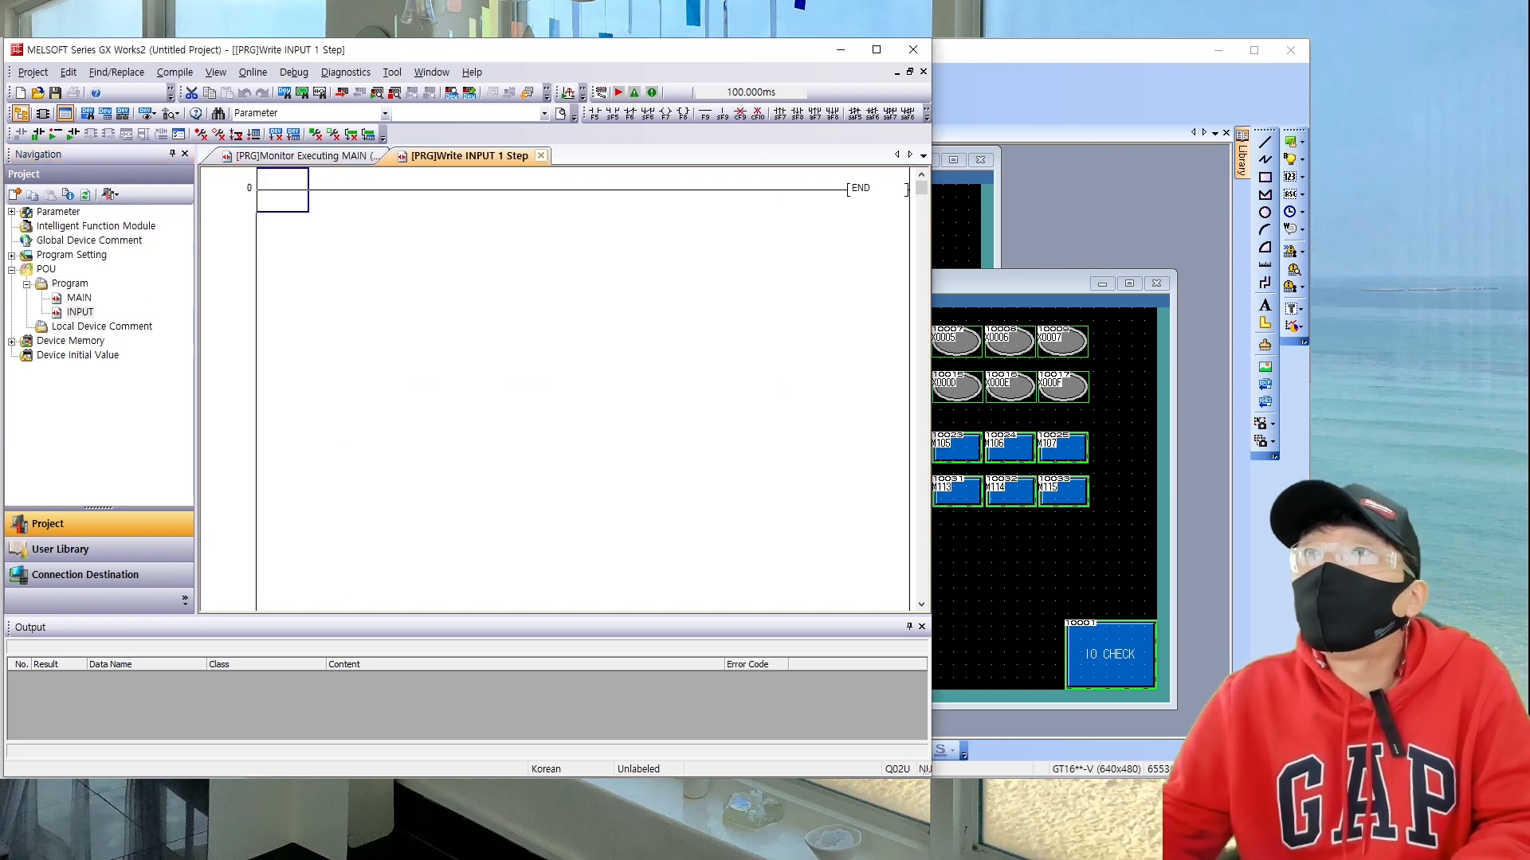
Step: Add another ladder program named OUTPUT to the project
left_click(82, 287)
right_click(82, 290)
left_click(124, 297)
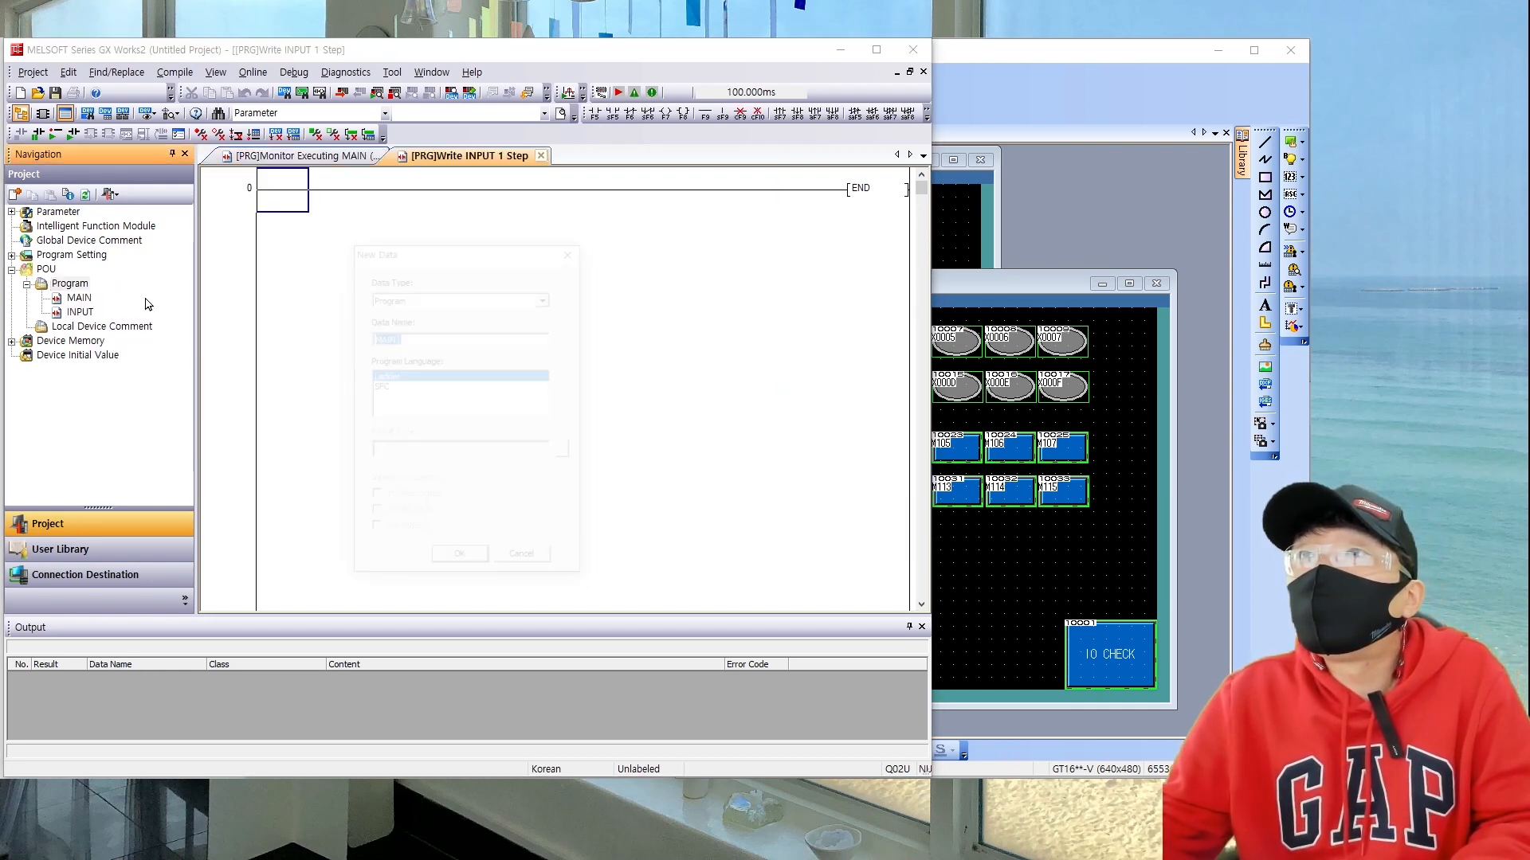
type("OUTPUT")
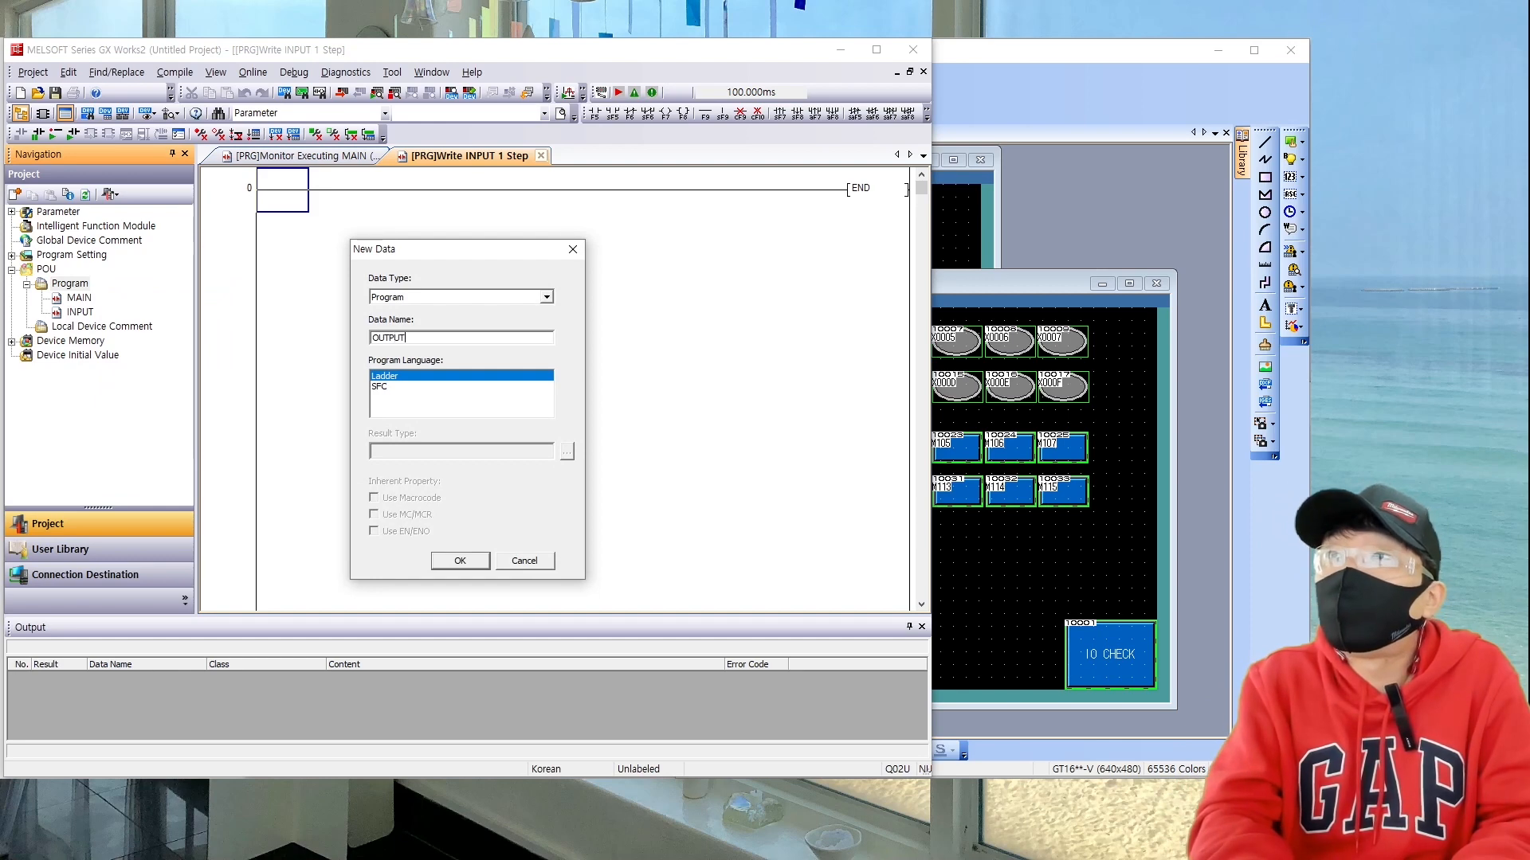
key("Return")
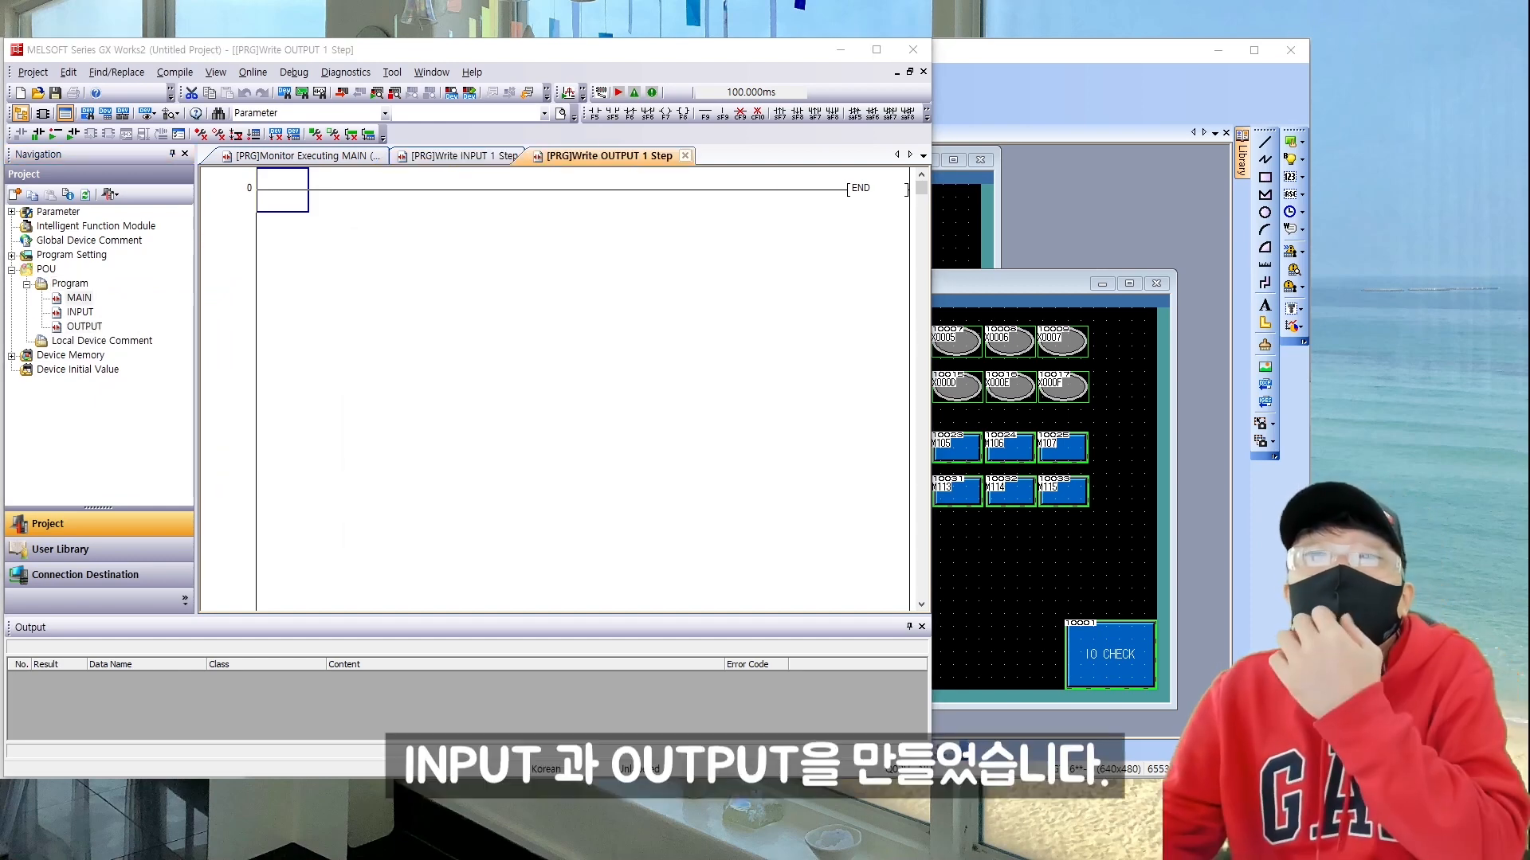
left_click(92, 327)
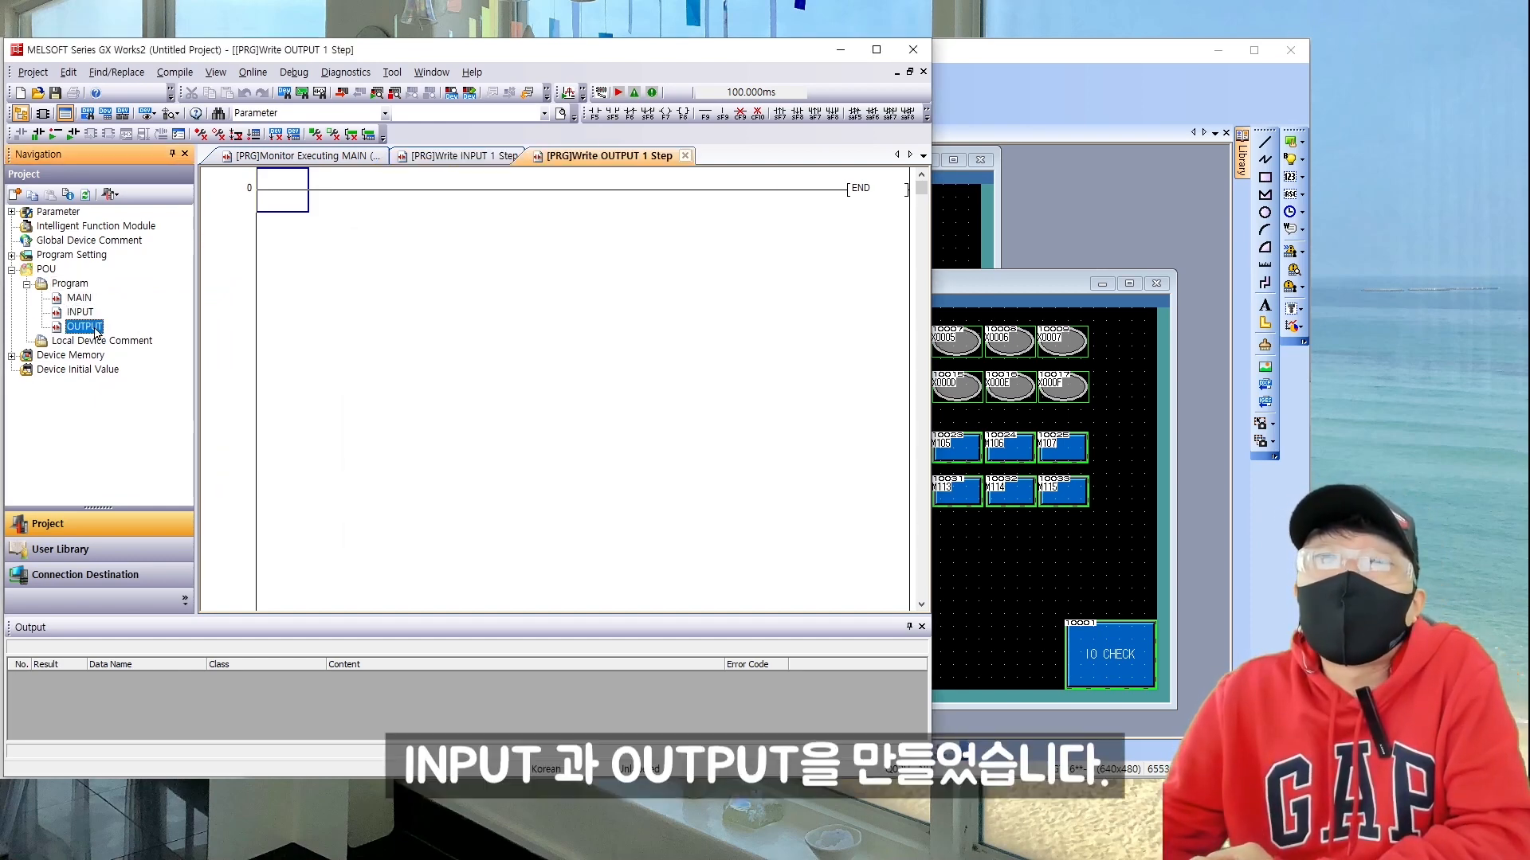
left_click(91, 315)
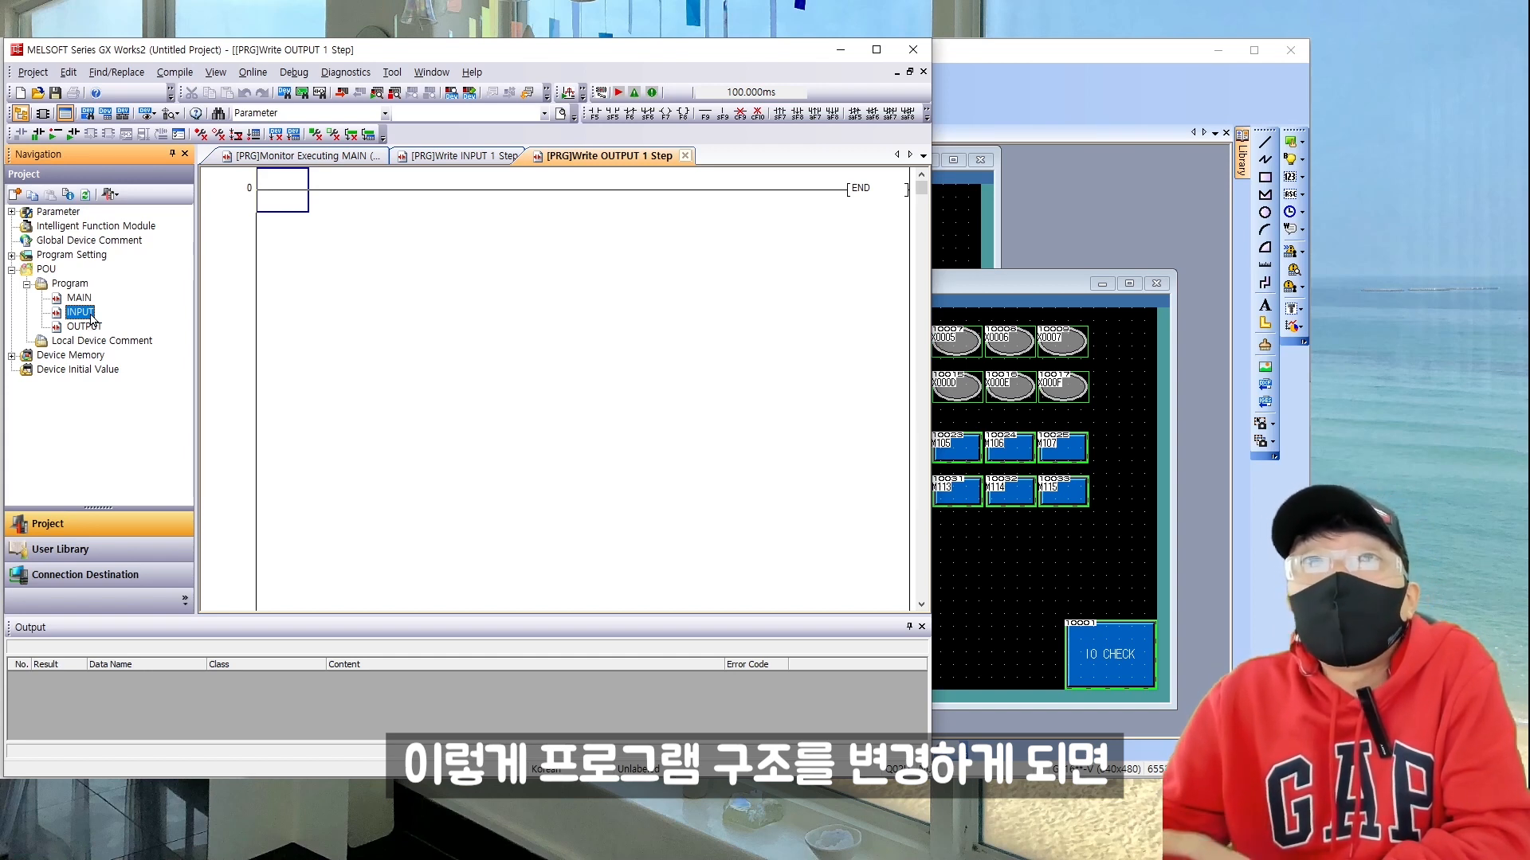
Step: Register the MAIN, INPUT and OUTPUT programs as scan programs in the program settings and collapse their entries
double_click(70, 257)
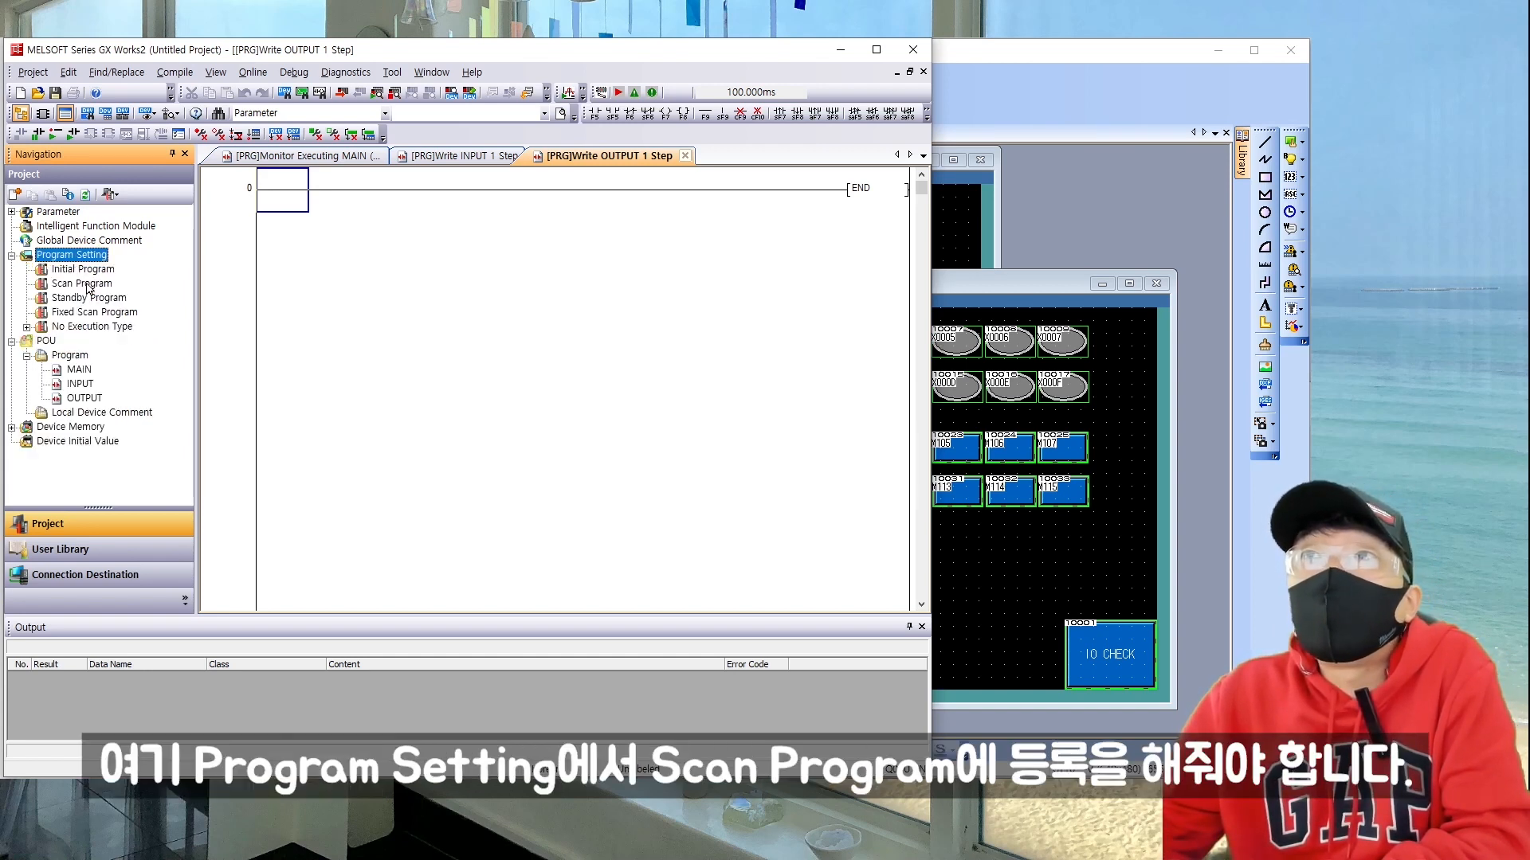
left_click(91, 287)
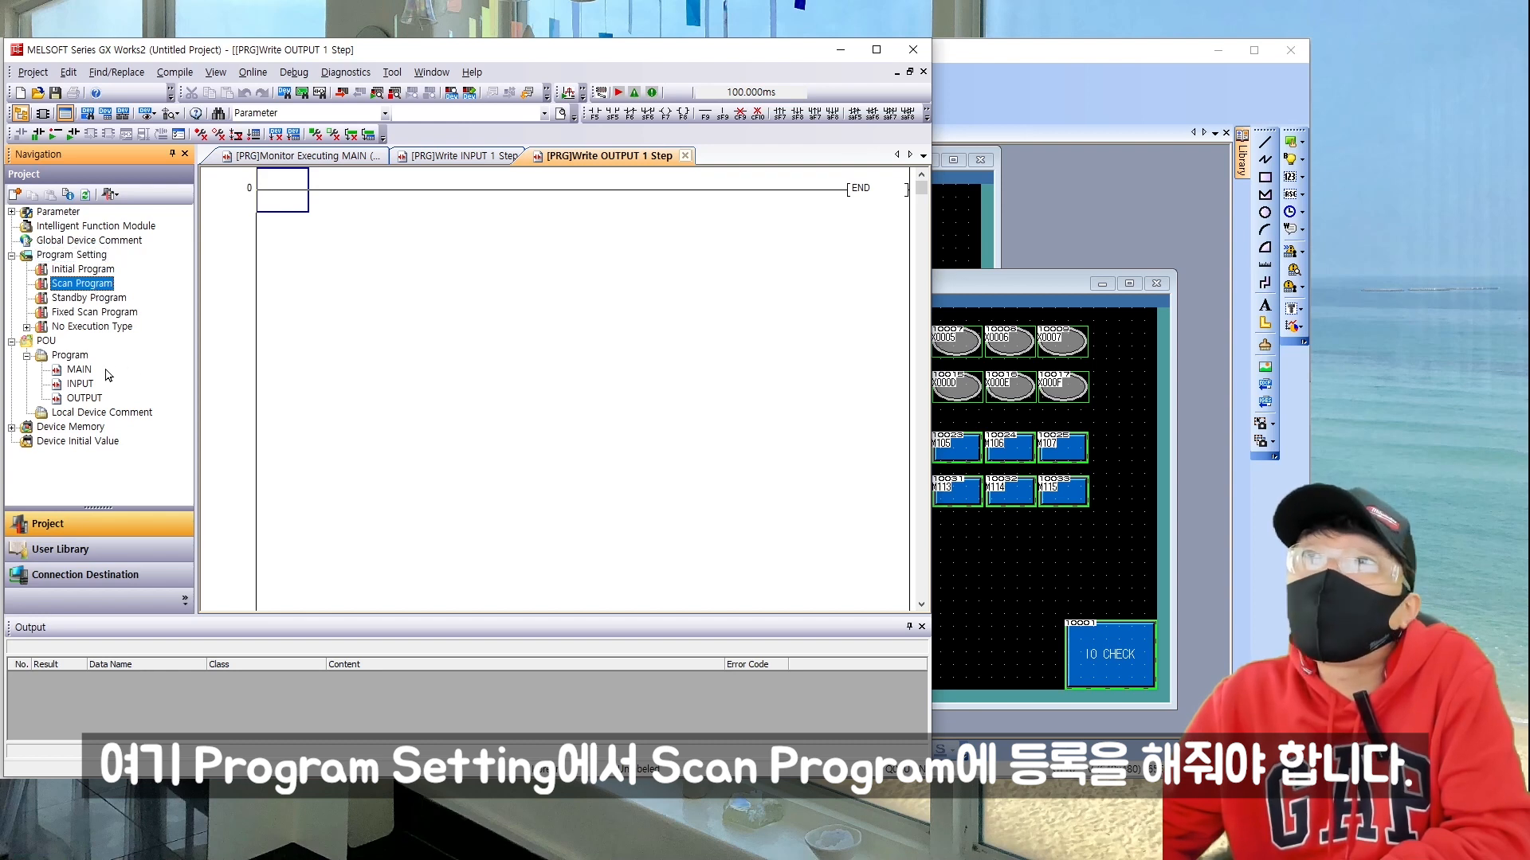
left_click_drag(80, 374, 82, 284)
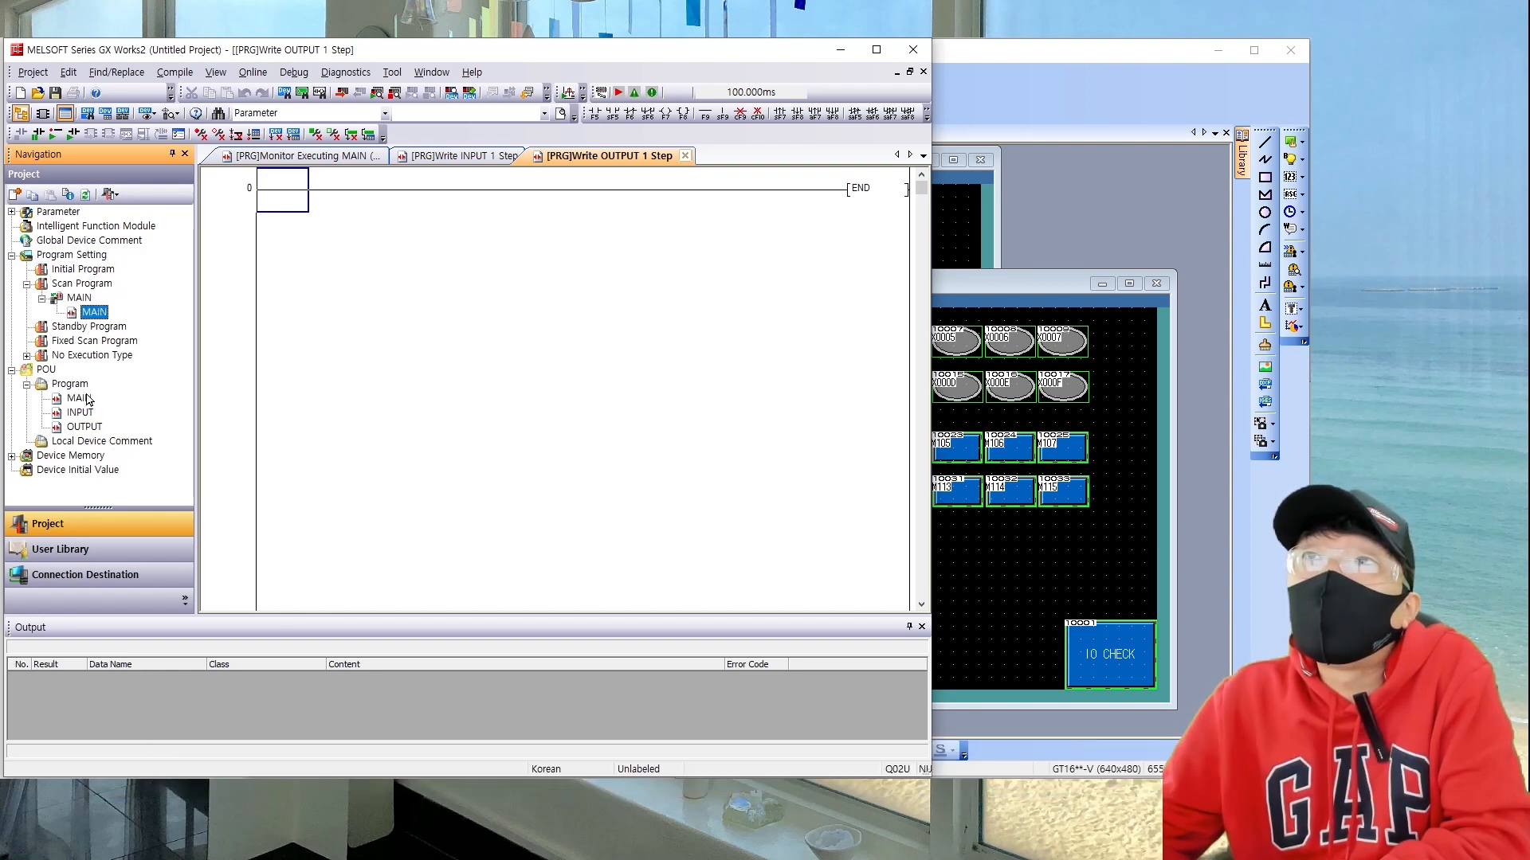
left_click_drag(80, 415, 80, 287)
left_click_drag(83, 455, 33, 294)
left_click(27, 283)
left_click(26, 283)
left_click(42, 298)
left_click(41, 313)
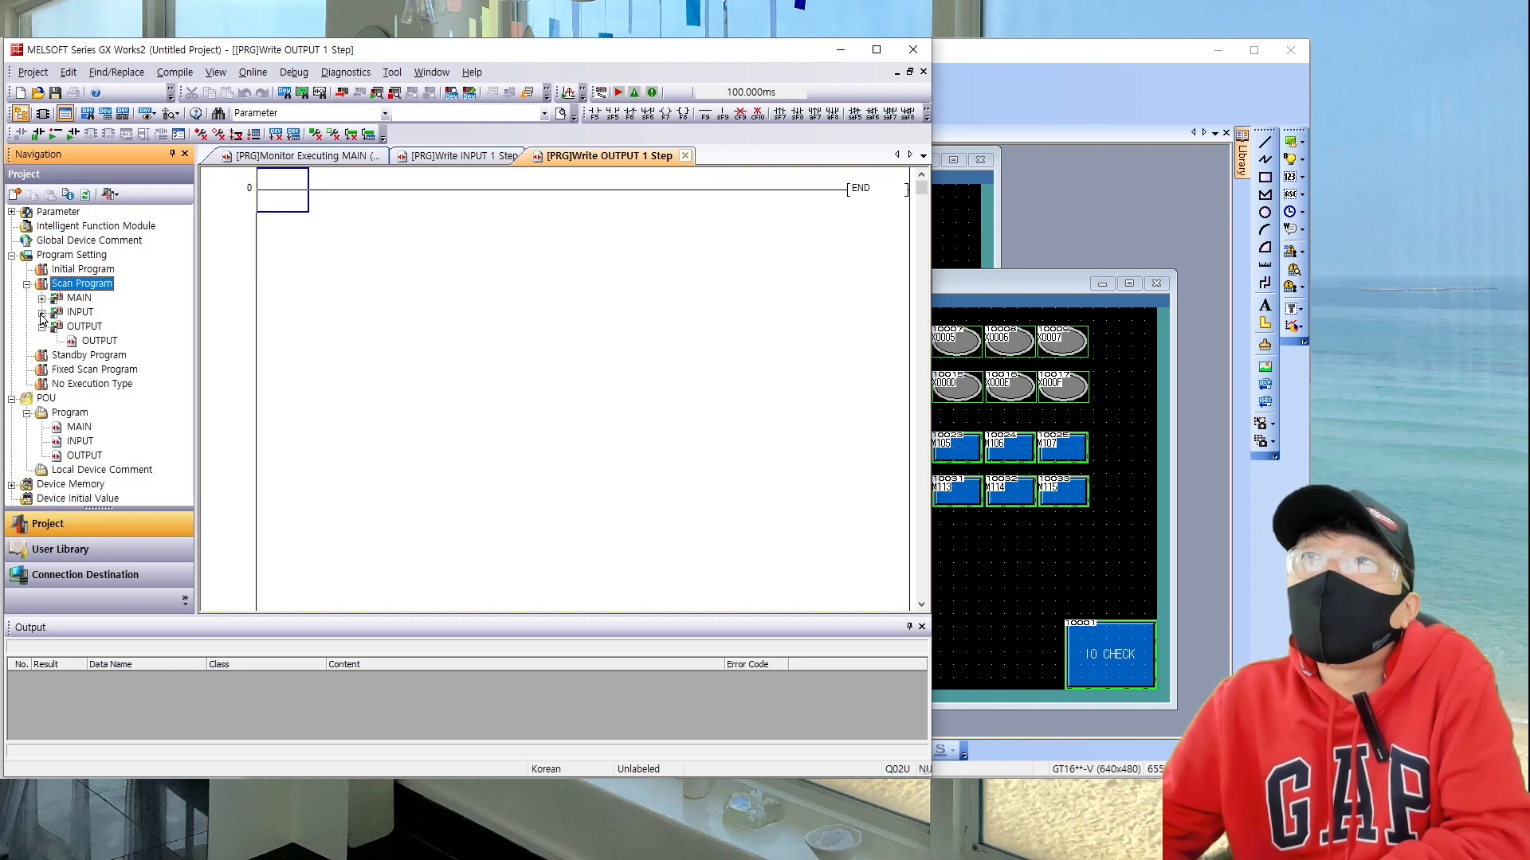
Step: Collapse the OUTPUT entry under the scan programs and open the INPUT program's ladder for editing
left_click(42, 326)
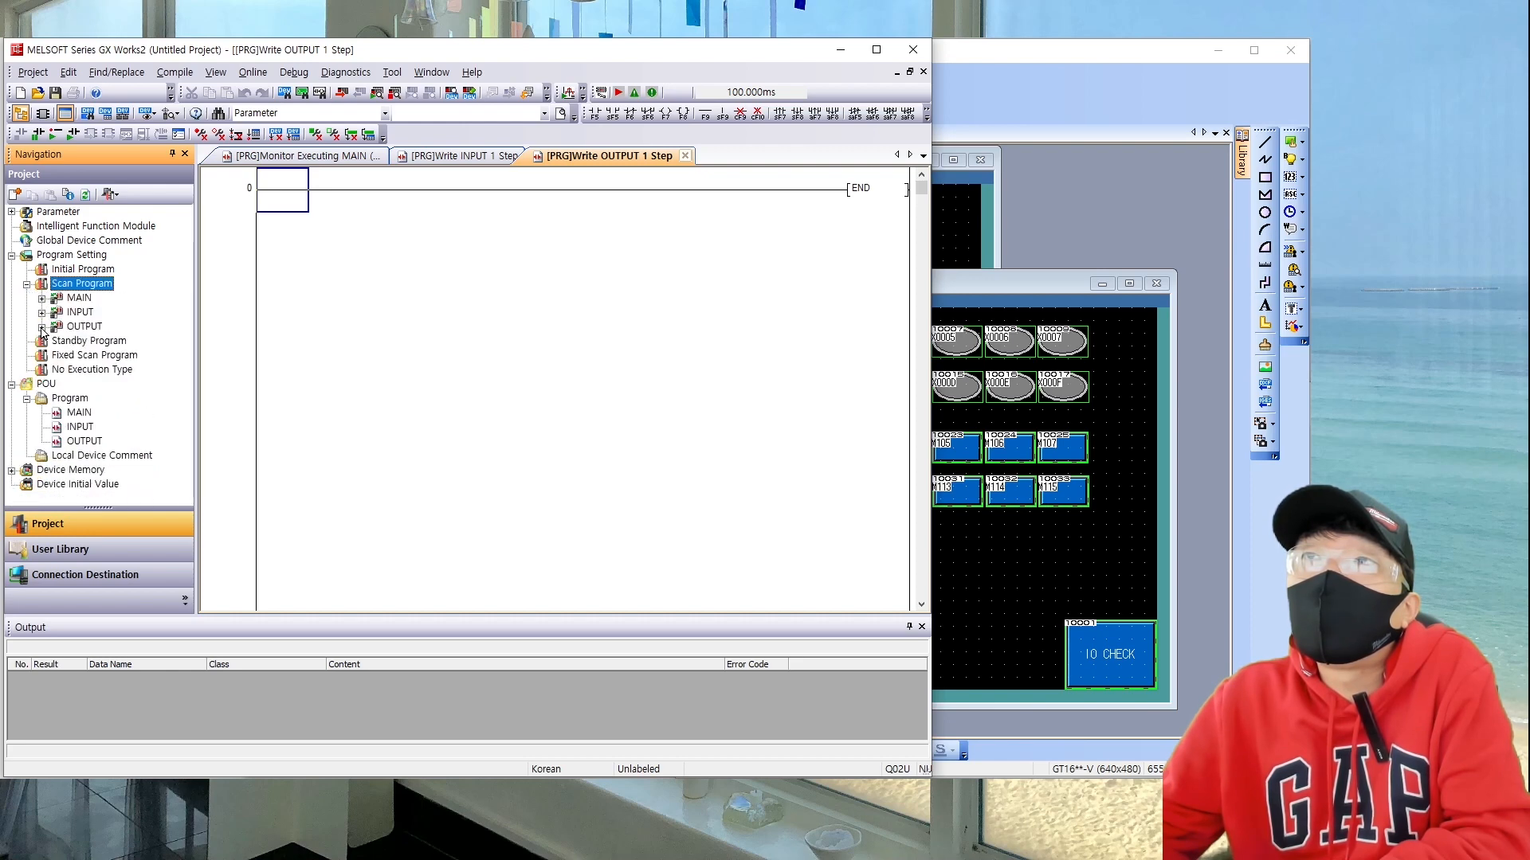
left_click(86, 415)
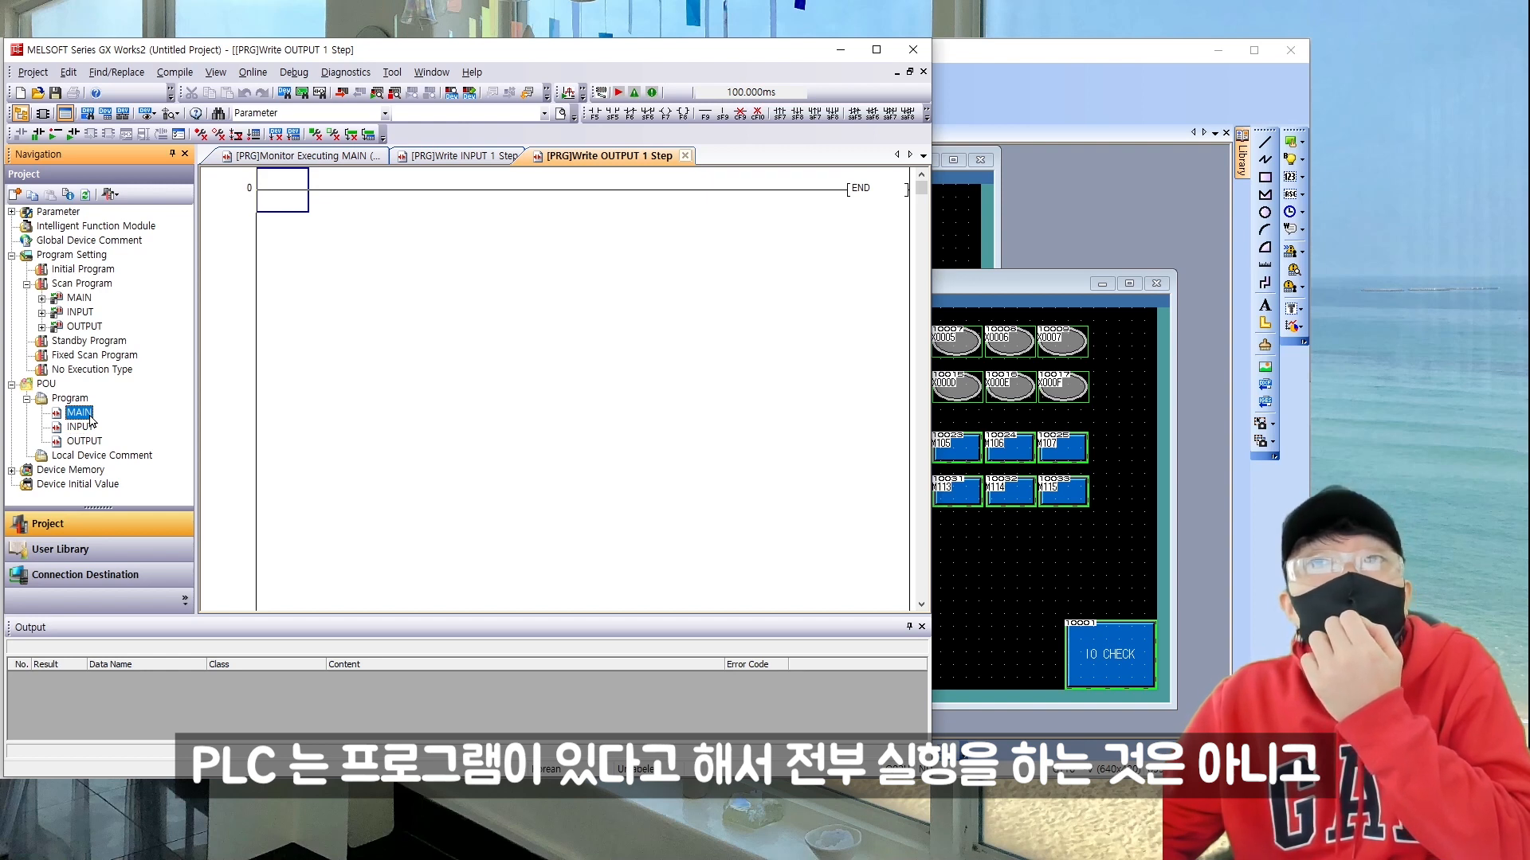
left_click(83, 299)
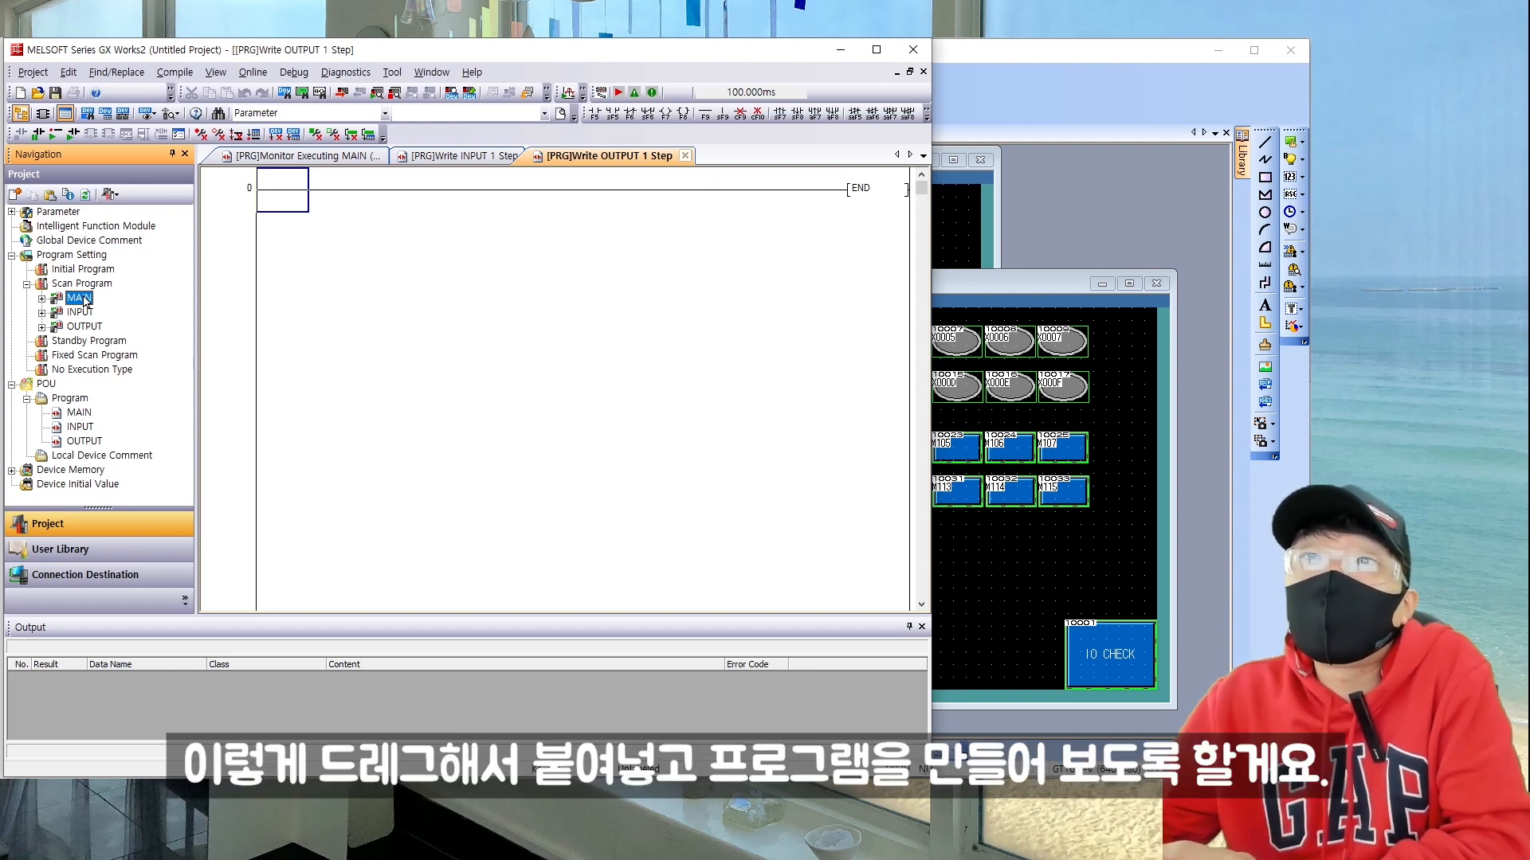
double_click(79, 428)
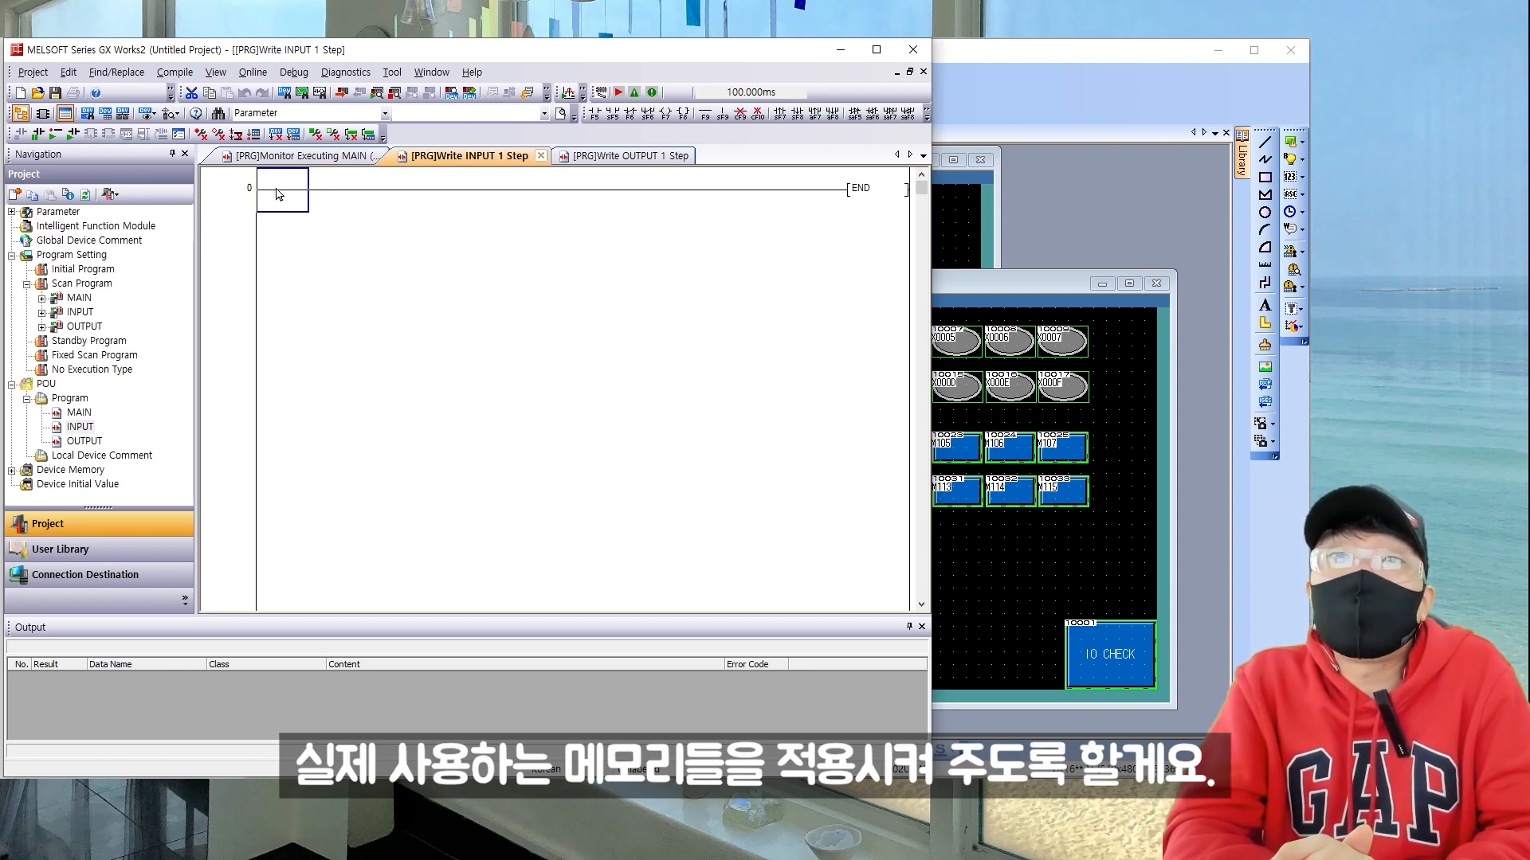
left_click(80, 311)
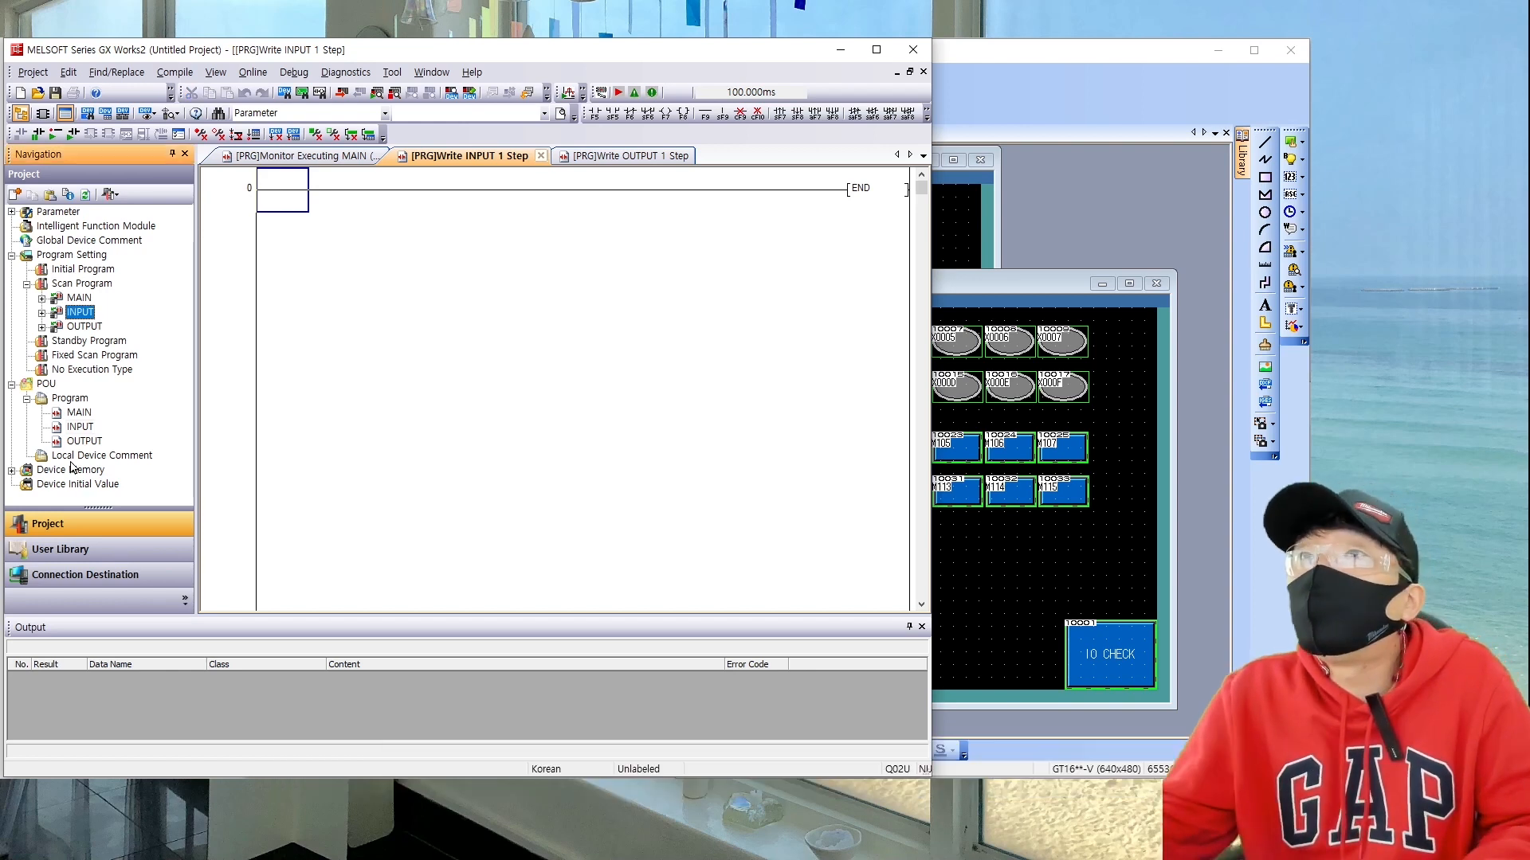
double_click(79, 428)
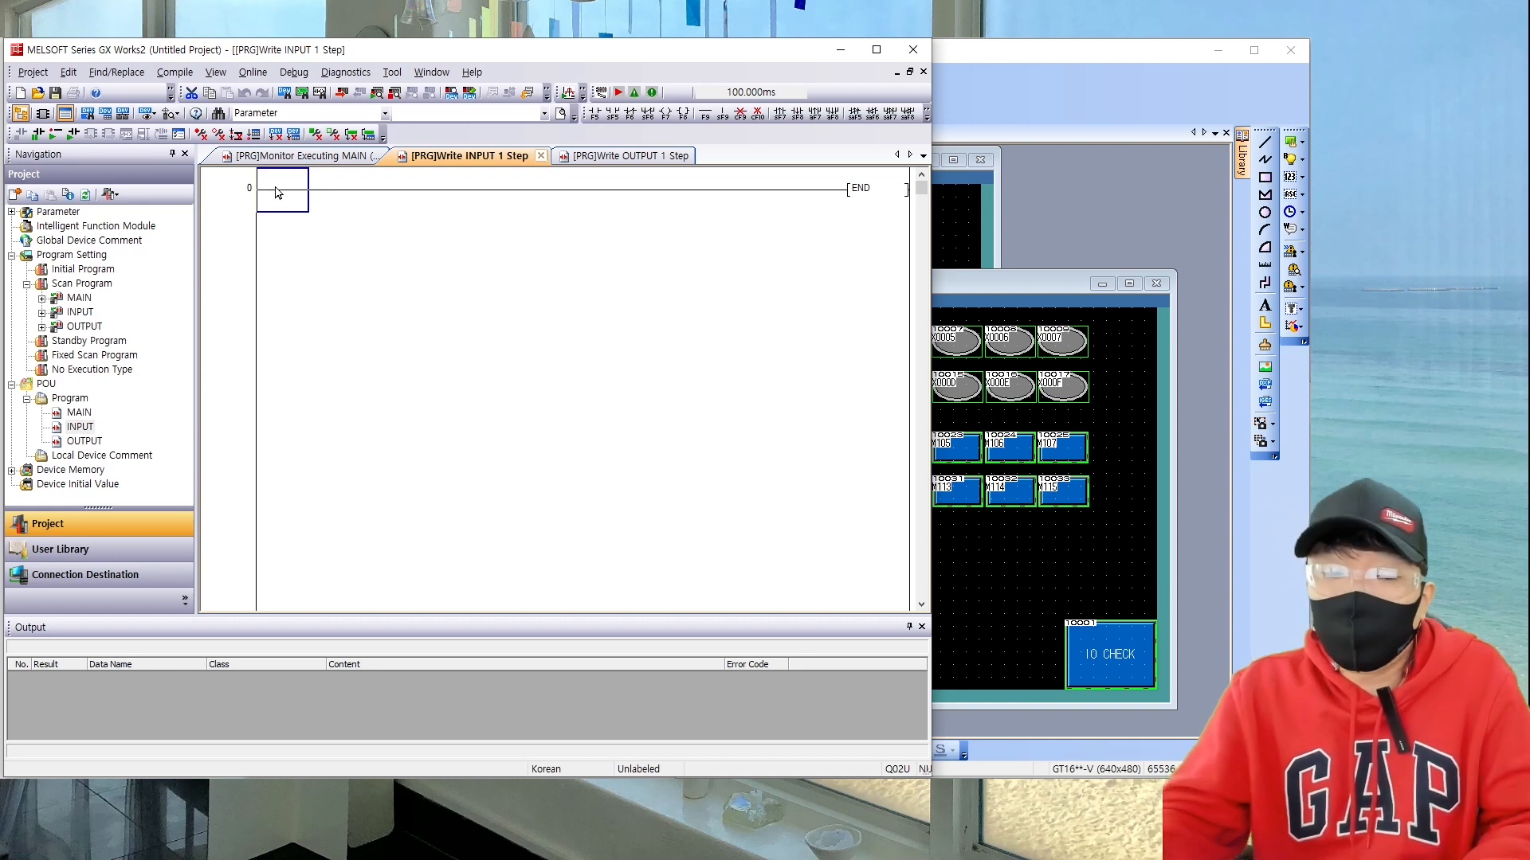
Step: Add a rung to the INPUT program with a normally open contact X0 driving coil M0
key("F5")
type("X0")
key("Return")
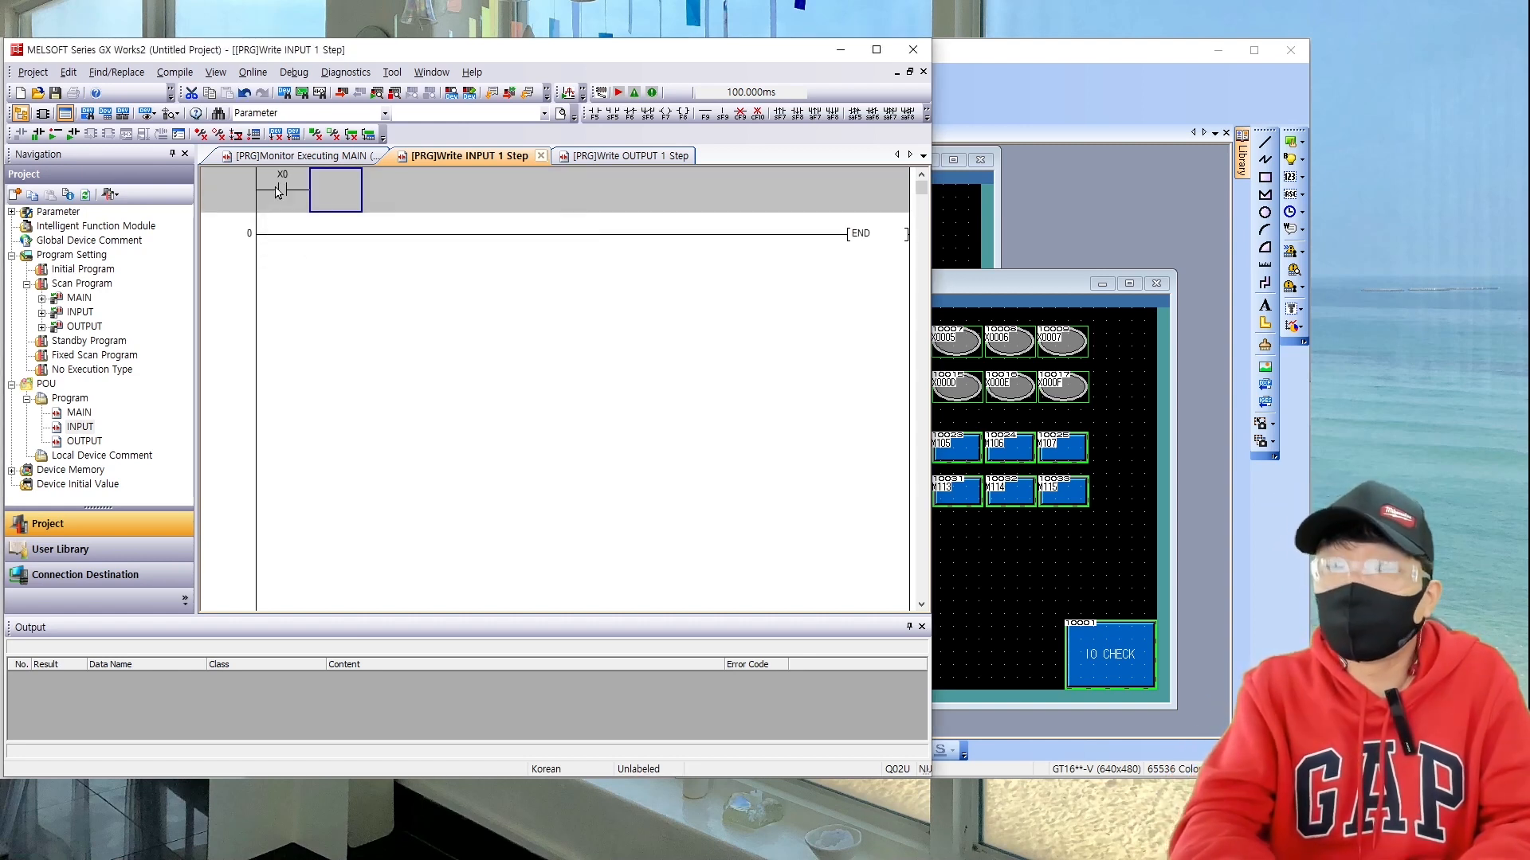
key("F7")
type("M0")
key("Return")
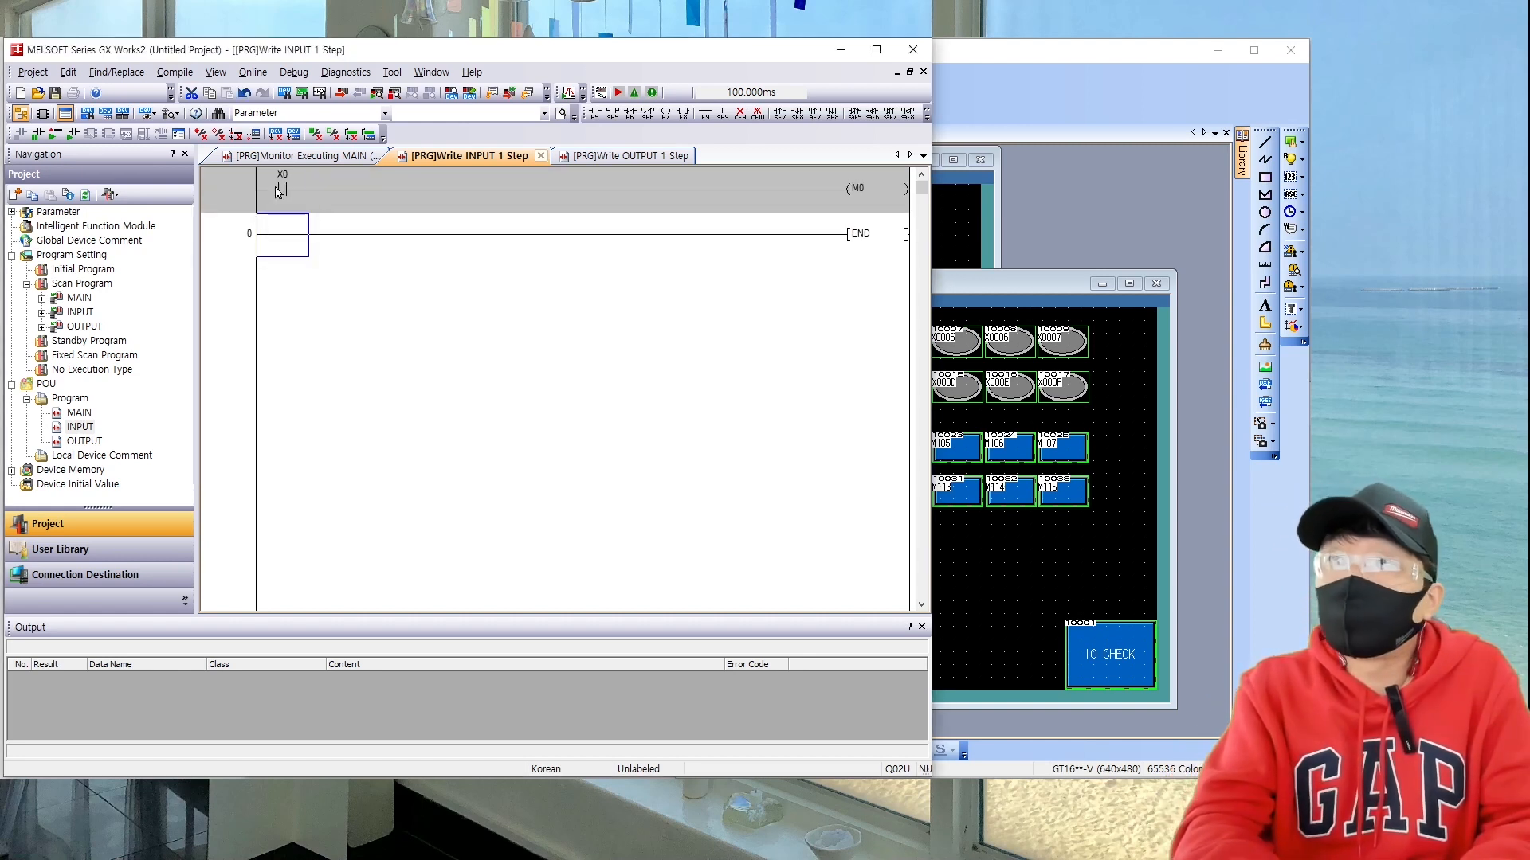
Step: Add a second INPUT rung with a normally open contact X1 driving coil M1
key("F5")
type("X1")
key("Return")
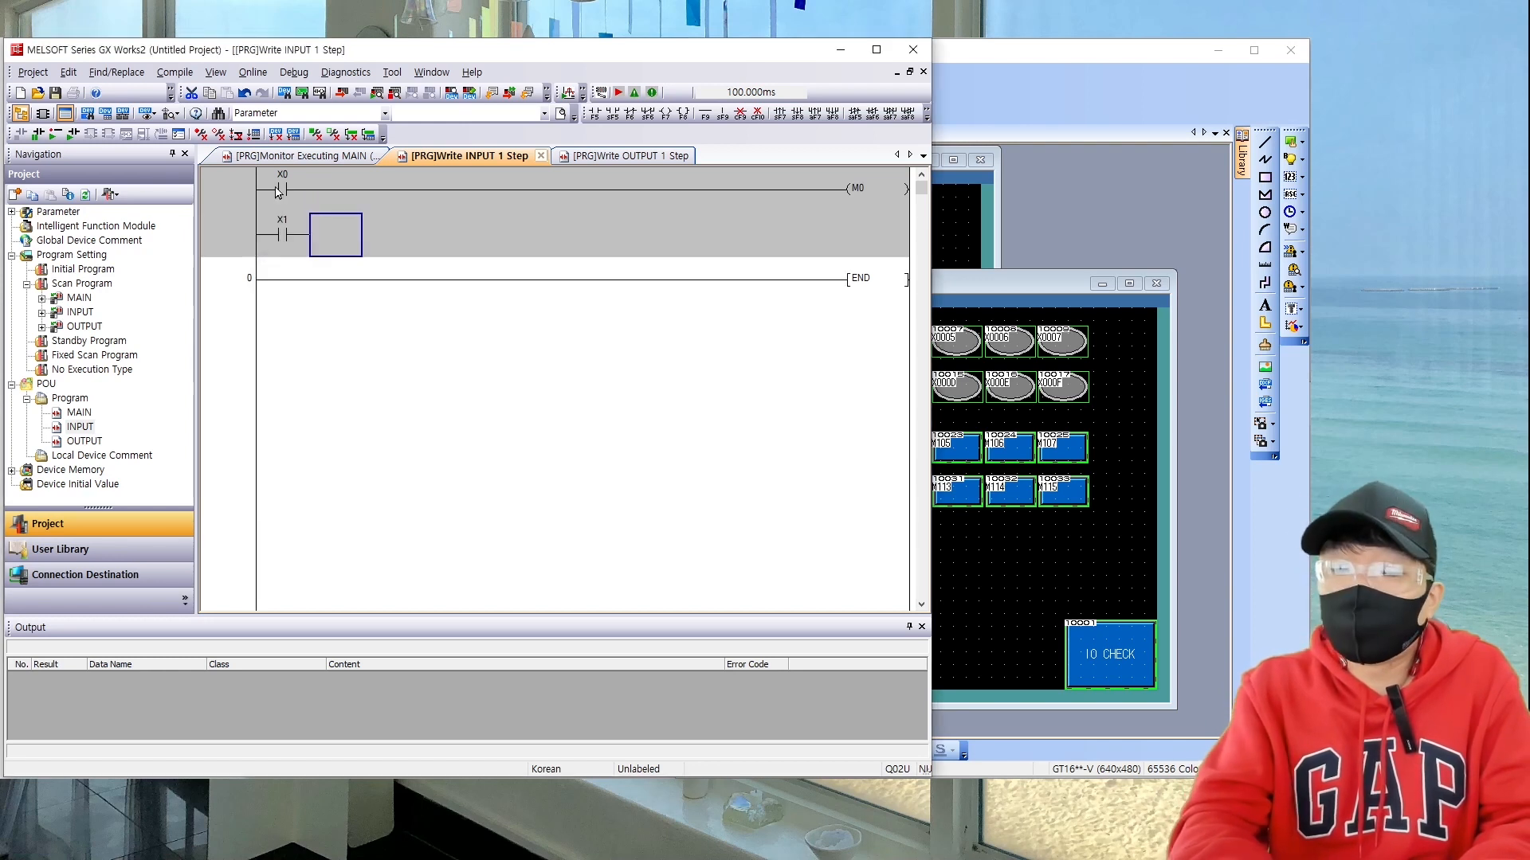
key("F7")
type("M1")
key("Return")
Step: Add a rung below the M1 coil with a normally open contact X2 driving coil M2
key("F5")
type("x2")
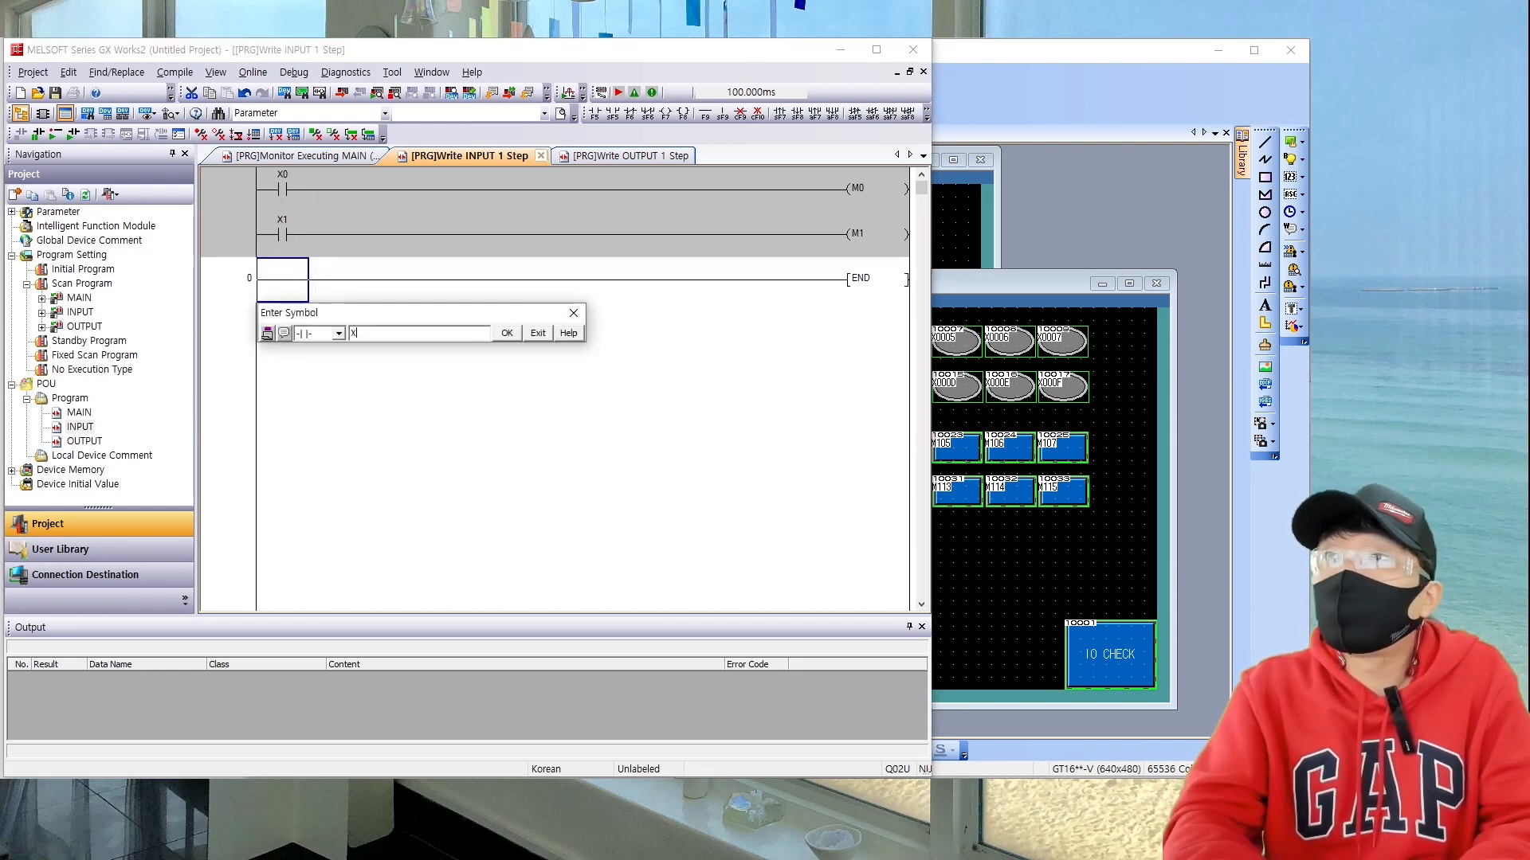
key("Return")
key("F7")
type("m2")
key("Return")
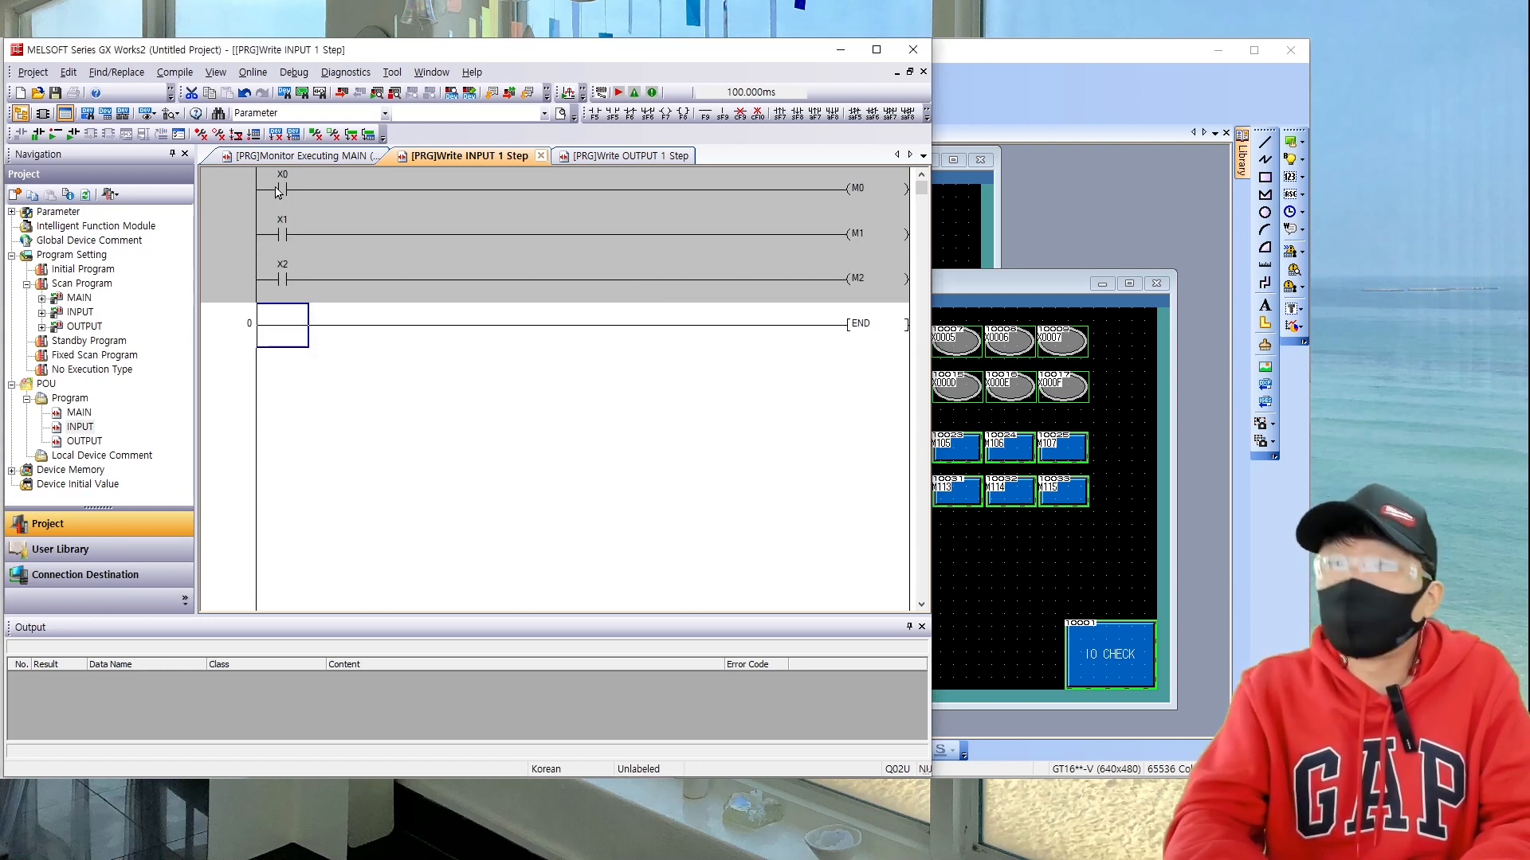
Step: Add a rung below the M2 coil with a normally open contact X3 driving coil M3
key("F5")
type("m3x3")
key("Return")
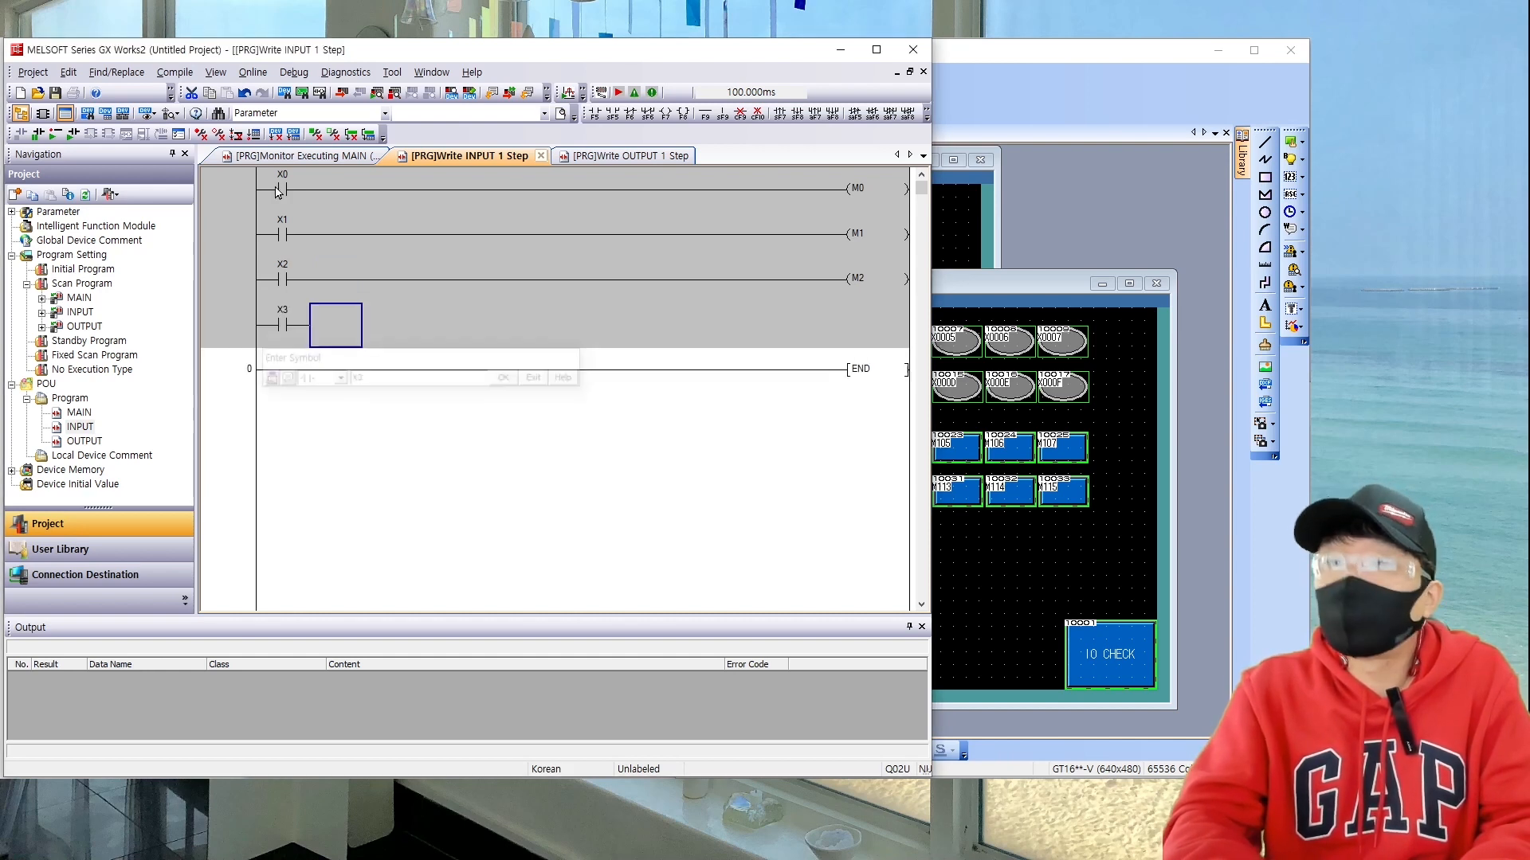
key("F7")
type("M3")
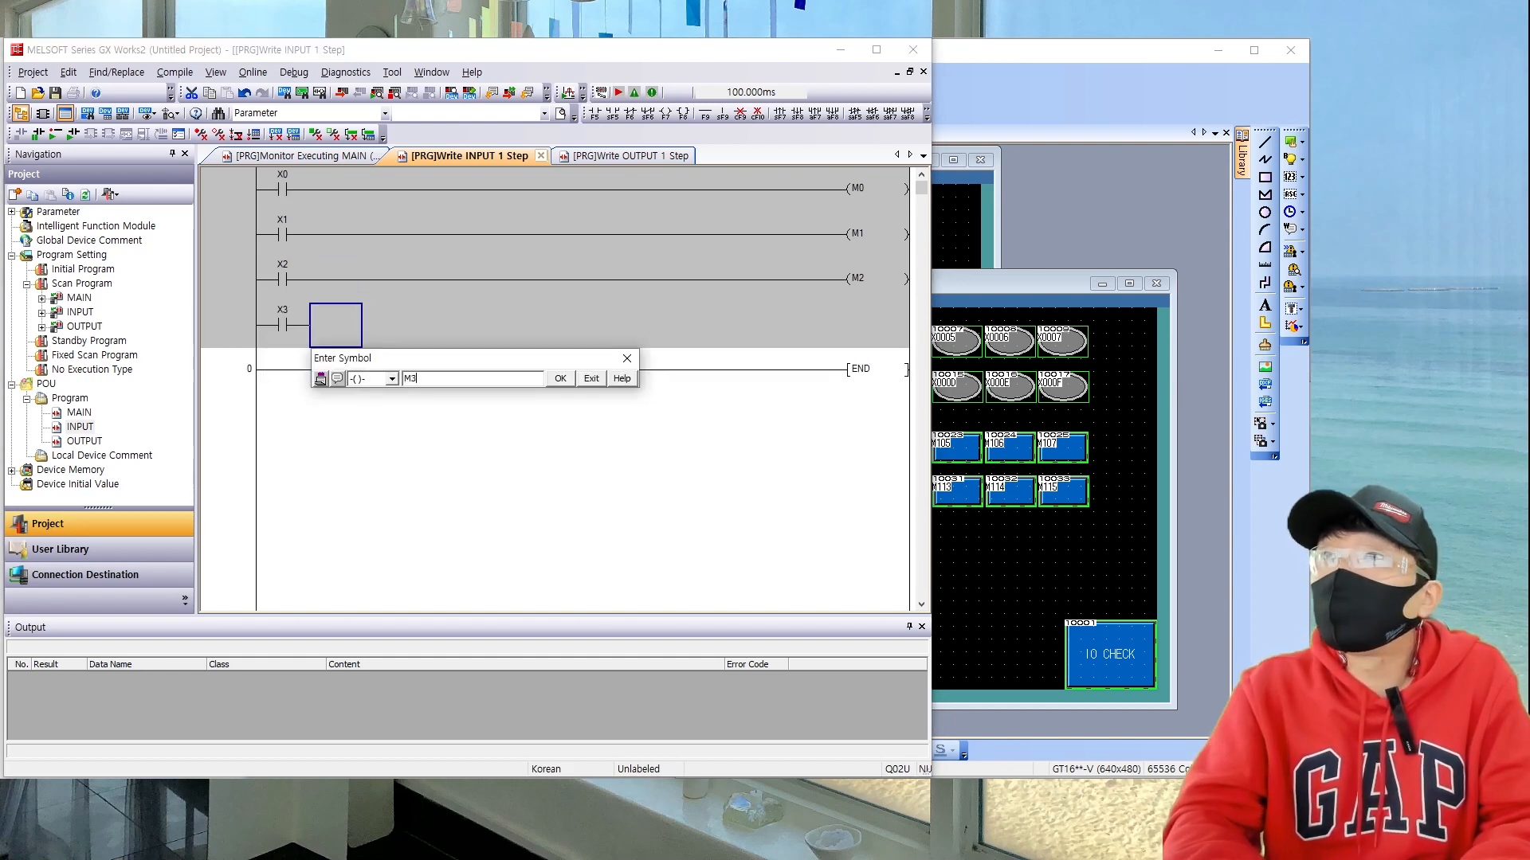
key("Return")
Step: Add a rung below the M3 coil with a normally open contact X4 driving coil M4
key("F5")
type("x4")
key("Return")
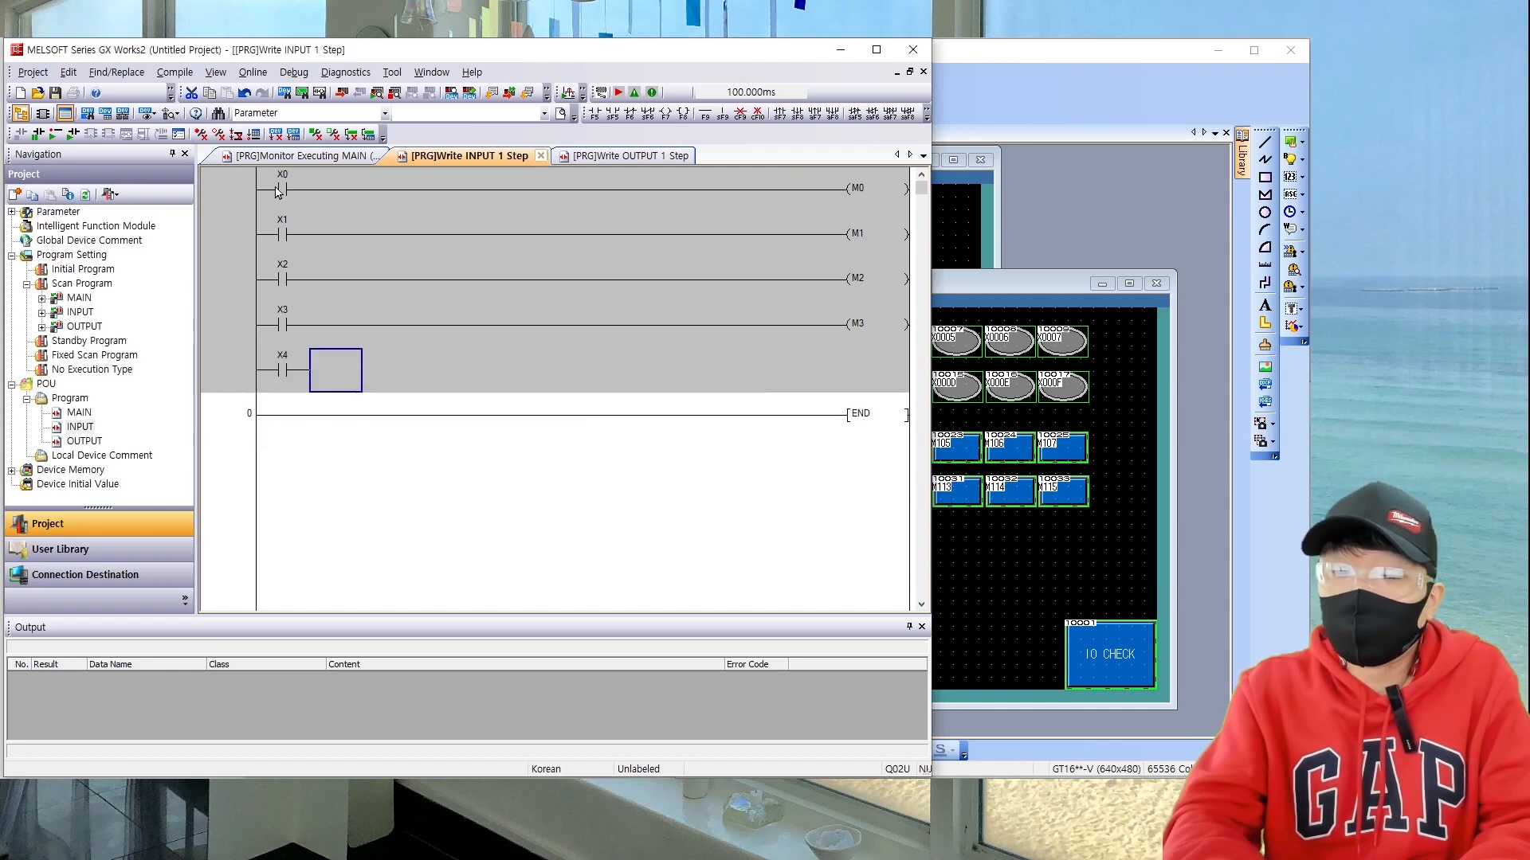
key("F7")
type("M4")
key("Return")
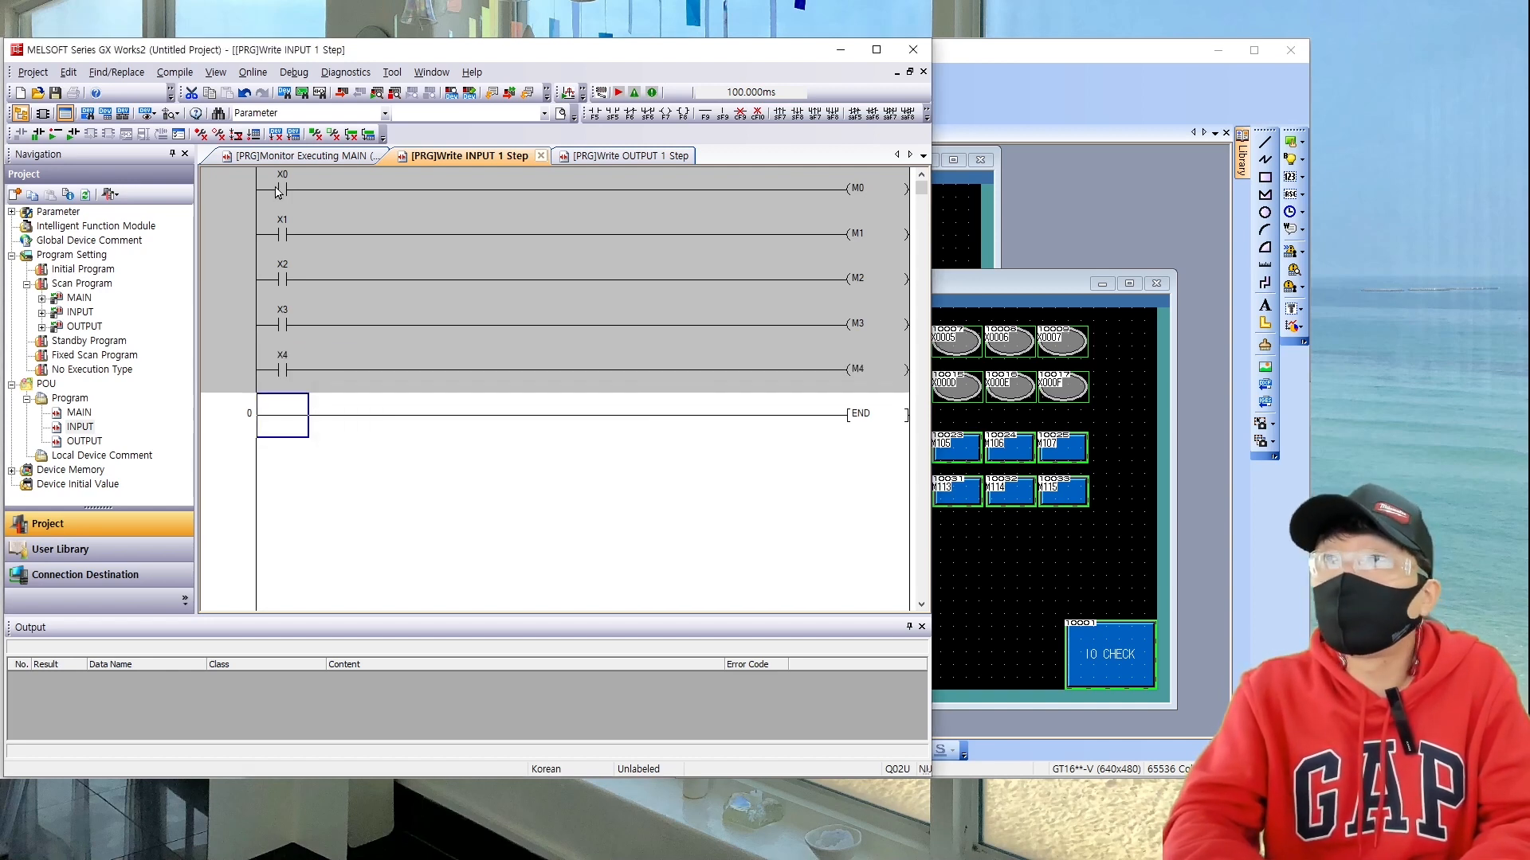
Step: Add a rung below the M4 coil with a normally open contact X5 driving coil M5
key("F5")
type("x5")
key("Return")
key("F7")
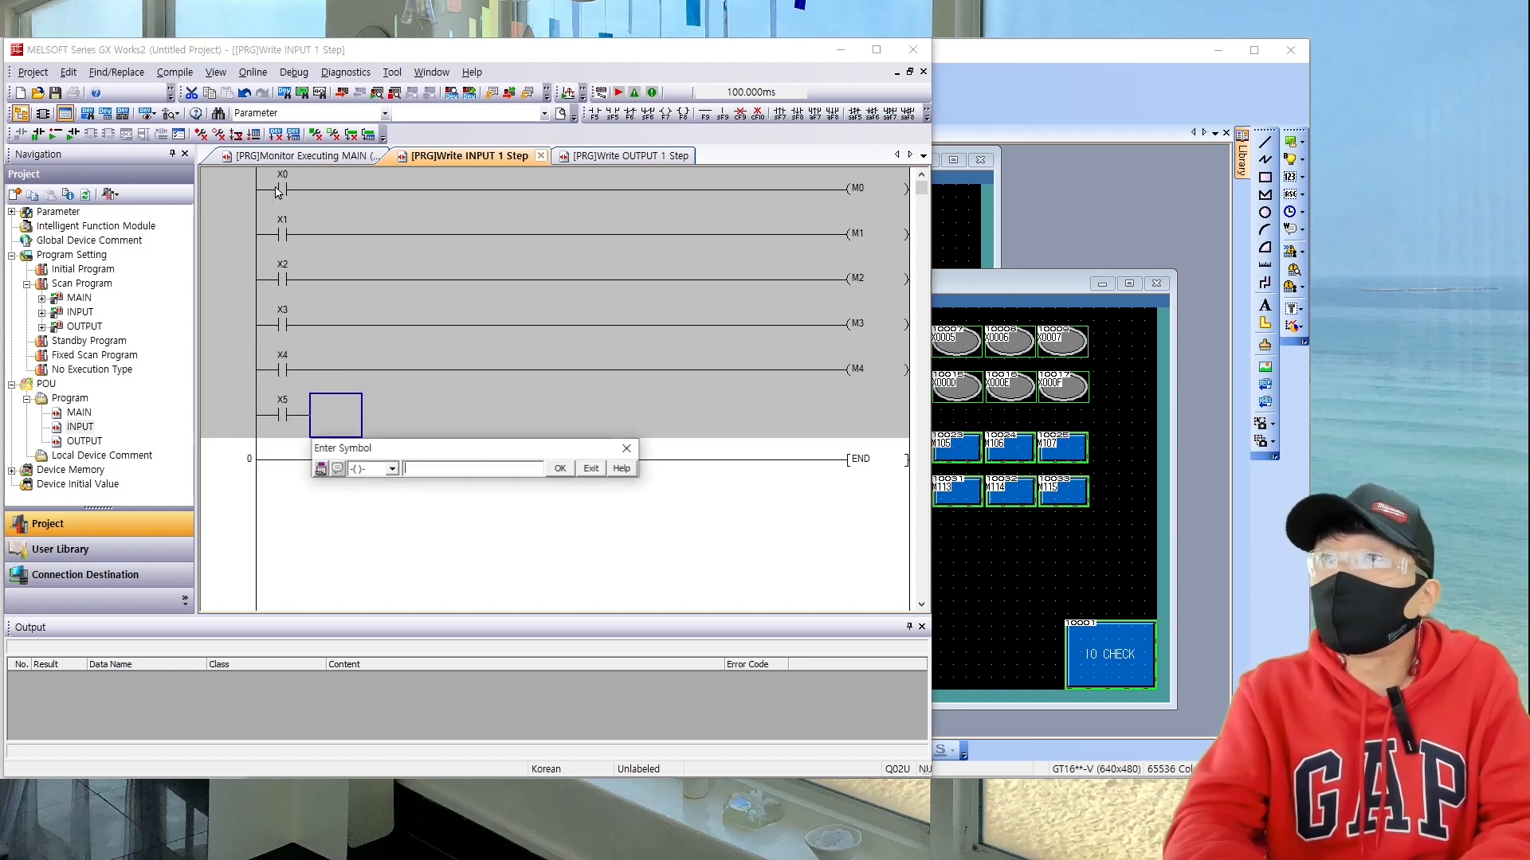
type("M5")
key("Return")
Step: Add a rung below the M5 coil with a normally open contact X6 driving coil M6
key("F5")
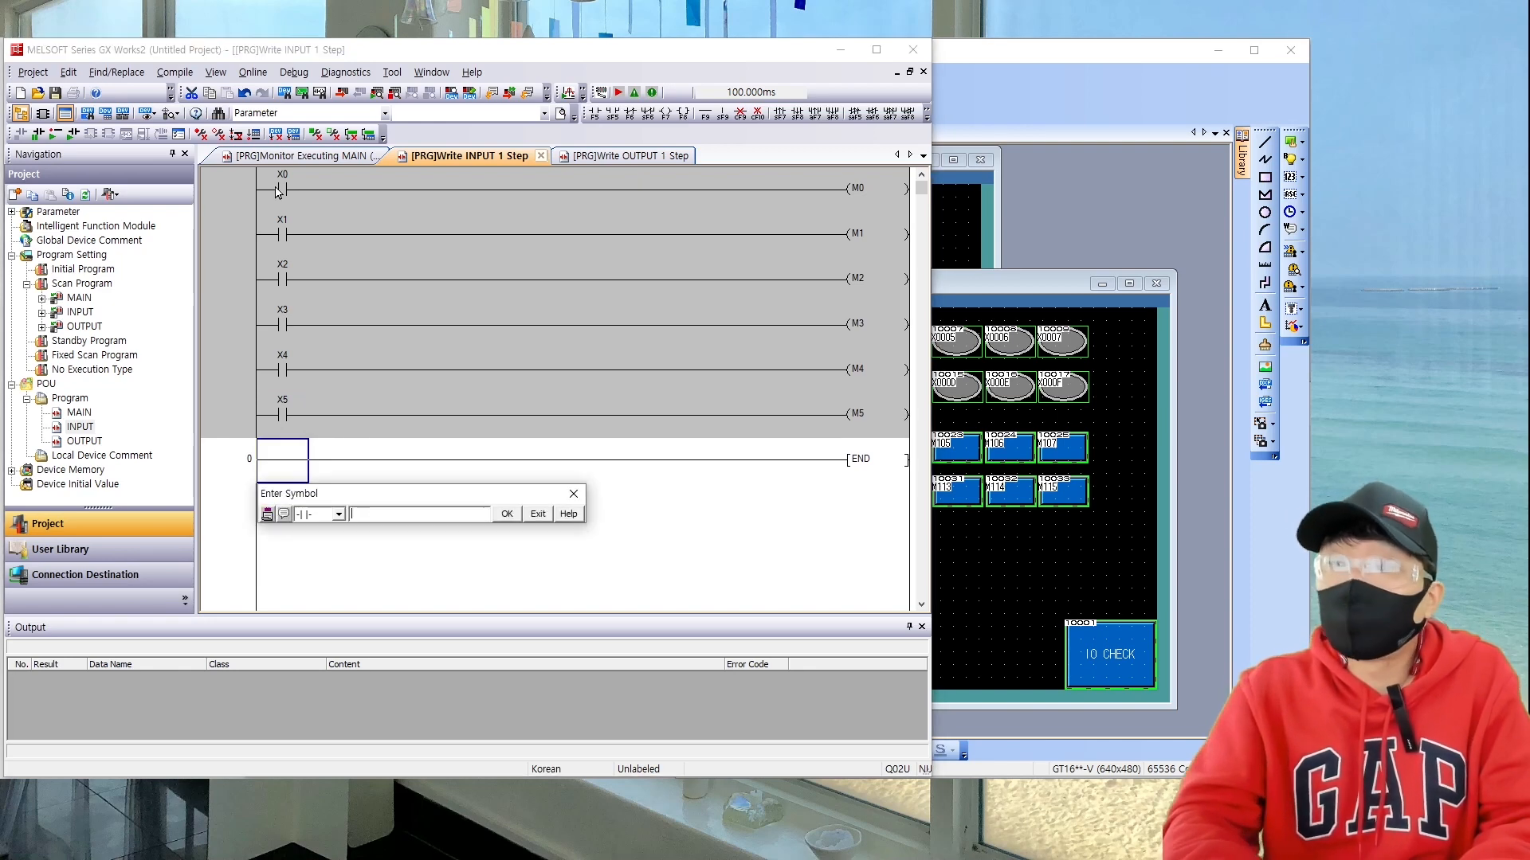
type("X6")
key("Return")
key("F7")
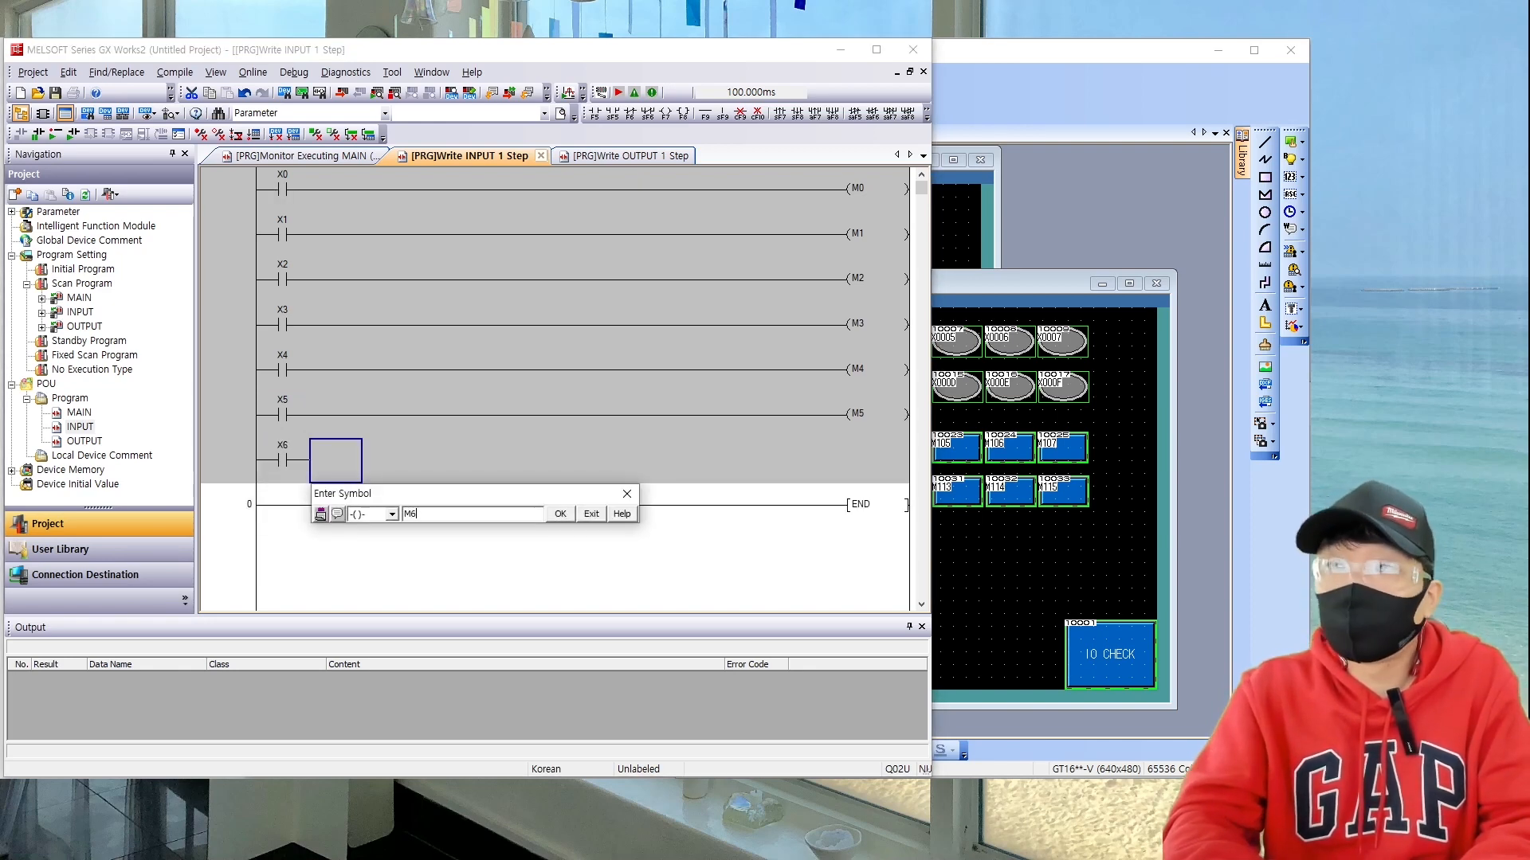
type("M6")
key("Return")
Step: Add a rung below the M6 coil with a normally open contact X7 driving coil M7
key("F5")
type("X7")
key("Return")
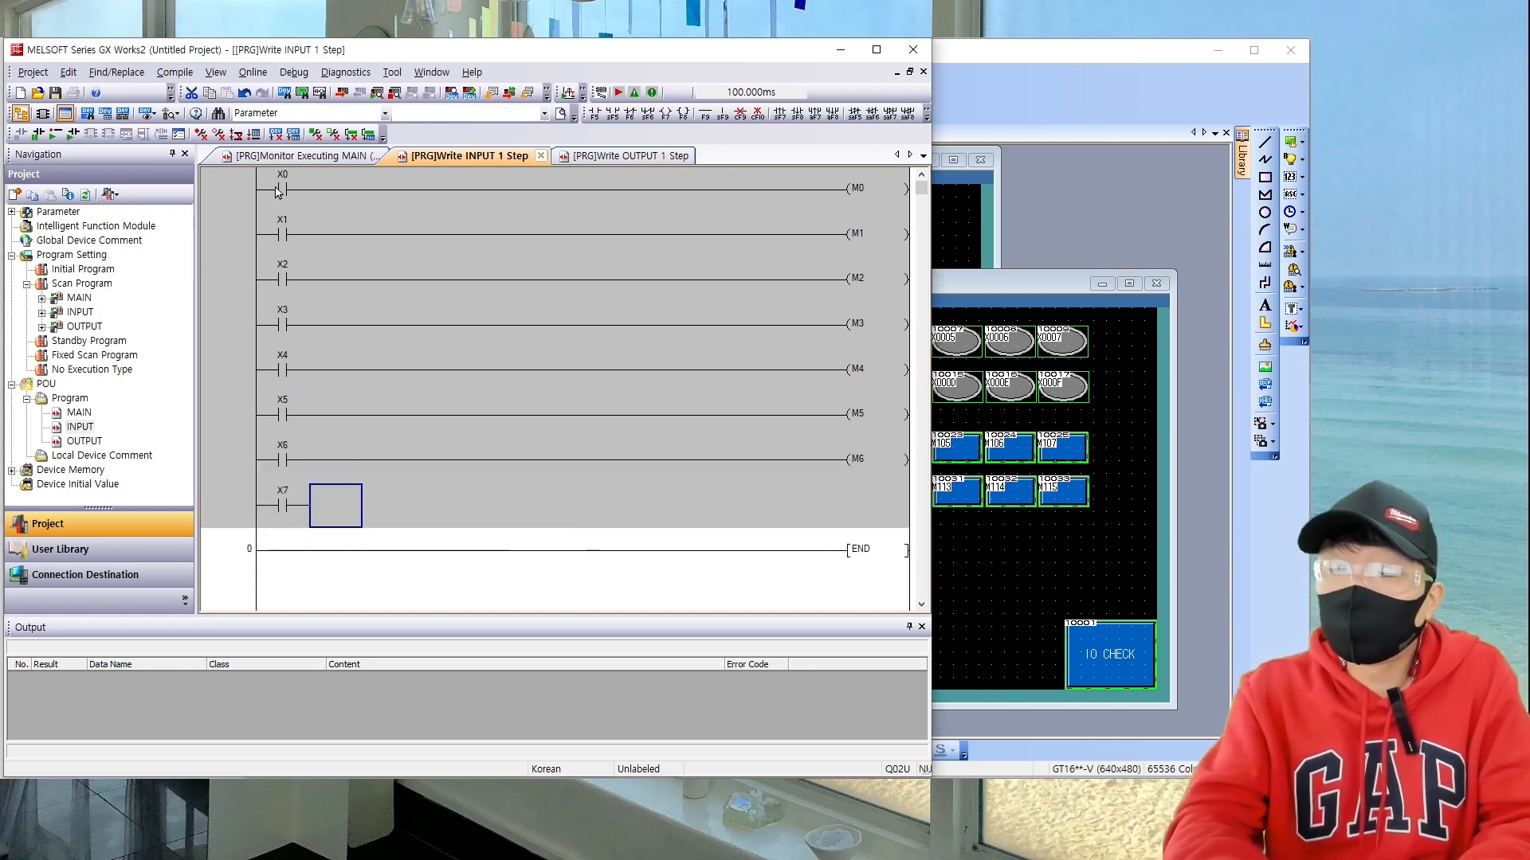
key("F7")
type("M7")
key("Return")
Step: Add a rung below the M7 coil with a normally open contact X8 driving coil M8
key("F5")
type("X8")
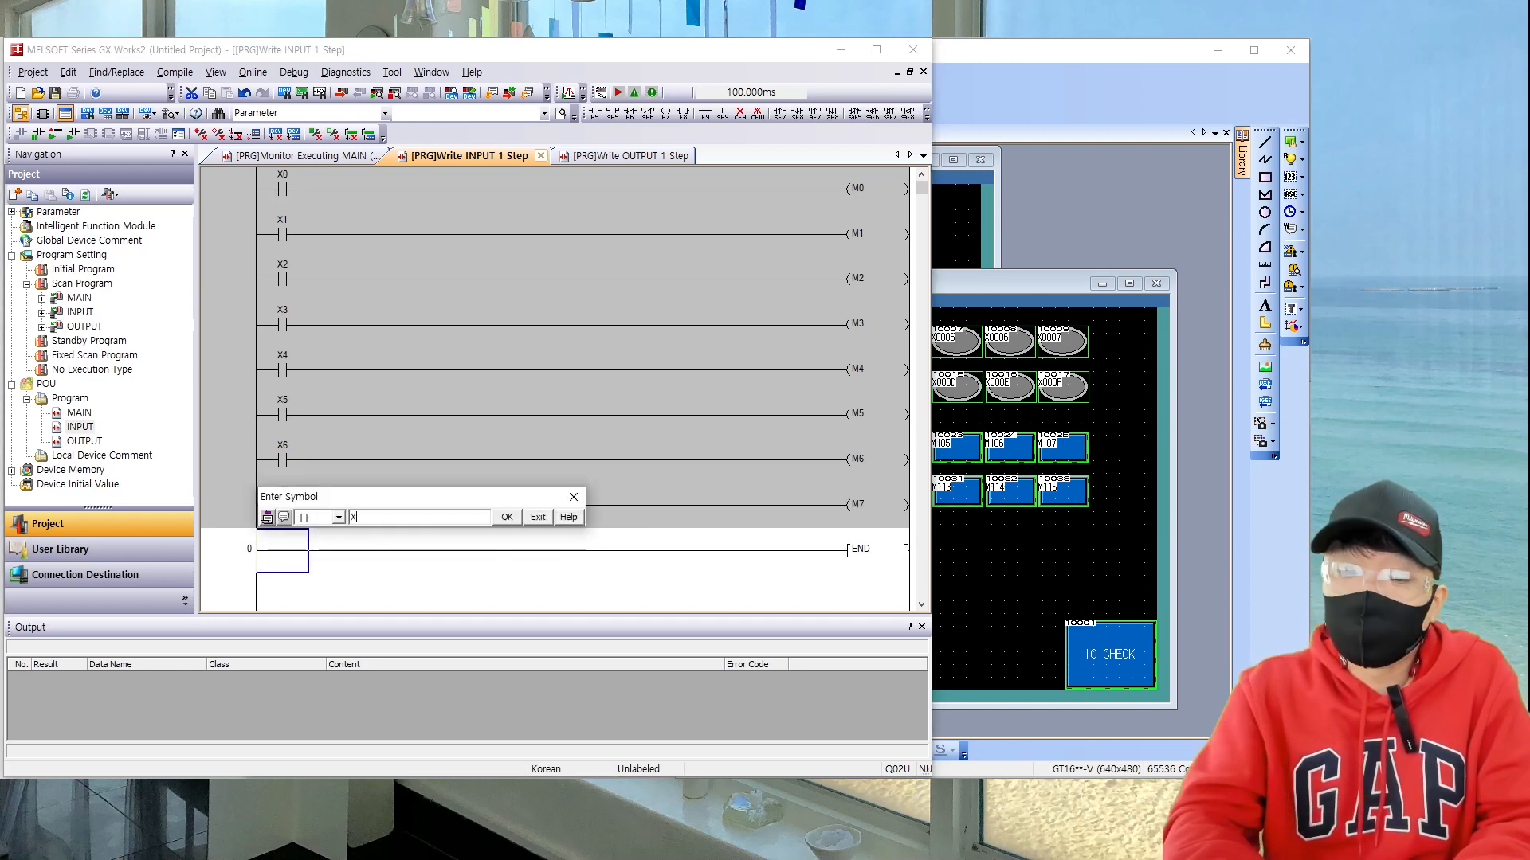
key("Return")
key("F7")
type("M8")
key("Return")
Step: Add a rung below the M8 coil with a normally open contact X9 driving coil M9
key("F5")
type("X9")
key("Return")
key("F7")
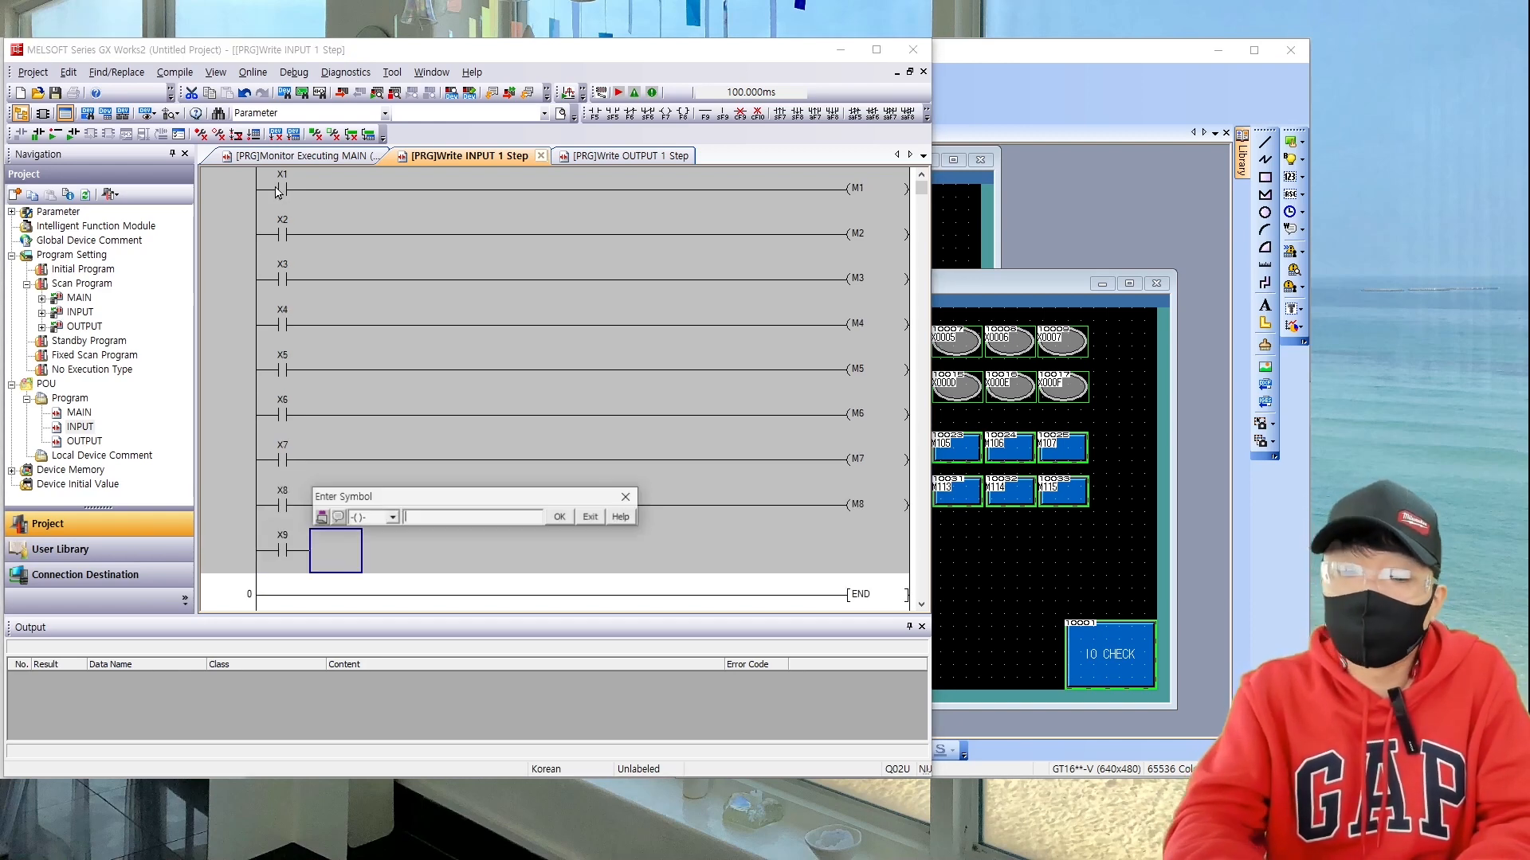
type("M9")
key("Return")
Step: Add a rung below the M9 coil with a normally open contact X0A driving coil M10
key("F5")
type("X0A")
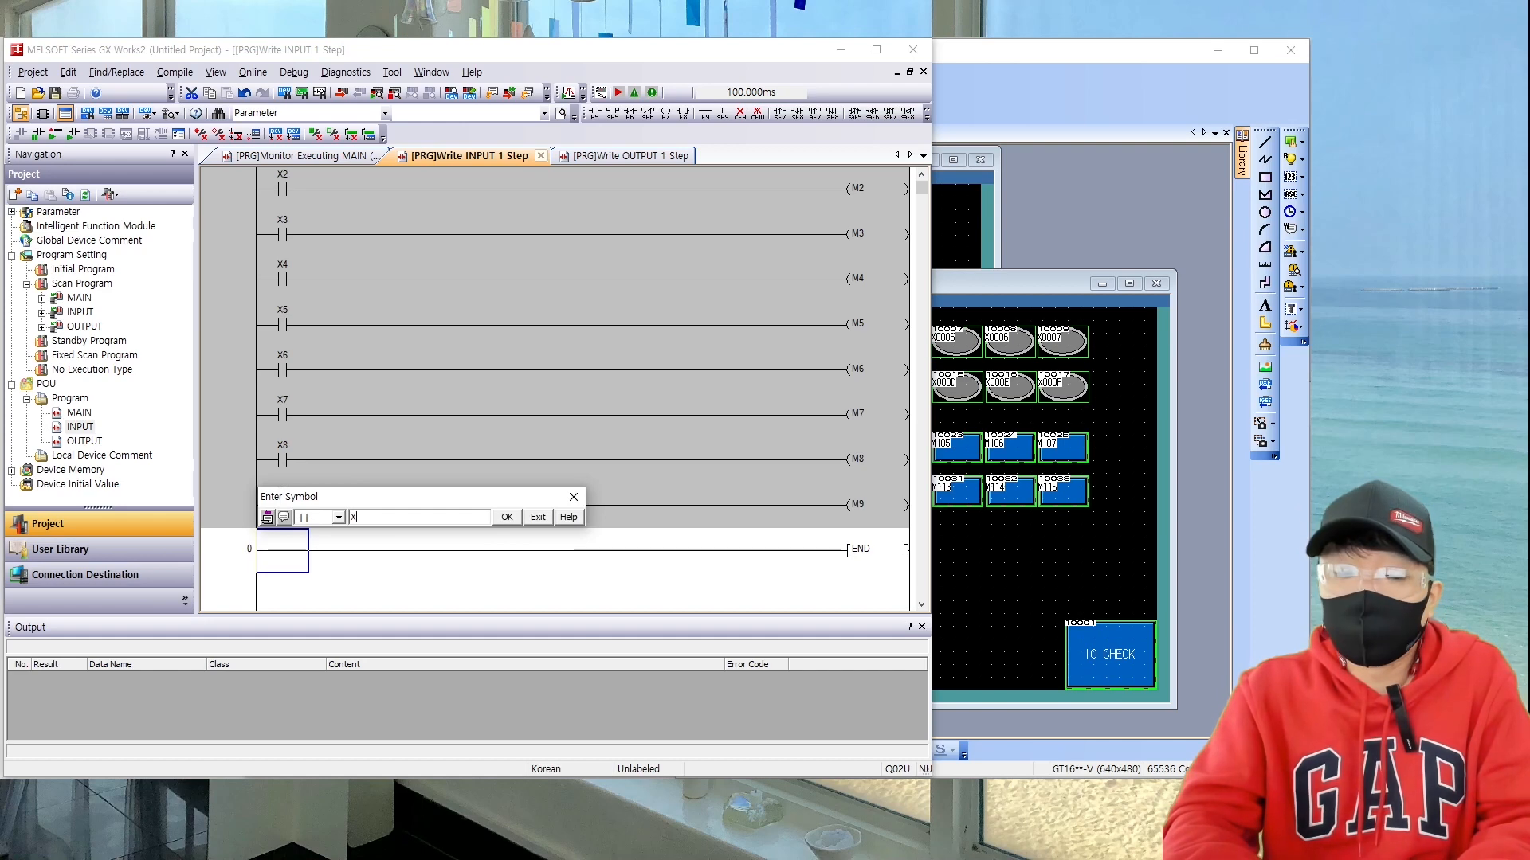
key("Return")
key("F7")
type("M10")
key("Return")
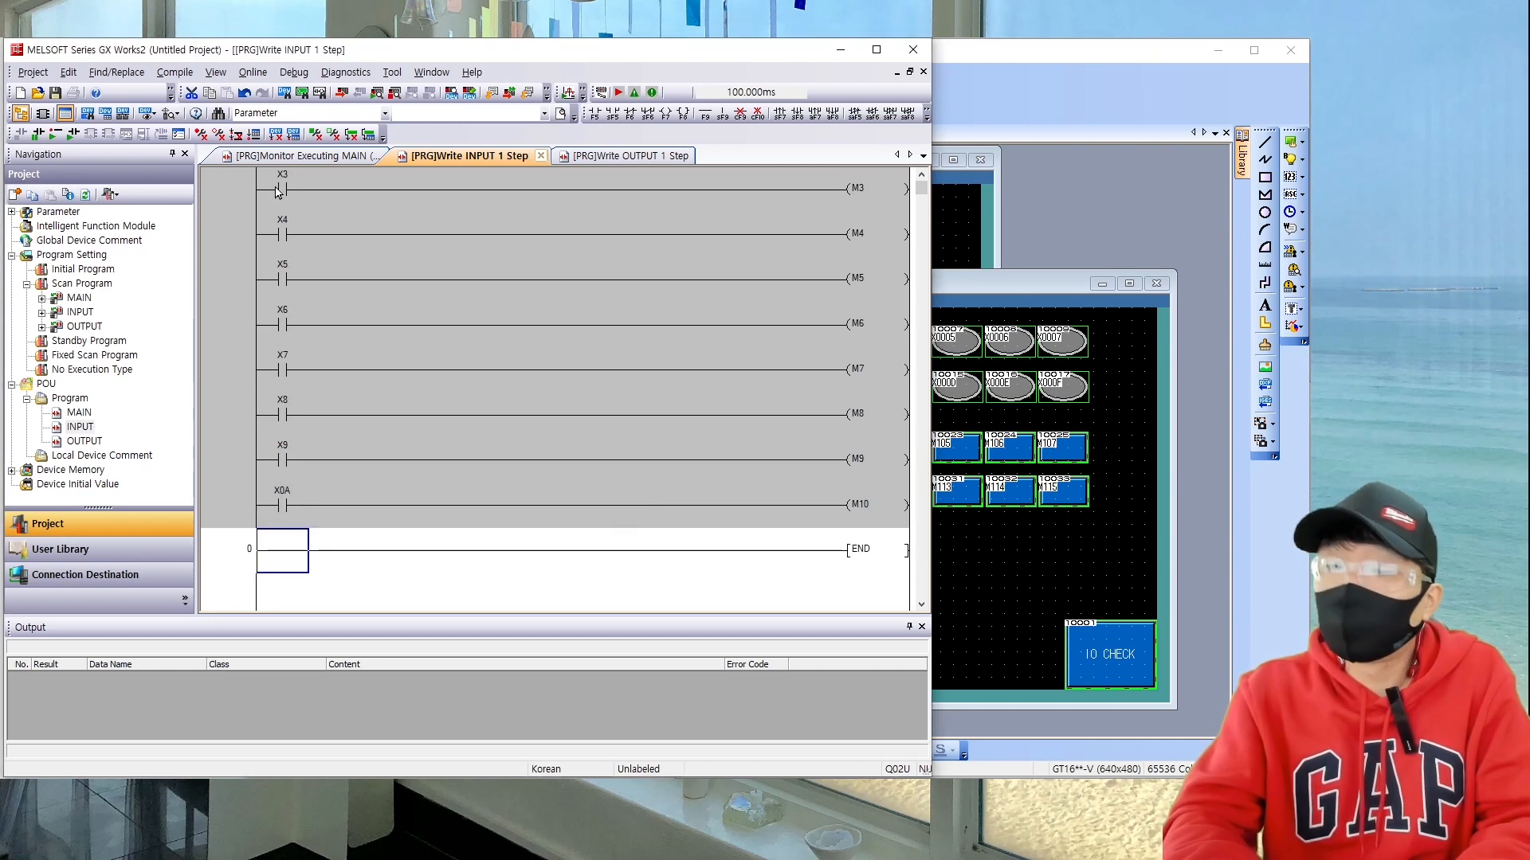
Step: Add a rung below the M10 coil with a normally open contact X0B driving coil M11
key("F5")
type("Xb")
key("Return")
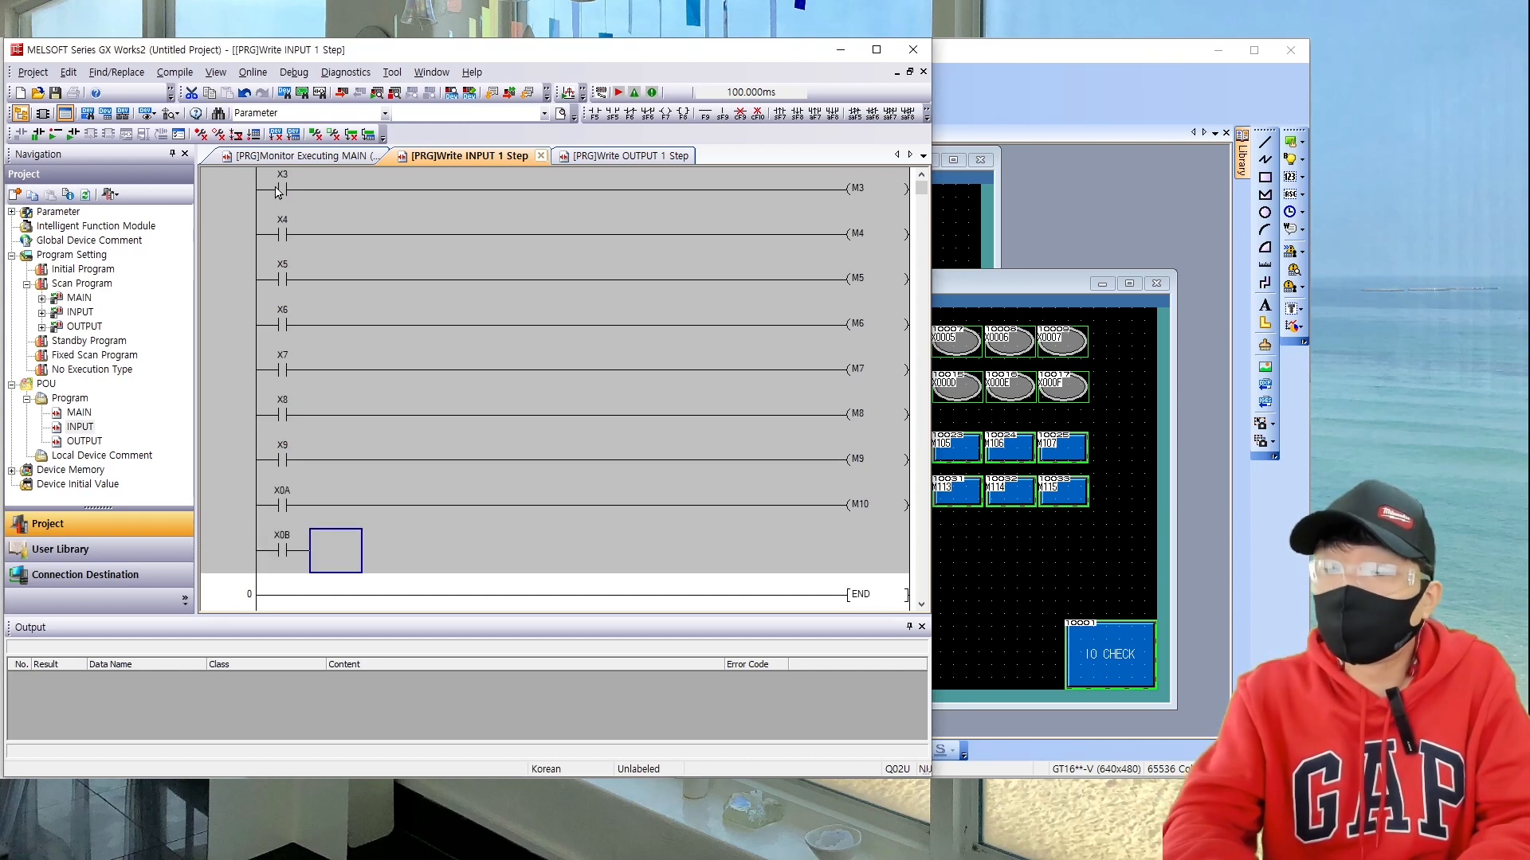
key("F7")
type("M11")
key("Return")
Step: Add a rung below the M11 coil with a normally open contact X0C driving coil M12
key("F5")
type("Xc")
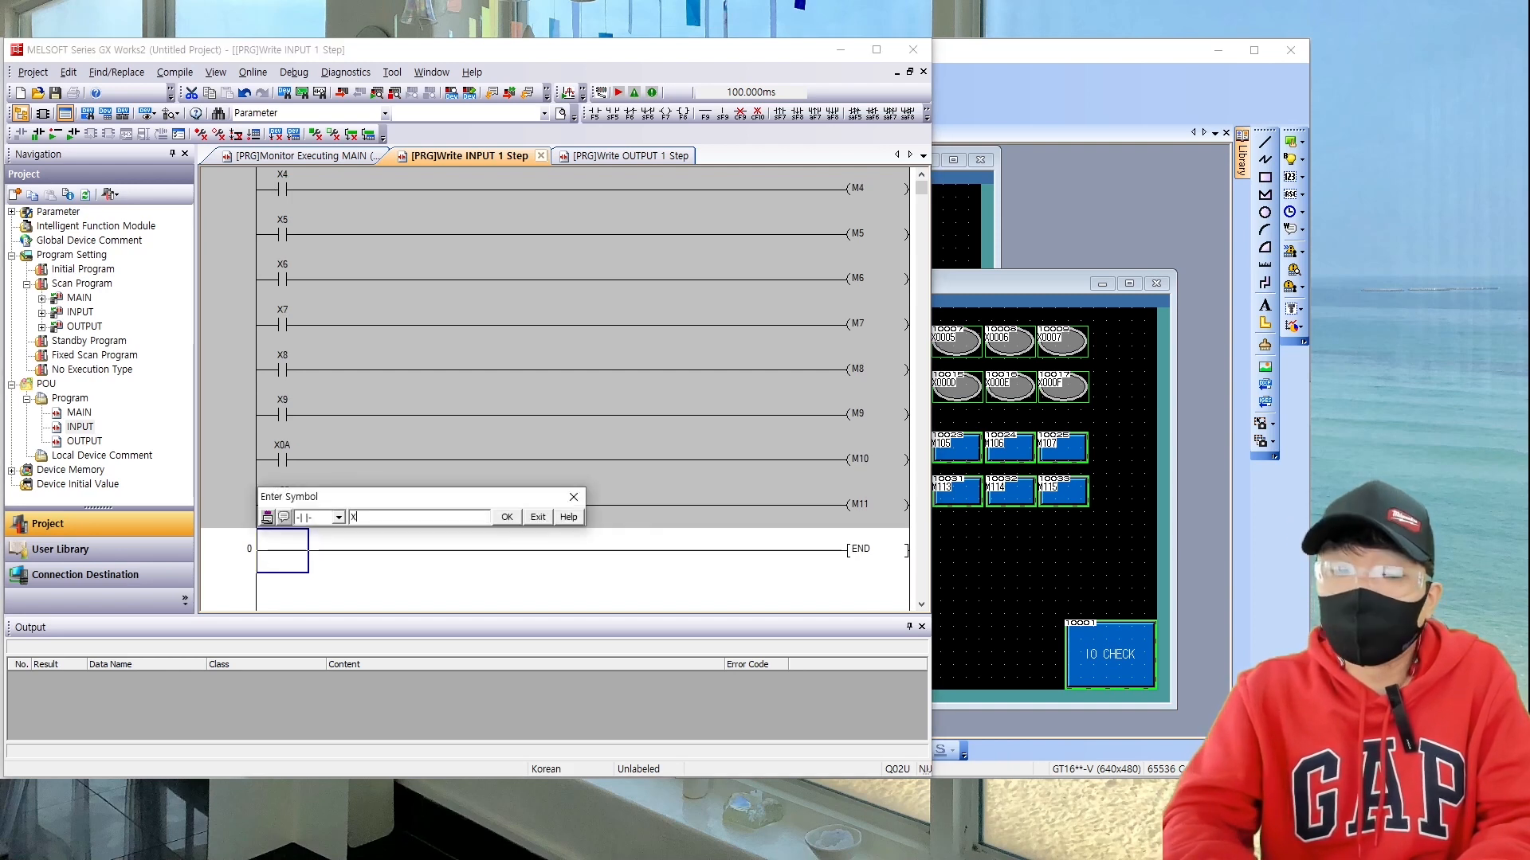
key("Return")
key("F7")
type("M12")
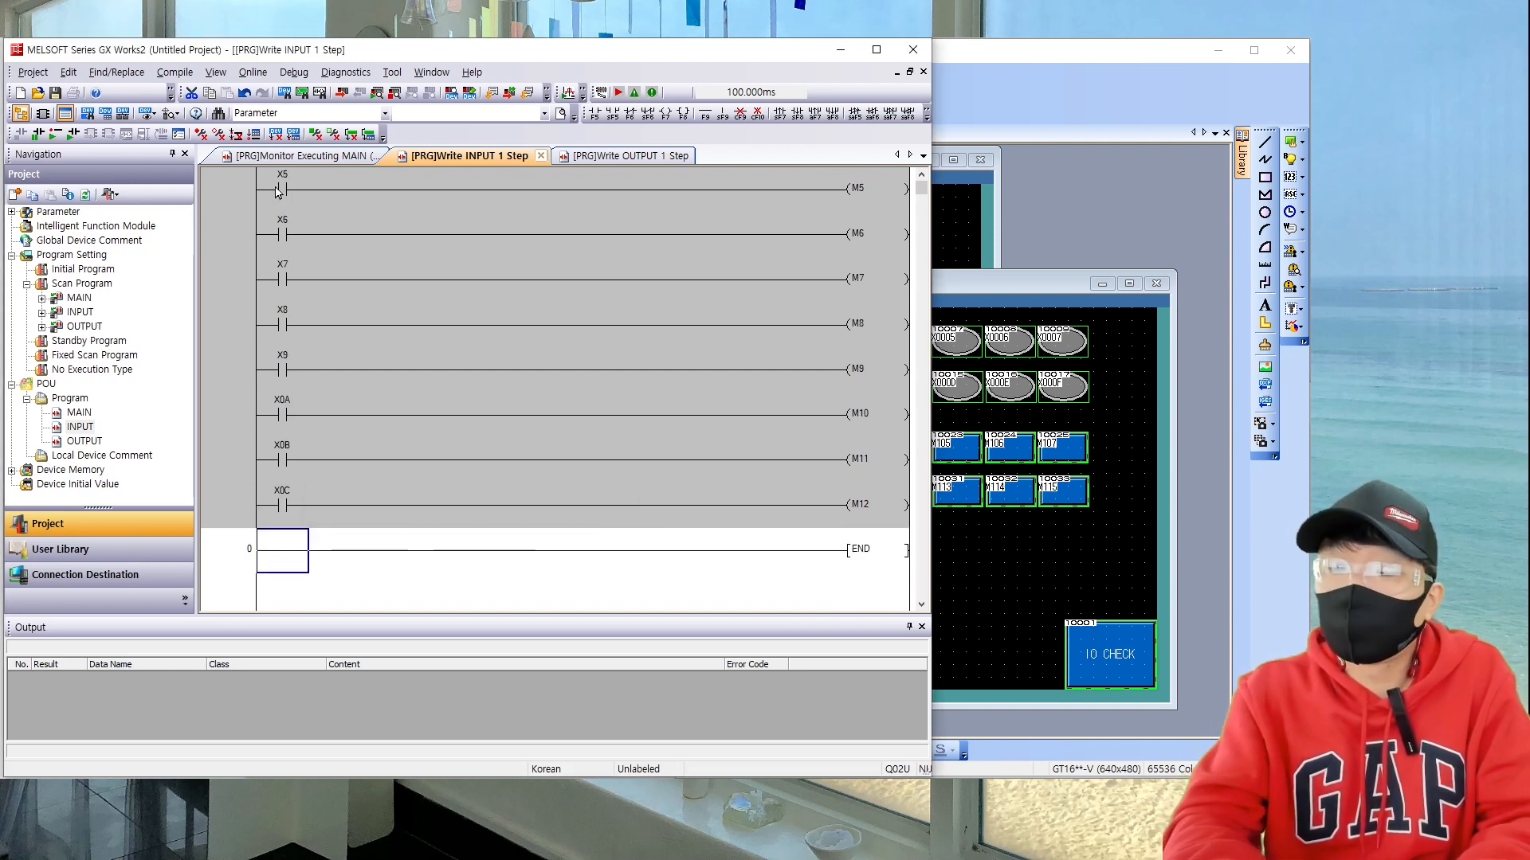
Step: Add a rung below the M12 coil with a normally open contact X0D driving coil M13
key("F5")
type("Xd")
key("Return")
key("F7")
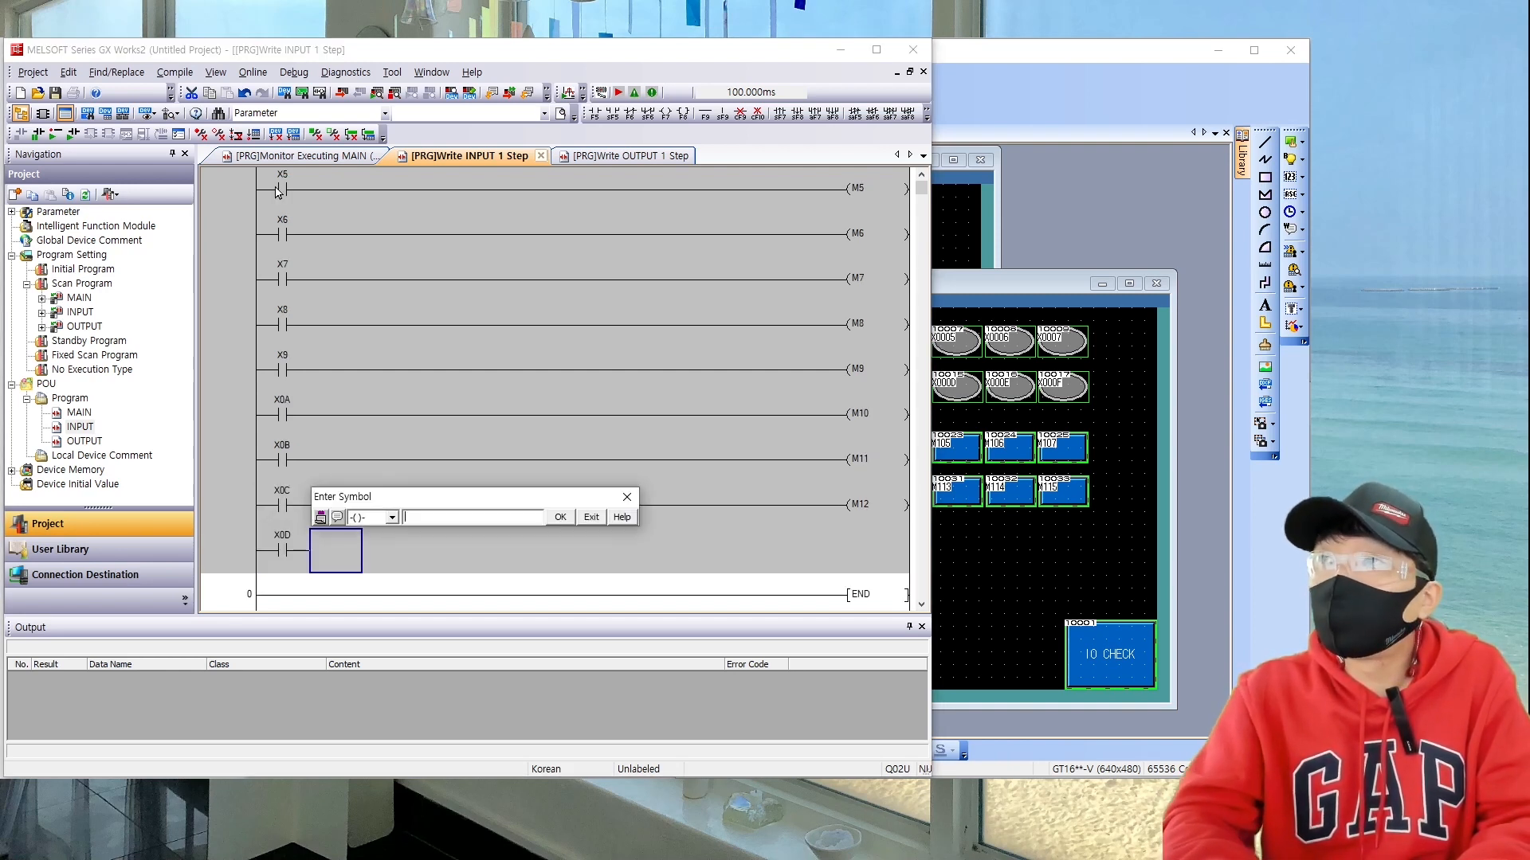
type("M13")
key("Return")
Step: Add a rung below the M13 coil with a normally open contact X0E driving coil M14
key("F5")
type("Xe")
key("Return")
key("F7")
type("M14")
key("Return")
Step: Add the last INPUT rung with a normally open contact X0F driving coil M15
key("F5")
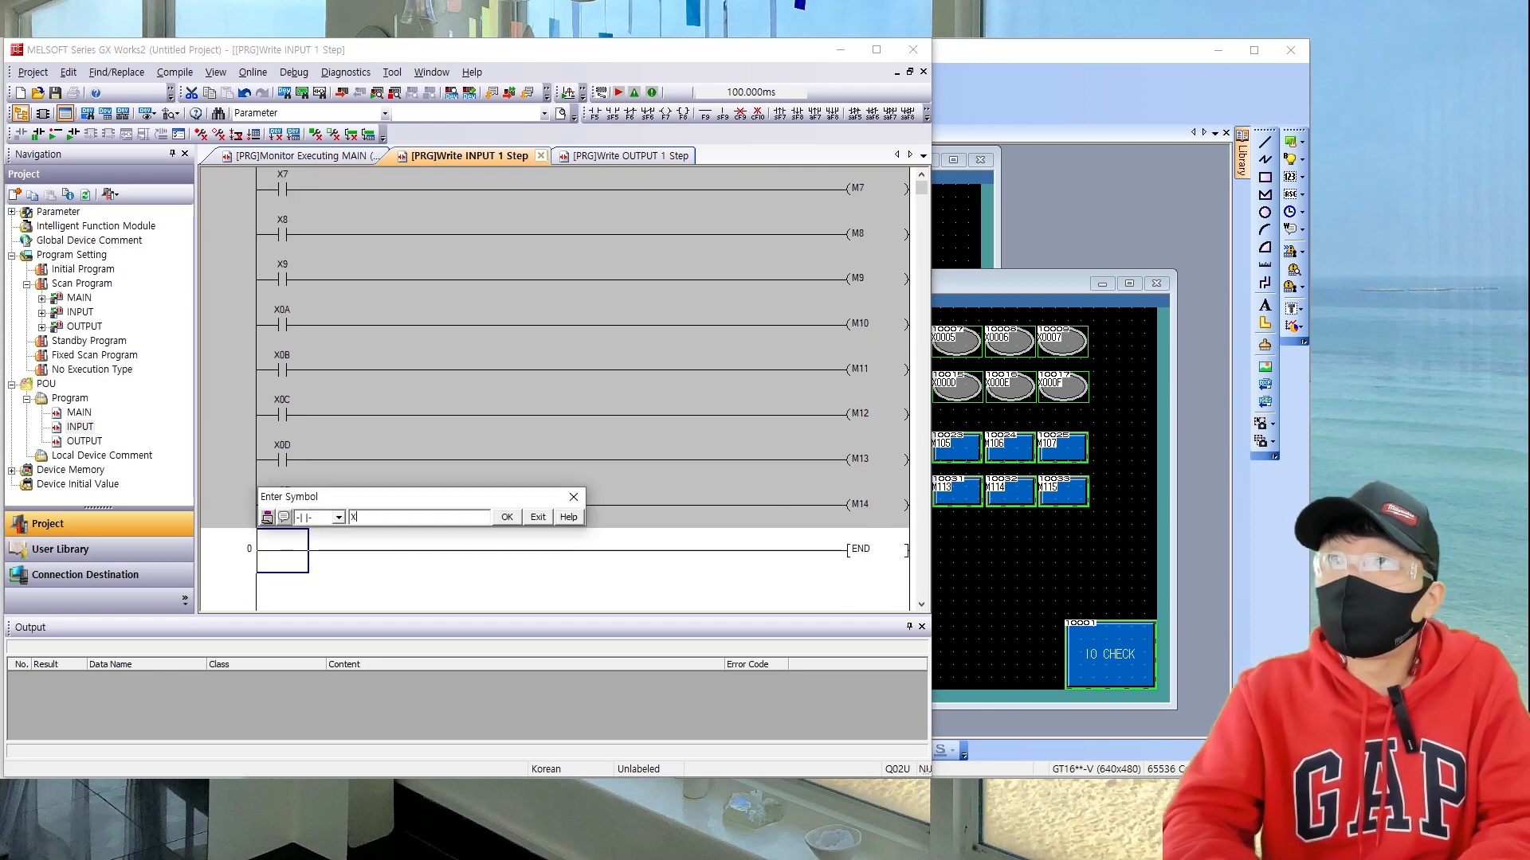
type("Xf")
key("Return")
key("F7")
type("M15")
key("Return")
Step: Open the OUTPUT program and add a rung with a normally open contact M100 driving coil Y100
double_click(83, 443)
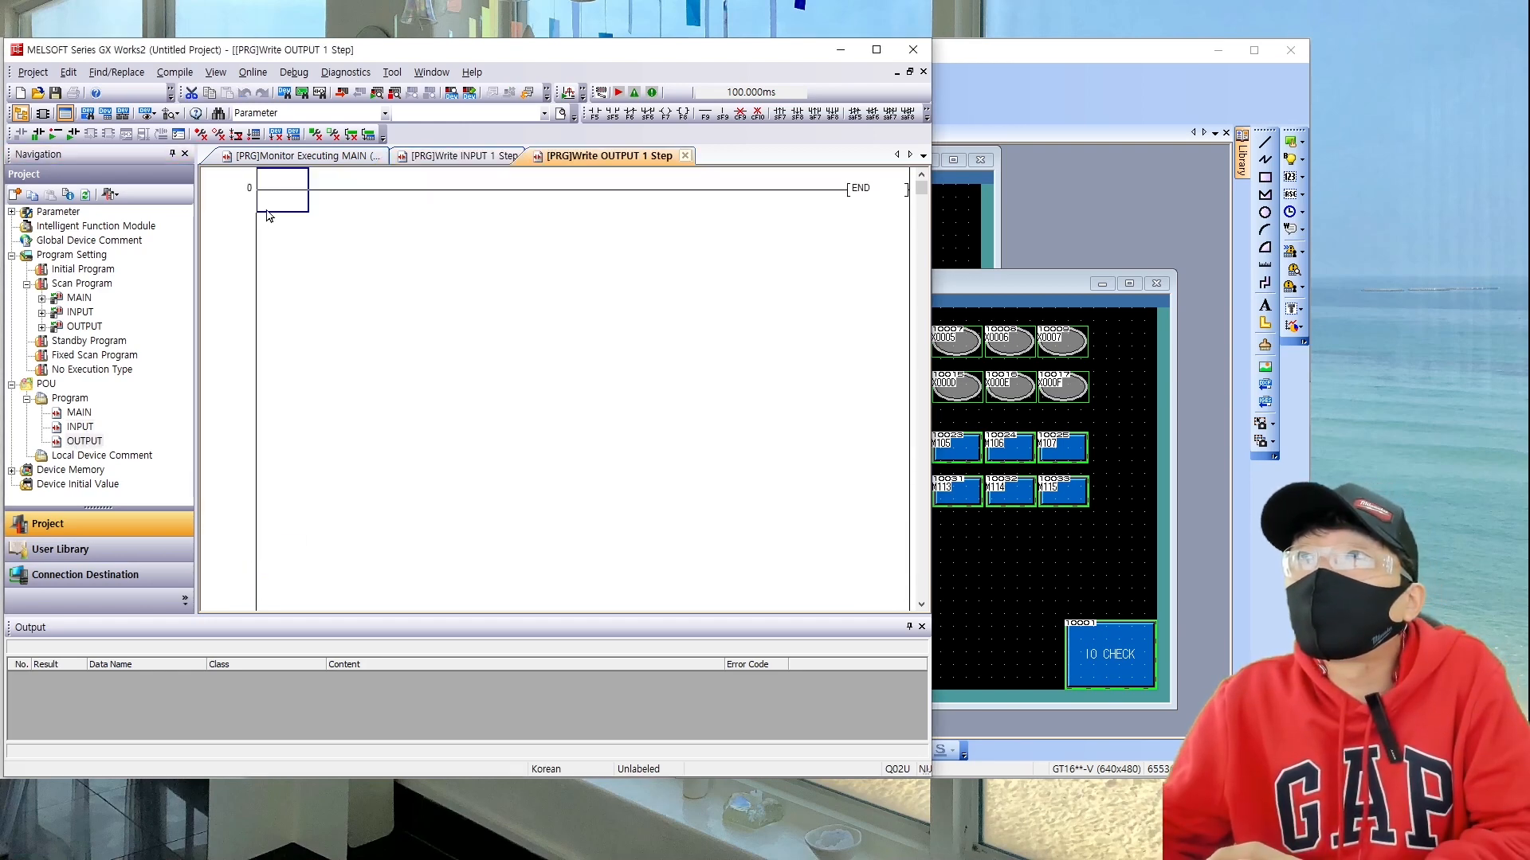
key("F5")
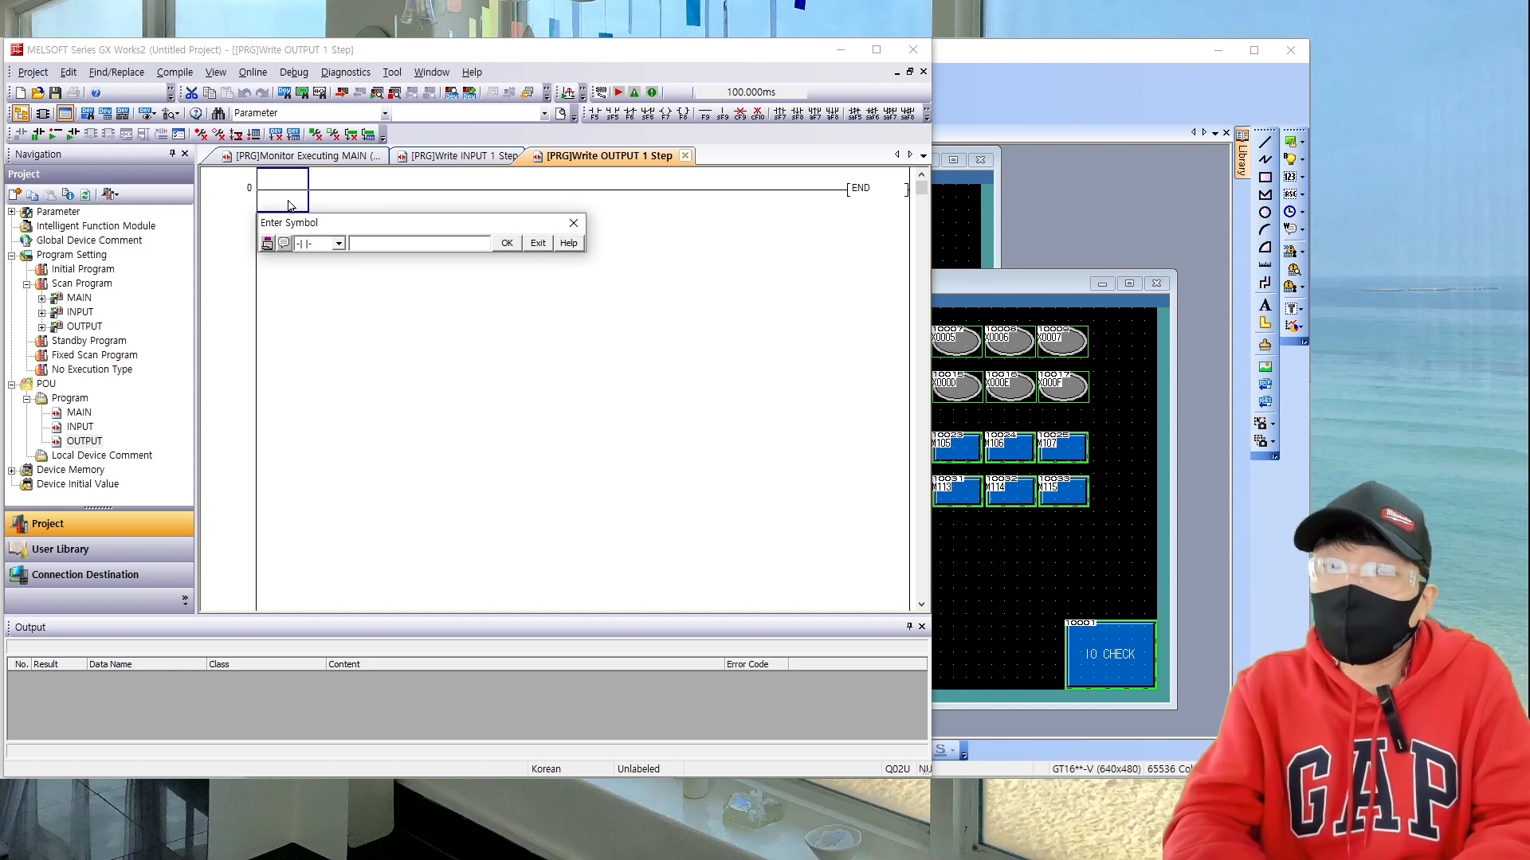
type("M100")
key("Return")
key("F7")
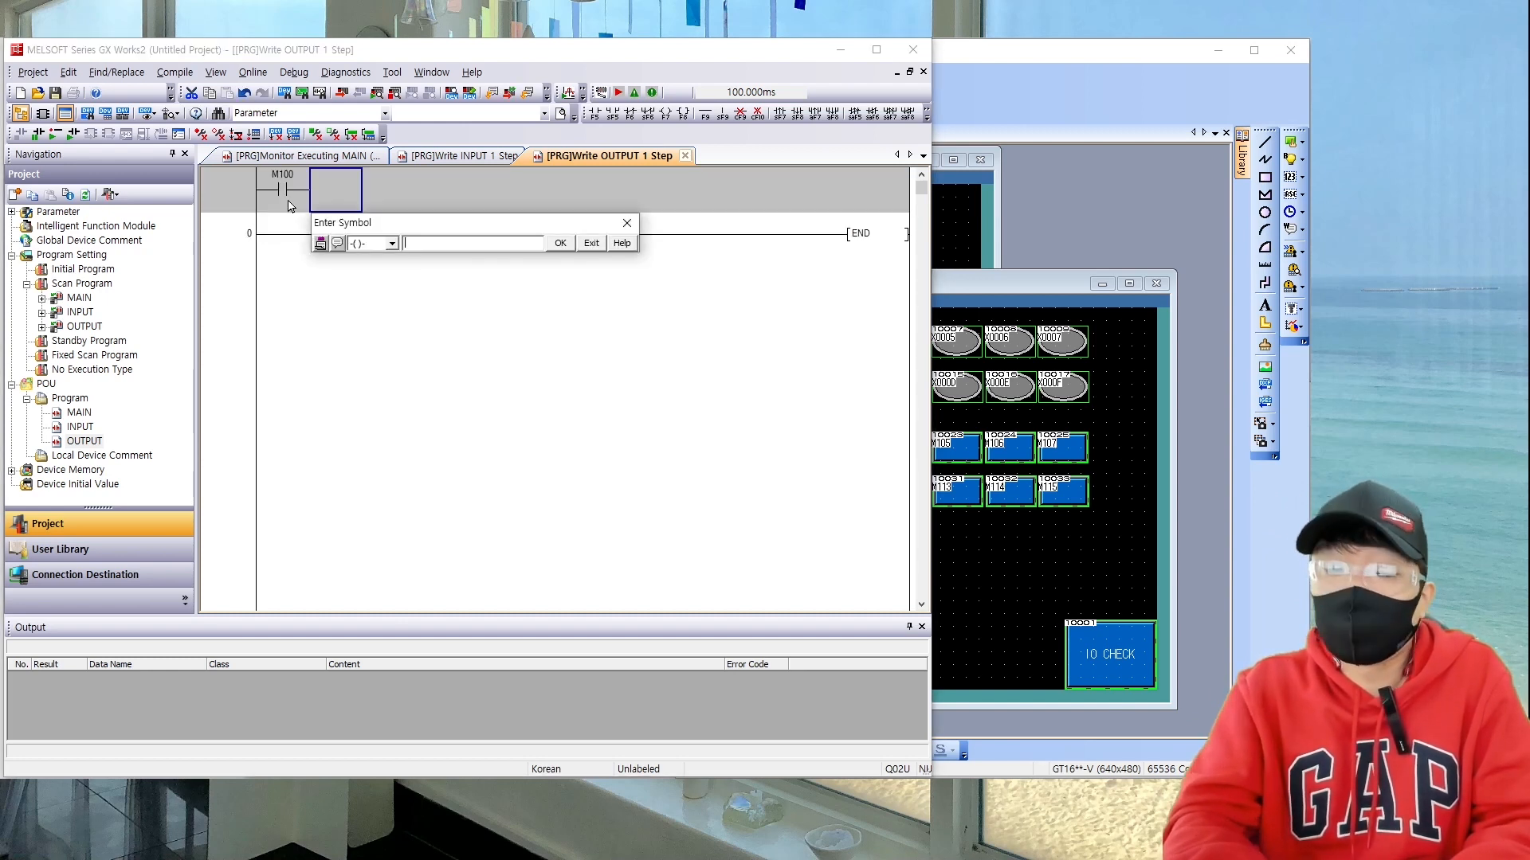
type("Y100")
key("Return")
Step: Add a second OUTPUT rung with a normally open contact M101 driving coil Y101
key("F5")
type("M101")
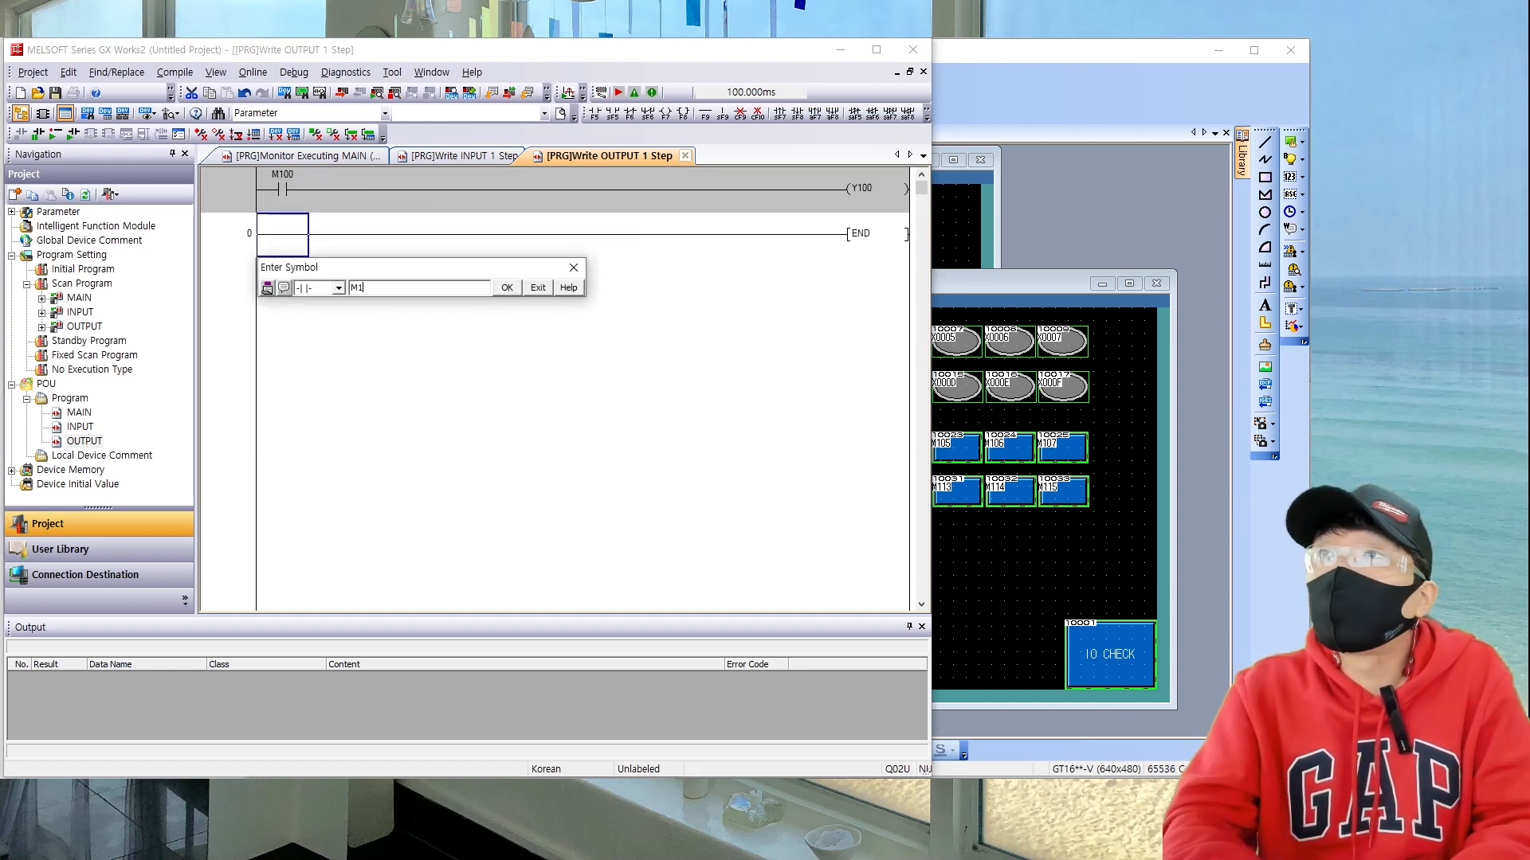
key("Return")
key("F7")
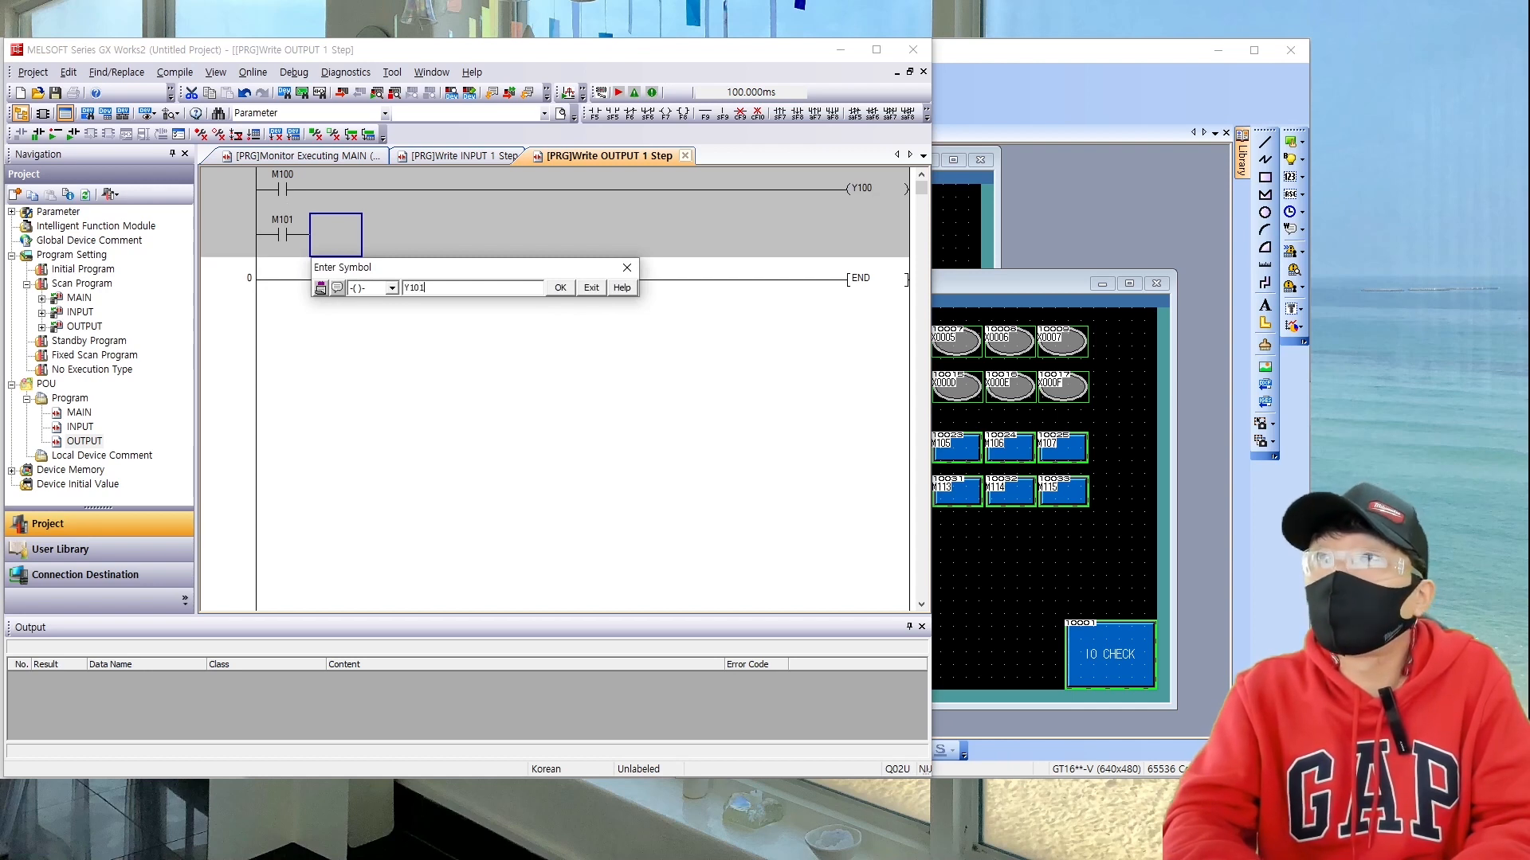
key("Return")
Step: Add a rung below the Y101 coil with a normally open contact M102 driving coil Y102
key("F5")
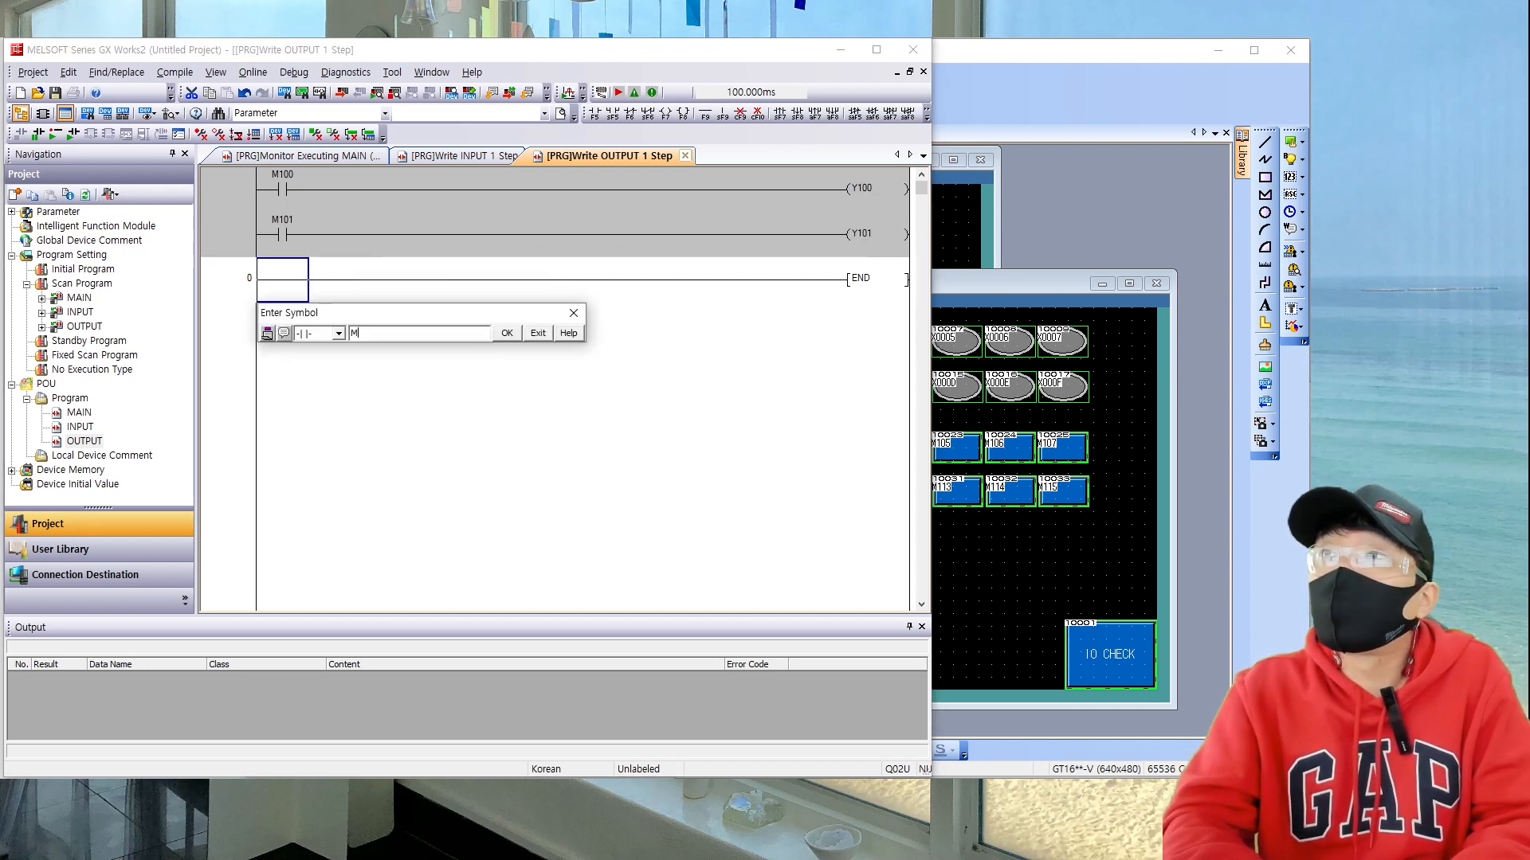
type("M102")
key("Return")
key("F7")
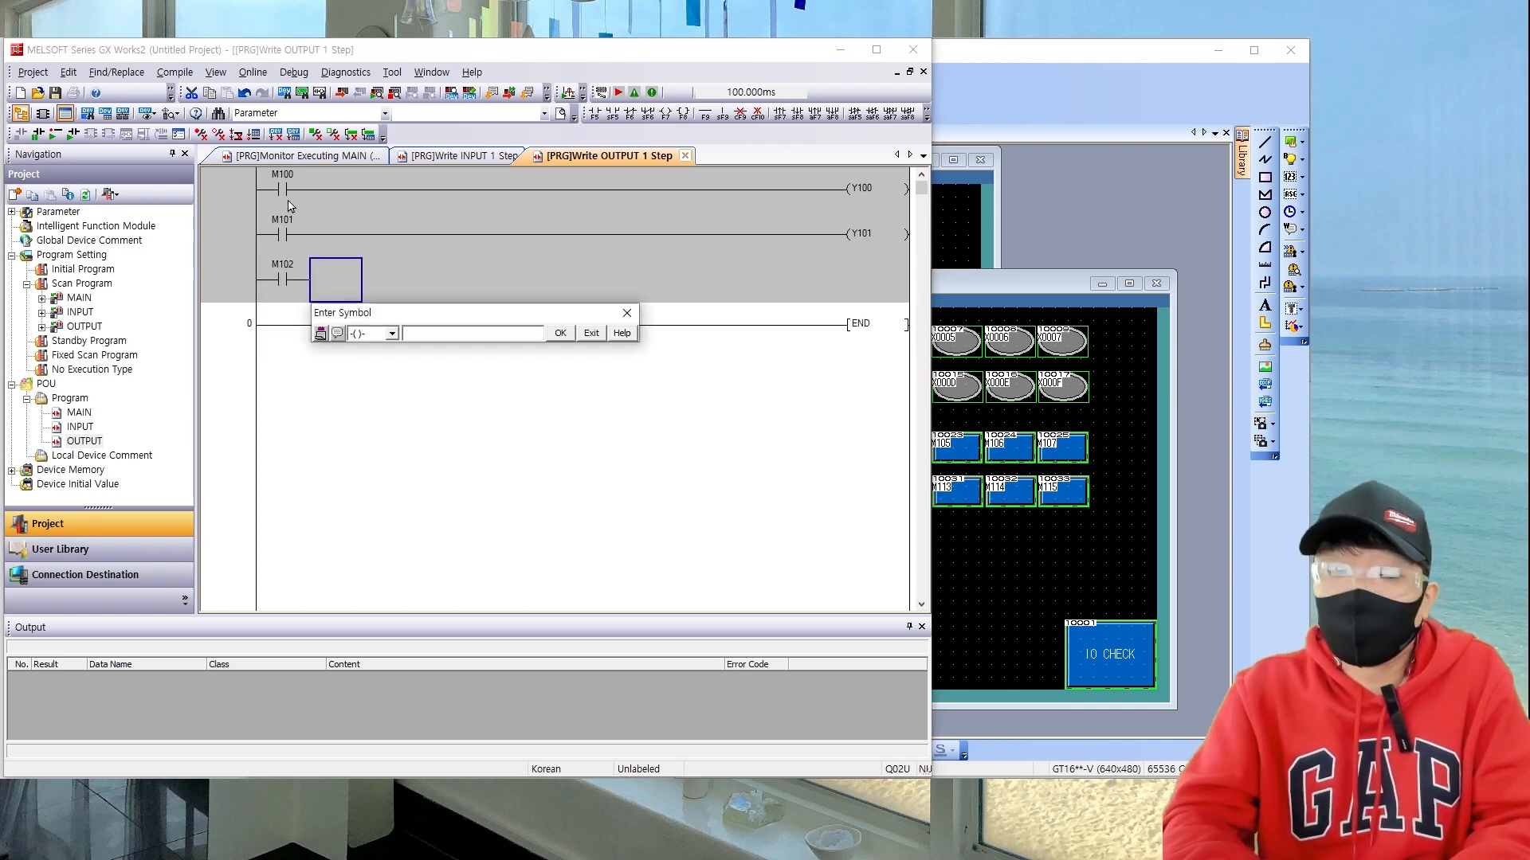
type("2")
key("Return")
Step: Add a rung below the Y102 coil with a normally open contact M103 driving coil Y103
key("F5")
type("M103")
key("Return")
key("F7")
type("Y103")
key("Return")
Step: Add a rung below the Y103 coil with a normally open contact M104 driving coil Y104
key("F5")
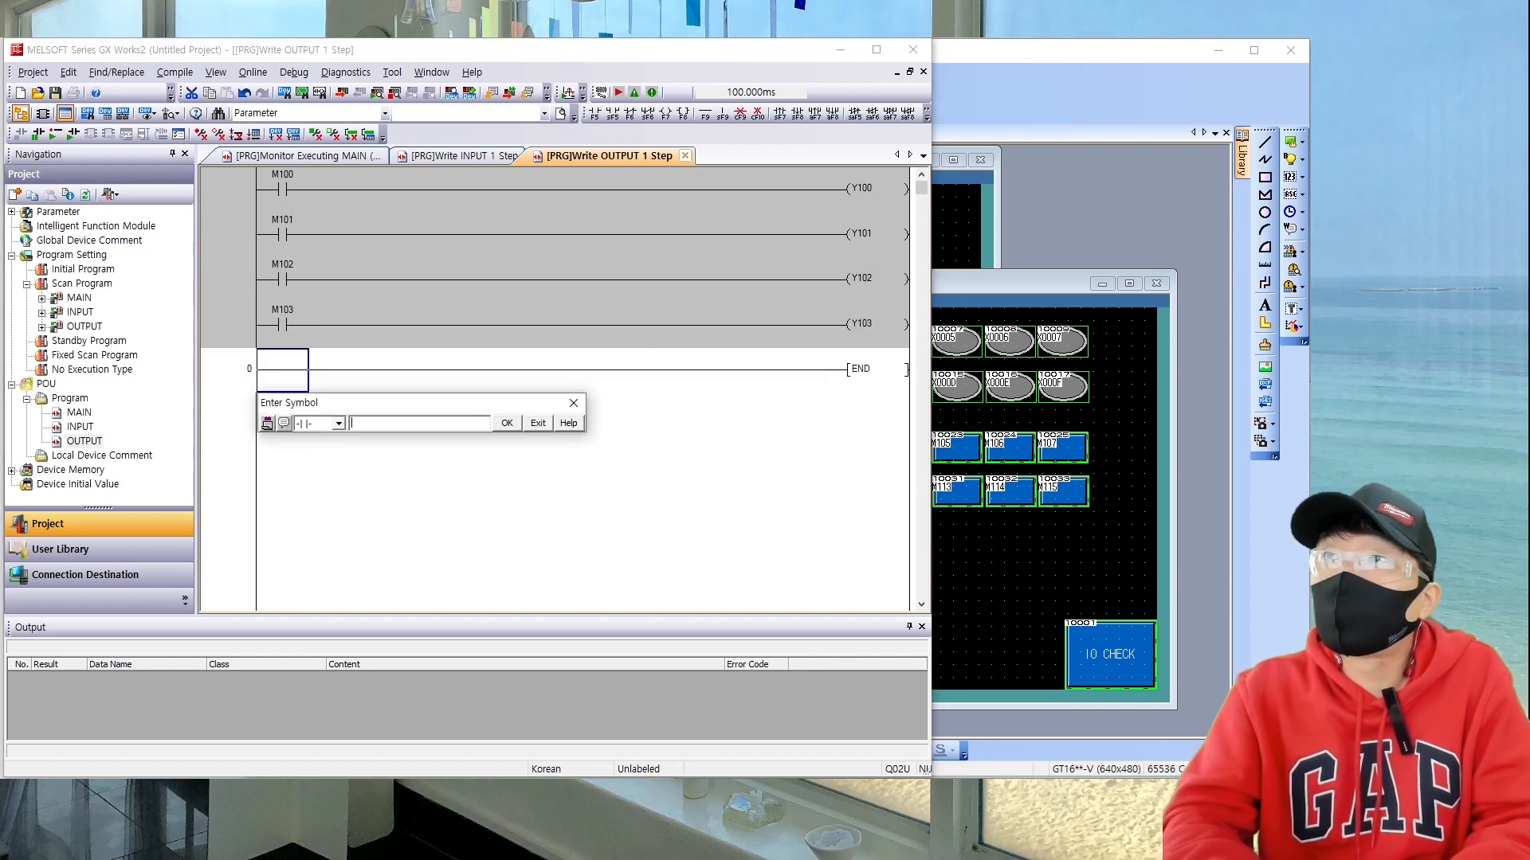
type("M104")
key("Return")
key("F7")
type("Y104")
key("Return")
Step: Add a rung below the Y104 coil with a normally open contact M105 driving coil Y105
key("F5")
type("M105")
key("Return")
key("F7")
type("Y105")
key("Return")
Step: Add a rung below the Y105 coil with a normally open contact M106 driving coil Y106
key("F5")
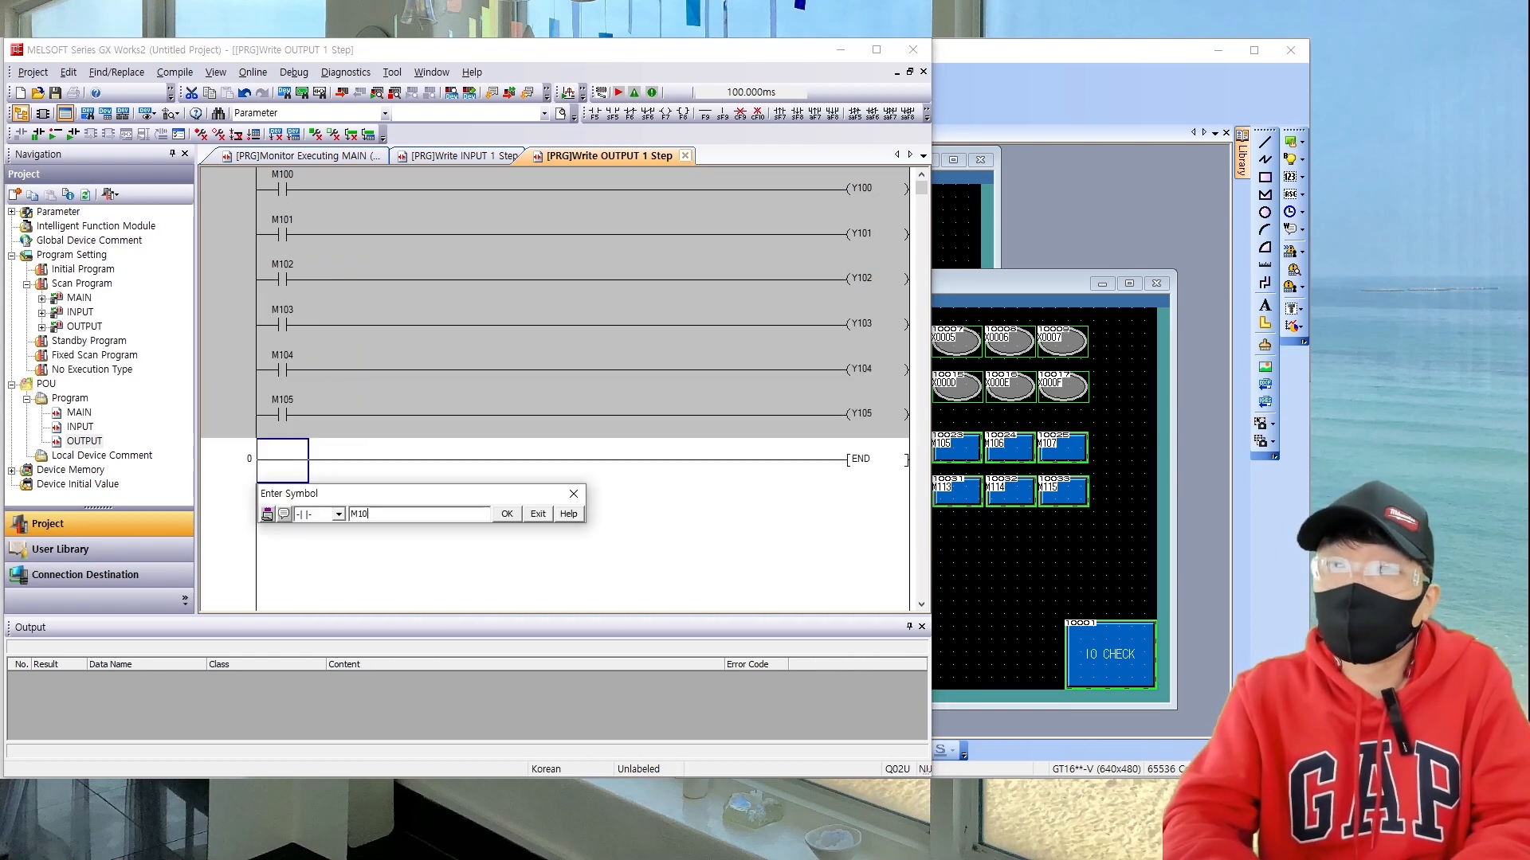
type("M106")
key("Return")
key("F7")
type("Y106")
key("Return")
Step: Add a rung below the Y106 coil with a normally open contact M107 driving coil Y107
type("M107")
key("Return")
key("F7")
type("Y107")
key("Return")
Step: Add a rung below the Y107 coil with a normally open contact M108 driving coil Y108
key("F5")
type("M108")
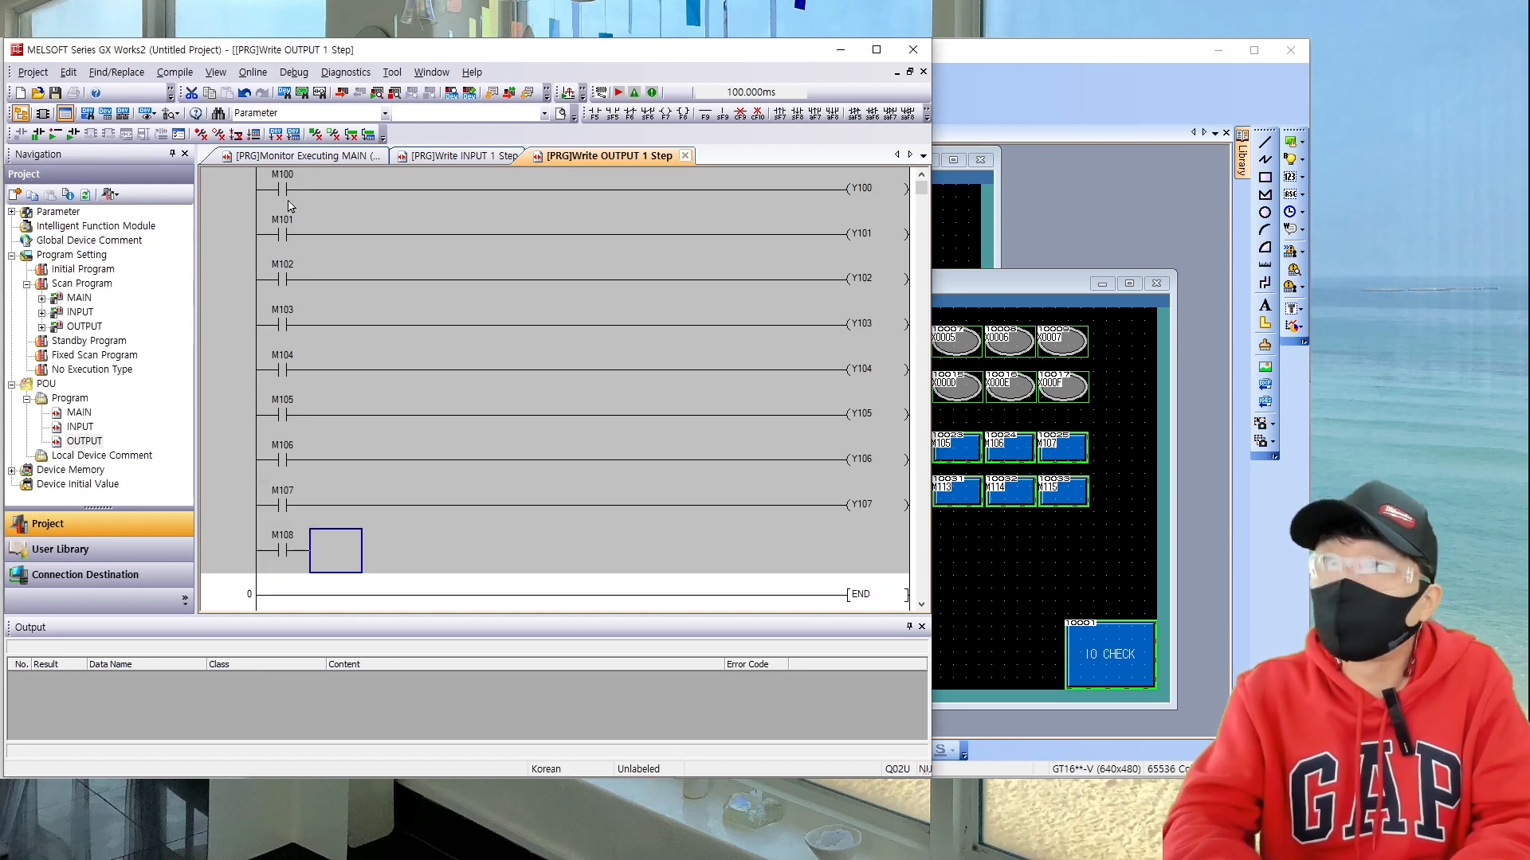
key("Return")
key("F7")
type("Y108")
key("Return")
Step: Add a rung below the Y108 coil with a normally open contact M109 driving coil Y109
key("F5")
type("M109")
key("Return")
key("F7")
type("Y109")
key("Return")
Step: Add a rung below the Y109 coil with a normally open contact M110 driving coil Y10A
key("F5")
type("M10")
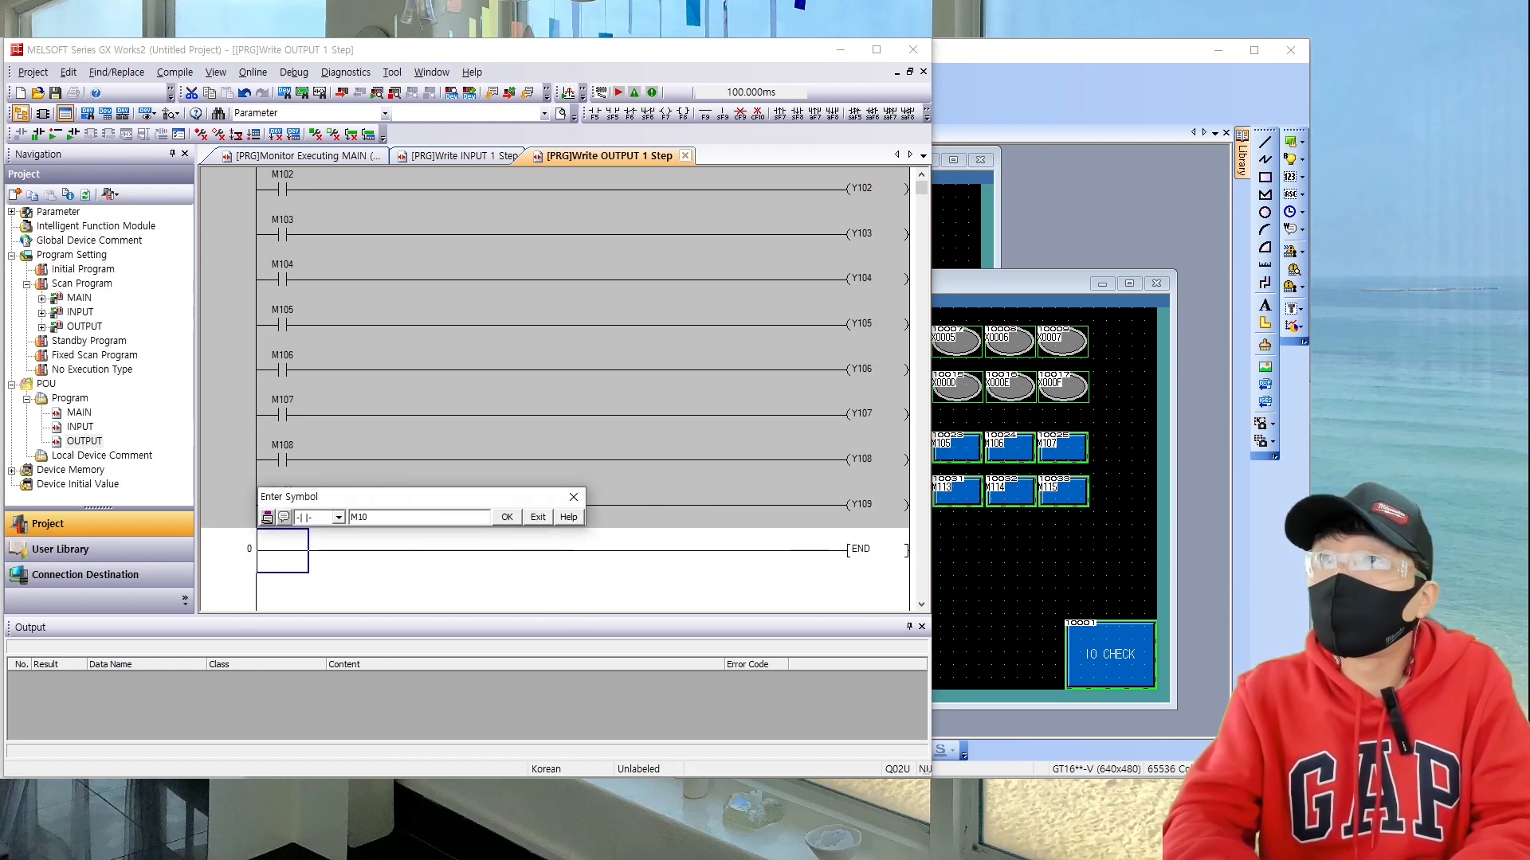
type("0")
key("Return")
key("F7")
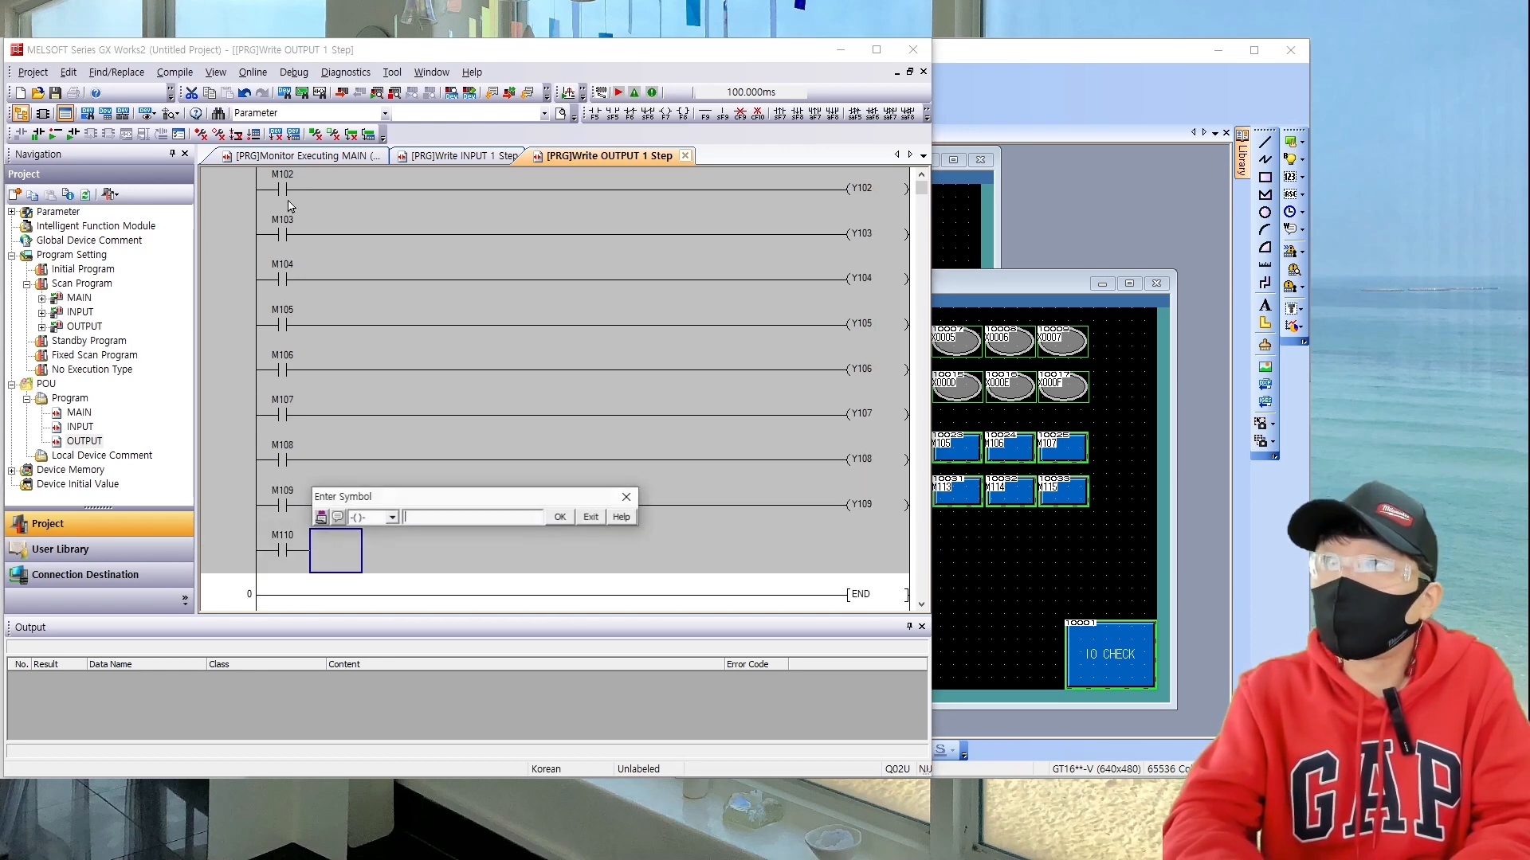
type("Y10A")
key("Return")
Step: Add a rung below the Y10A coil with a normally open contact M111 driving coil Y10B
key("F5")
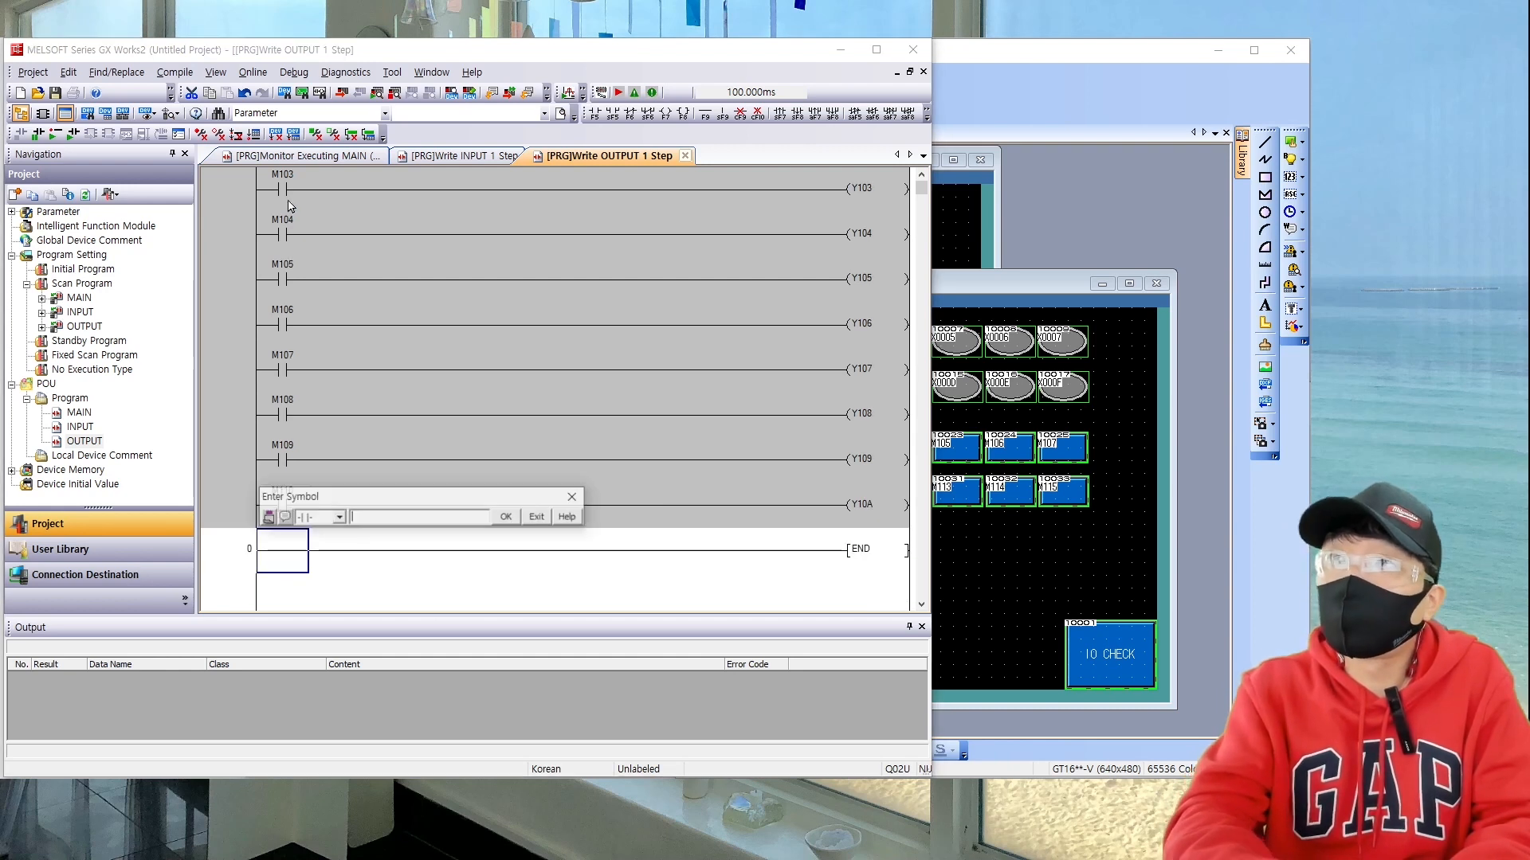
type("M111")
key("Return")
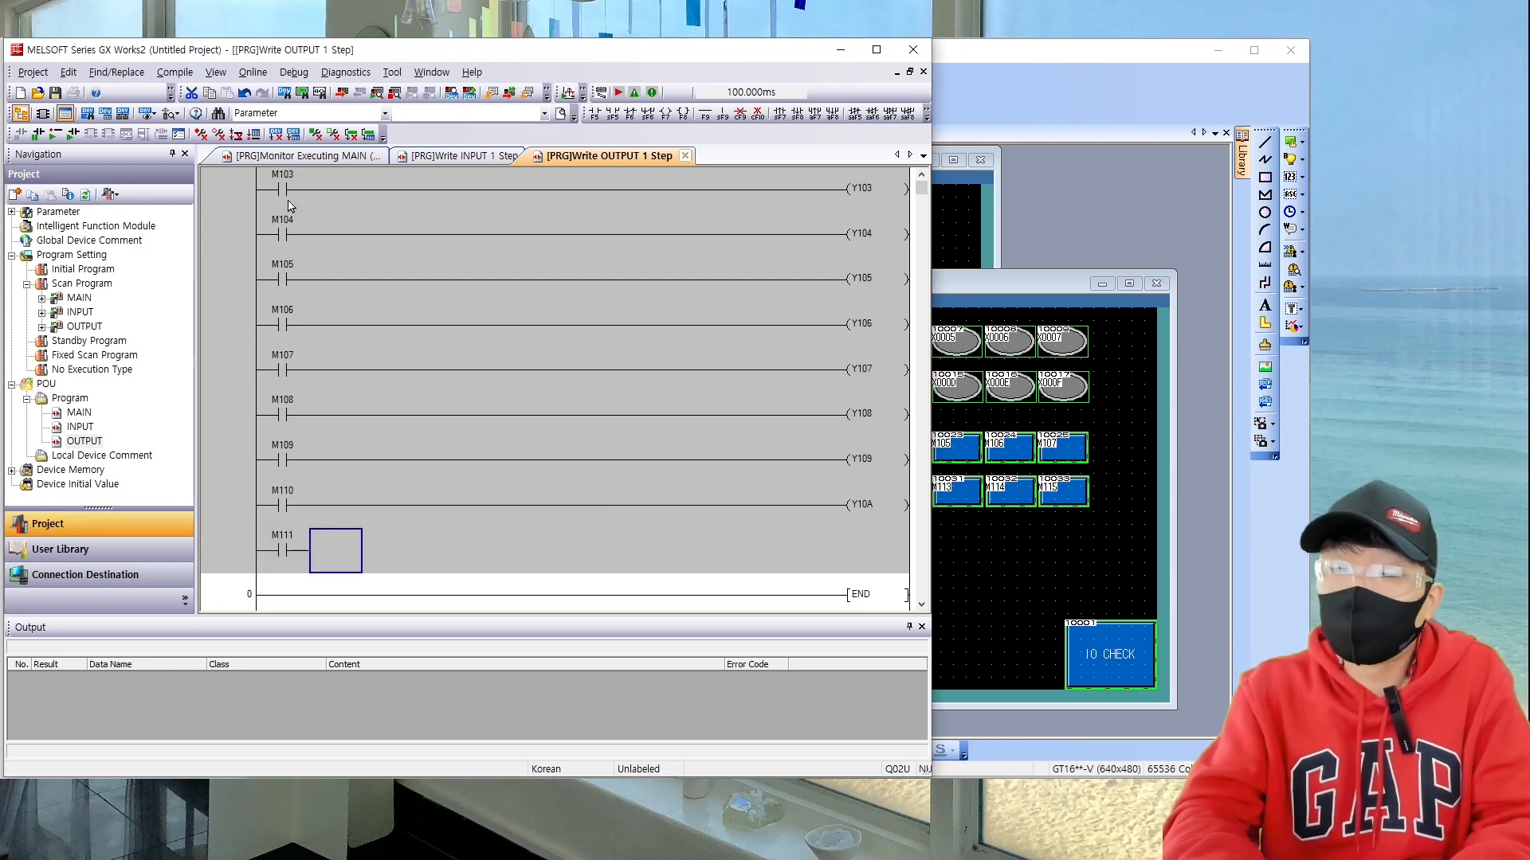
key("F7")
type("Y10B")
key("Return")
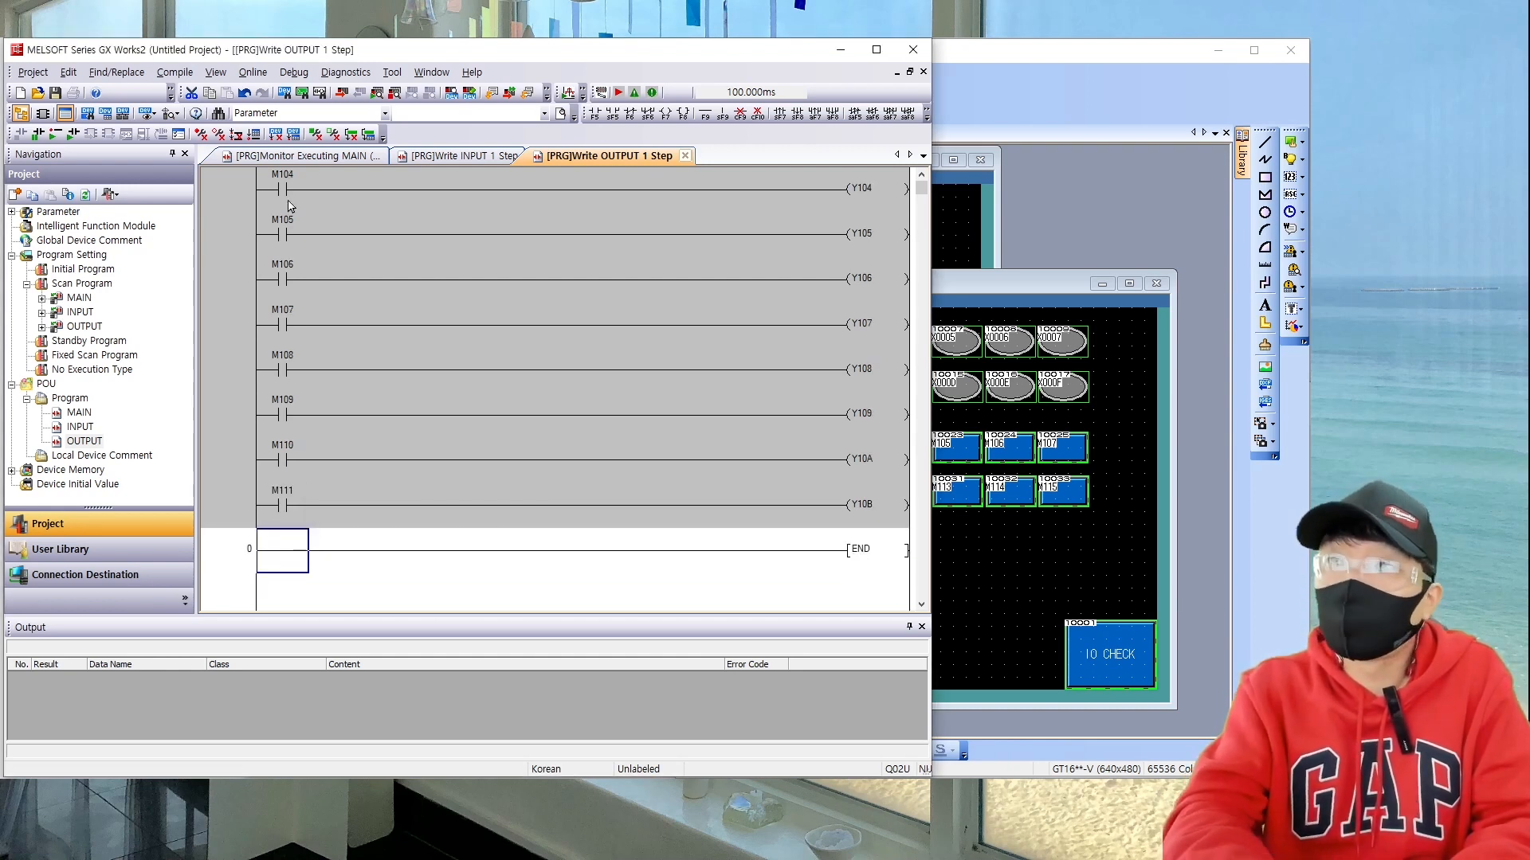
Step: Add a rung below the Y10B coil with a normally open contact M112 driving coil Y10C
key("F5")
type("M112")
key("Return")
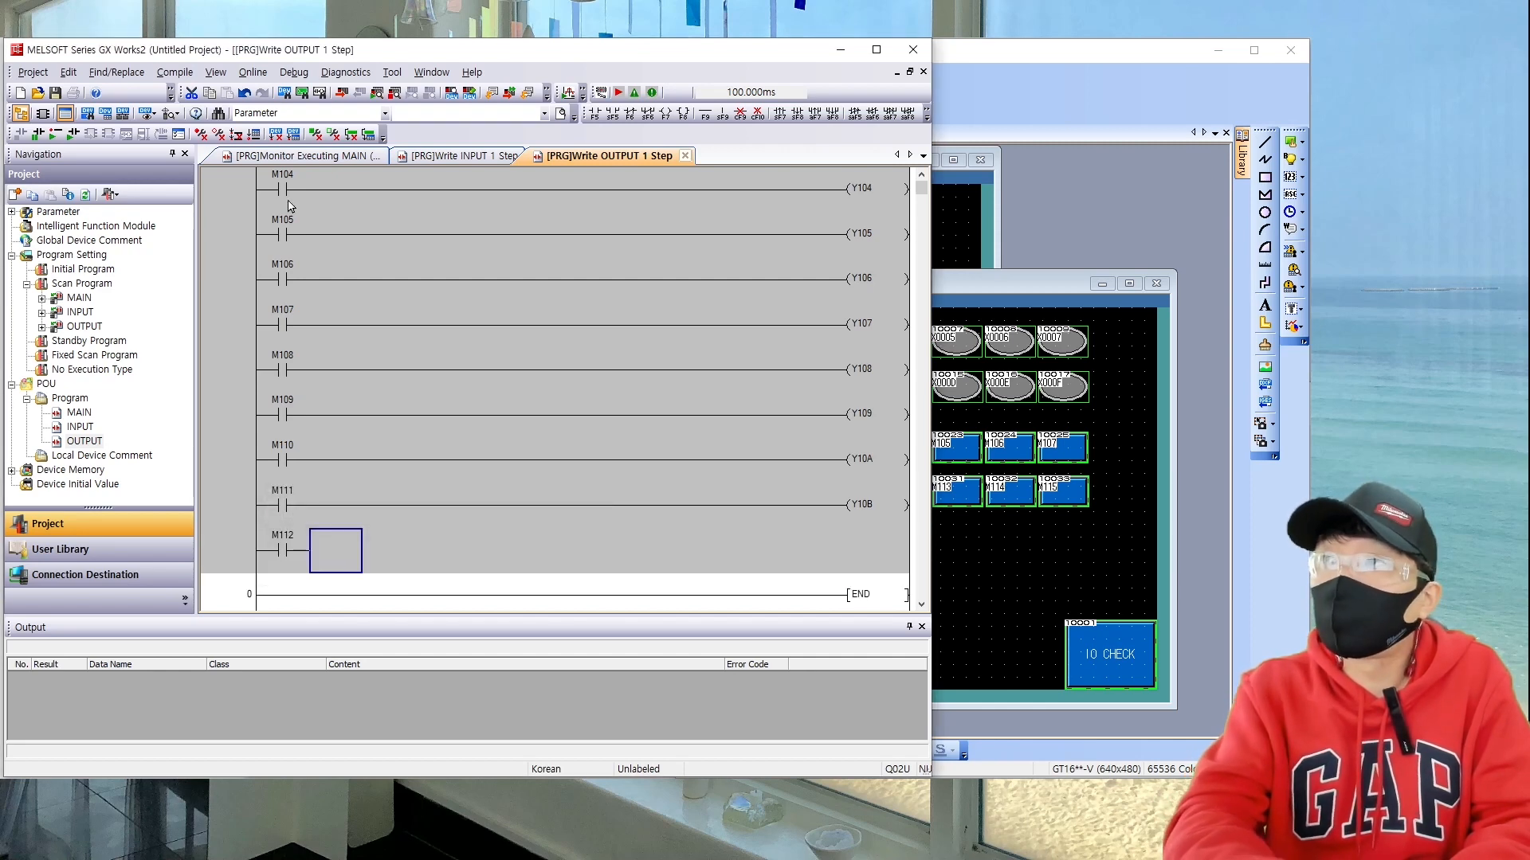
key("F7")
type("Y10C")
key("Return")
Step: Add a rung below the Y10C coil with a normally open contact M113 driving coil Y10D
key("F5")
type("M113")
key("Return")
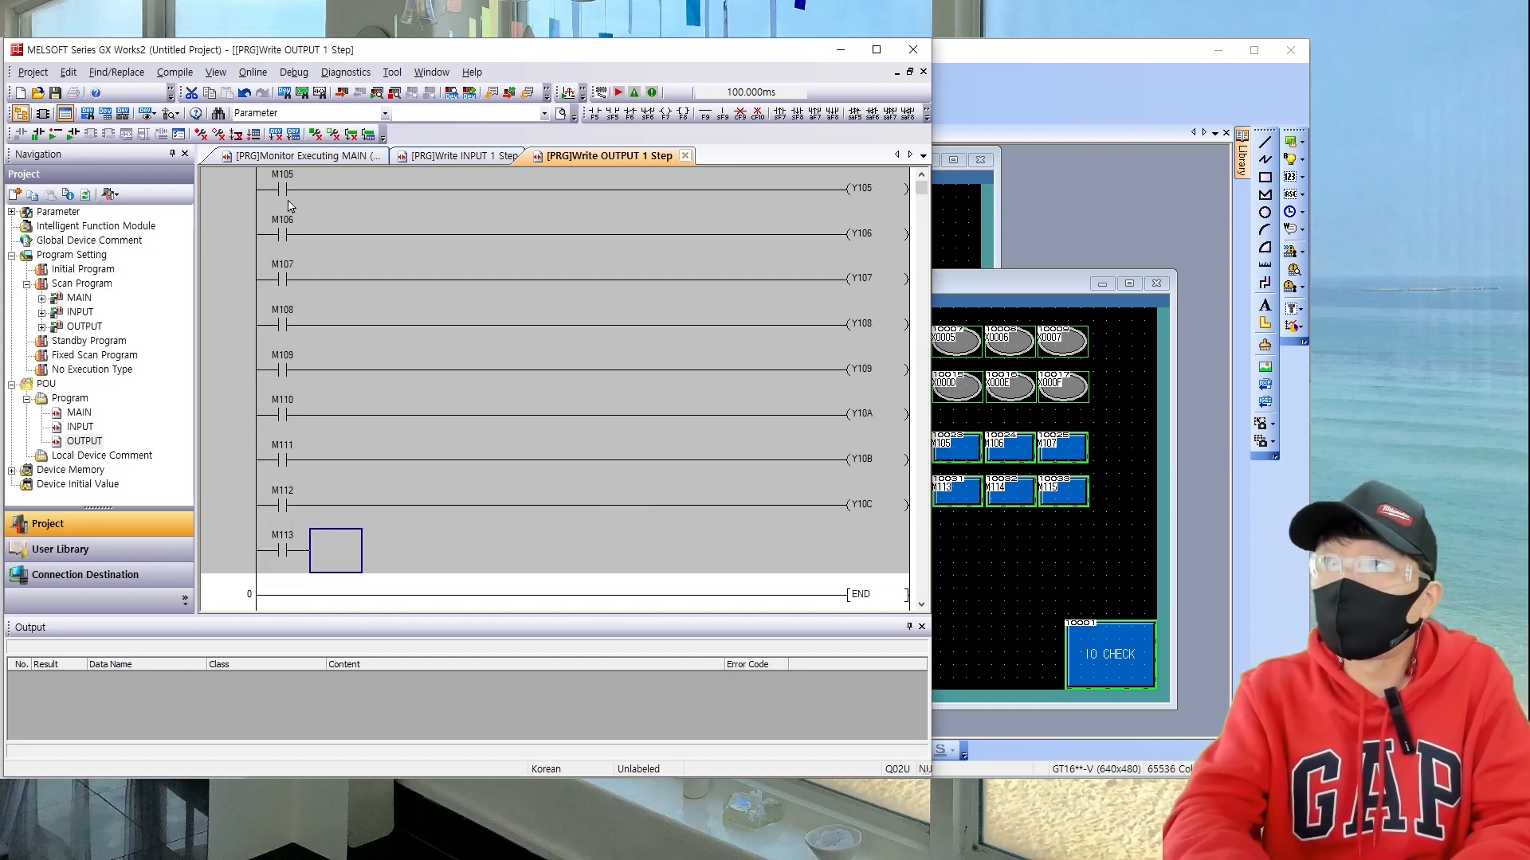
key("F7")
type("Y10D")
key("Return")
Step: Add a rung below the Y10D coil with a normally open contact M114 driving coil Y10E
key("F5")
type("M114")
key("Return")
key("F7")
type("Y10E")
key("Return")
Step: Add the last OUTPUT rung with a normally open contact M115 driving coil Y10F
key("F5")
type("M115")
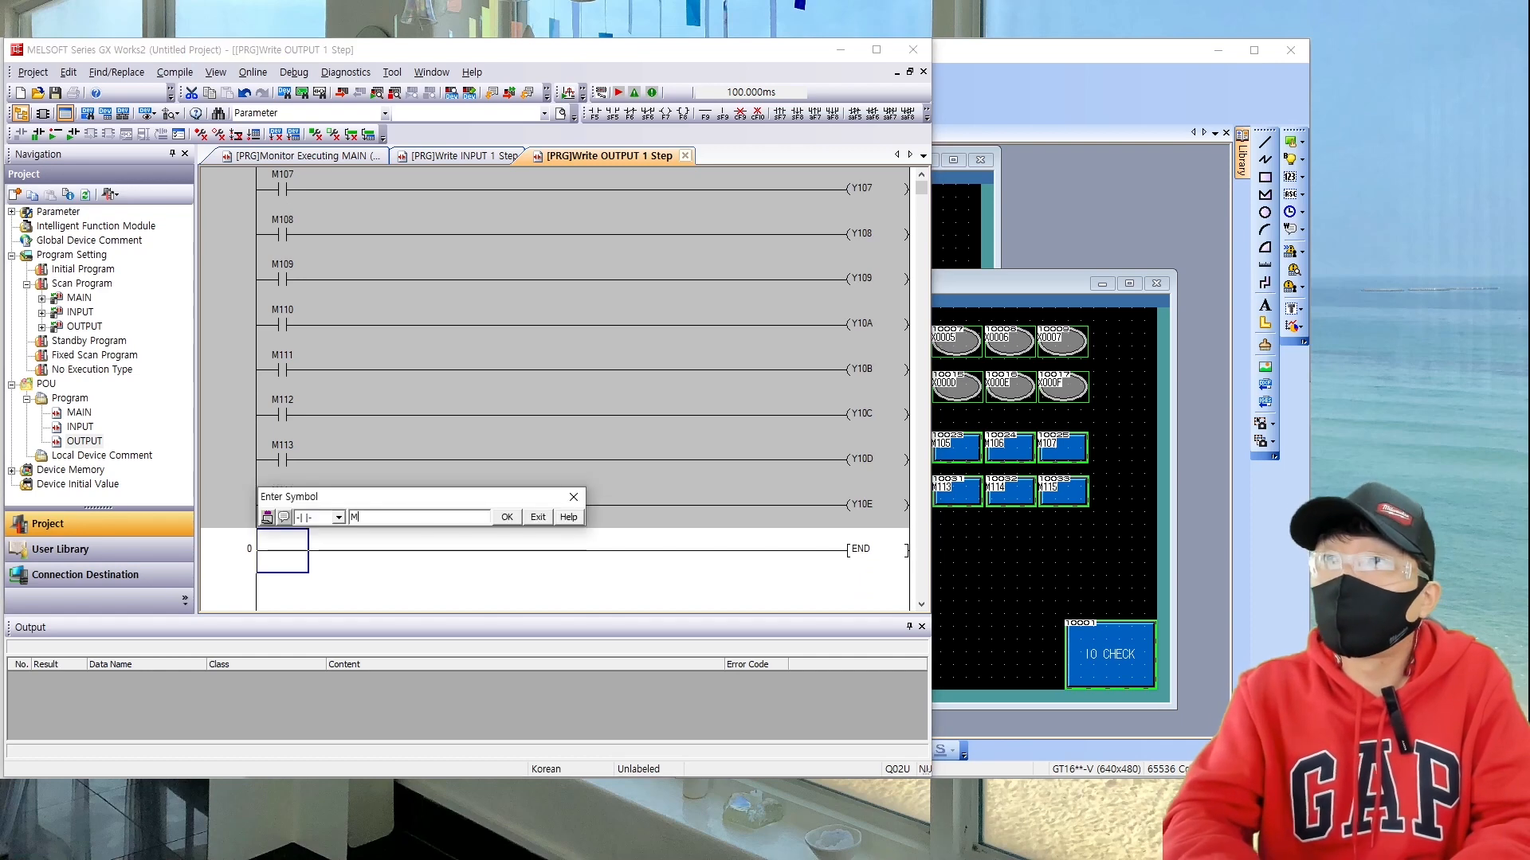
key("Return")
key("F7")
type("Y10F")
key("Return")
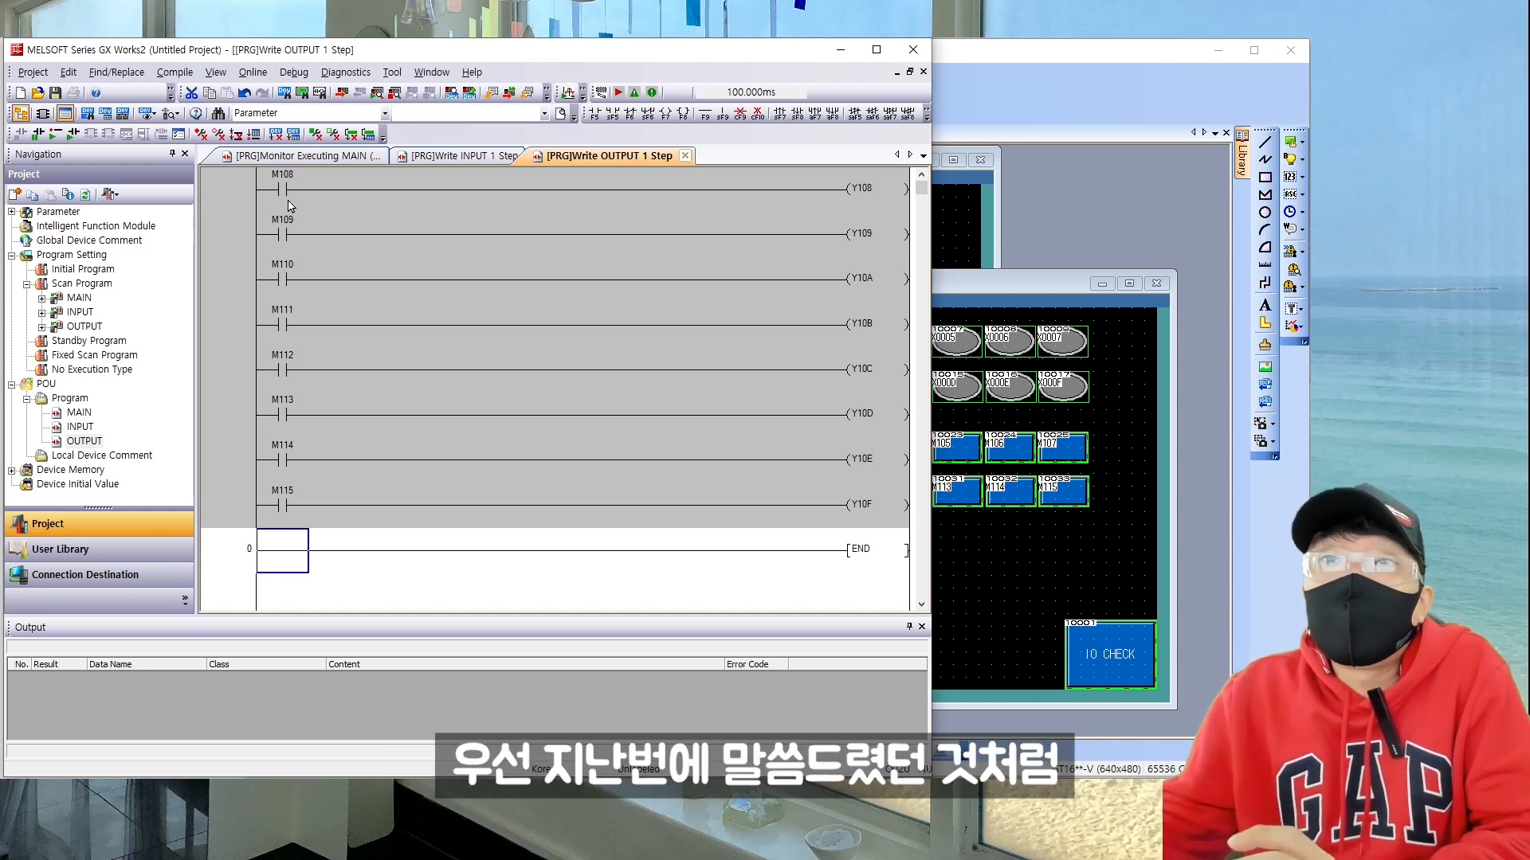
Step: Copy the M100 contact into both contact positions of the Y101 rung and into the second position of the Y100 rung
scroll(287, 206, "up", 3)
left_click(287, 206)
key("ctrl+c")
left_click(323, 231)
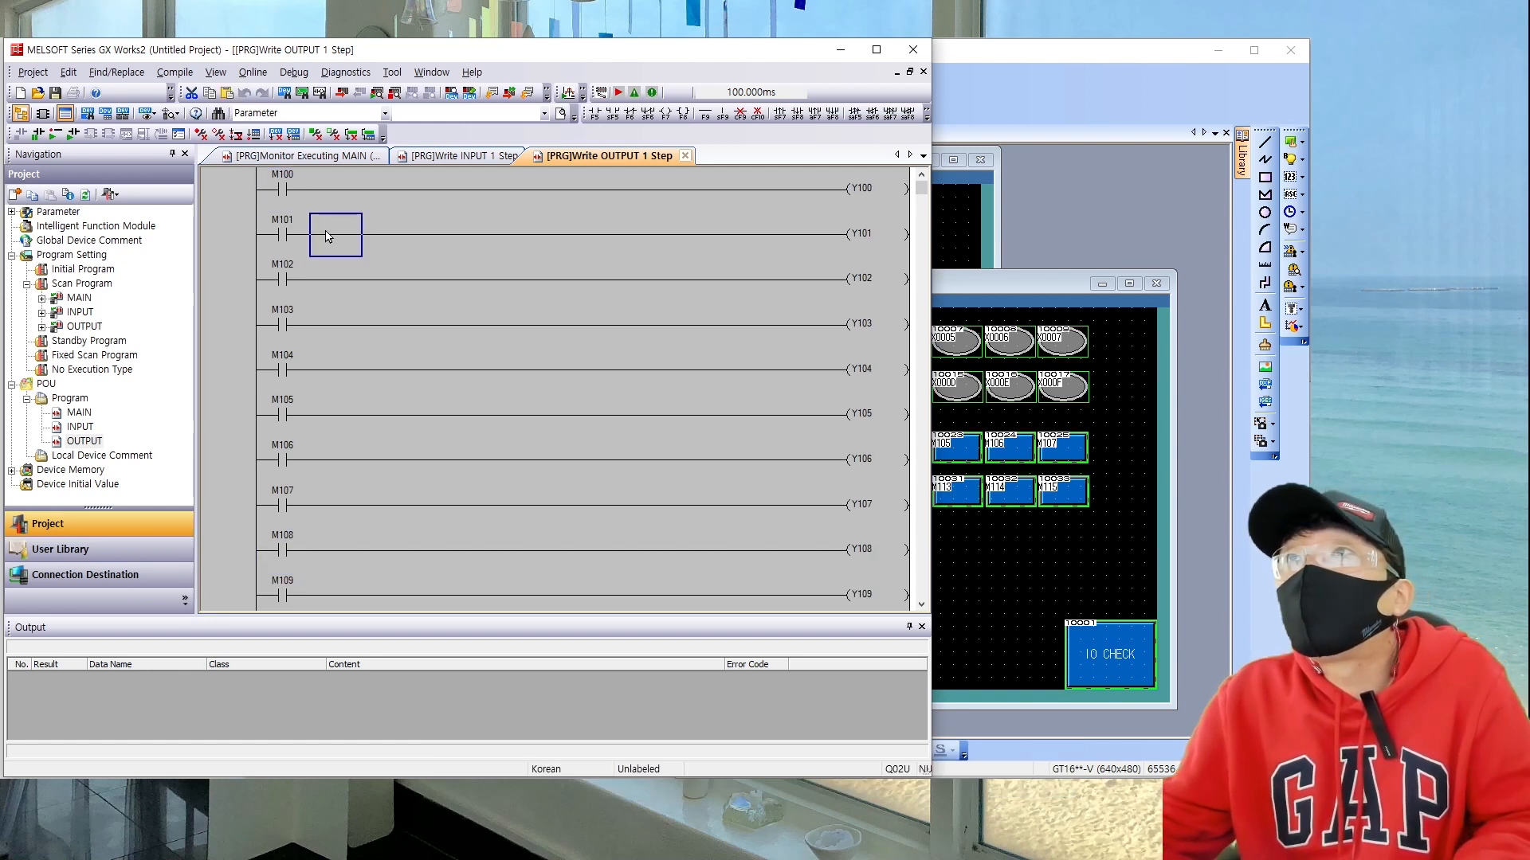
key("ctrl+v")
left_click(299, 226)
key("ctrl+v")
left_click(320, 194)
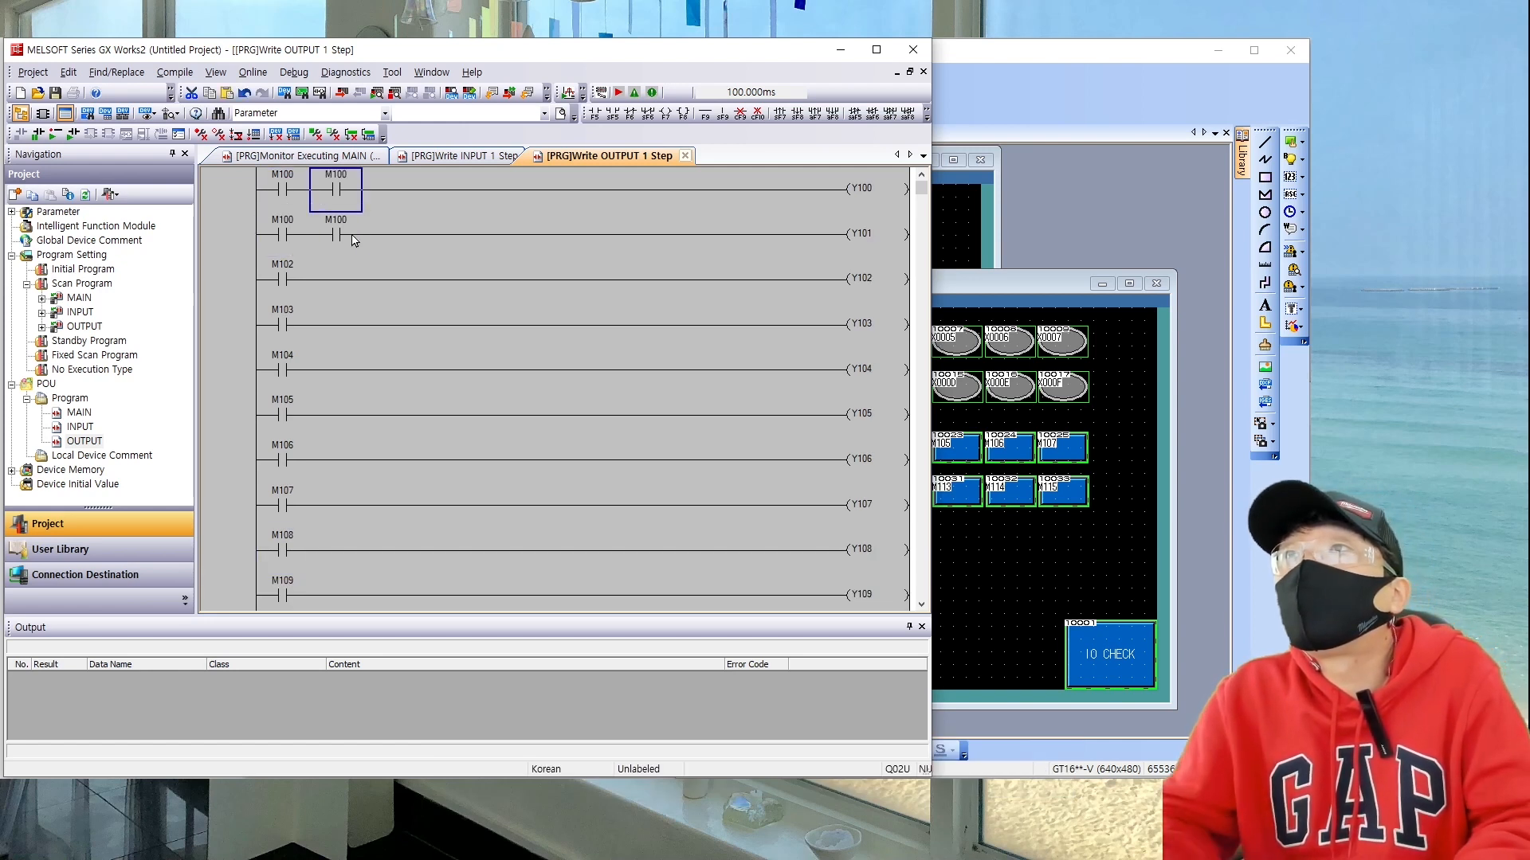
Step: Change the second M100 contact in the Y100 and Y101 rungs to normally closed as an interlock
key("F5")
key("Return")
key("Down")
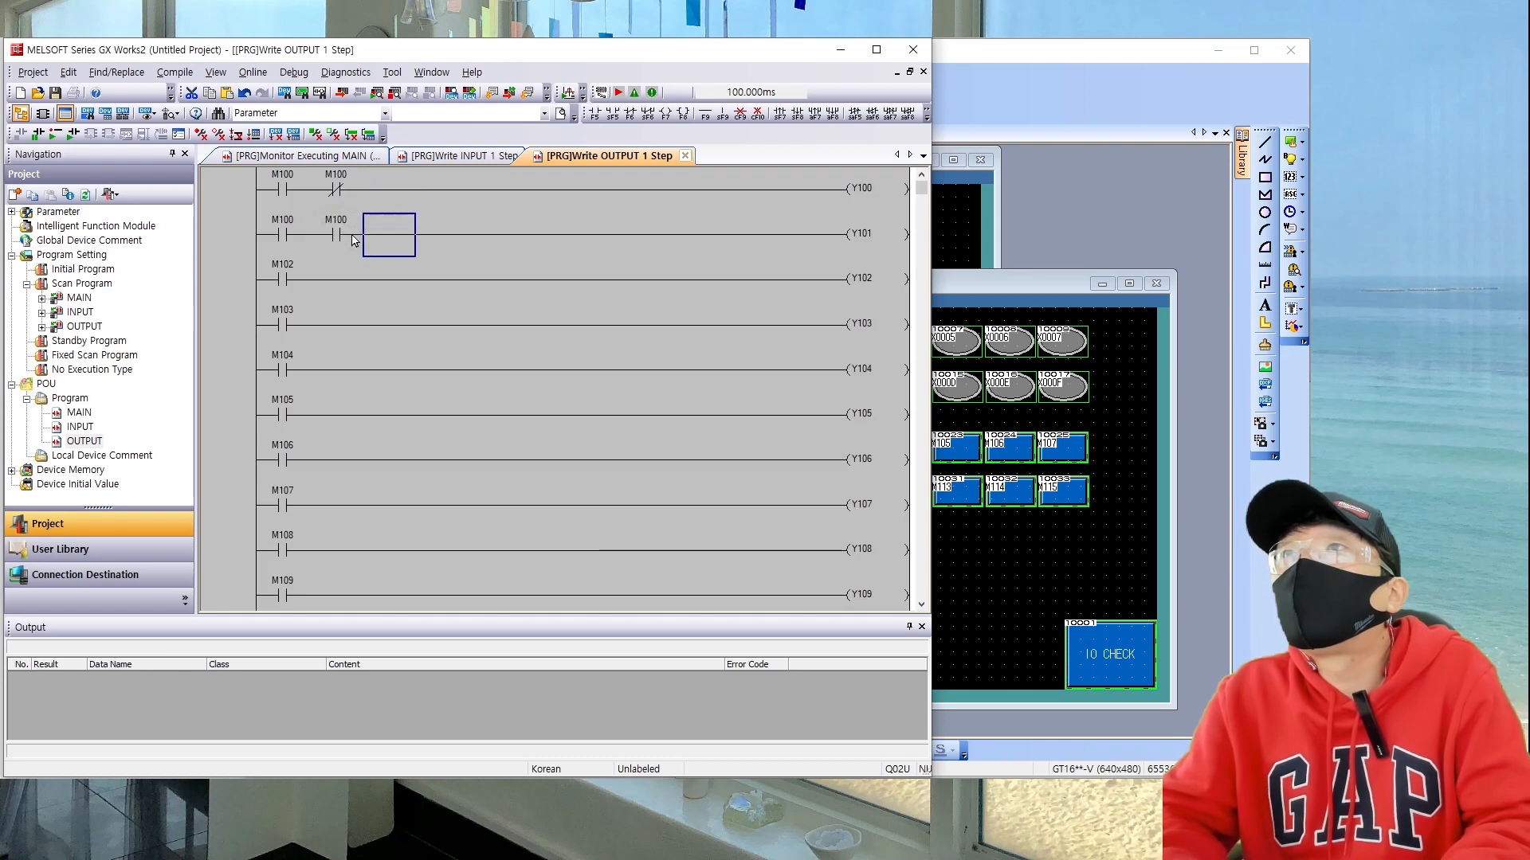
key("Left")
key("F6")
key("Return")
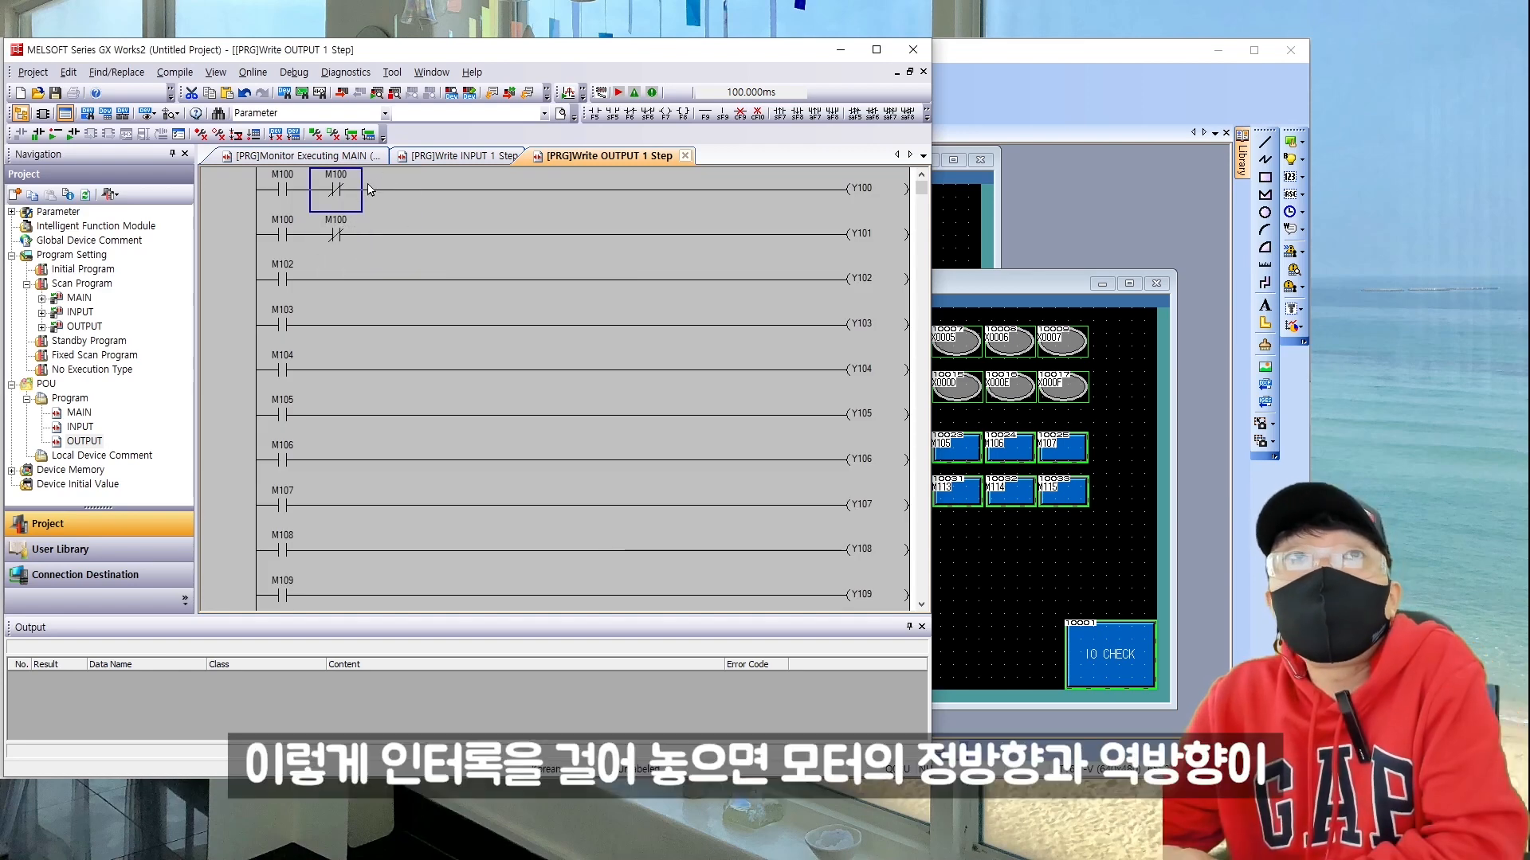
left_click(866, 207)
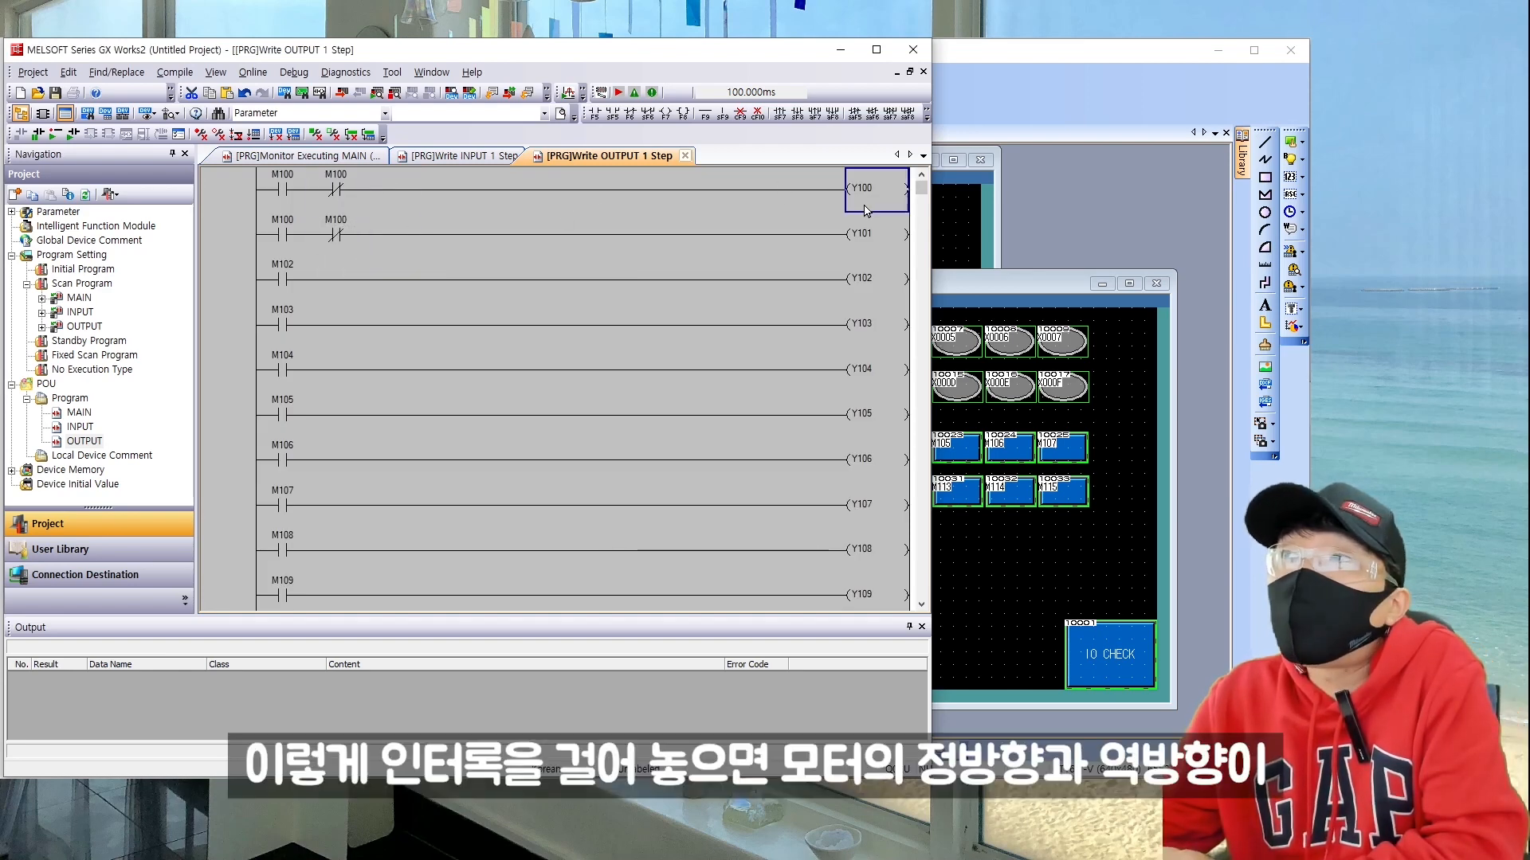
left_click(880, 244)
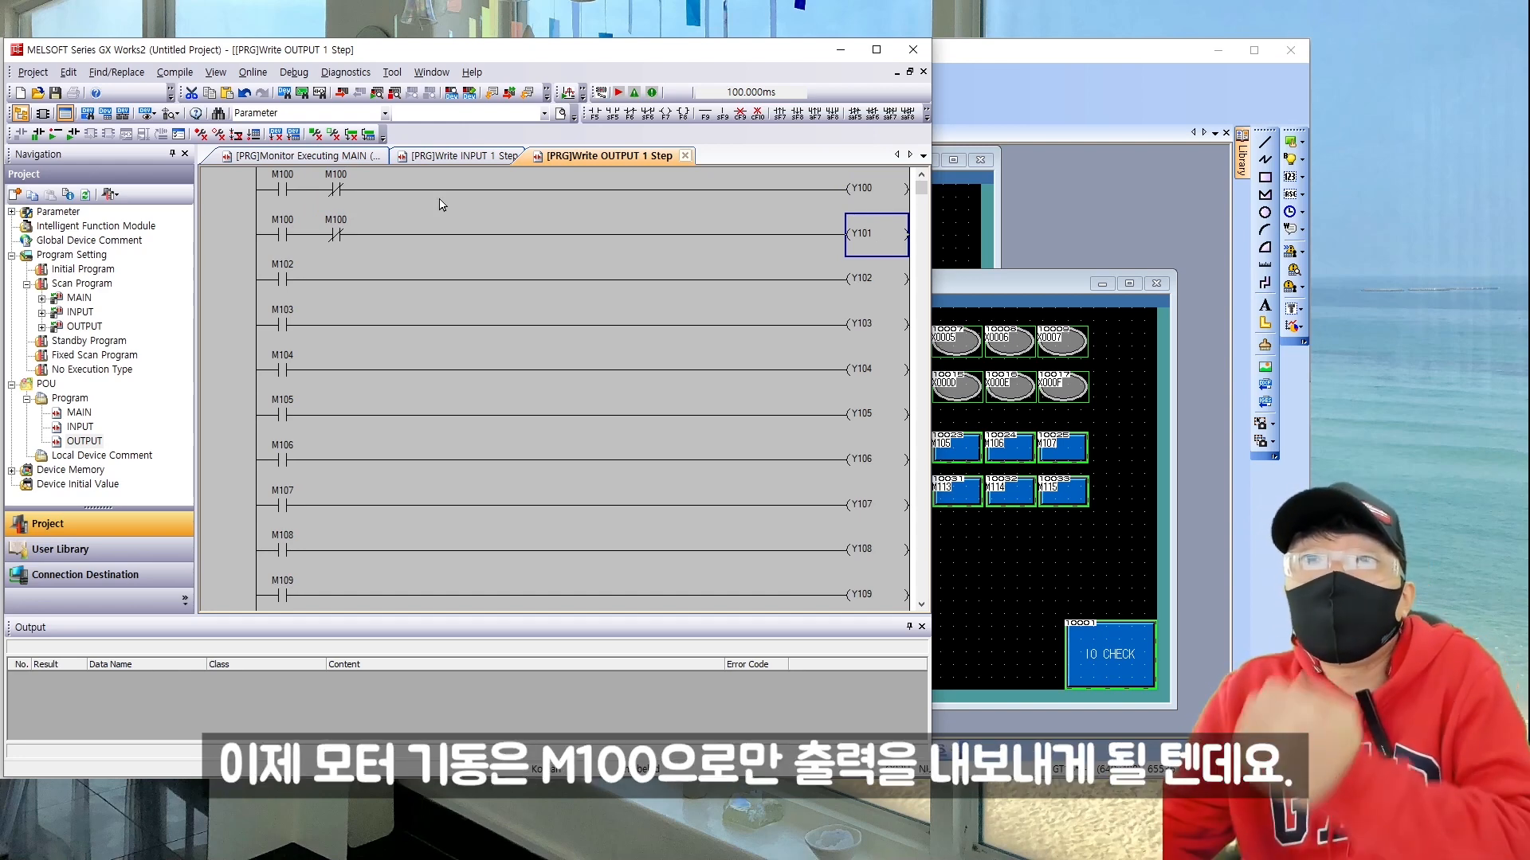
left_click(285, 189)
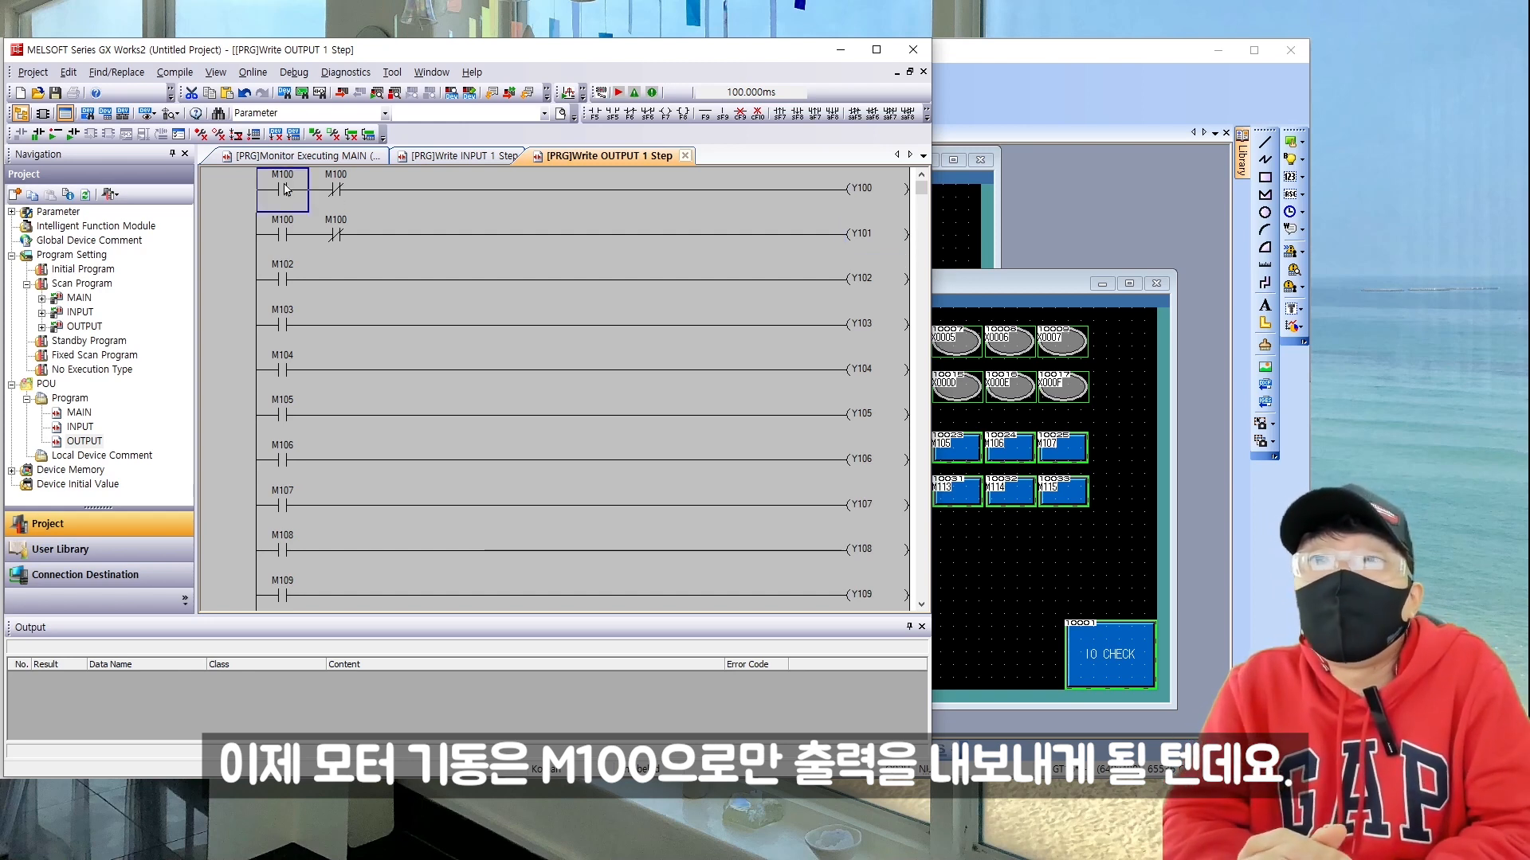
left_click_drag(285, 189, 816, 228)
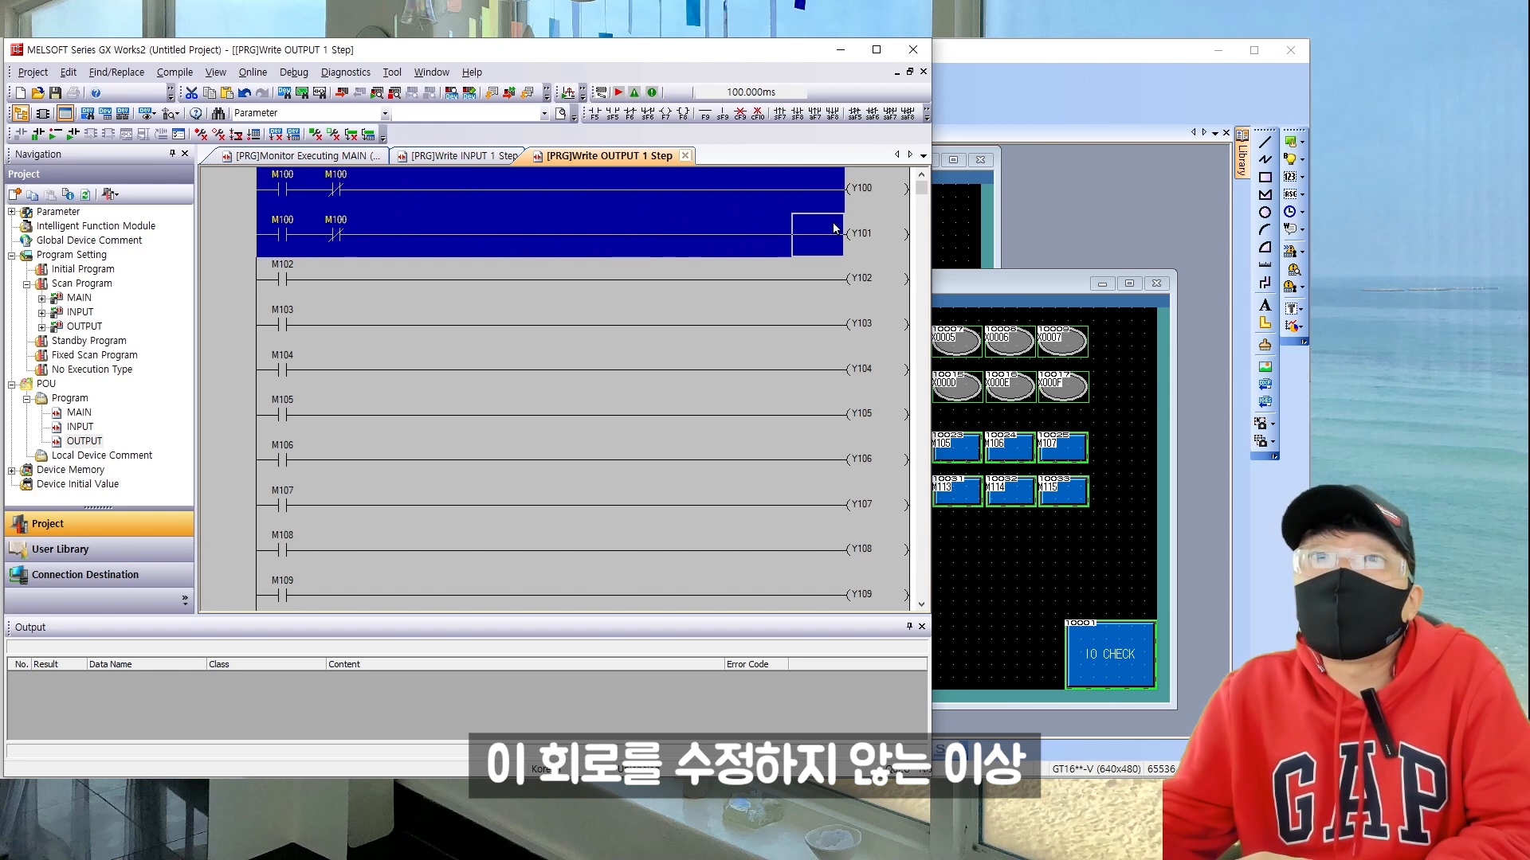
left_click(850, 201)
left_click(866, 234)
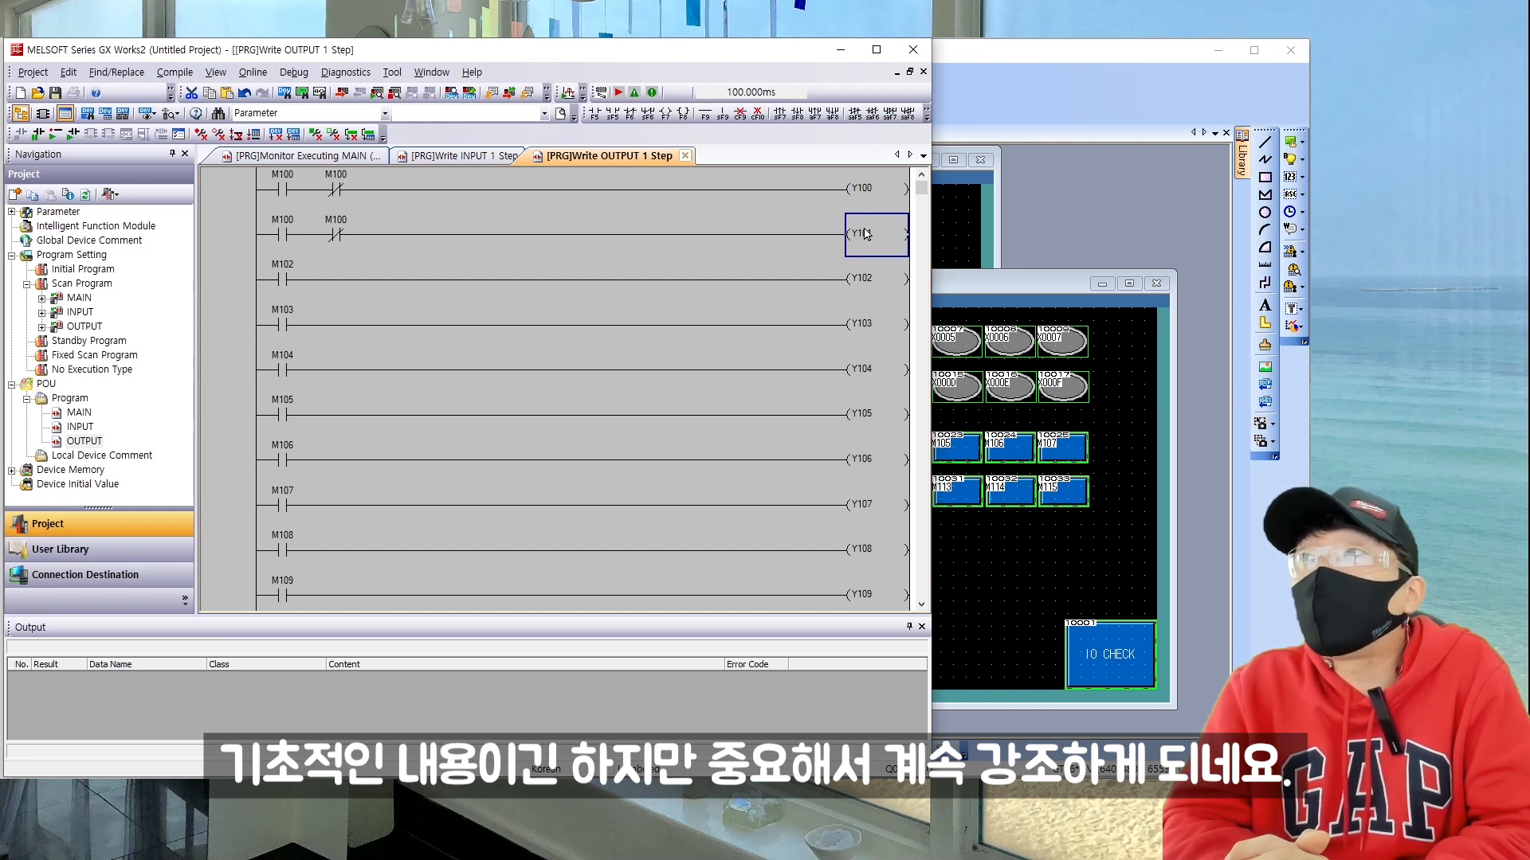
Step: Copy the M102 contact into both contact positions of the Y103 rung and the second position of the Y102 rung
left_click(298, 282)
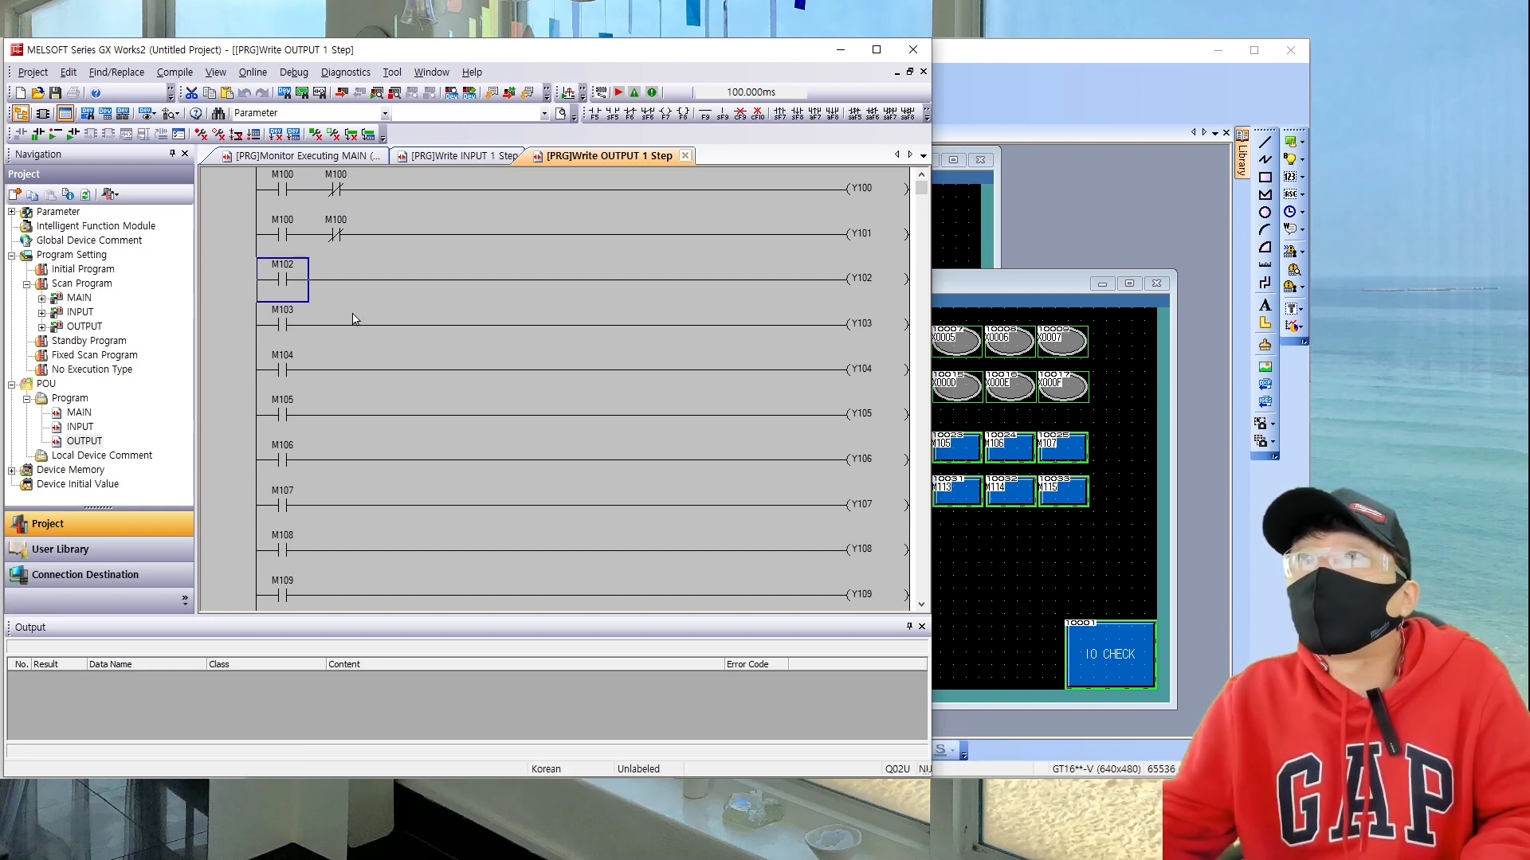
left_click(326, 337)
left_click(277, 335)
key("ctrl+v")
left_click(331, 279)
key("ctrl+v")
Step: Cross-copy contacts as series contacts: M104 into the Y105 rung and M105 into the Y104 rung
left_click(291, 365)
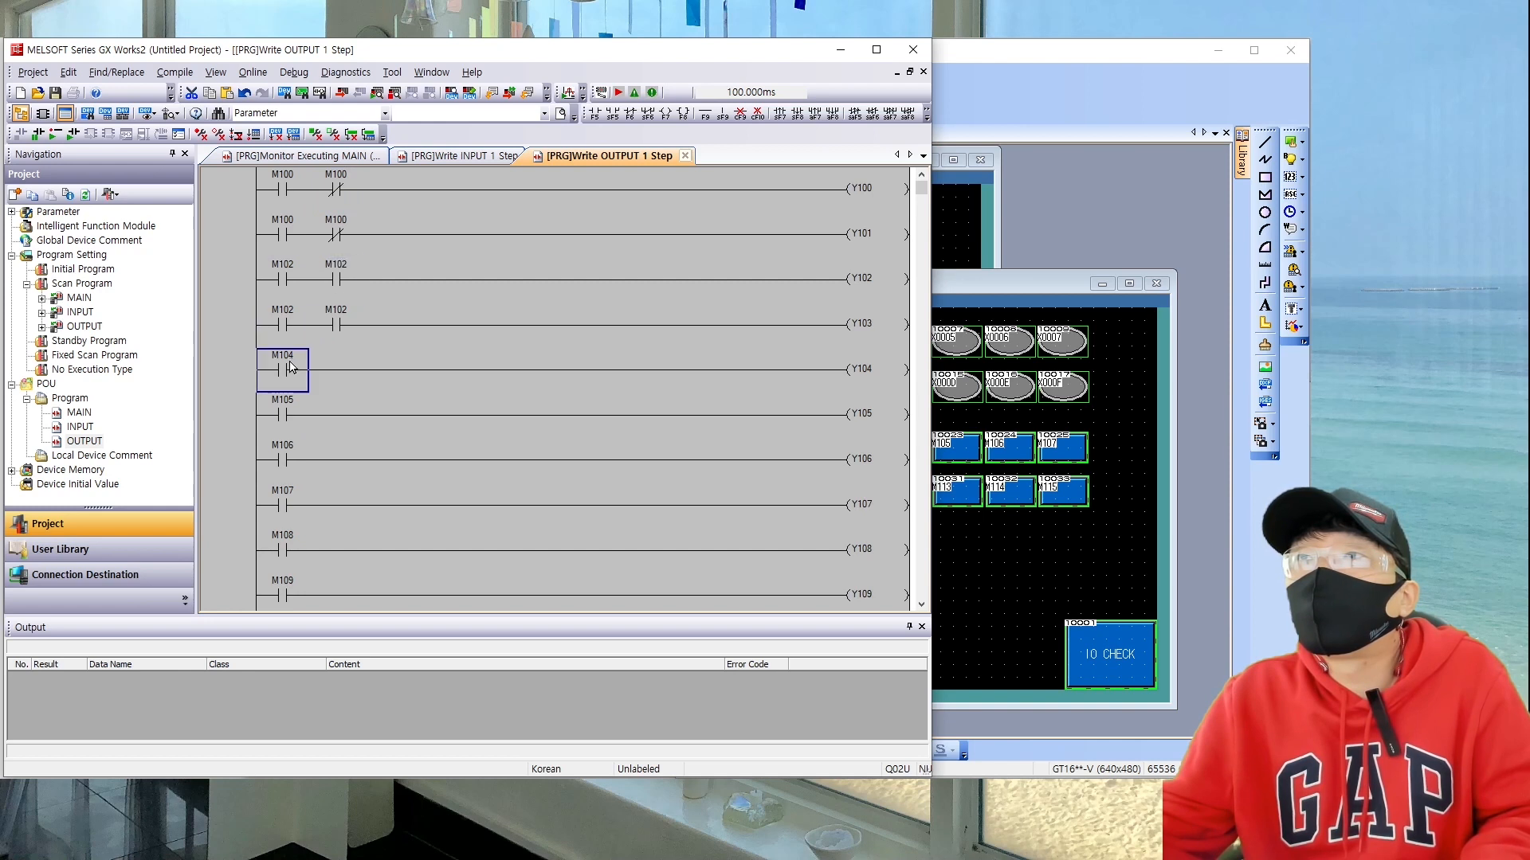
left_click(337, 419)
key("ctrl+v")
left_click(285, 414)
left_click(323, 364)
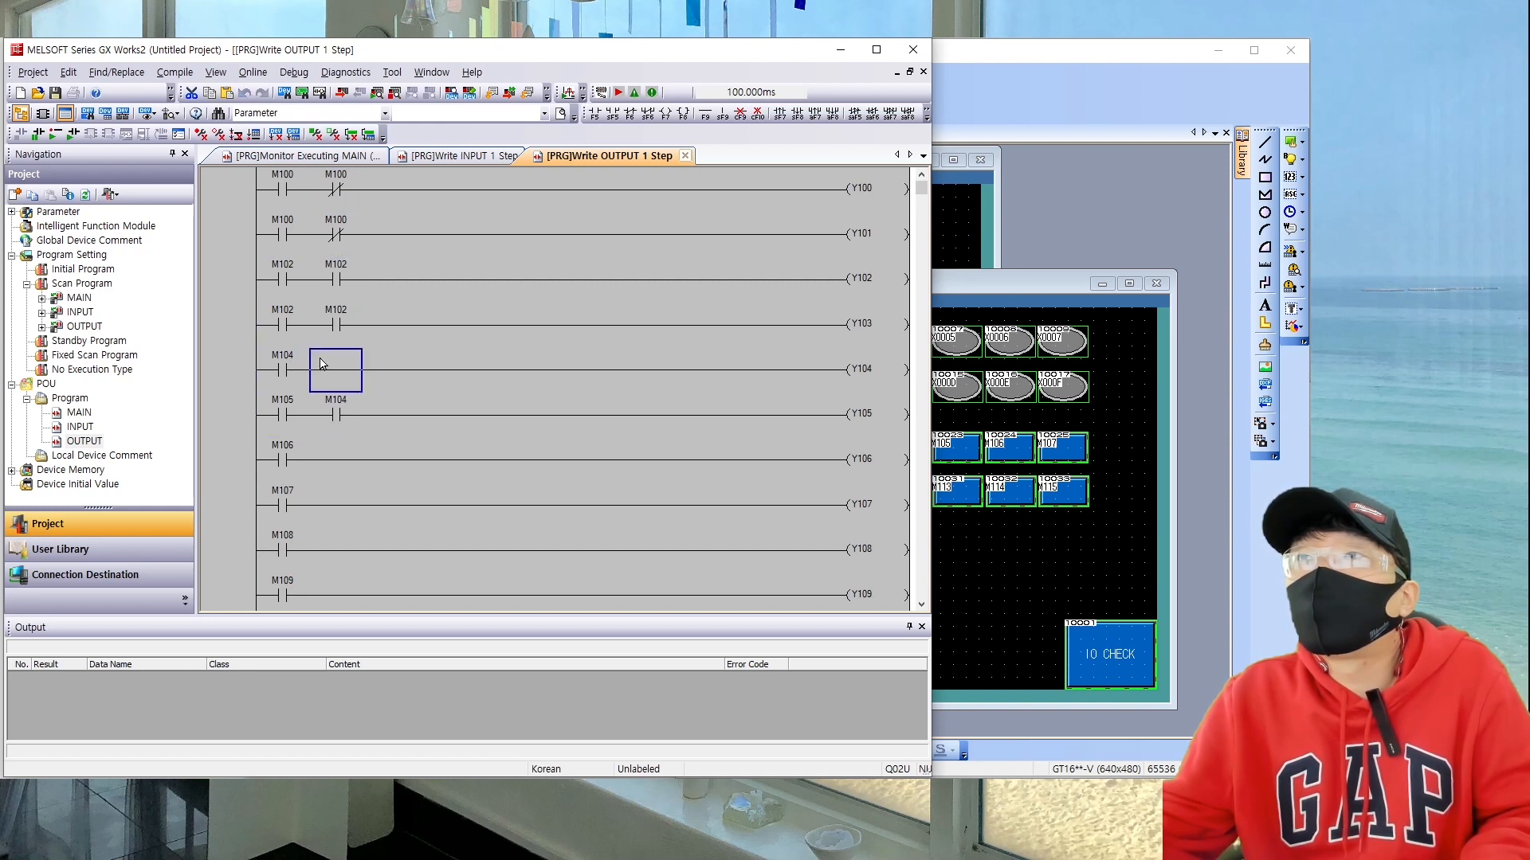
Step: Cross-copy contacts as series contacts: M106 into the Y107 rung and M107 into the Y106 rung
left_click(282, 452)
key("ctrl+c")
left_click(315, 497)
key("ctrl+v")
left_click(290, 494)
key("ctrl+c")
left_click(326, 436)
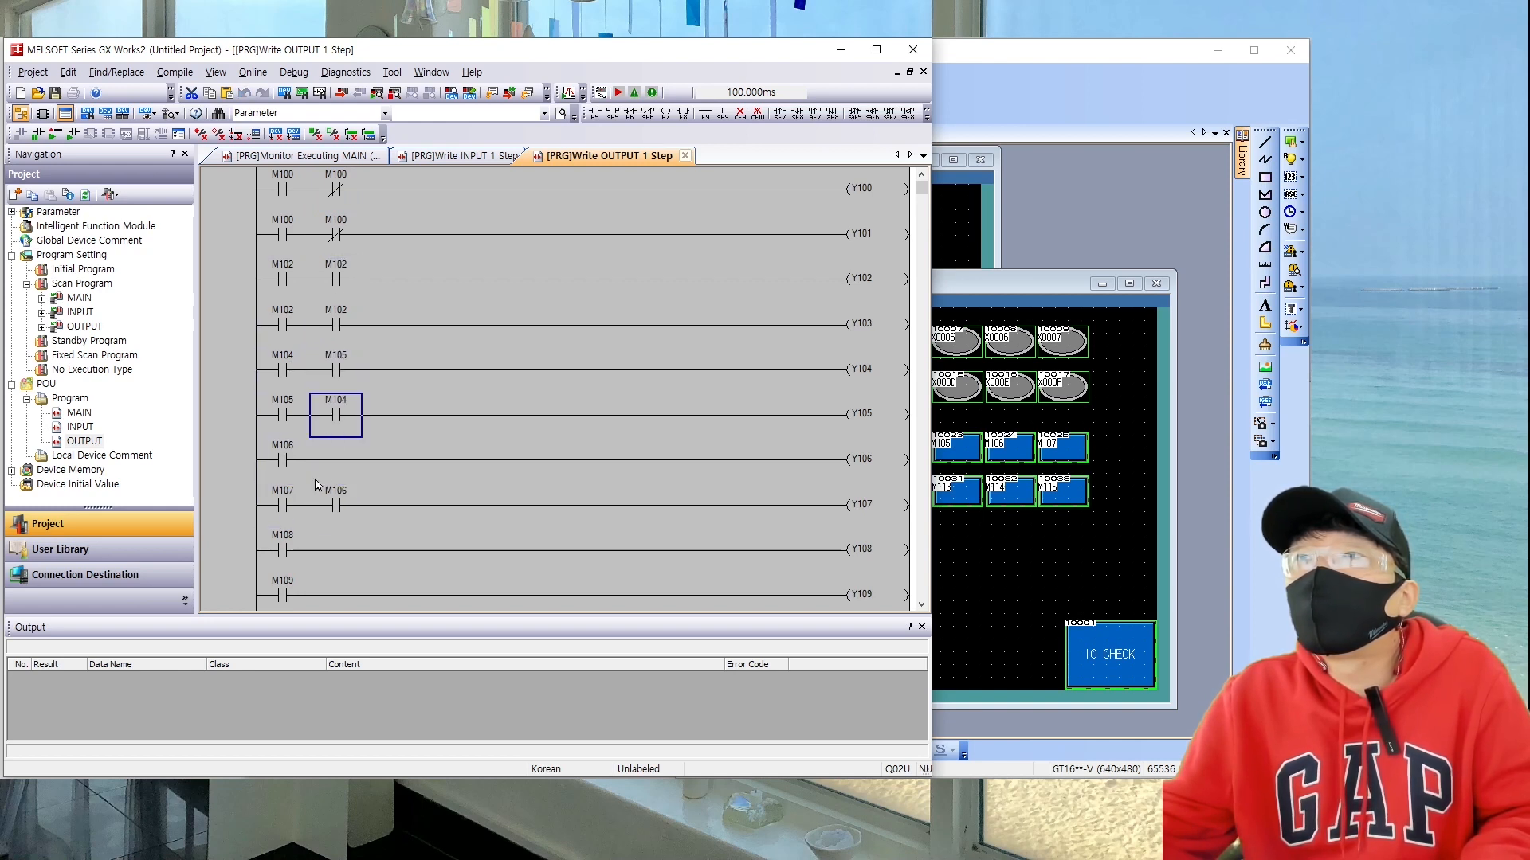
left_click(328, 459)
key("ctrl+v")
Step: Cross-copy contacts as series contacts: M108 into the Y109 rung and M109 into the Y108 rung
left_click(283, 550)
key("ctrl+c")
left_click(332, 595)
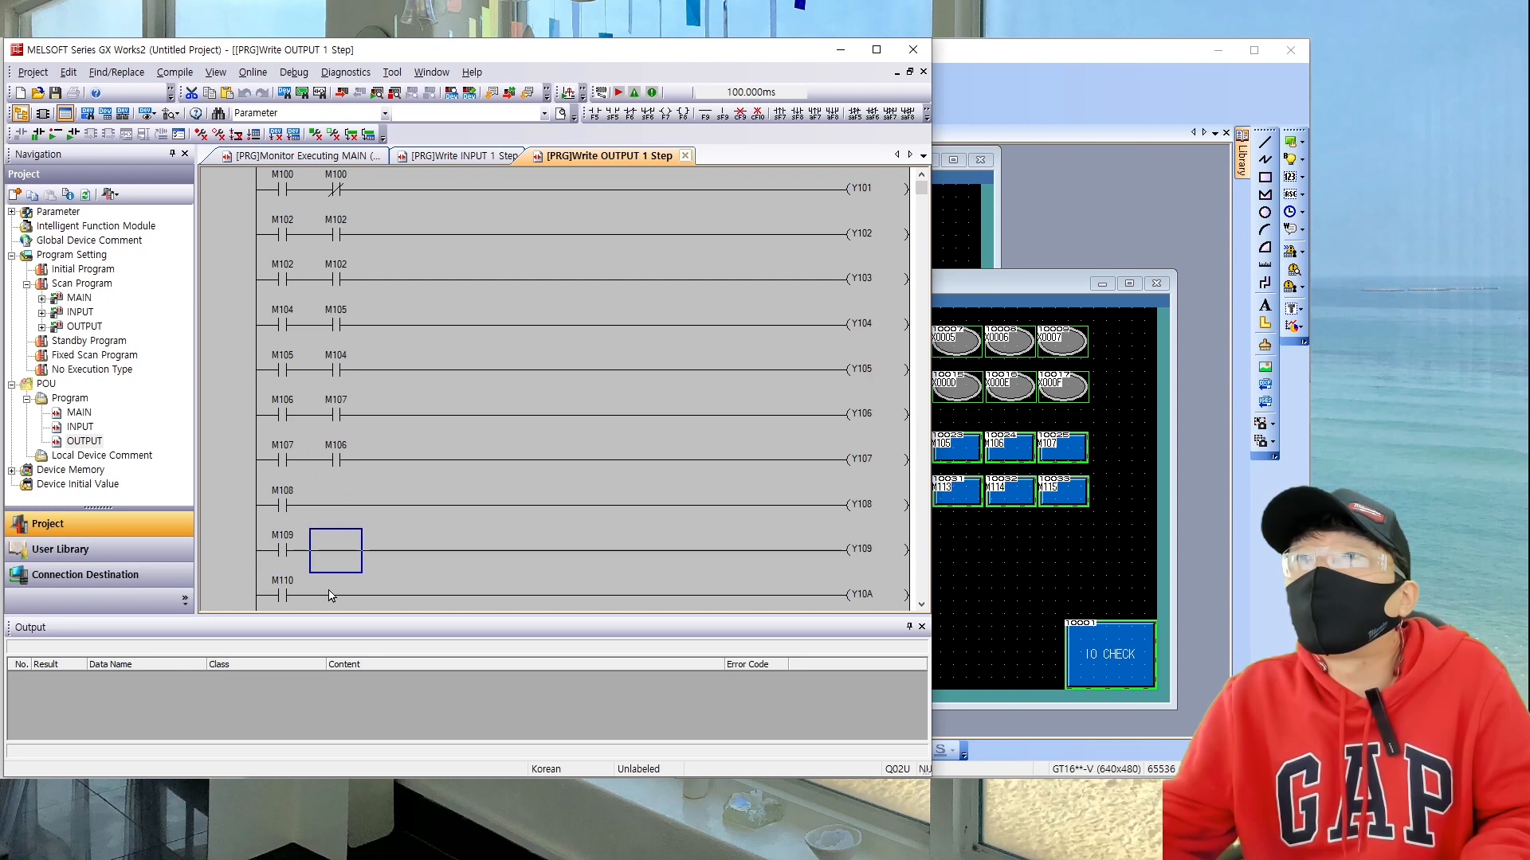
key("ctrl+v")
left_click(289, 549)
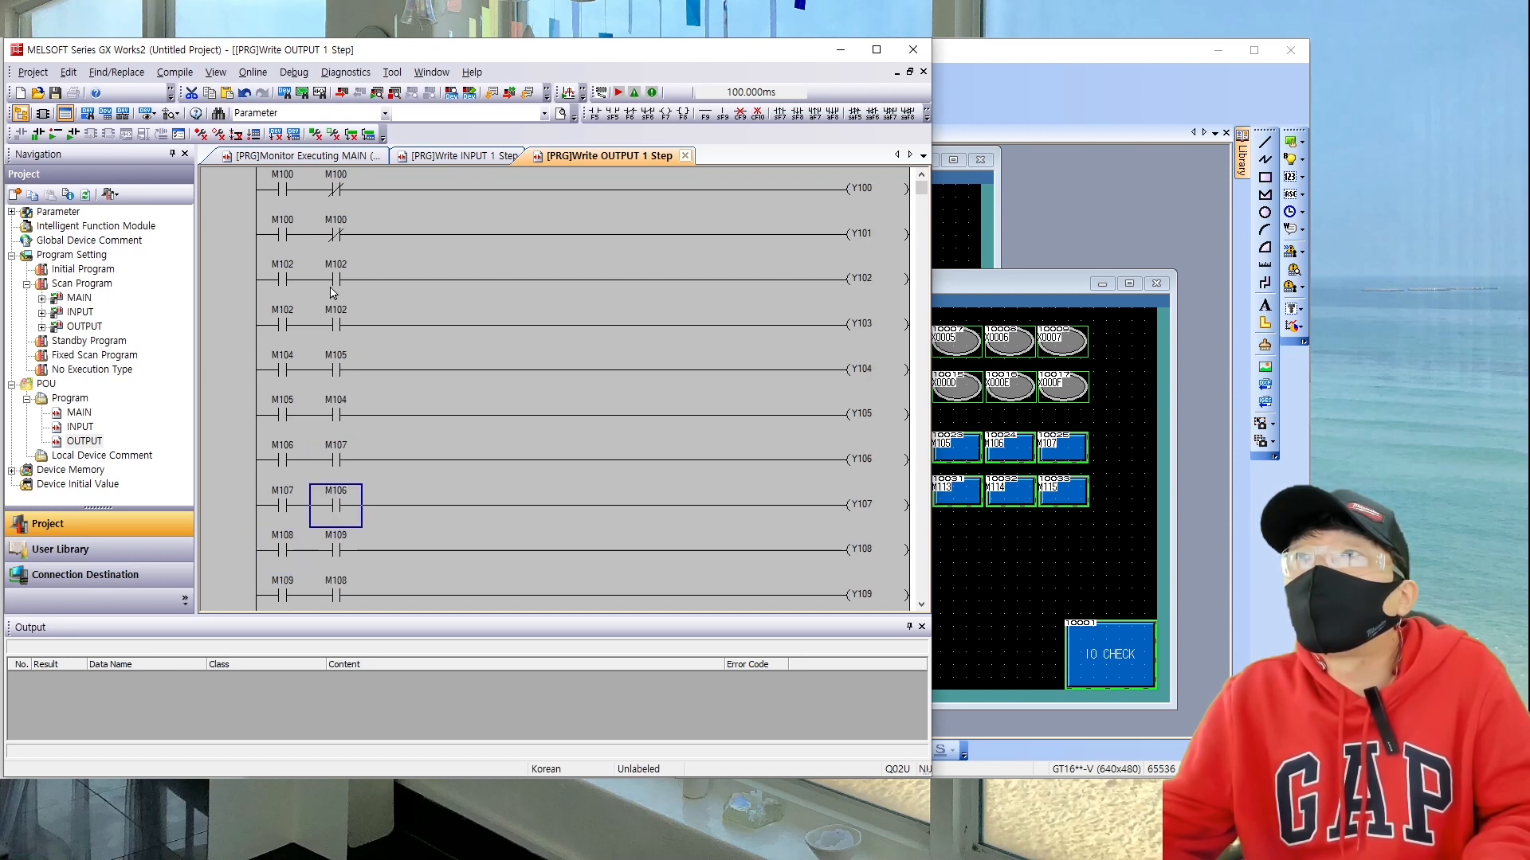
Step: Convert the OUTPUT ladder and change the second M102 contact in the Y102 and Y103 rungs to normally closed
left_click(331, 291)
key("F4")
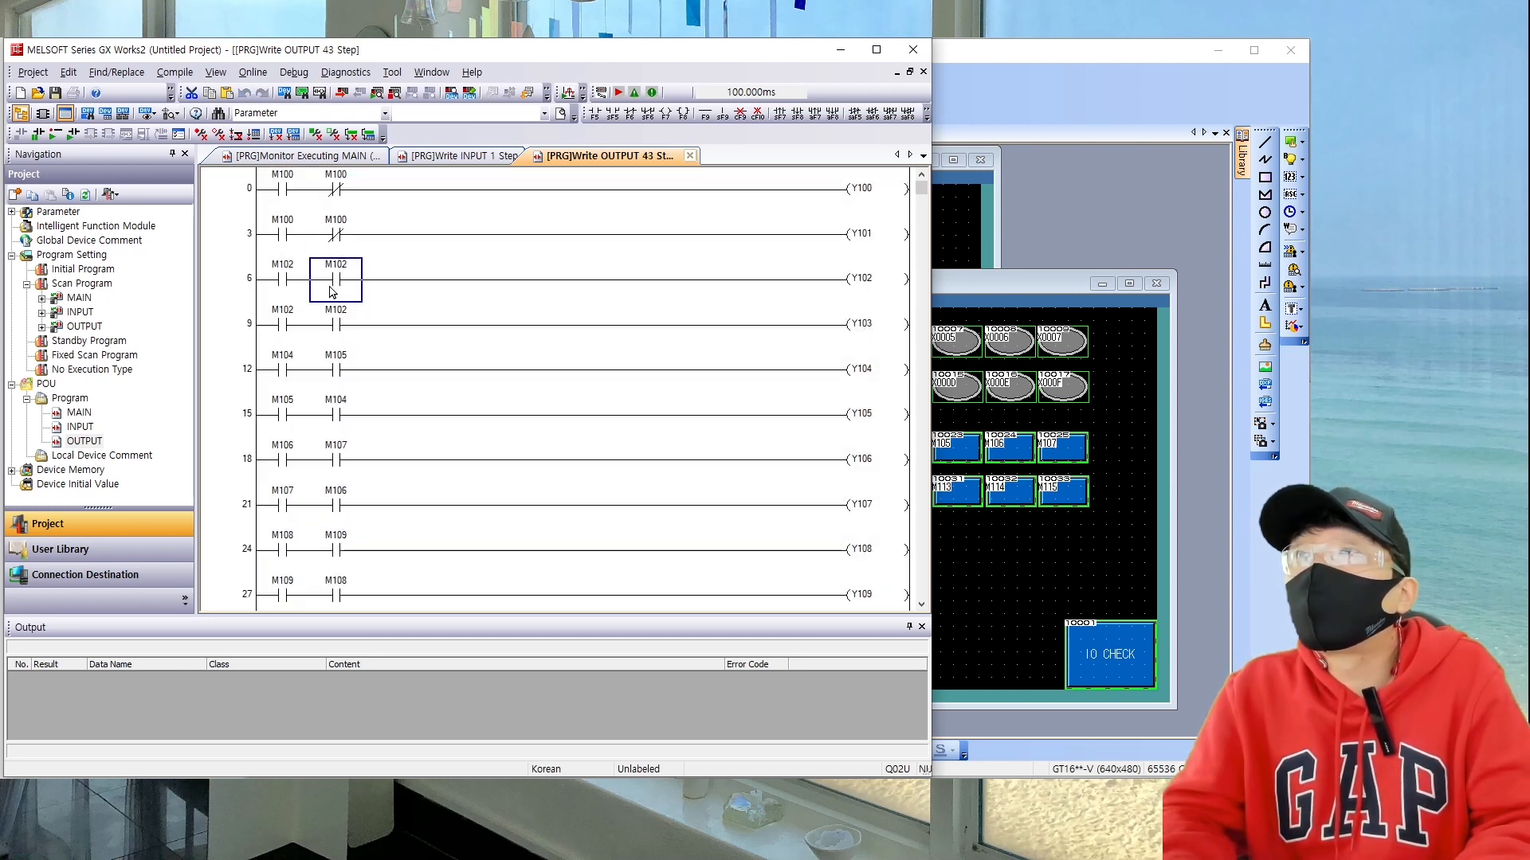
key("F6")
key("Return")
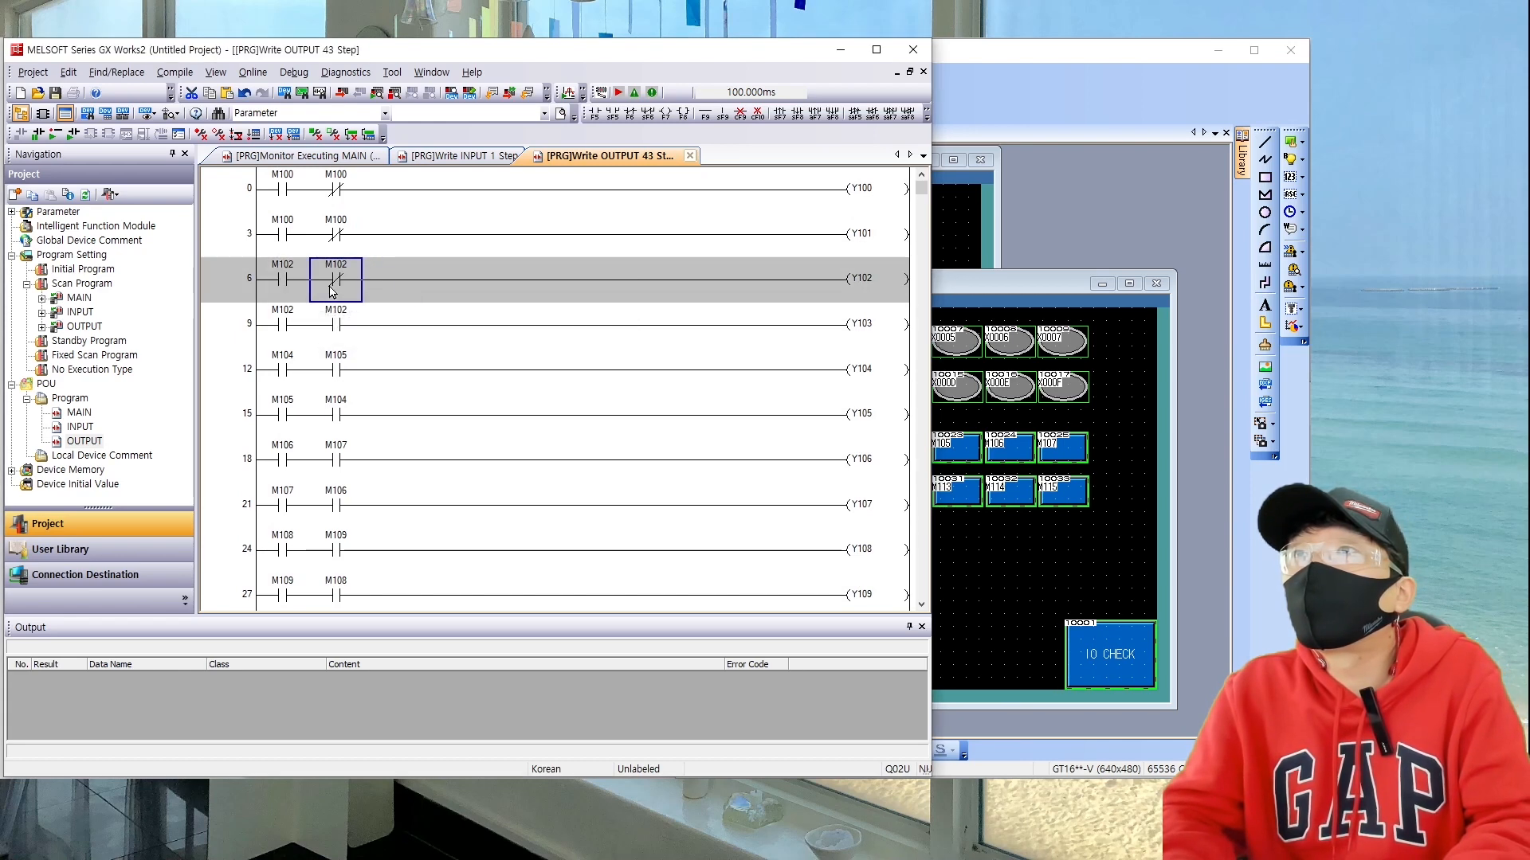
key("Down")
key("F6")
key("Return")
Step: Change the second contacts M105 and M104 in the Y104 and Y105 rungs to normally closed
key("Down")
key("F6")
key("Return")
key("Down")
key("F6")
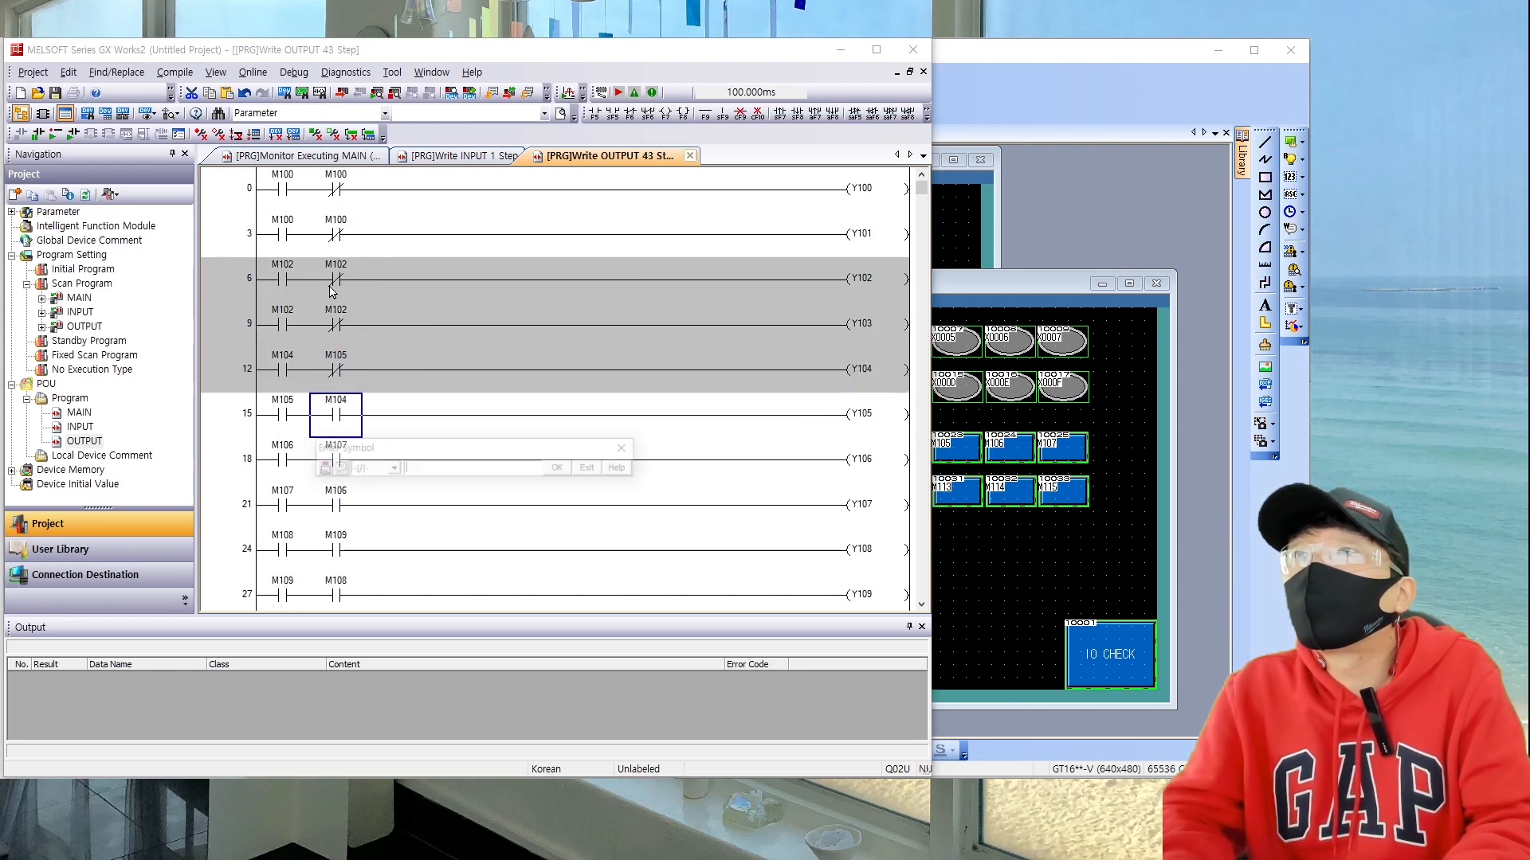
key("Return")
Step: Change the second contacts M107 and M106 in the Y106 and Y107 rungs to normally closed
key("Down")
key("F6")
key("Return")
key("Down")
key("F6")
key("Return")
Step: Change the second contacts M109 and M108 in the Y108 and Y109 rungs to normally closed
key("Down")
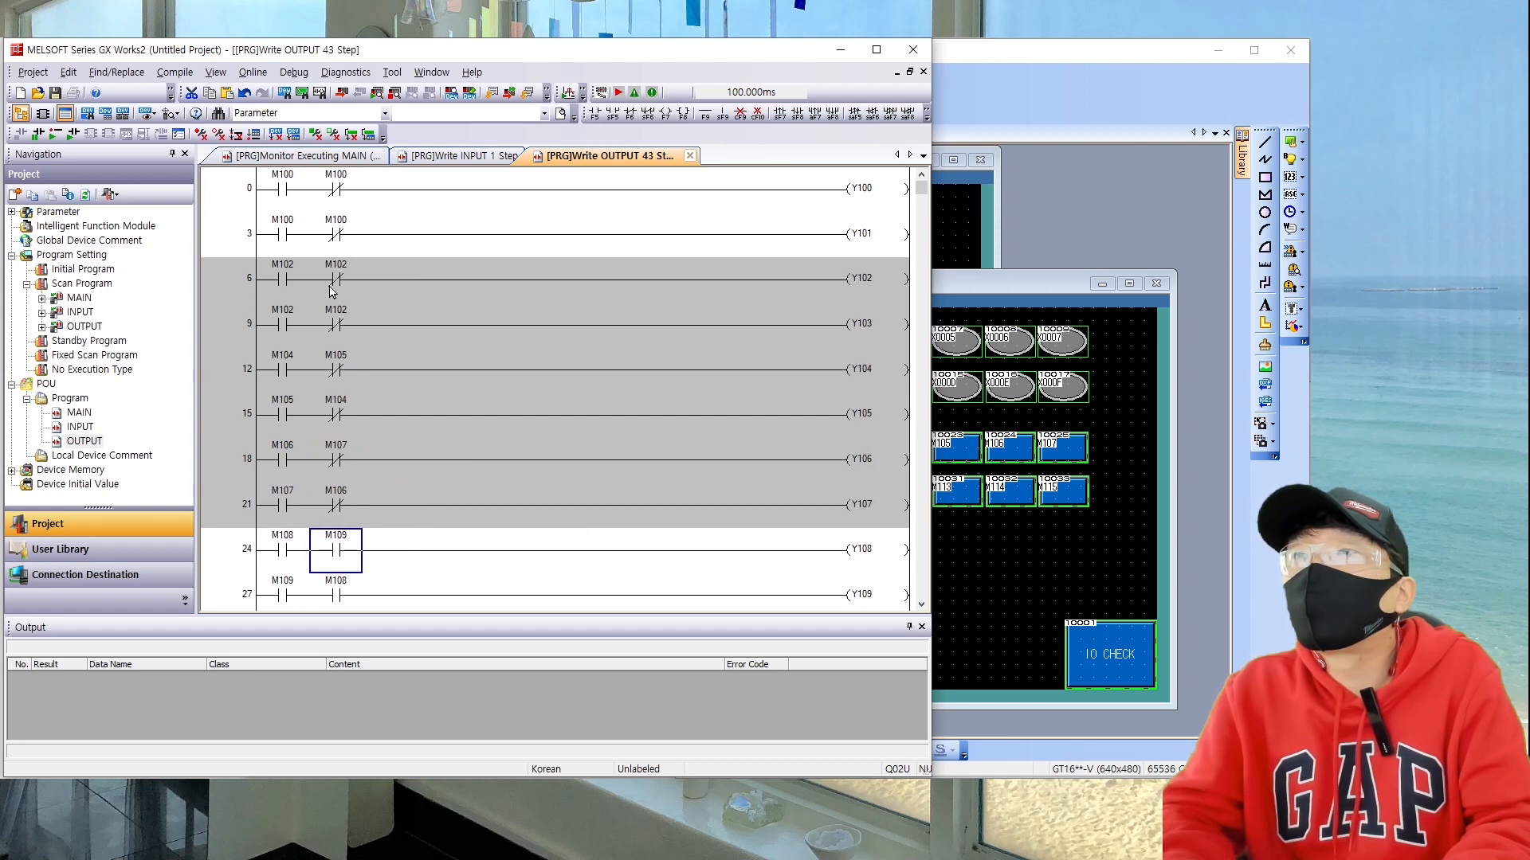
key("F6")
key("Return")
key("Down")
key("F6")
key("Return")
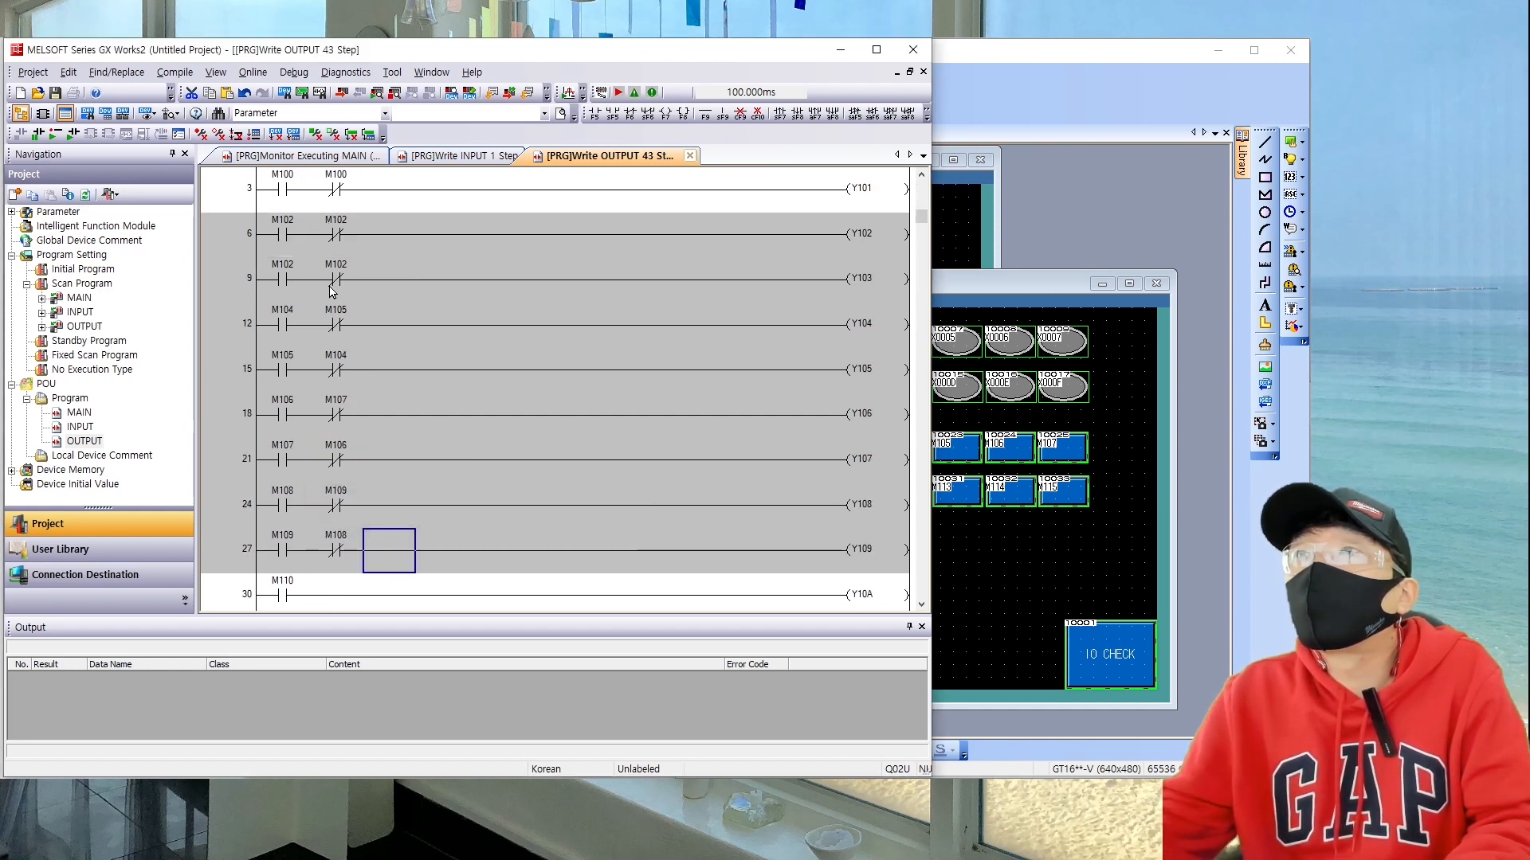
scroll(329, 292, "up", 1)
left_click(334, 367)
left_click(333, 279)
left_click(337, 230)
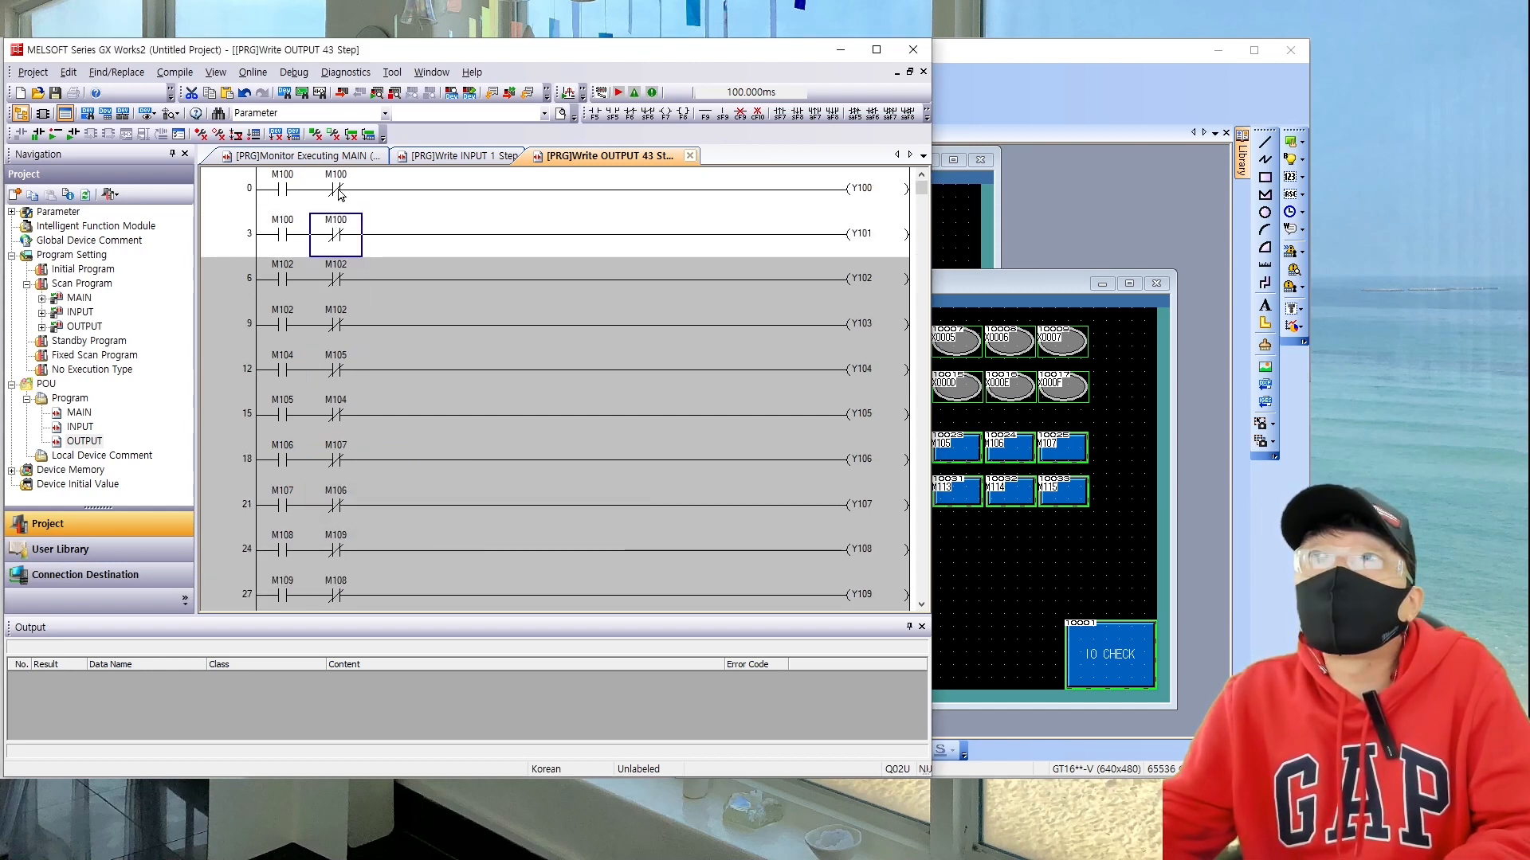
Step: Re-enter the second M100 contacts in the Y100 and Y101 rungs of the OUTPUT ladder as normally closed
left_click(339, 194)
double_click(338, 193)
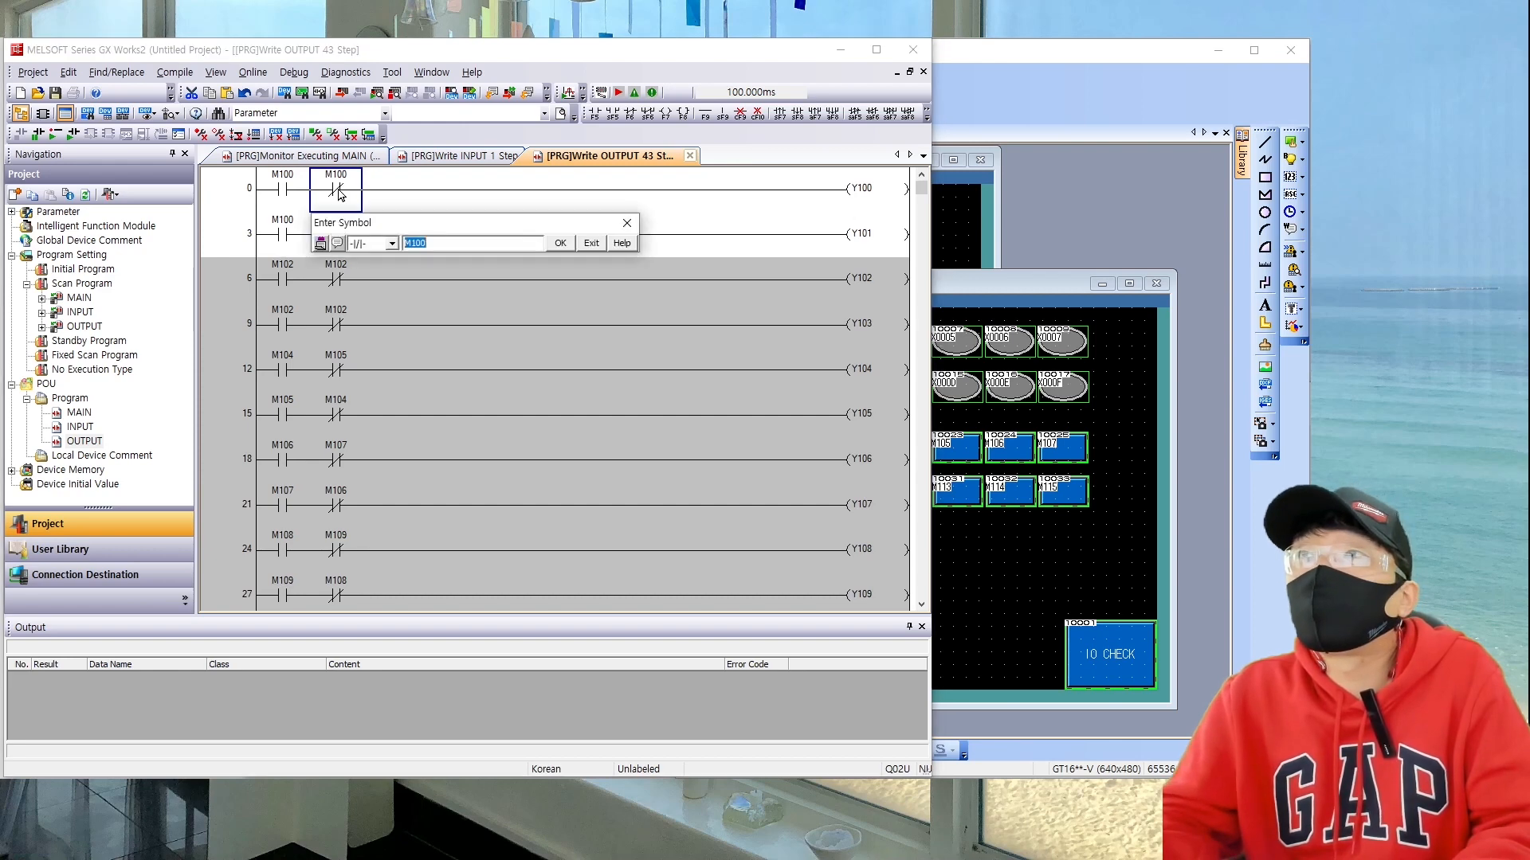
key("Return")
key("Down")
key("Left")
key("F6")
key("Return")
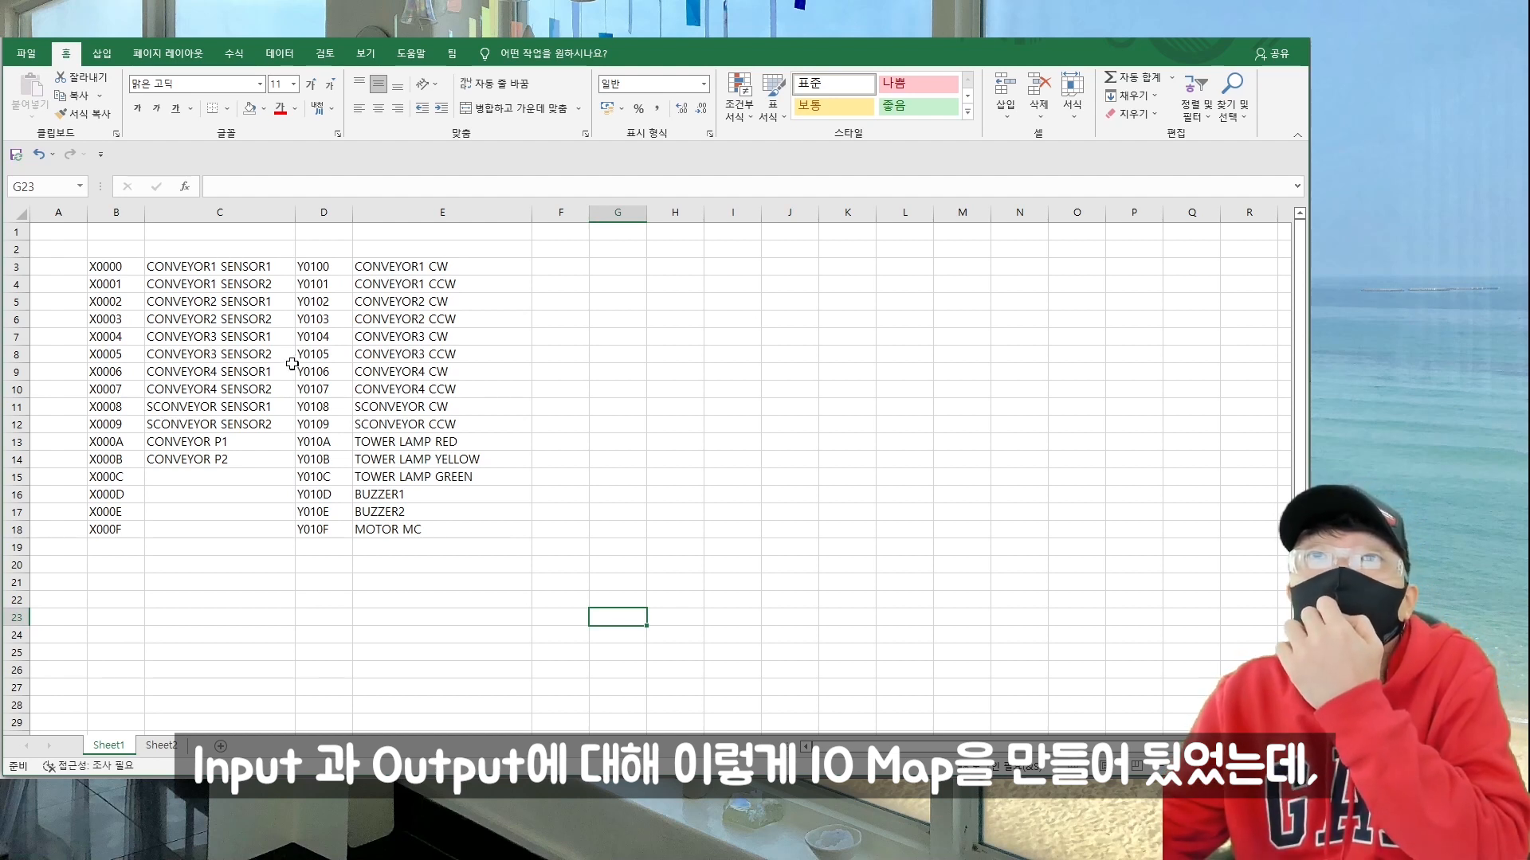
Step: Switch to the Excel IO map and review the device comments for X0000–X000F and Y0100–Y010F
left_click(380, 596)
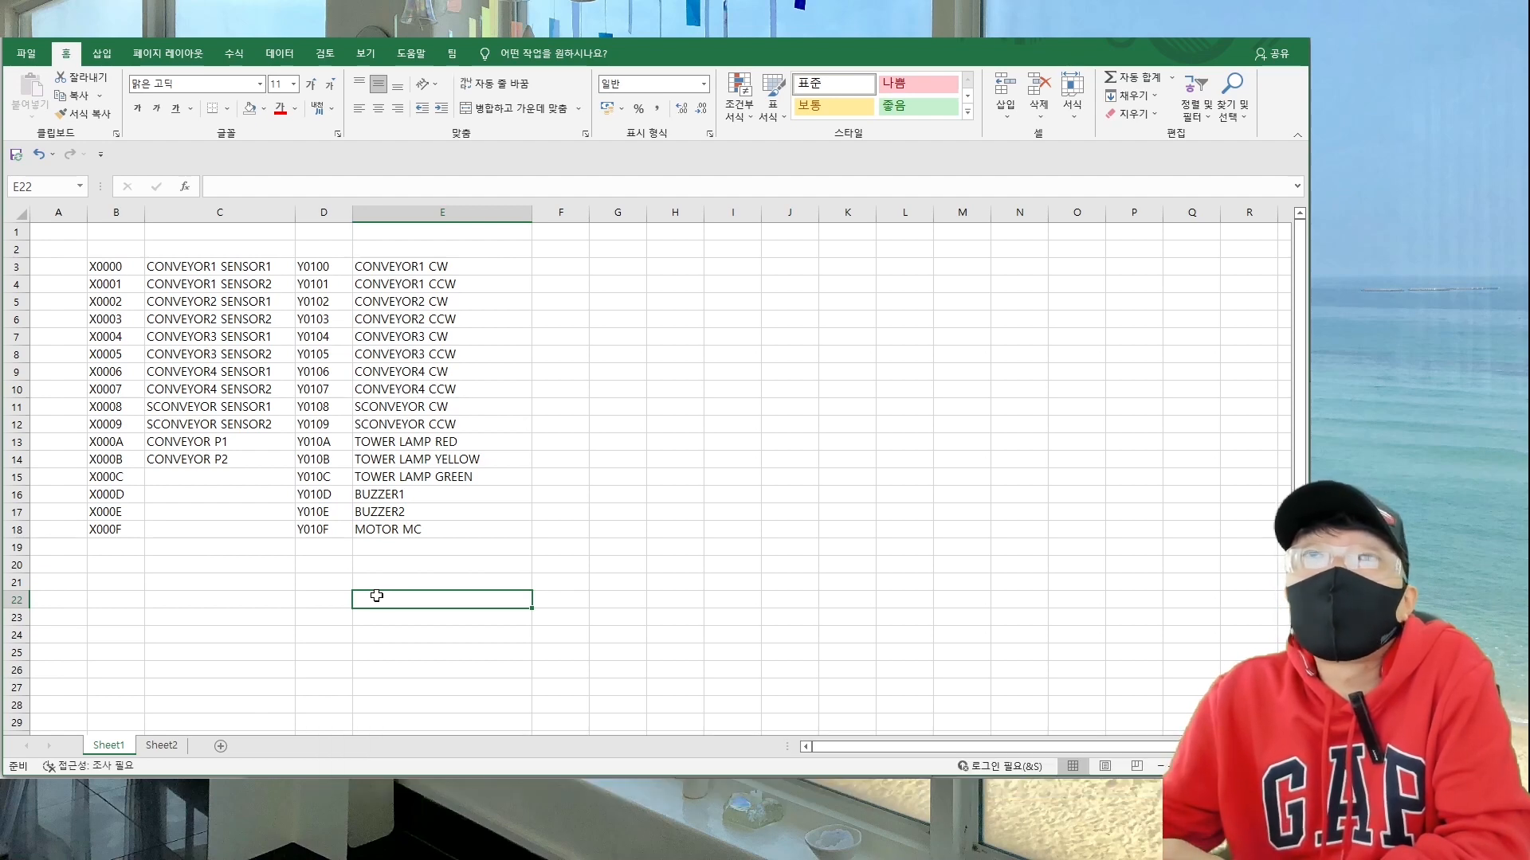
left_click(199, 550)
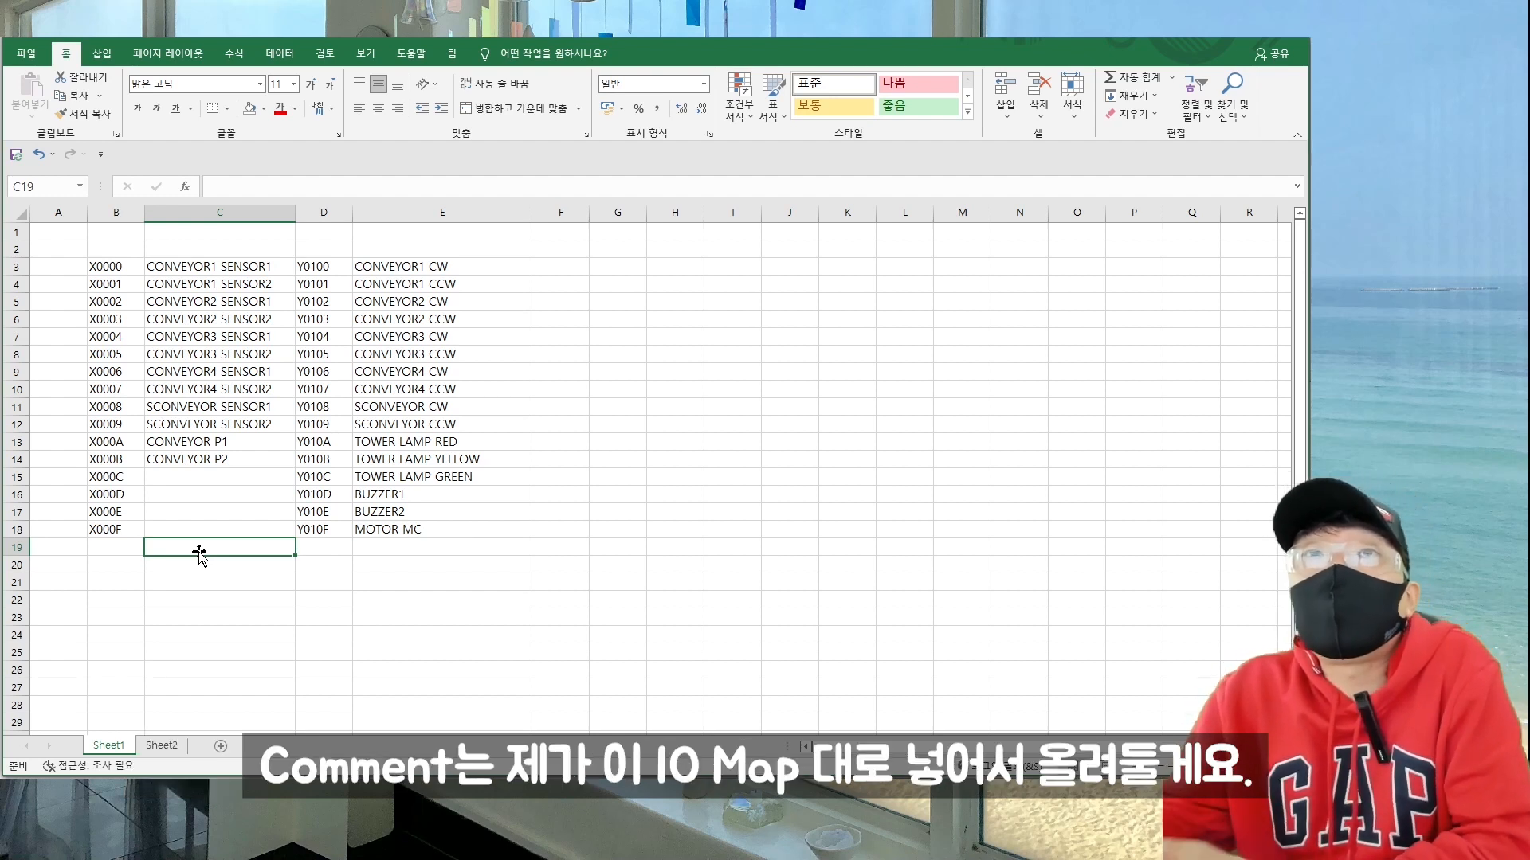
left_click_drag(111, 266, 438, 514)
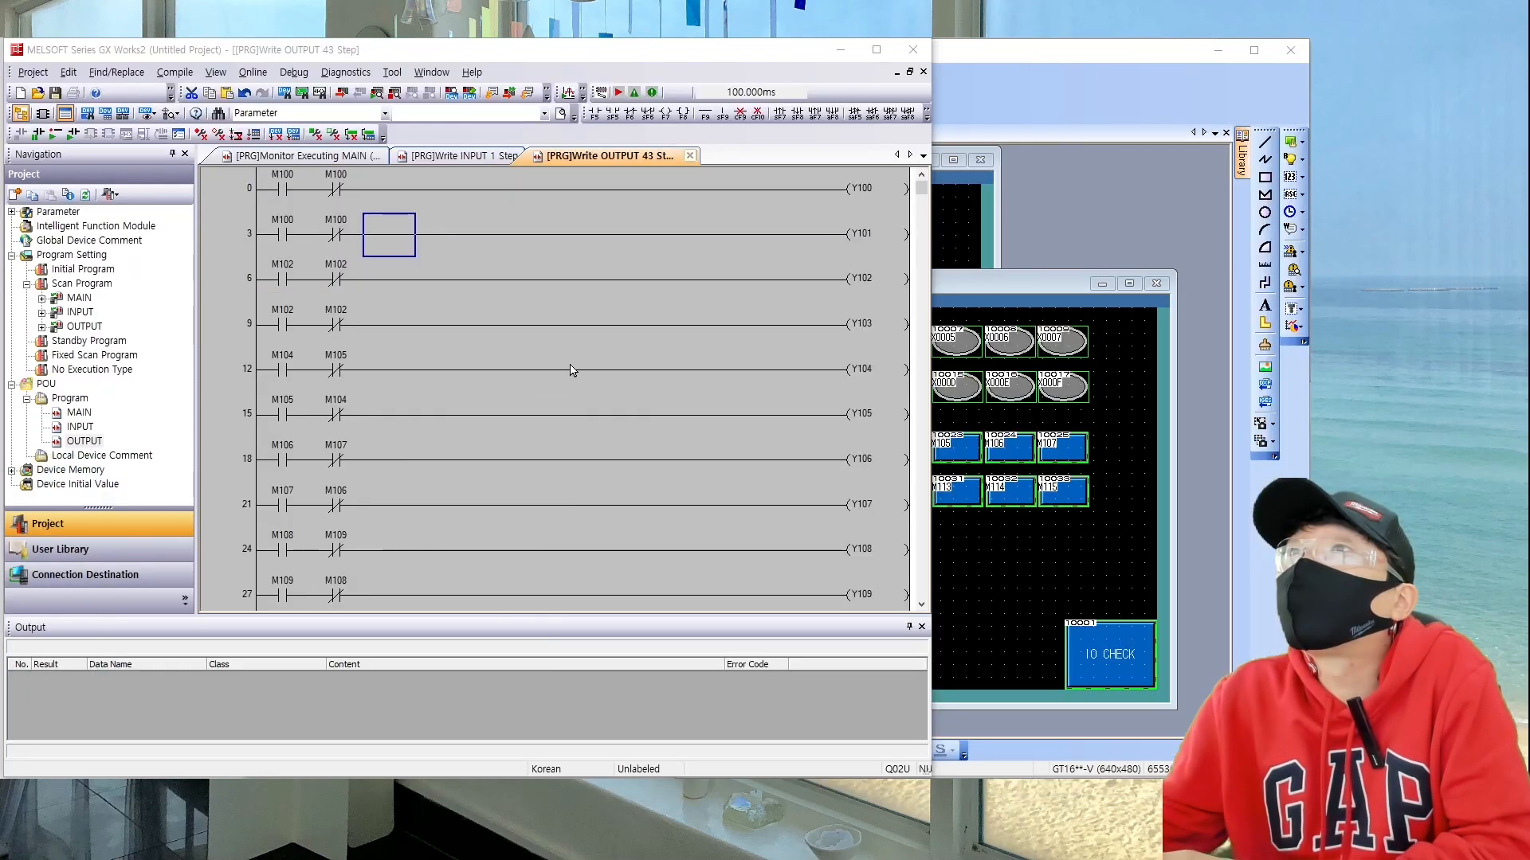
Step: Return to GX Works2, stop the running PLC simulation and rebuild the project
left_click(387, 278)
left_click(306, 209)
left_click(296, 74)
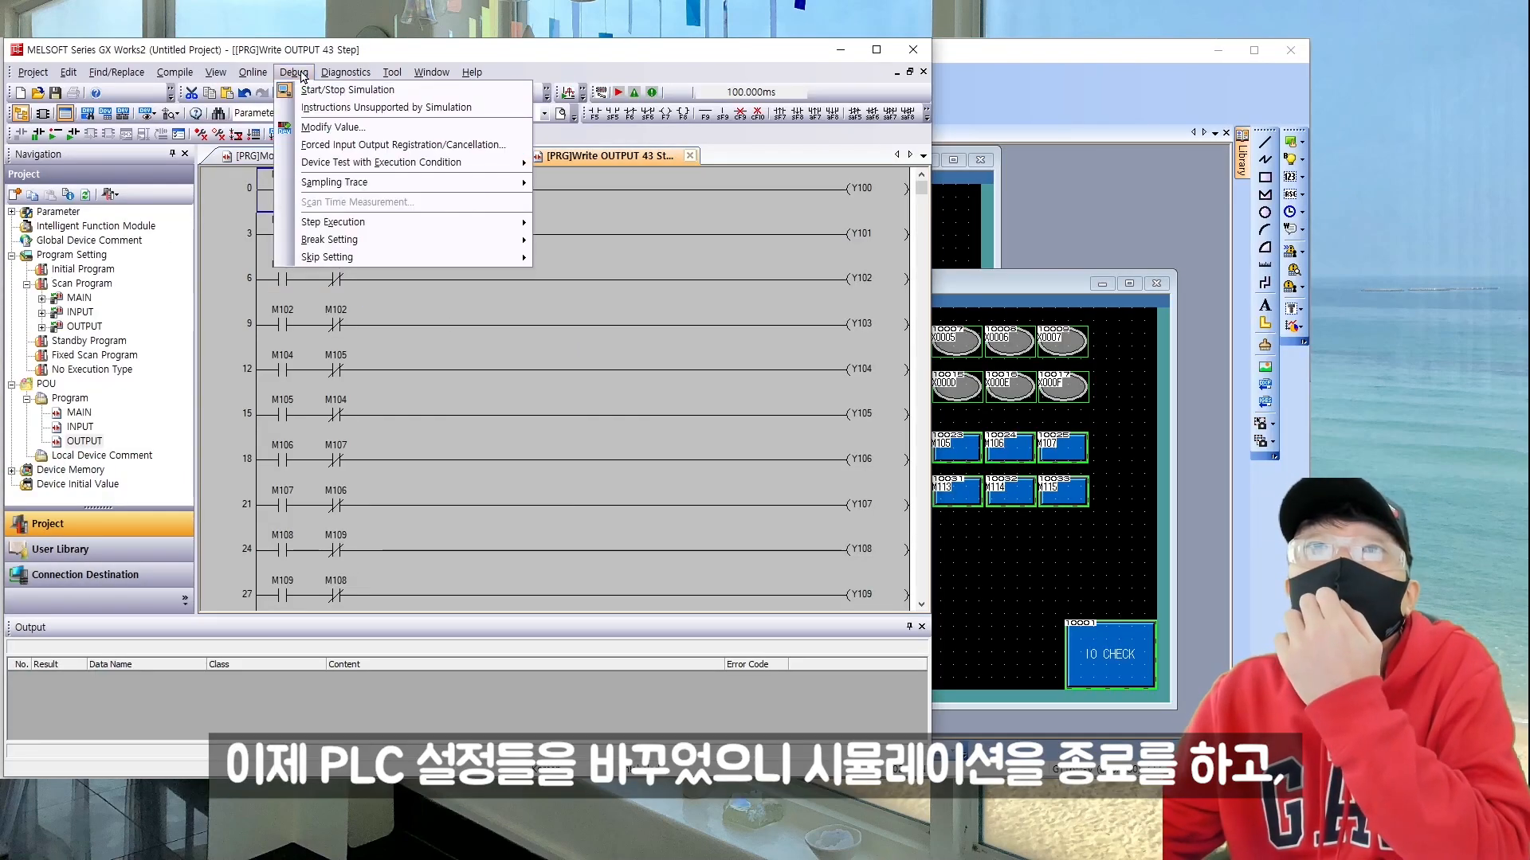
left_click(343, 90)
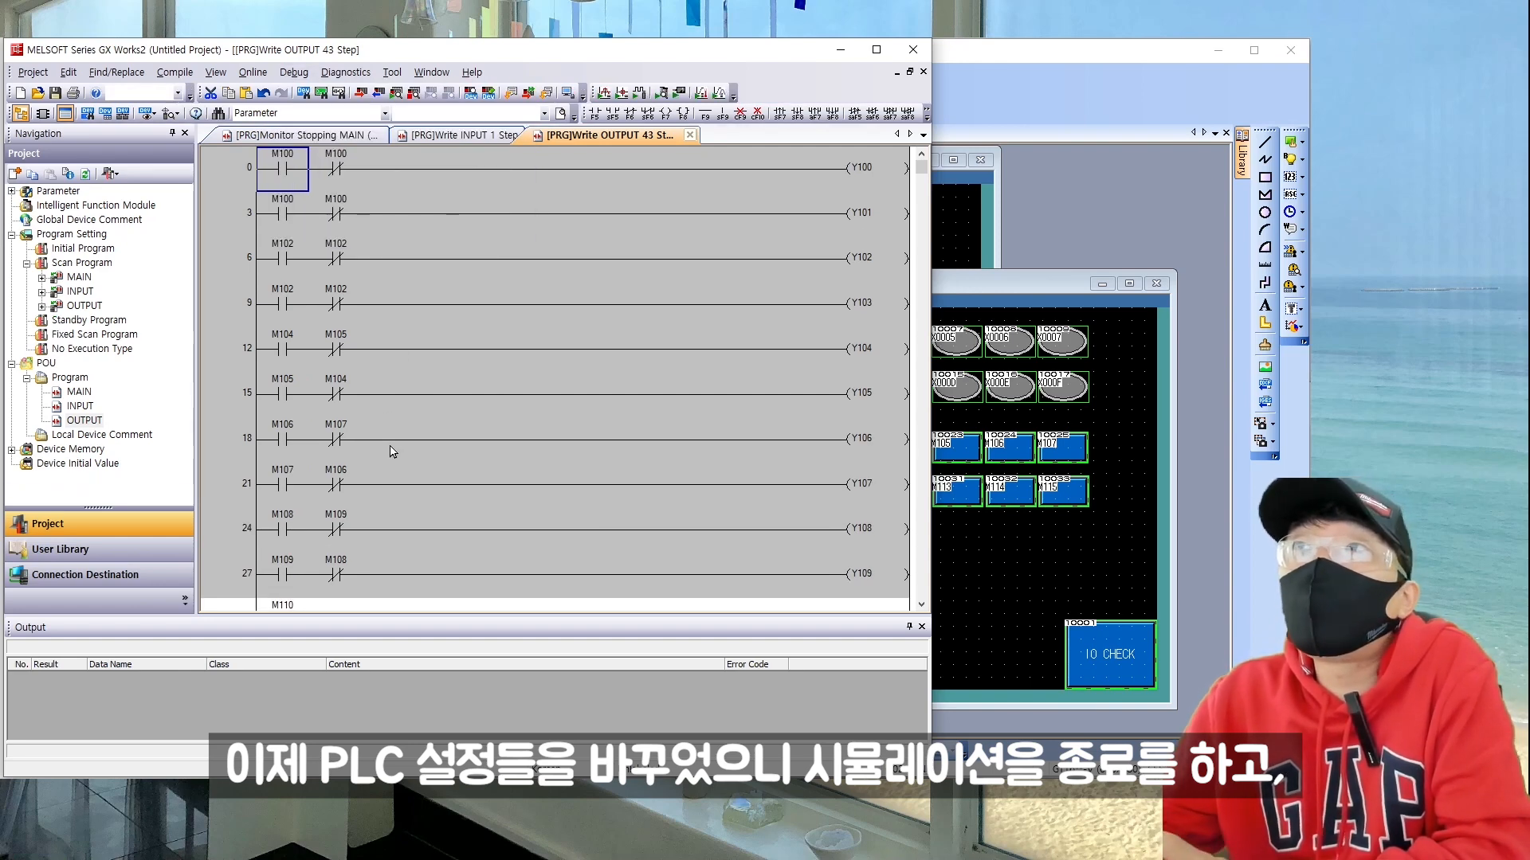
left_click(511, 351)
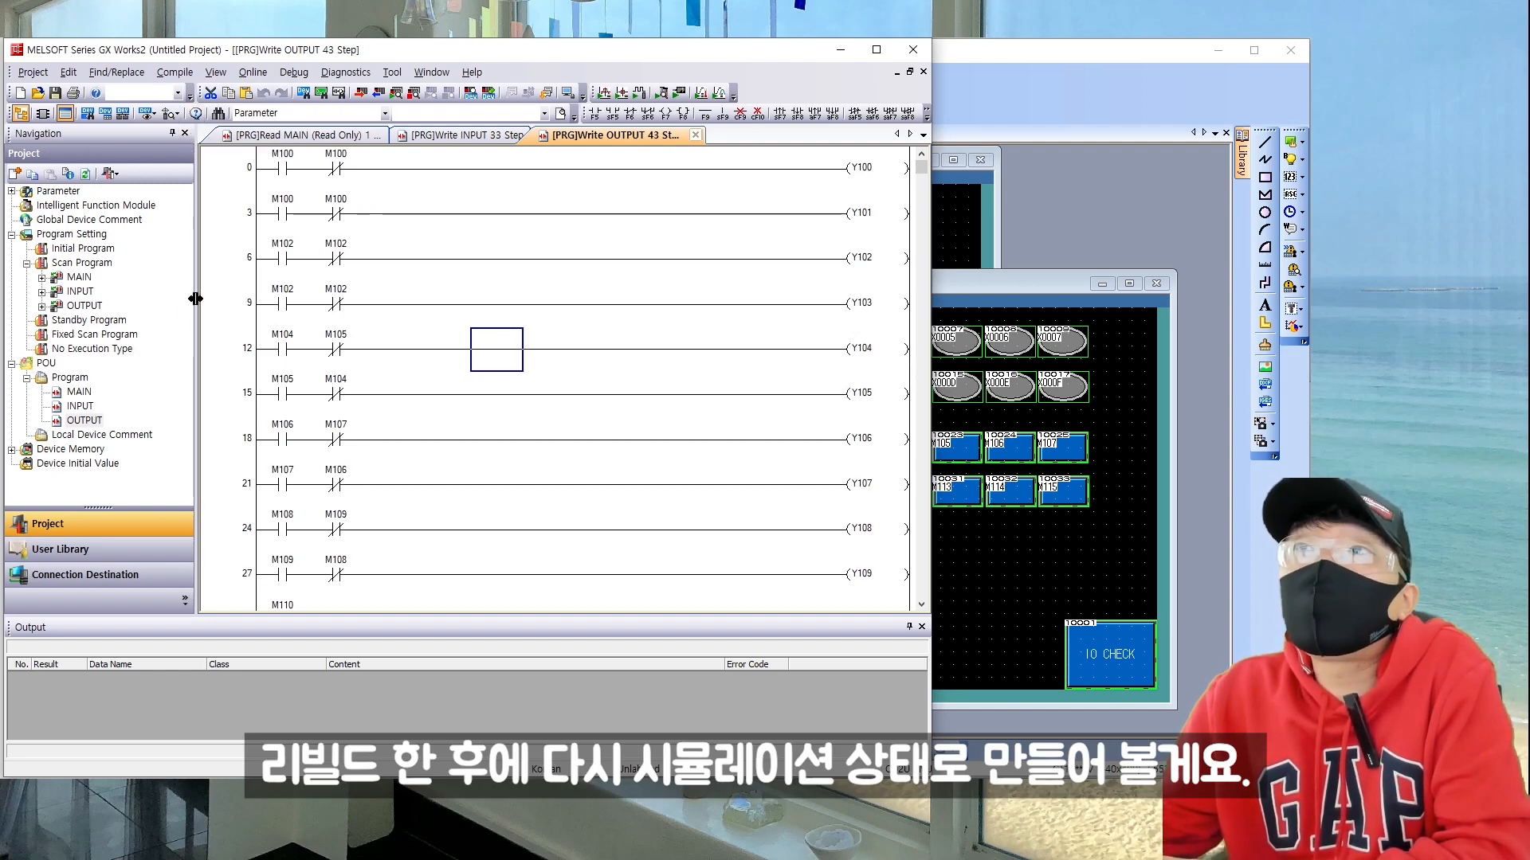
Step: Restart the PLC simulation and dismiss the Write to PLC window once writing finishes
left_click(294, 72)
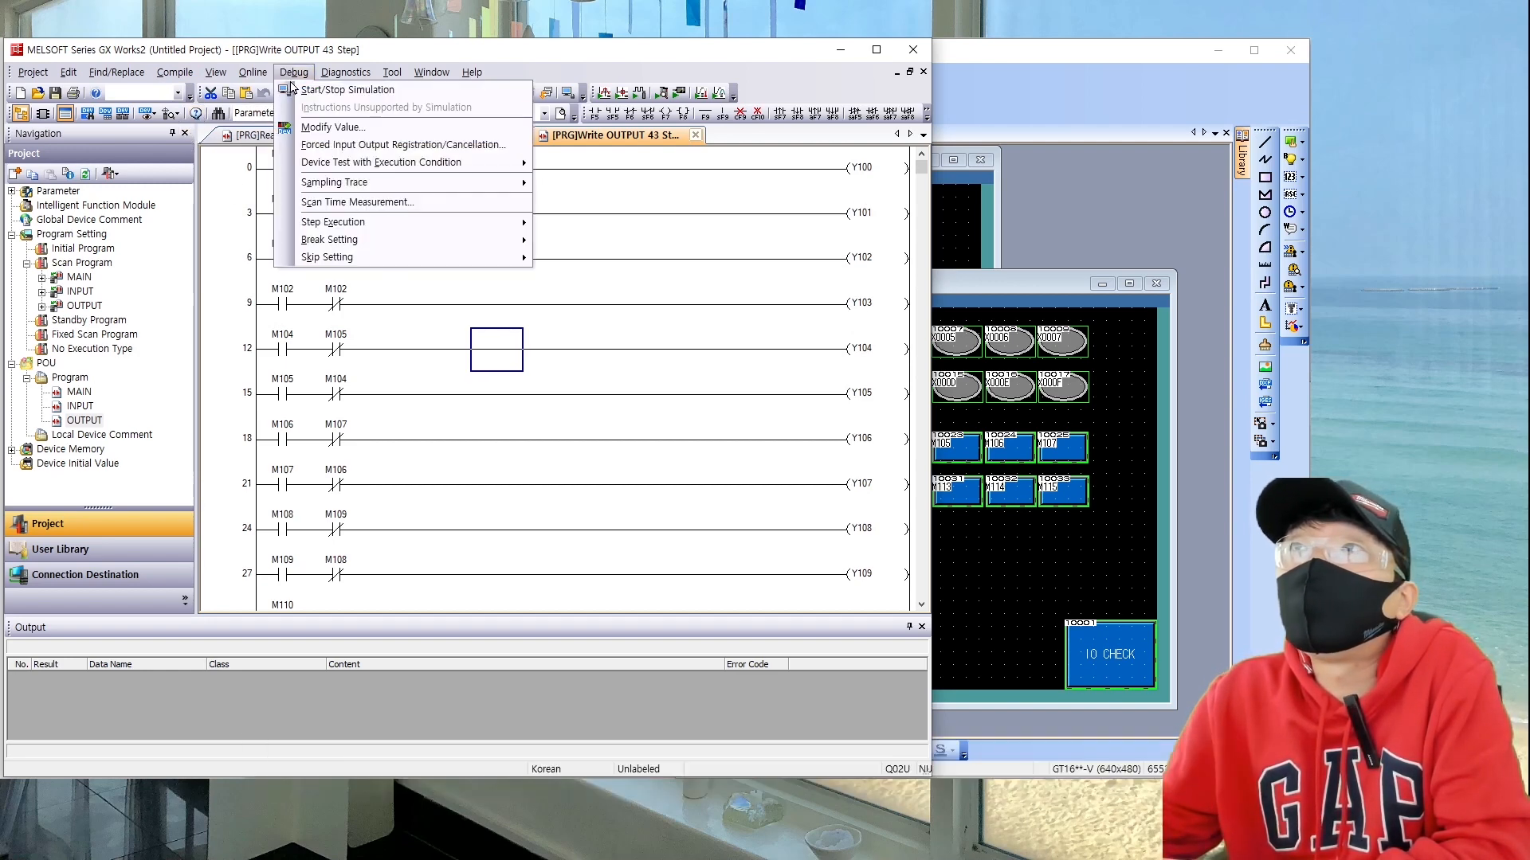
left_click(327, 89)
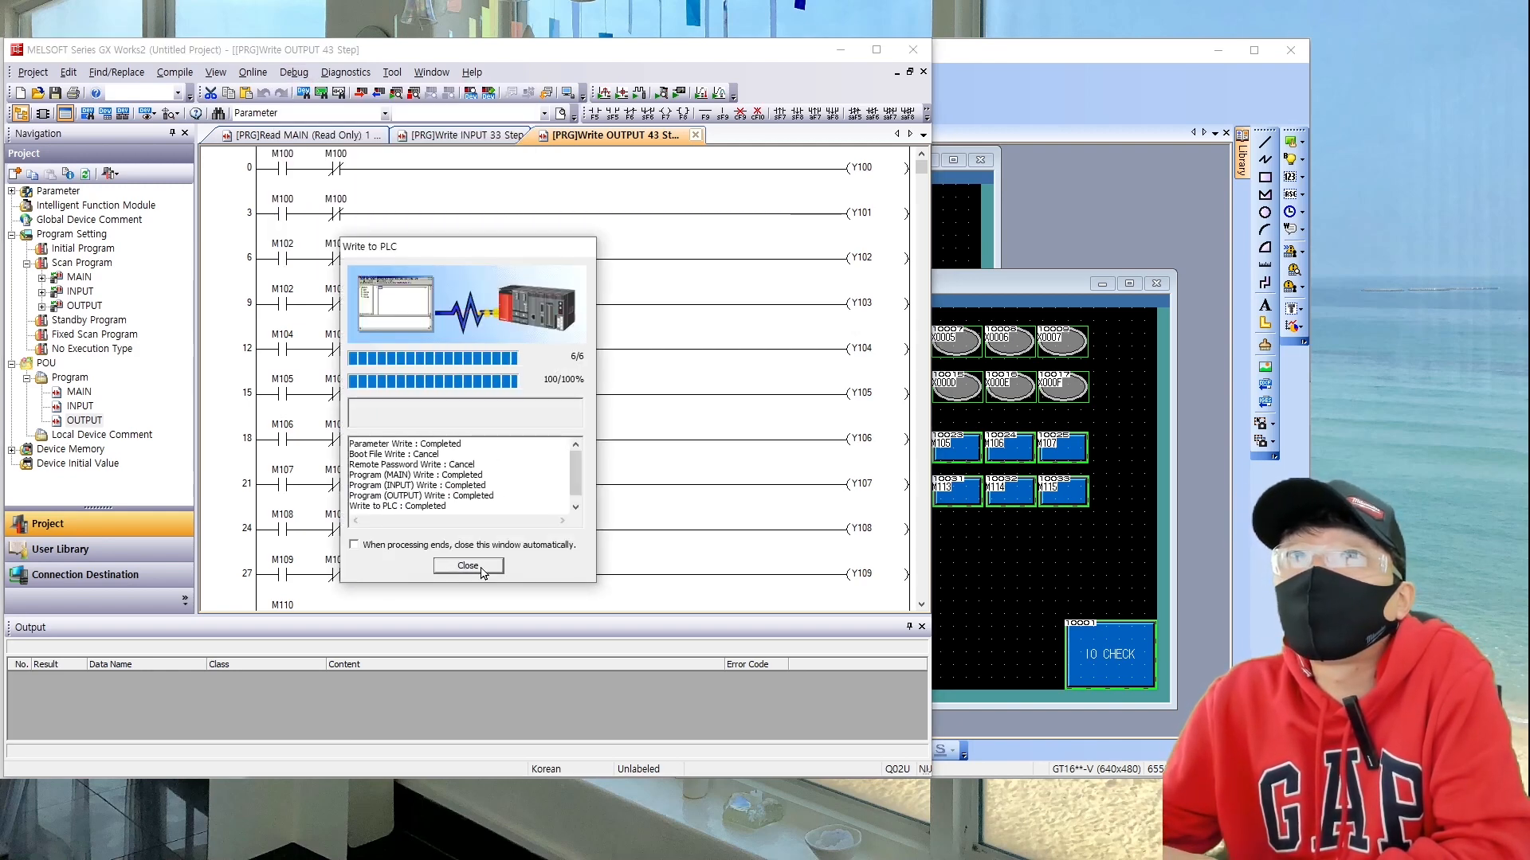
left_click(483, 572)
Step: Switch to GT Designer3, activate the GOT simulator and move its window aside
left_click(999, 566)
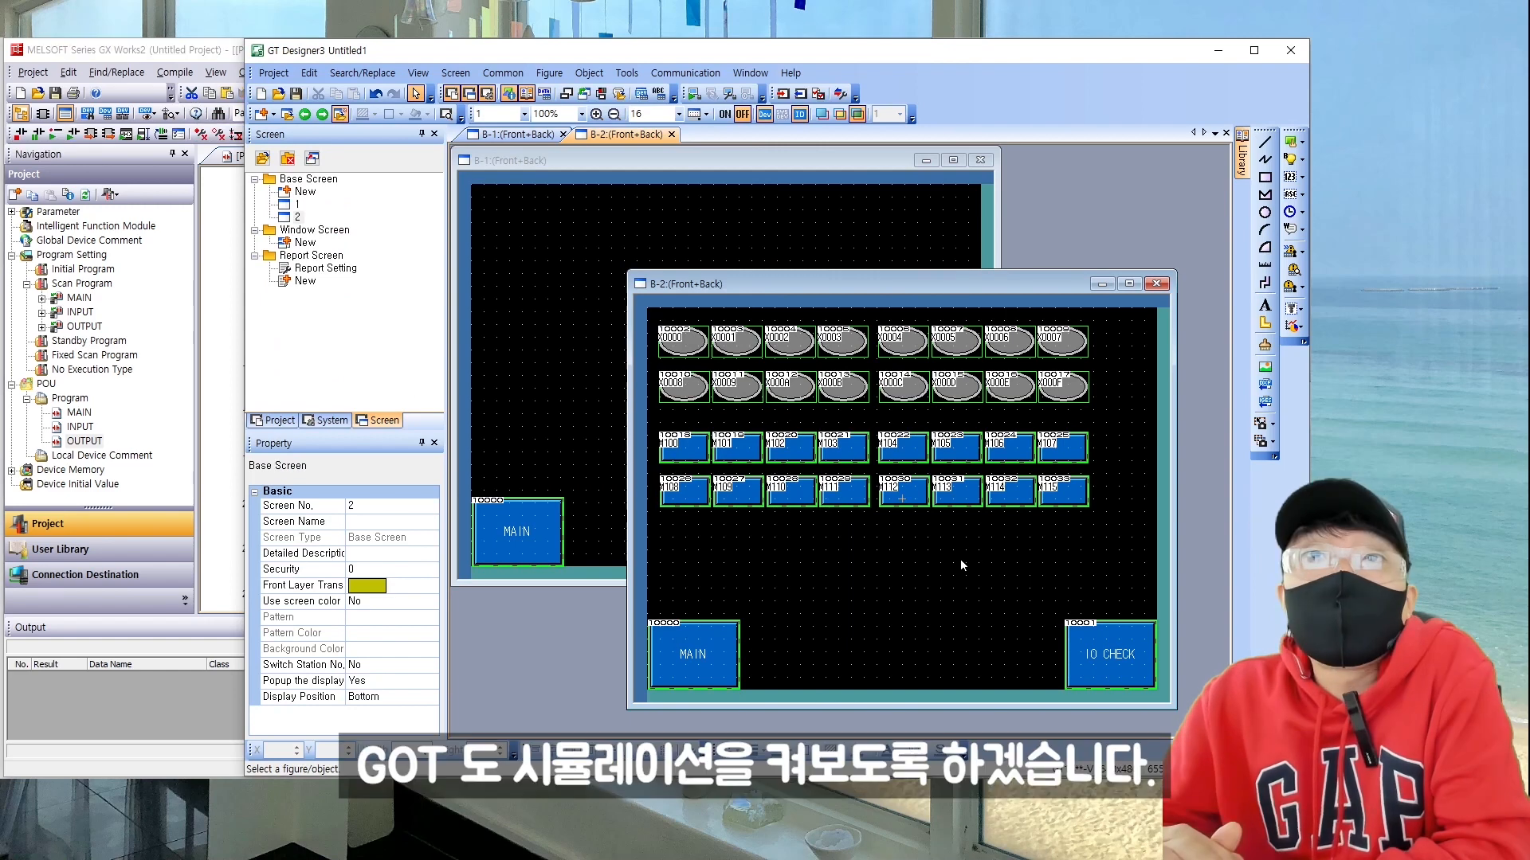
left_click(625, 74)
mouse_move(765, 150)
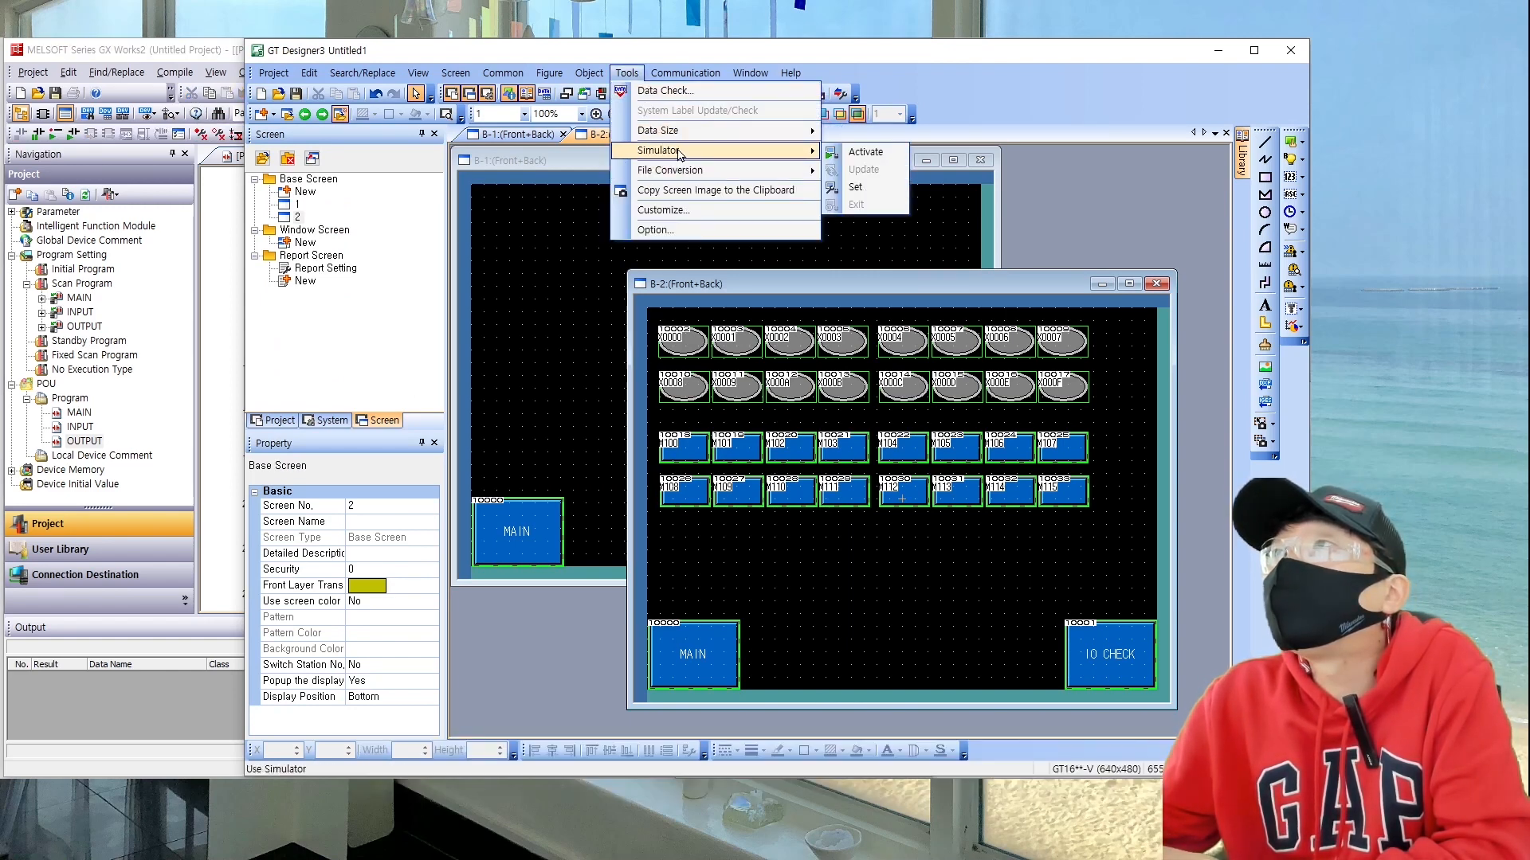
left_click(838, 159)
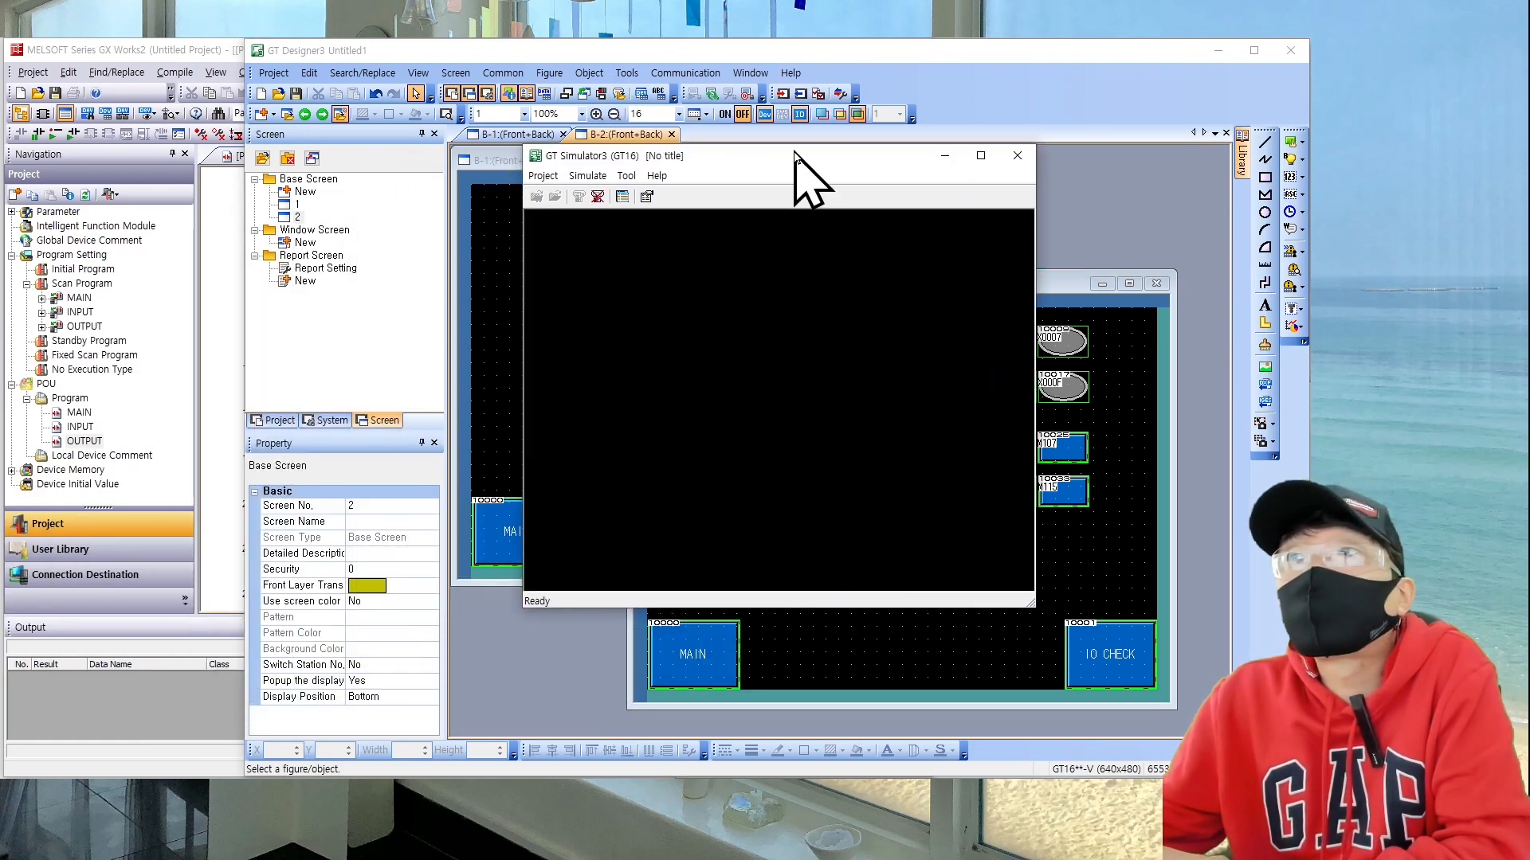
left_click_drag(797, 154, 1066, 152)
Step: Switch to GX Works2 and examine the monitored OUTPUT and INPUT ladders, focusing on the X0 to M0 and X1 to M1 rungs
left_click(230, 346)
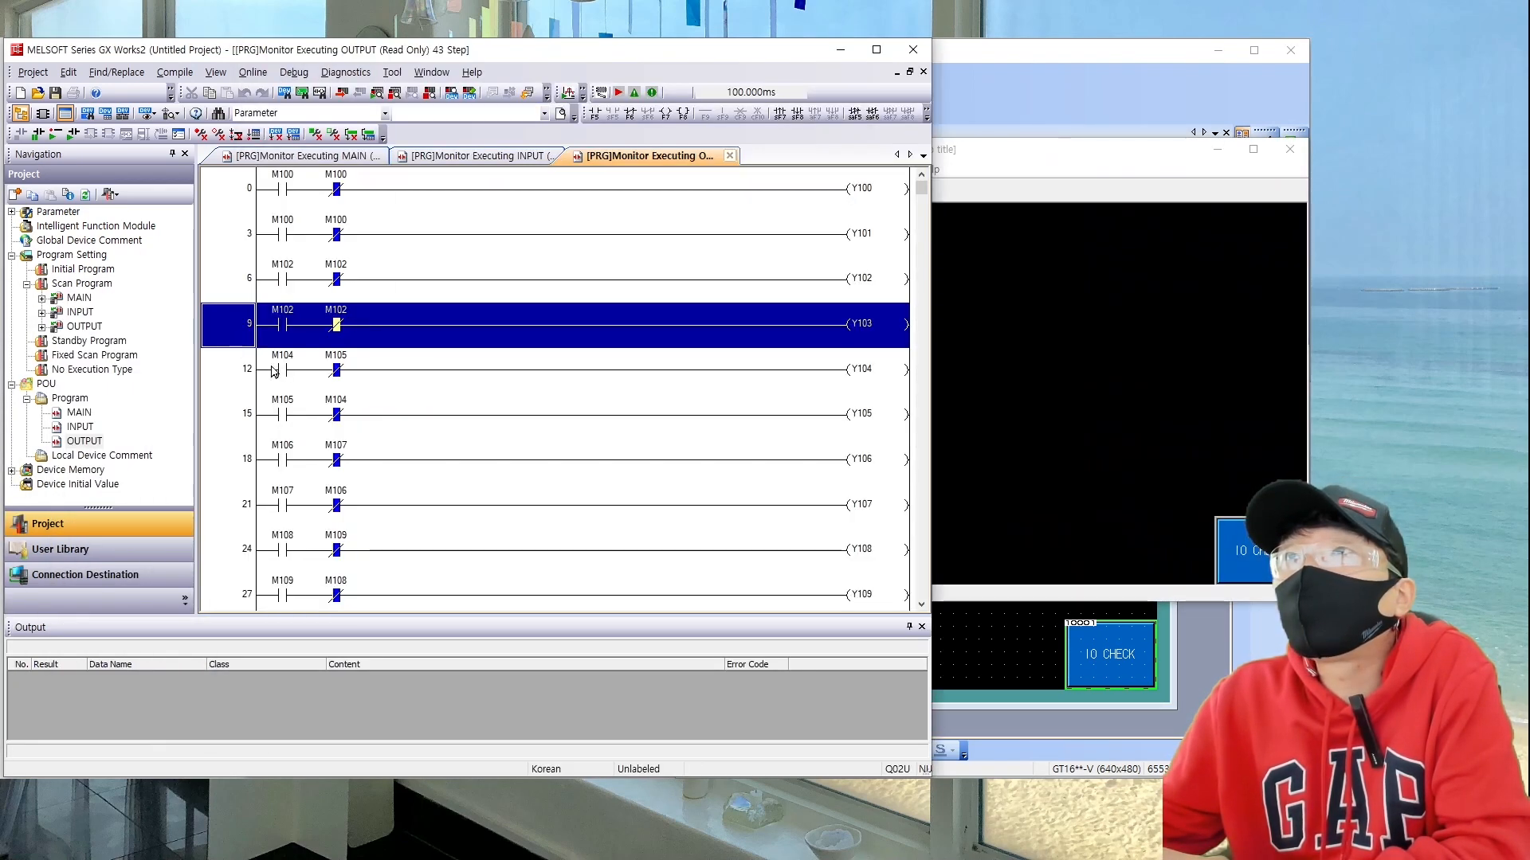
left_click(283, 279)
left_click(1068, 314)
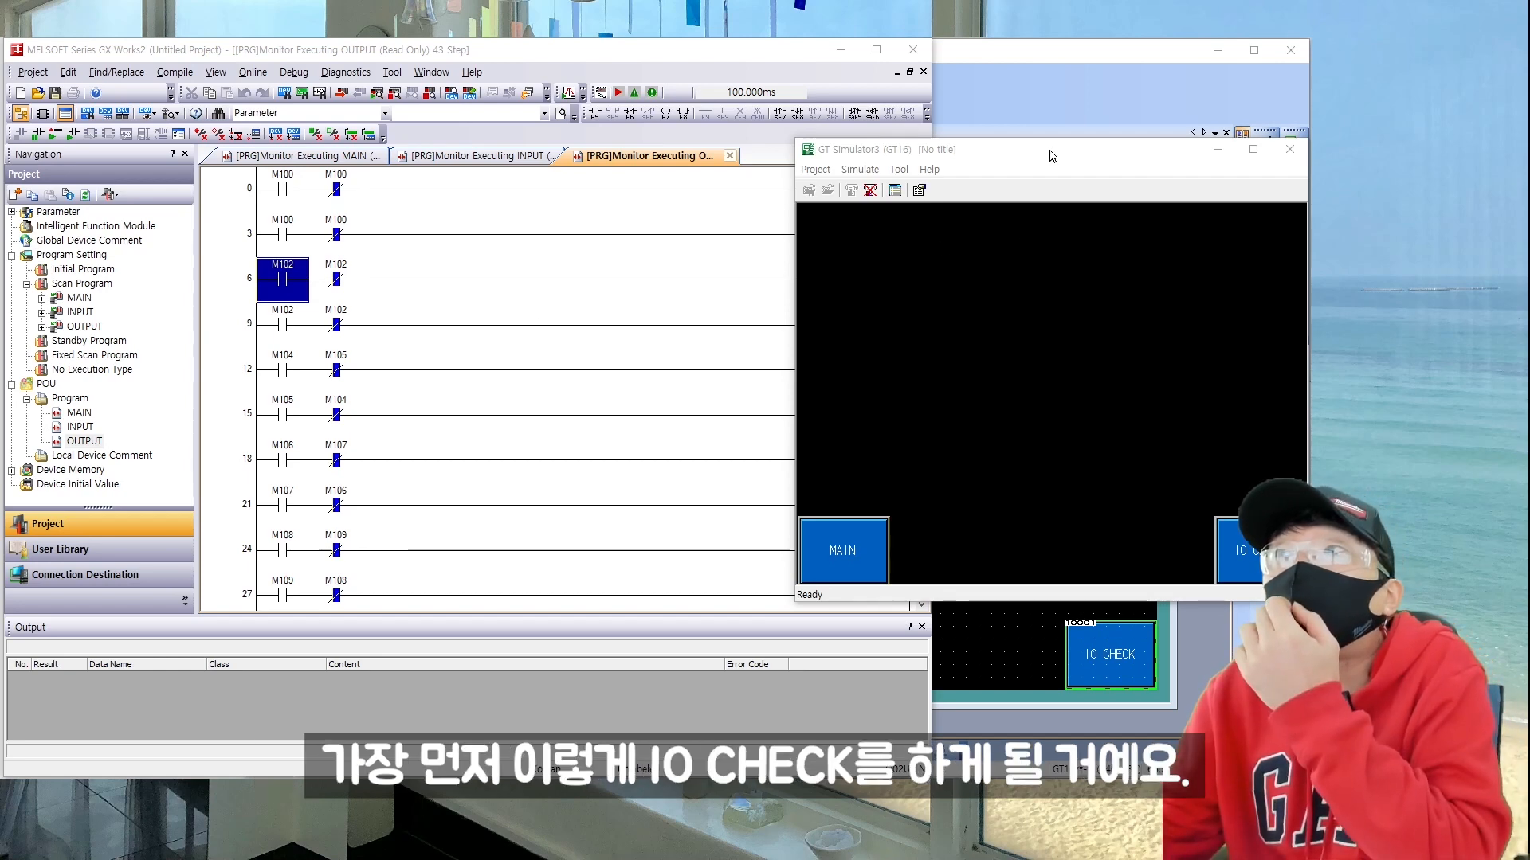
left_click_drag(1052, 155, 793, 312)
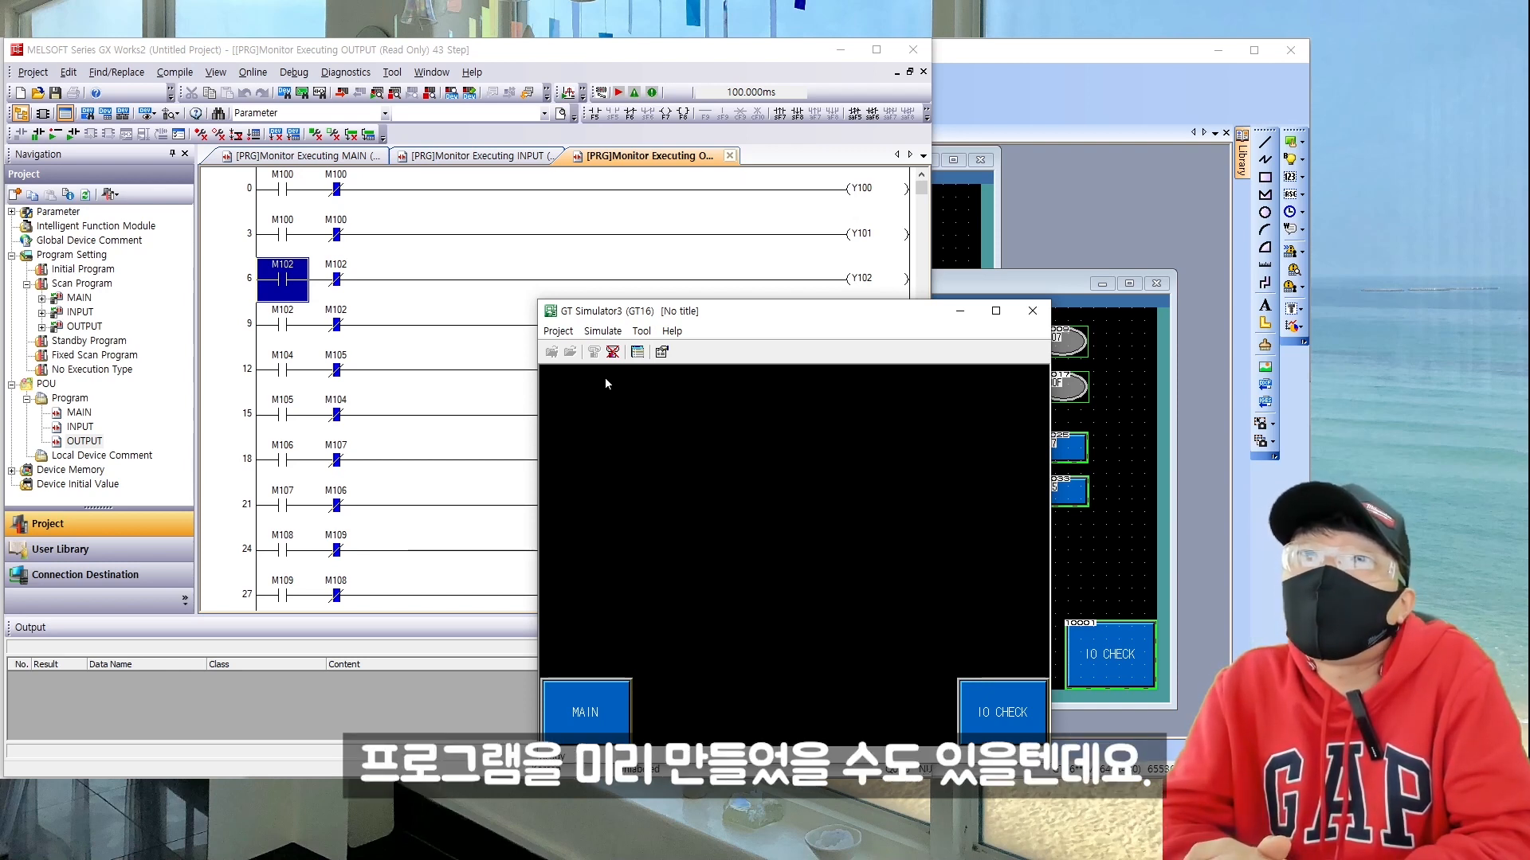
double_click(79, 426)
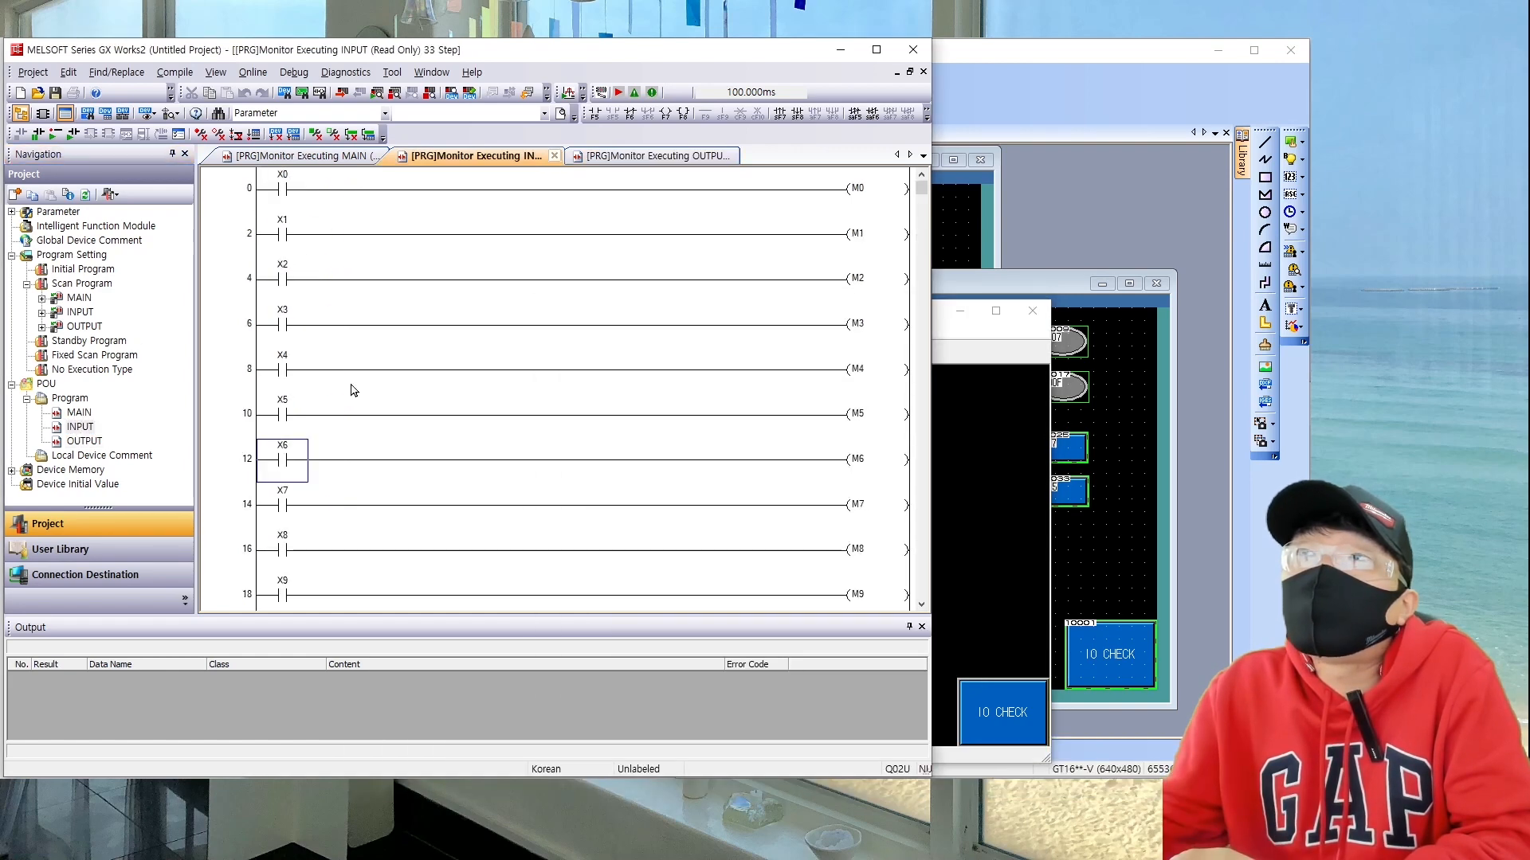
left_click(294, 189)
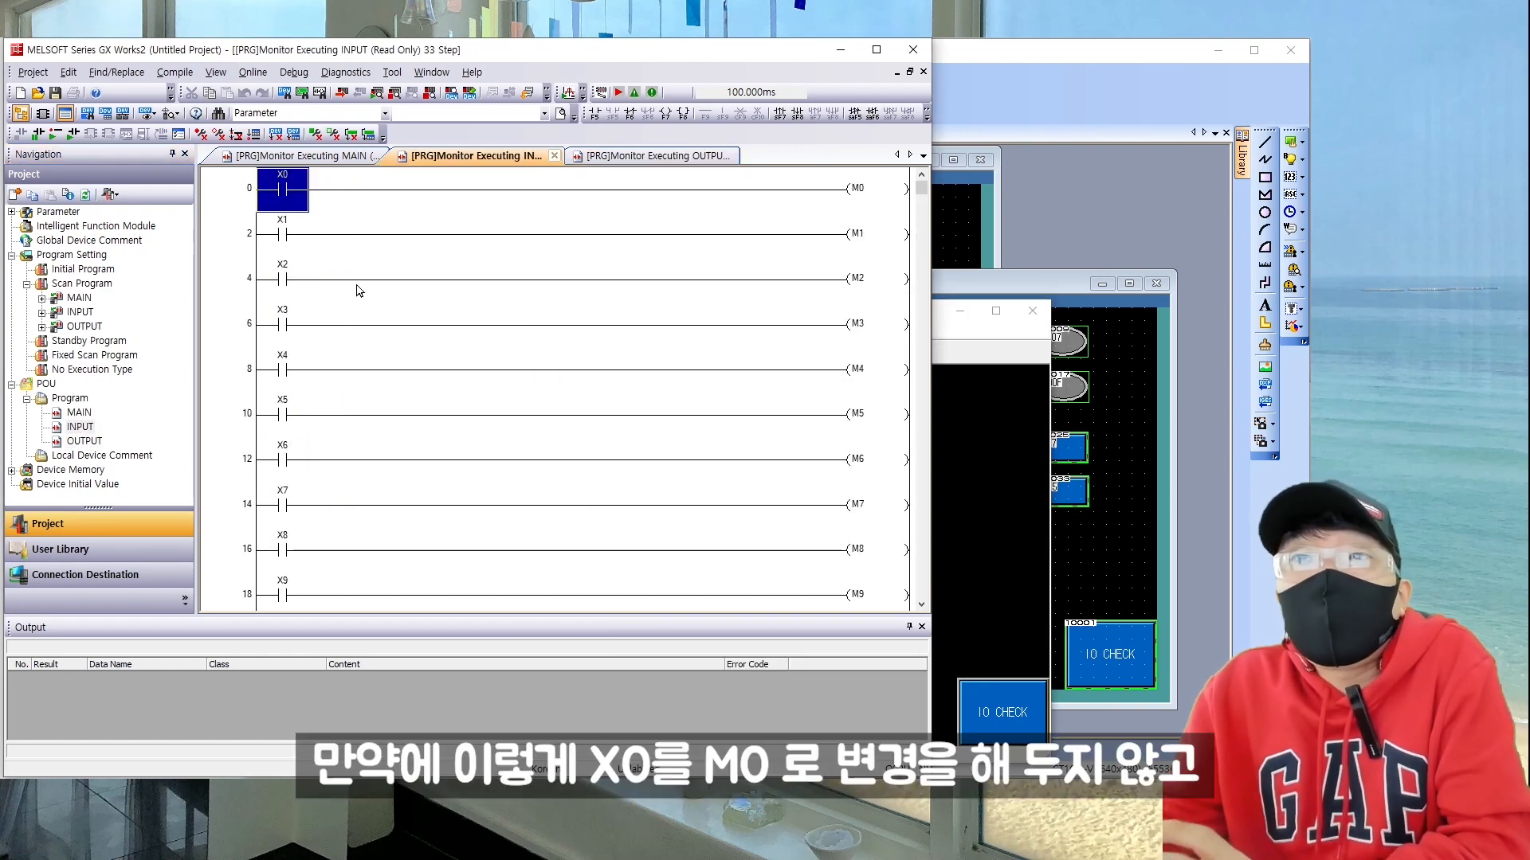
left_click(888, 188)
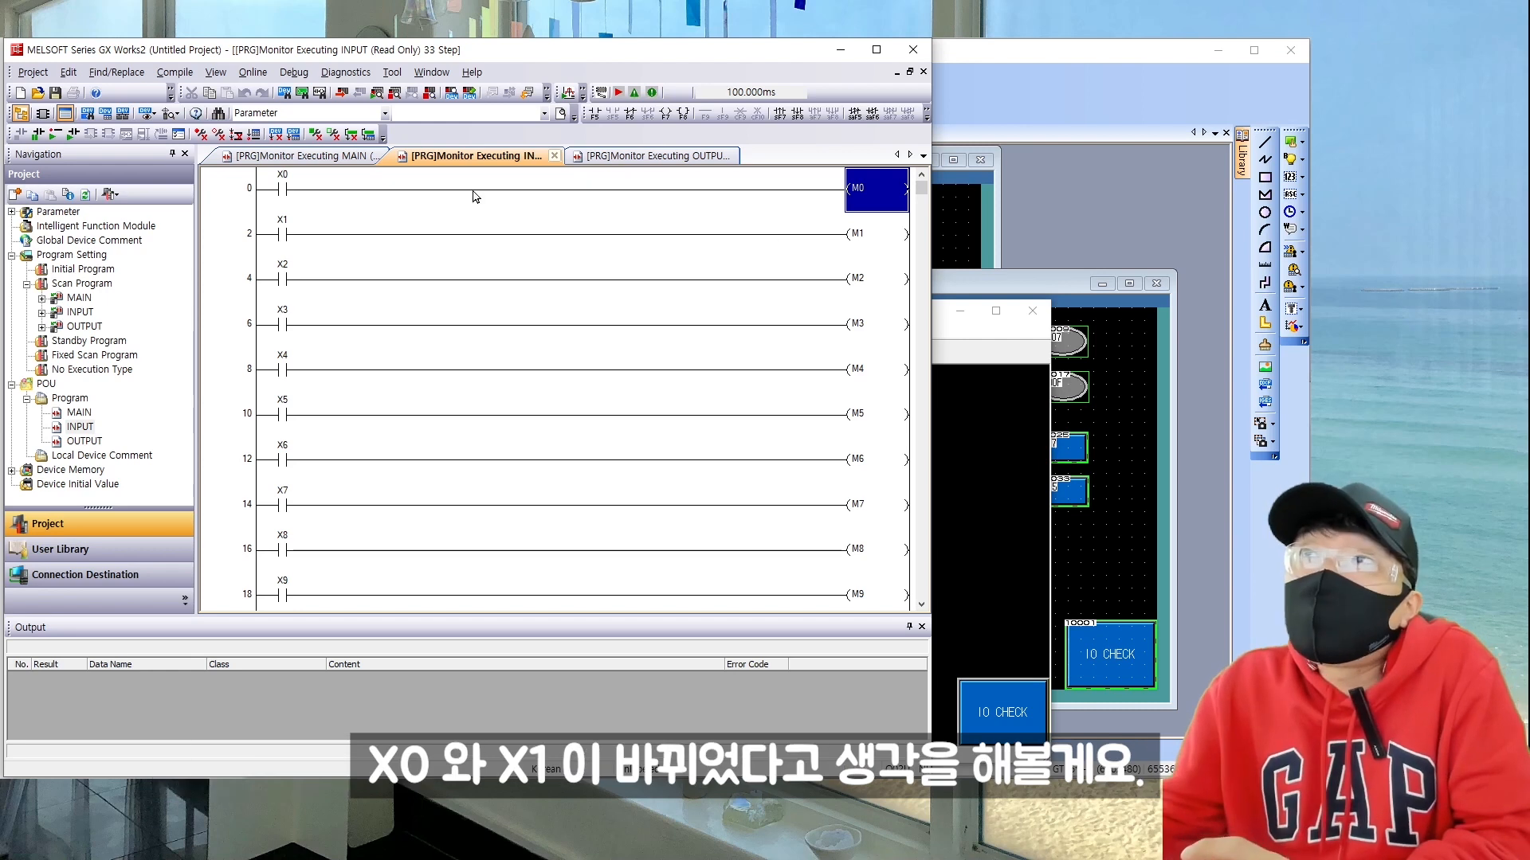
left_click(277, 191)
left_click(263, 229)
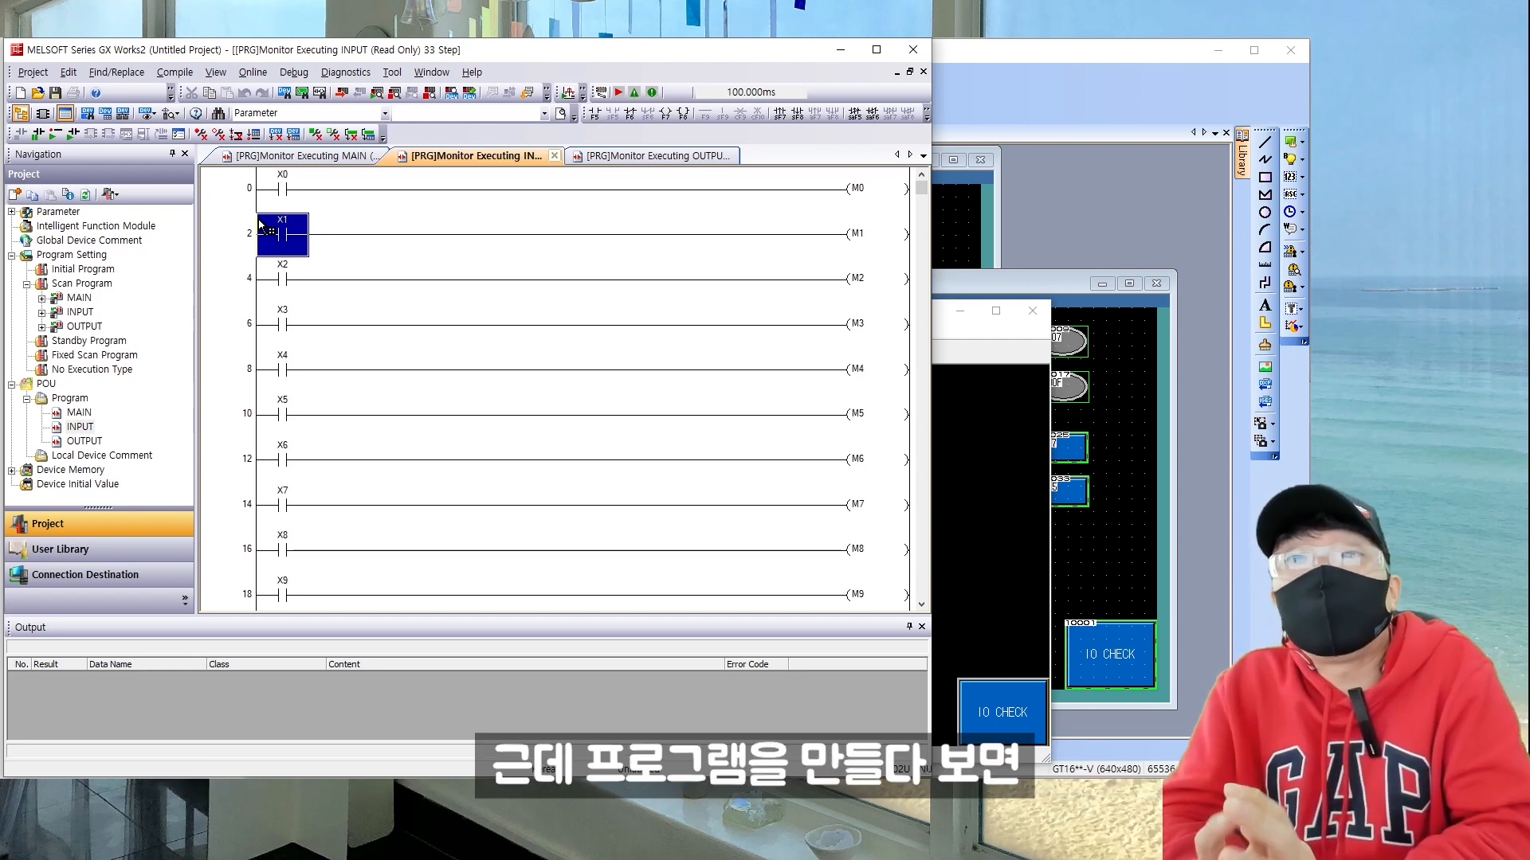
left_click(308, 195)
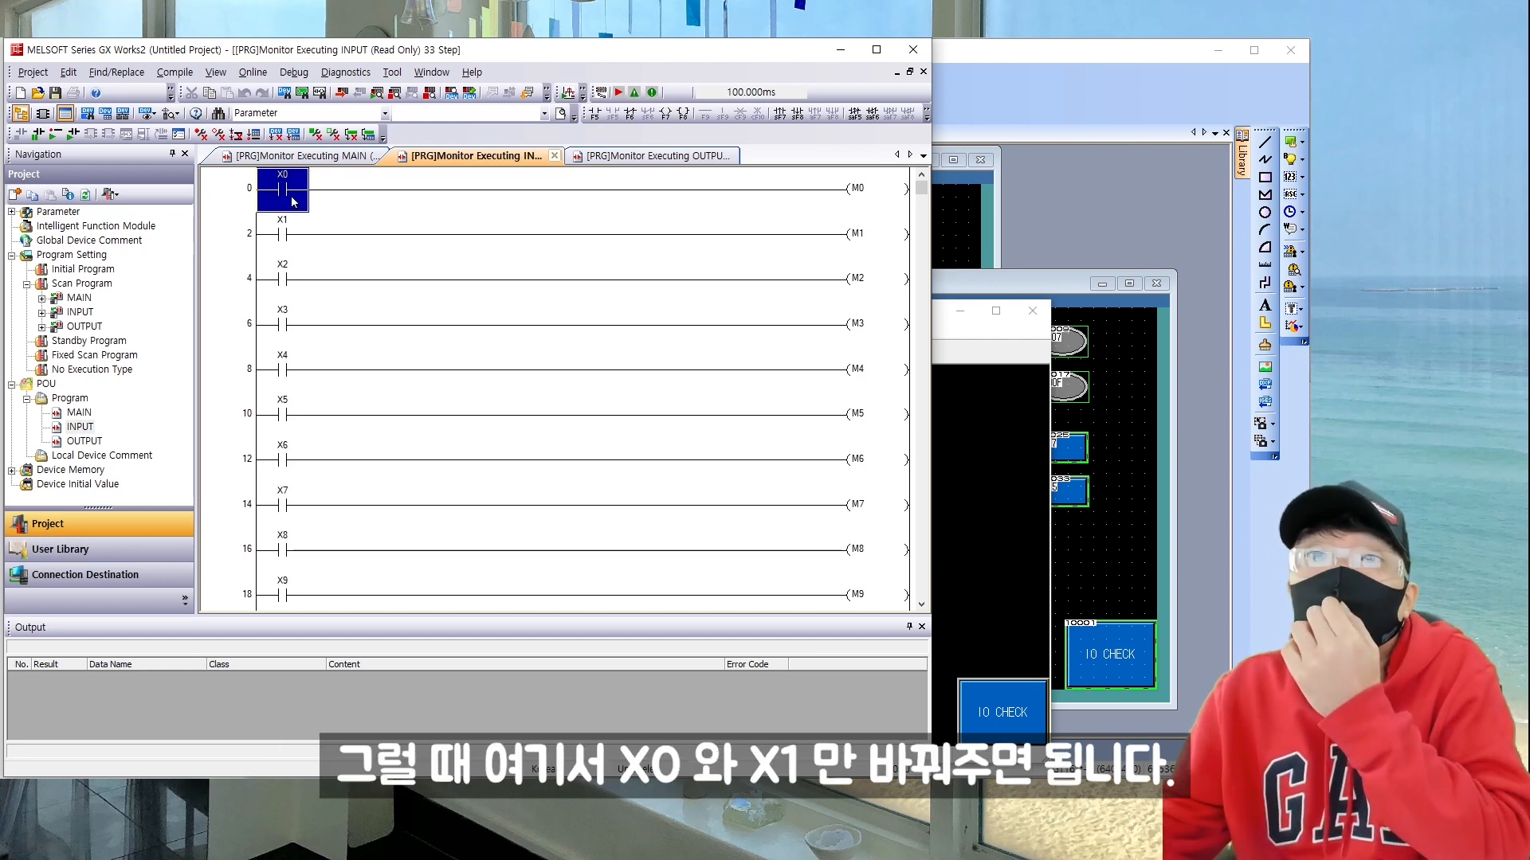
left_click(292, 226)
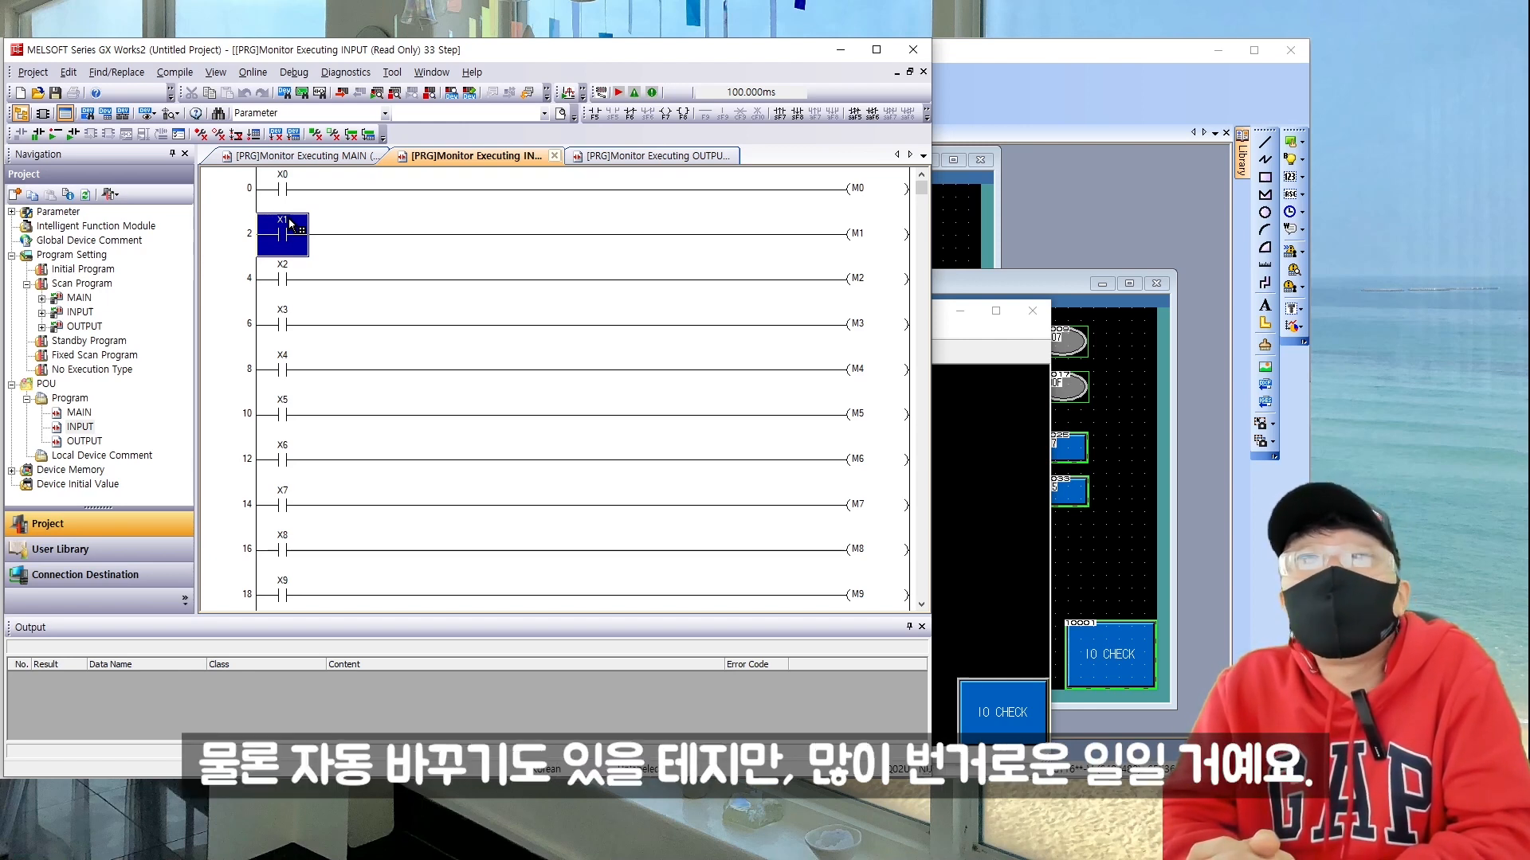
left_click(375, 413)
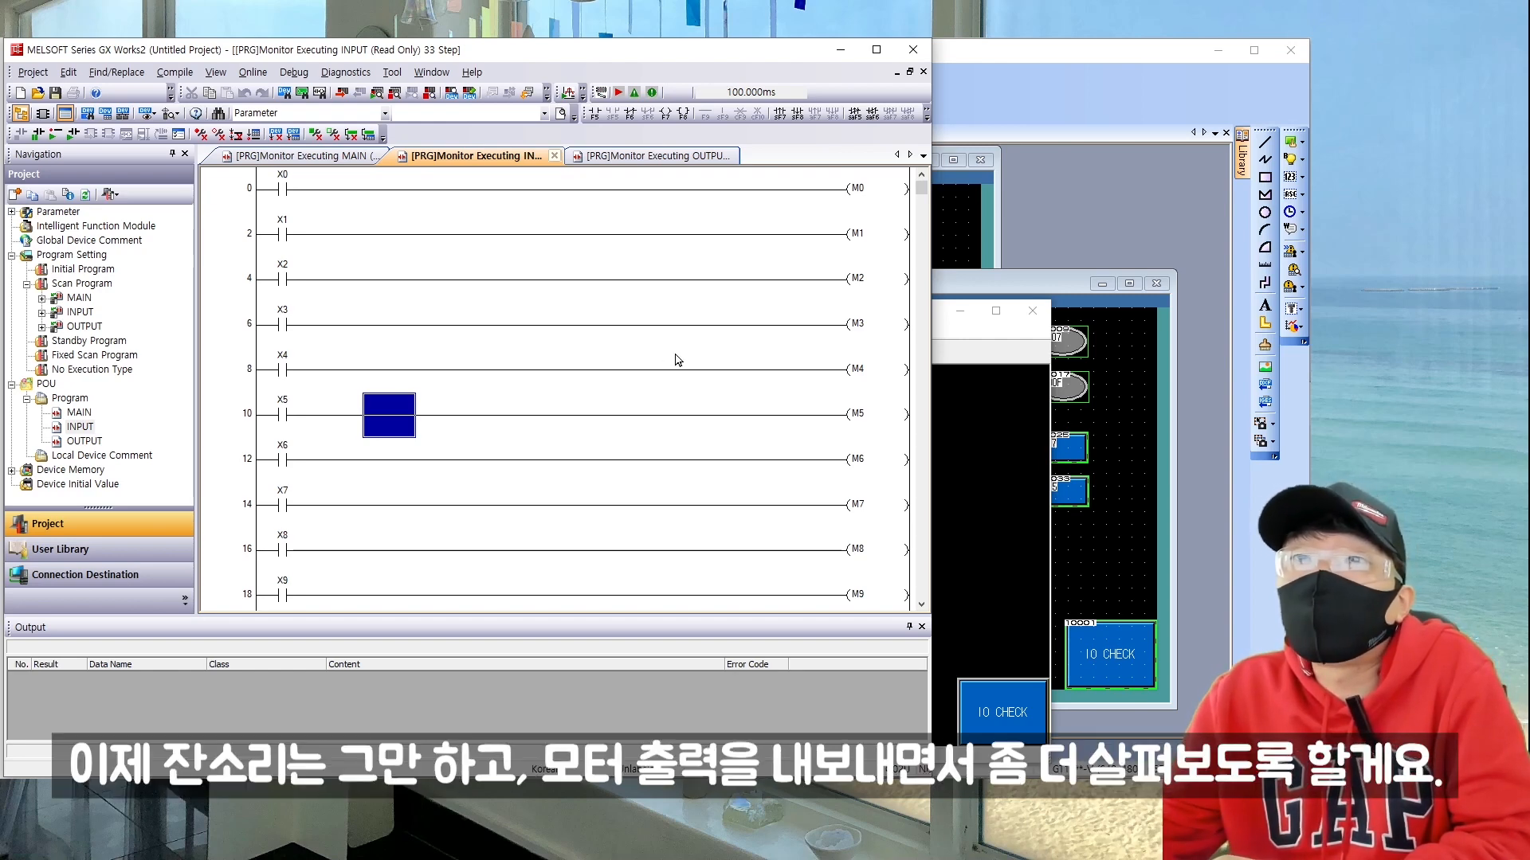
Step: Bring the GT Simulator3 window to the front, reposition it over the ladder window and close the simulator
left_click(1002, 517)
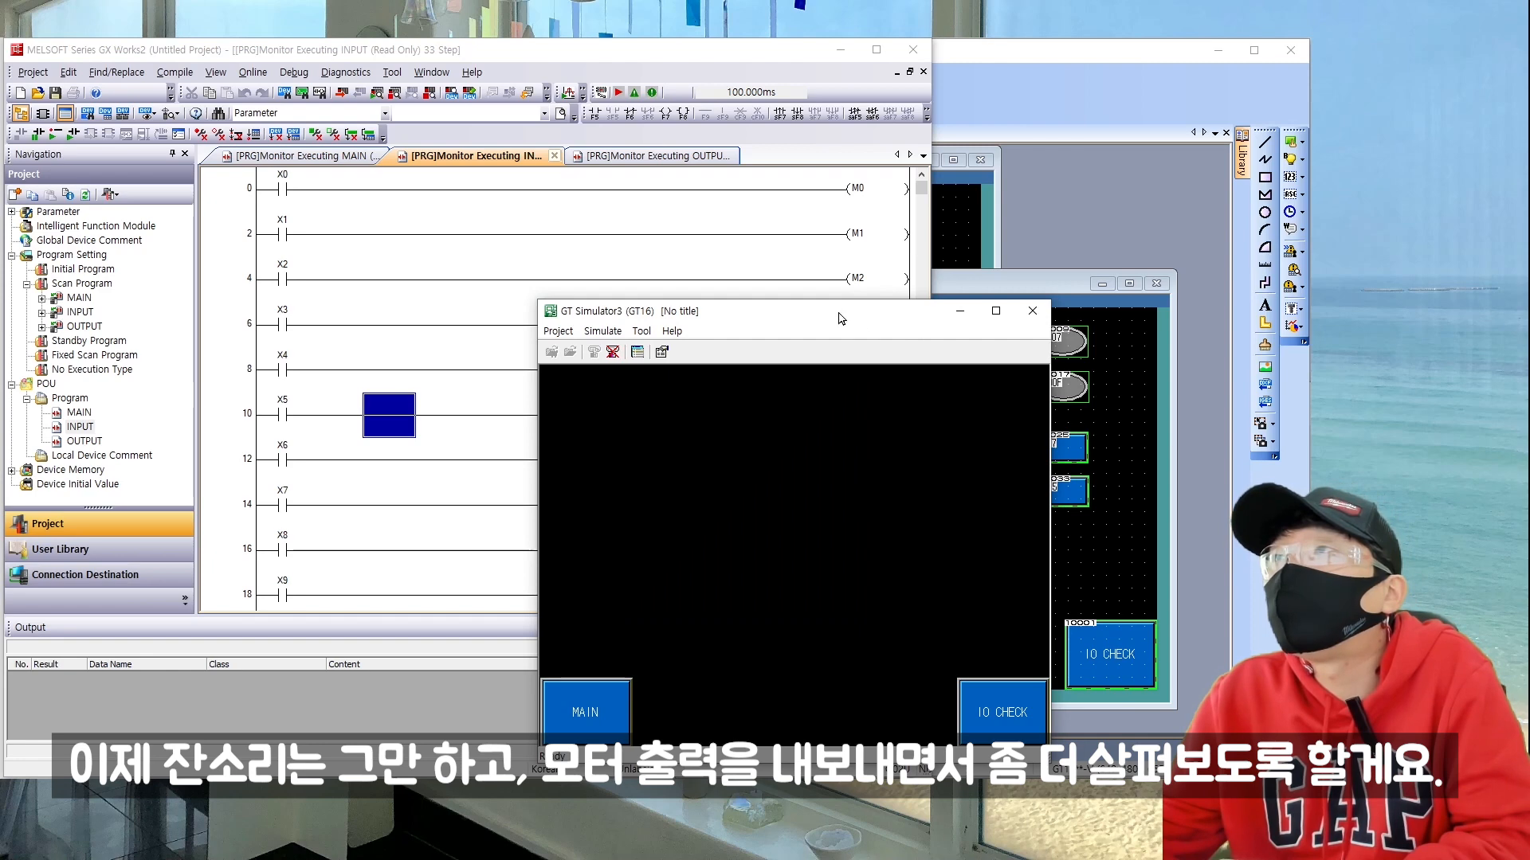
left_click_drag(840, 310, 1038, 310)
left_click_drag(895, 321, 194, 333)
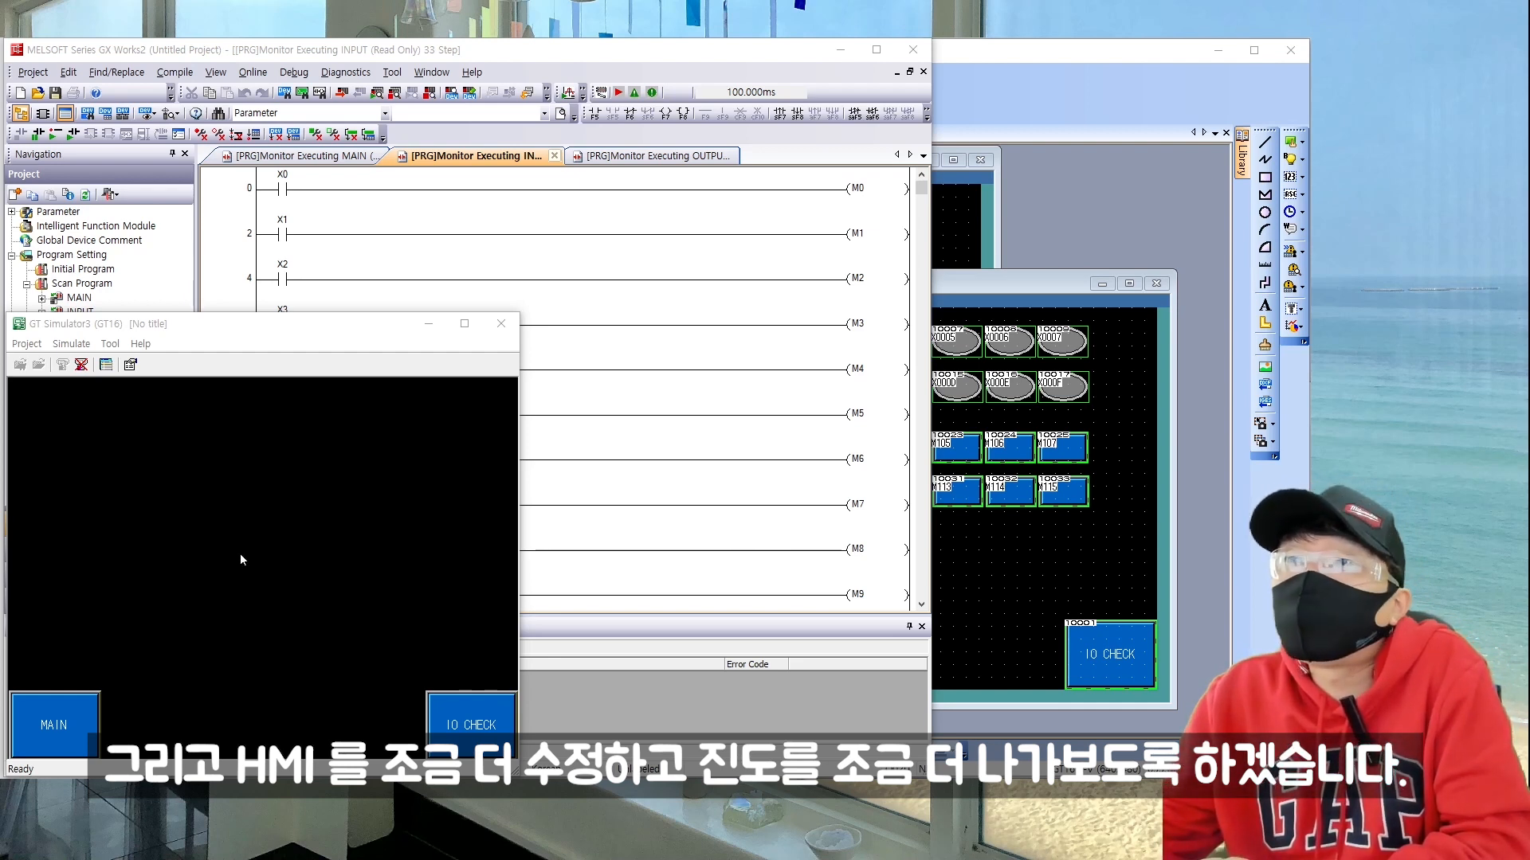
left_click(501, 323)
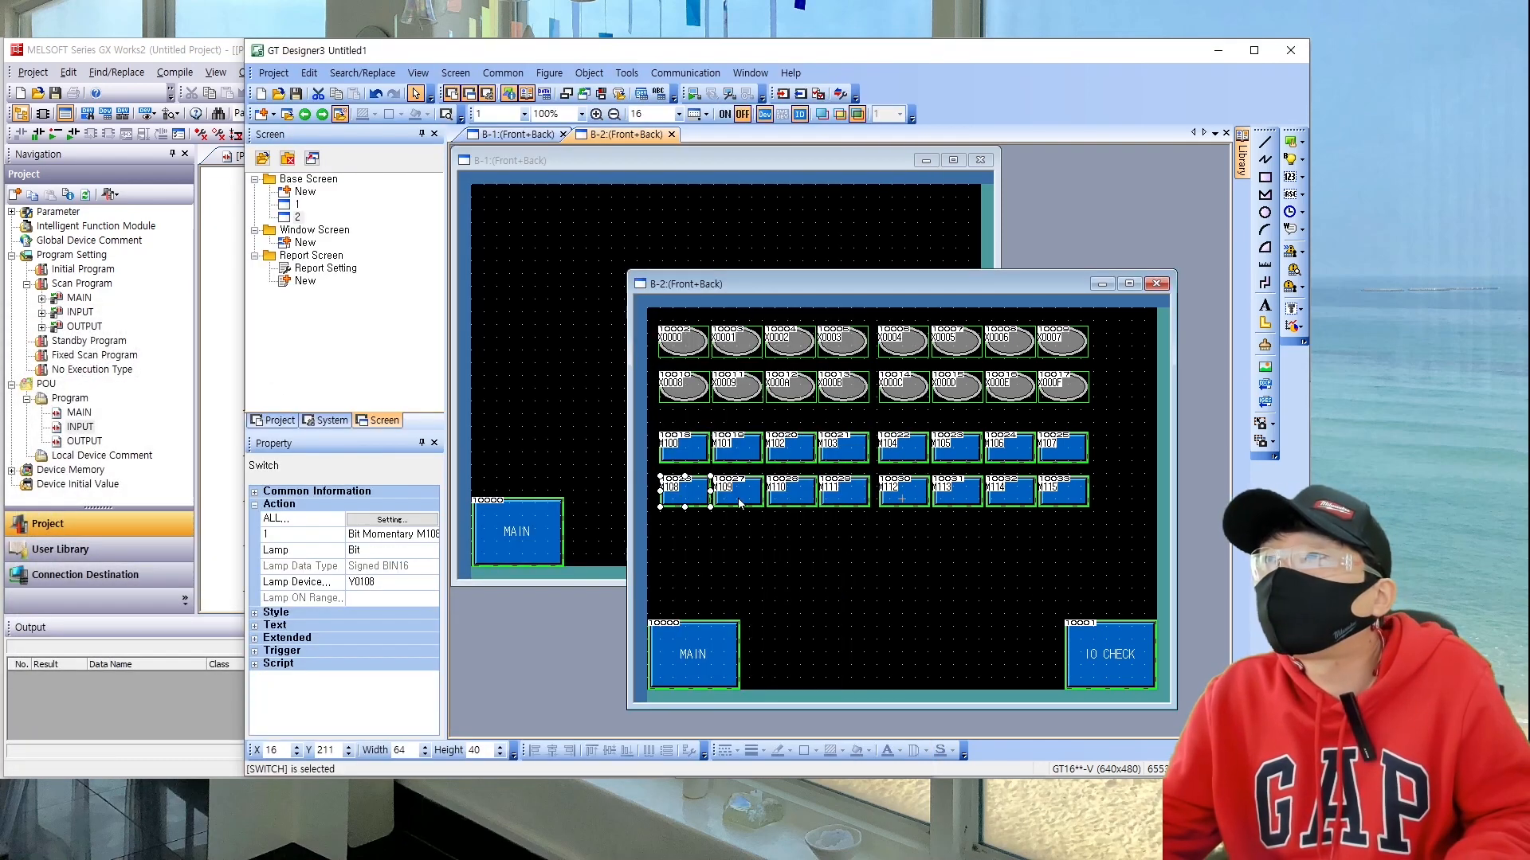
Step: Copy the M108 and M109 switches on base screen 2 and paste them below the existing switch rows
left_click(739, 502, "shift")
key("ctrl+c")
key("ctrl+v")
left_click(659, 553)
left_click(753, 415)
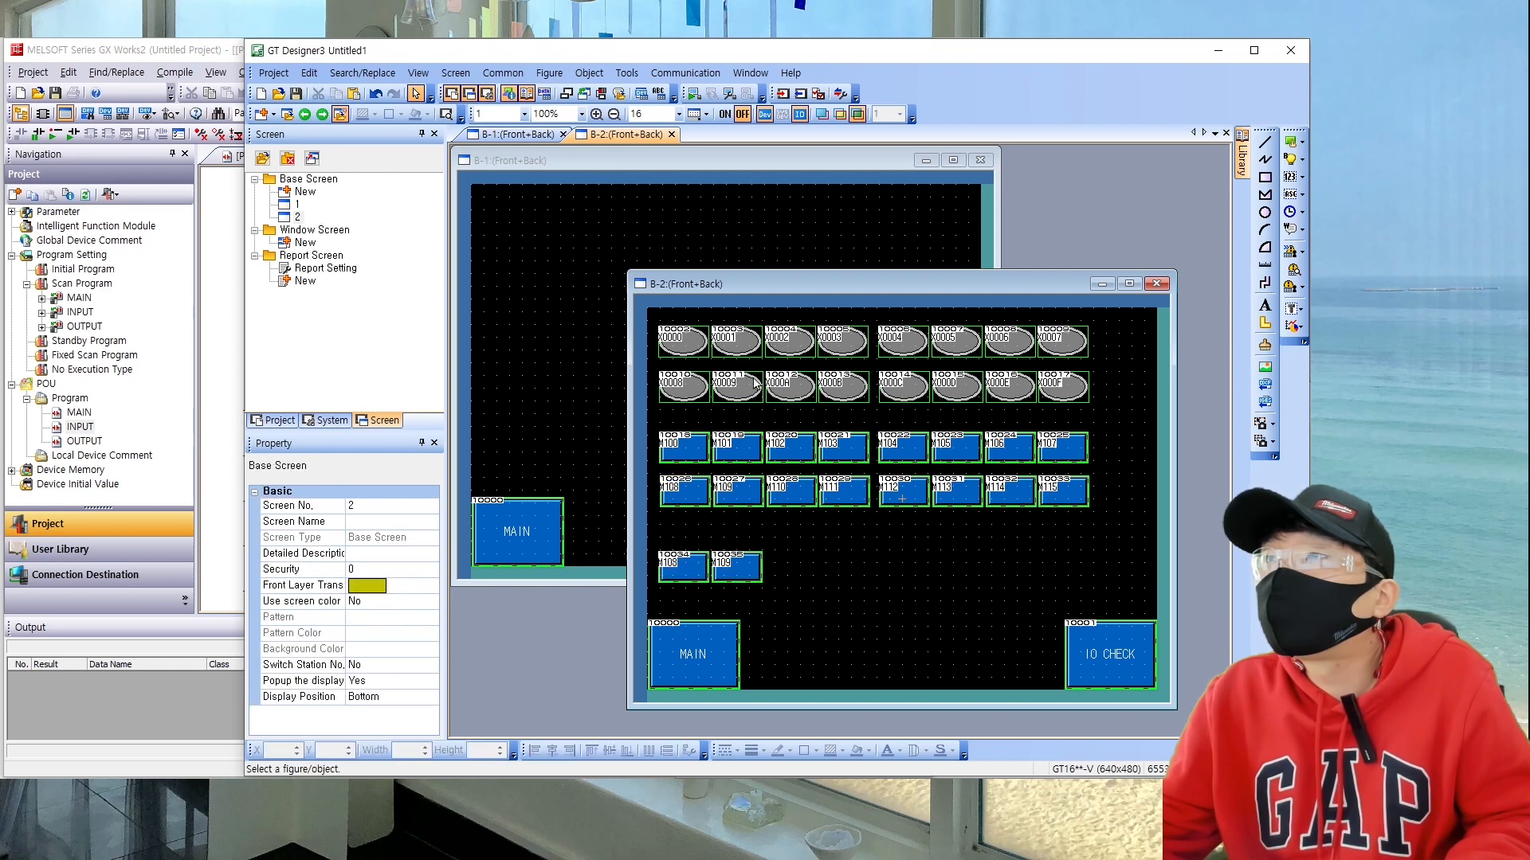
Step: Copy the X0000 and X0001 lamps and paste them to the right of the two copied switches
left_click(687, 346)
left_click(740, 346, "shift")
key("ctrl+c")
key("ctrl+v")
left_click(811, 553)
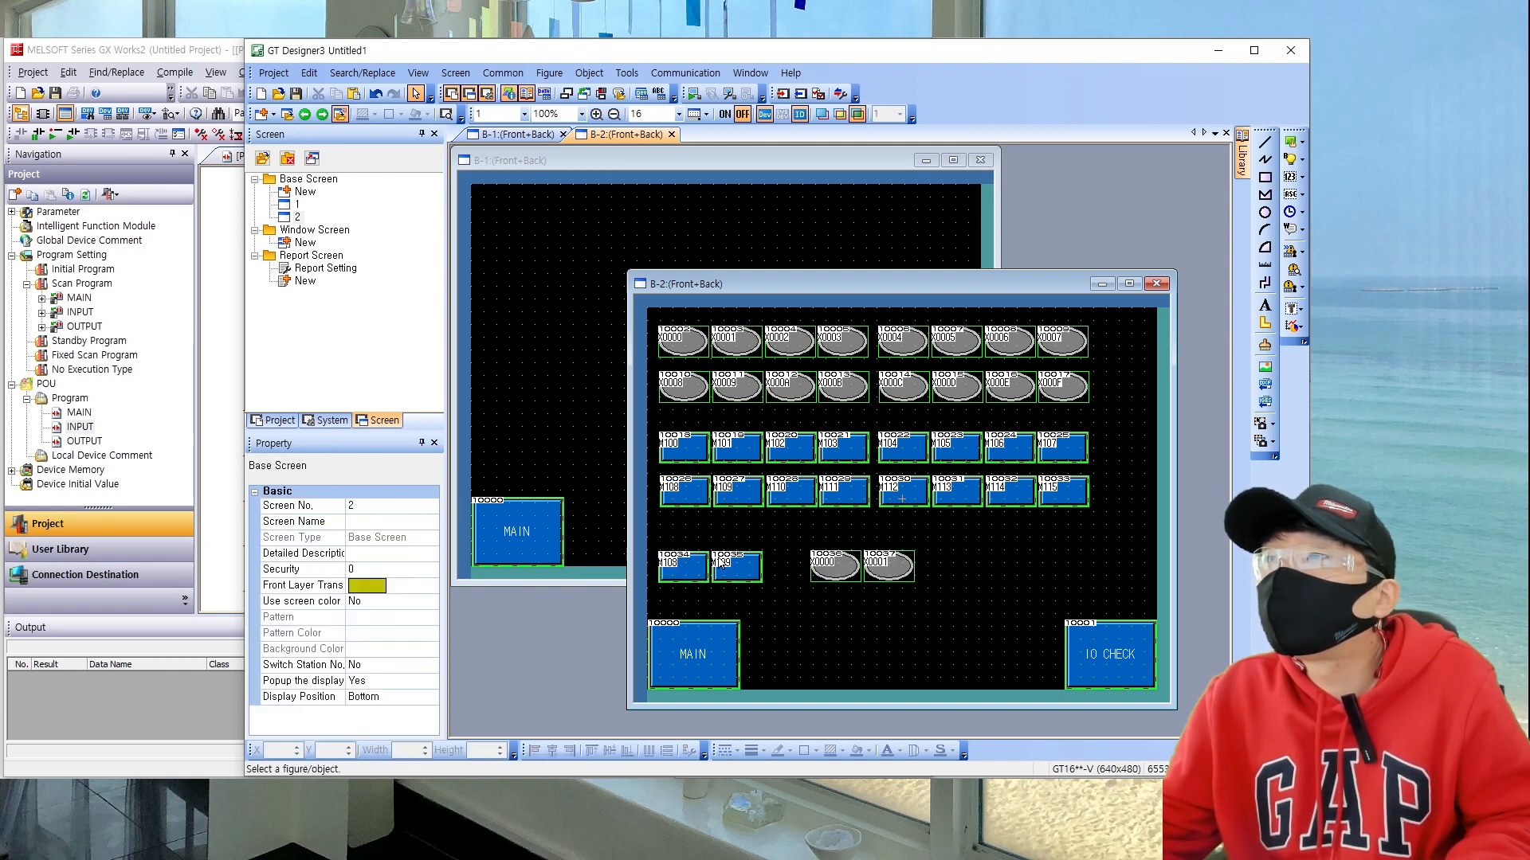
Step: Set the copied M108 switch to a key lamp and change its momentary bit device to M160
double_click(682, 565)
left_click(593, 524)
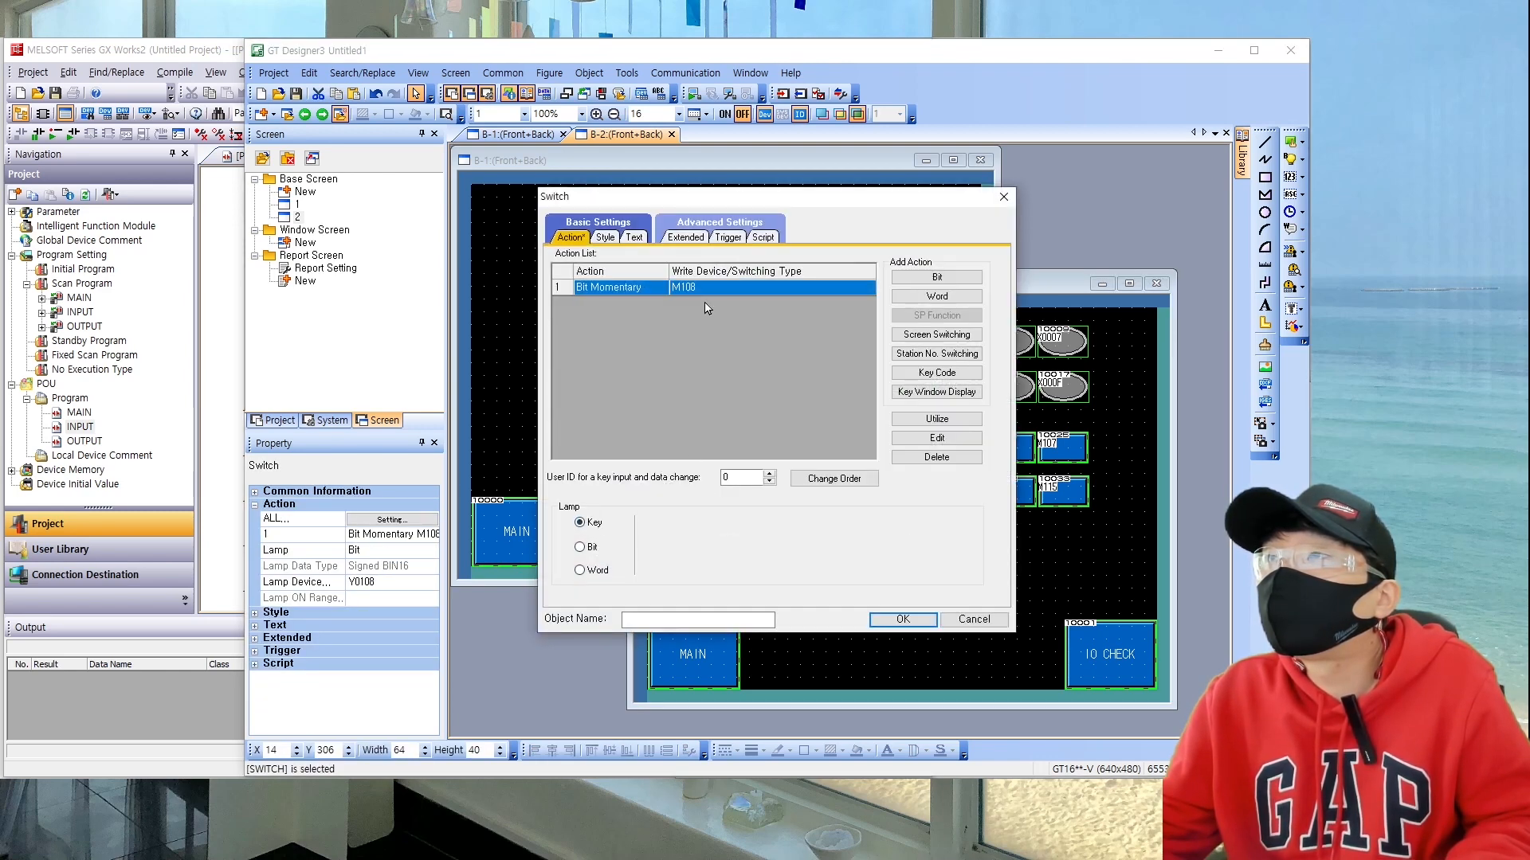
double_click(705, 290)
type("M160")
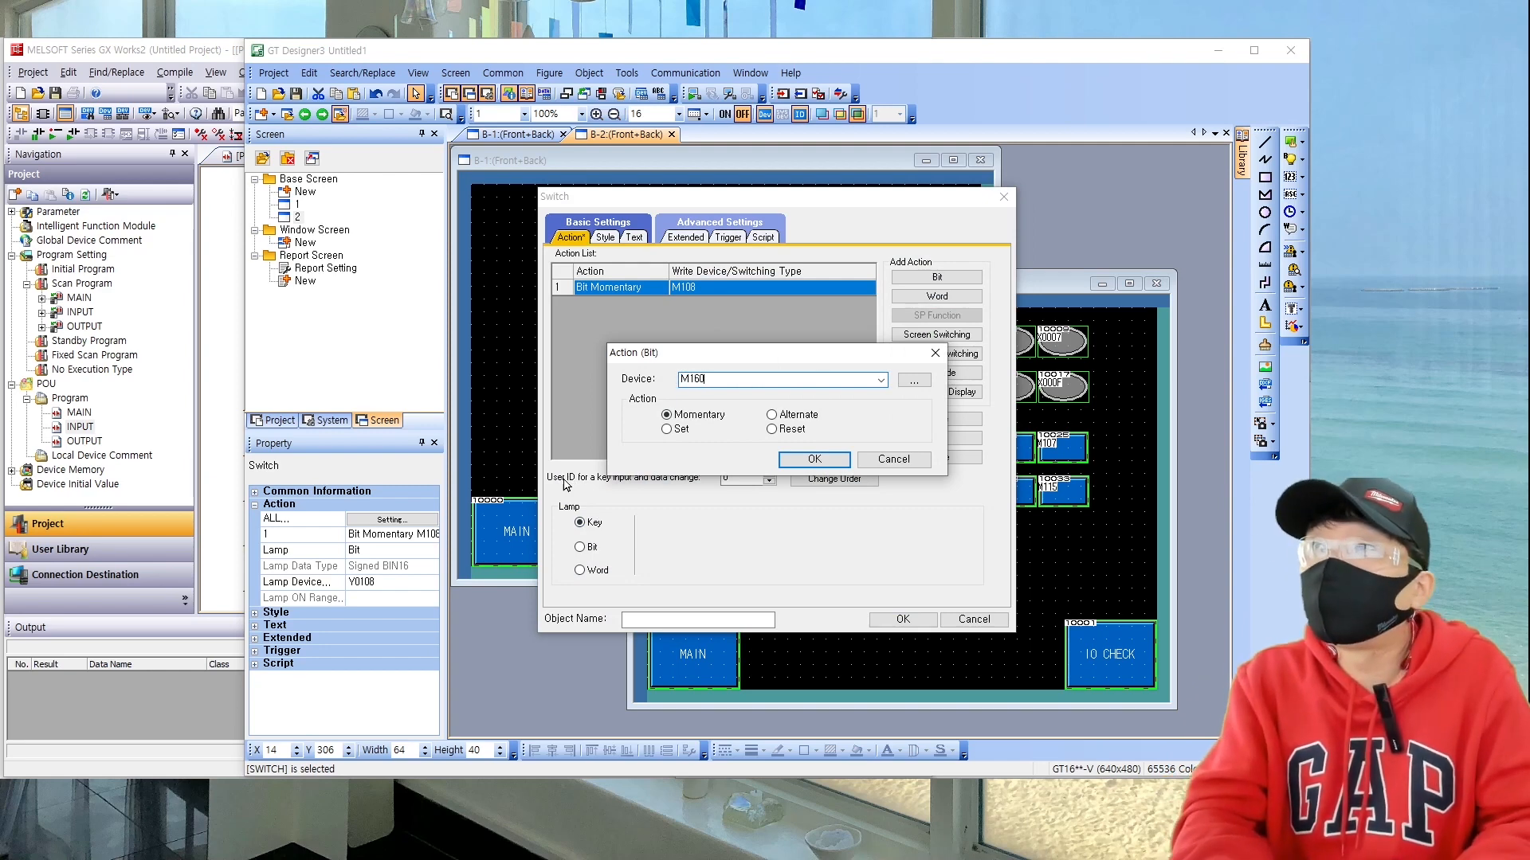
key("Return")
key("Return")
Step: Set the copied M109 switch to a key lamp and change its momentary bit device to M161
double_click(757, 573)
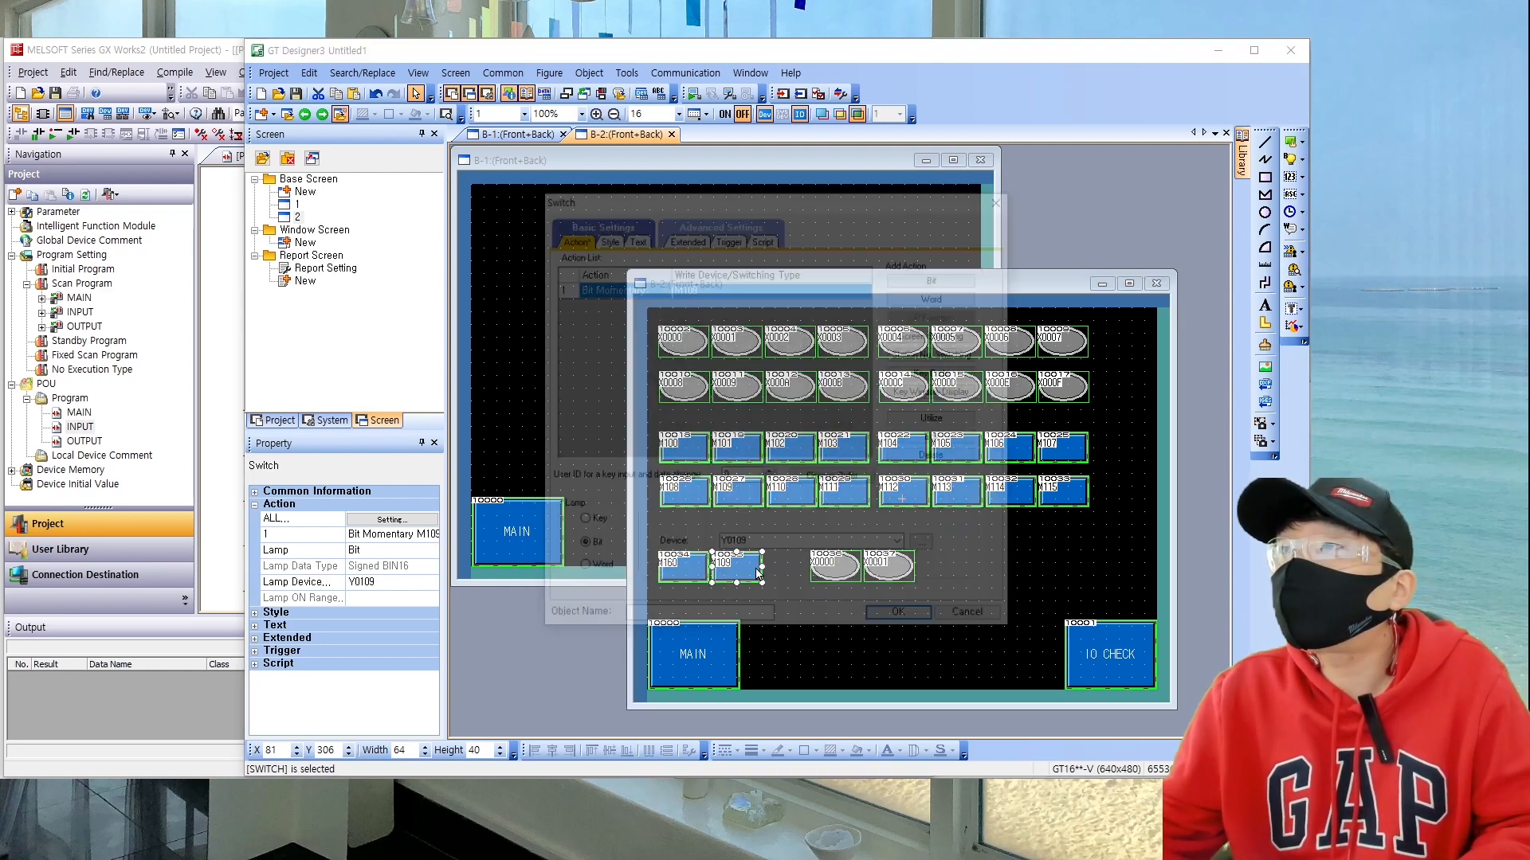
left_click(580, 522)
double_click(706, 287)
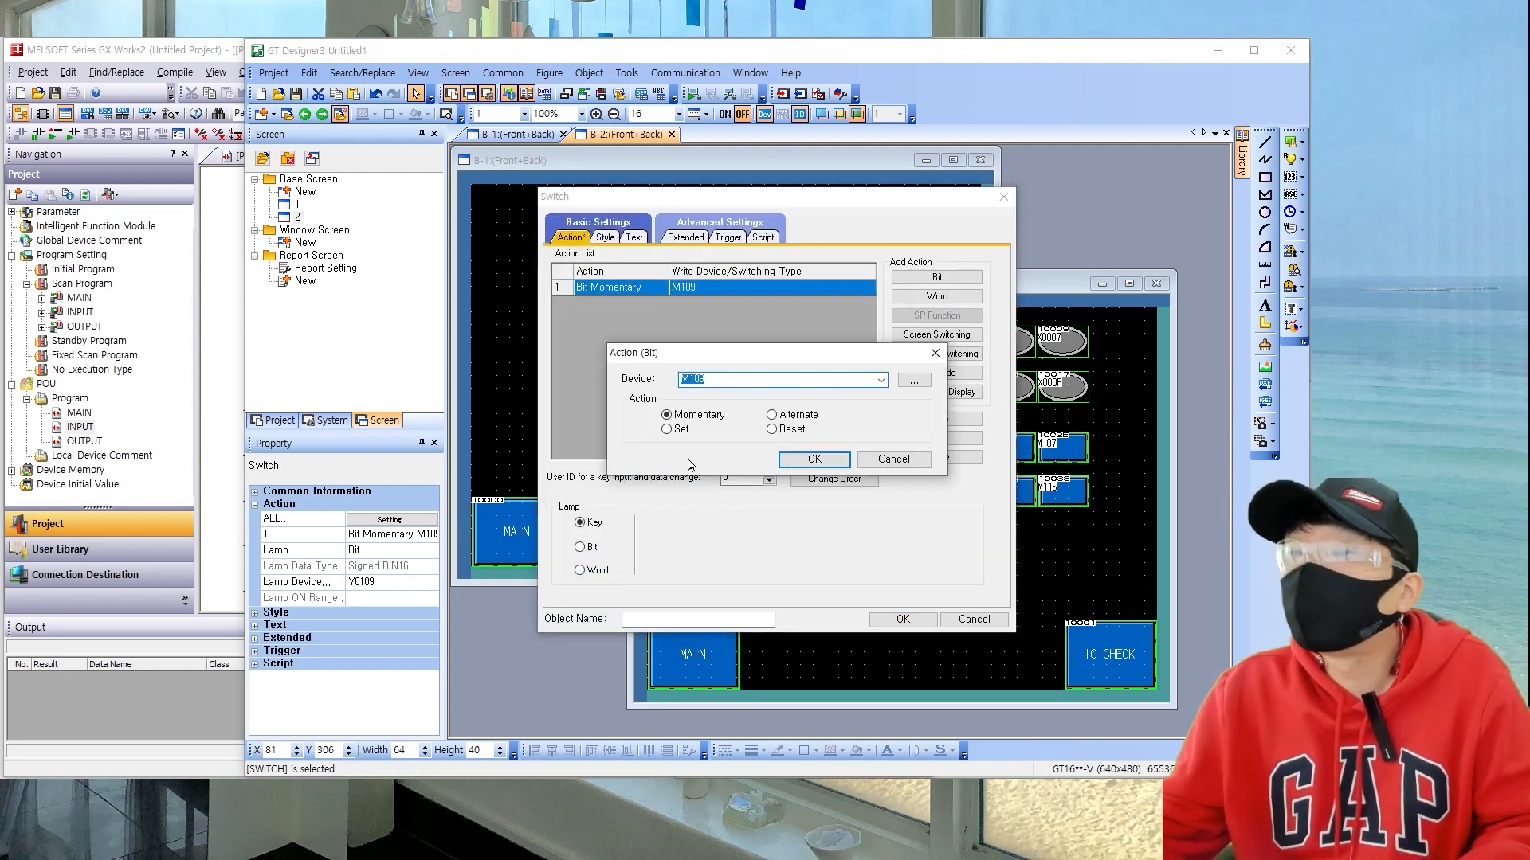
type("161")
key("Return")
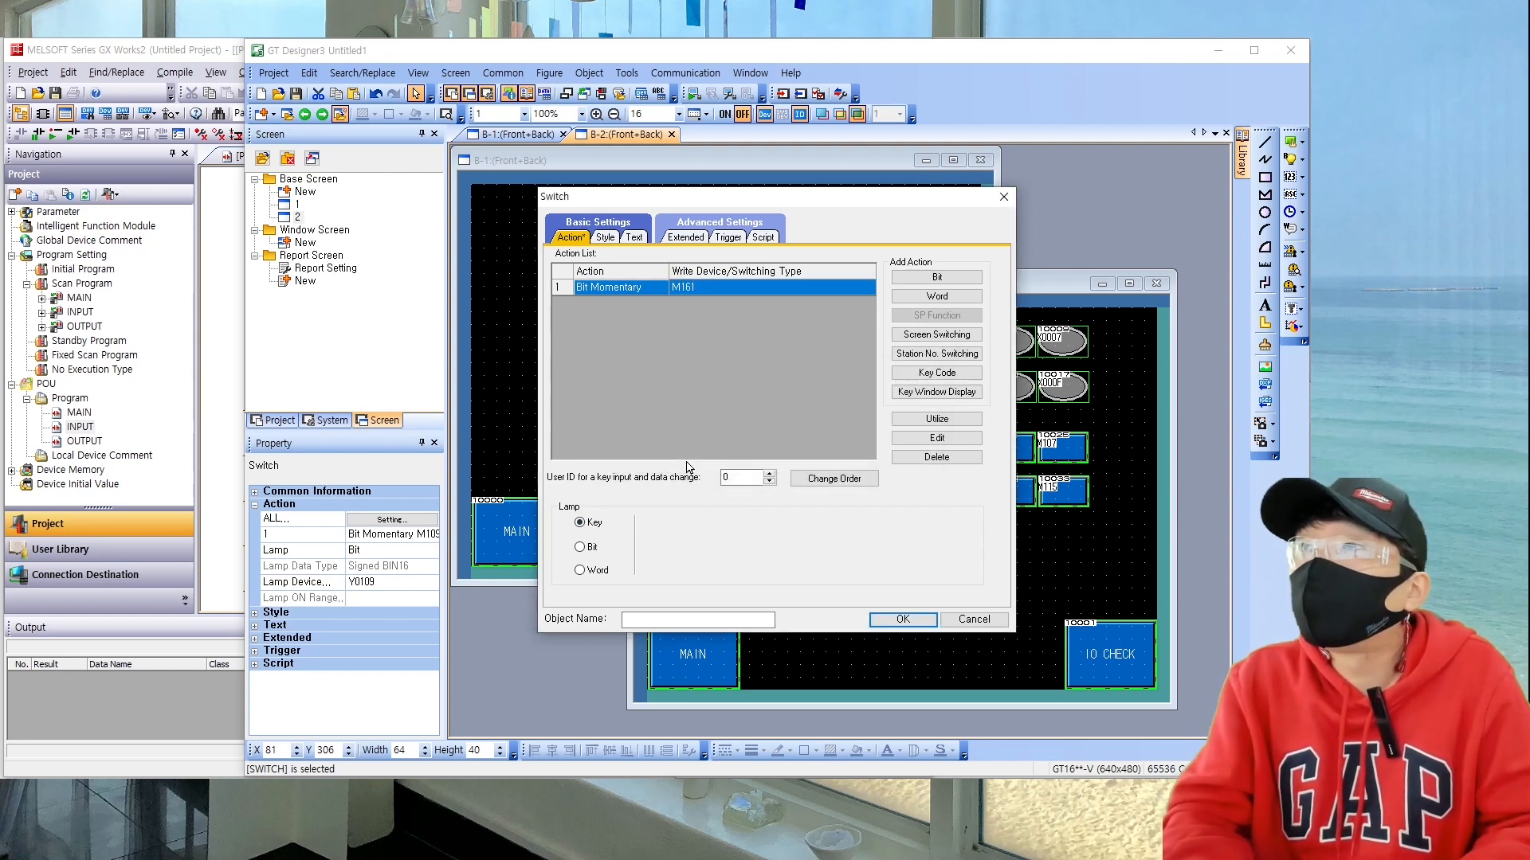
left_click(902, 620)
Step: Change the bit device of the two copied lamps beside the M160 and M161 switches to M176 and M177
double_click(841, 558)
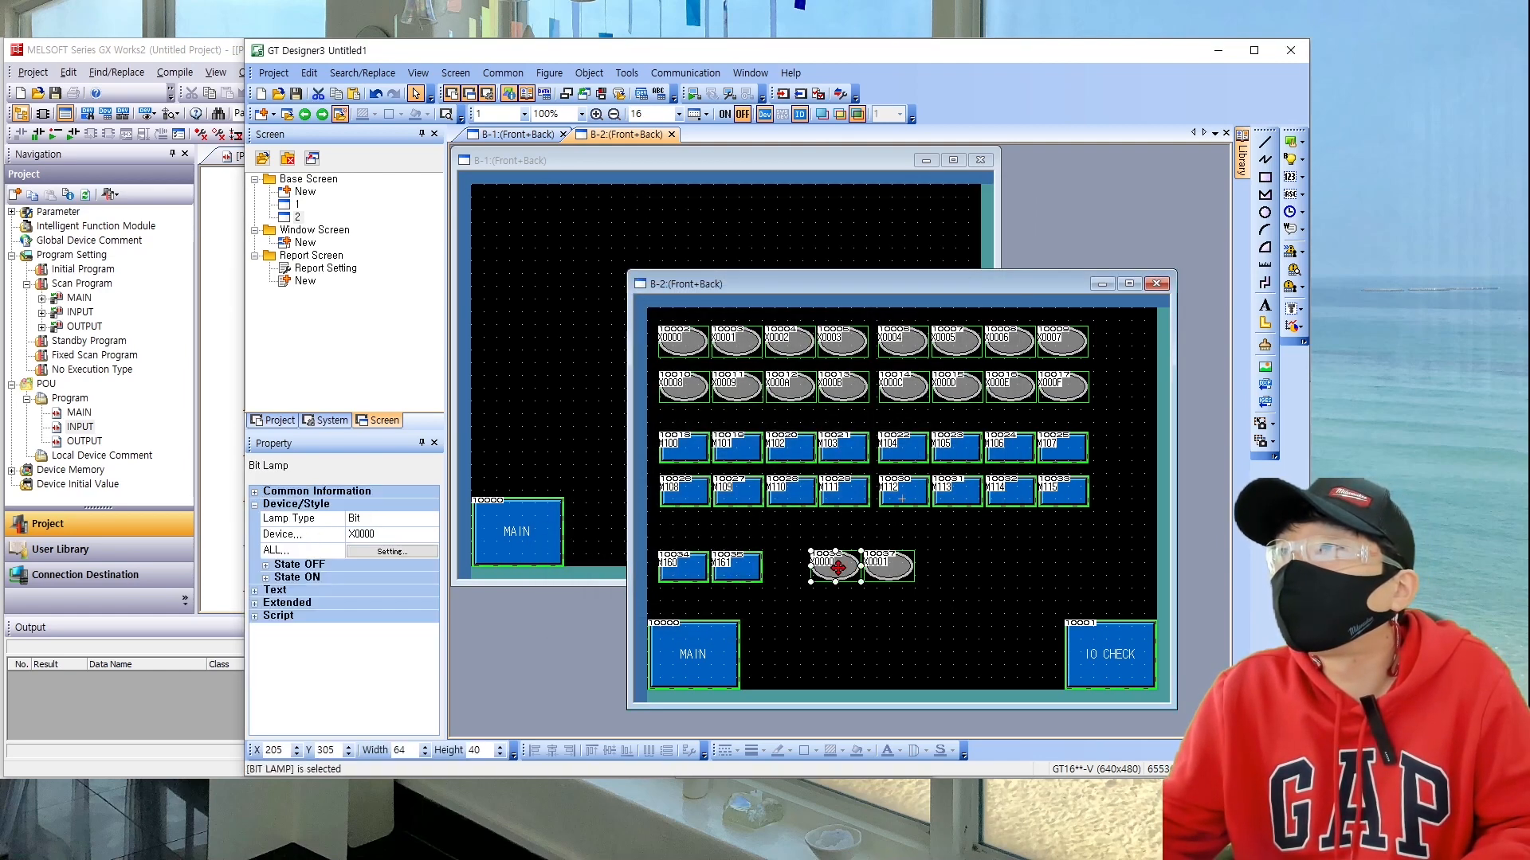
type("M176")
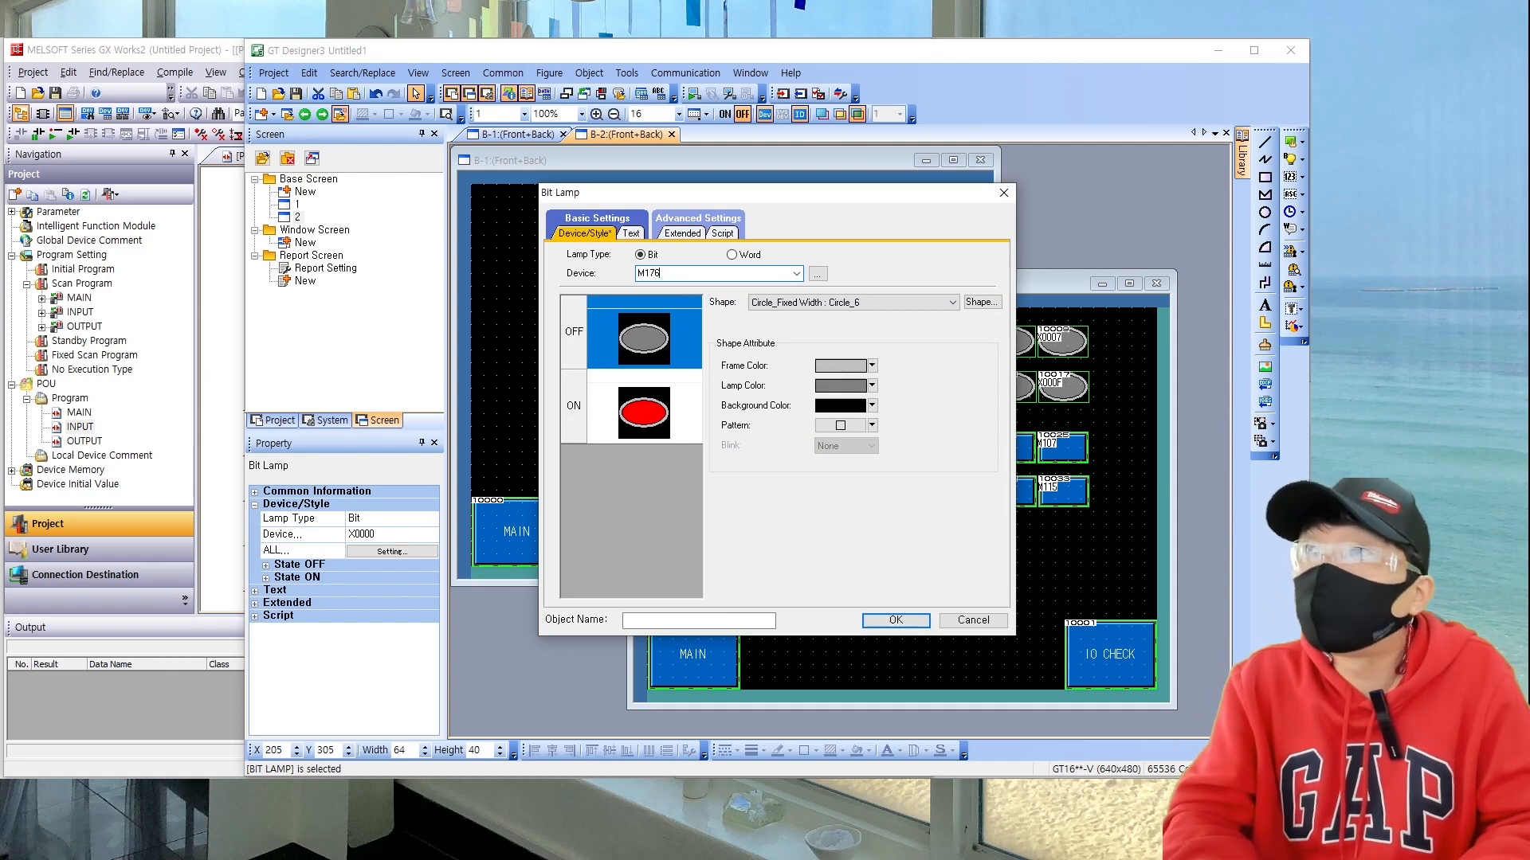
key("Return")
double_click(891, 564)
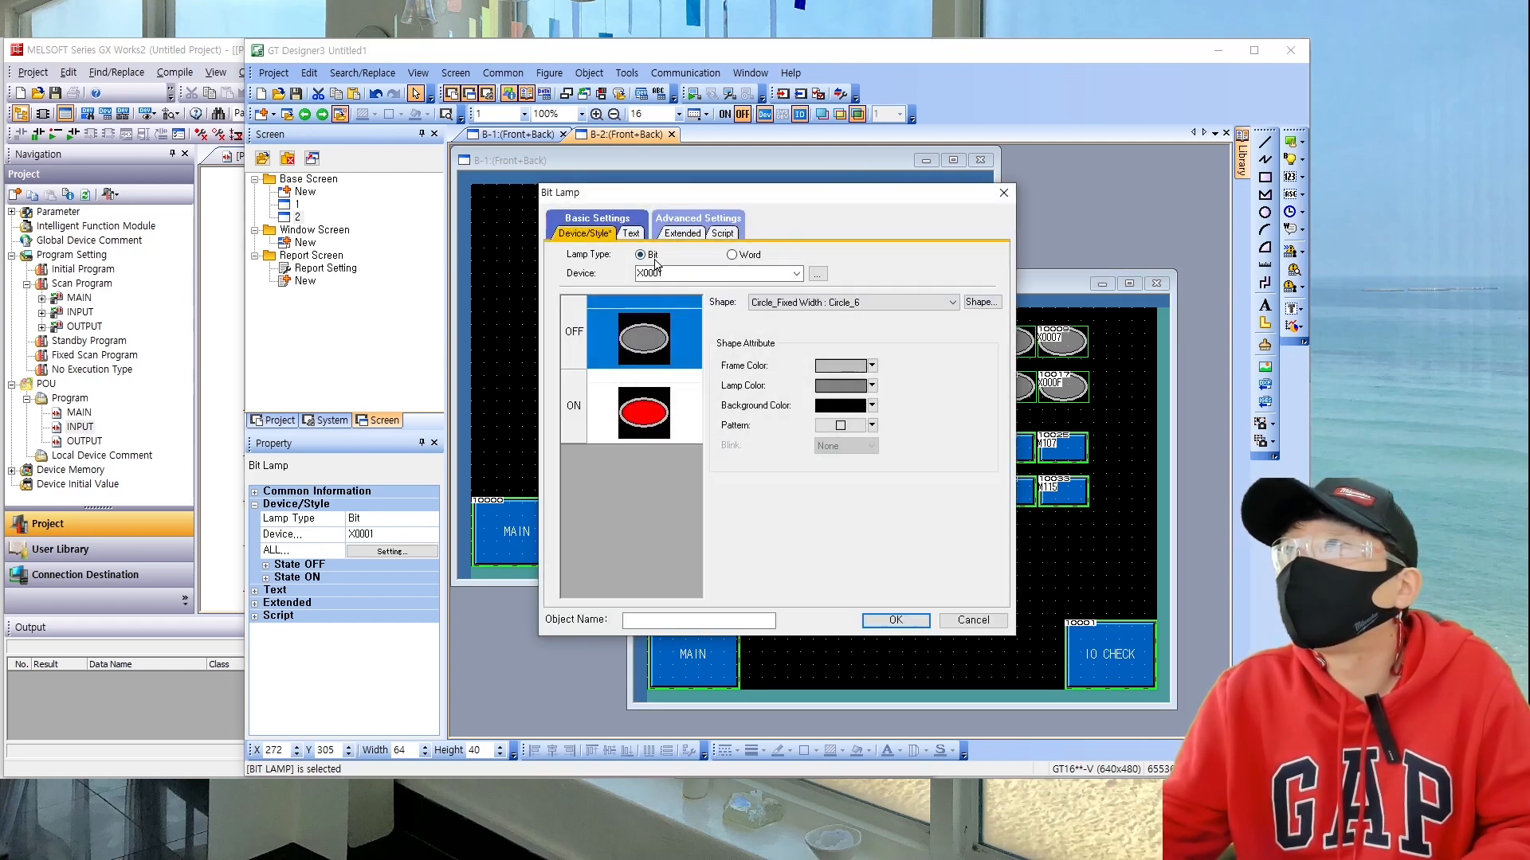
type("M177")
key("Return")
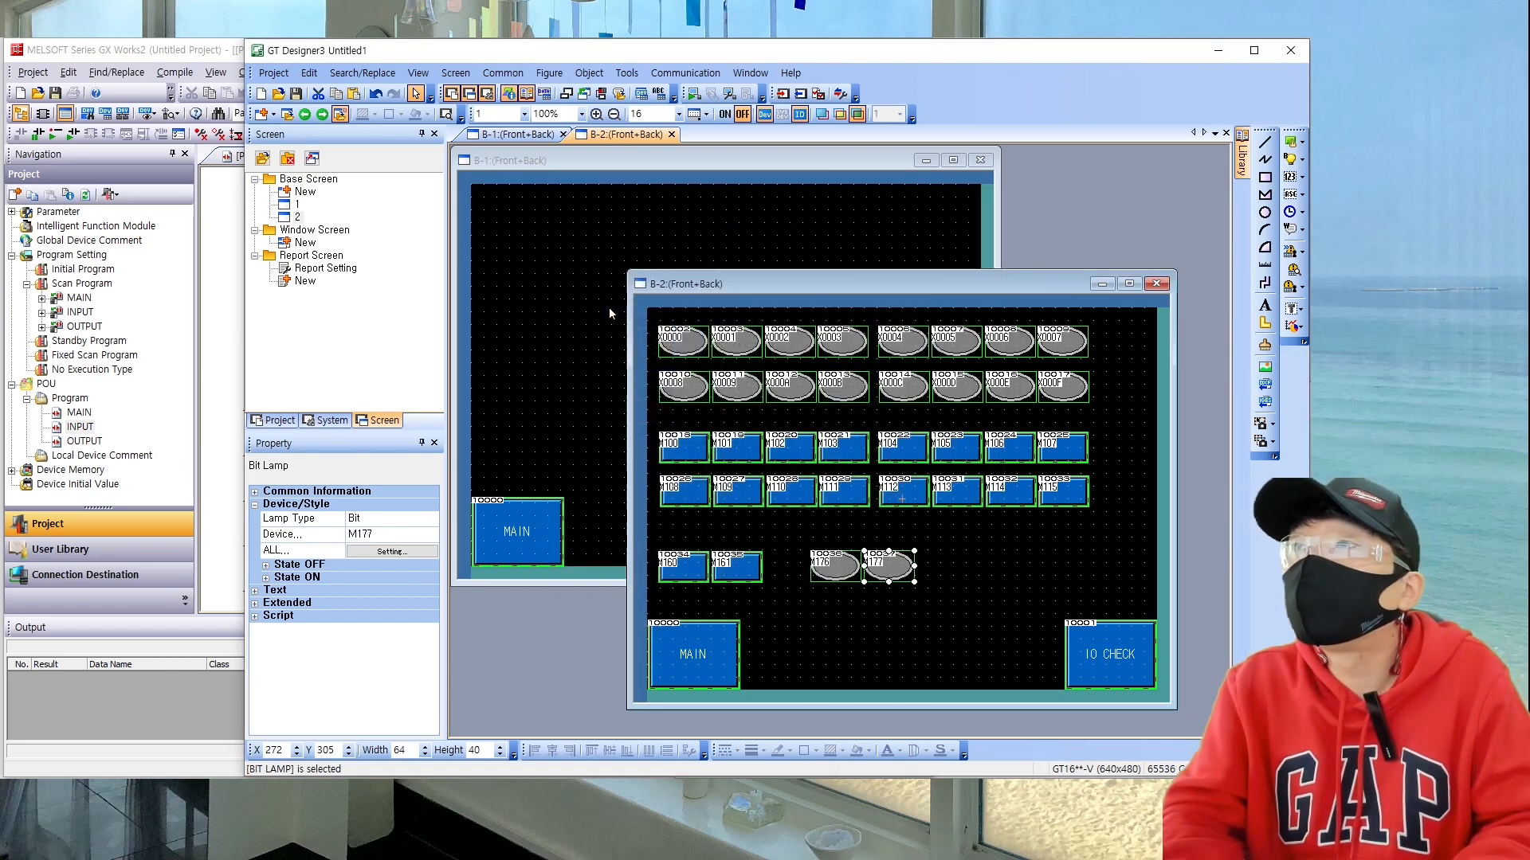
left_click(711, 594)
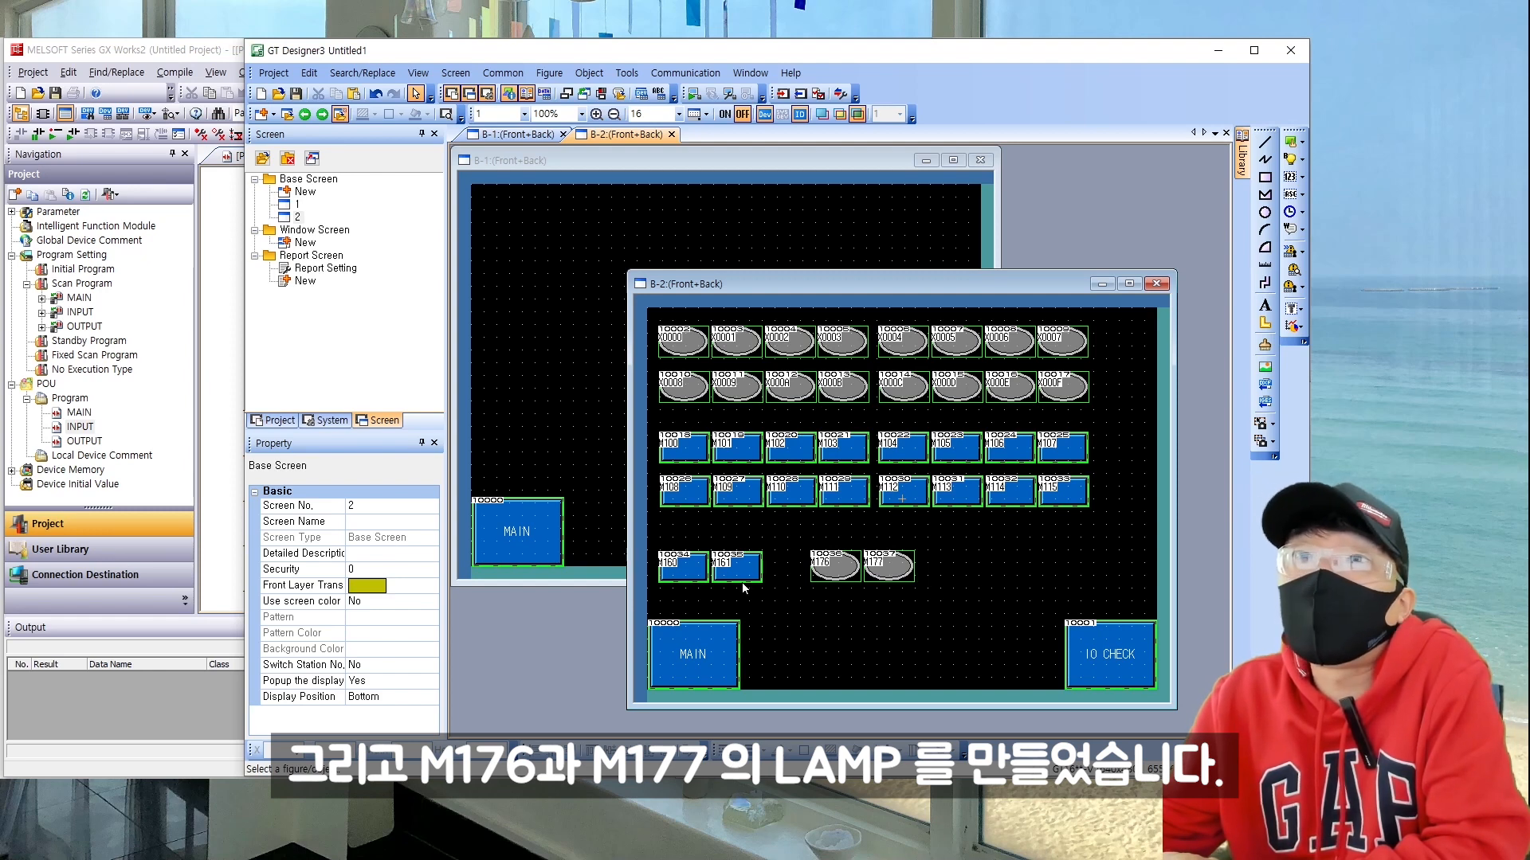
Step: Activate the simulator for the HMI project and minimise the GT Designer3 window
left_click(589, 72)
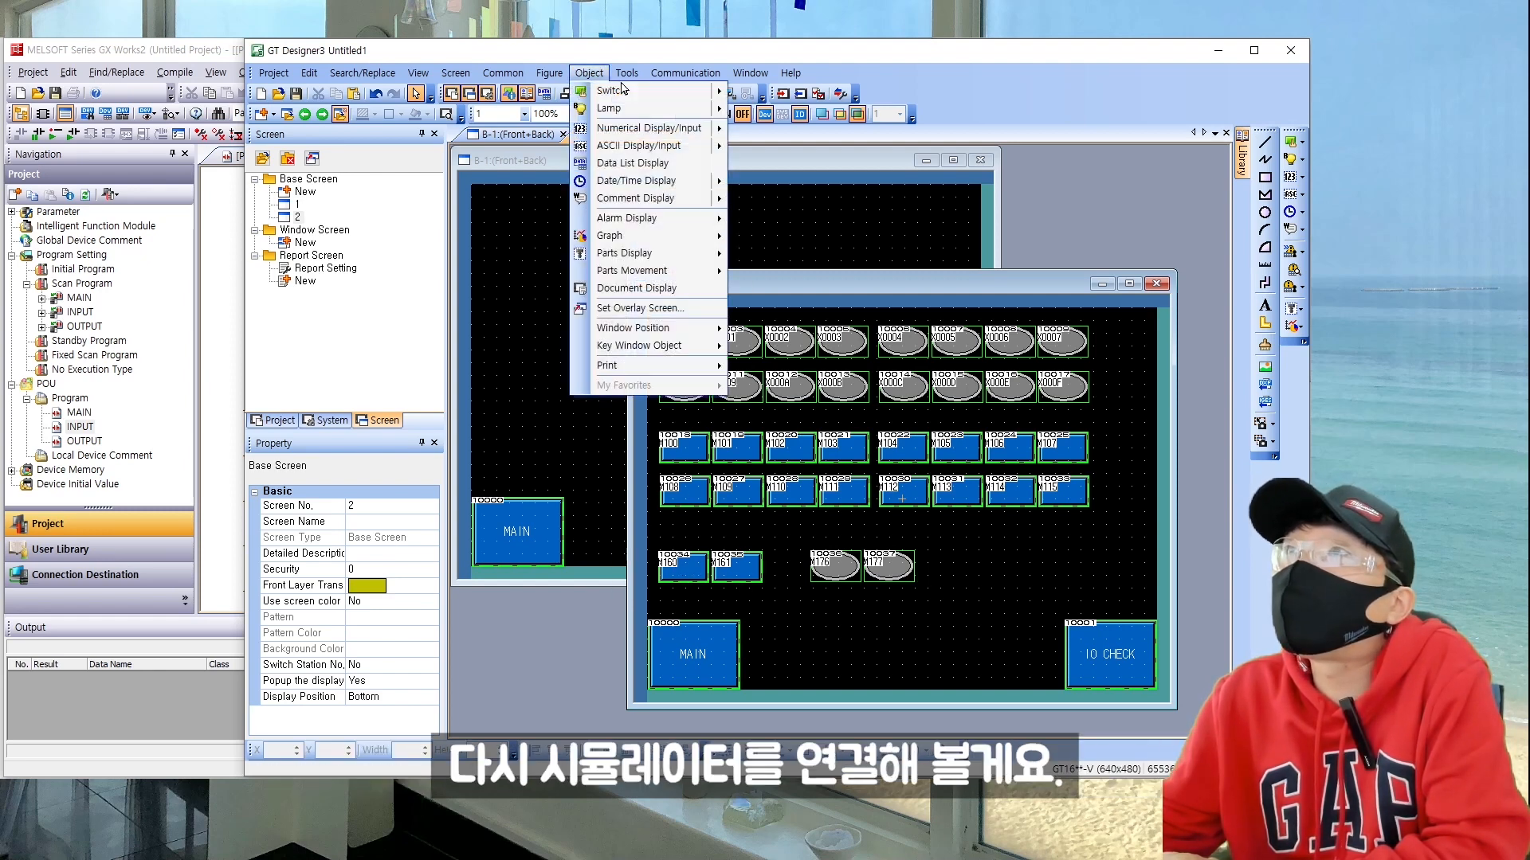
mouse_move(717, 150)
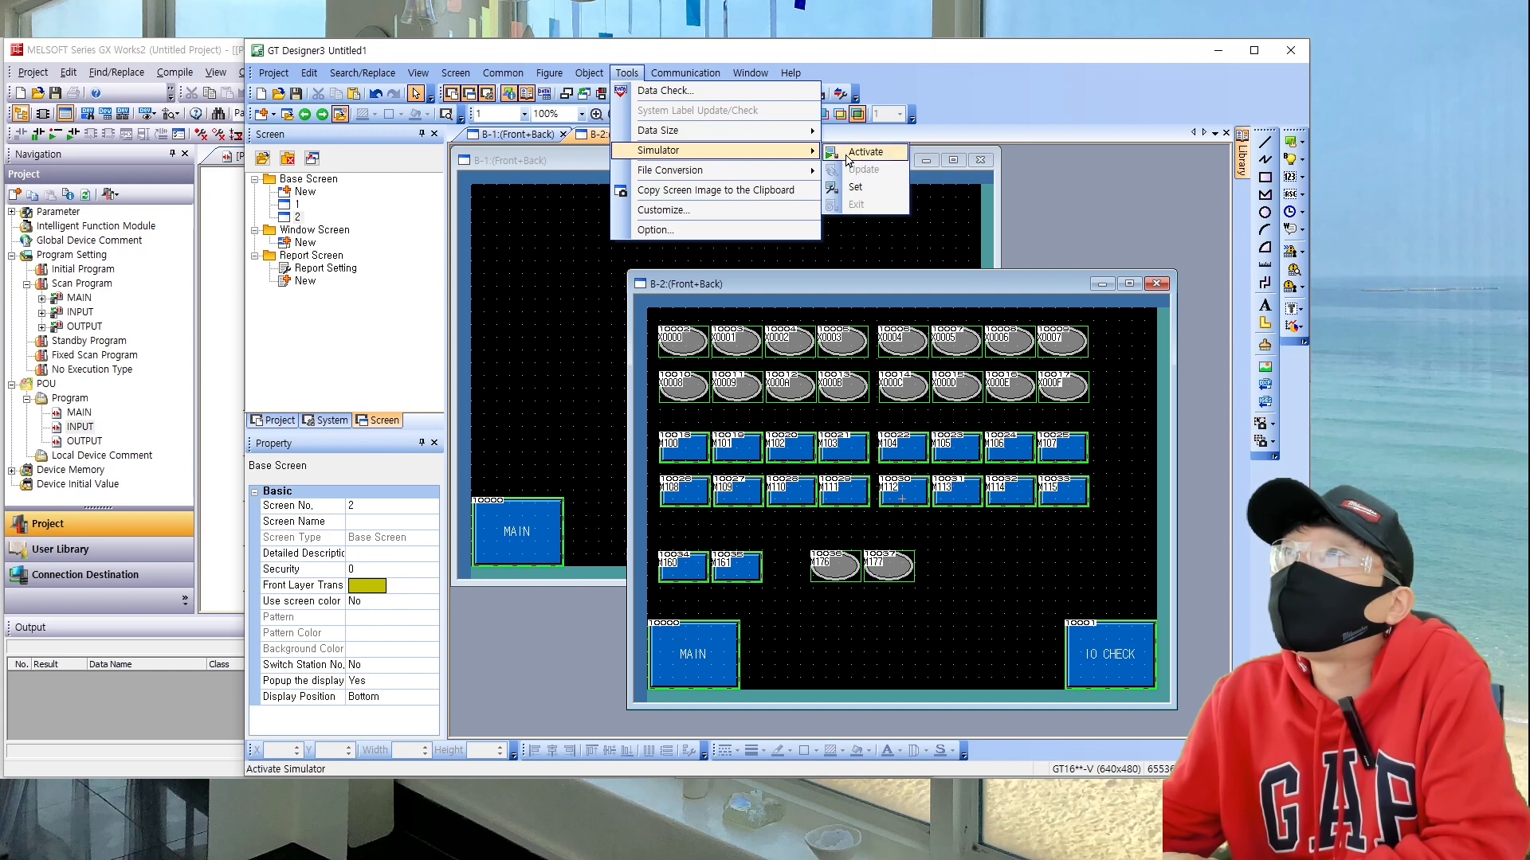
left_click(861, 151)
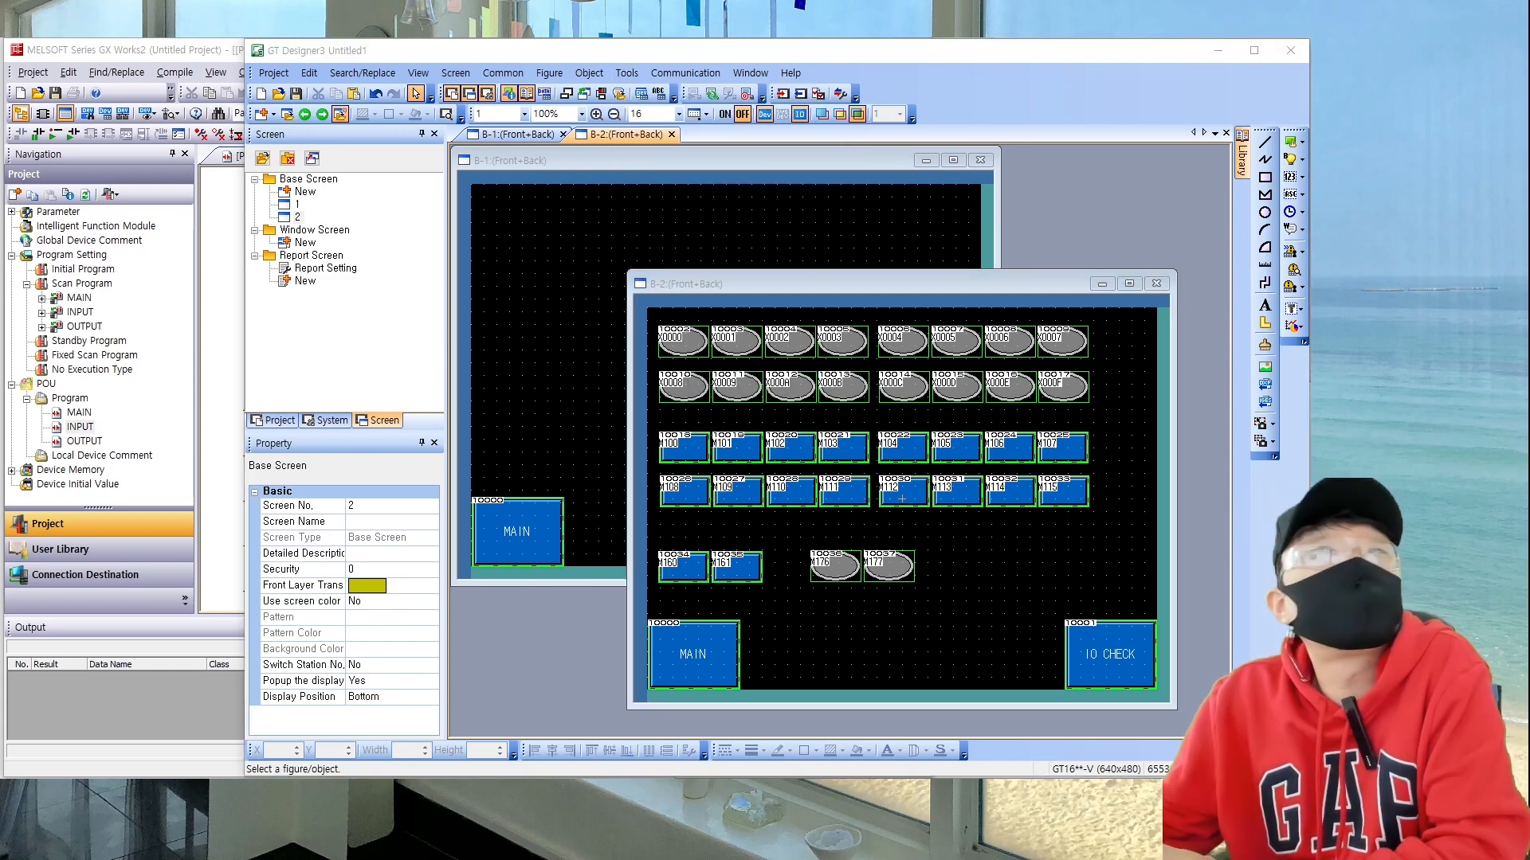
mouse_move(558, 311)
left_mouse_down()
mouse_move(303, 321)
mouse_move(565, 325)
left_mouse_up()
left_click(1147, 124)
left_click(1218, 51)
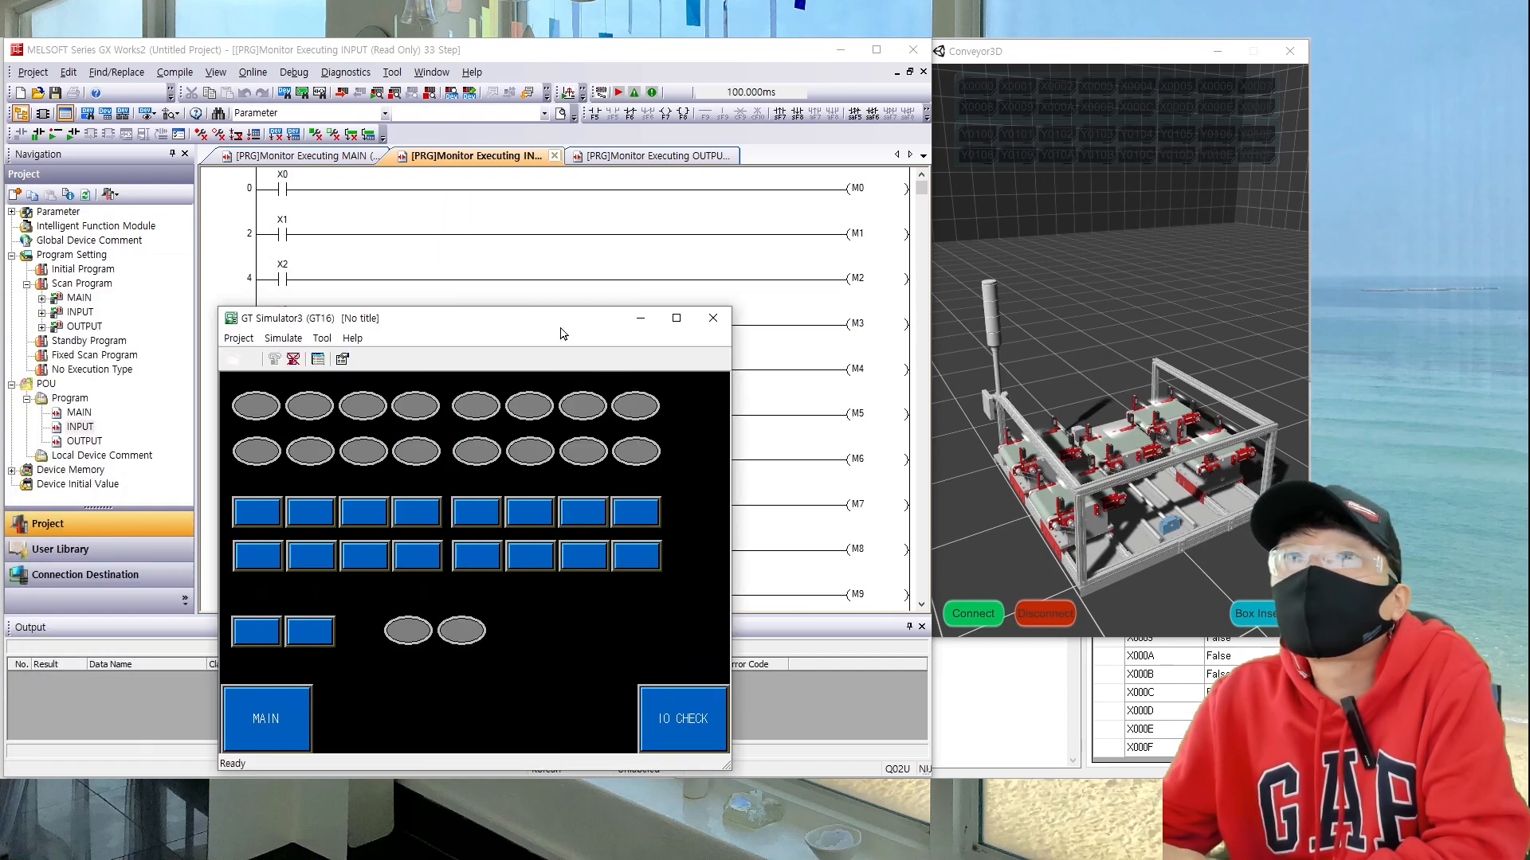
Step: Connect the MX Component to Modbus TCP Server to the PLC and connect Conveyor3D to it
left_click(1056, 690)
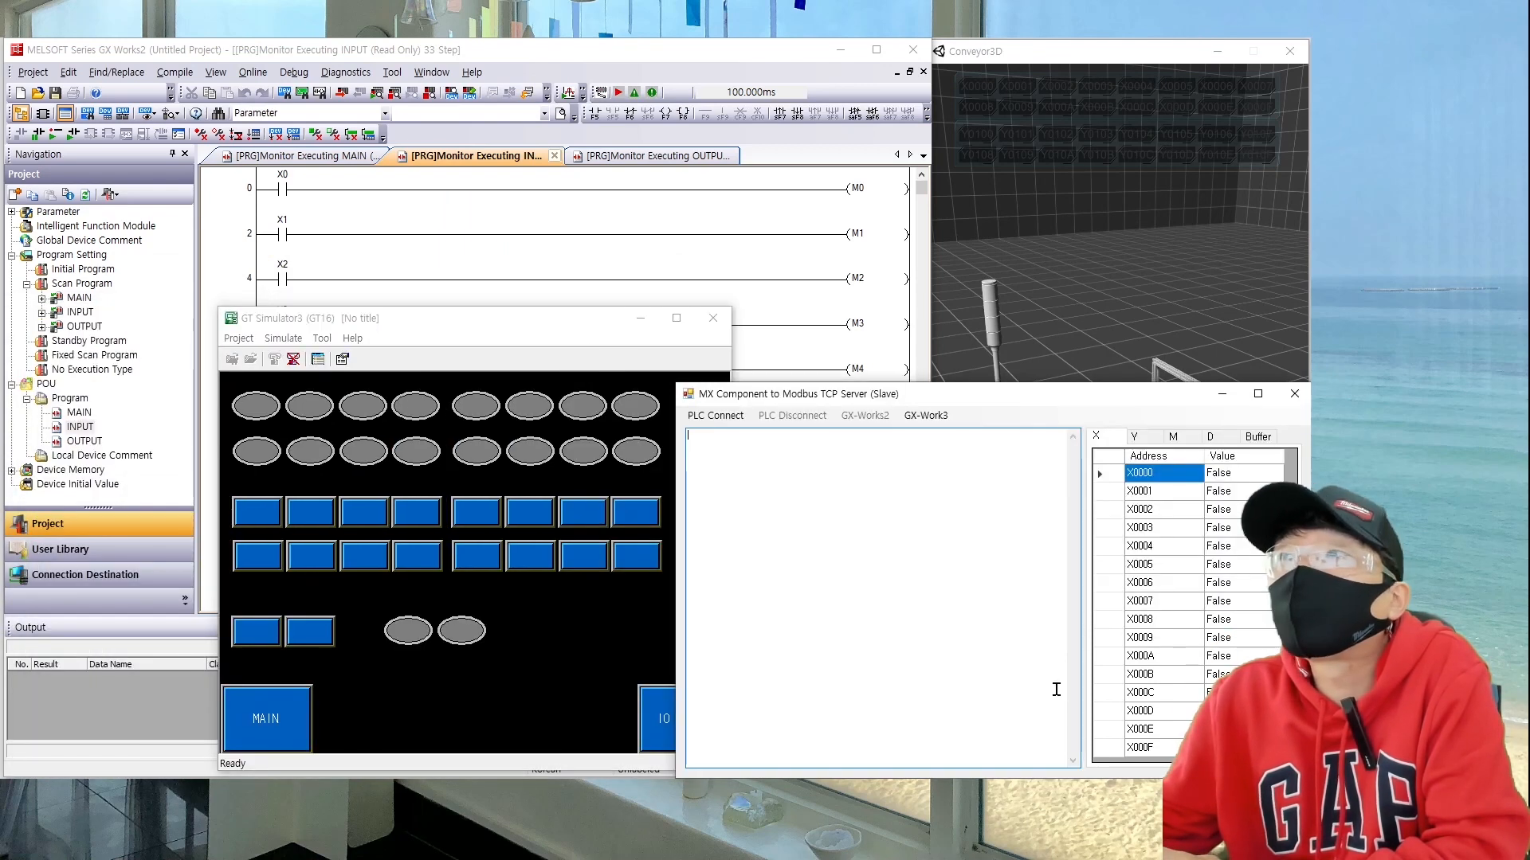
left_click(731, 425)
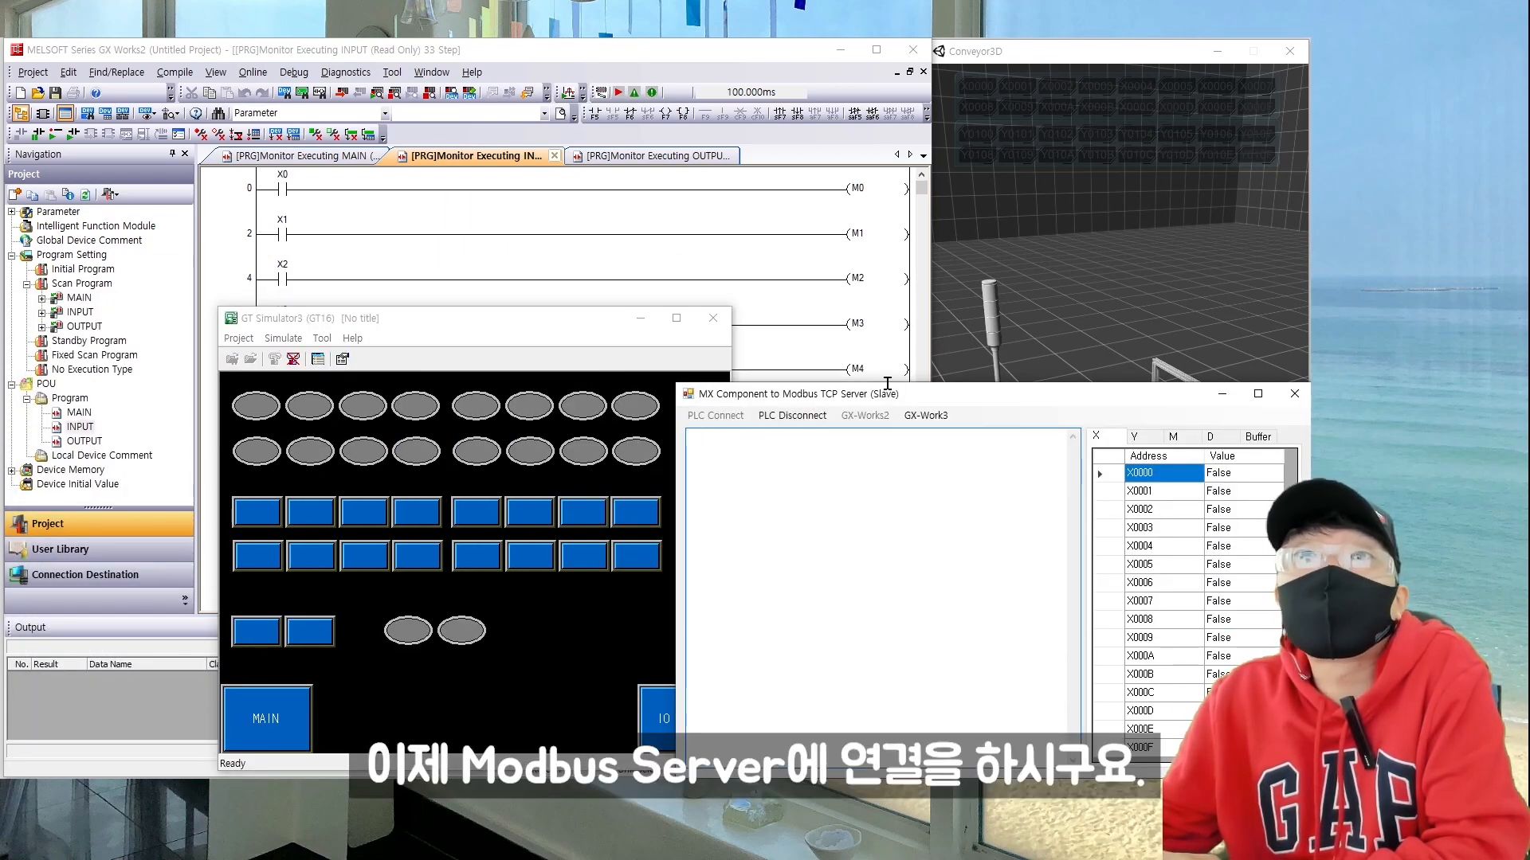
left_click(1037, 276)
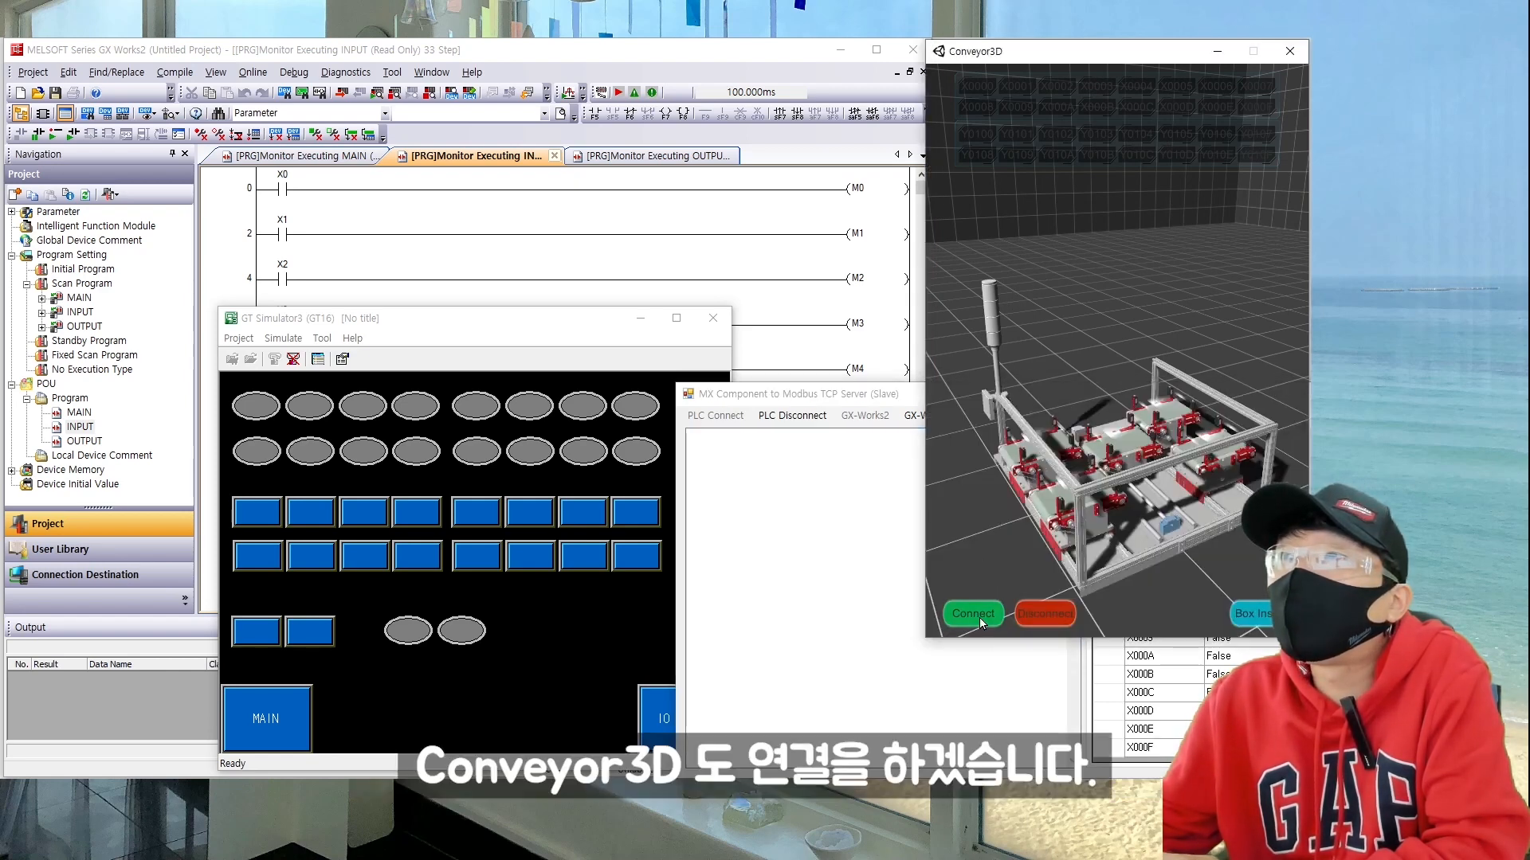
Step: Insert a box in Conveyor3D and test the M103 switch in GT Simulator3
left_click(1260, 615)
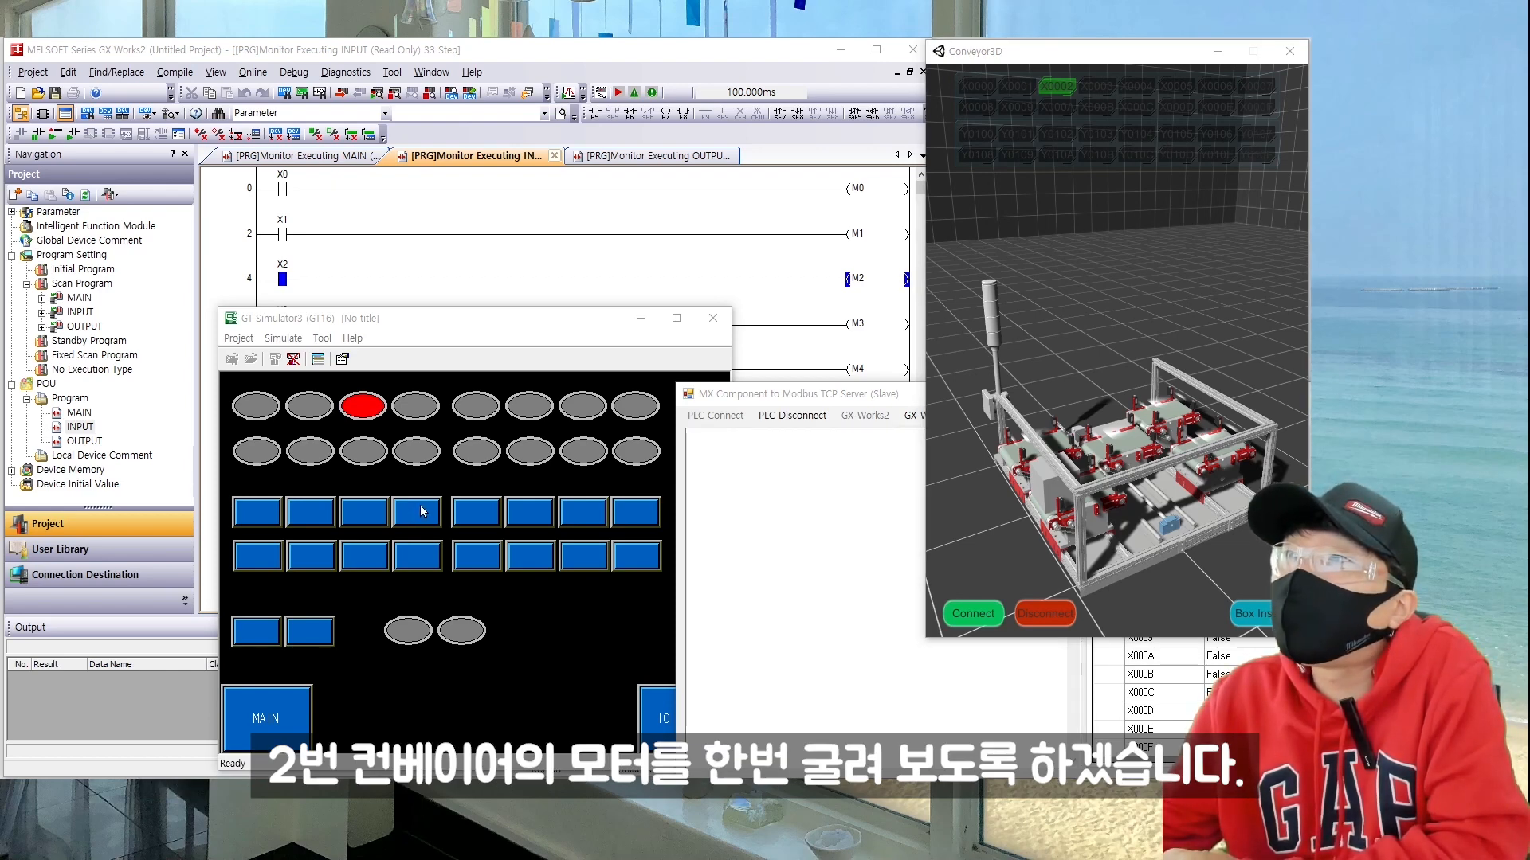
left_click(422, 511)
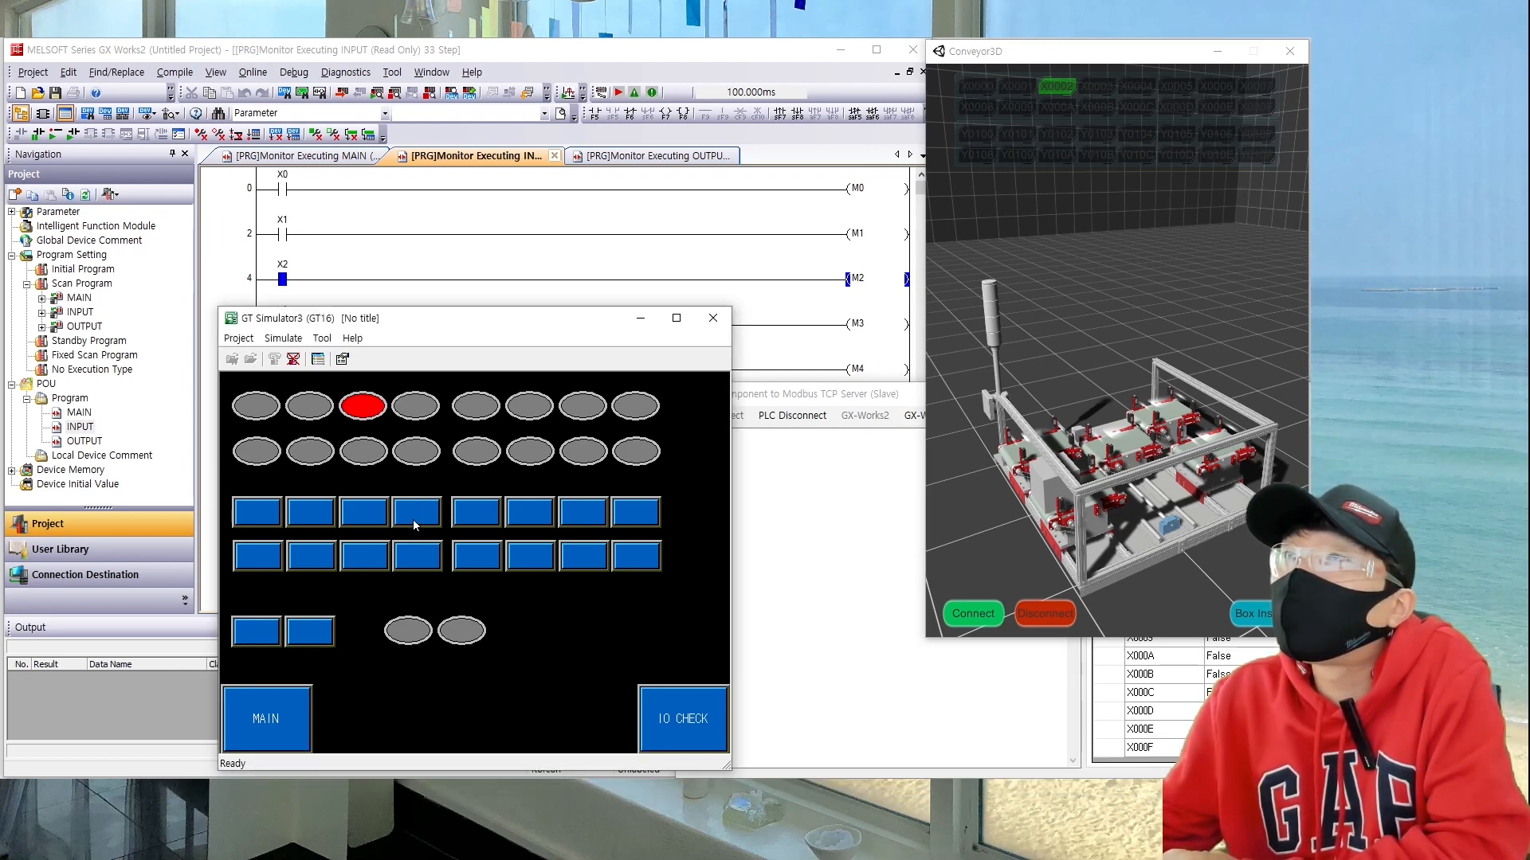
Step: Open the OUTPUT program ladder in GX Works2 and move the simulator window clear of the rungs
double_click(85, 327)
key("alt+Tab")
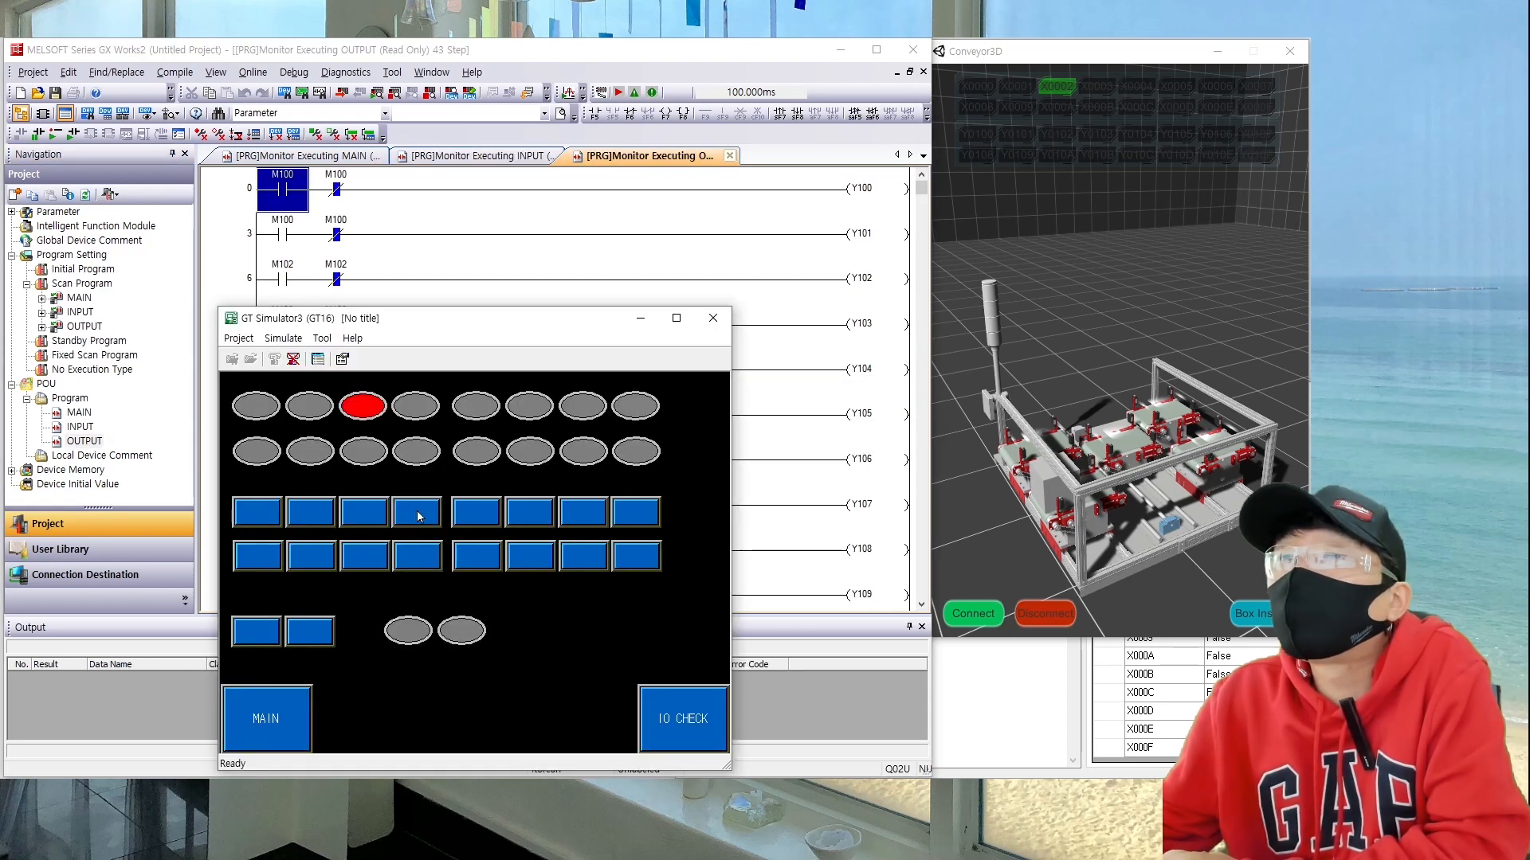
left_click_drag(483, 323, 322, 337)
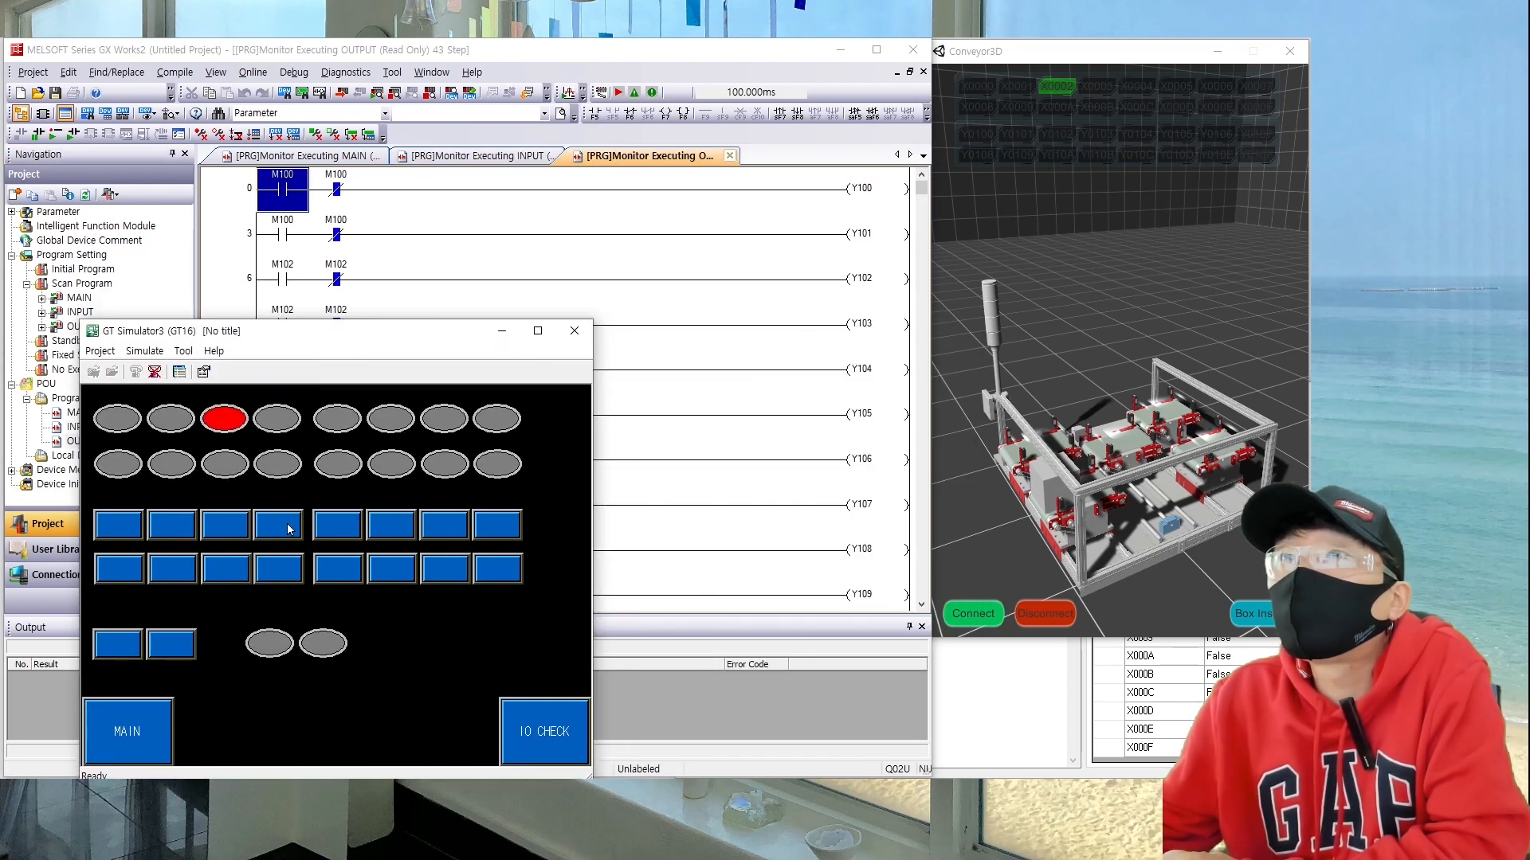
left_click_drag(450, 336, 973, 348)
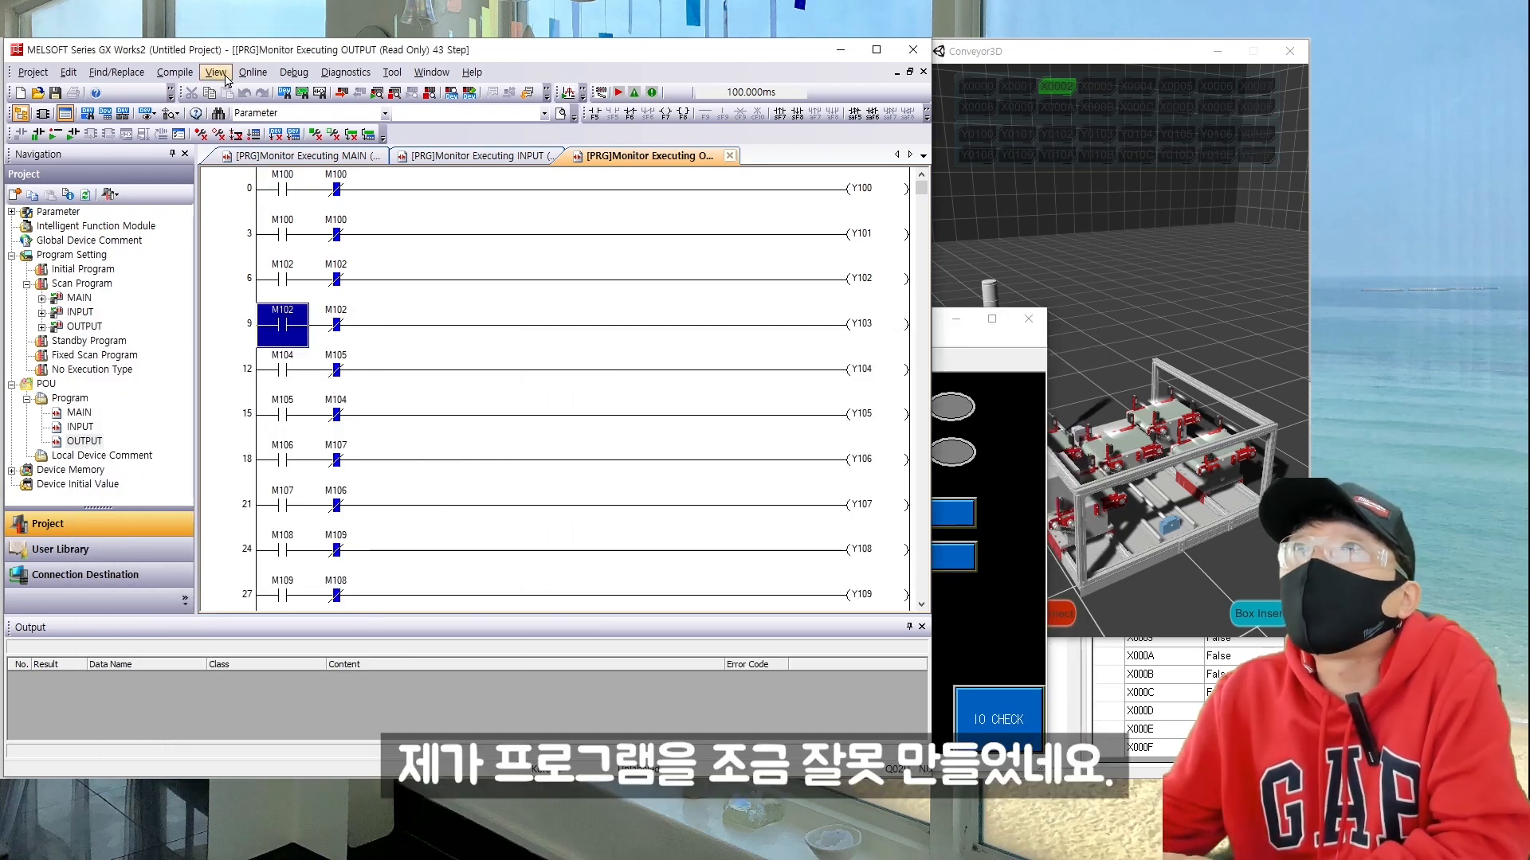
Step: Switch the OUTPUT program to monitor write mode, keeping online change by compile enabled
left_click(252, 71)
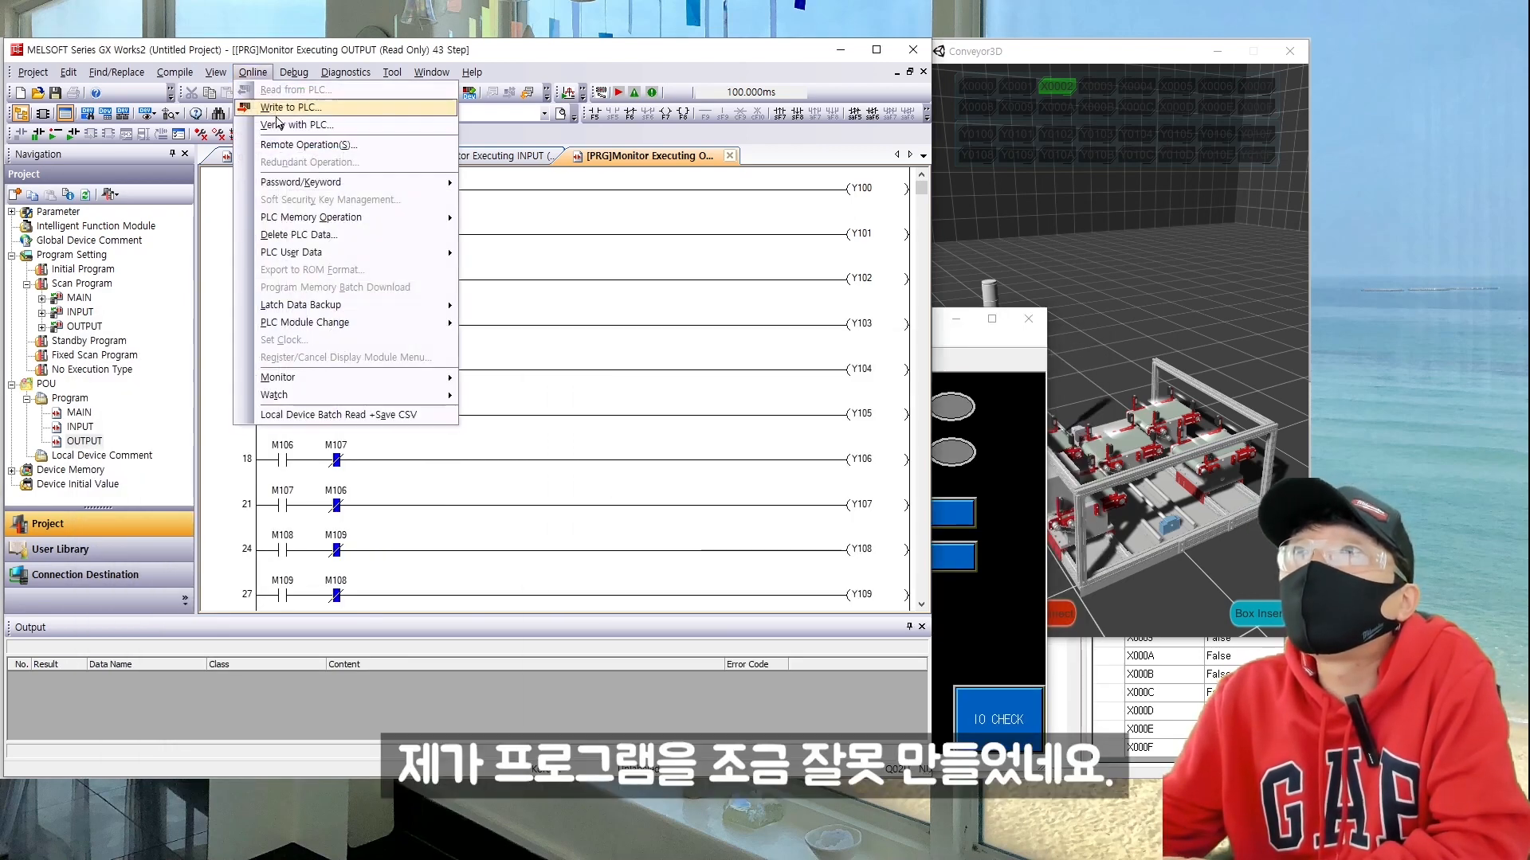
mouse_move(359, 377)
left_click(533, 397)
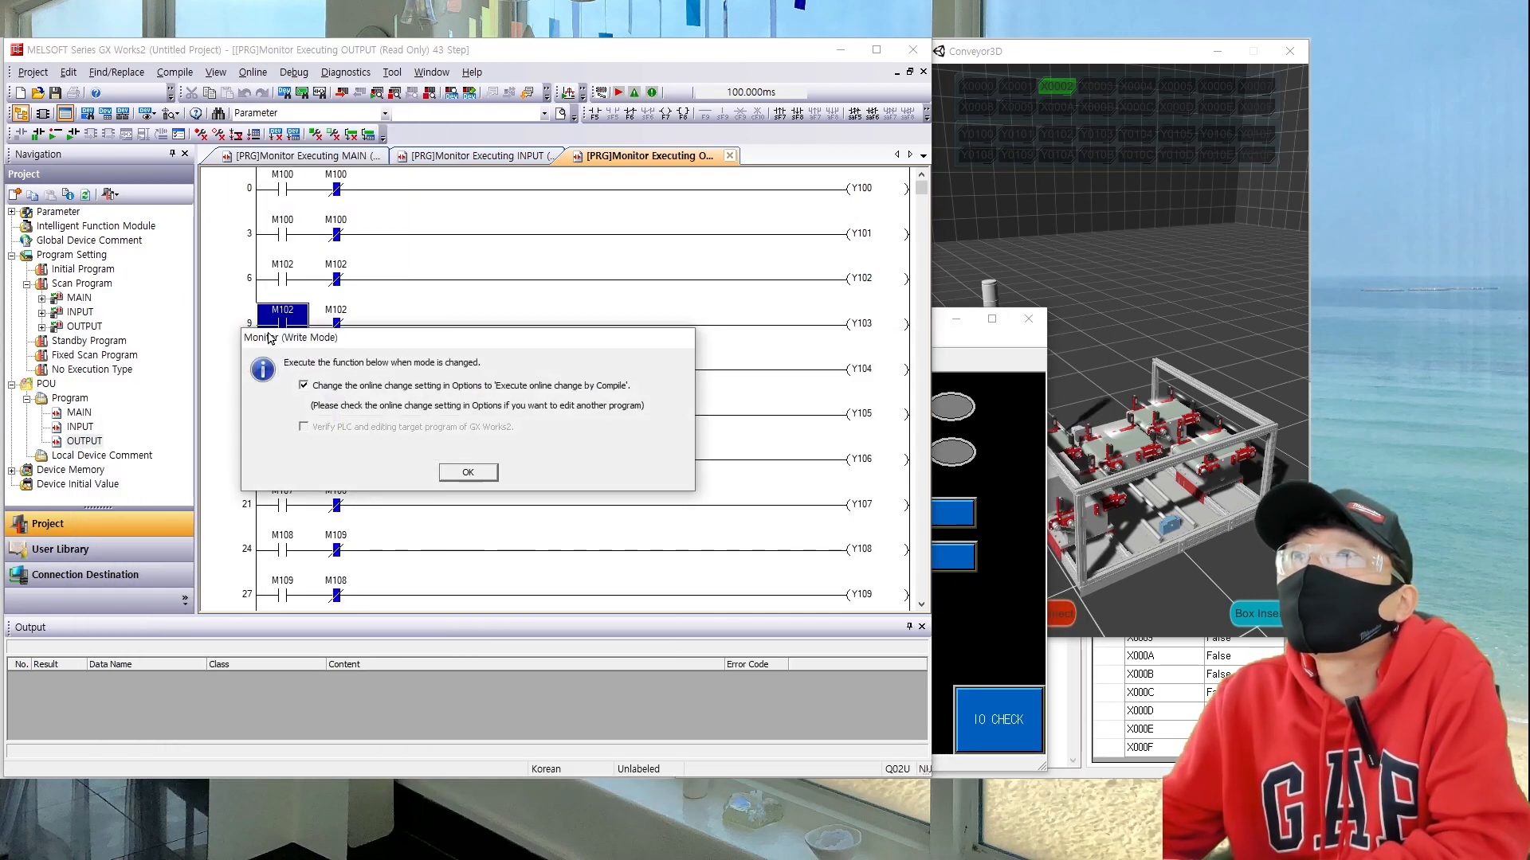
left_click(479, 477)
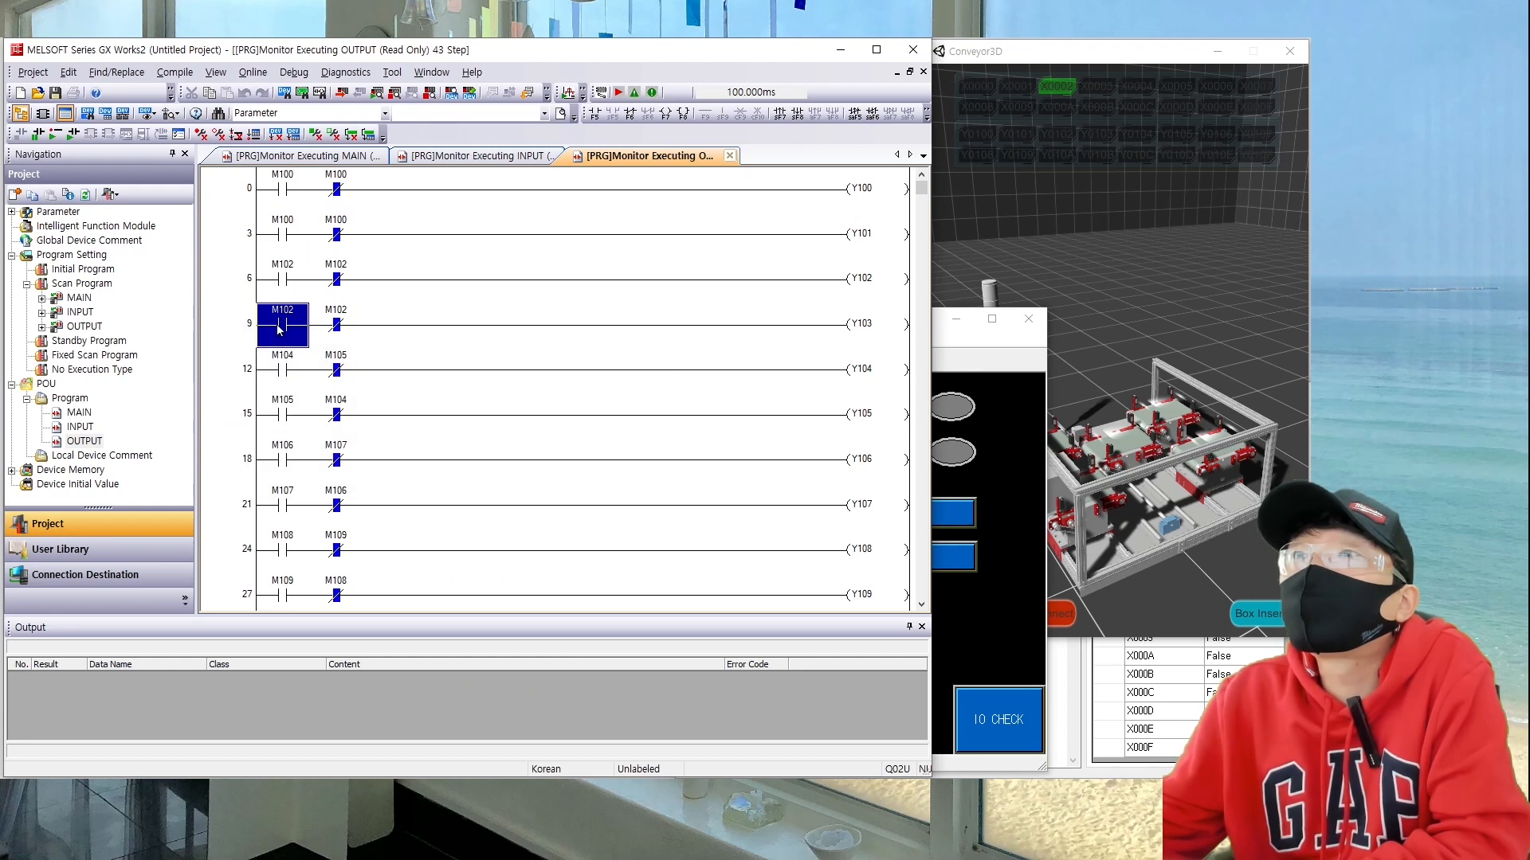
Step: Change the normally open contact on the Y103 rung to M103
double_click(279, 329)
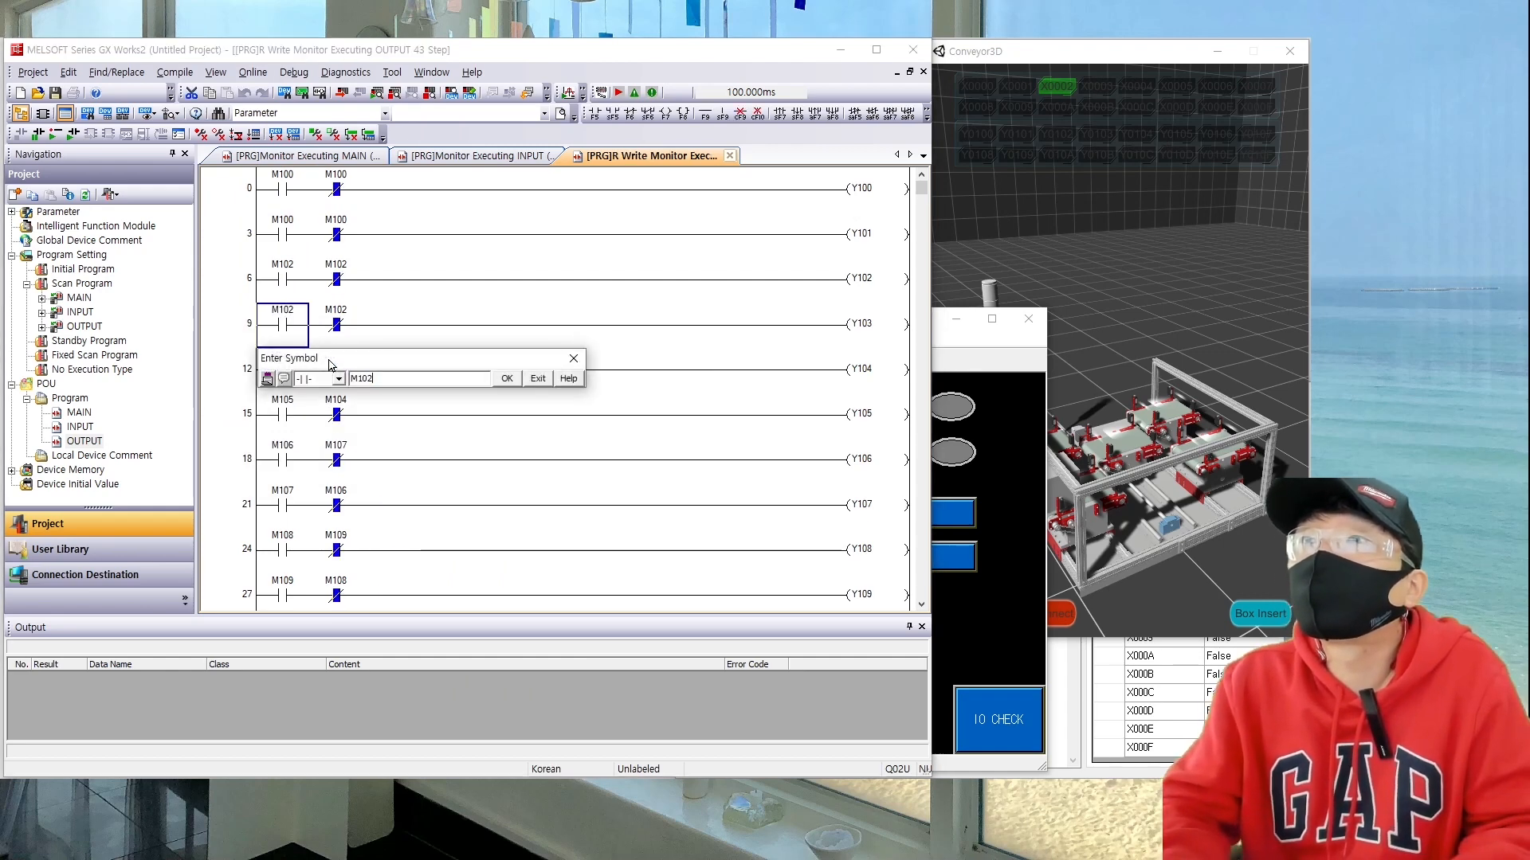
key("BackSpace")
type("3")
key("Return")
Step: Apply the Y103 rung edit to the PLC with an online program change
left_click(175, 72)
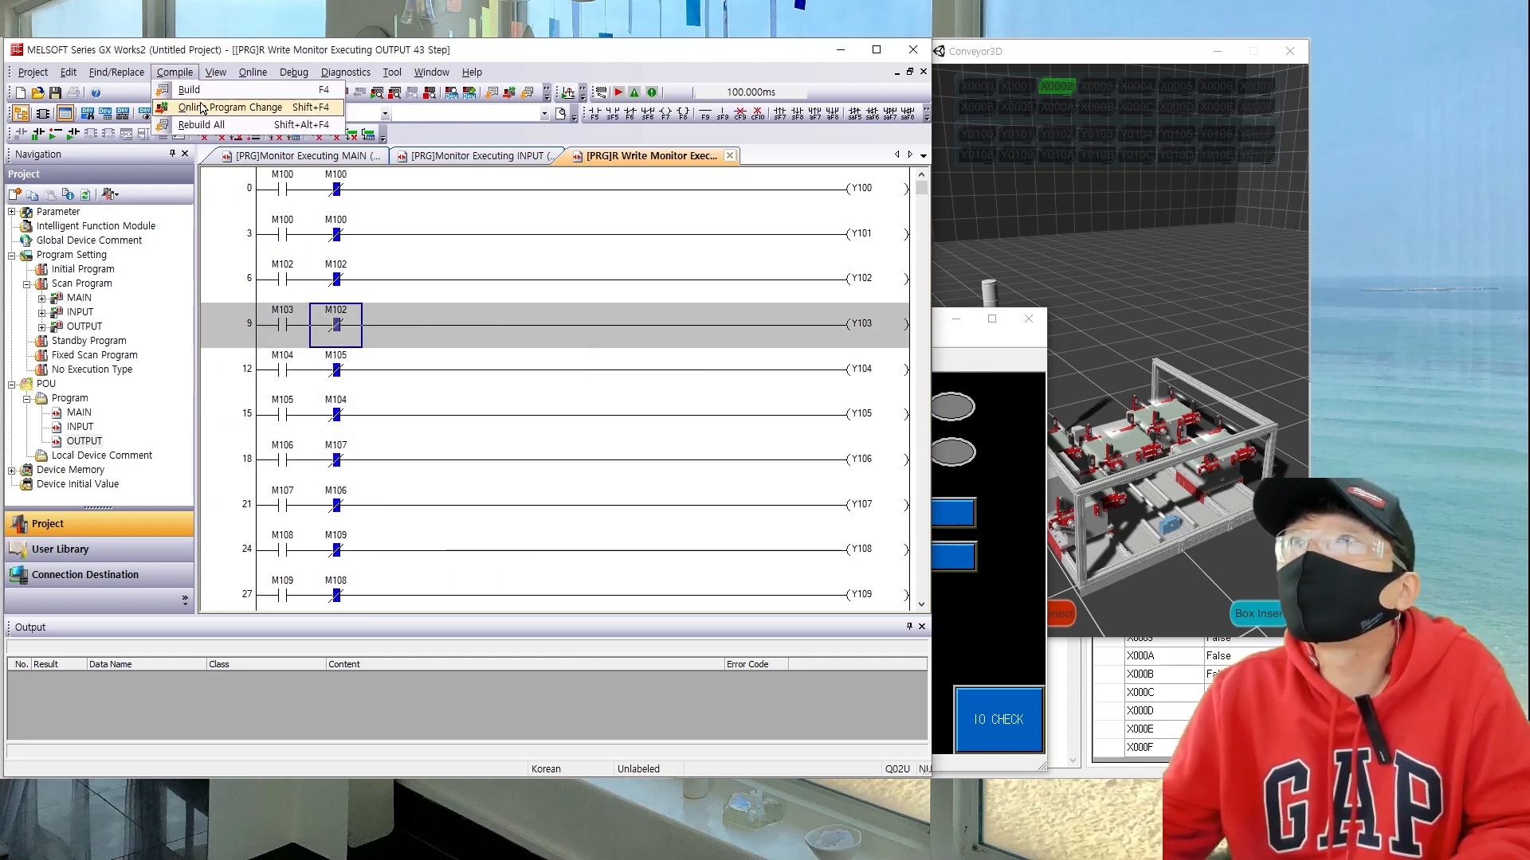
left_click(202, 107)
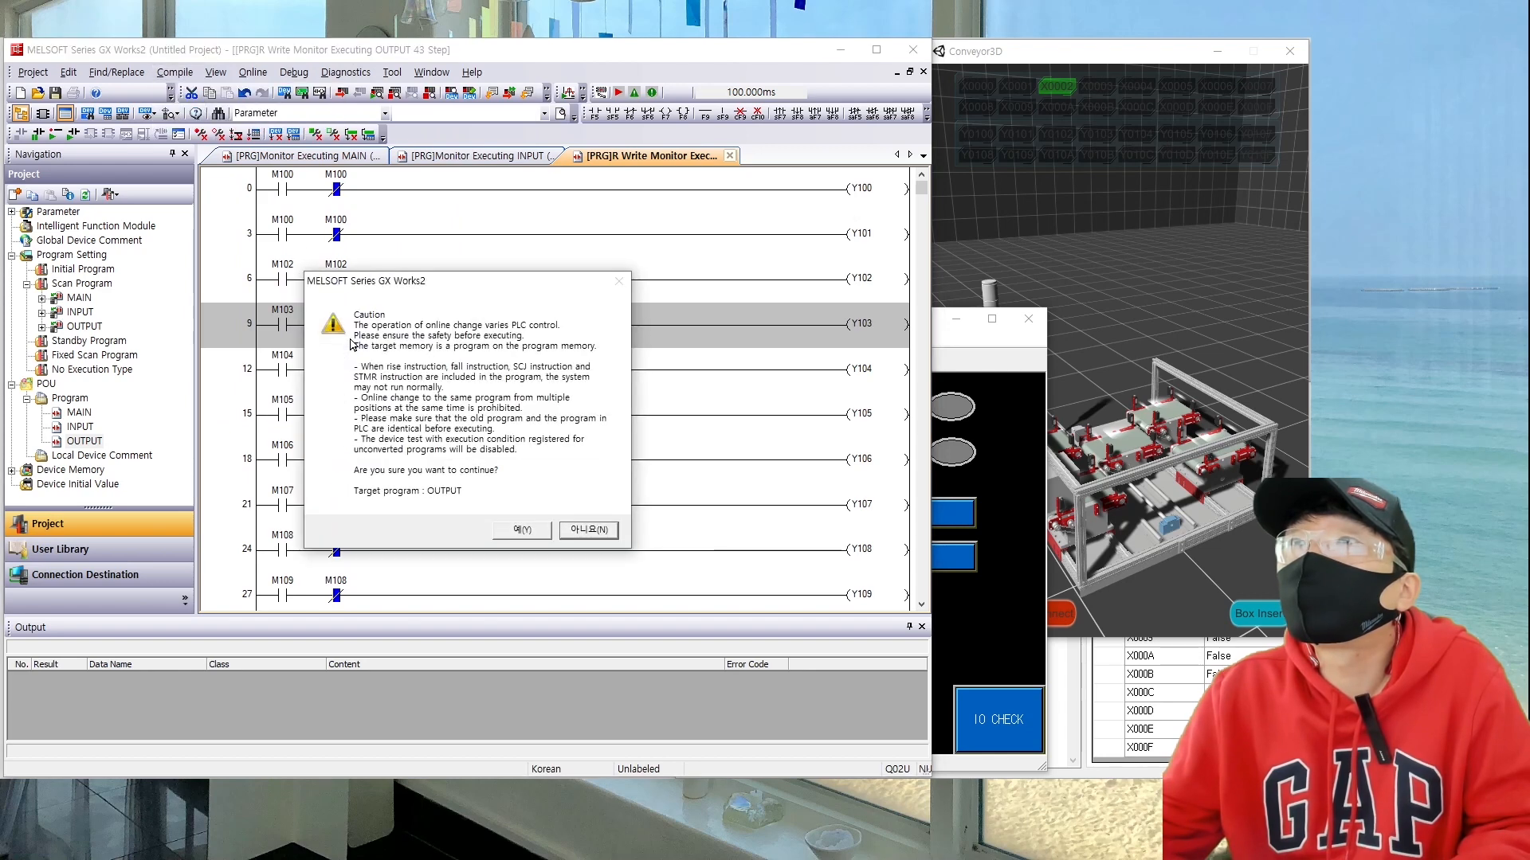
left_click(513, 529)
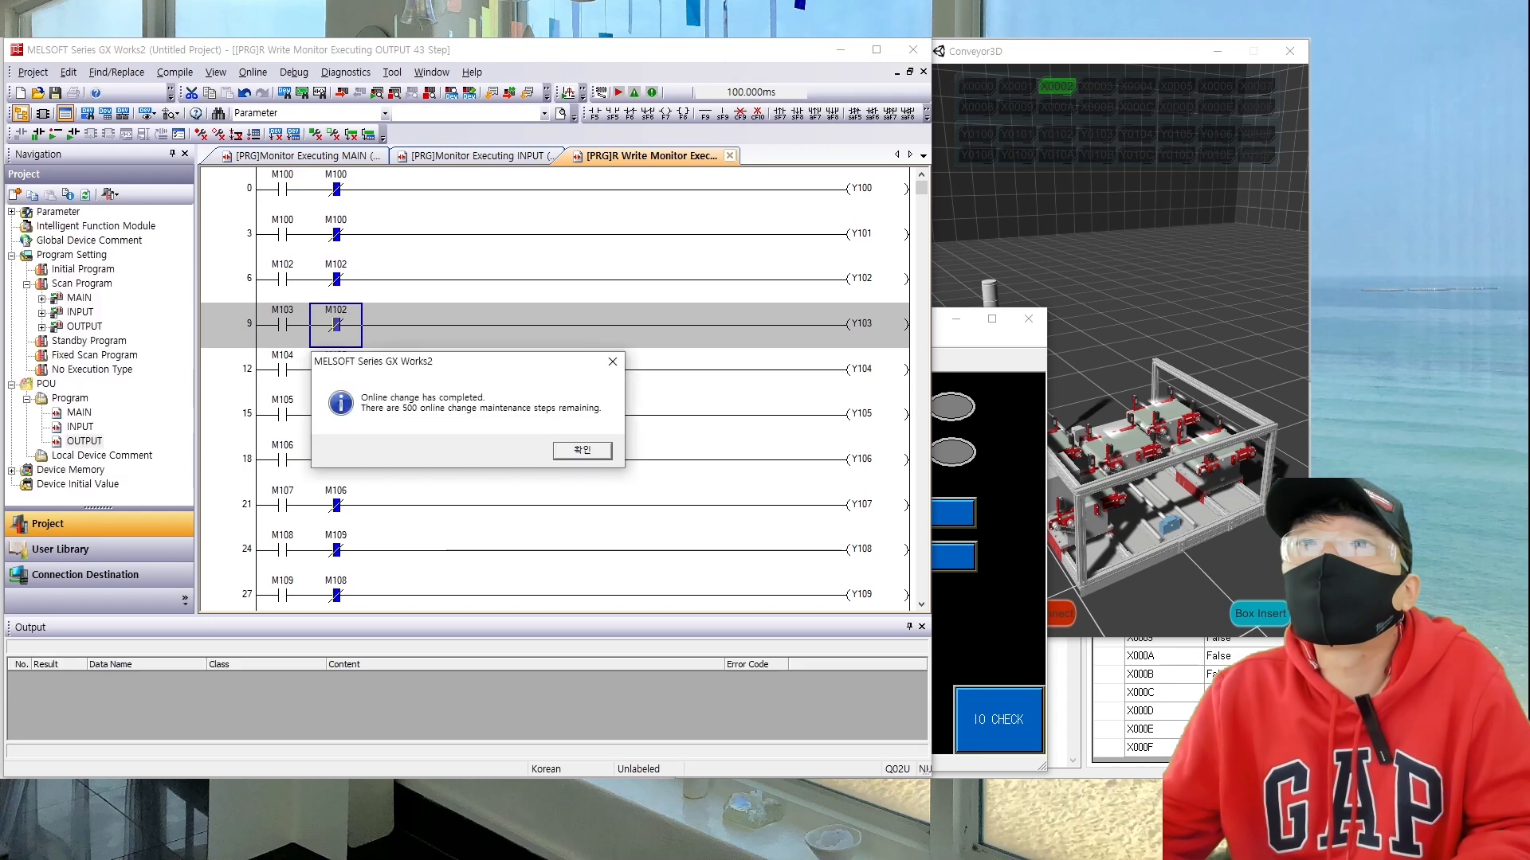
left_click(557, 451)
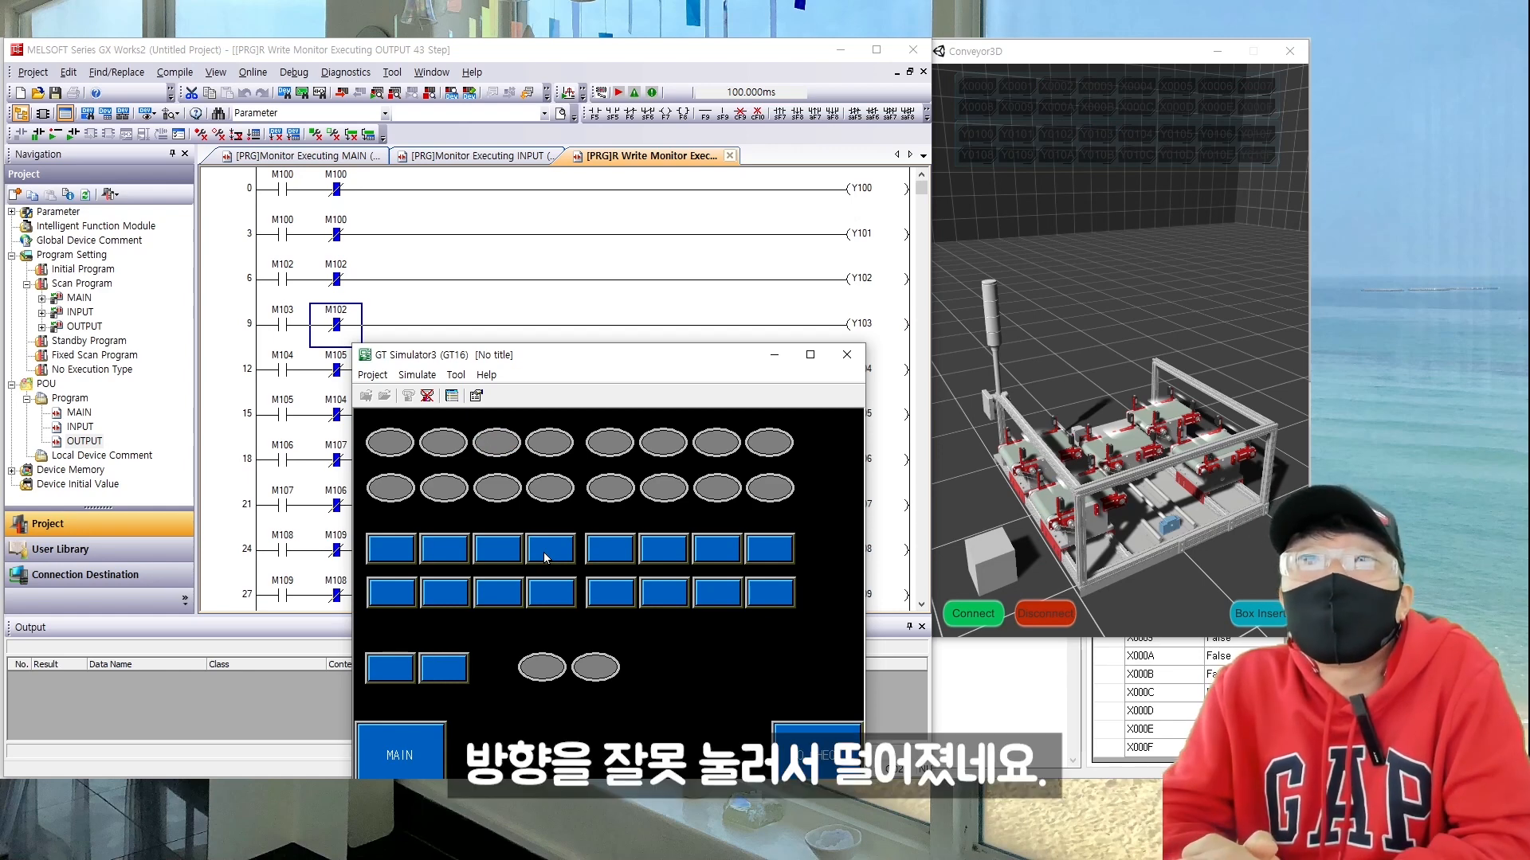
Step: Insert another box in Conveyor3D and test the M102 switch in GT Simulator3
left_click(1261, 617)
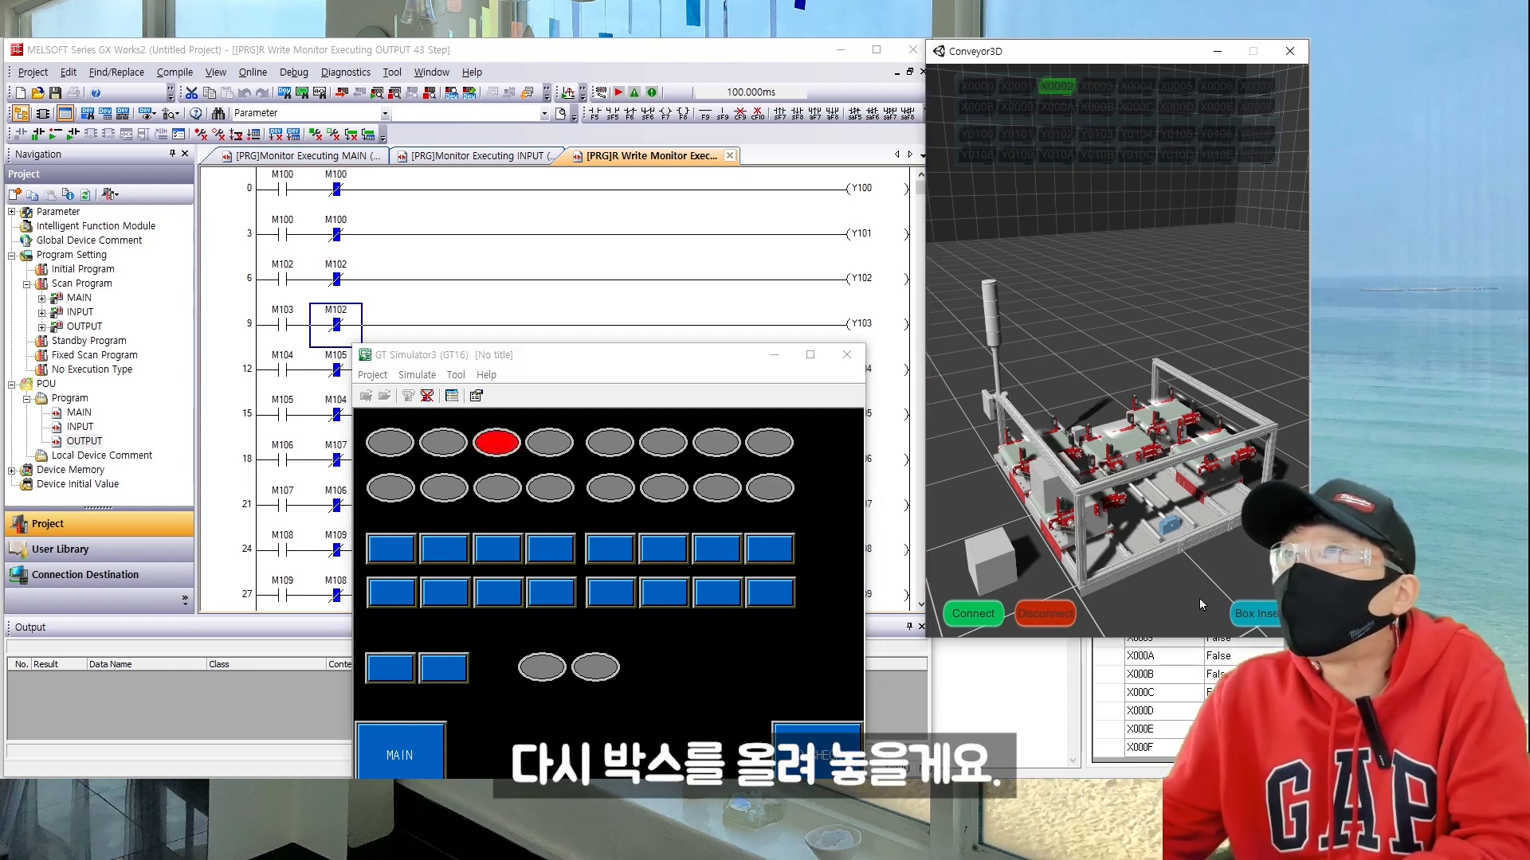
left_click(483, 556)
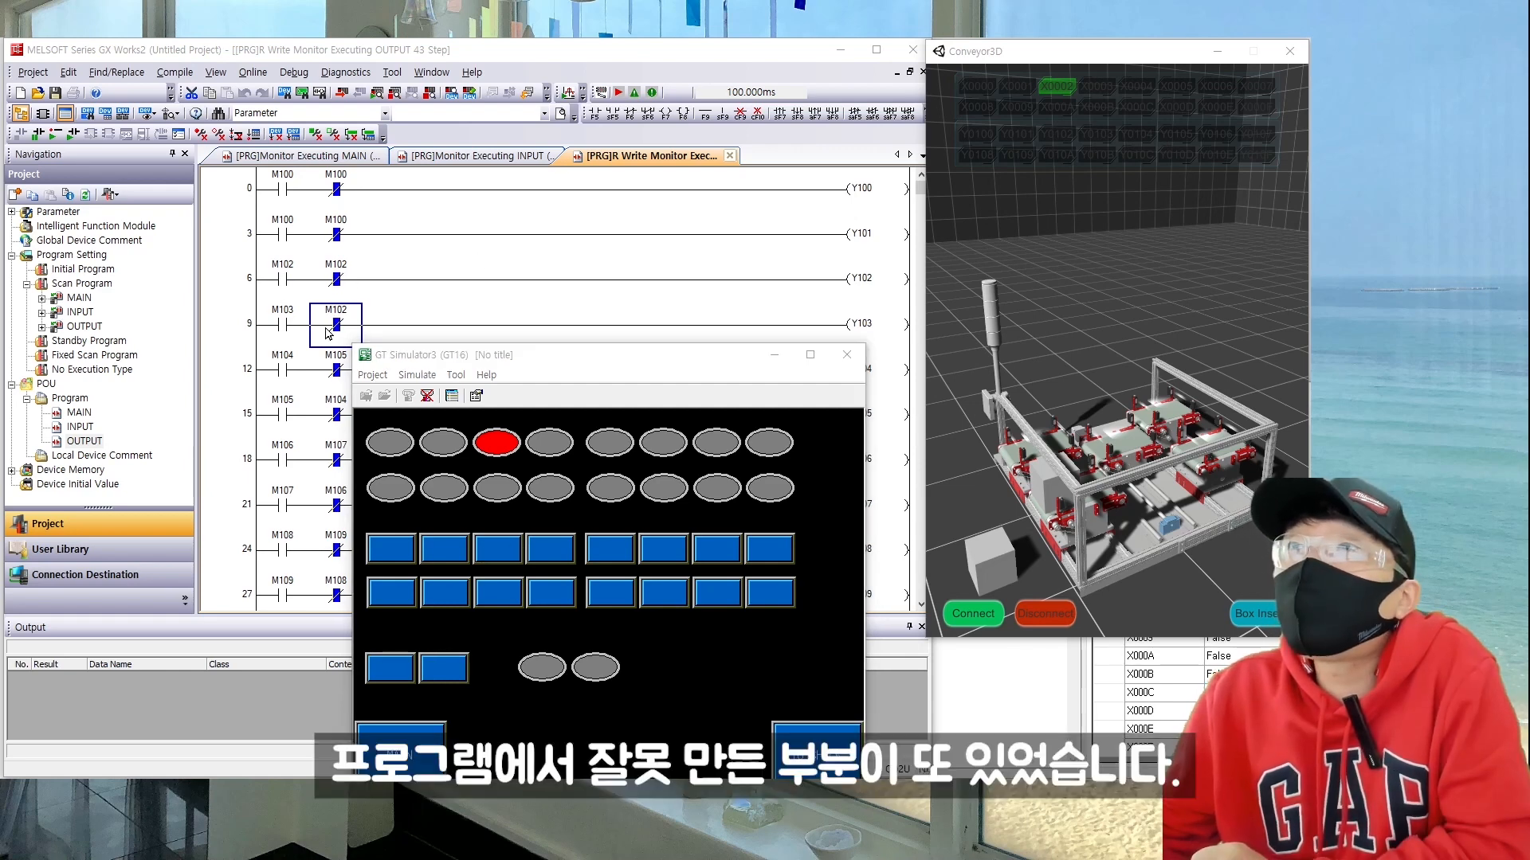
Step: Return to the OUTPUT ladder and change the normally closed interlock contact on the Y102 rung to M103
left_click(245, 370)
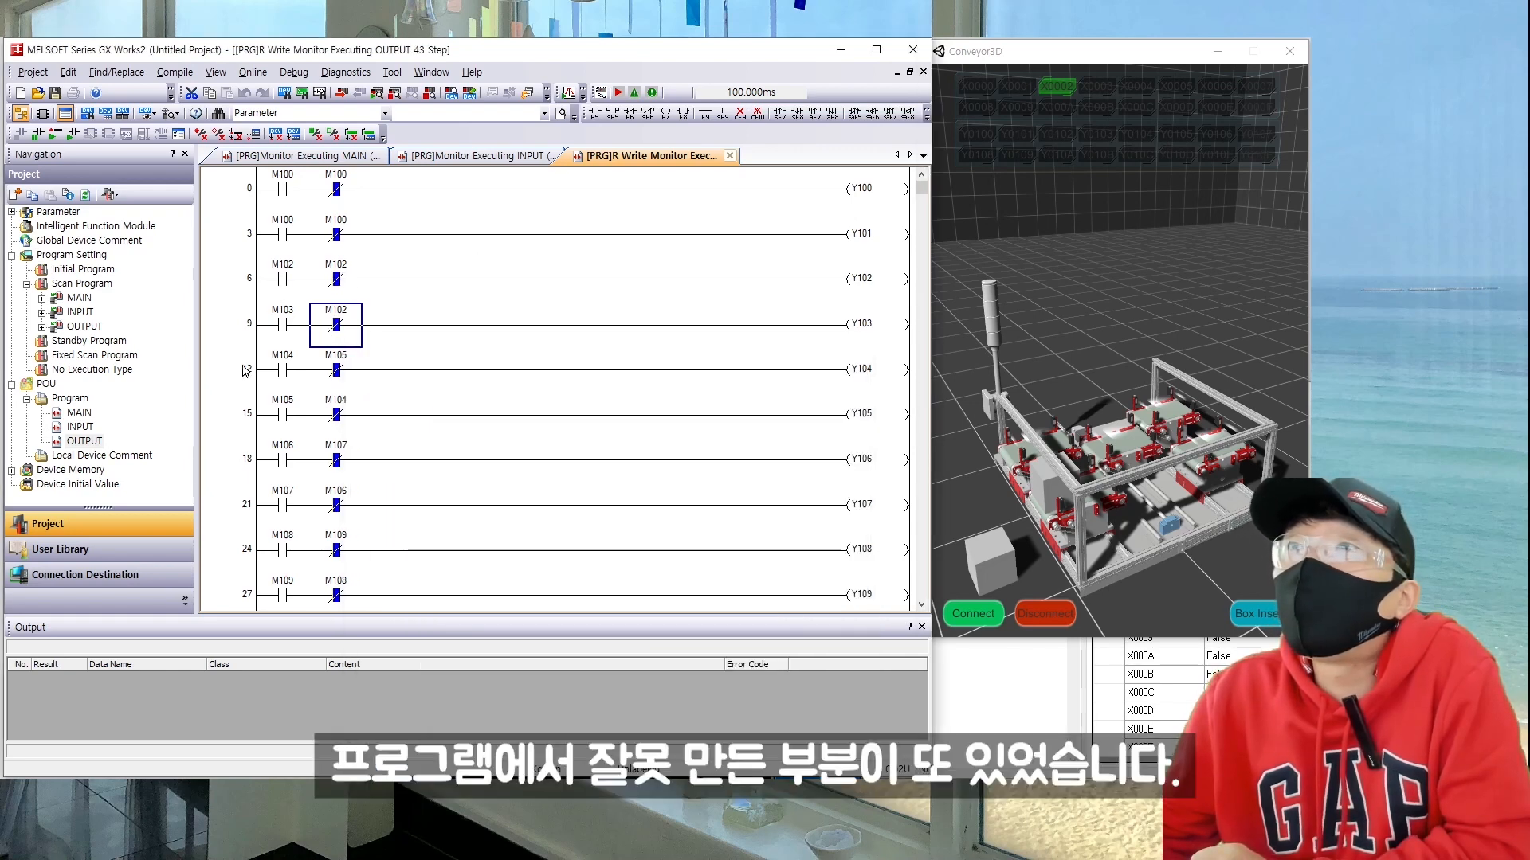
left_click(306, 79)
mouse_move(262, 80)
left_click(680, 390)
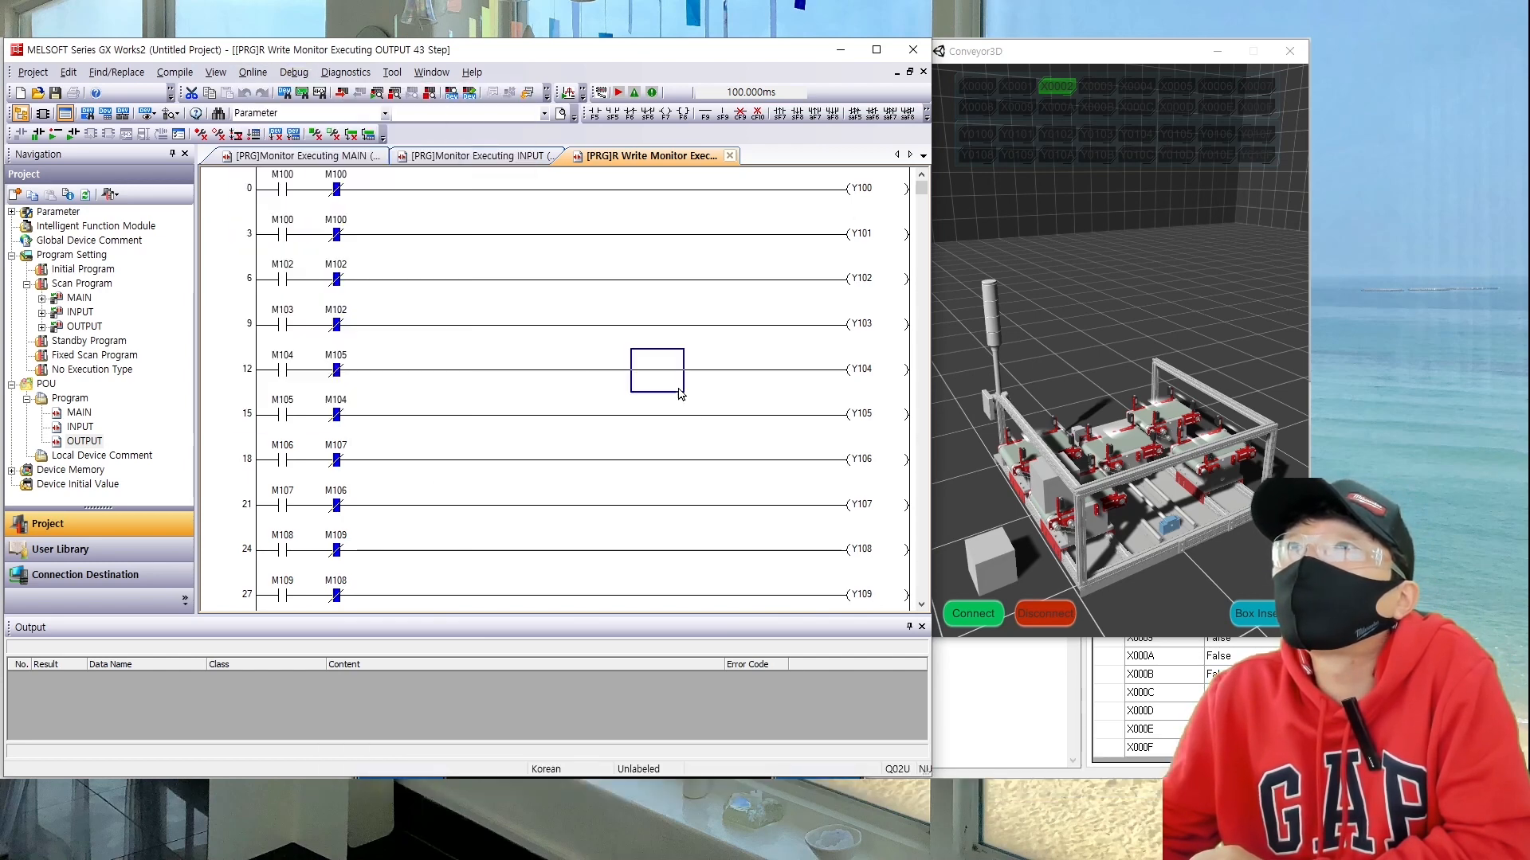
left_click(341, 323)
left_click(343, 296)
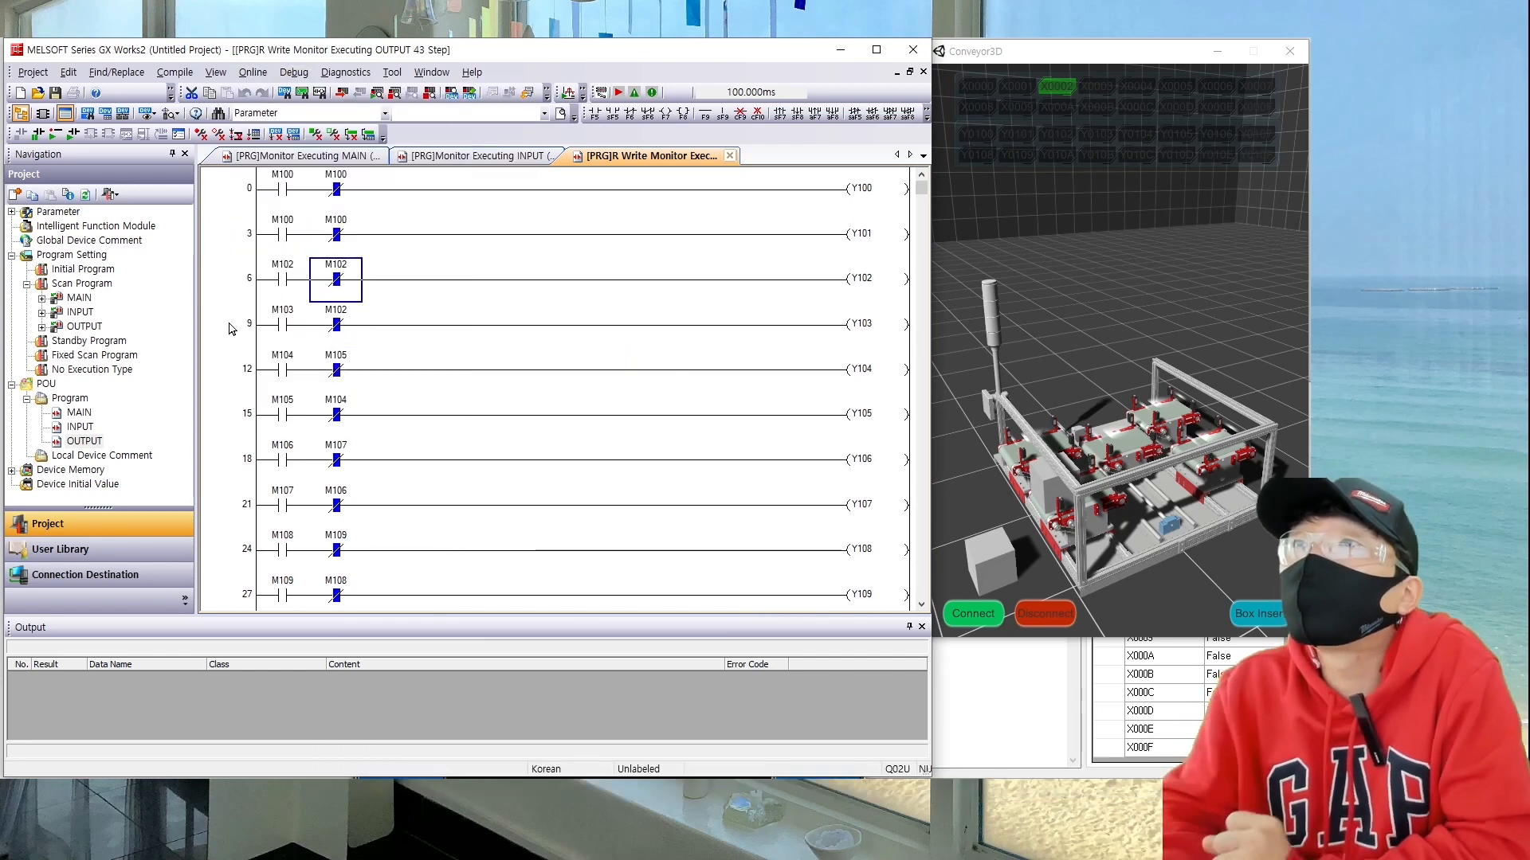
key("Return")
key("BackSpace")
type("3")
key("Return")
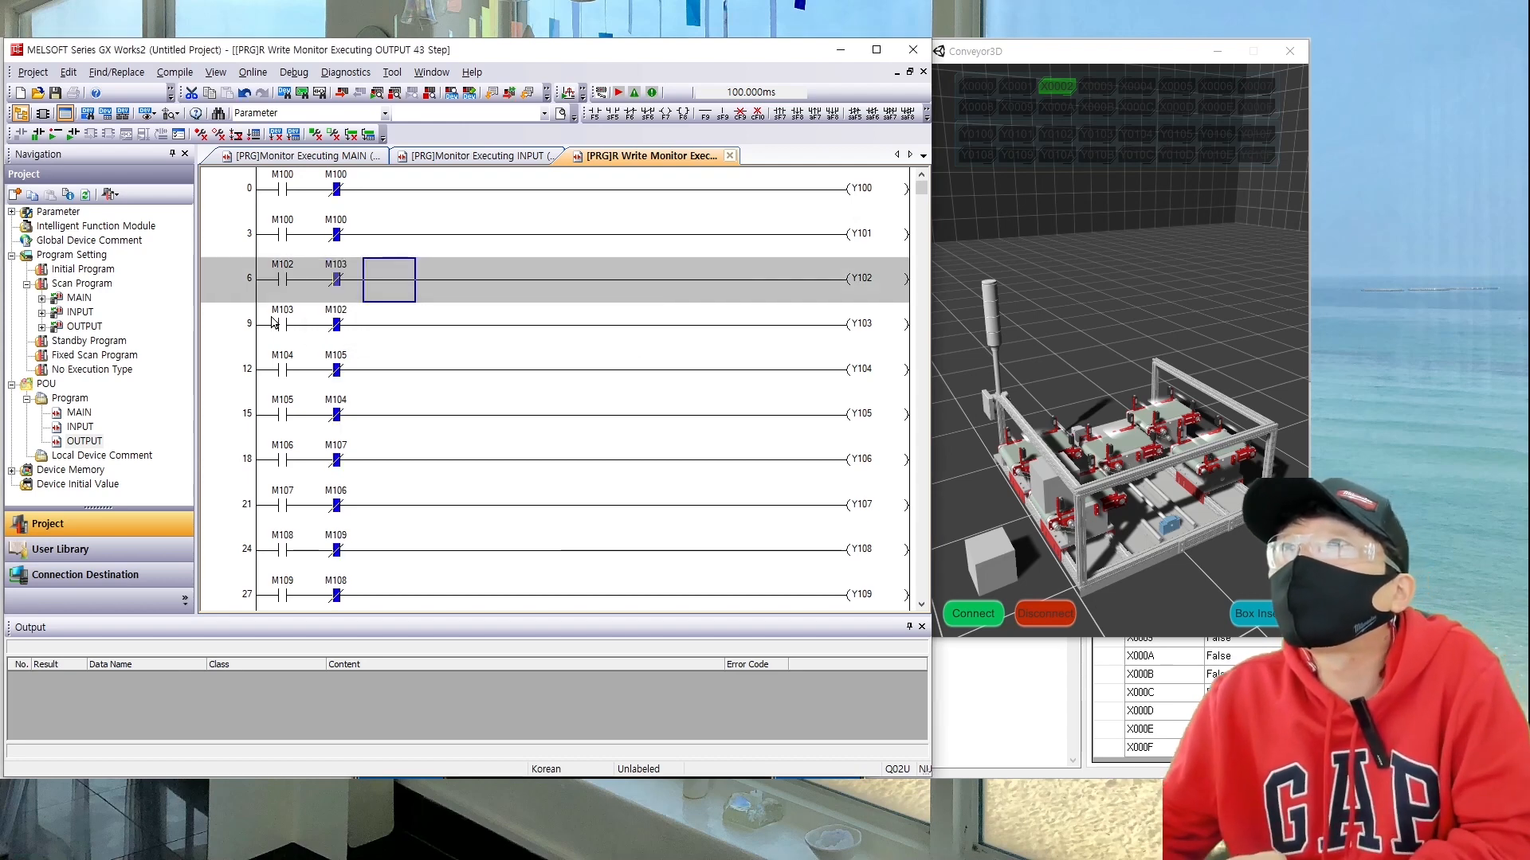
Step: Apply the Y102 rung edit with an online program change and test the M102 switch in GT Simulator3
key("shift+F4")
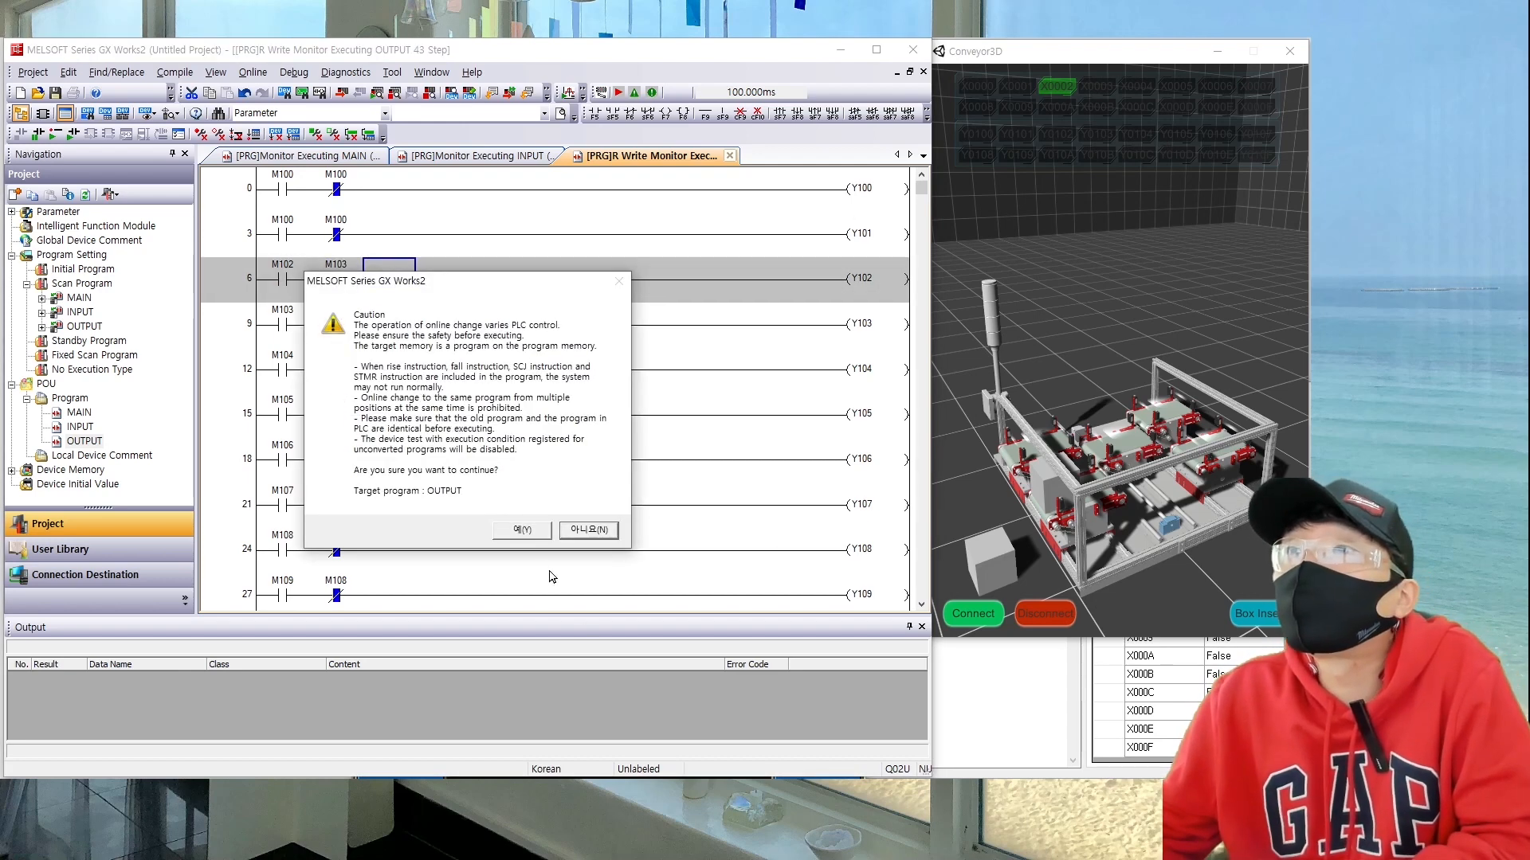
left_click(518, 529)
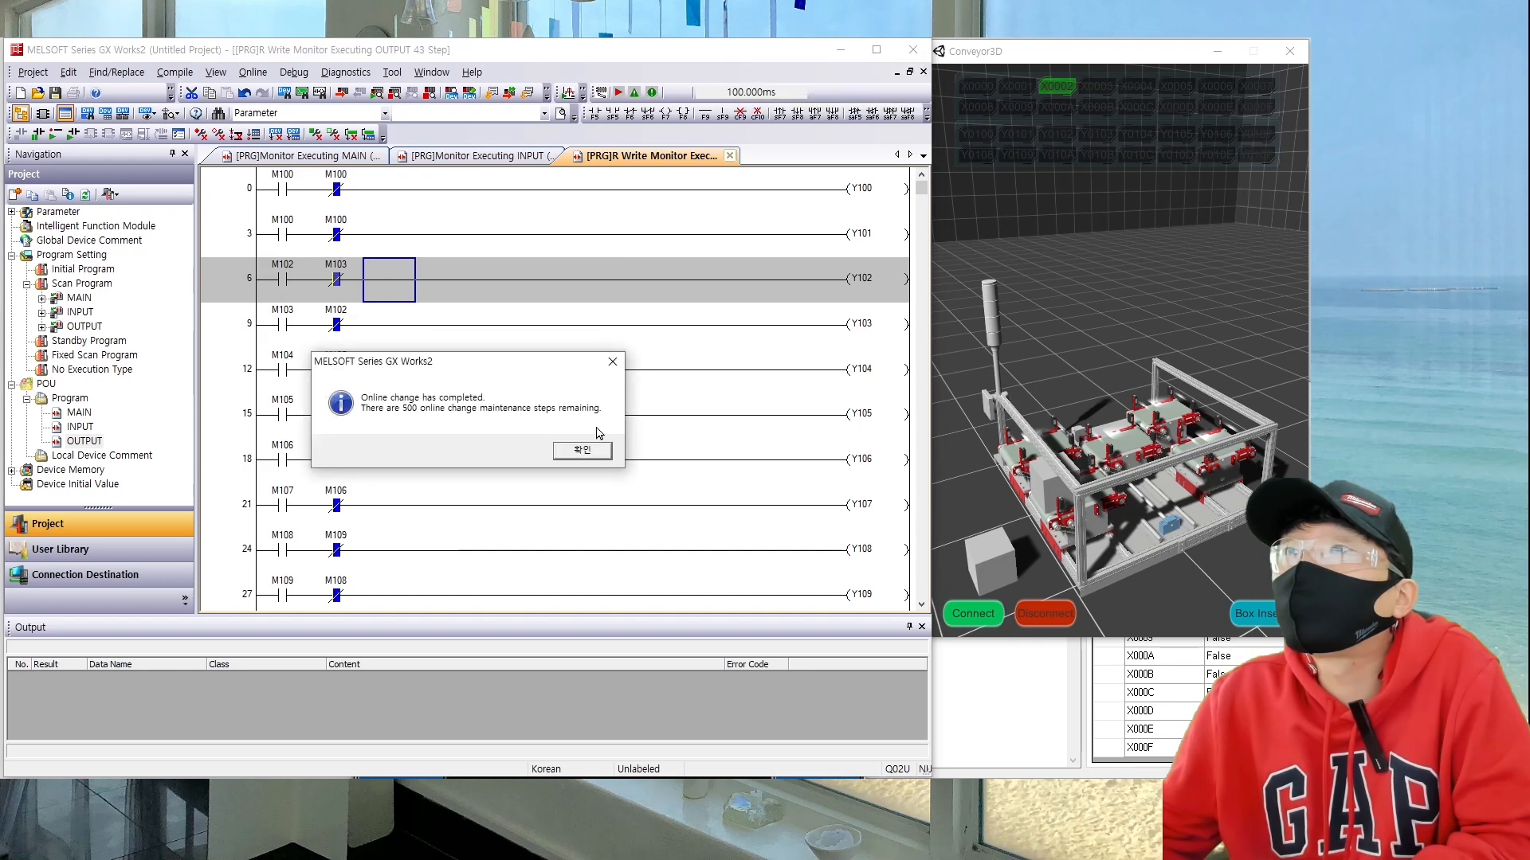
left_click(599, 450)
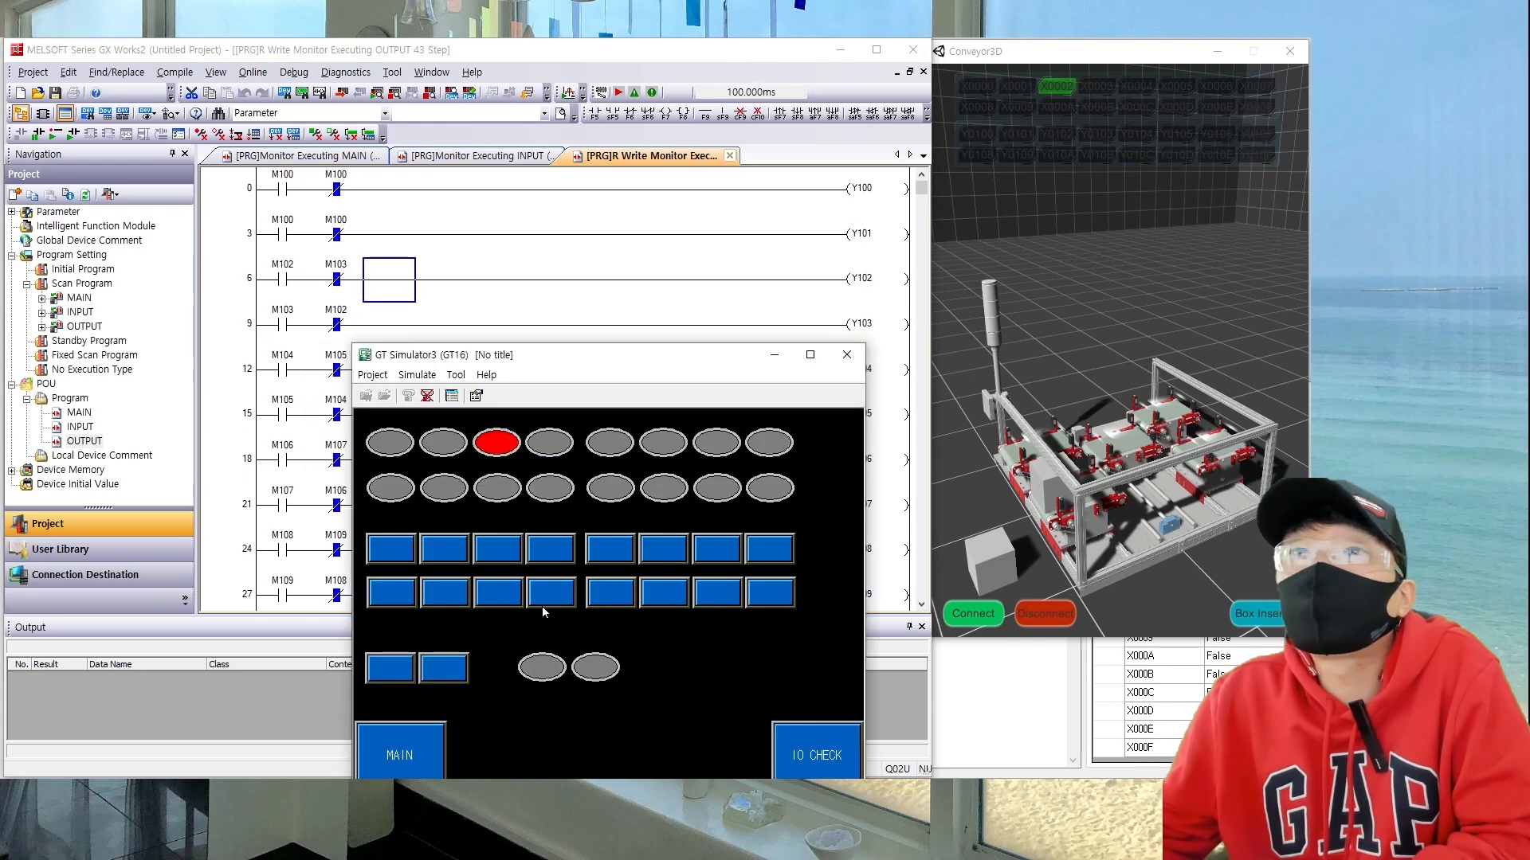
left_click(499, 558)
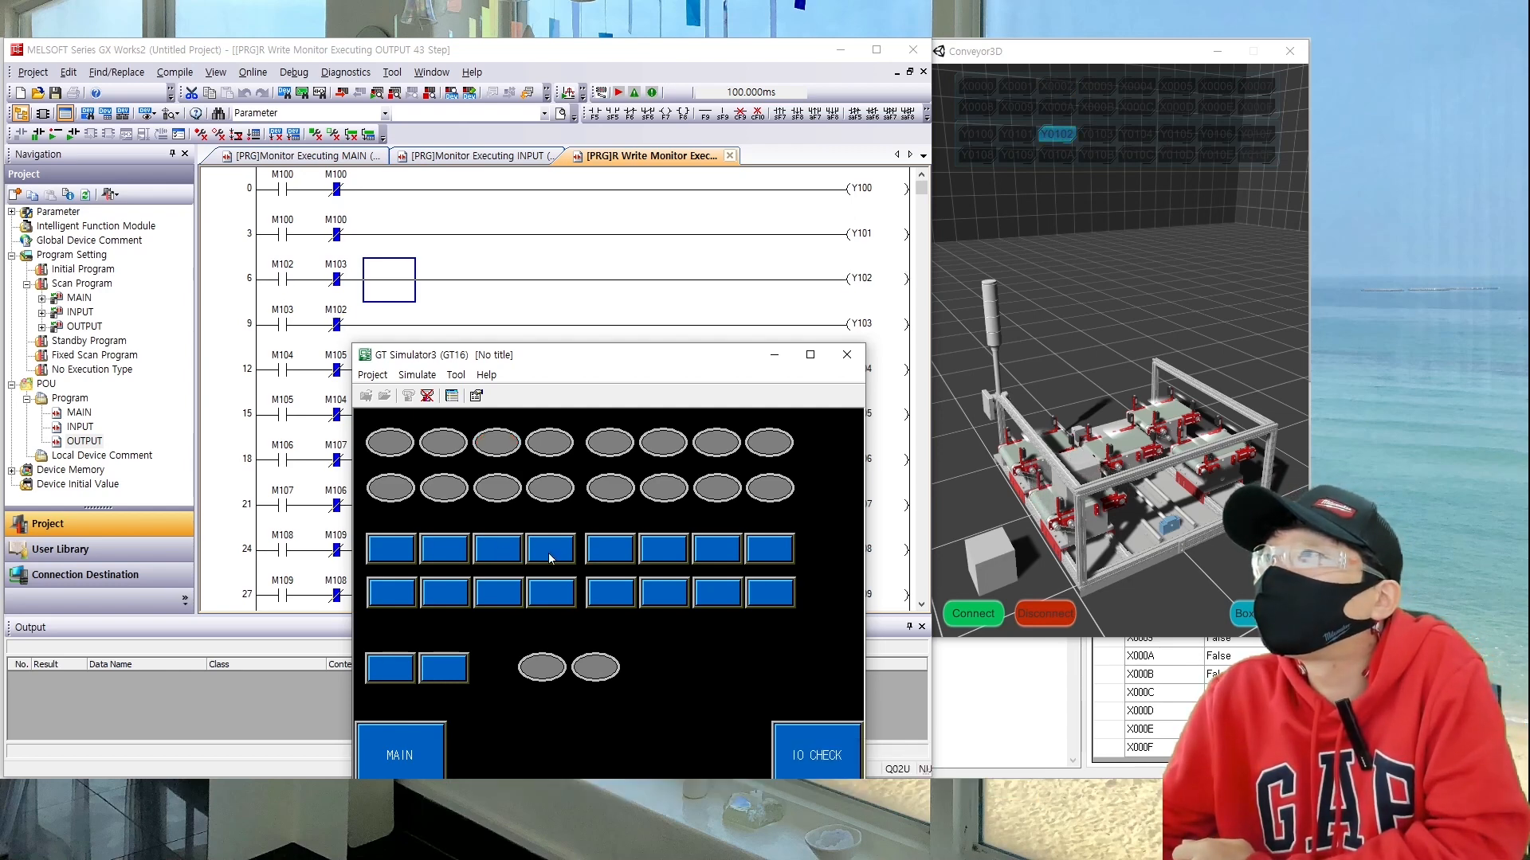
Step: Test the M103 and M102 switches alternately in GT Simulator3
left_click(572, 555)
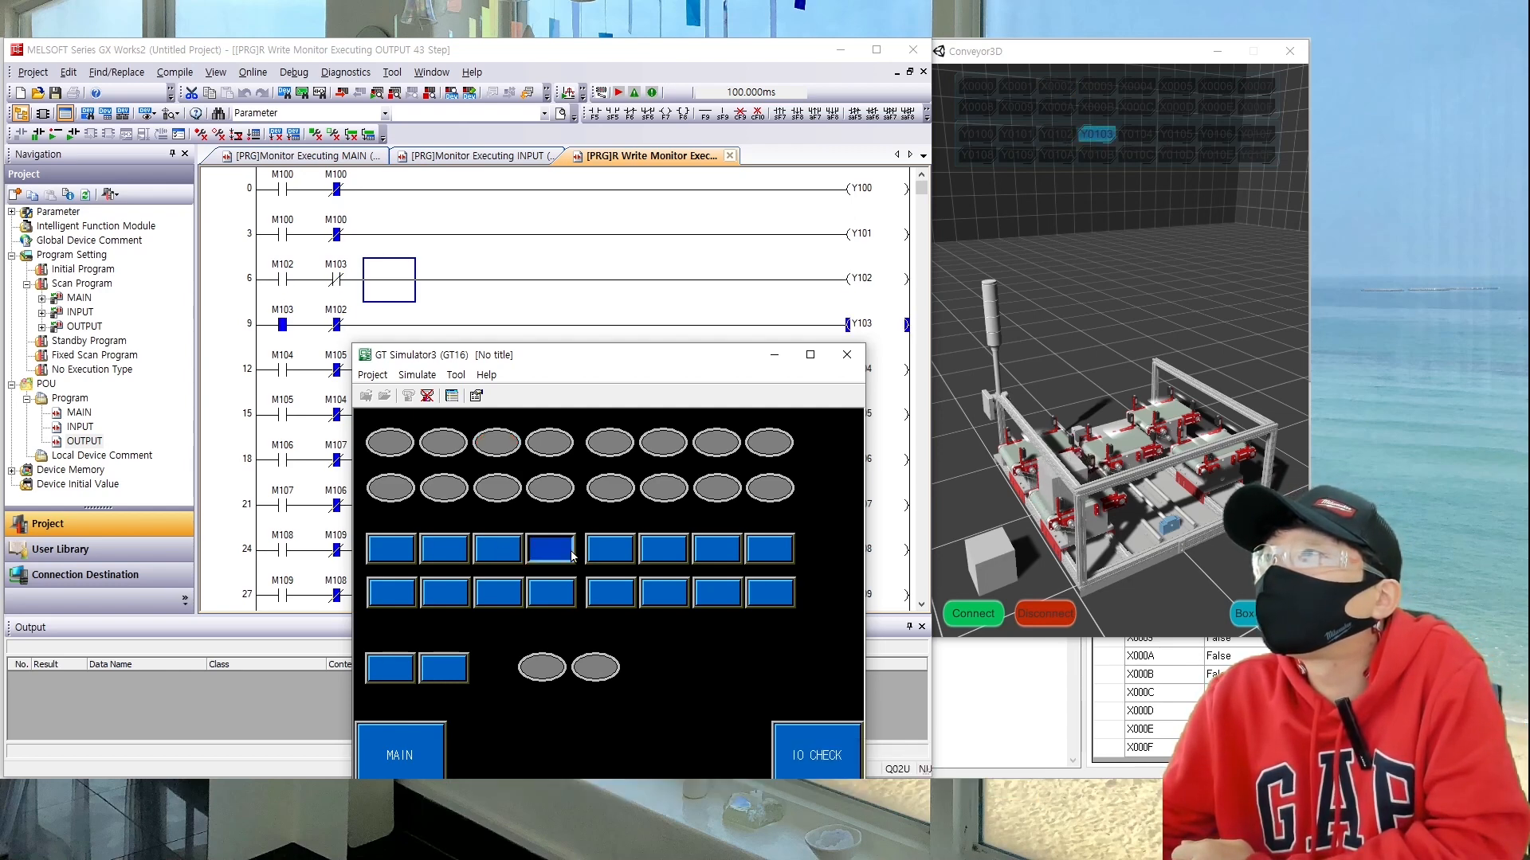
left_click(497, 558)
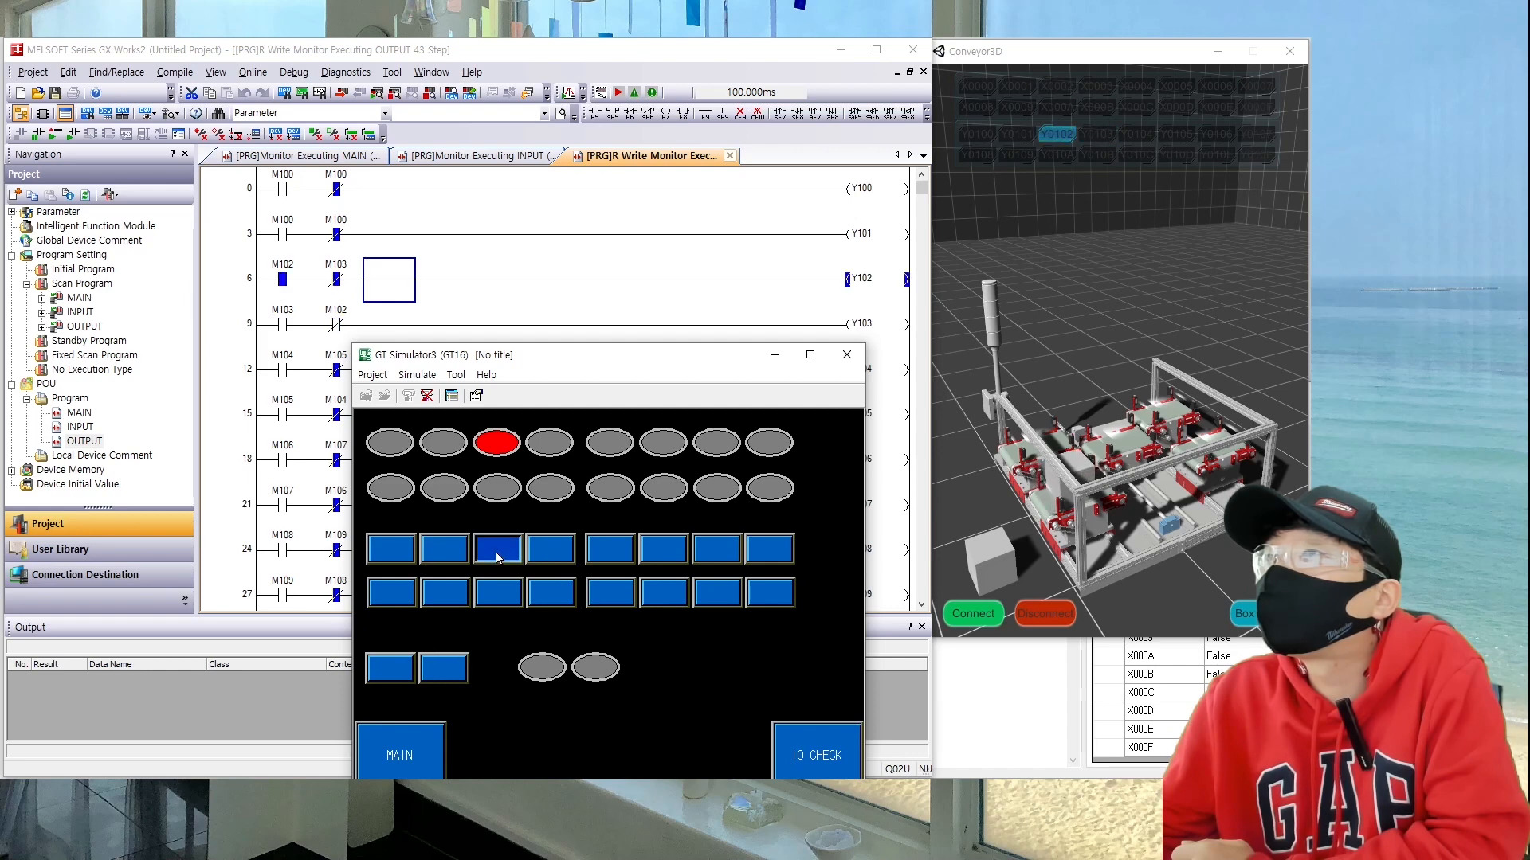
left_click(562, 555)
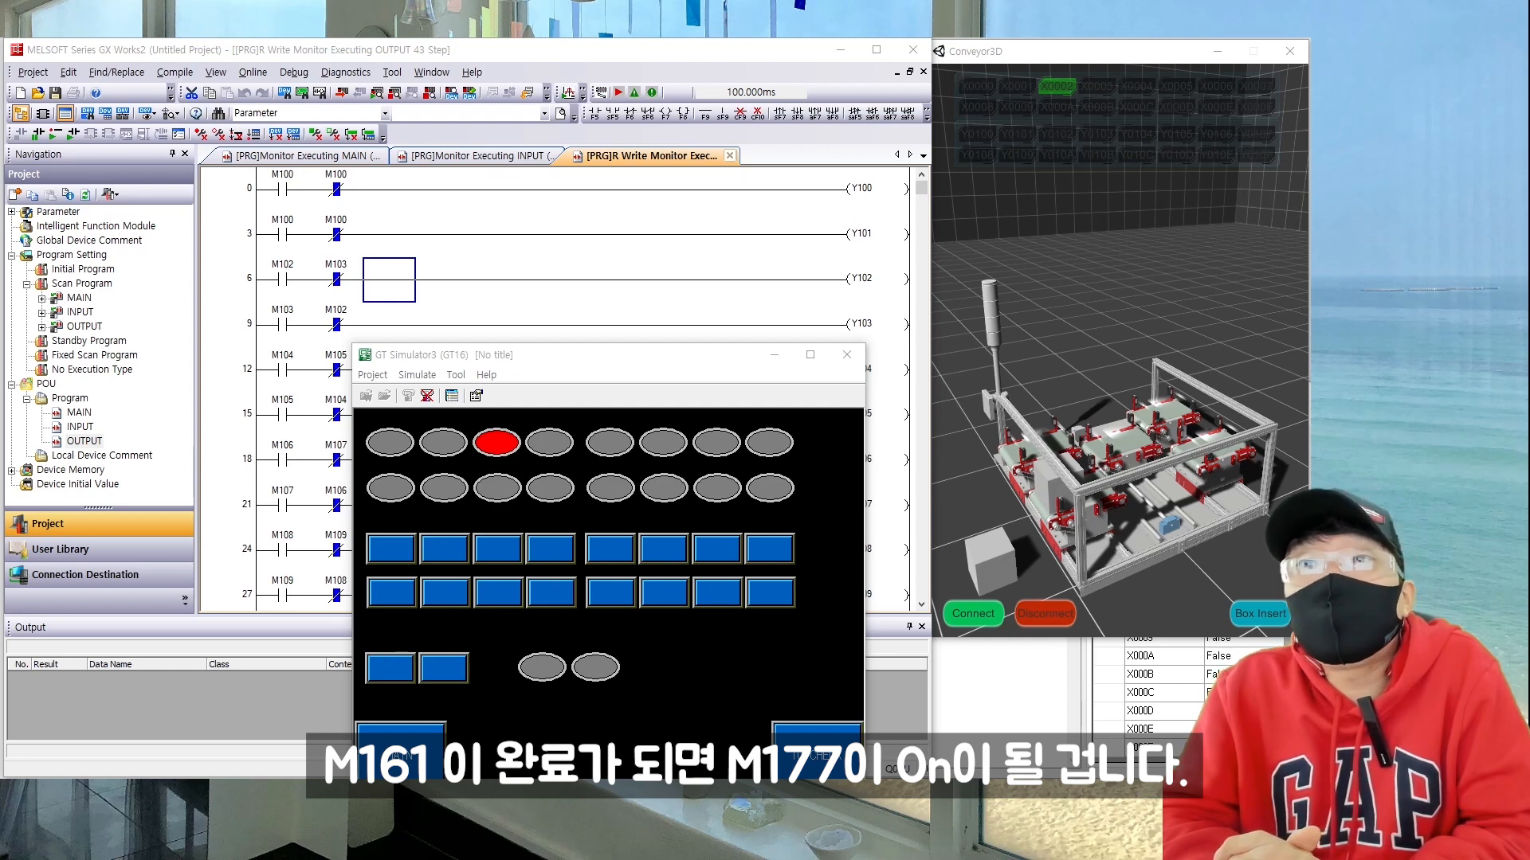
Step: Operate the two shuttle movement switches below the main switch rows, and drive the shuttle to its M161 end
left_click(402, 671)
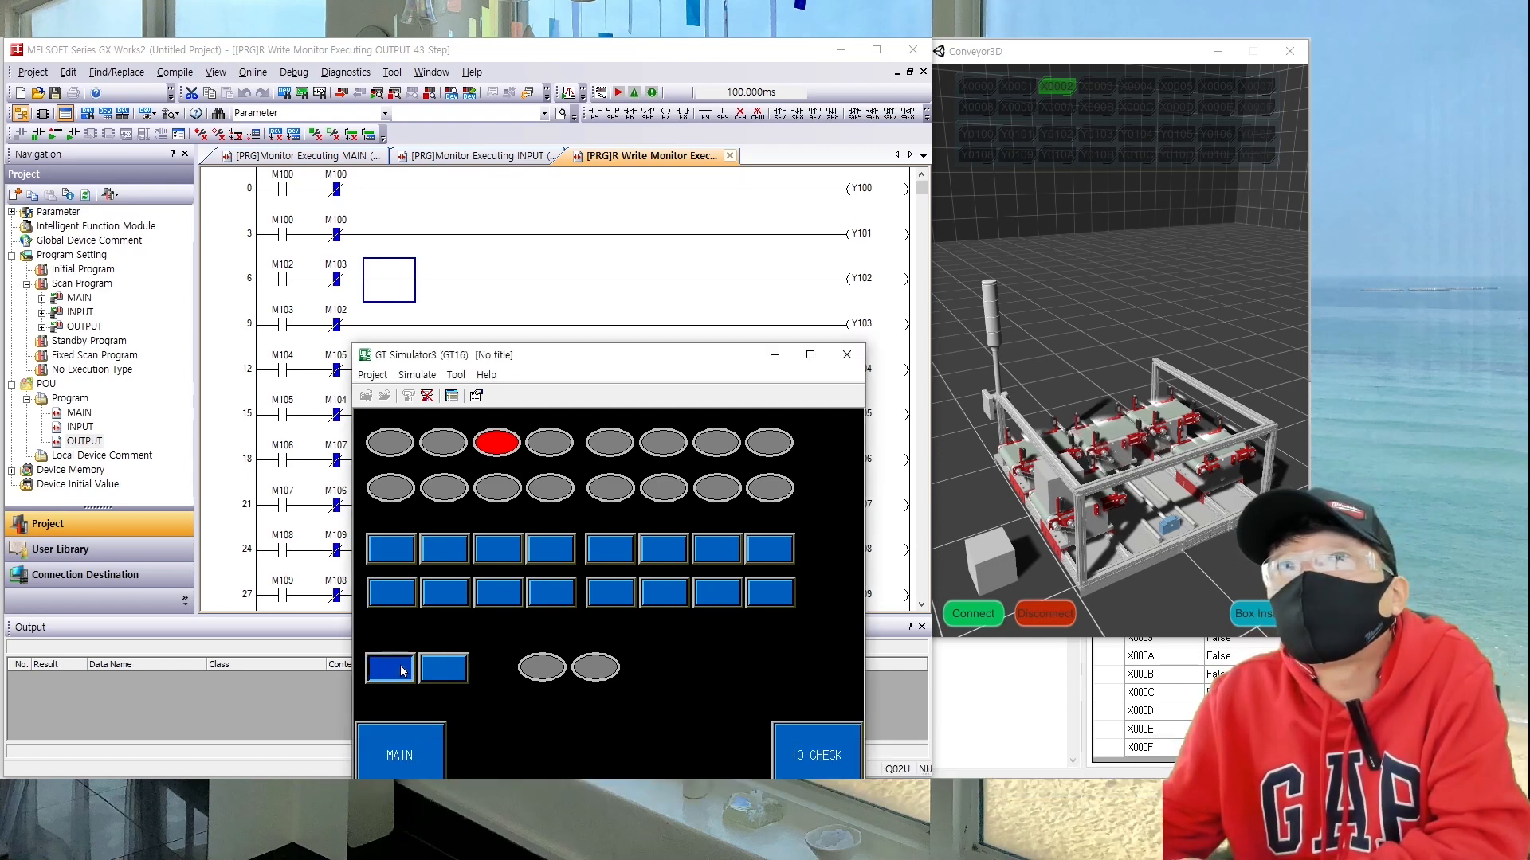
left_click(444, 673)
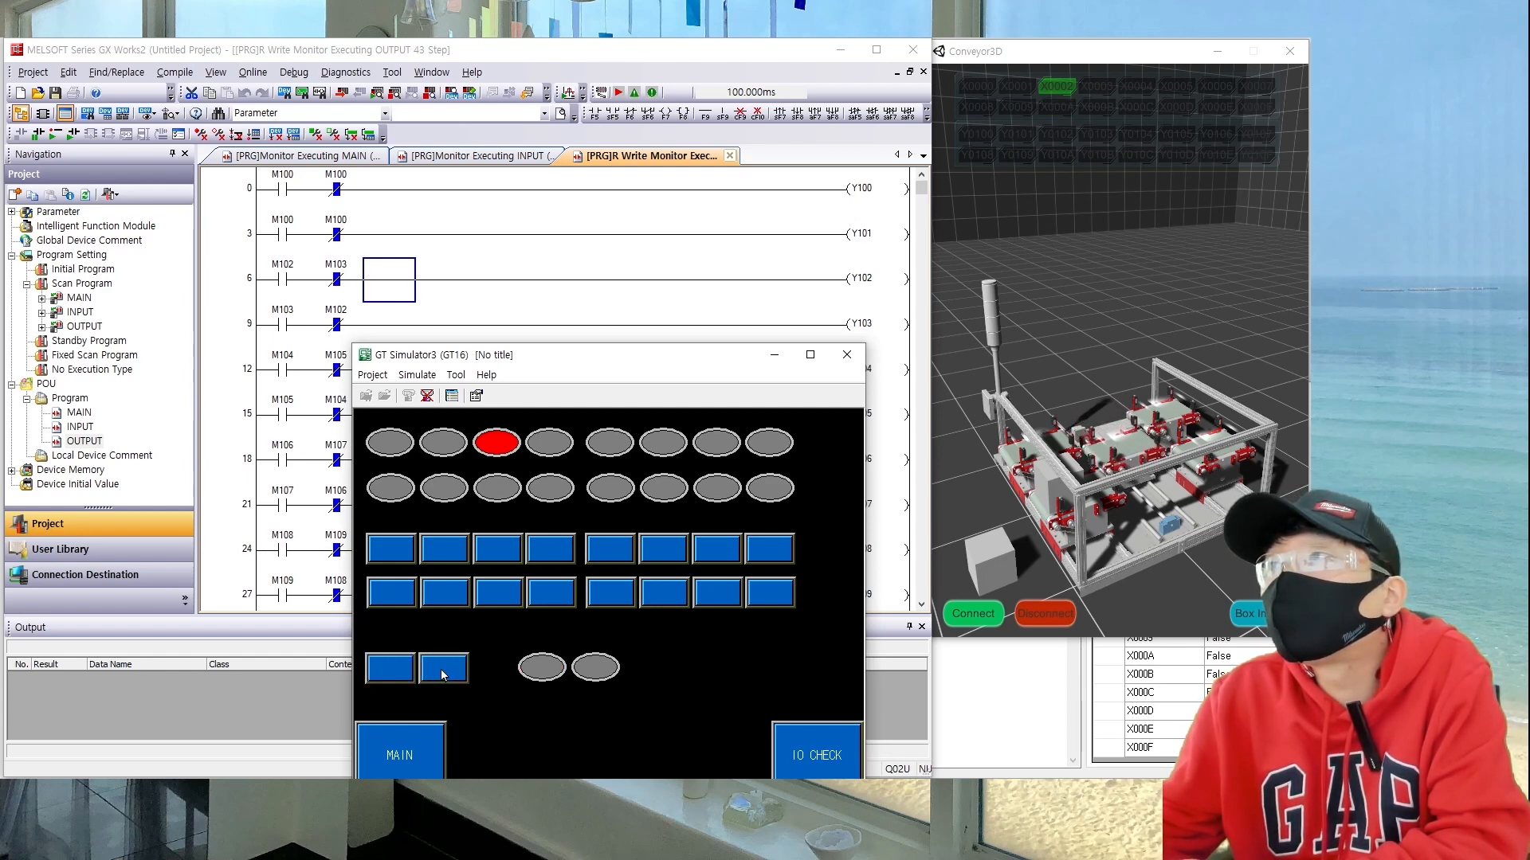
left_click(1006, 533)
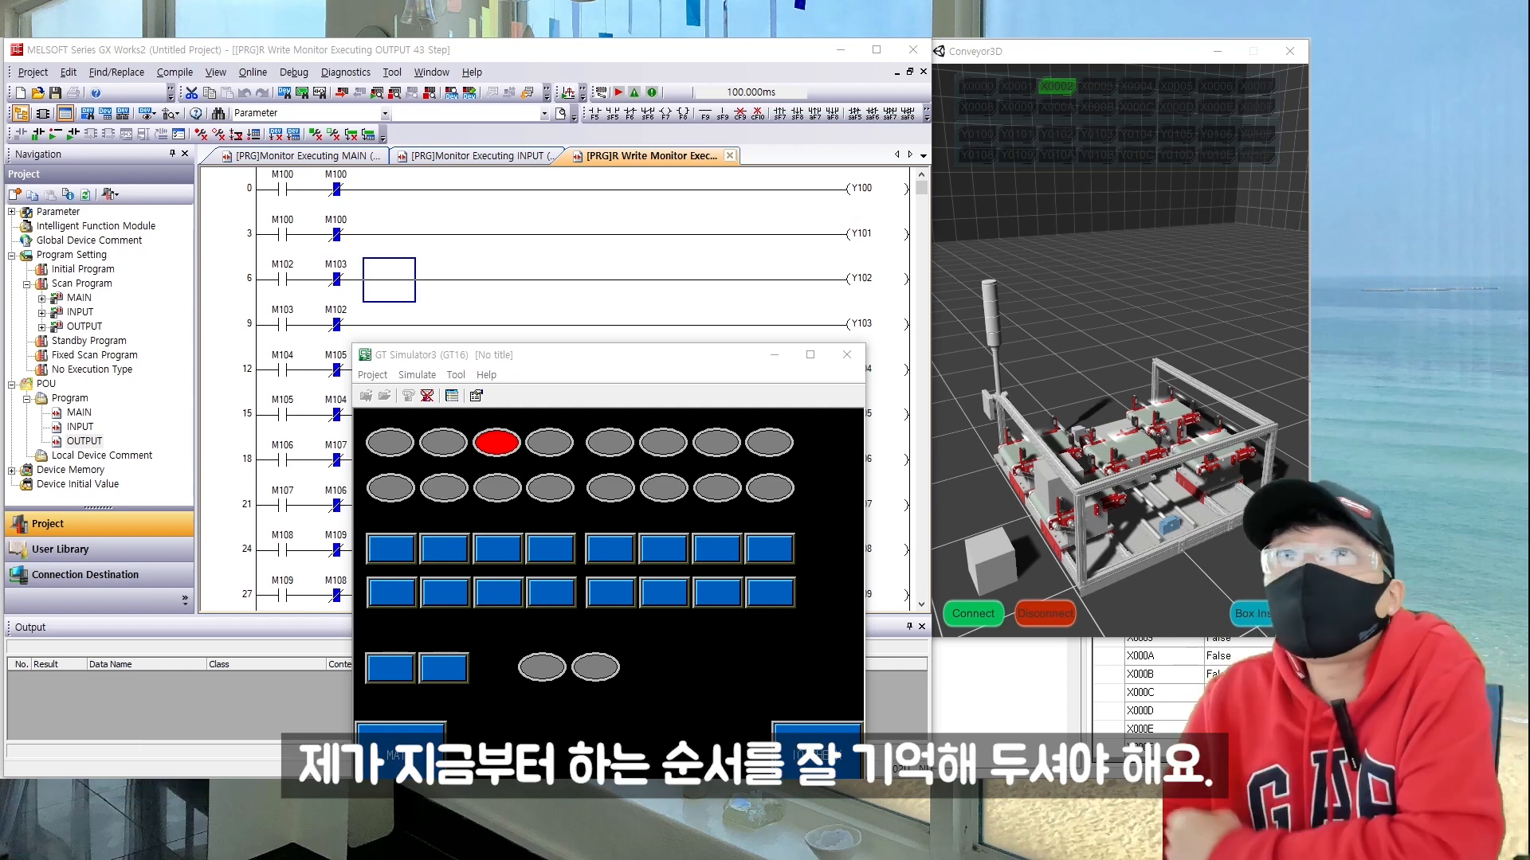
left_click(451, 679)
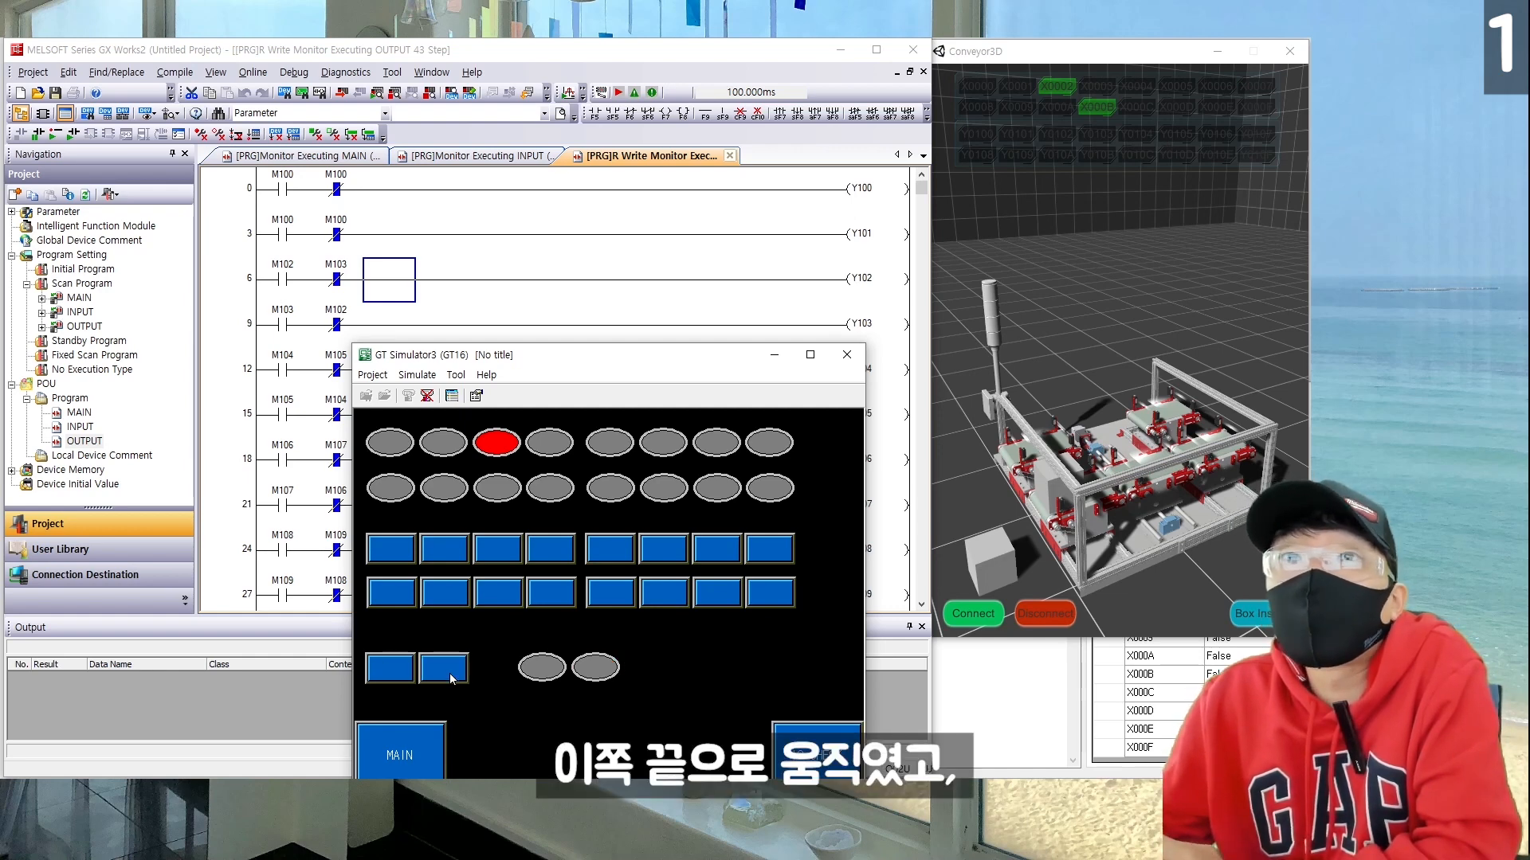
left_click(452, 678)
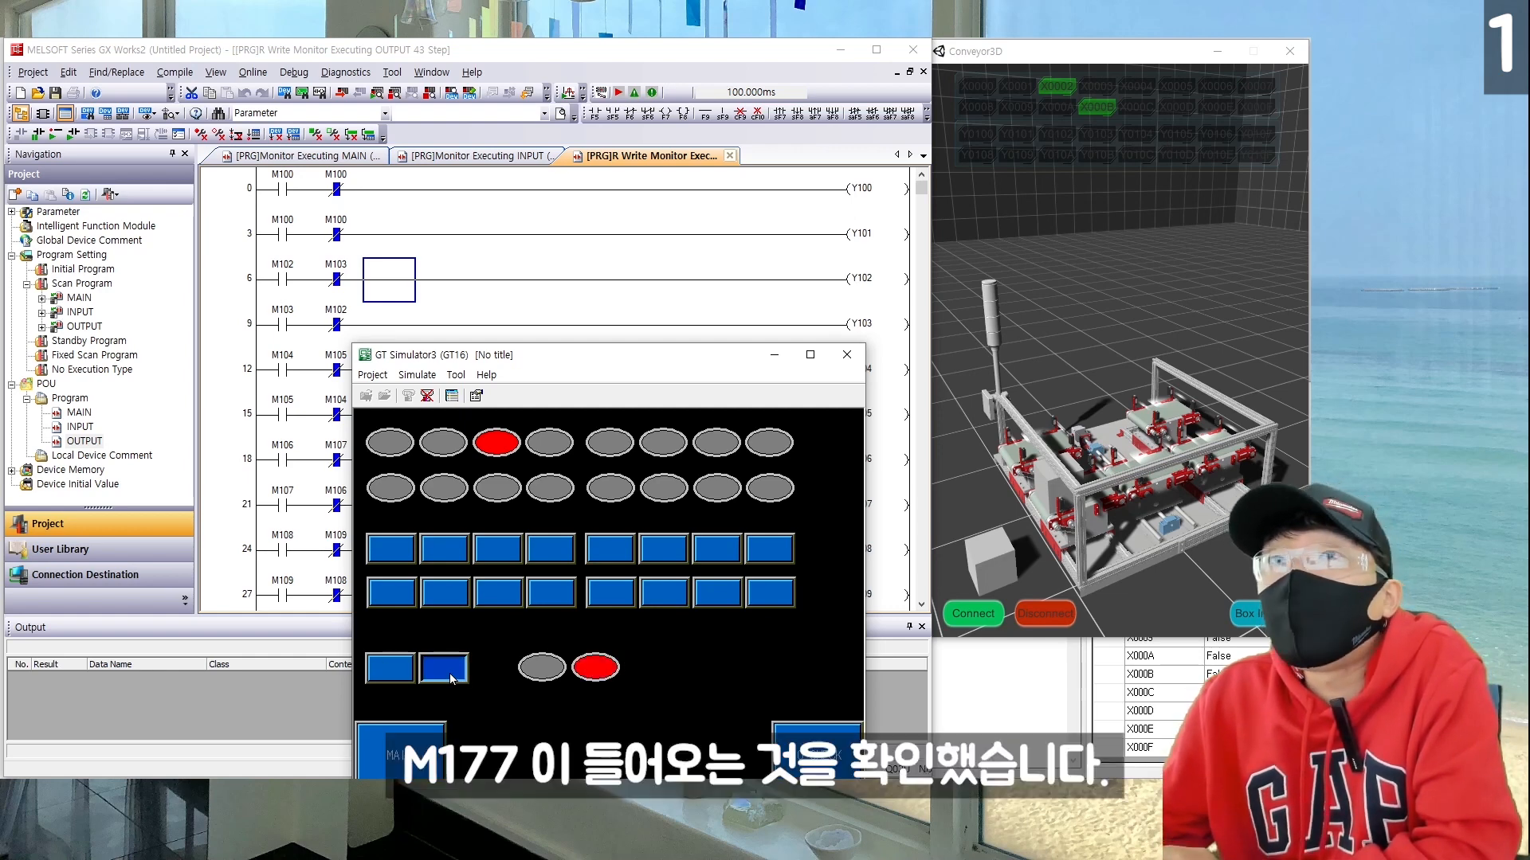
left_click(607, 678)
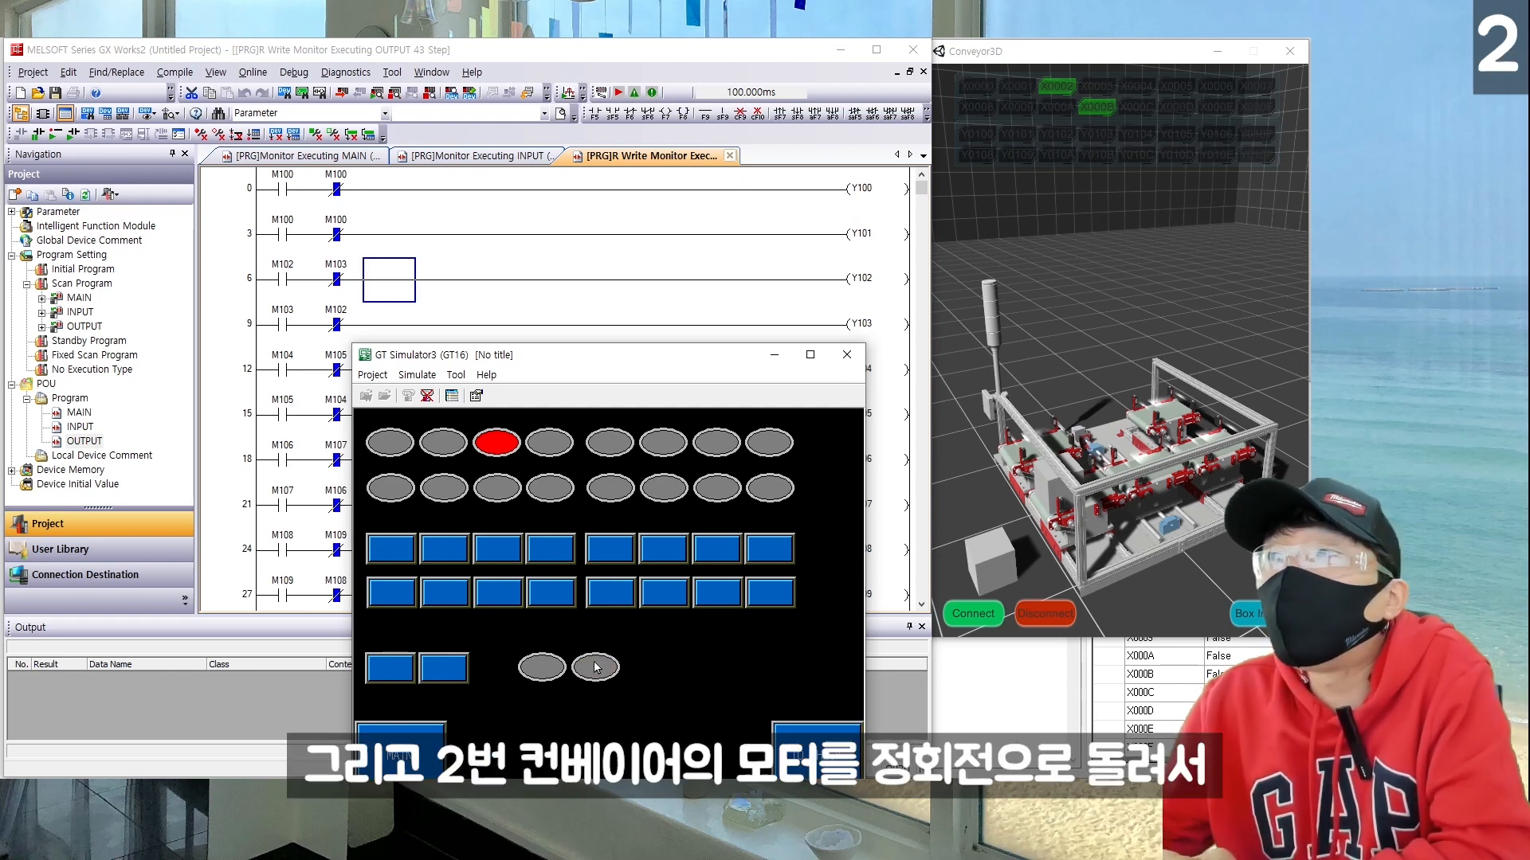
Step: Move the box onto the shuttle with the M102 and M108 switches, and run the shuttle conveyor in reverse with the M109 switch
left_click(509, 555)
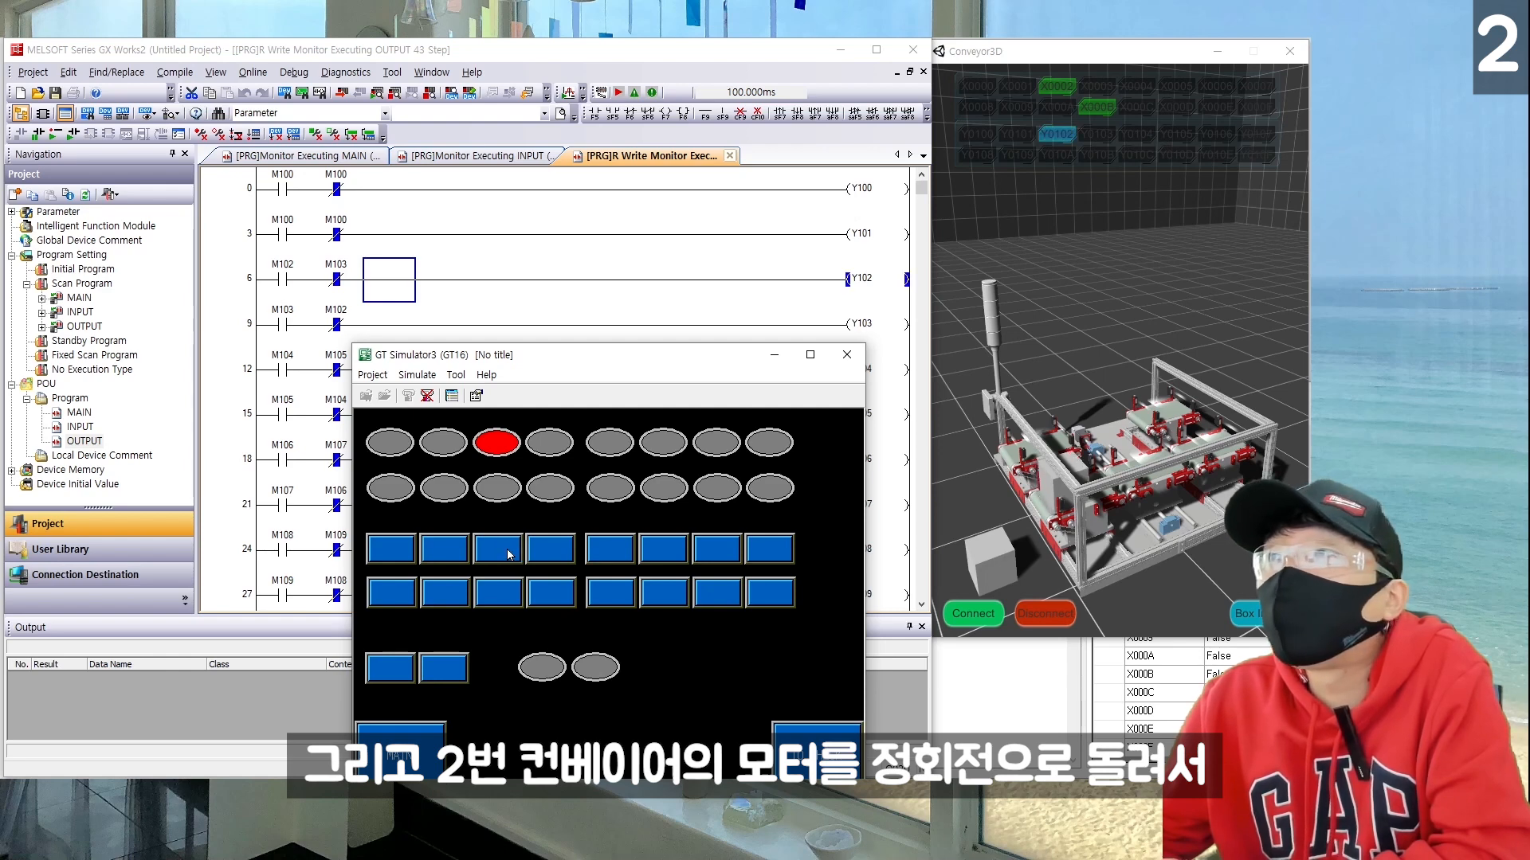
left_click(509, 555)
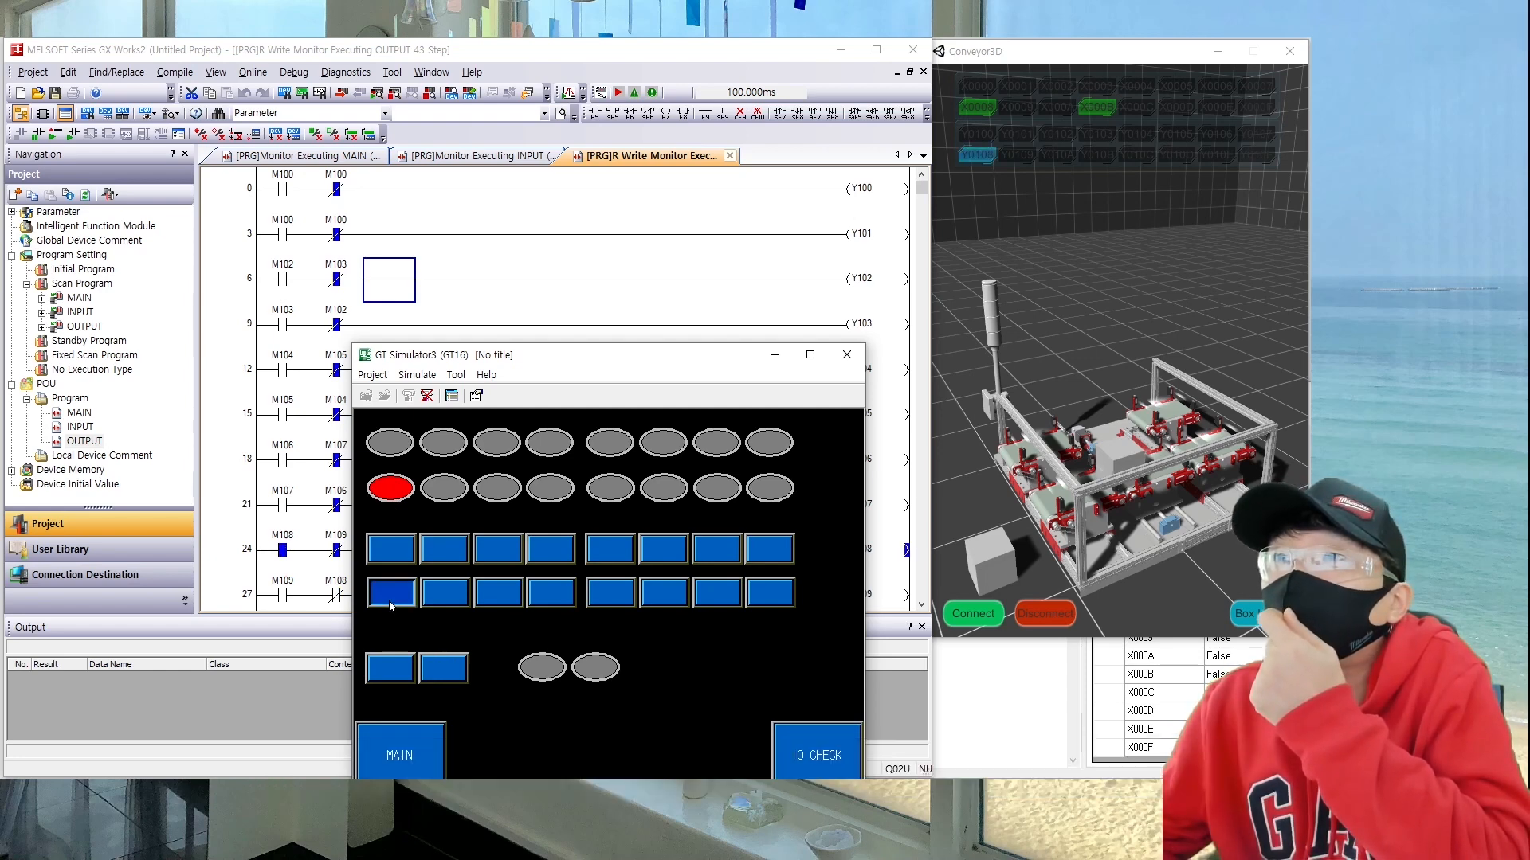
left_click(390, 604)
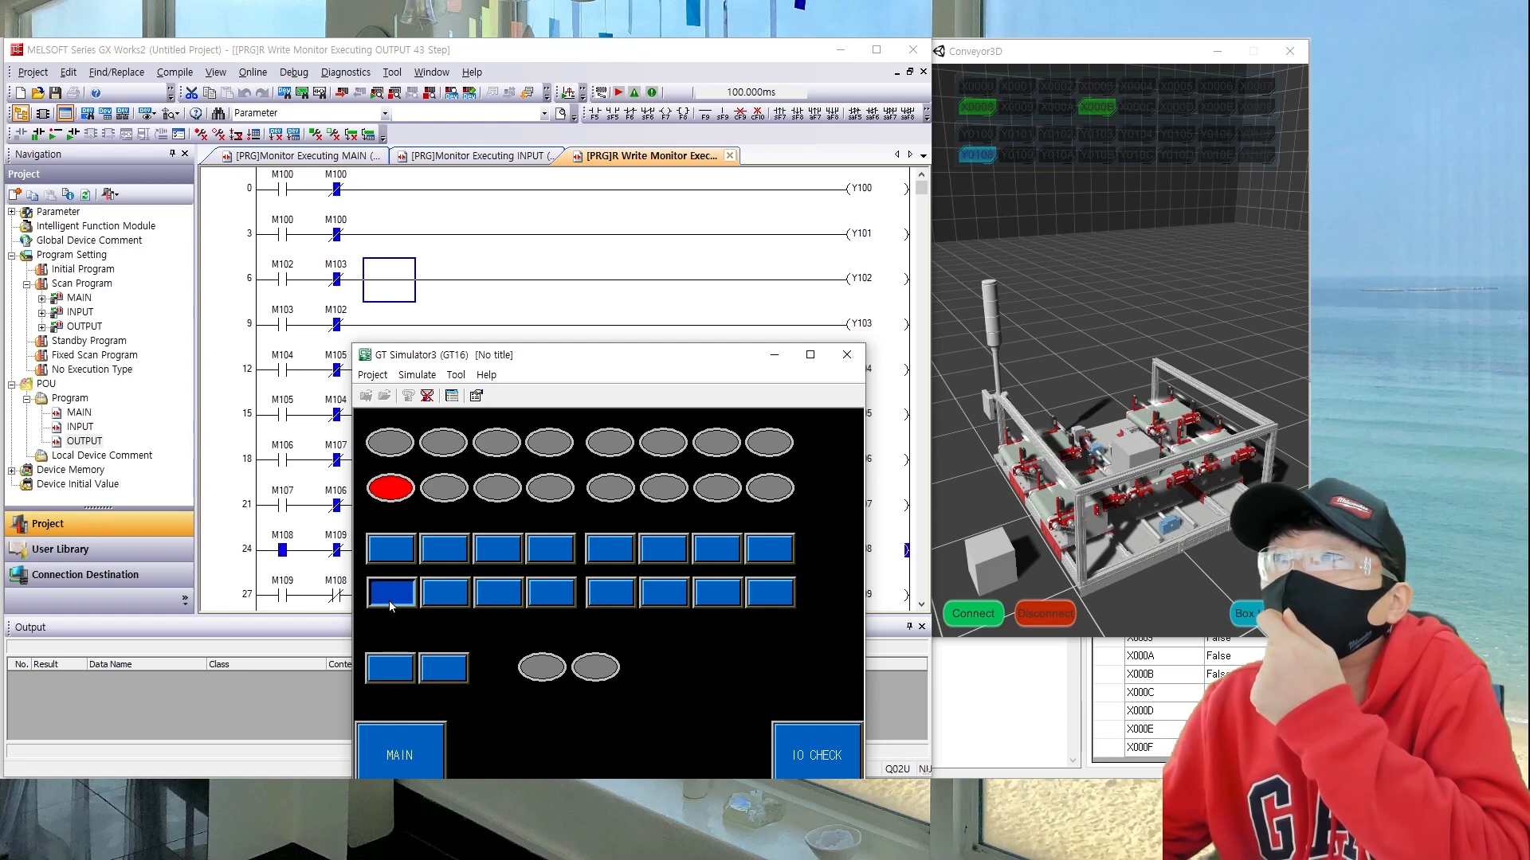
left_click(390, 604)
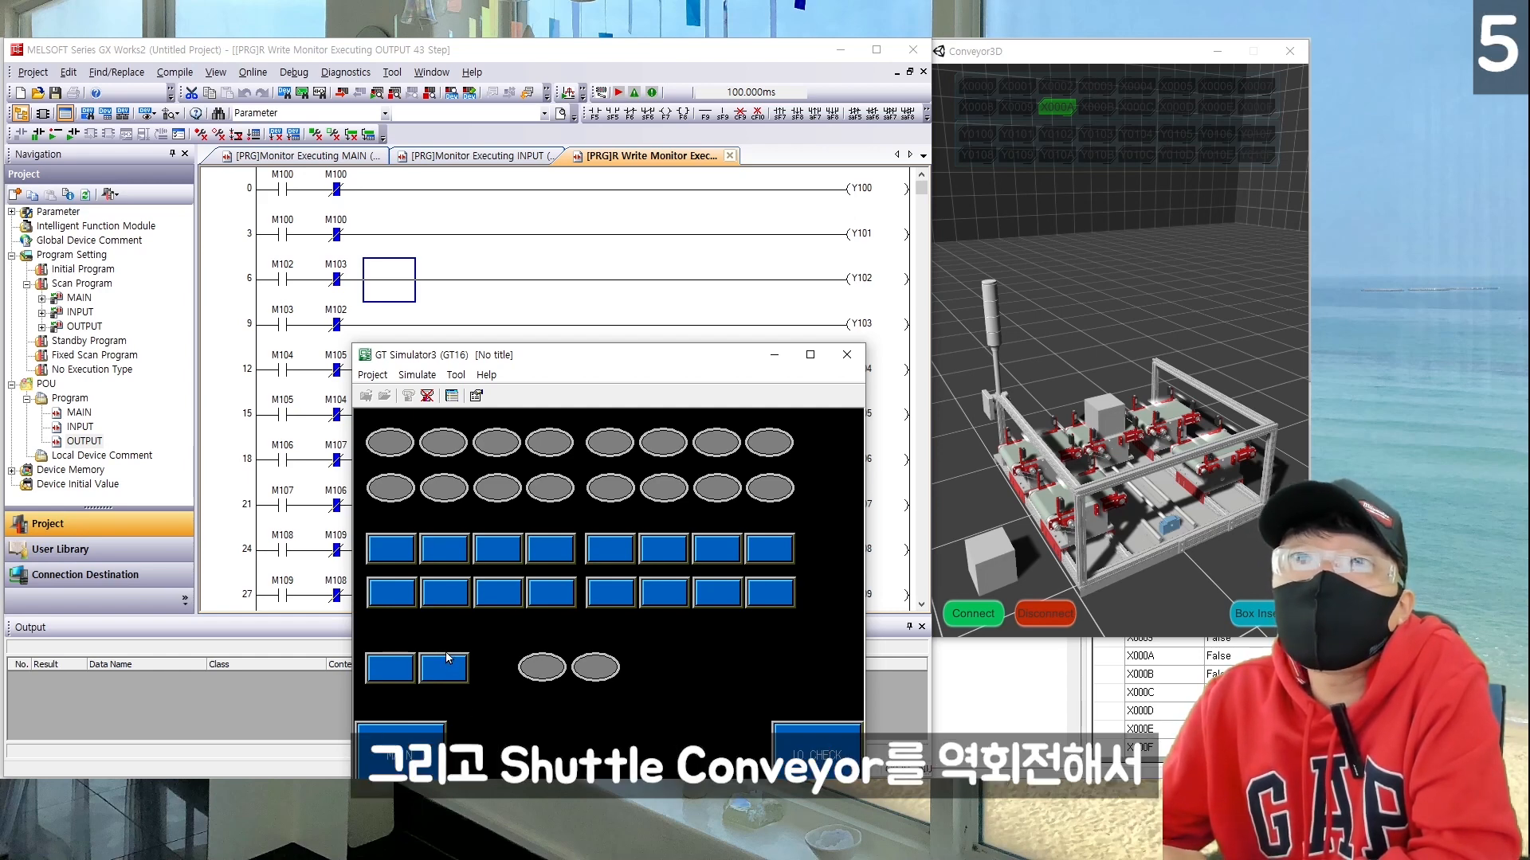
left_click(451, 594)
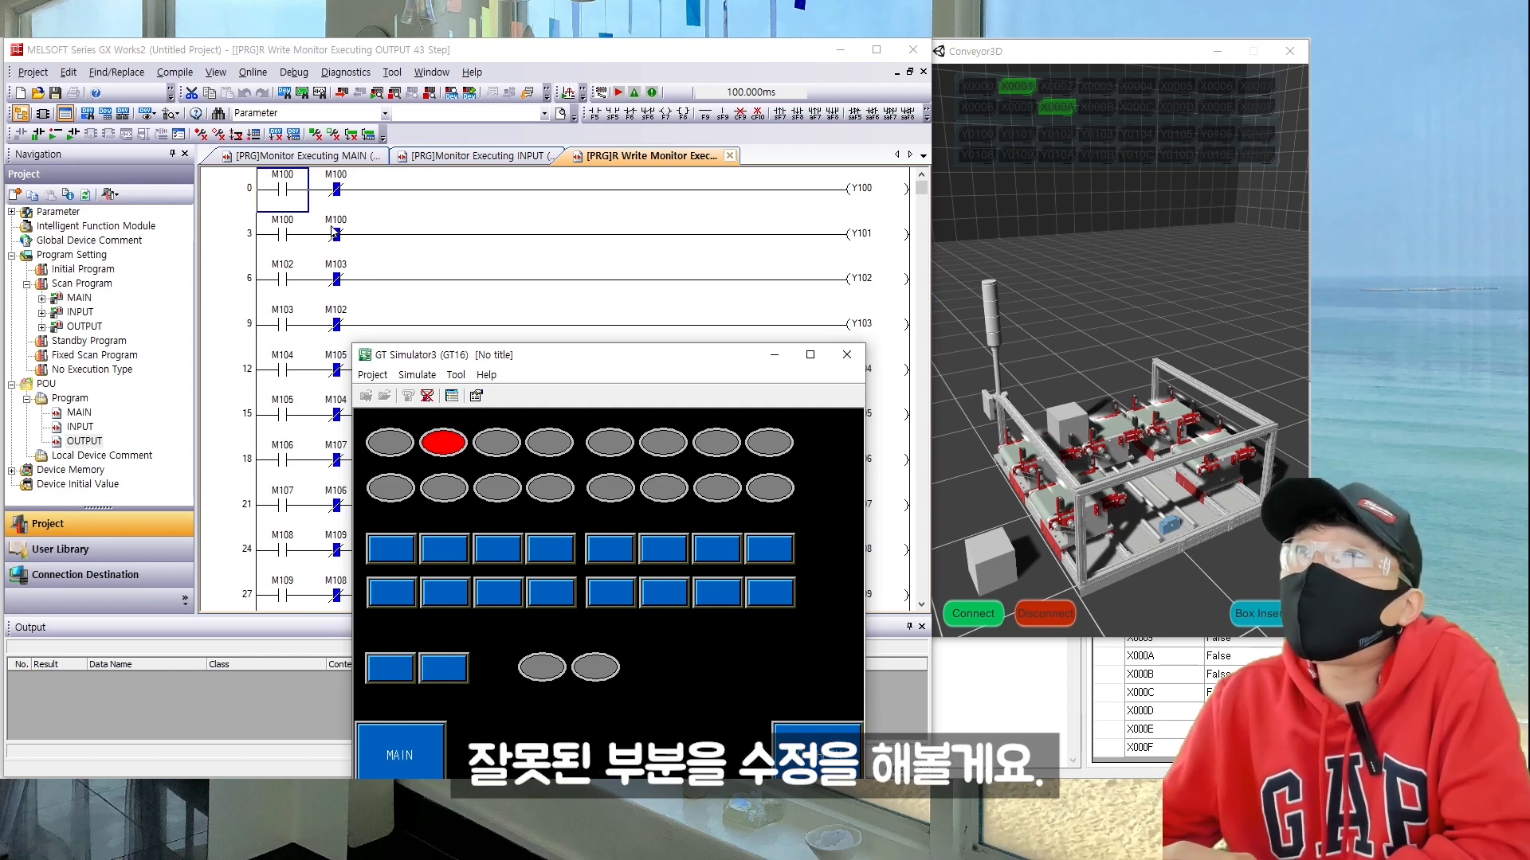
Step: Correct the first two OUTPUT rungs: set the Y101 rung's normally open contact and the Y100 rung's normally closed interlock contact to M101
left_click(341, 198)
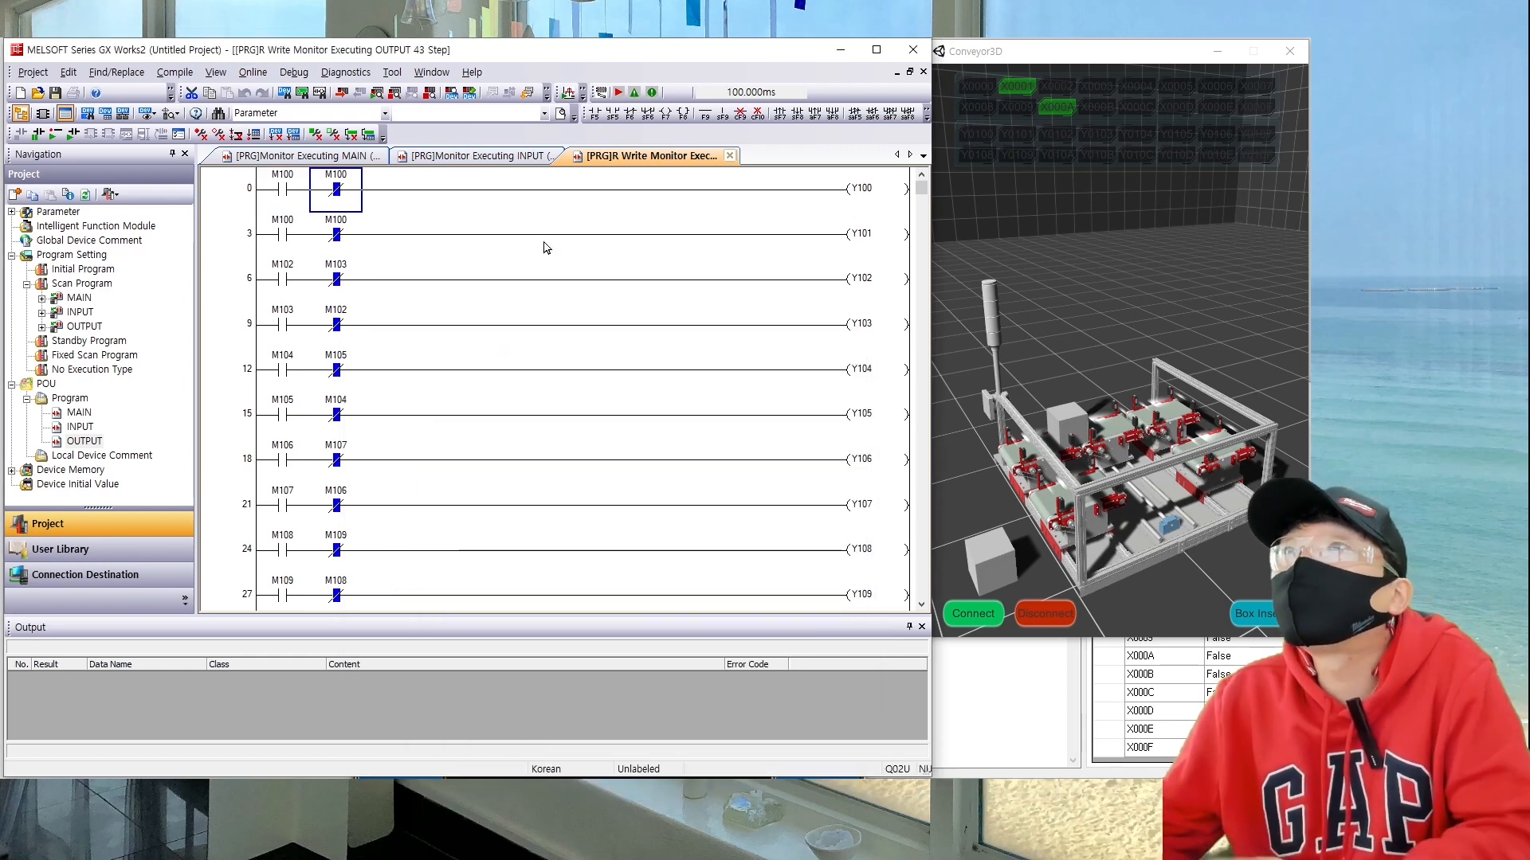
key("Down")
key("Left")
type("M10")
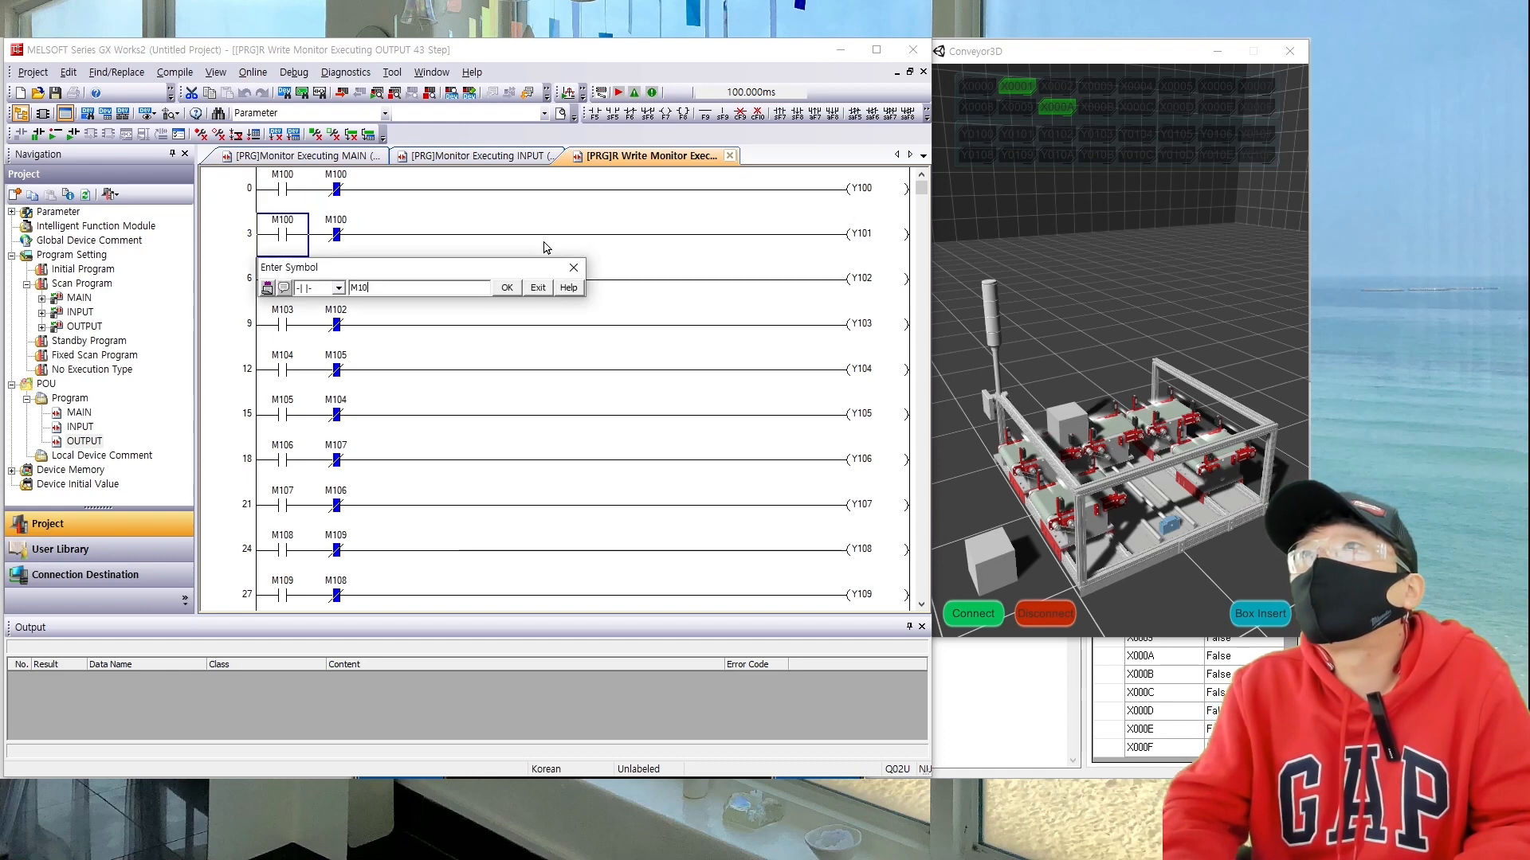
type("1")
key("Return")
key("Up")
type("M101")
key("Return")
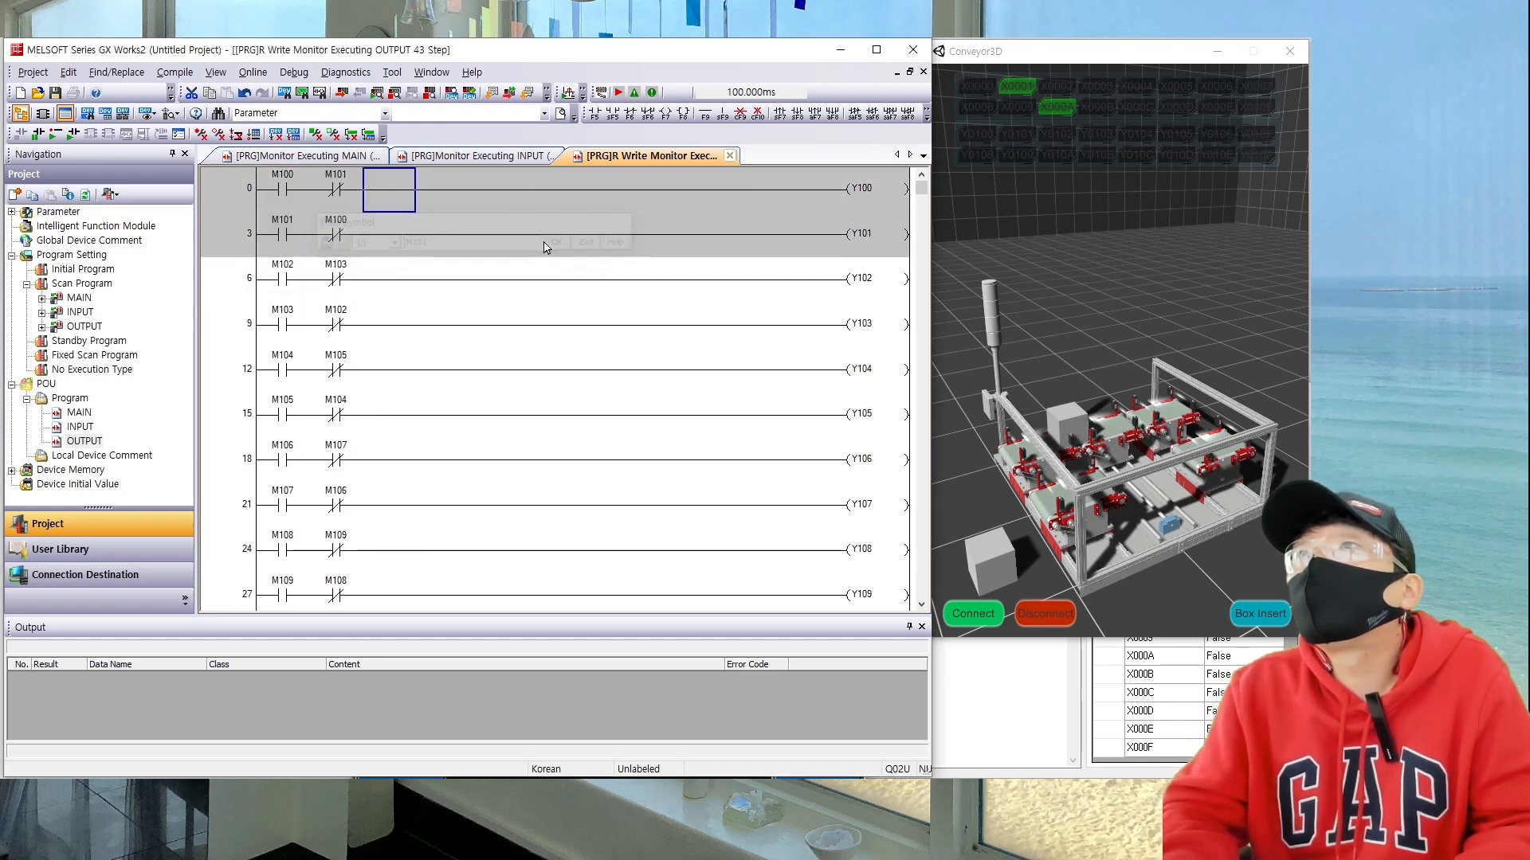
Step: Apply the Y100 and Y101 rung edits with an online program change and test the M101 switch in GT Simulator3
key("shift+F4")
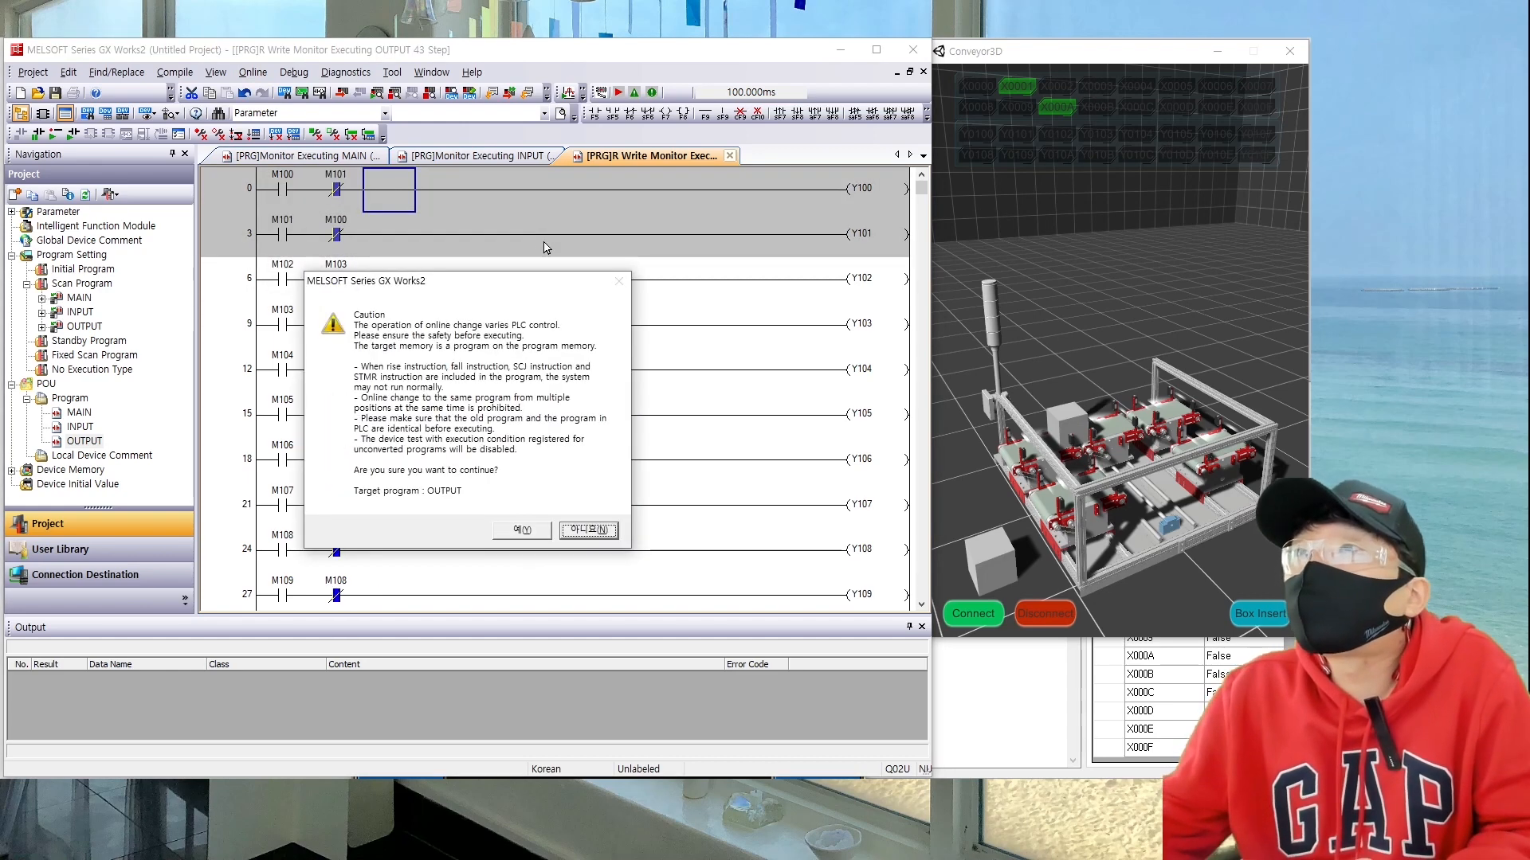
left_click(528, 530)
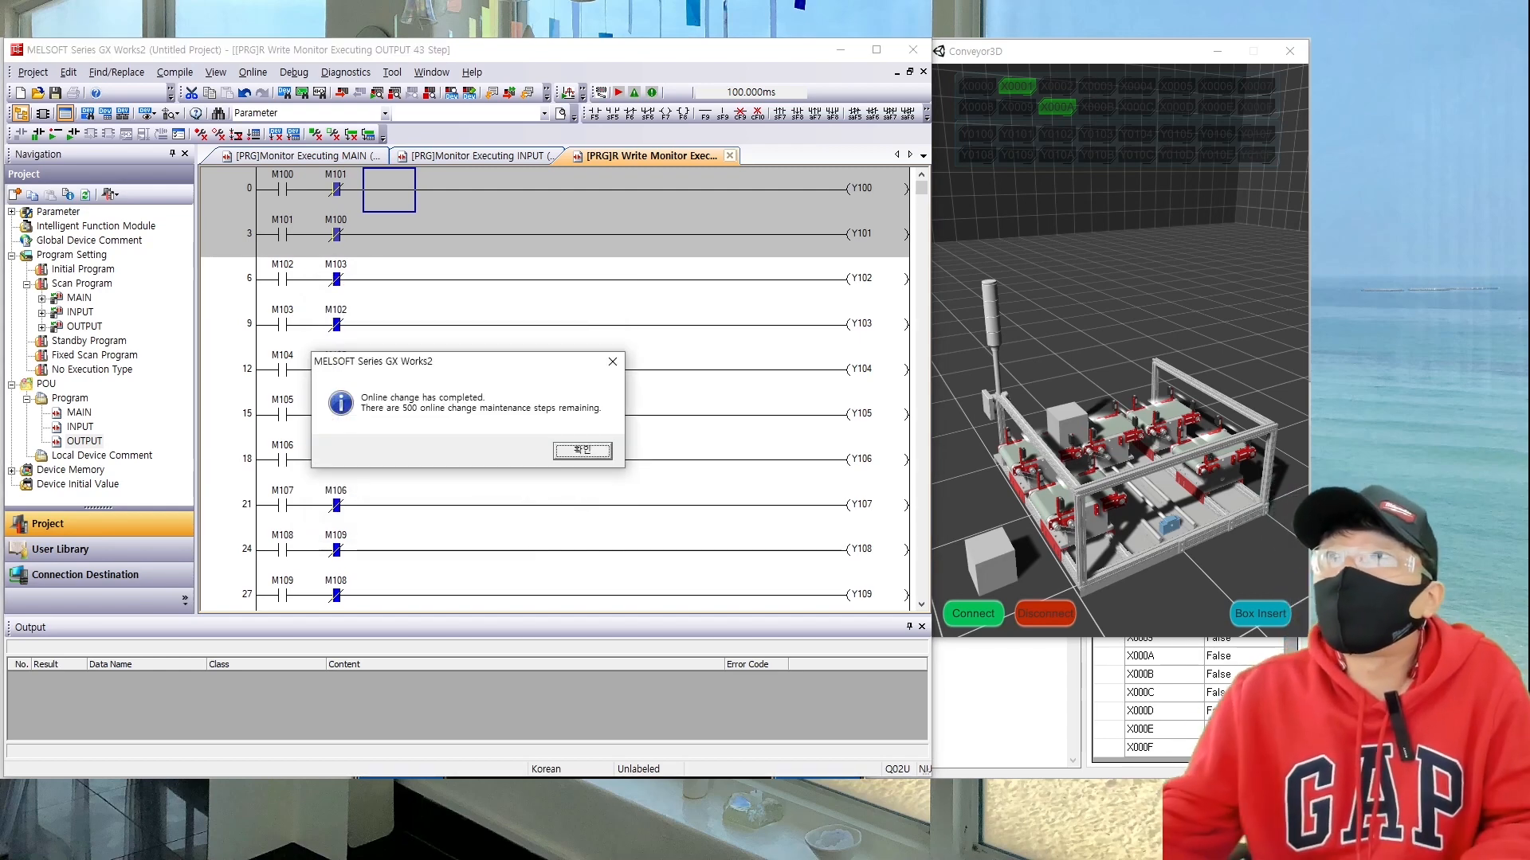
left_click(582, 451)
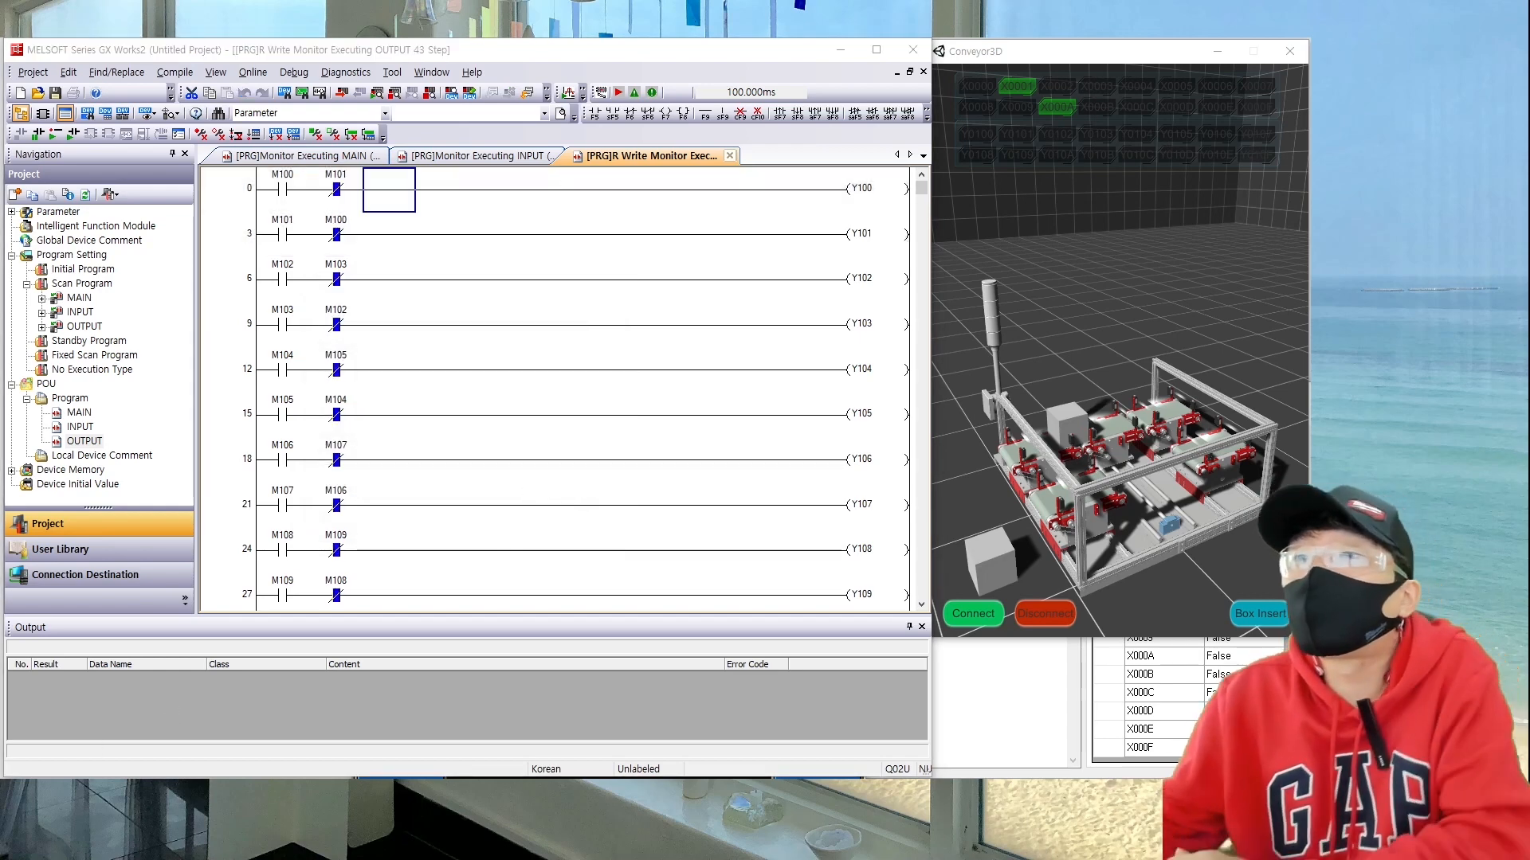
left_click(475, 779)
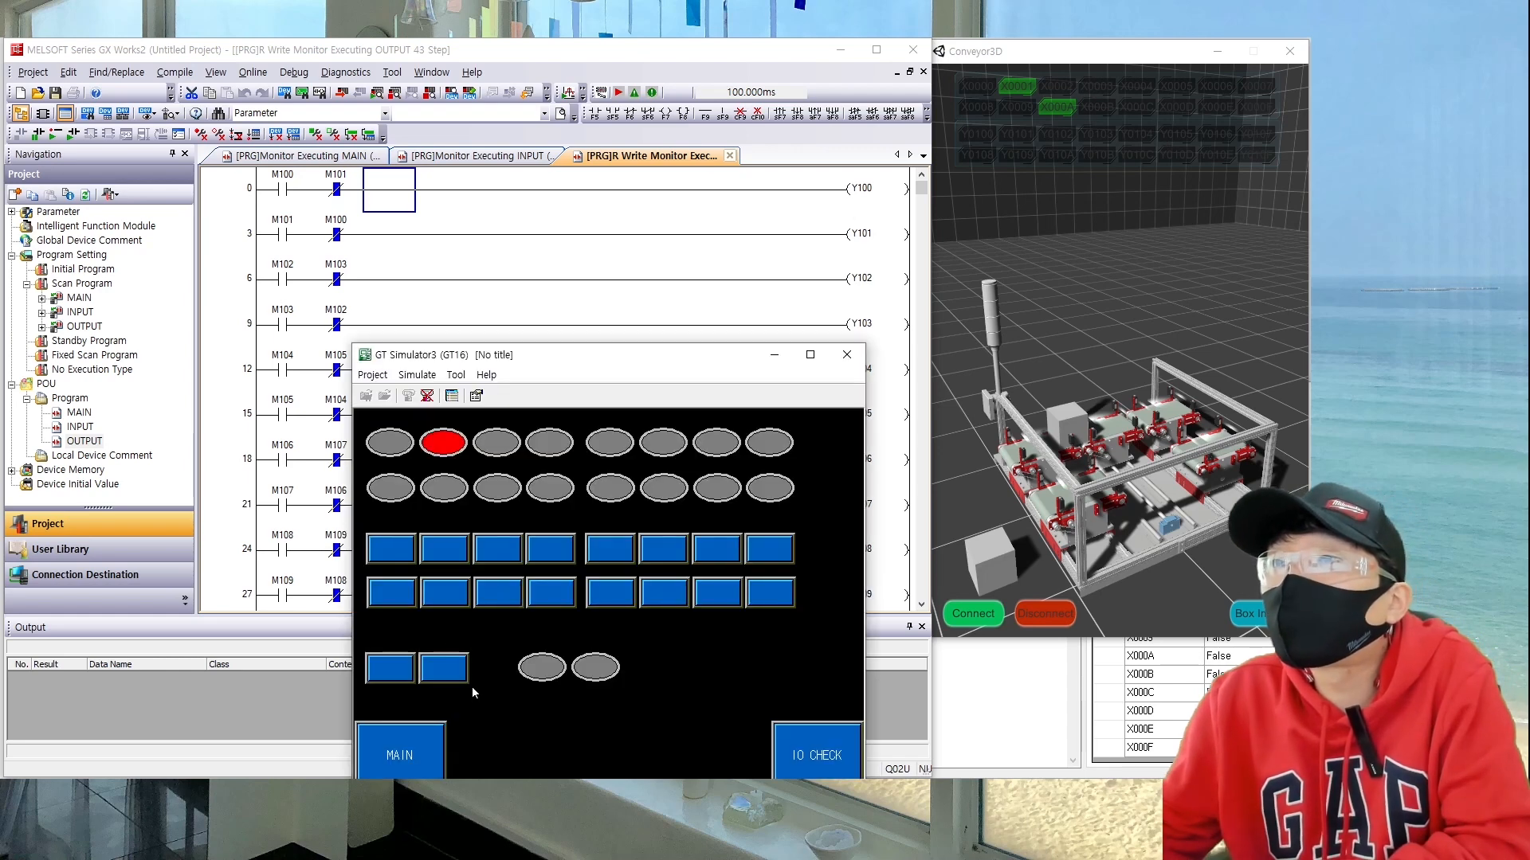
left_click(452, 558)
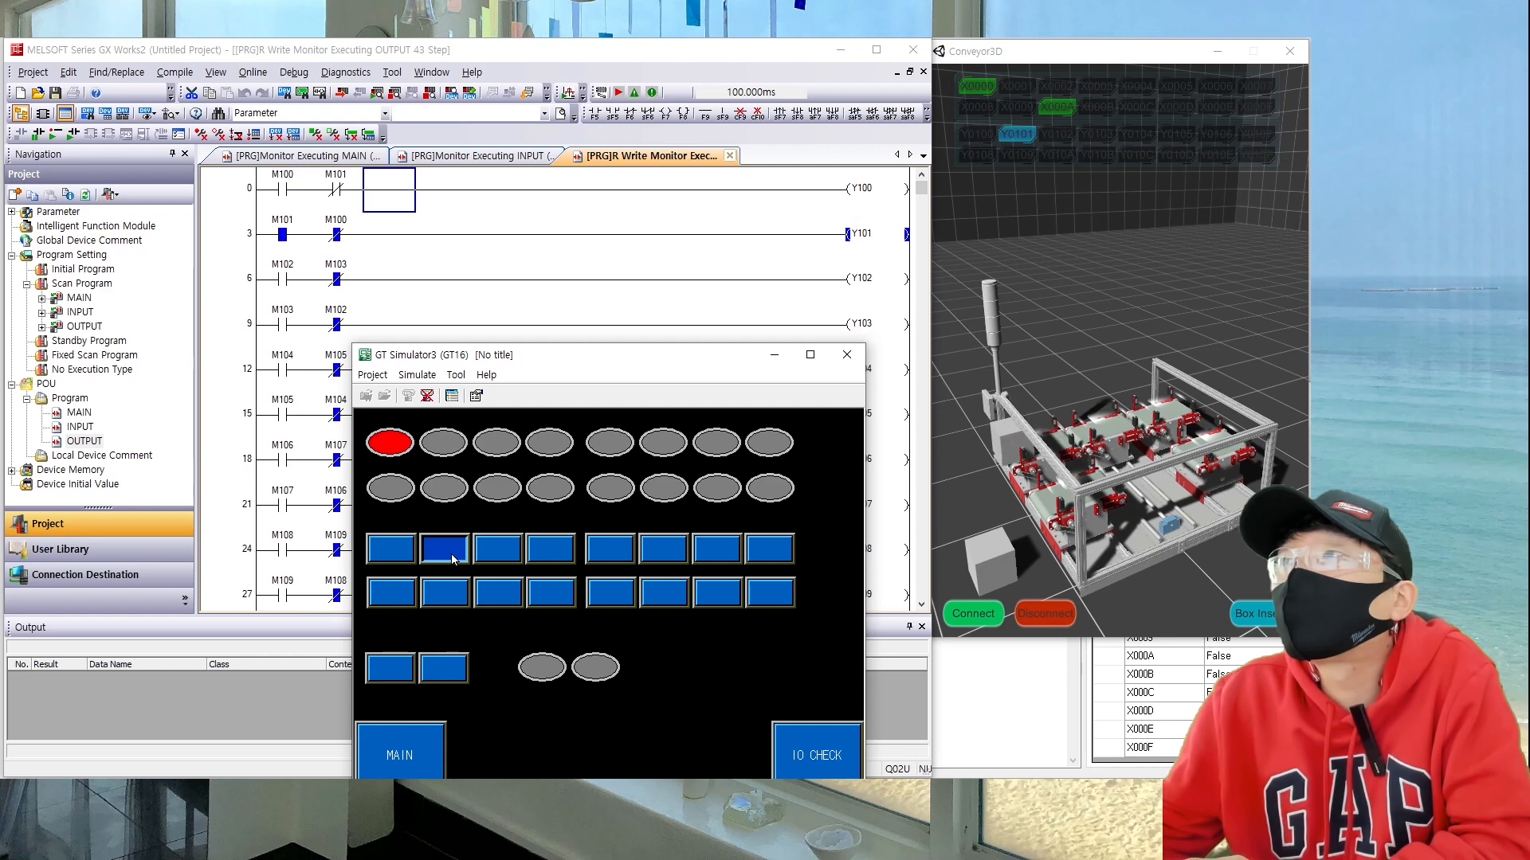
left_click(451, 558)
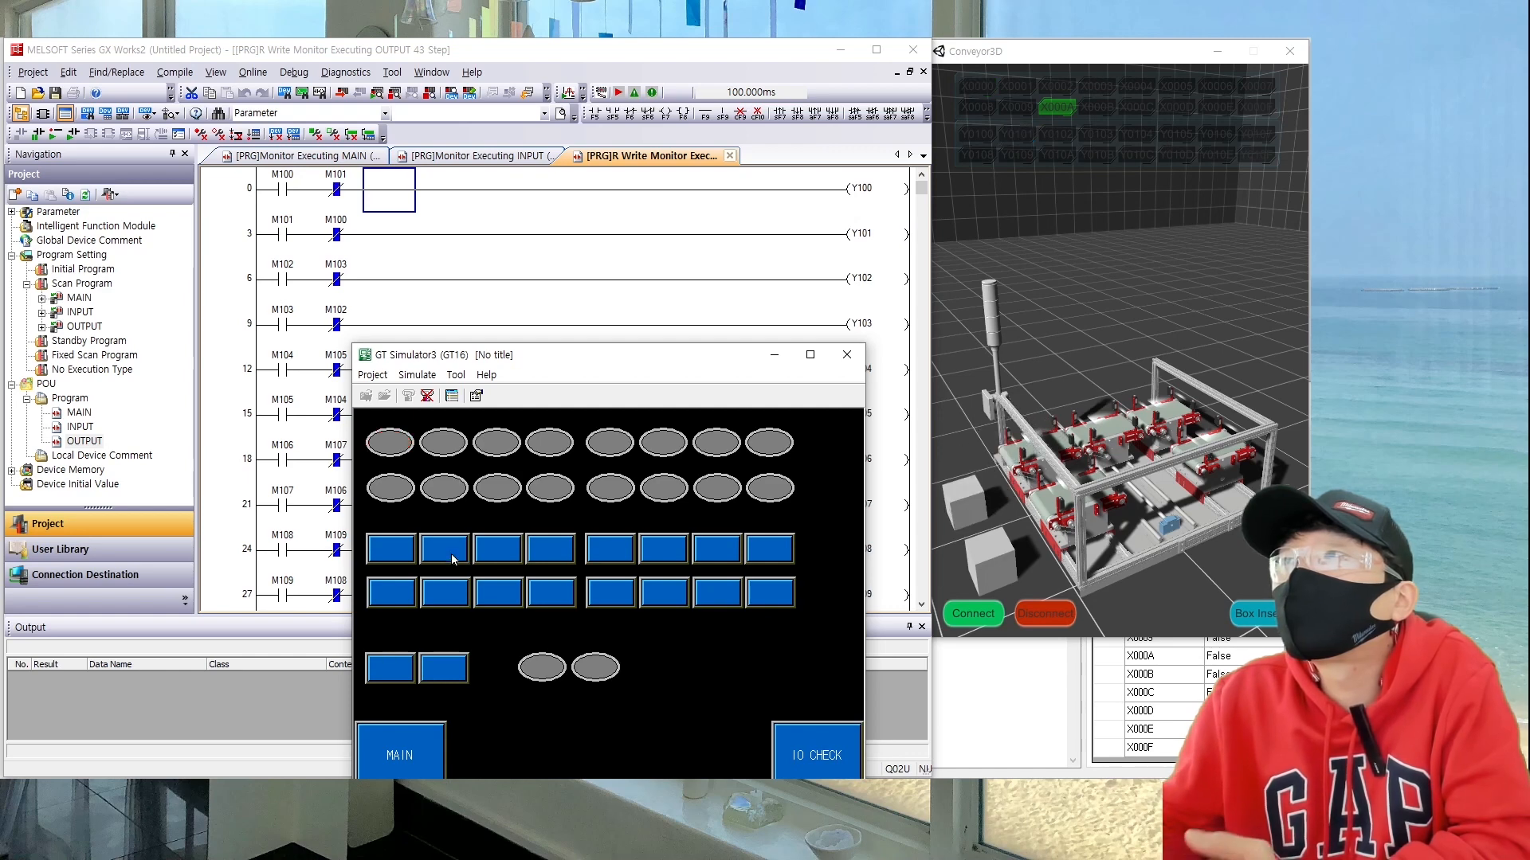
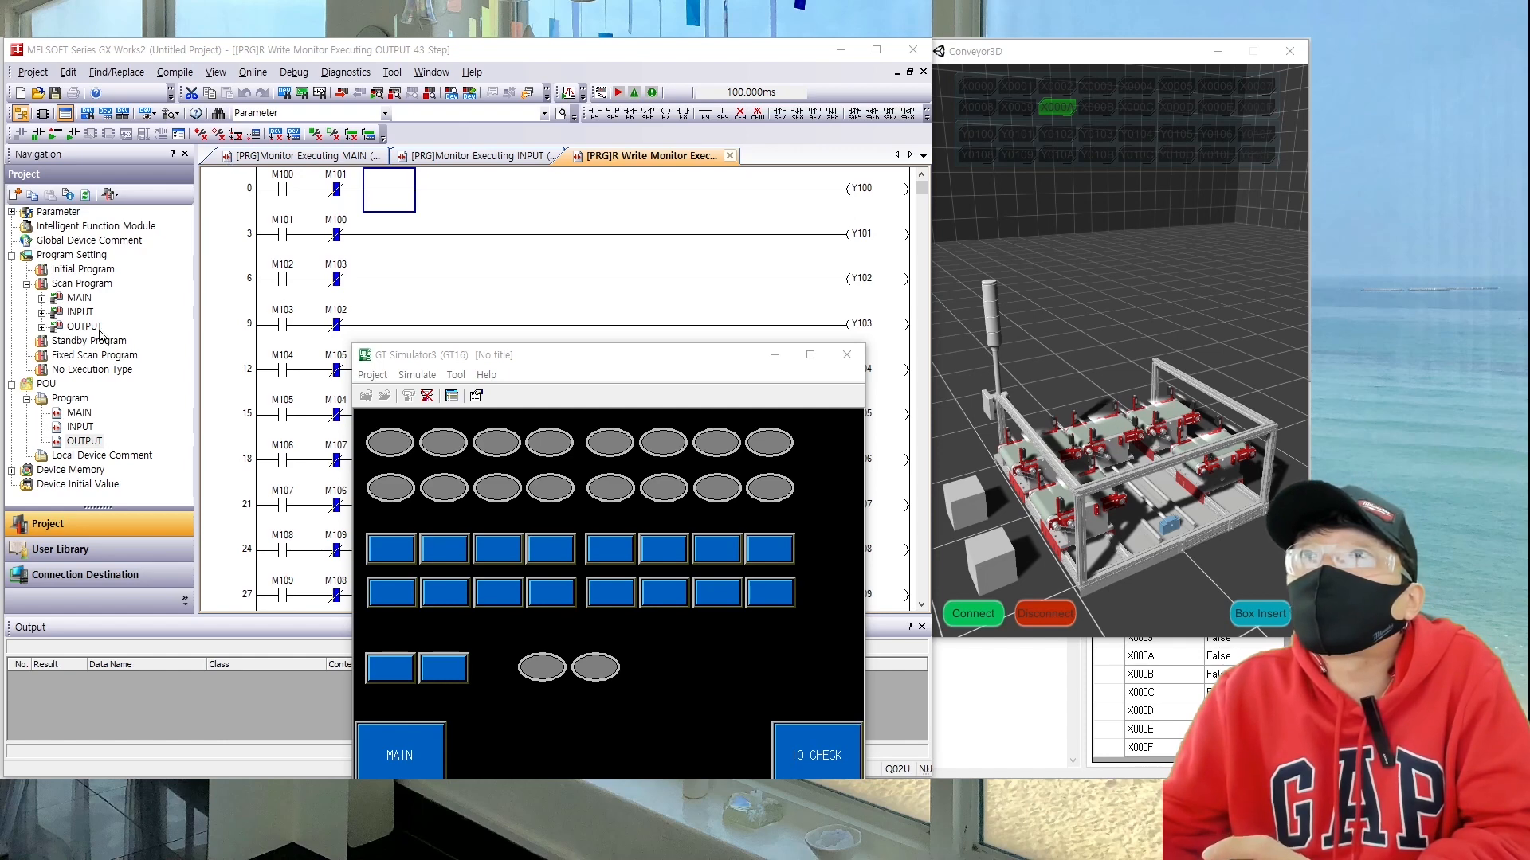
Step: Open the MAIN program in GX Works2 and set it to Monitor (Write Mode)
left_click(77, 413)
double_click(77, 413)
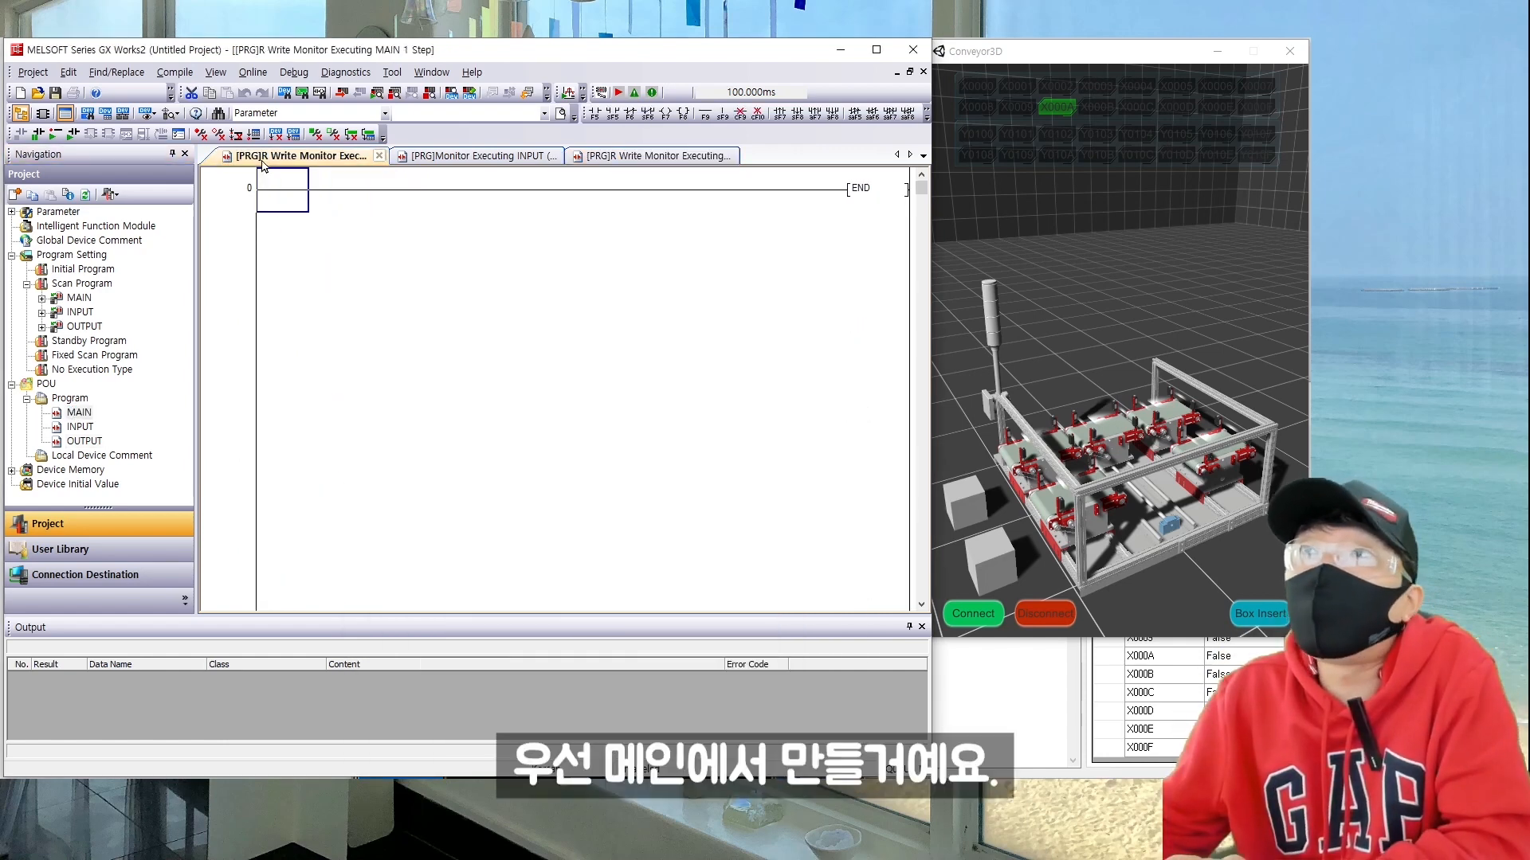
left_click(282, 78)
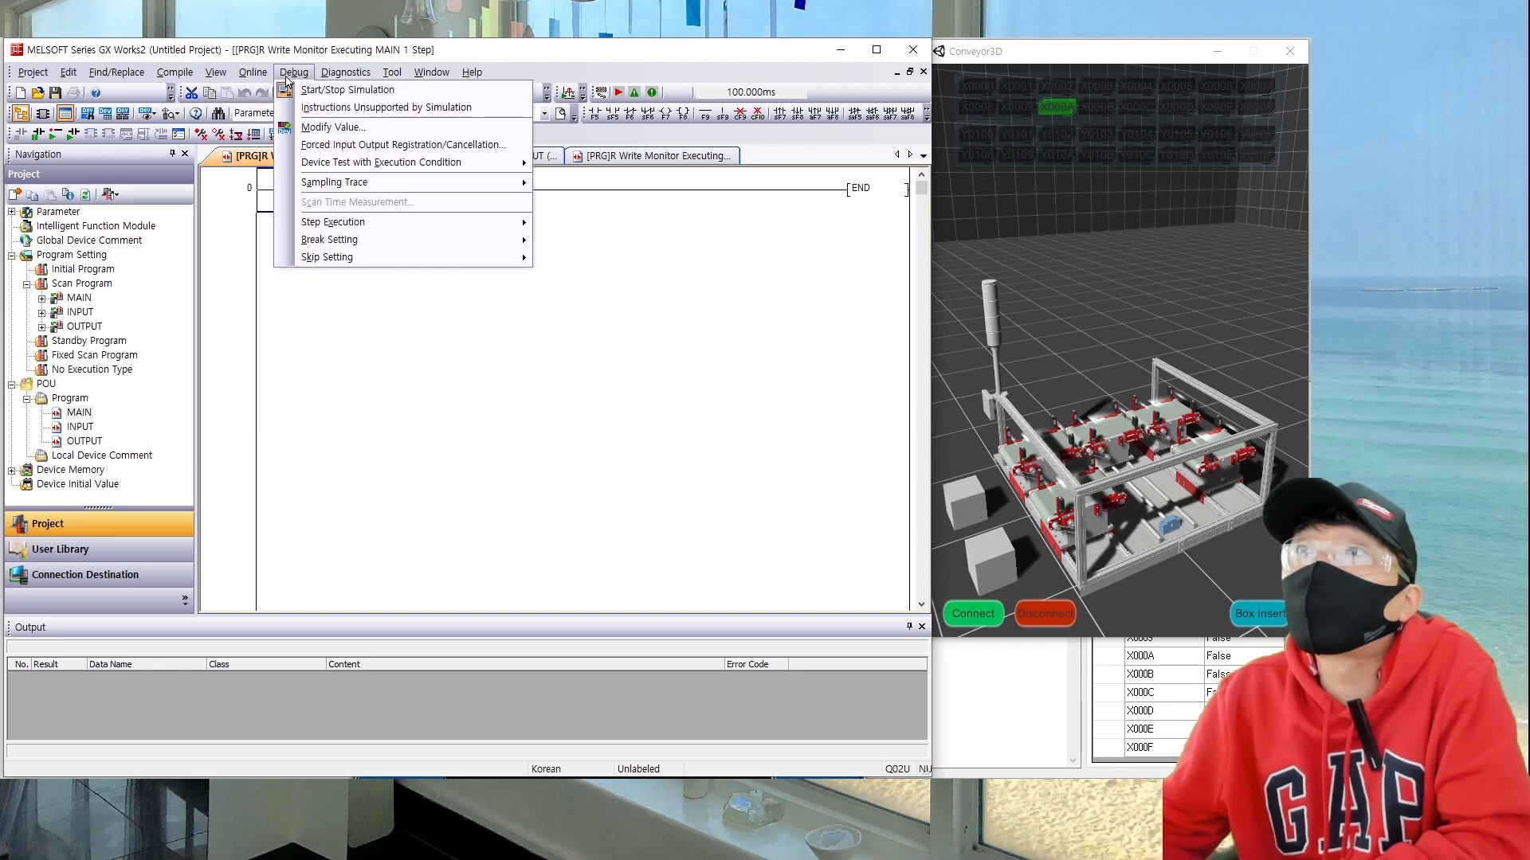
mouse_move(252, 72)
mouse_move(331, 380)
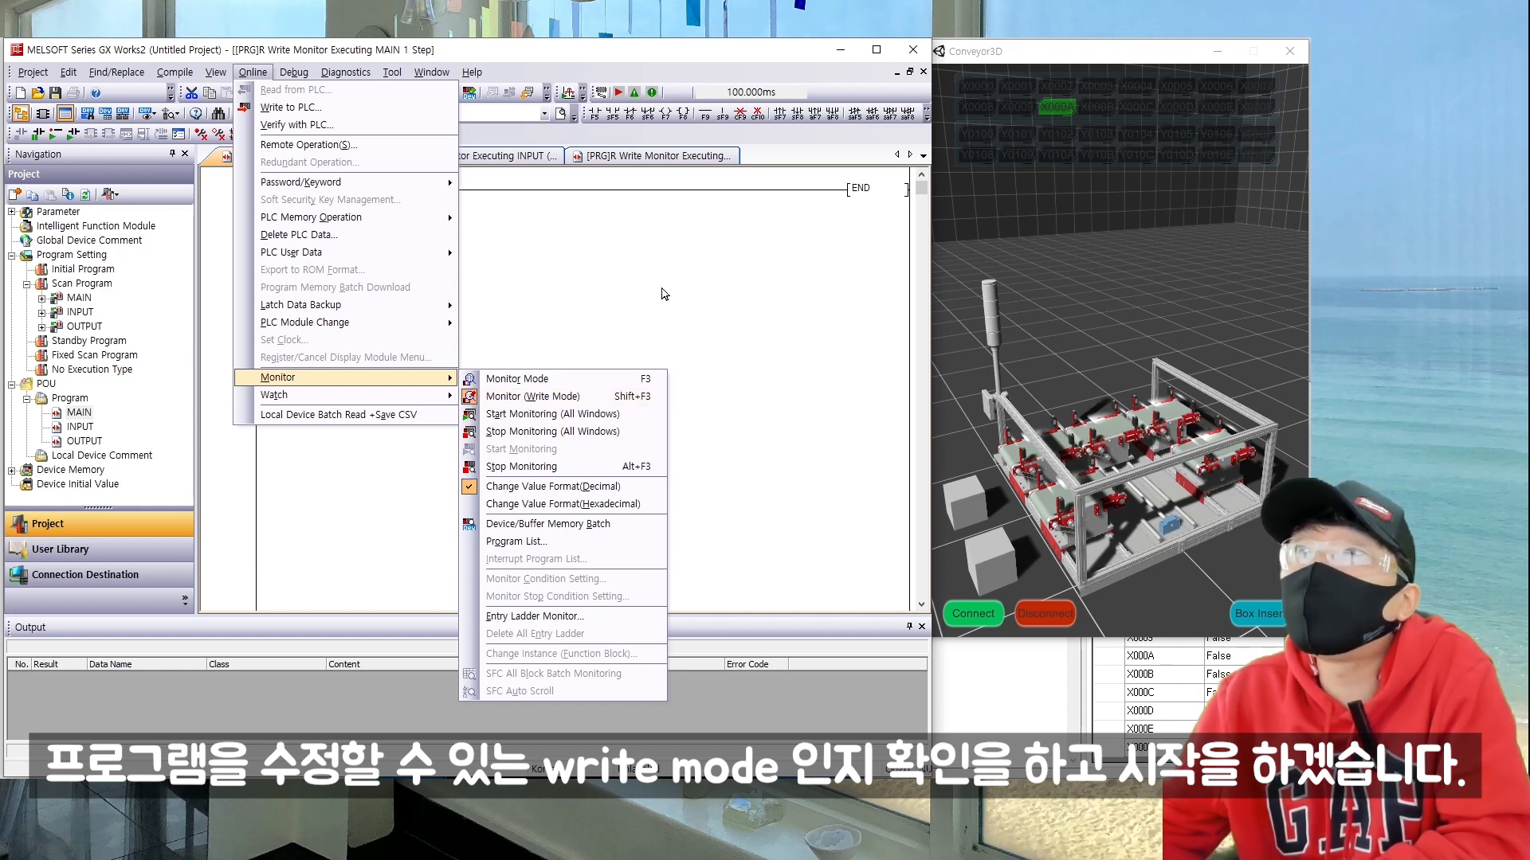
left_click(598, 398)
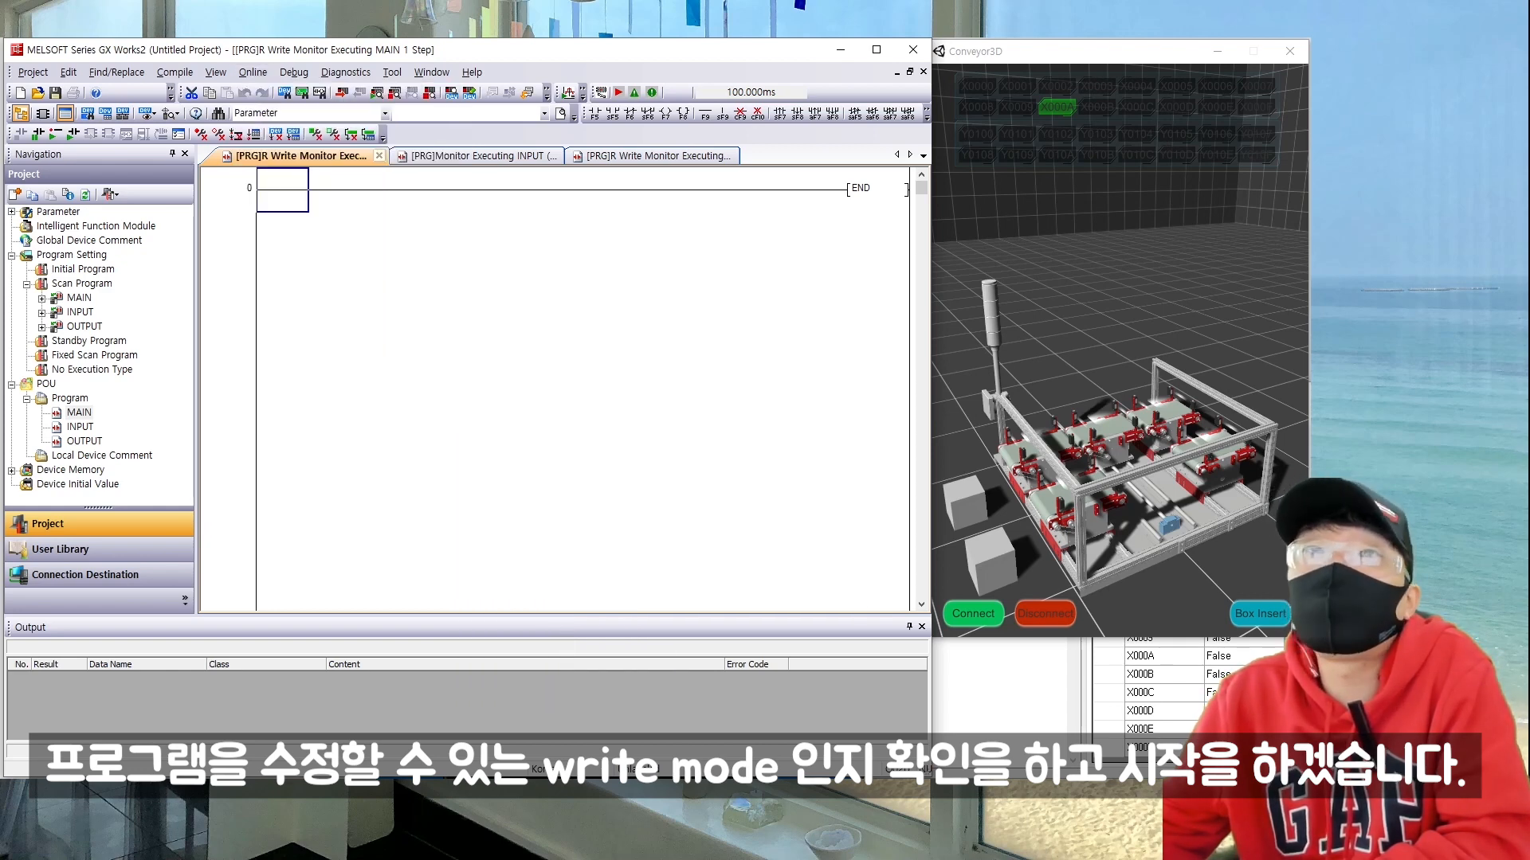
Step: Enter a MAIN rung with normally open contact M200, the comparison = K0 D200 and output coil M161
double_click(287, 199)
type("M20")
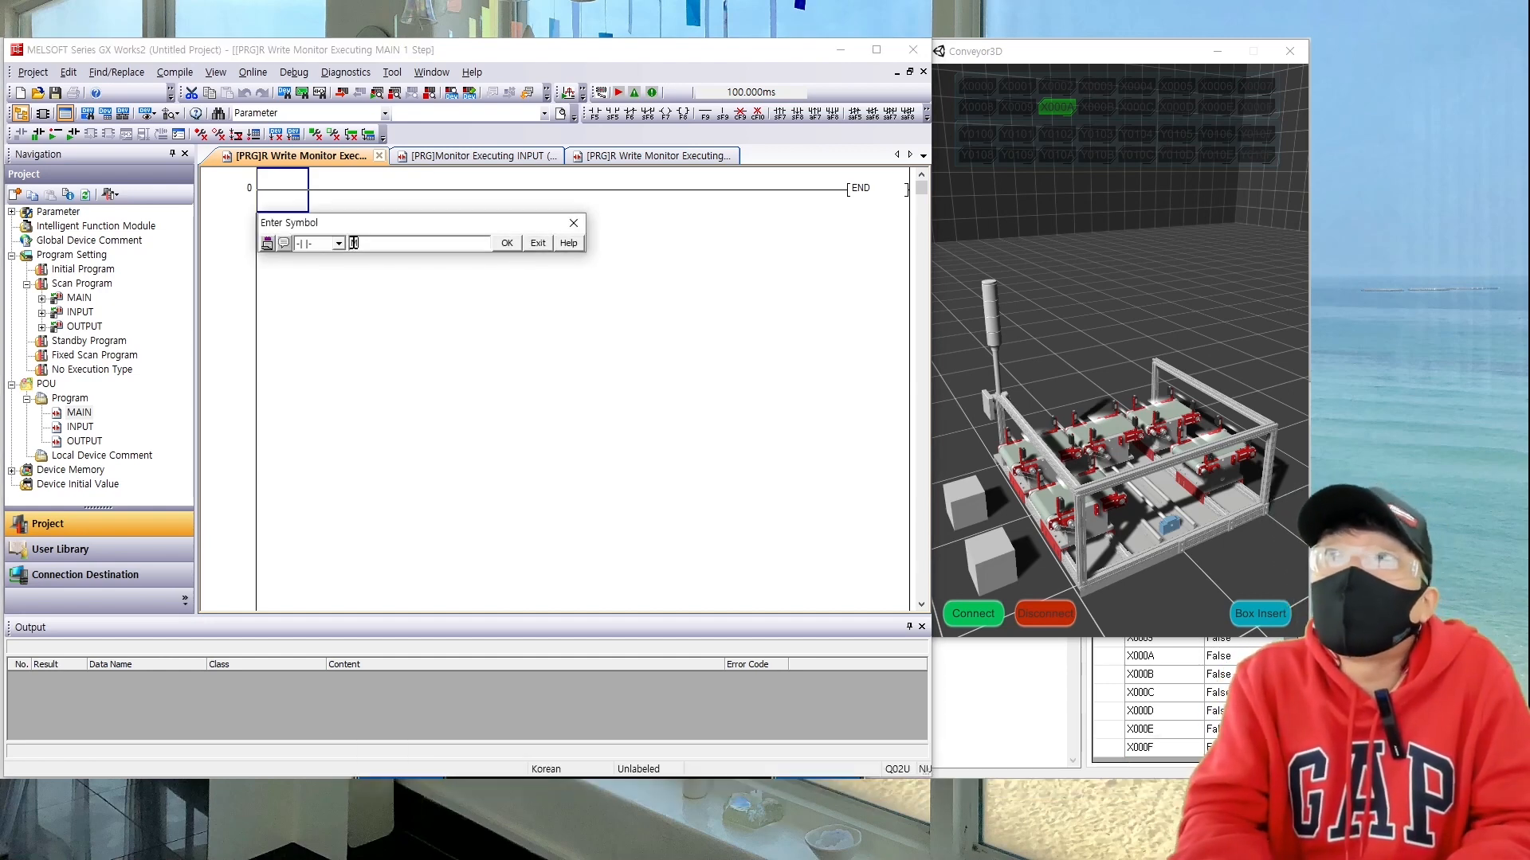
type("0")
key("Return")
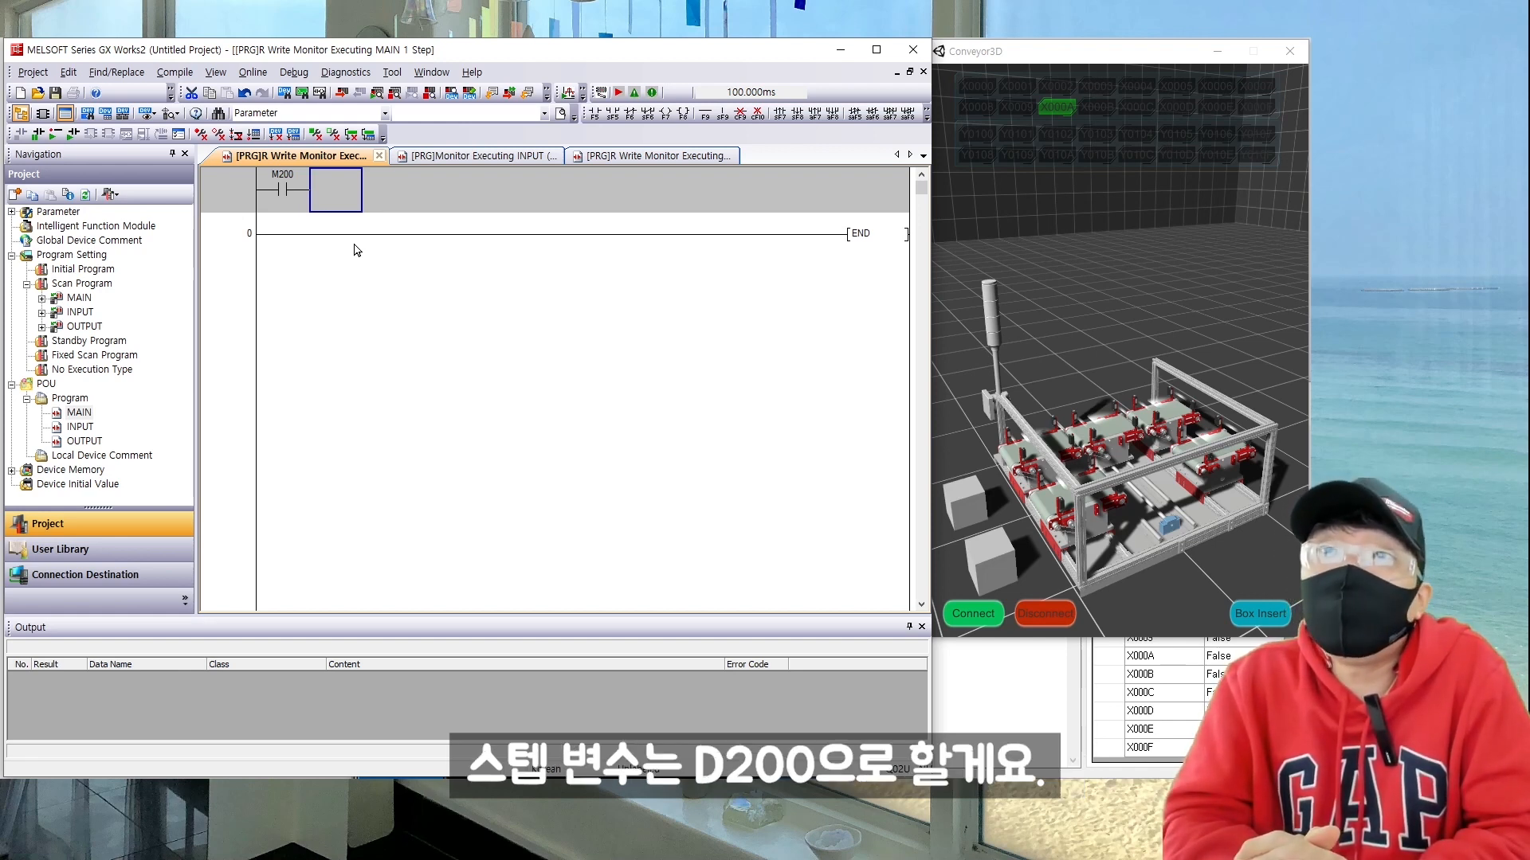
type("= ")
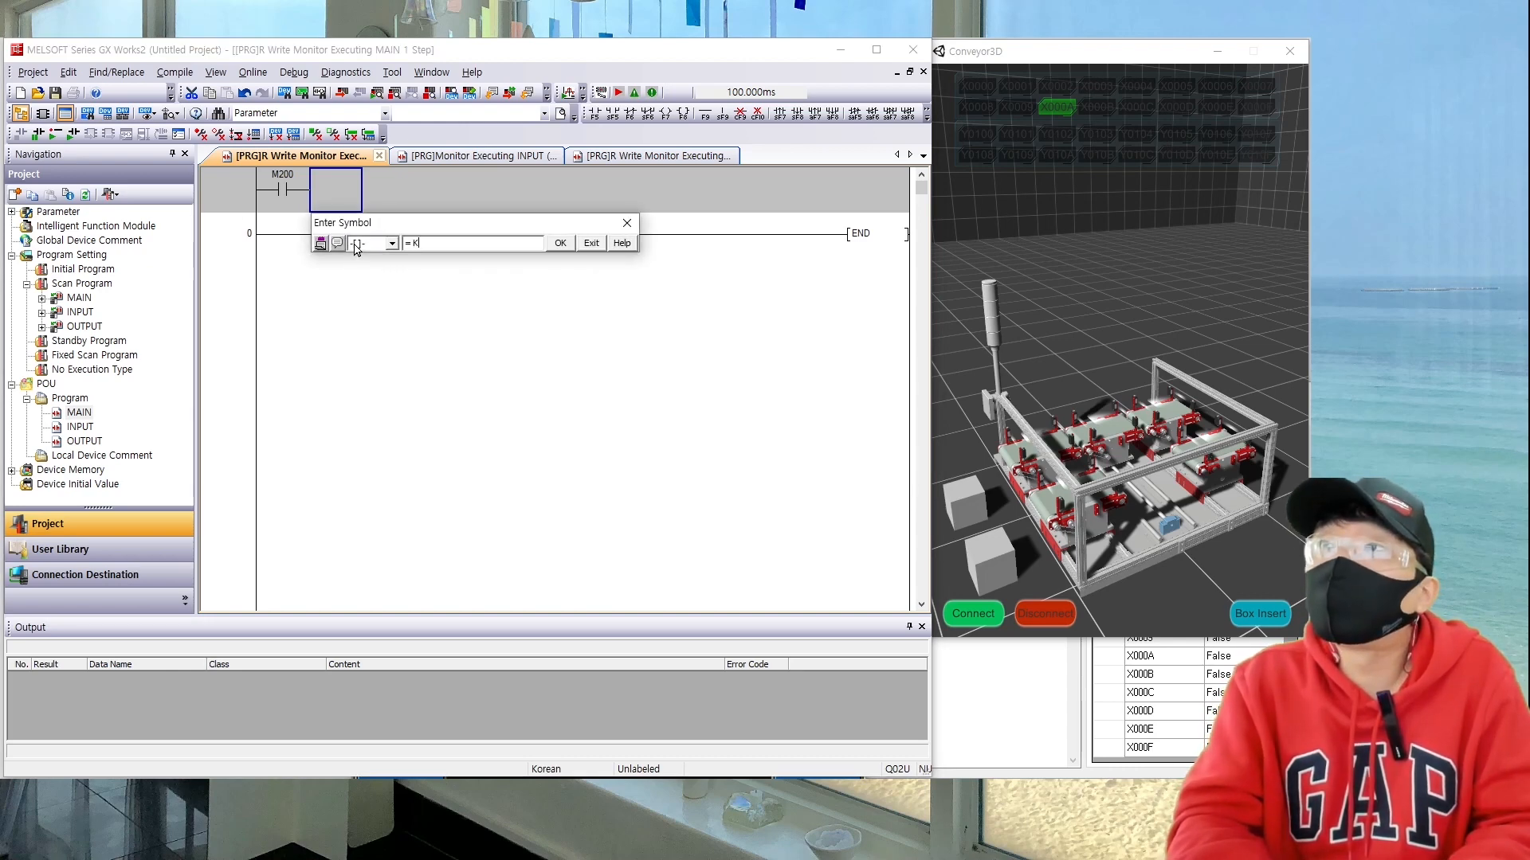
type("K0 D200")
key("Return")
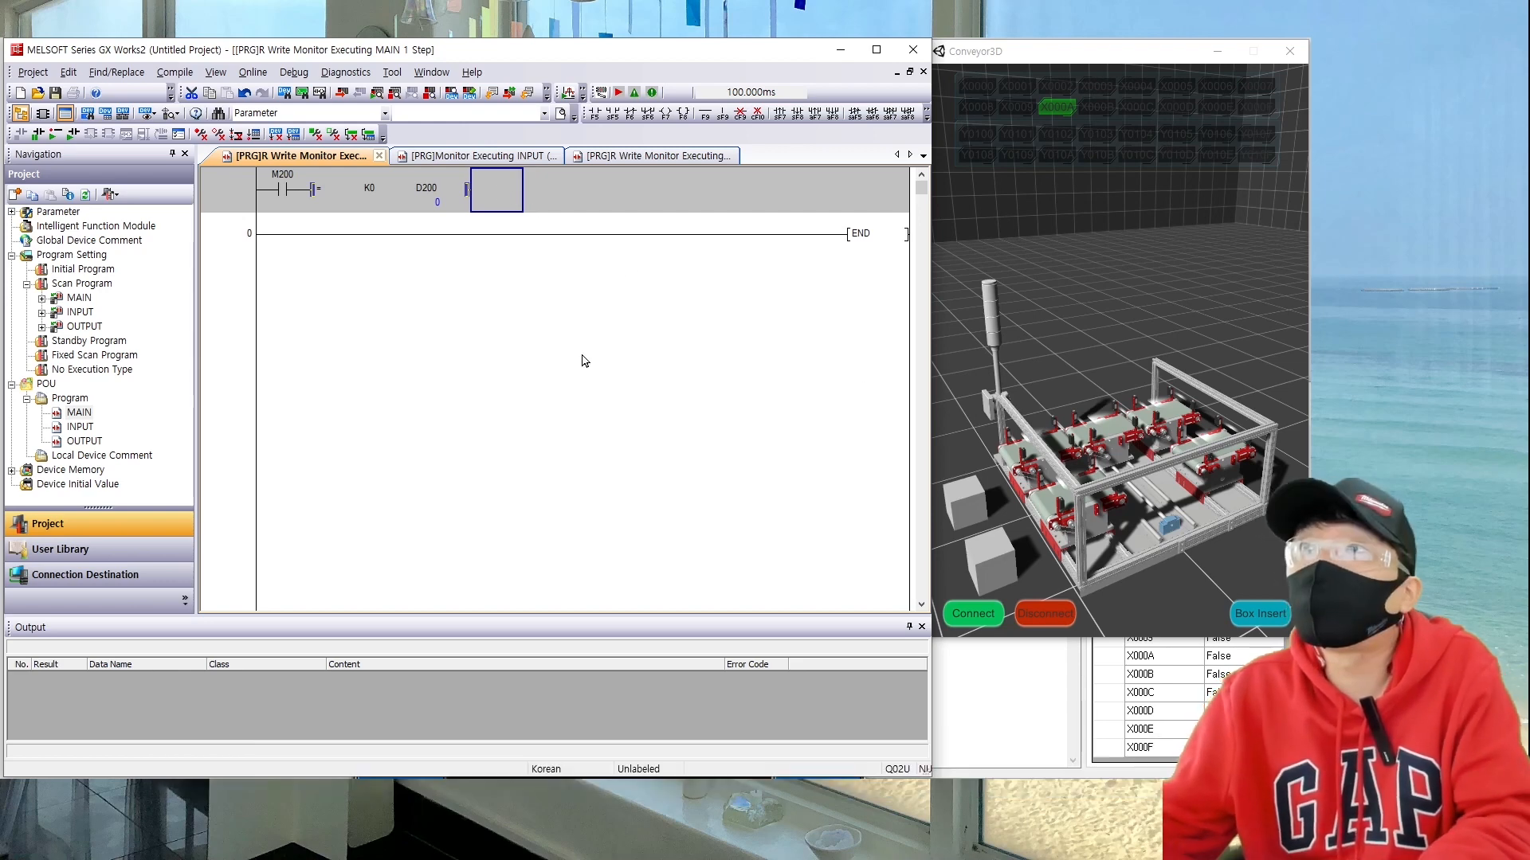
key("F7")
type("M161")
key("Return")
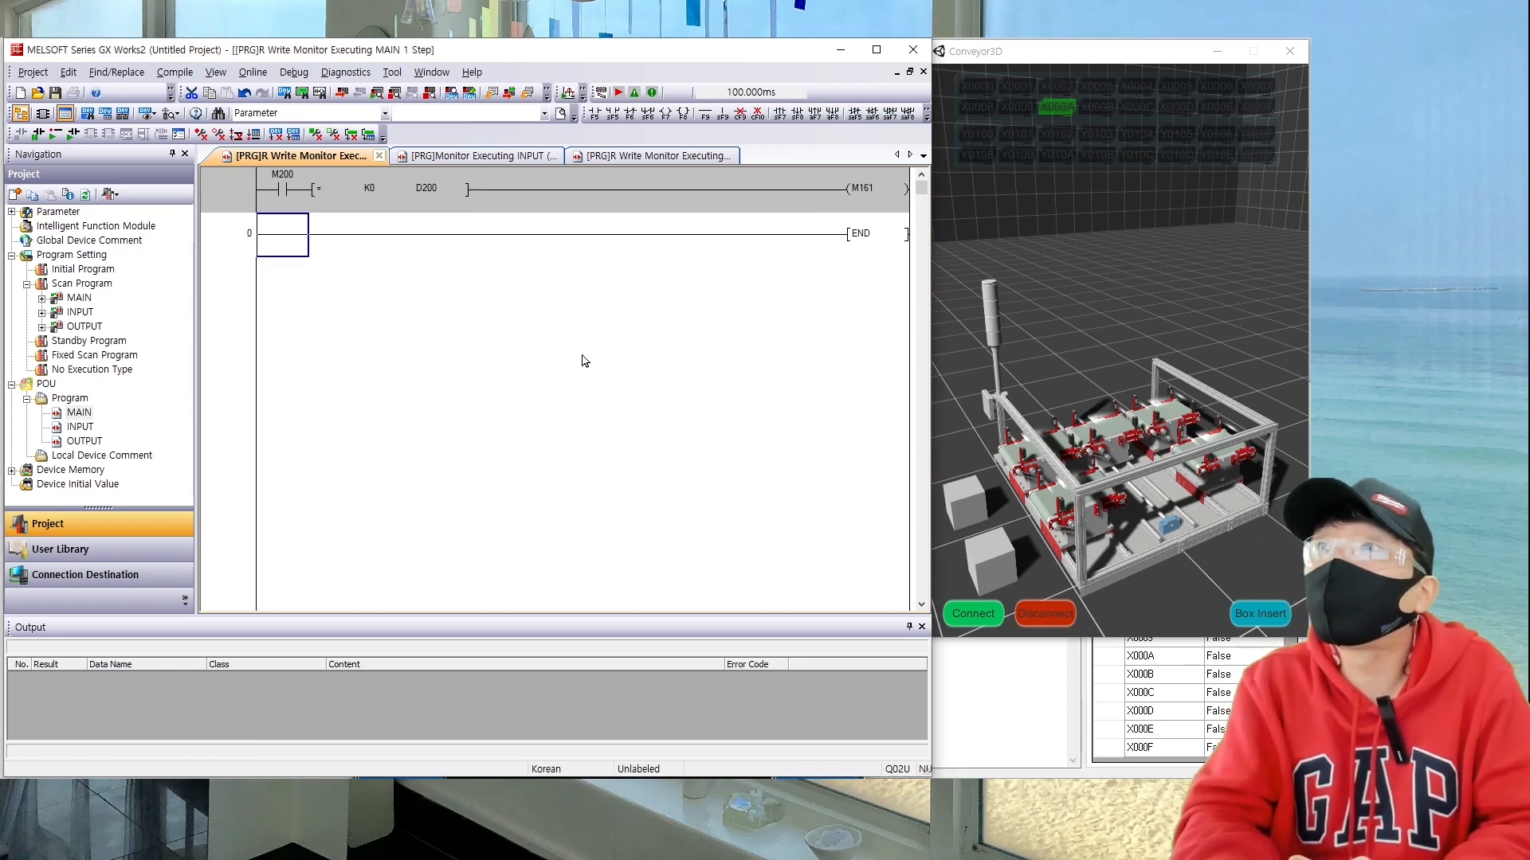
Step: Add a vertical branch line after the = K0 D200 comparison on the M161 rung
key("Right")
key("Right")
key("Right")
key("Up")
key("Right")
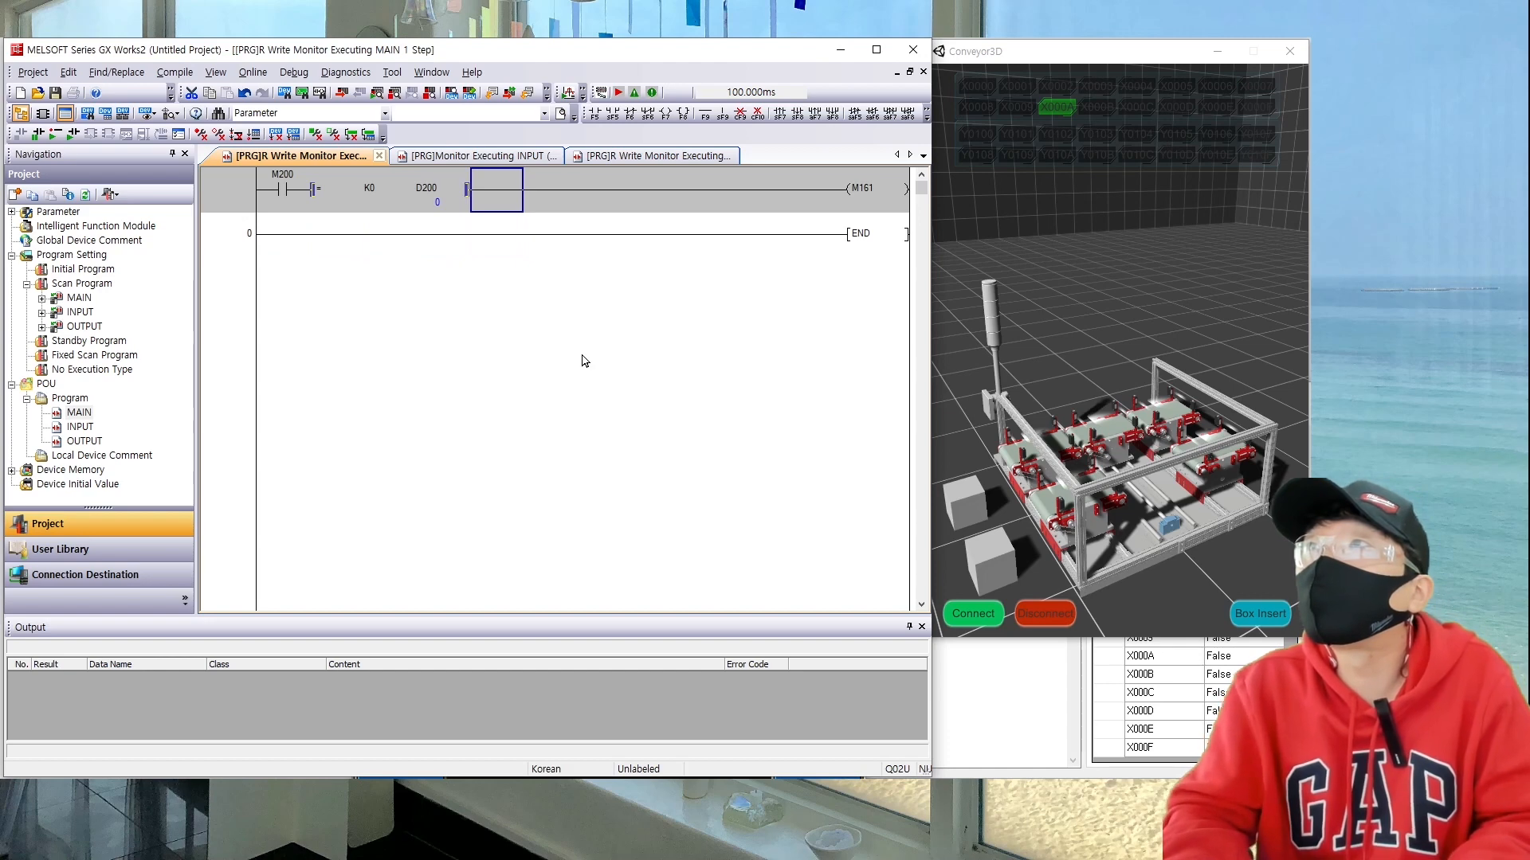
key("shift+F9")
key("Return")
key("Down")
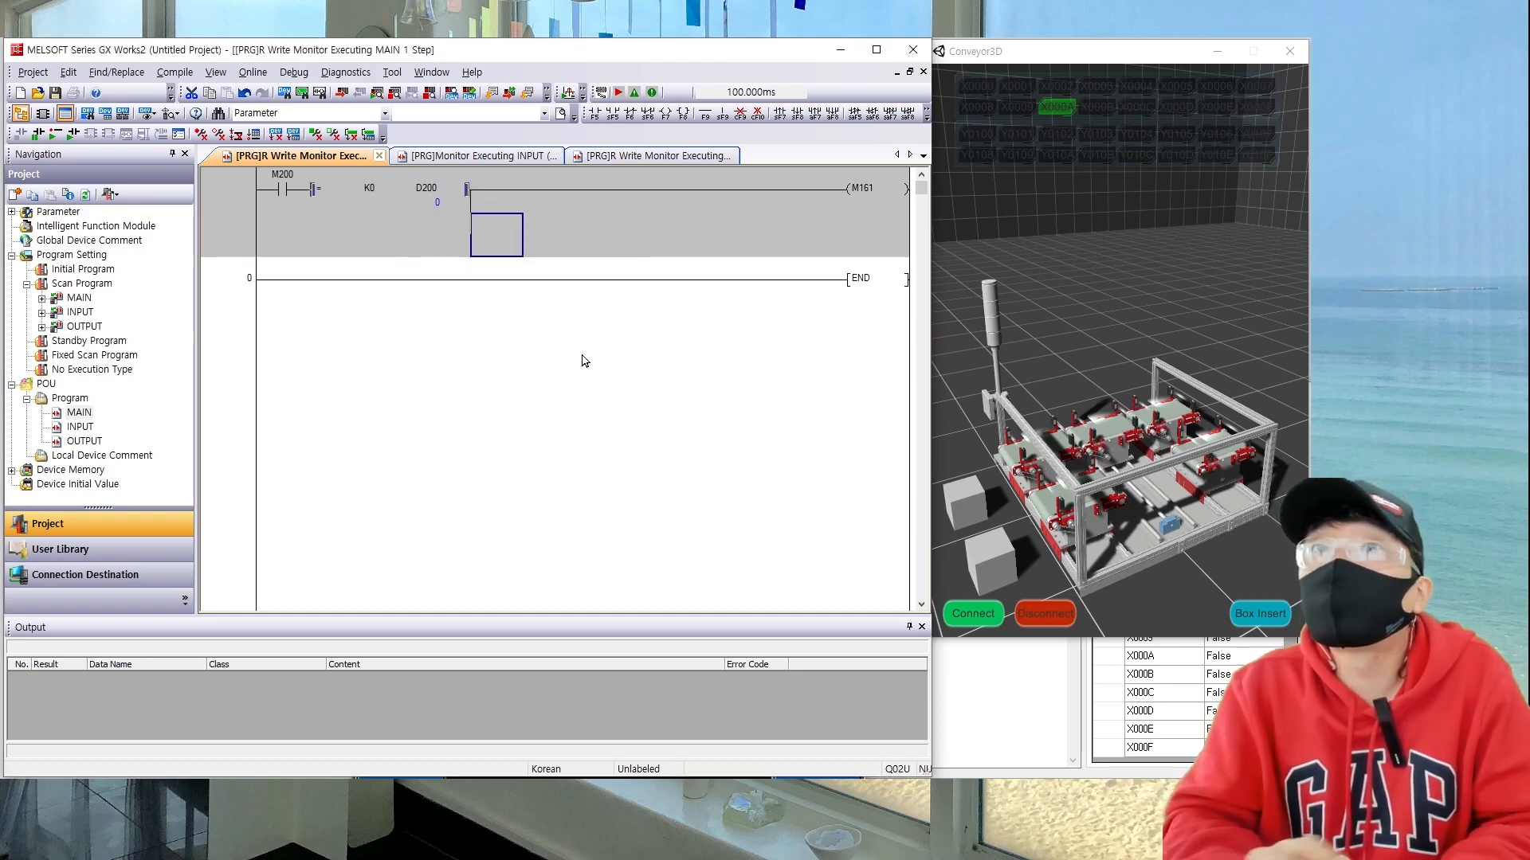
Step: Complete the M161 rung's branch with normally open contact M177 and the instruction MOV K100 D200
key("F5")
type("M177")
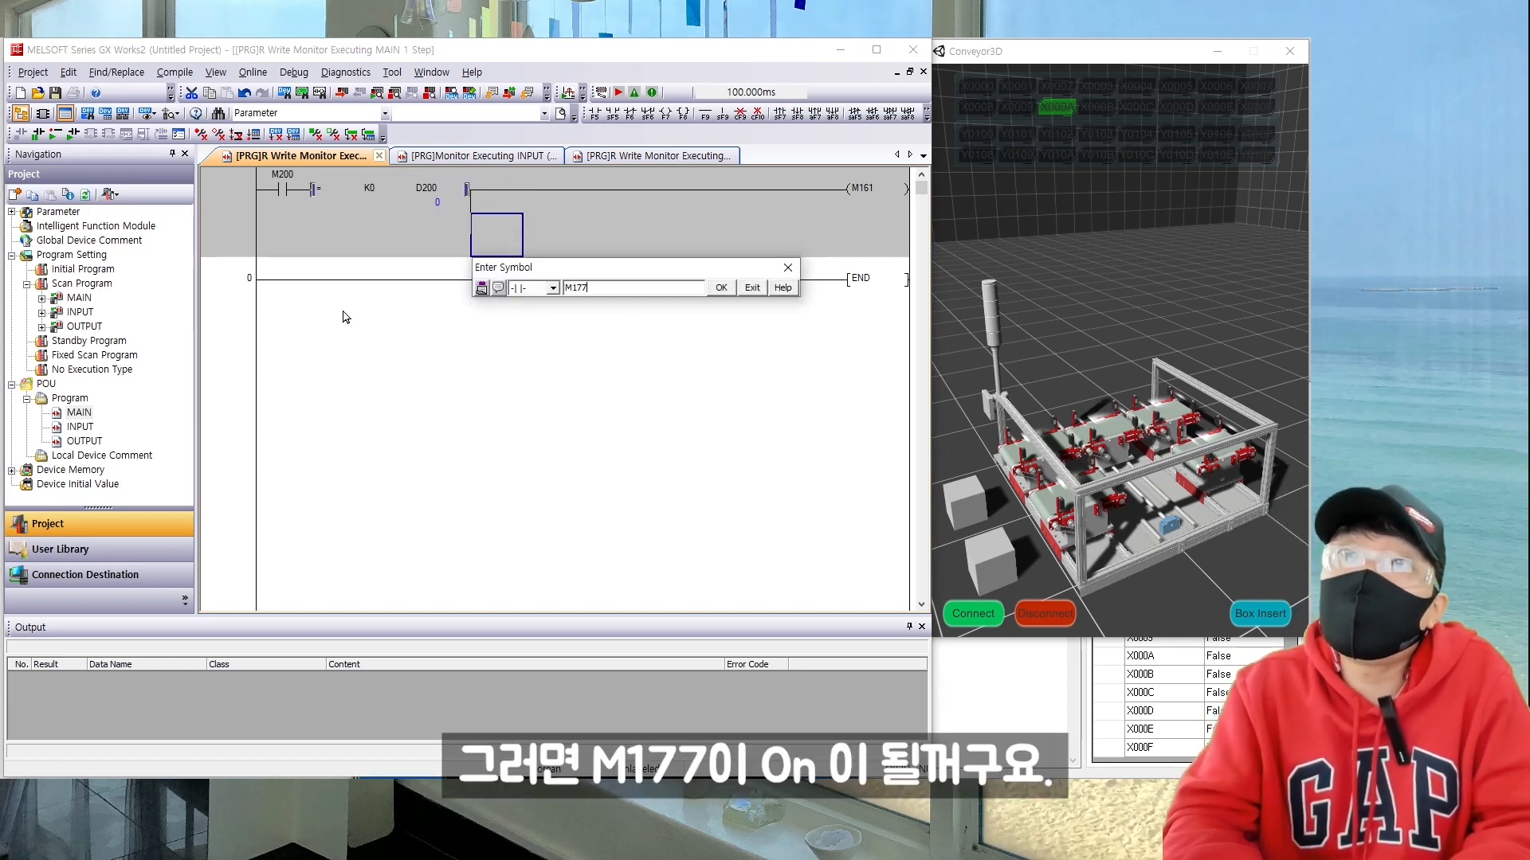
key("Return")
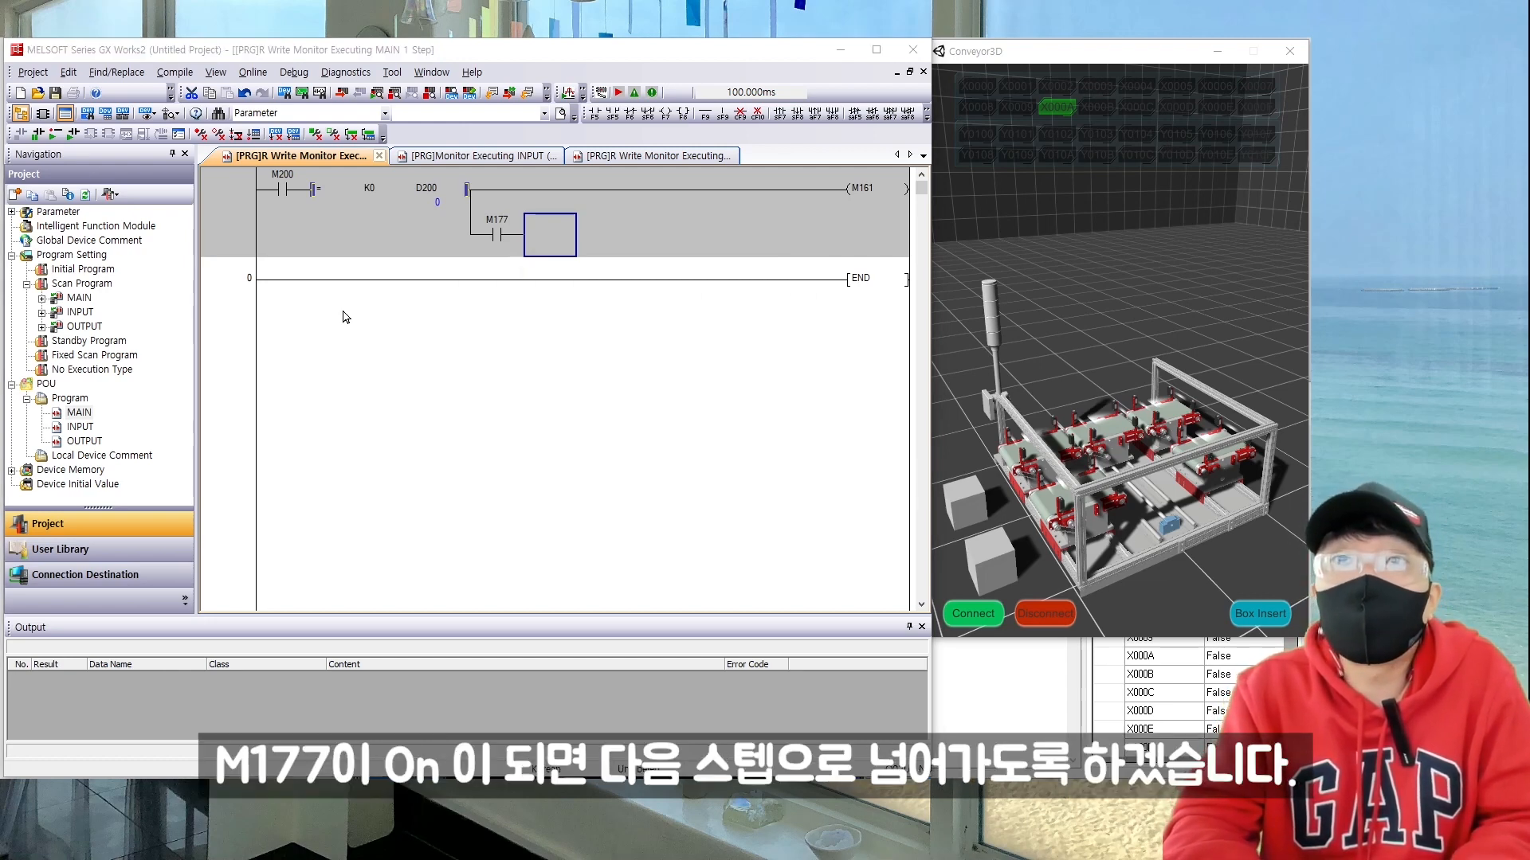
type("MOV K")
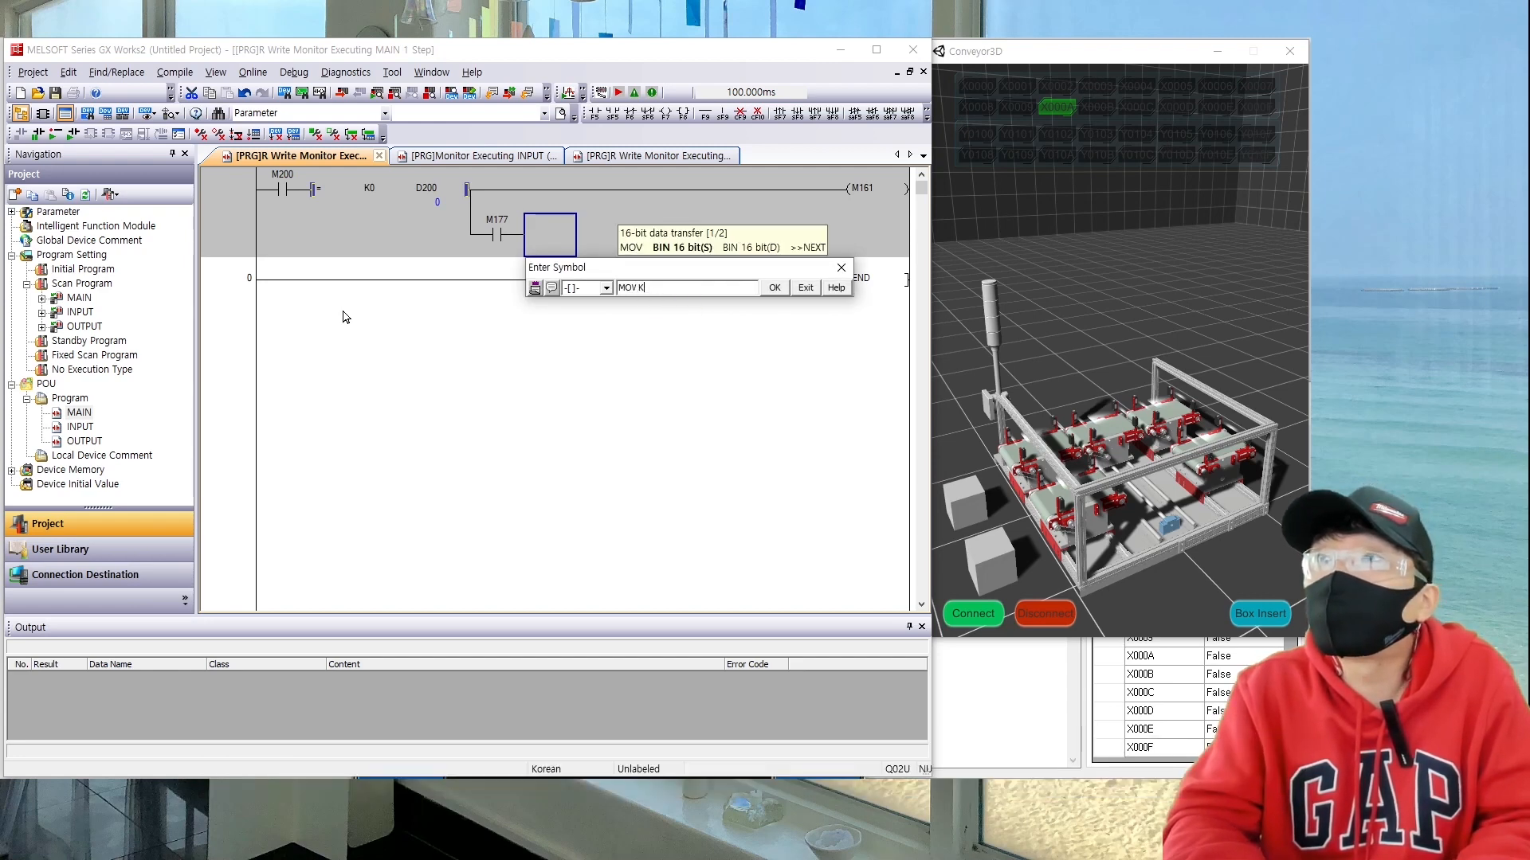
type("100 D200")
key("Return")
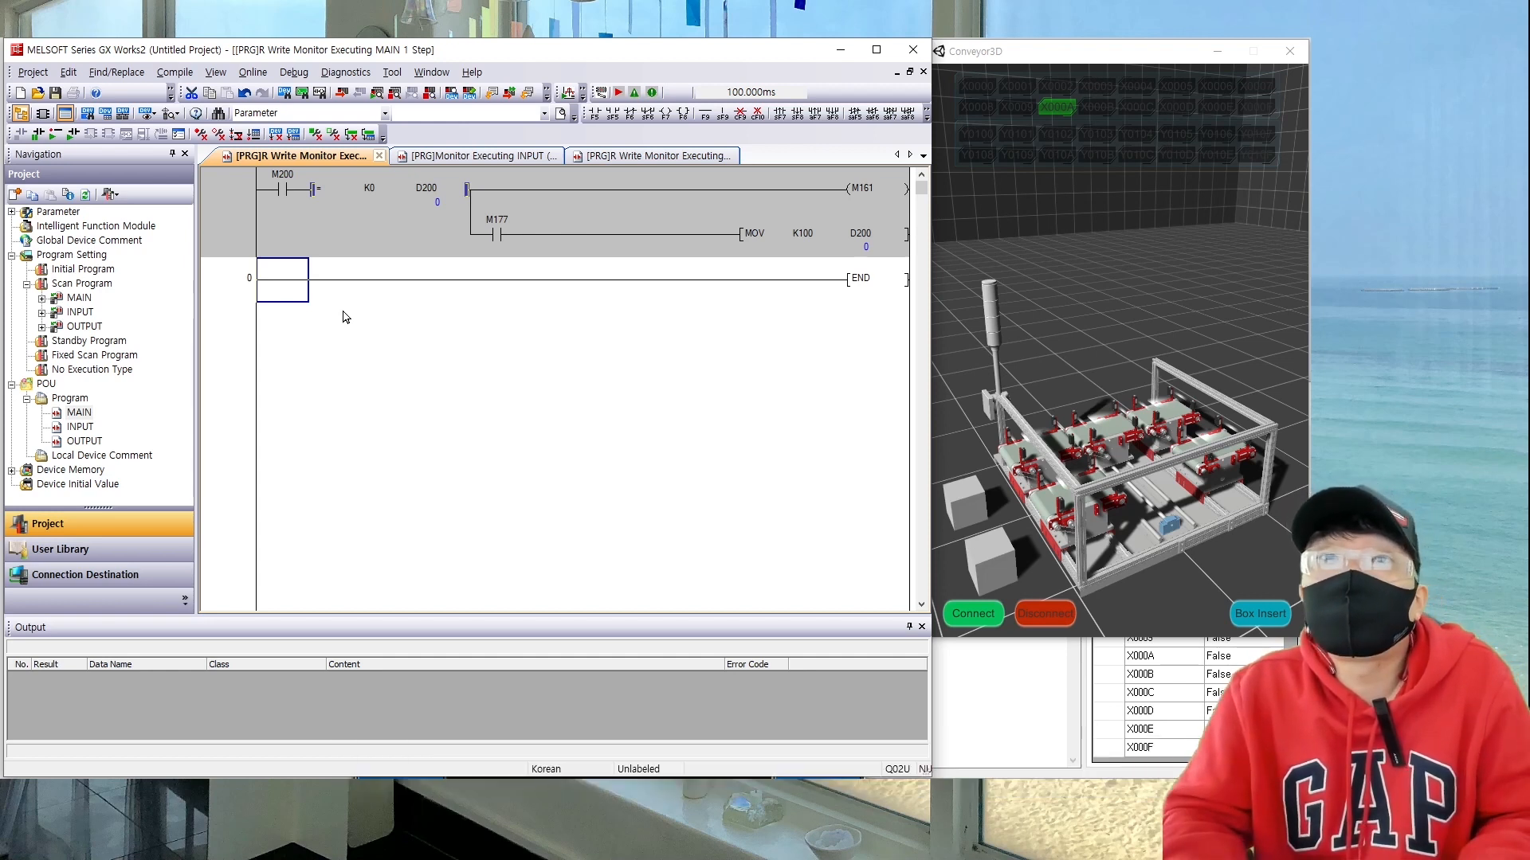
Step: Enter a second MAIN rung with normally open contact M200, the comparison = K100 D200 and output coil M102
key("Up")
key("Down")
key("ctrl+v")
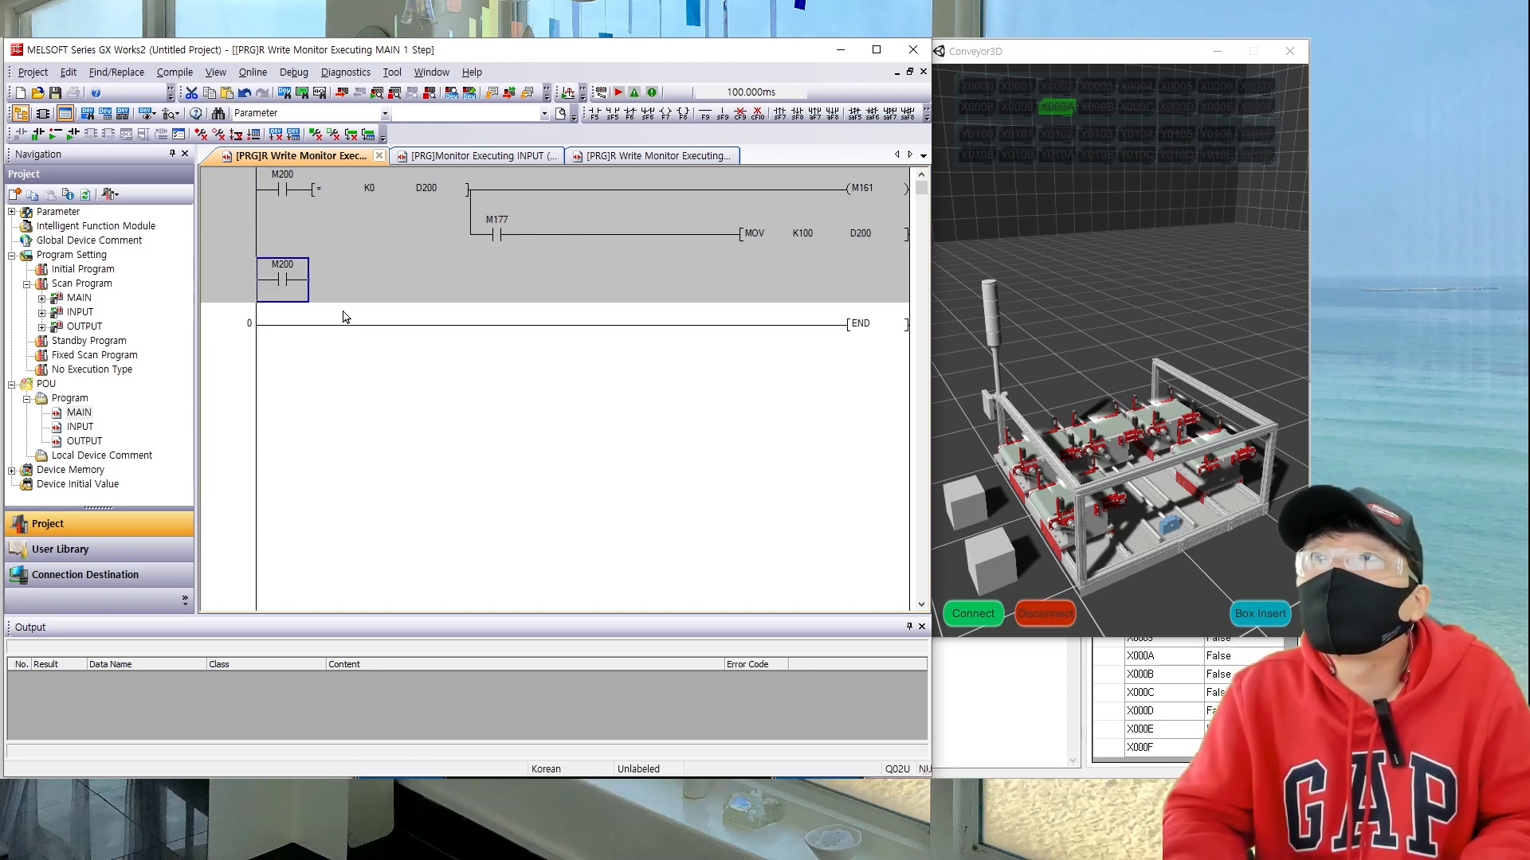
key("F7")
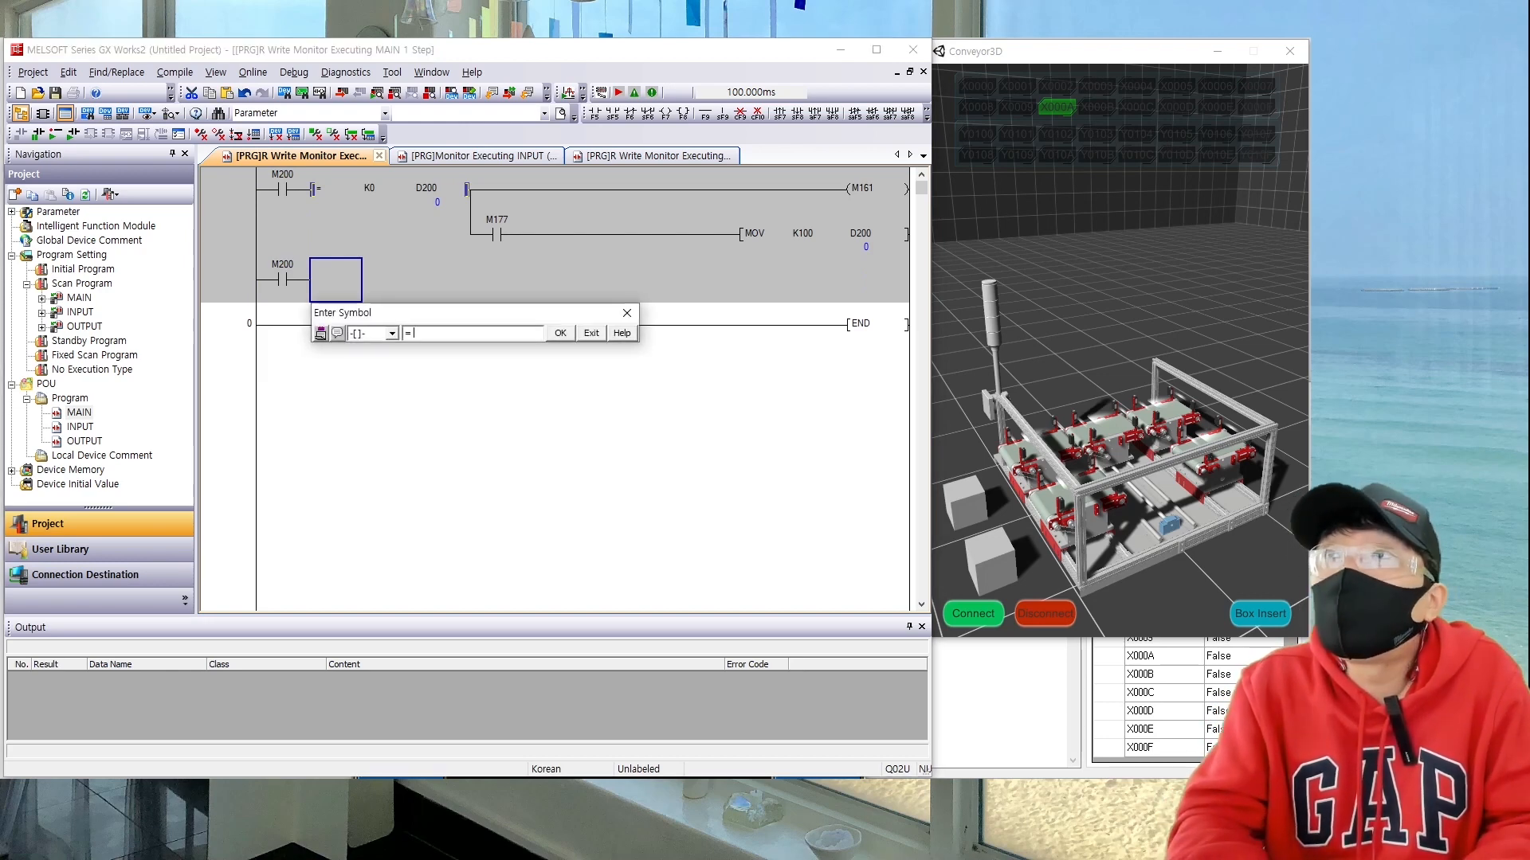
type("= K100 D200")
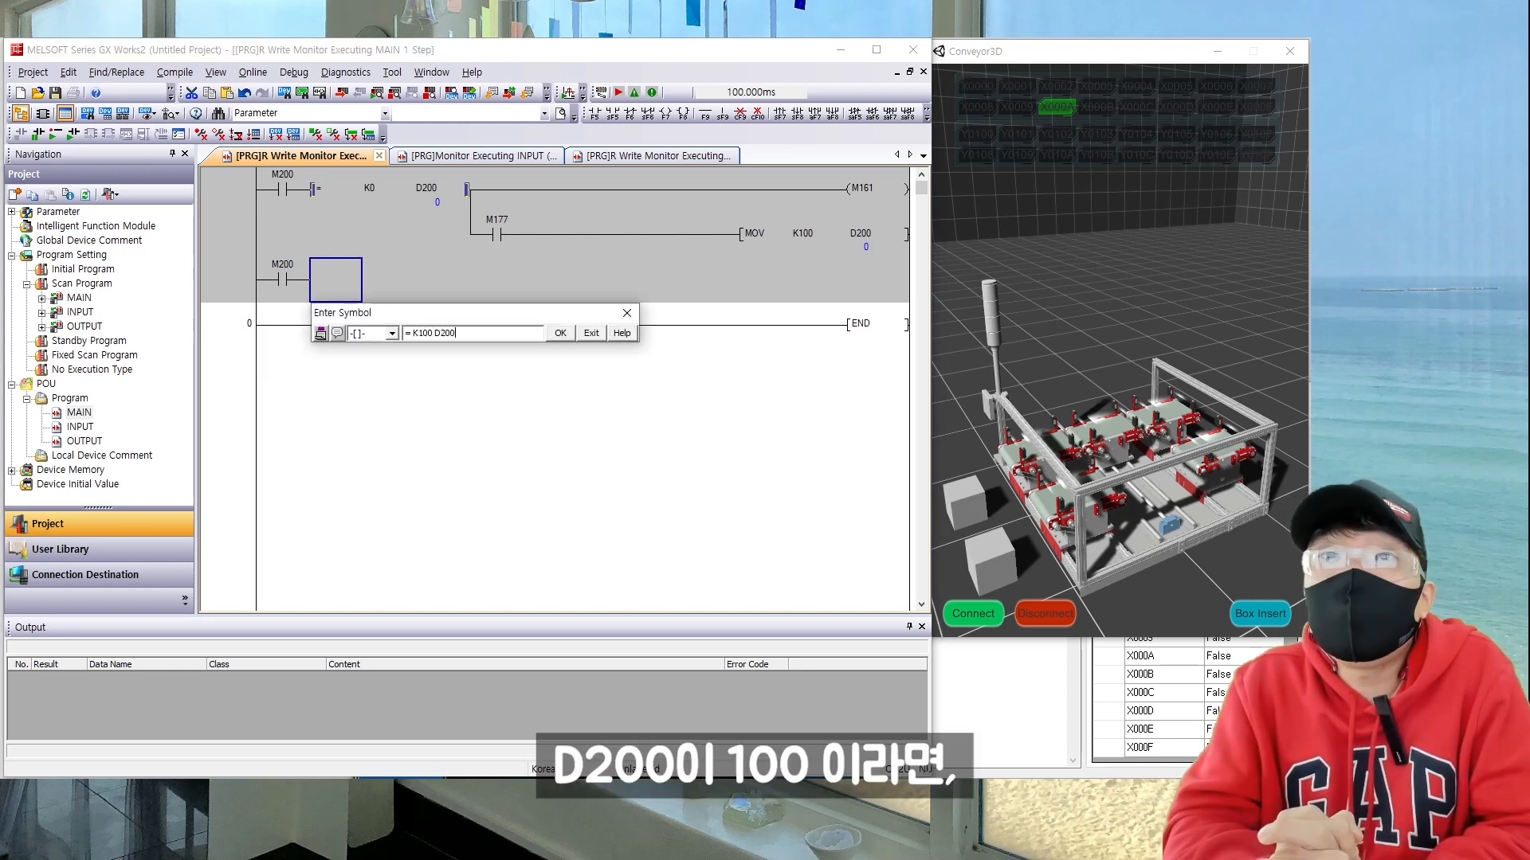
key("Return")
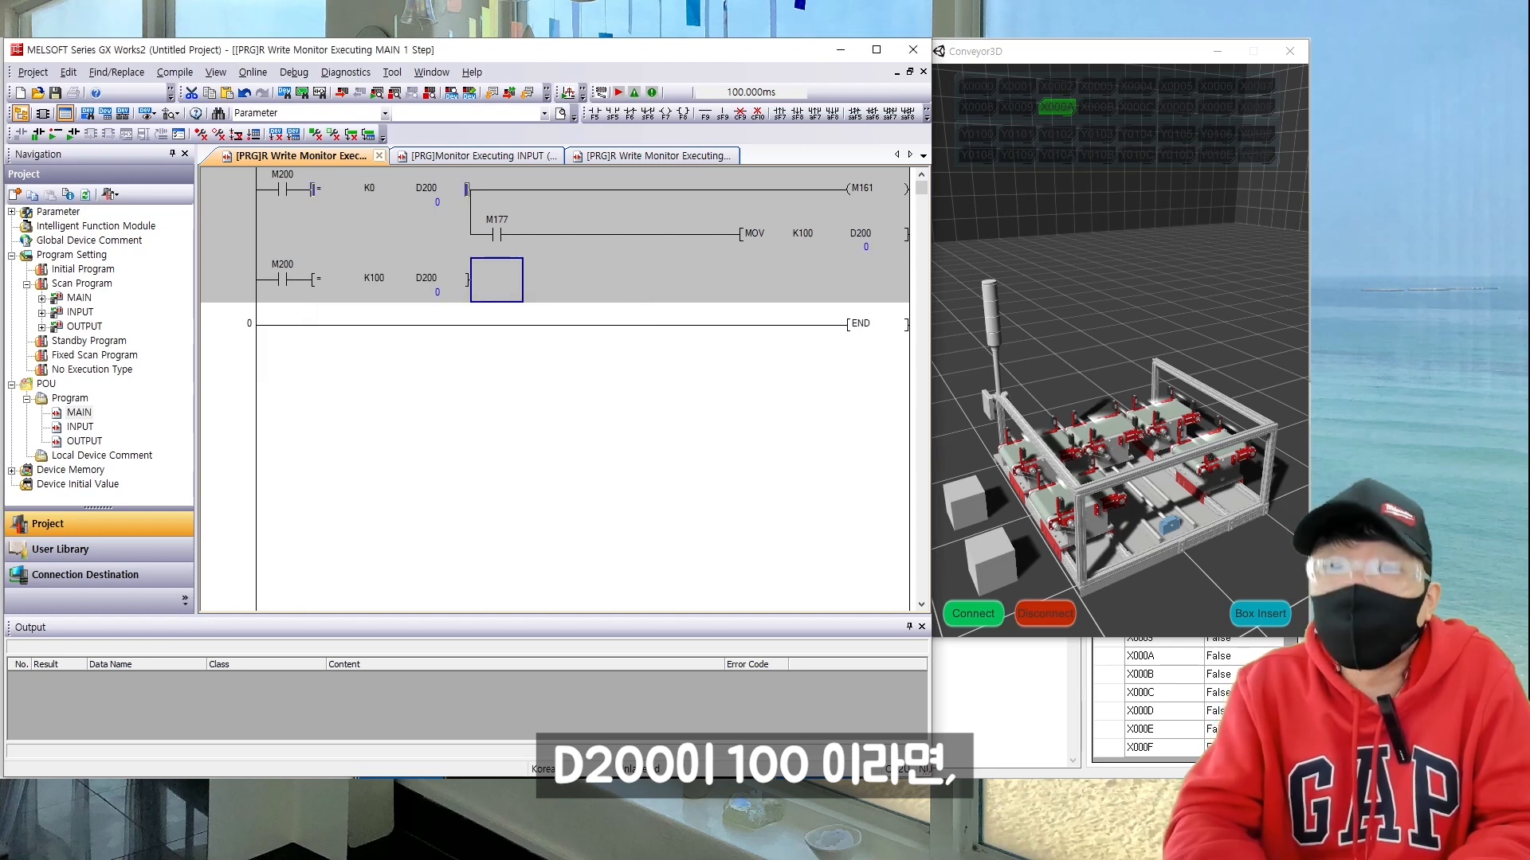
key("F7")
type("M")
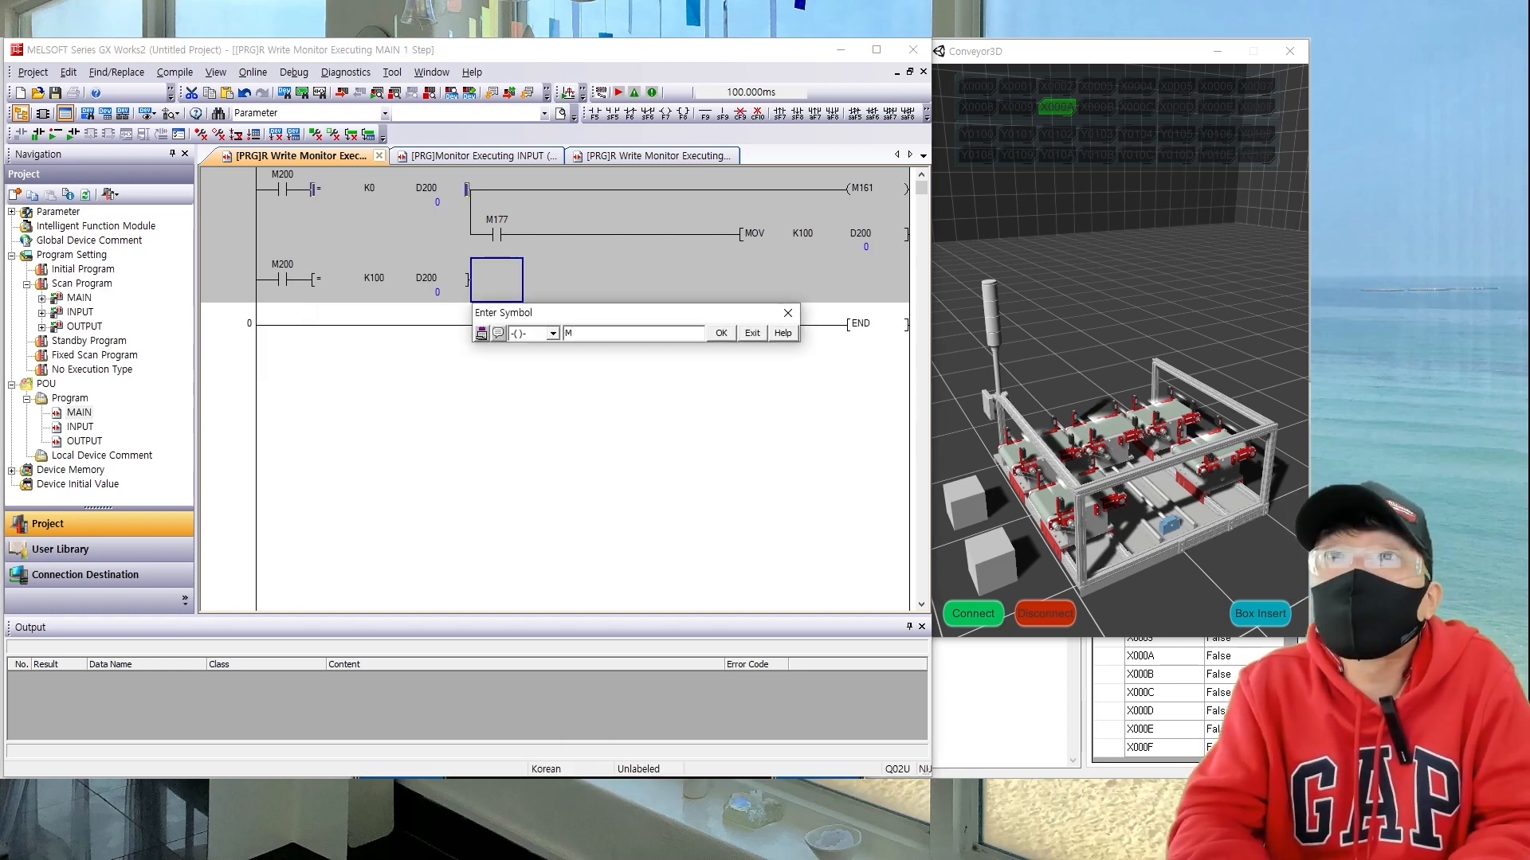
type("102")
key("Return")
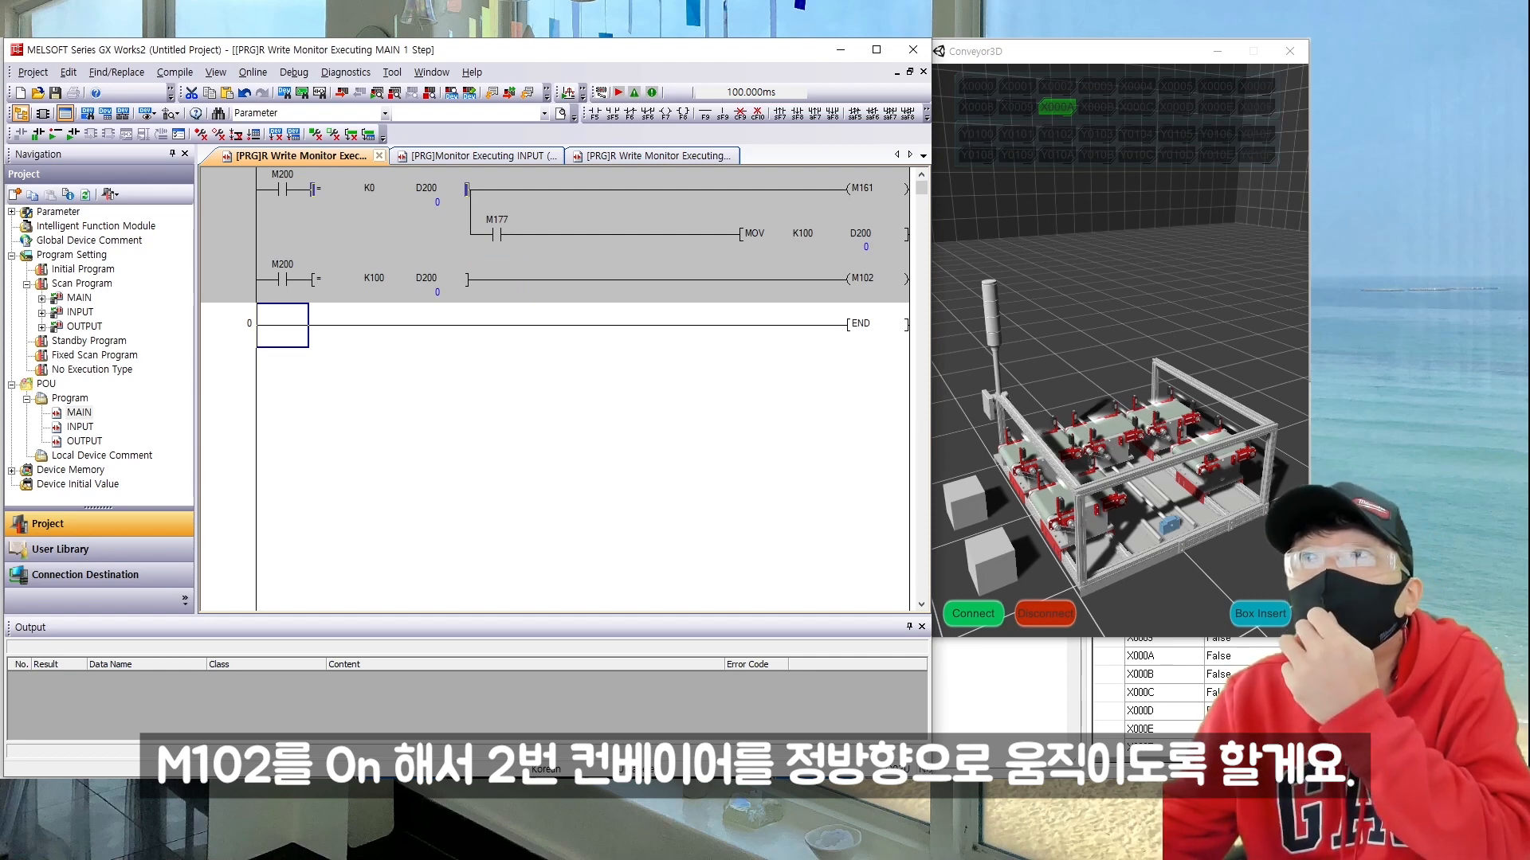
Step: Add a branch after the = K100 D200 comparison with normally open contact M8 and the instruction MOV K200 D200
left_click(494, 281)
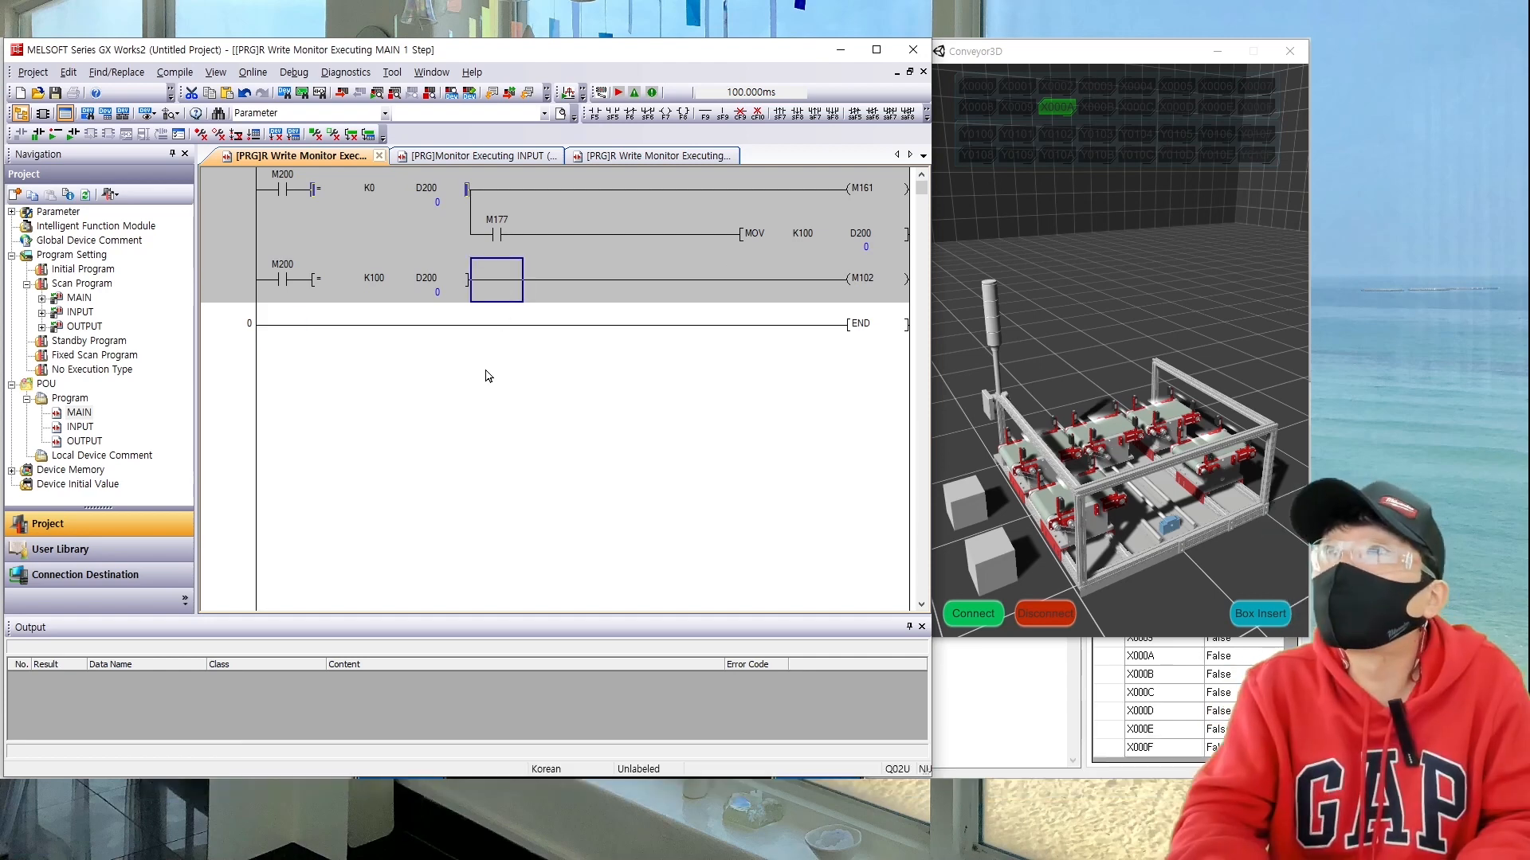
key("shift+F9")
key("Return")
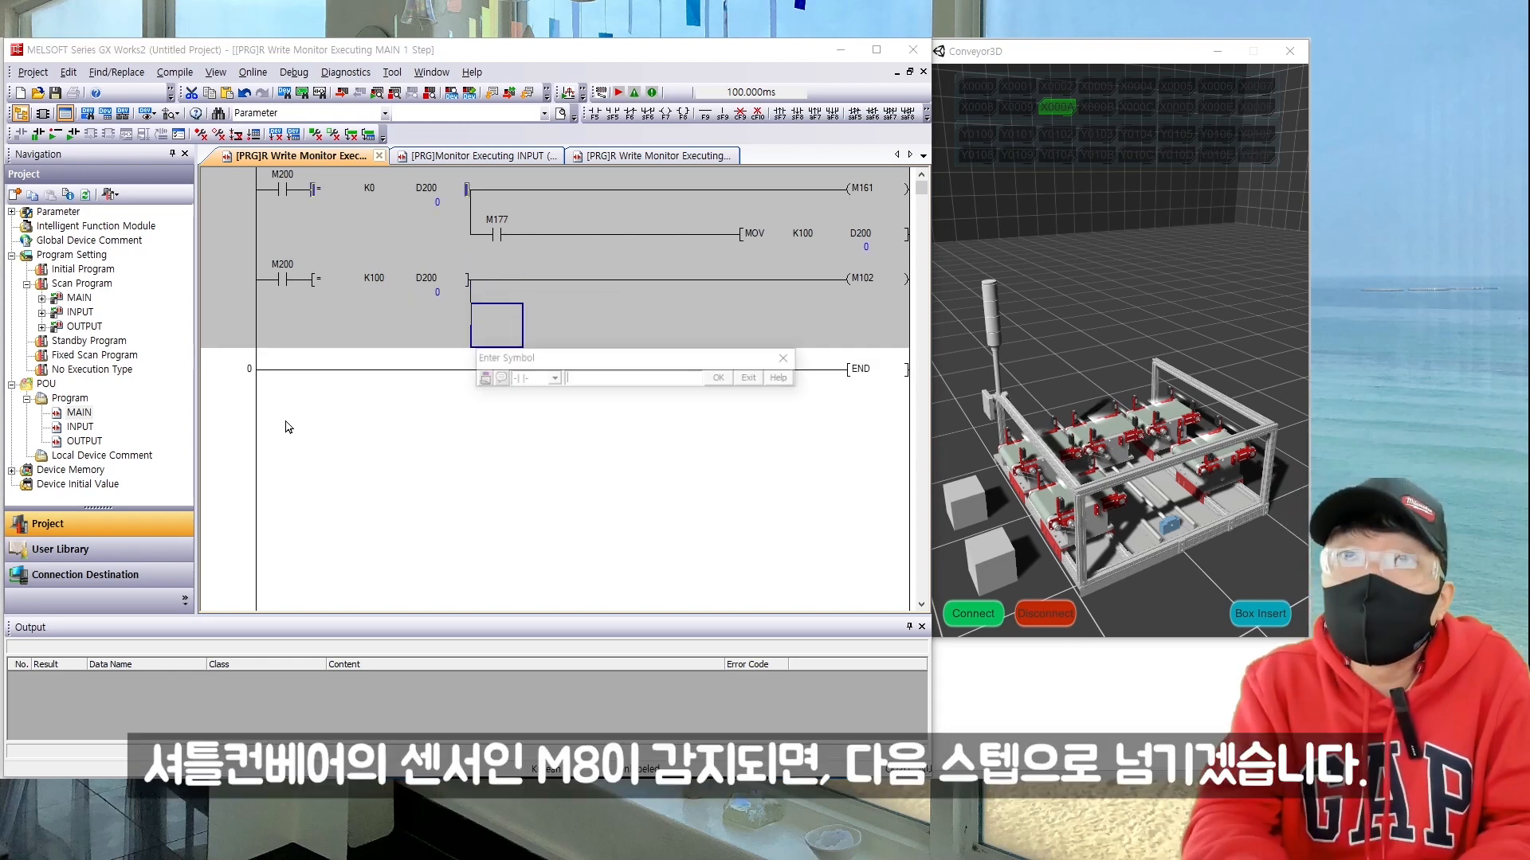
key("F5")
type("M8")
key("Return")
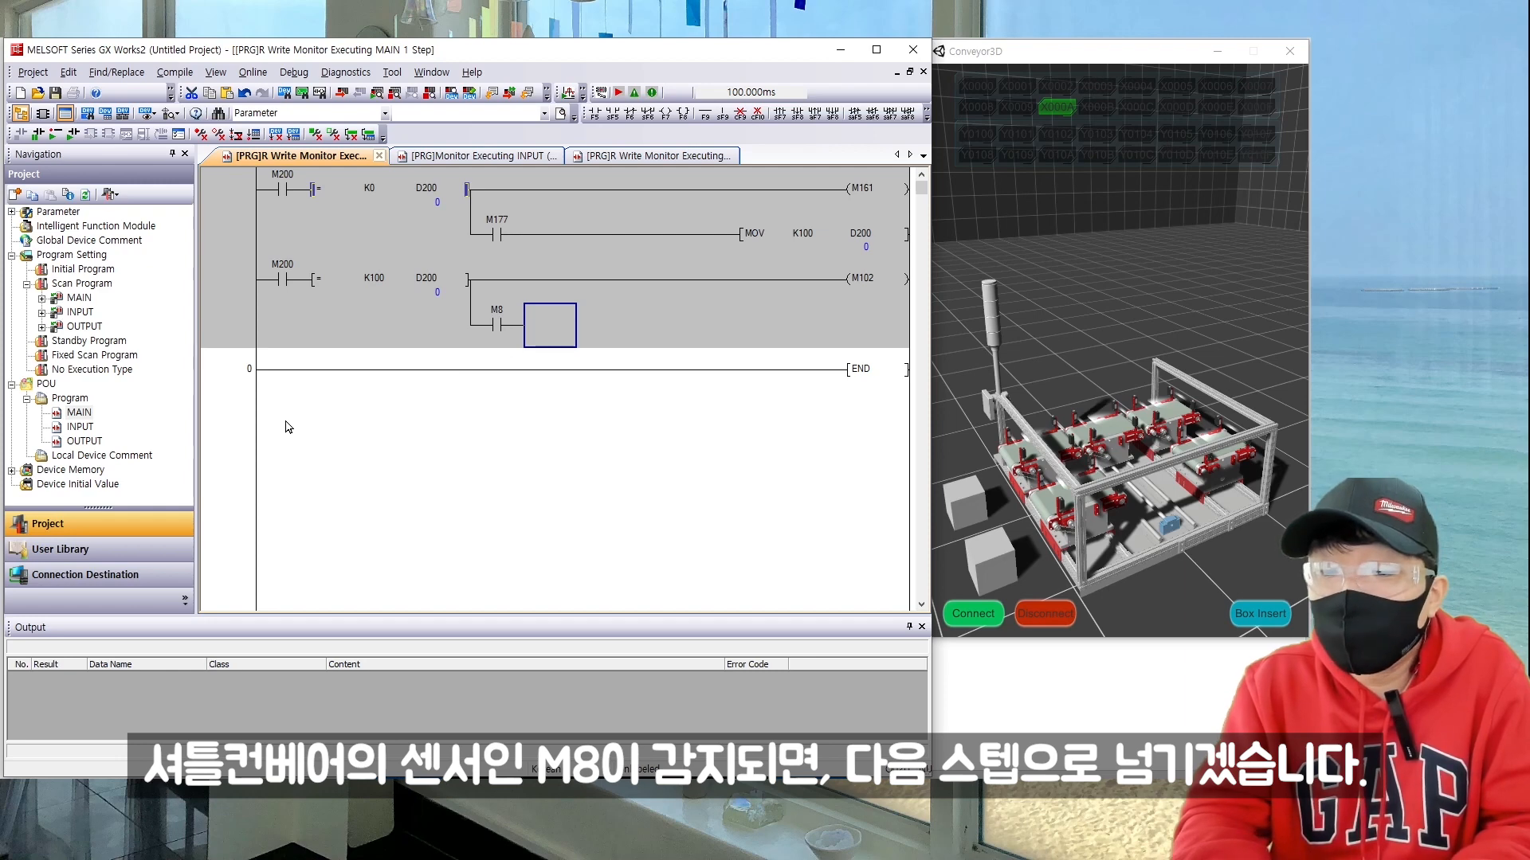
type("MOV K")
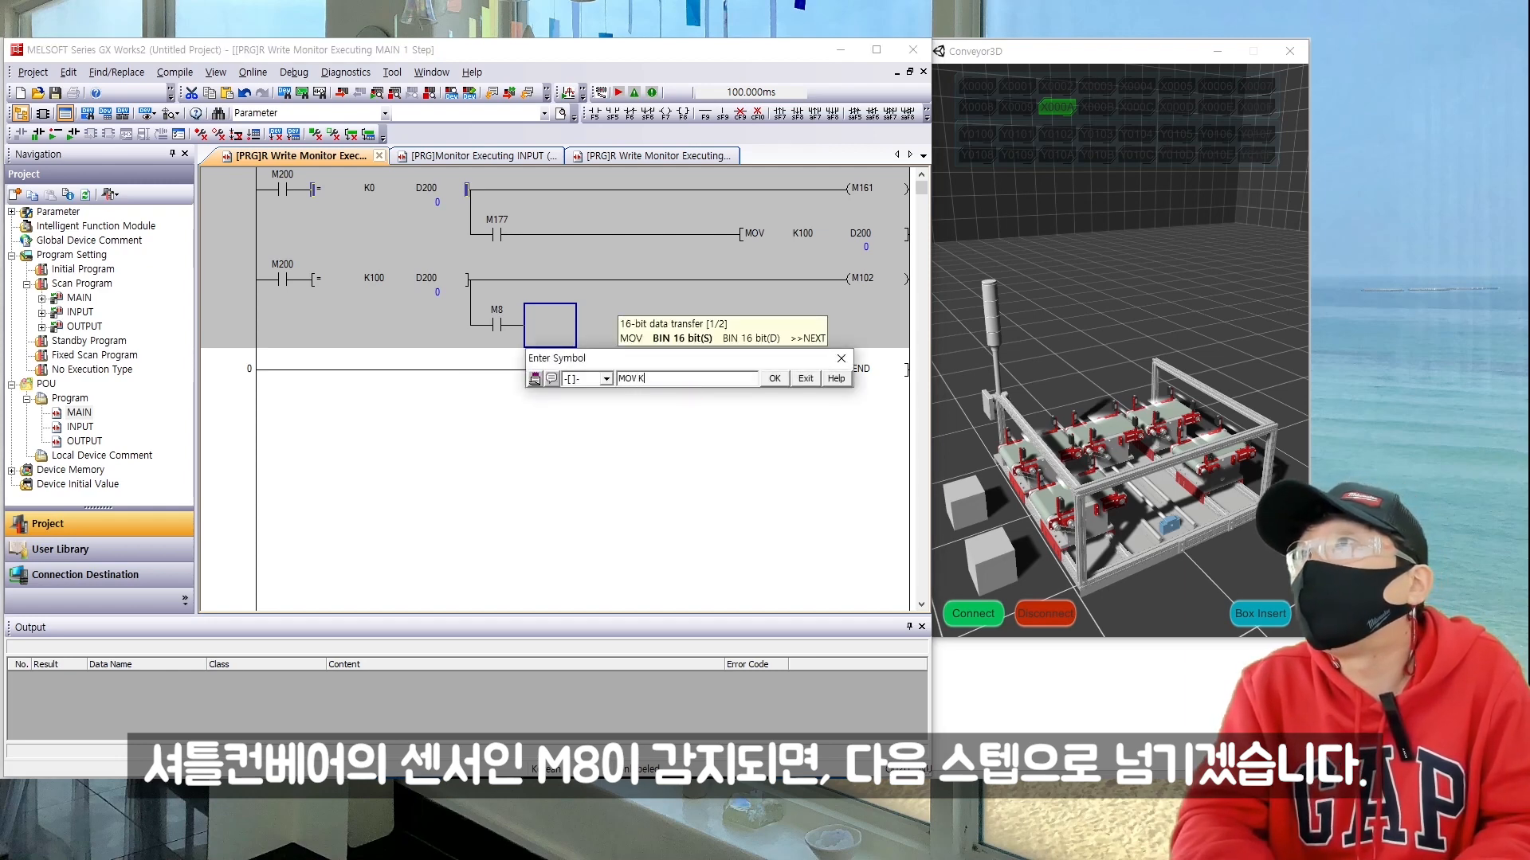
type("200 D200")
key("Return")
Step: Enter a third MAIN rung with normally open contact M200, the comparison = K200 D200 and output coil M108
type("M")
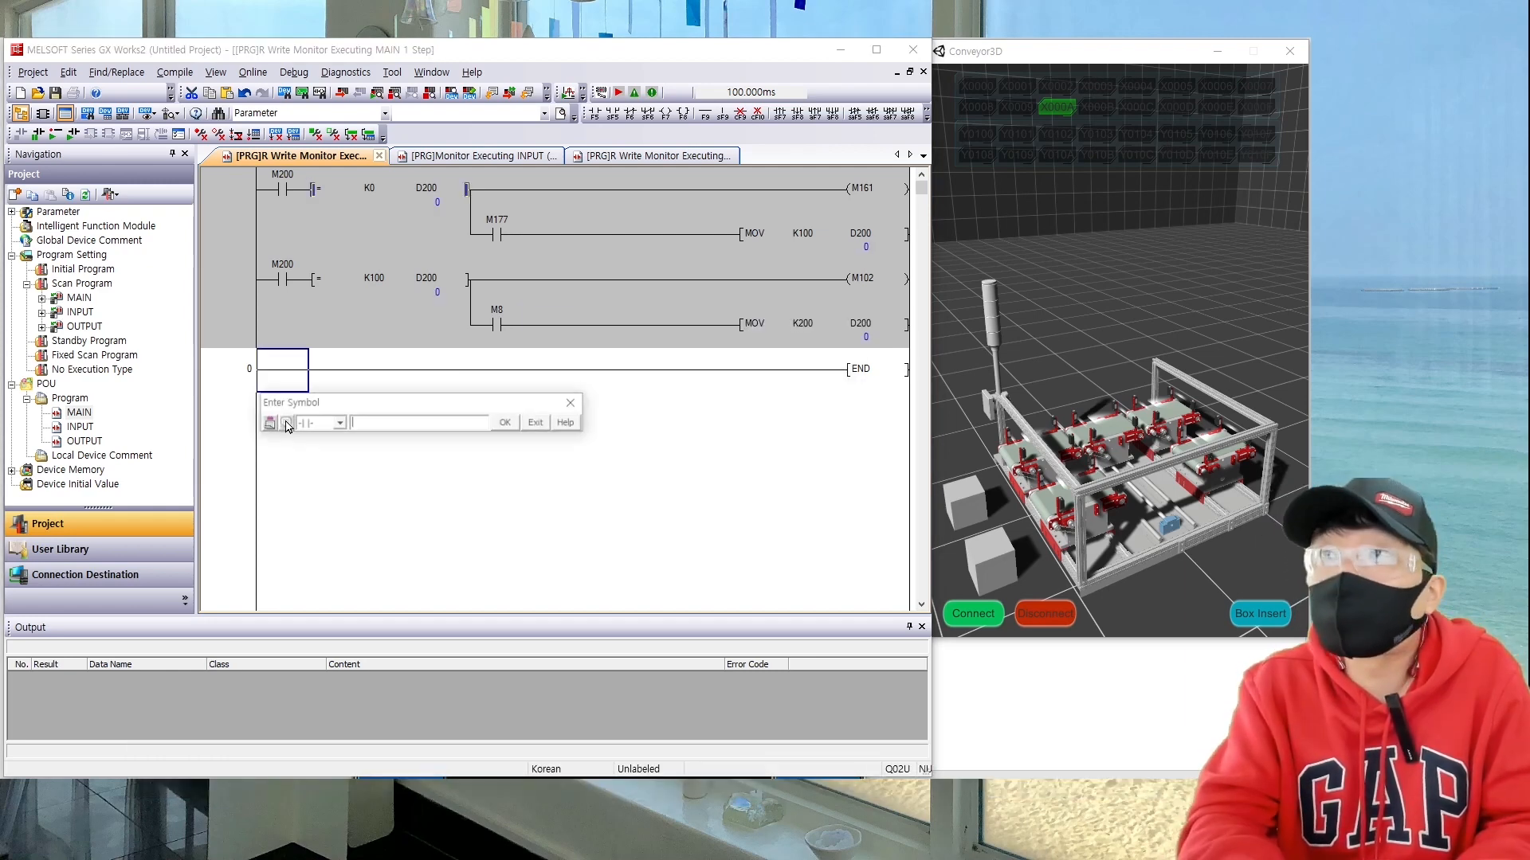
type("200")
key("Return")
key("F7")
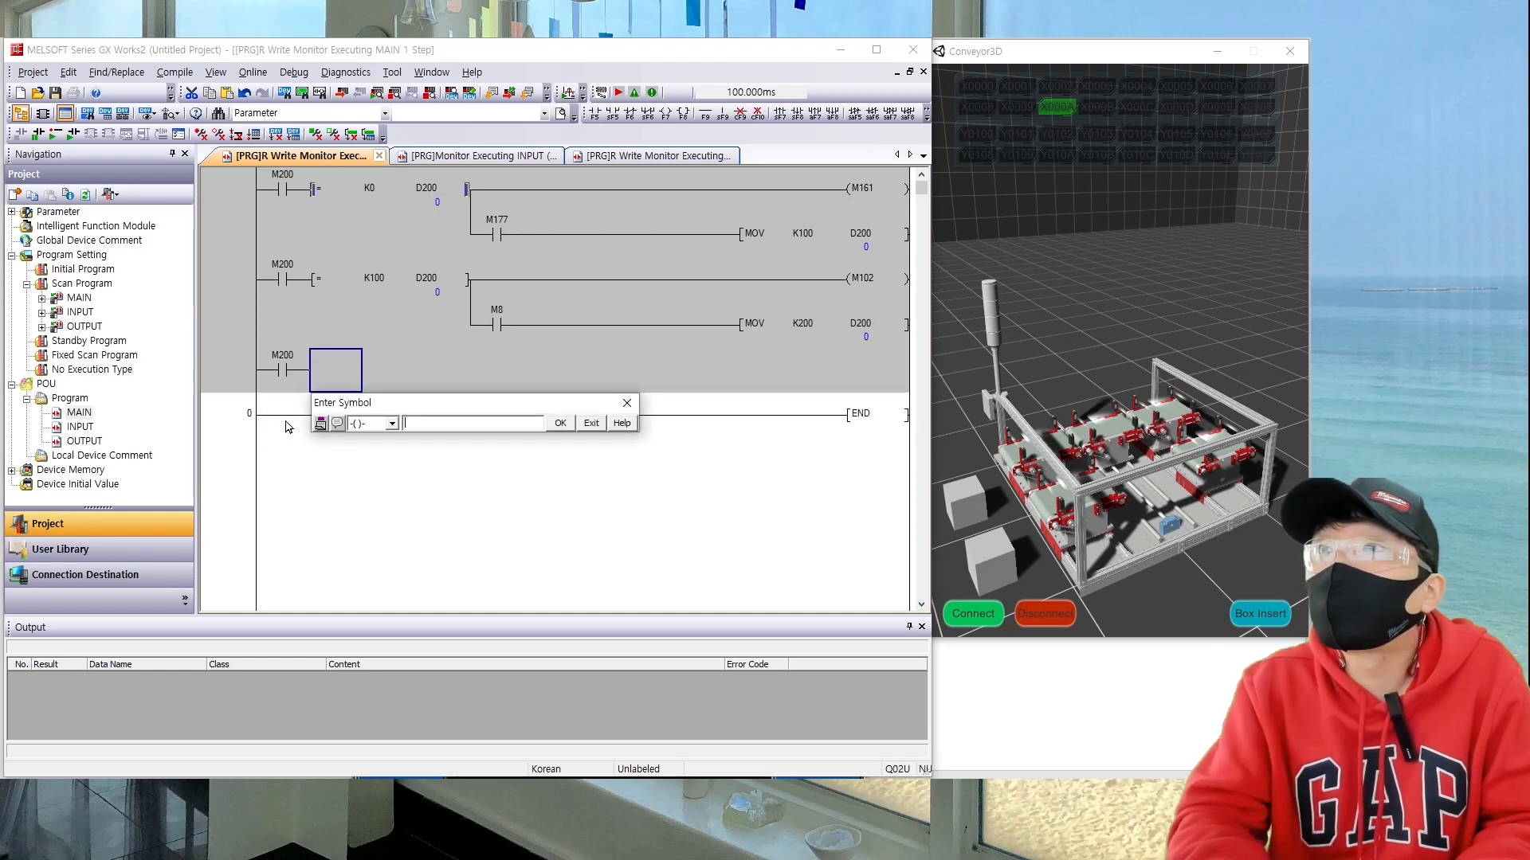
type("K200 ")
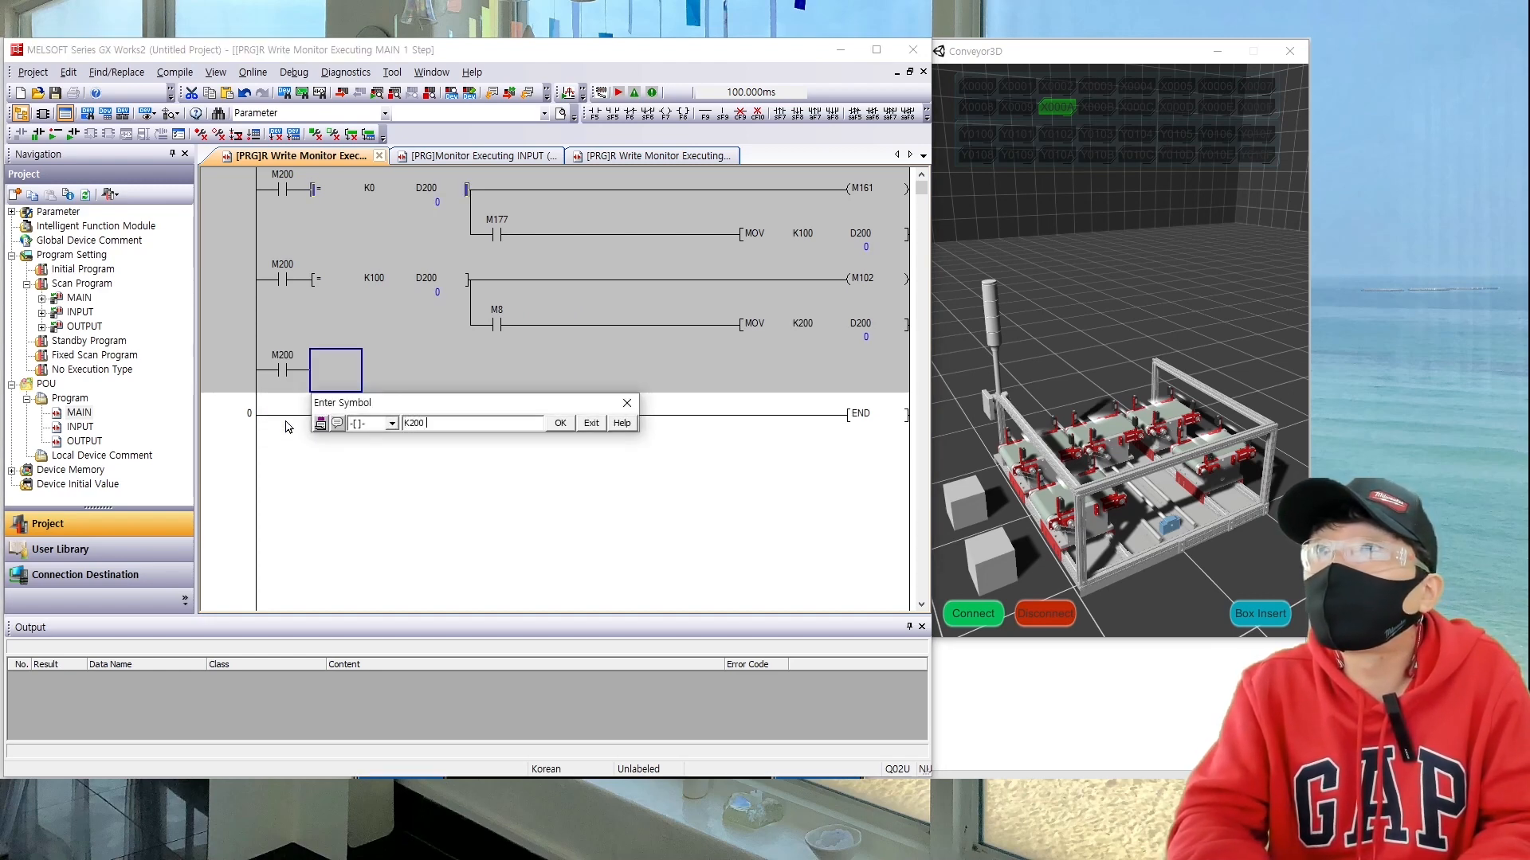
type("D200")
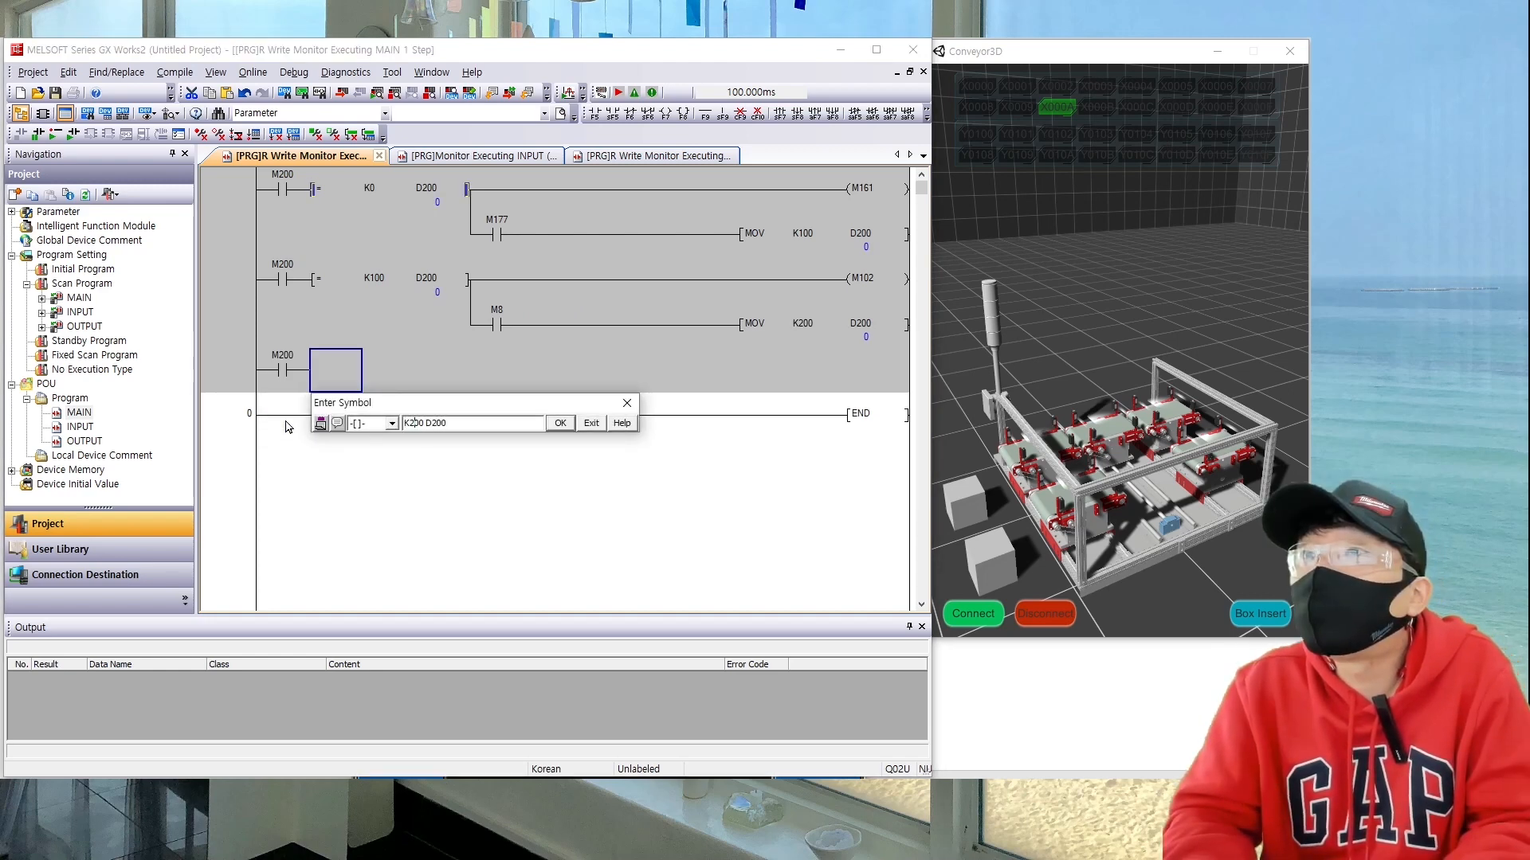
key("Left")
key("Left")
type("=")
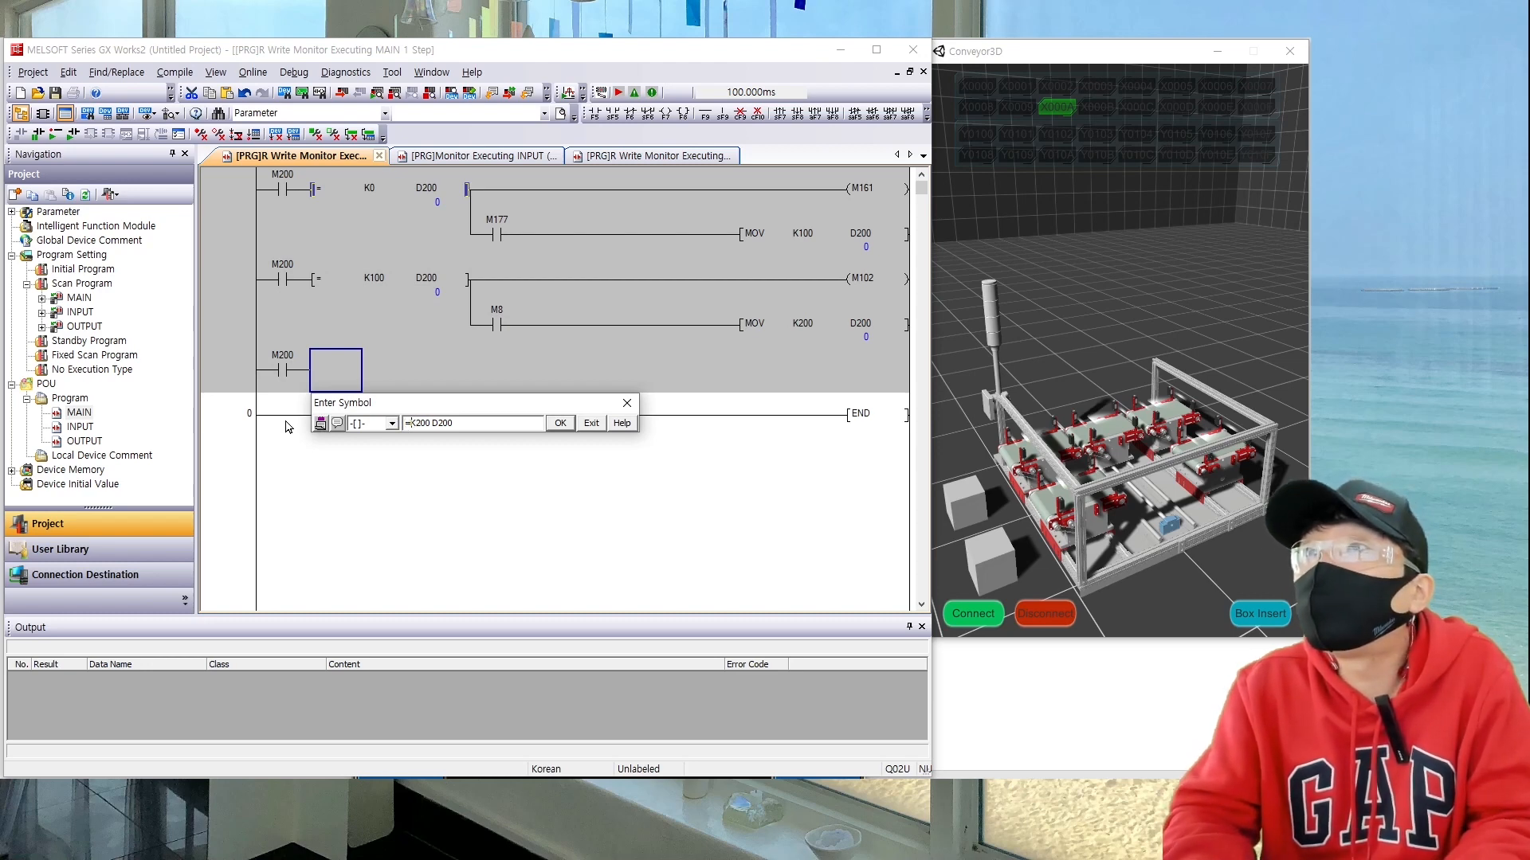
key("Return")
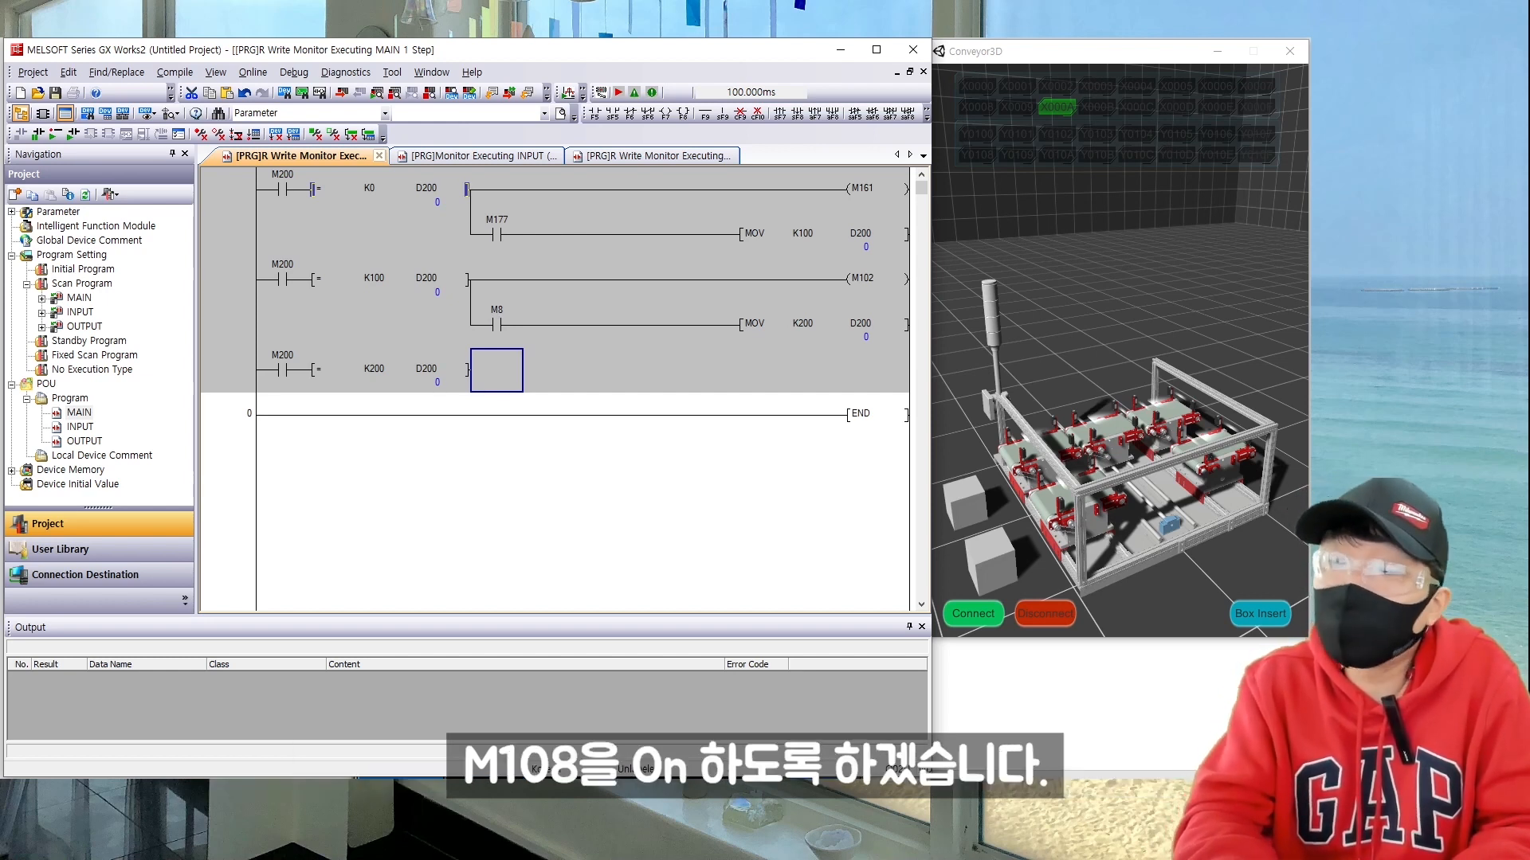
key("F7")
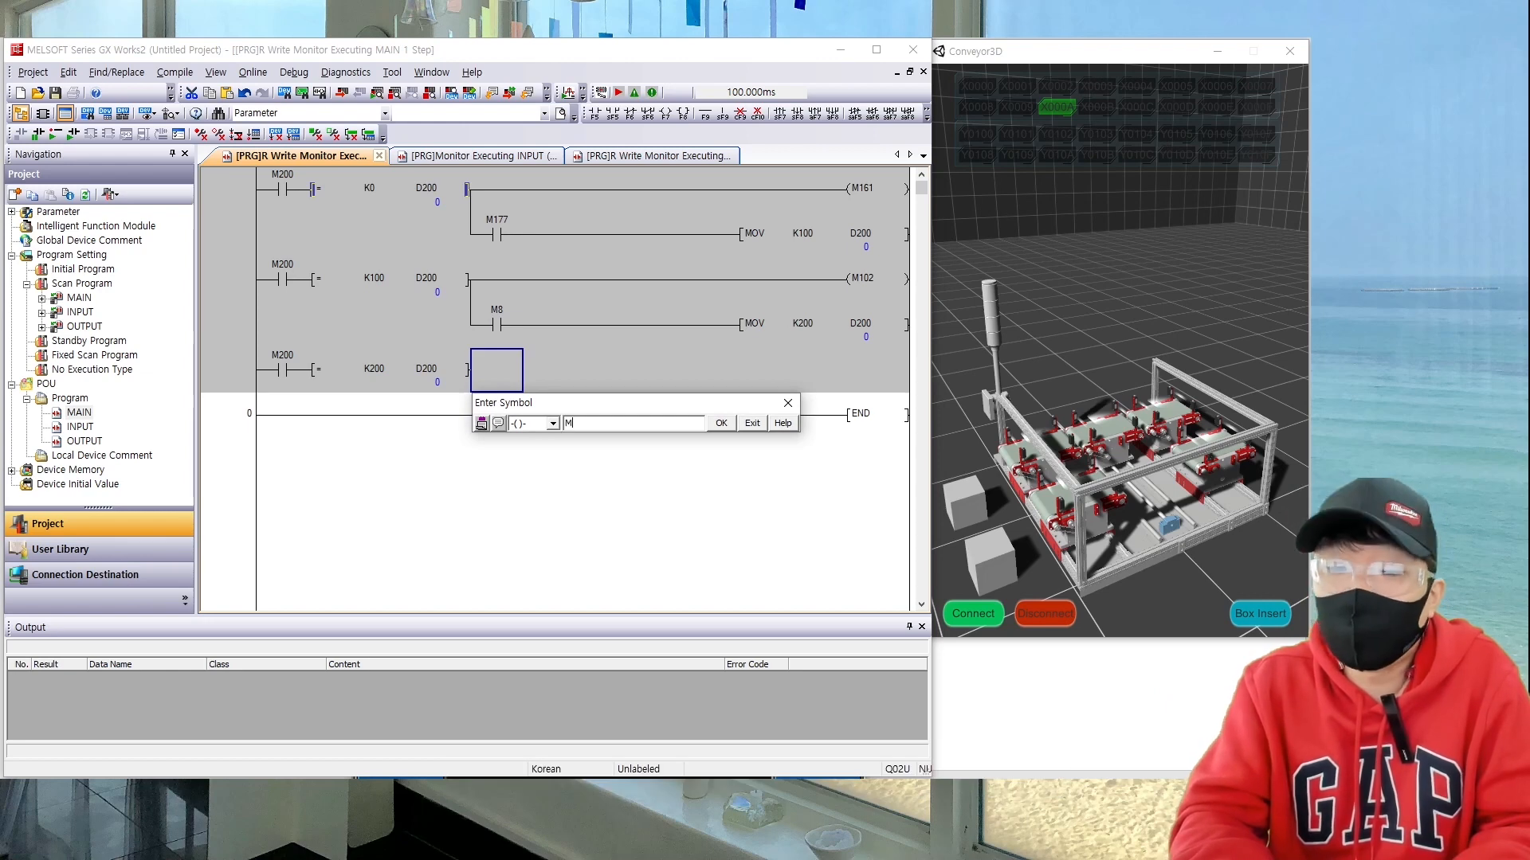
type("M108")
key("Return")
Step: Add a vertical branch line after the = K200 D200 comparison on the M108 rung
key("Right")
key("Right")
key("Right")
key("Right")
key("Up")
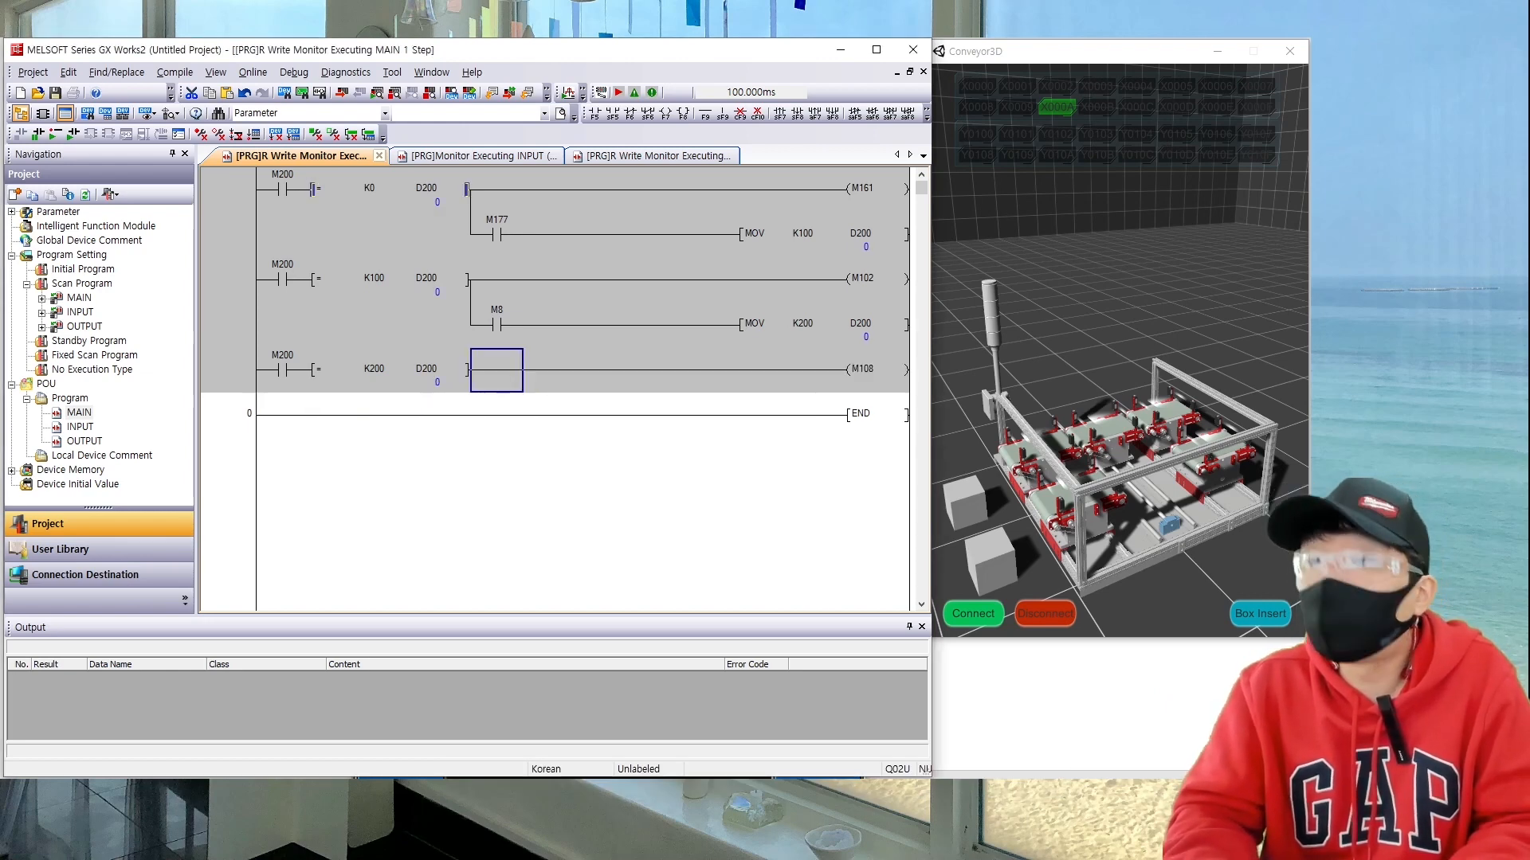
key("shift+F9")
key("Return")
Step: Fill the M108 rung's branch with normally closed contact M8 and the instruction MOV K300 D200
key("F6")
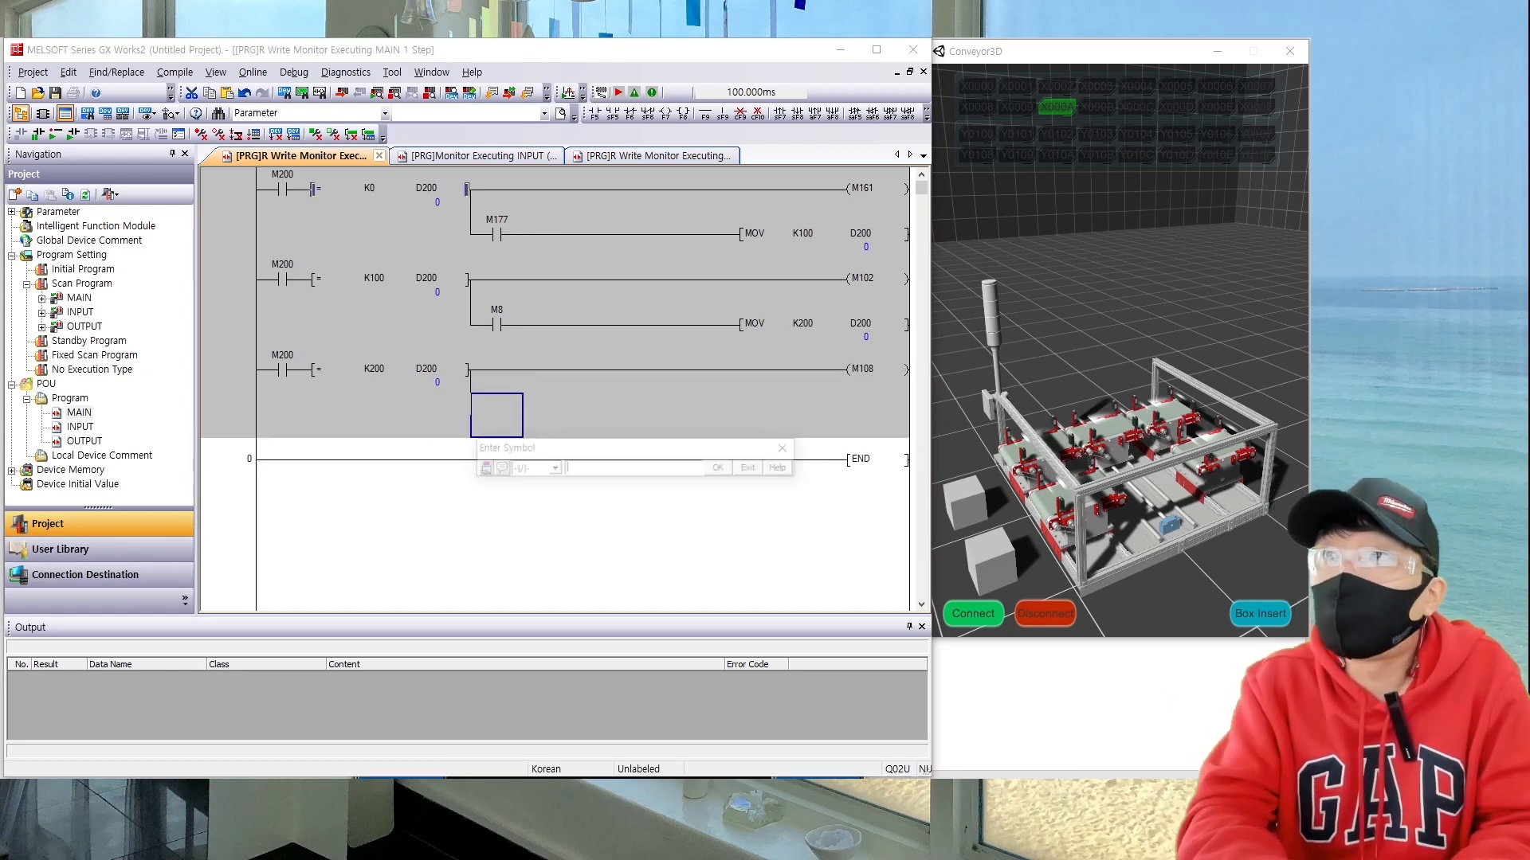
type("M8")
key("Return")
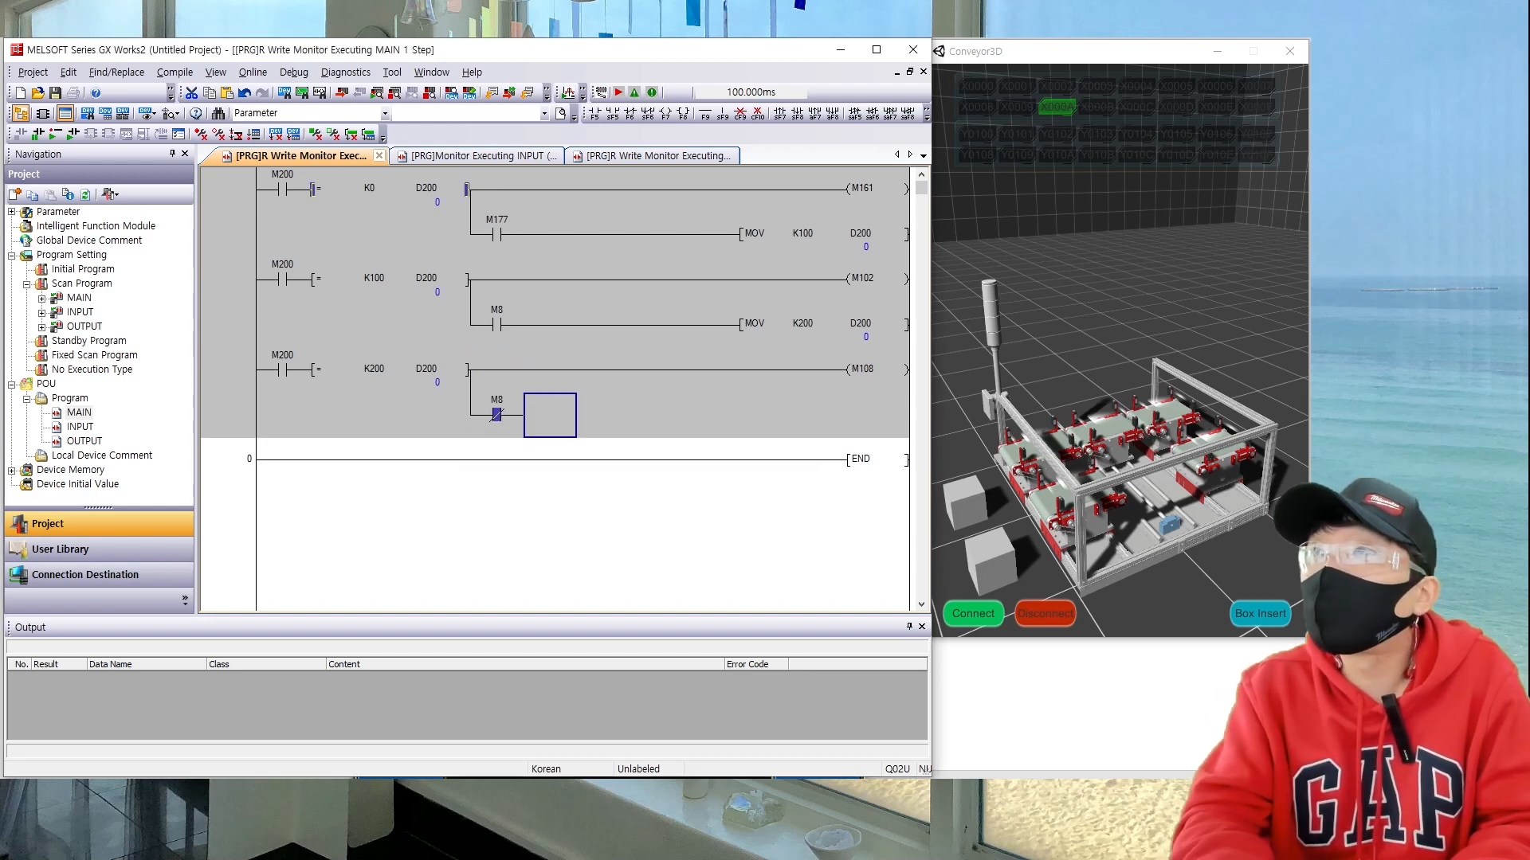
key("F8")
type("MOV K")
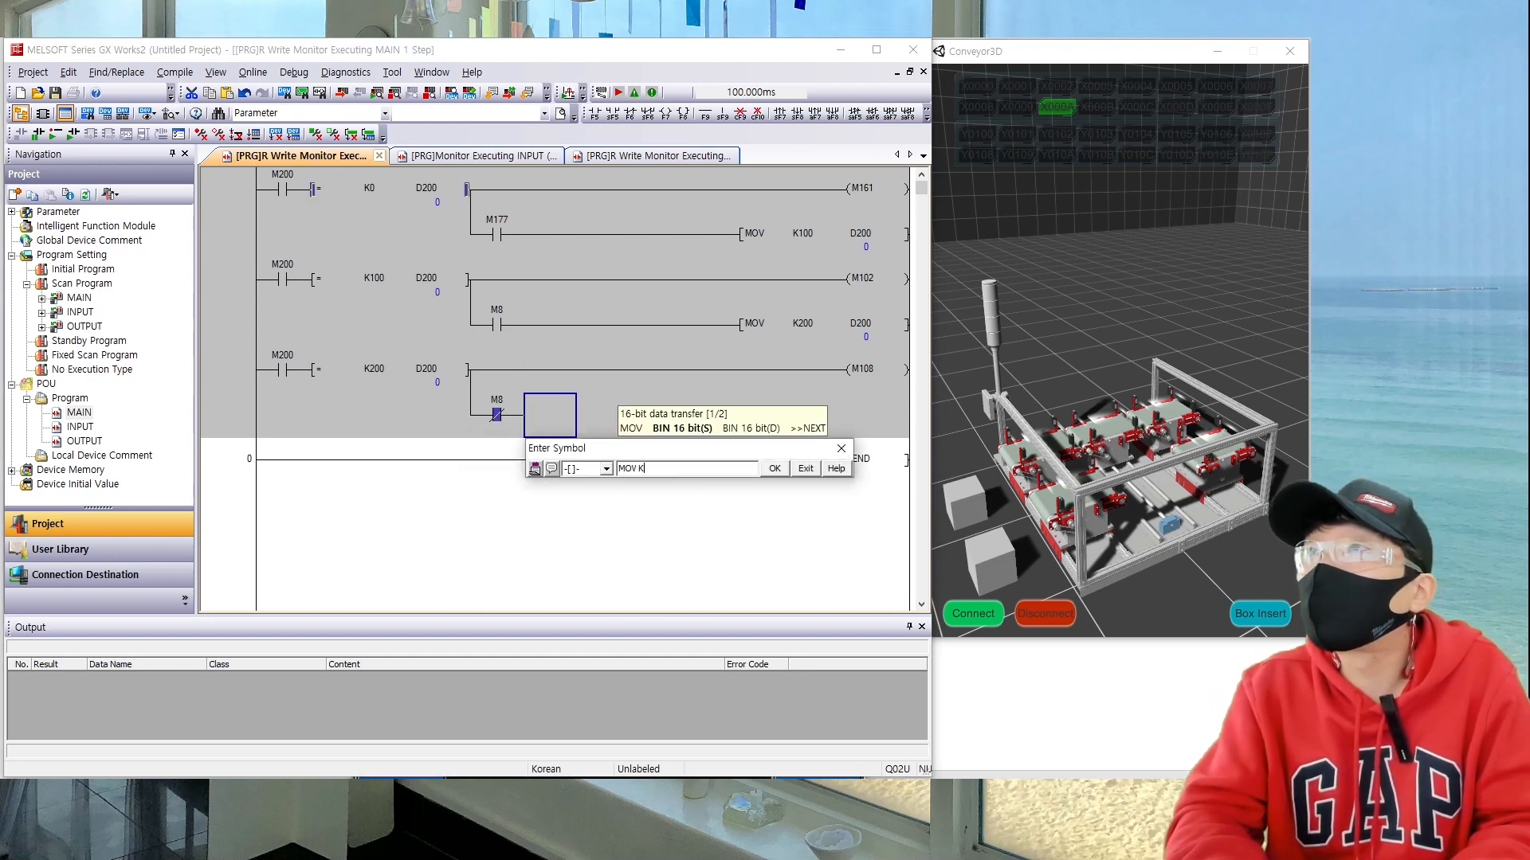
type("300 D200")
key("Return")
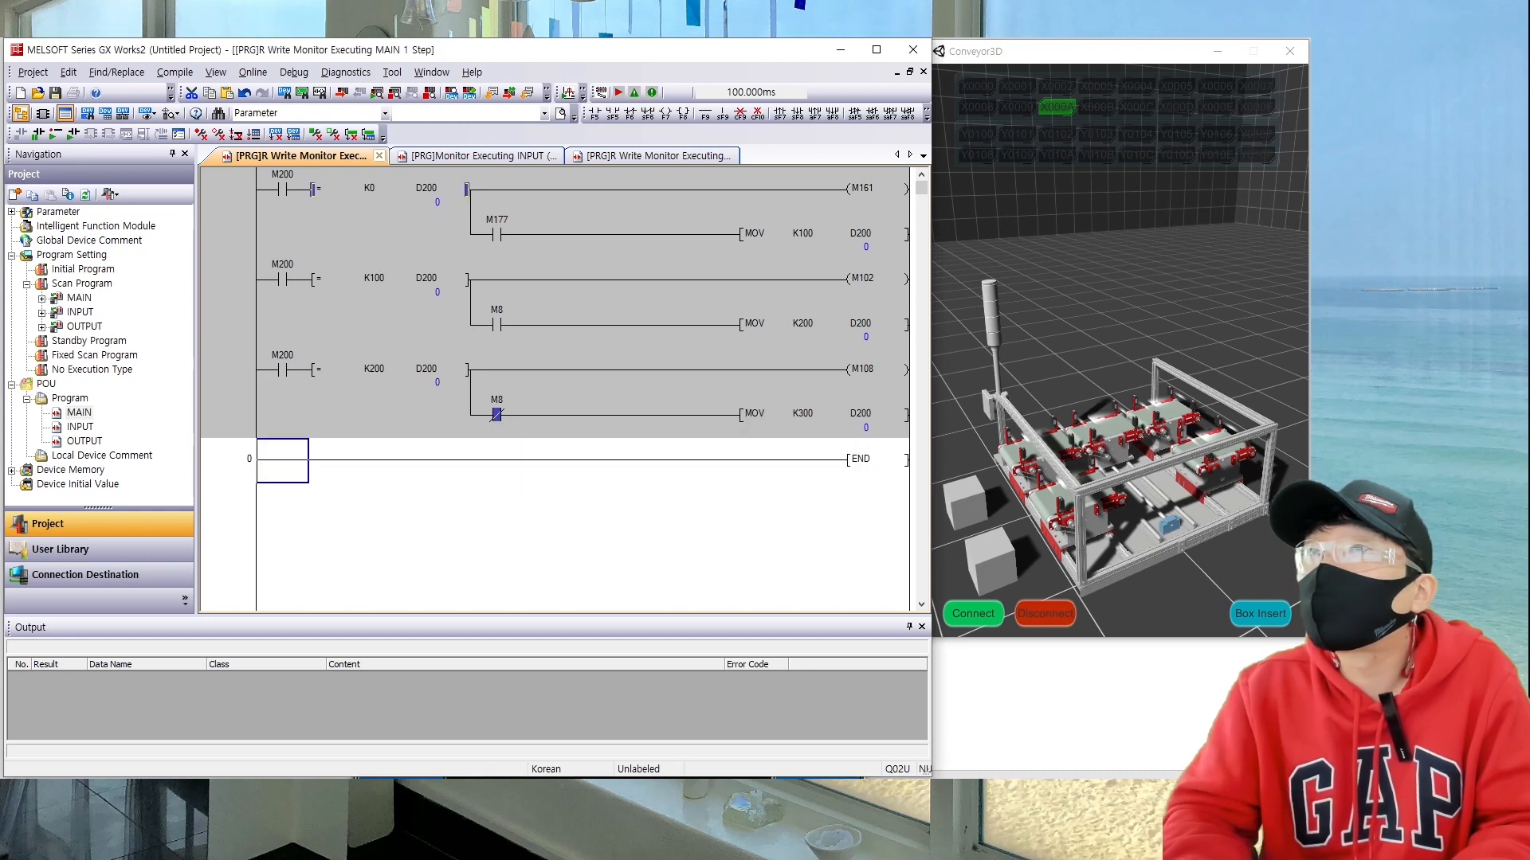
Step: Enter a fourth MAIN rung with normally open contact M200, the comparison = K300 D200 and output coil M160
key("F5")
type("M200")
key("Return")
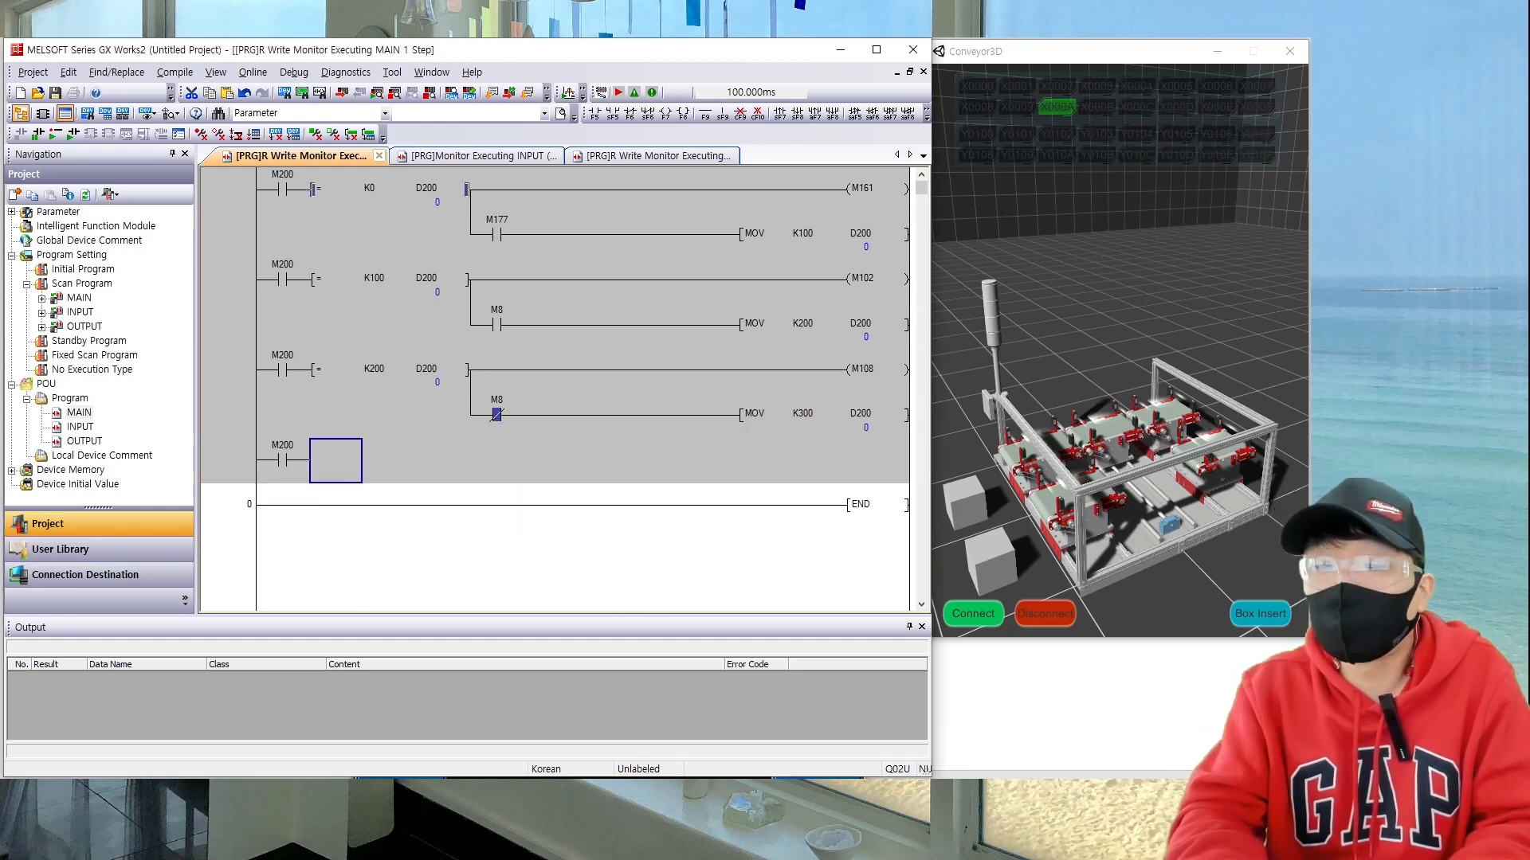
type("= K300 ")
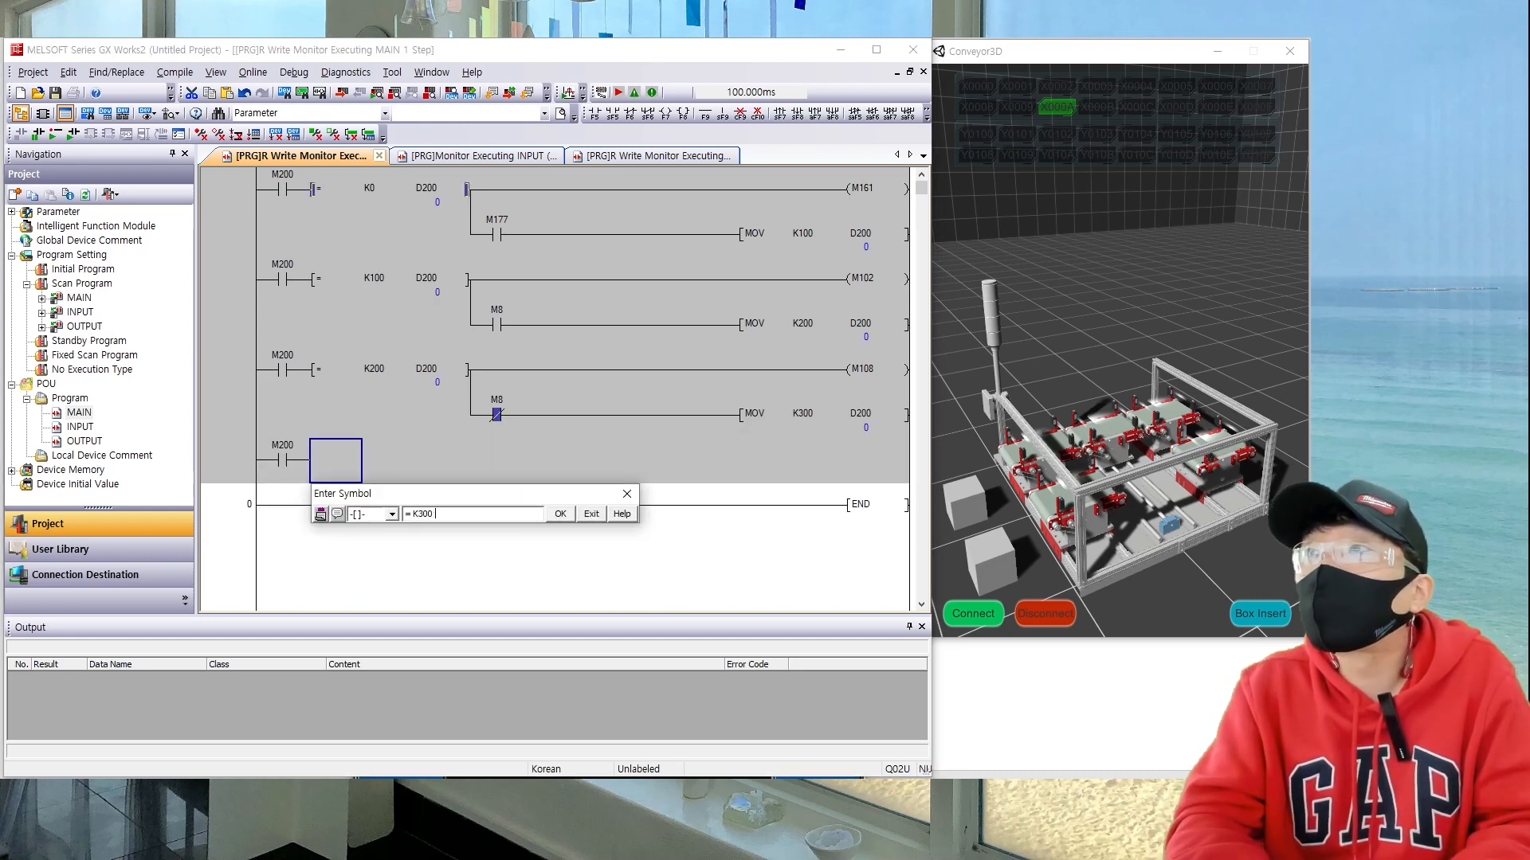
type("D200")
key("Return")
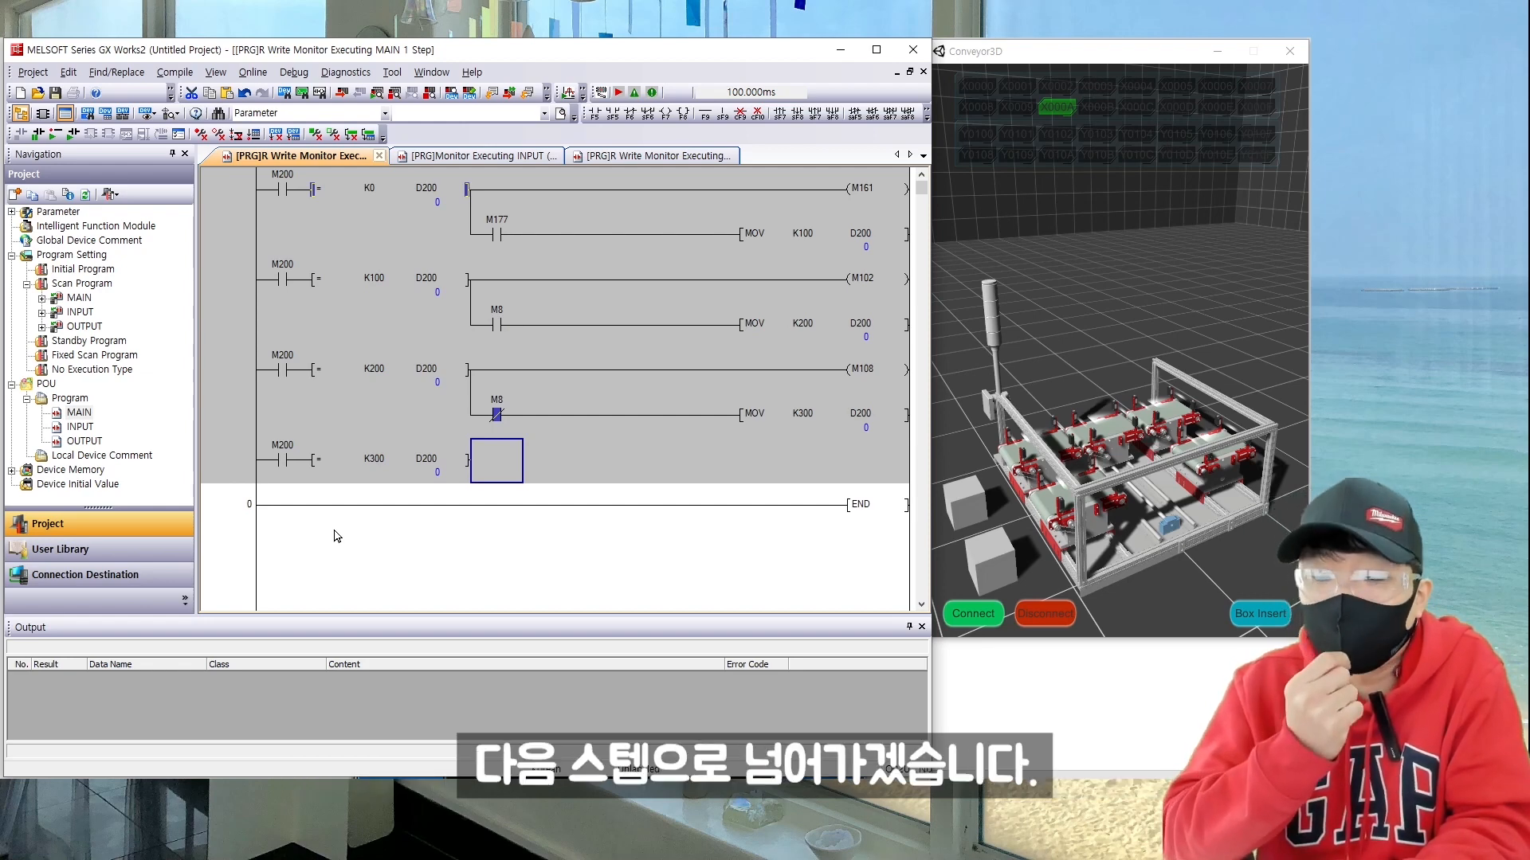
key("F7")
type("M160")
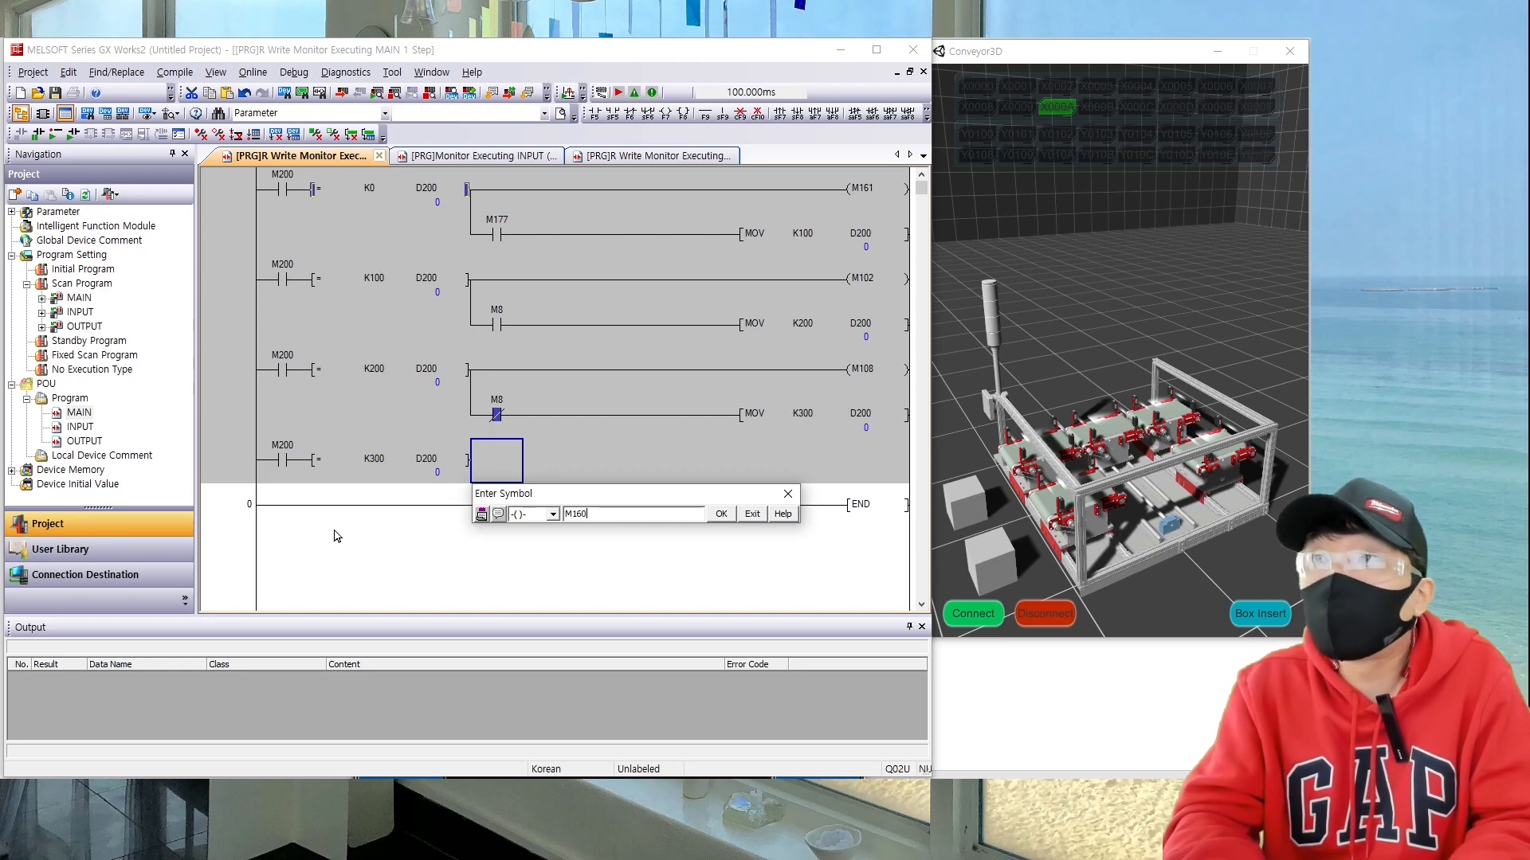
key("Return")
Step: Add a vertical branch line after the = K300 D200 comparison on the M160 rung
key("Right")
key("Right")
key("Right")
key("Up")
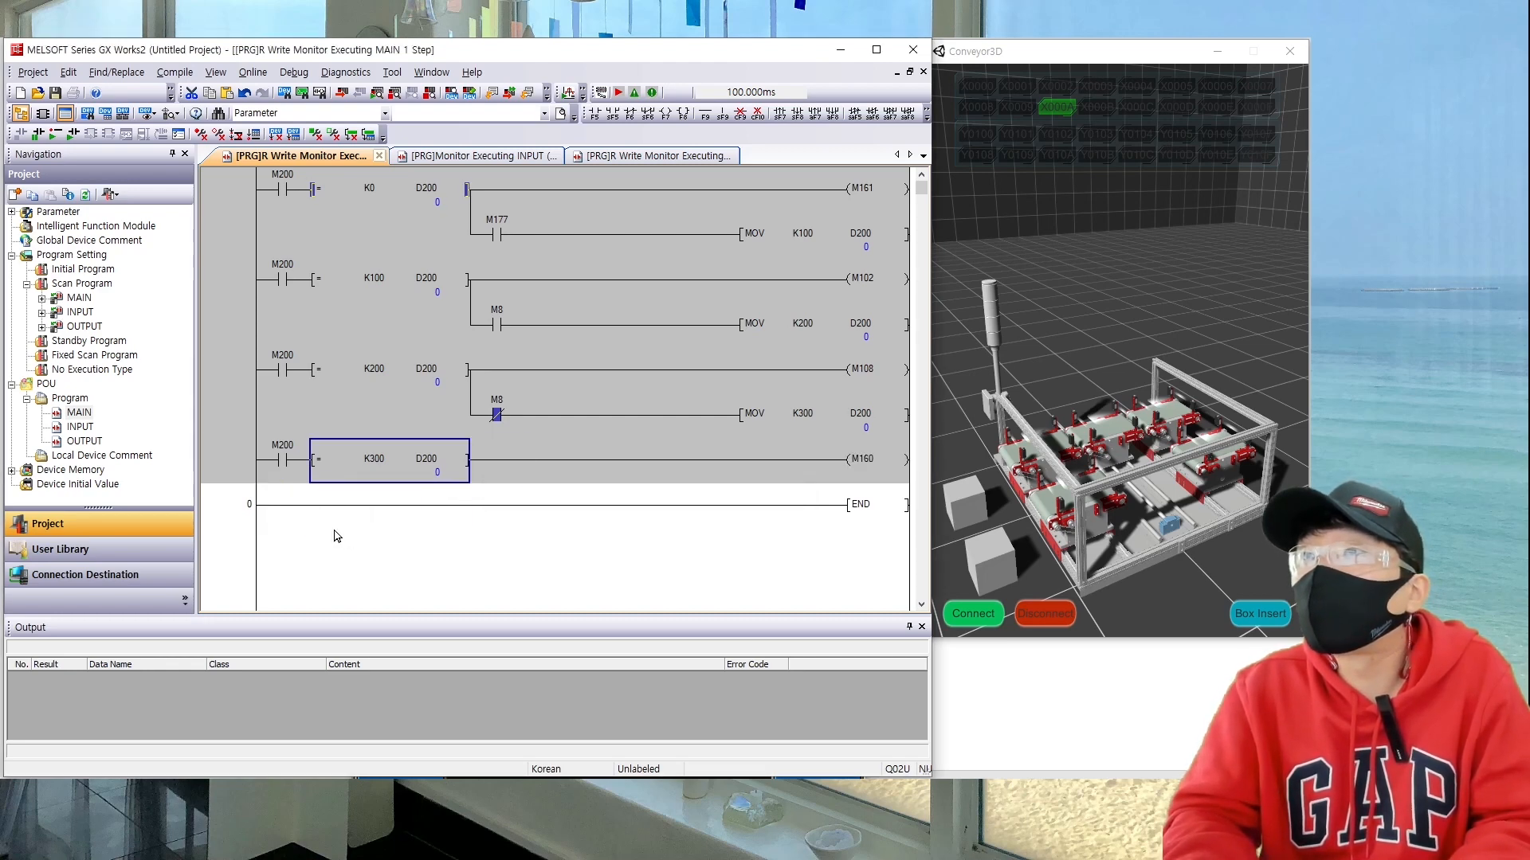
key("Right")
key("shift+F9")
key("Return")
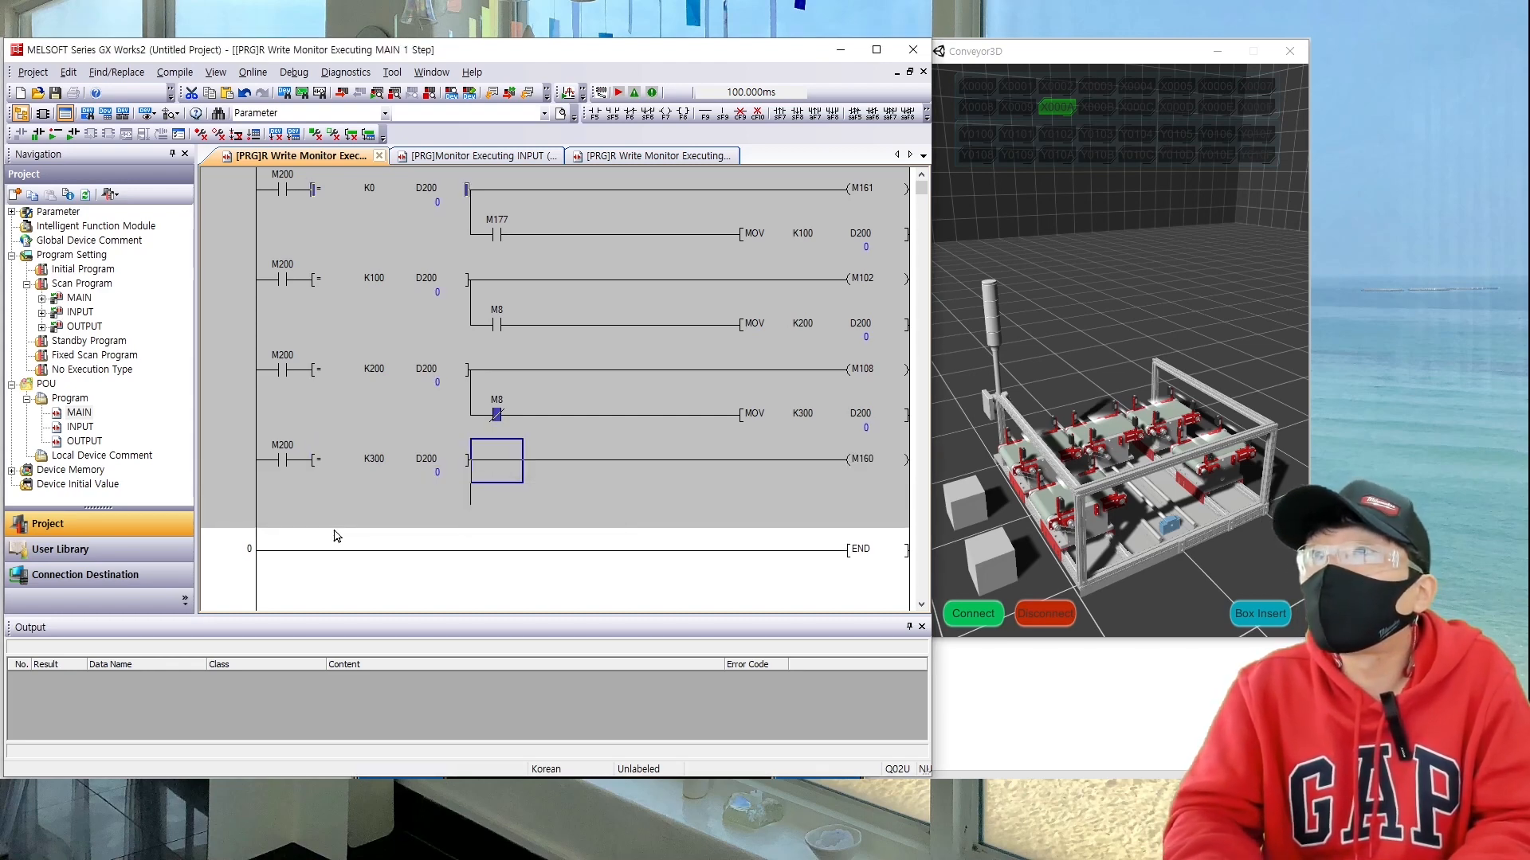
Step: Fill the M160 rung's branch with normally open contact M176 and the instruction MOV K400 D200
key("Down")
key("F5")
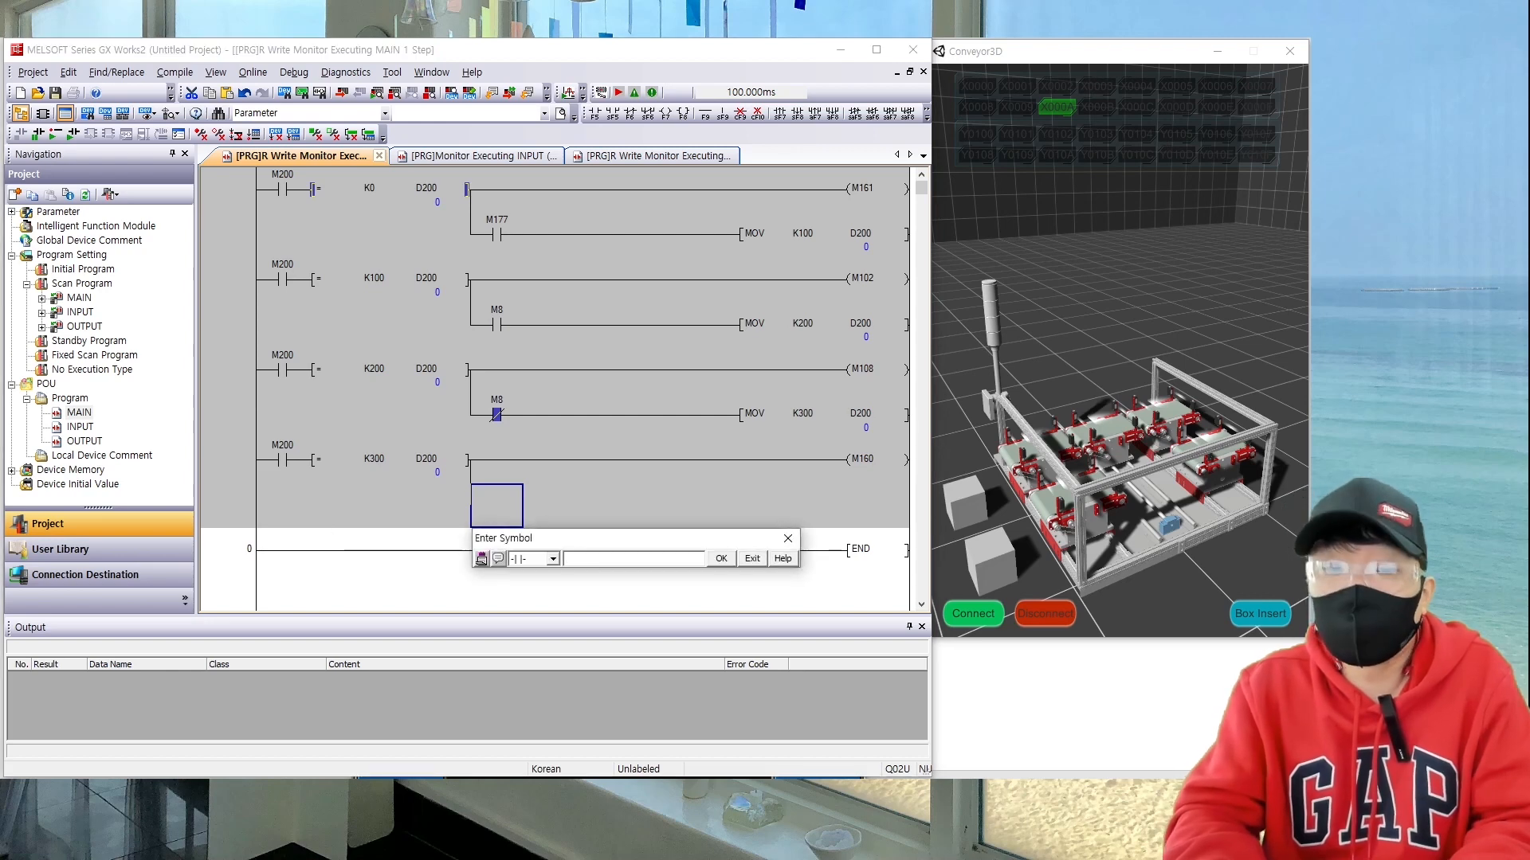
type("M176")
key("Return")
key("F8")
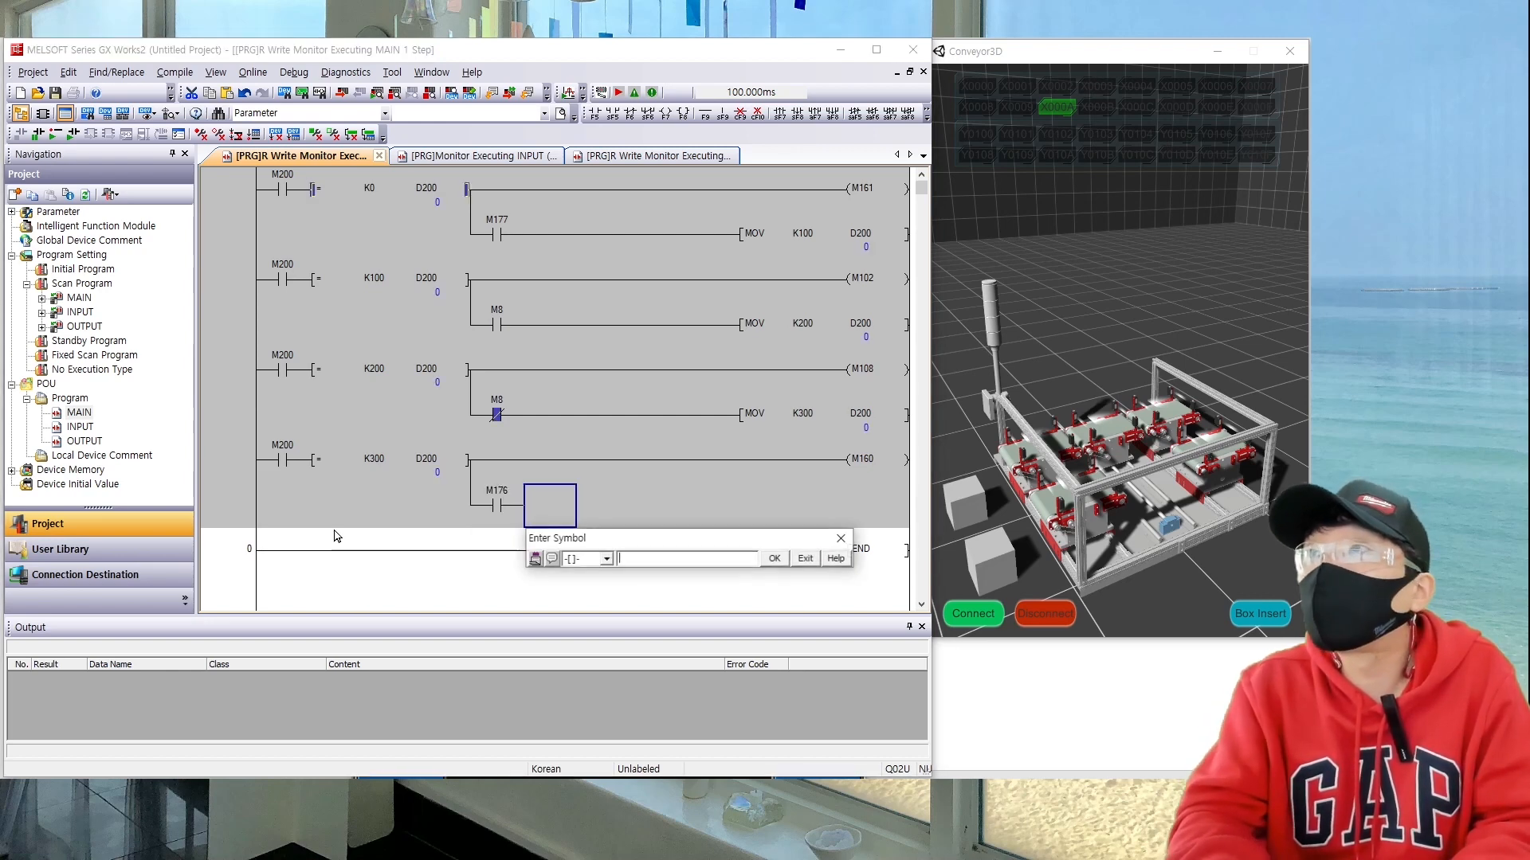
type("MOV K400")
key("Return")
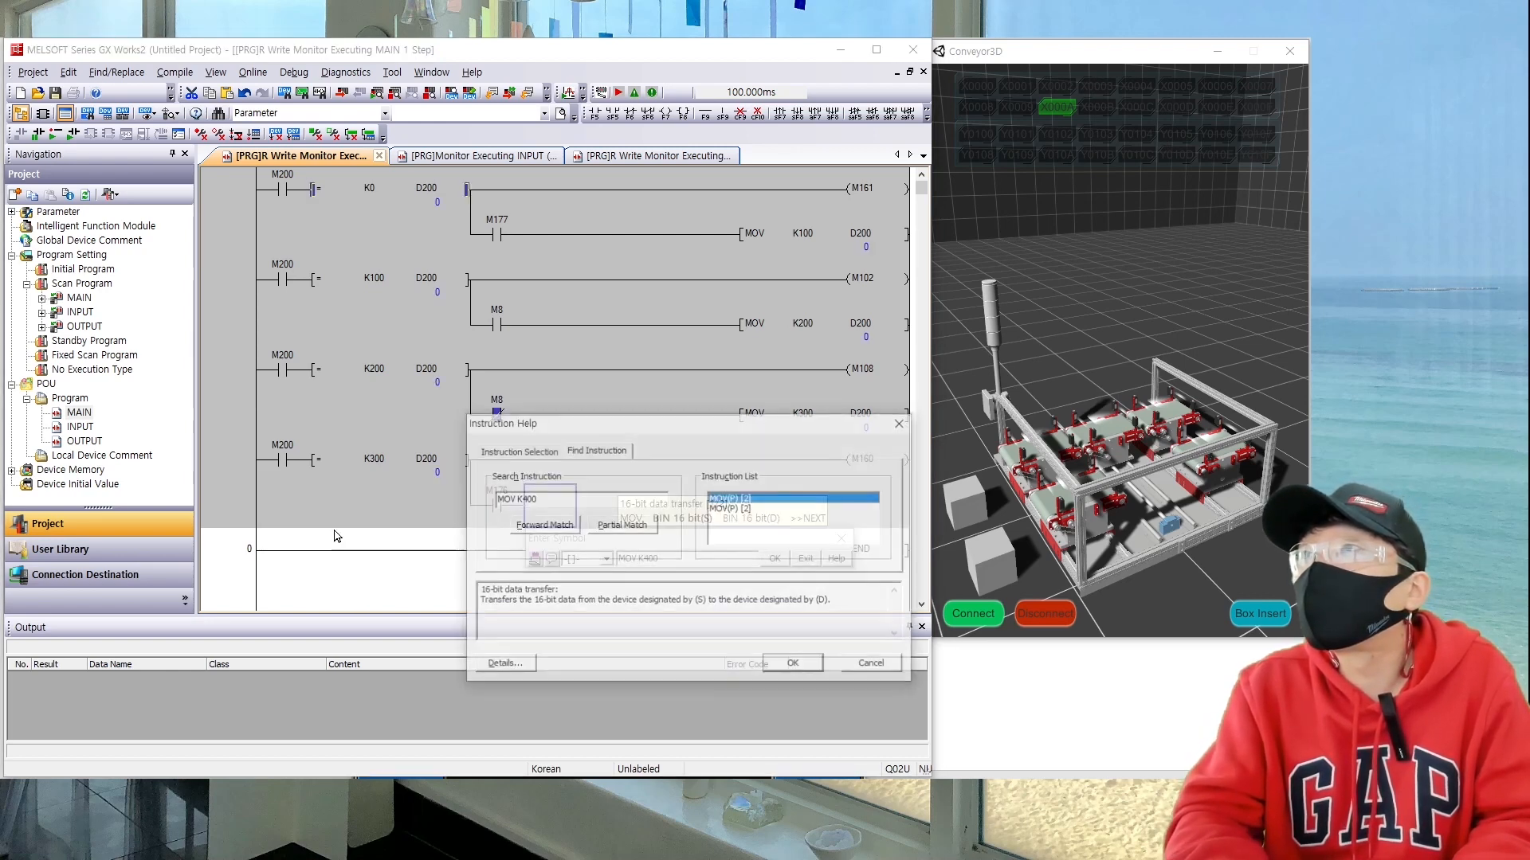
key("Escape")
type("D2")
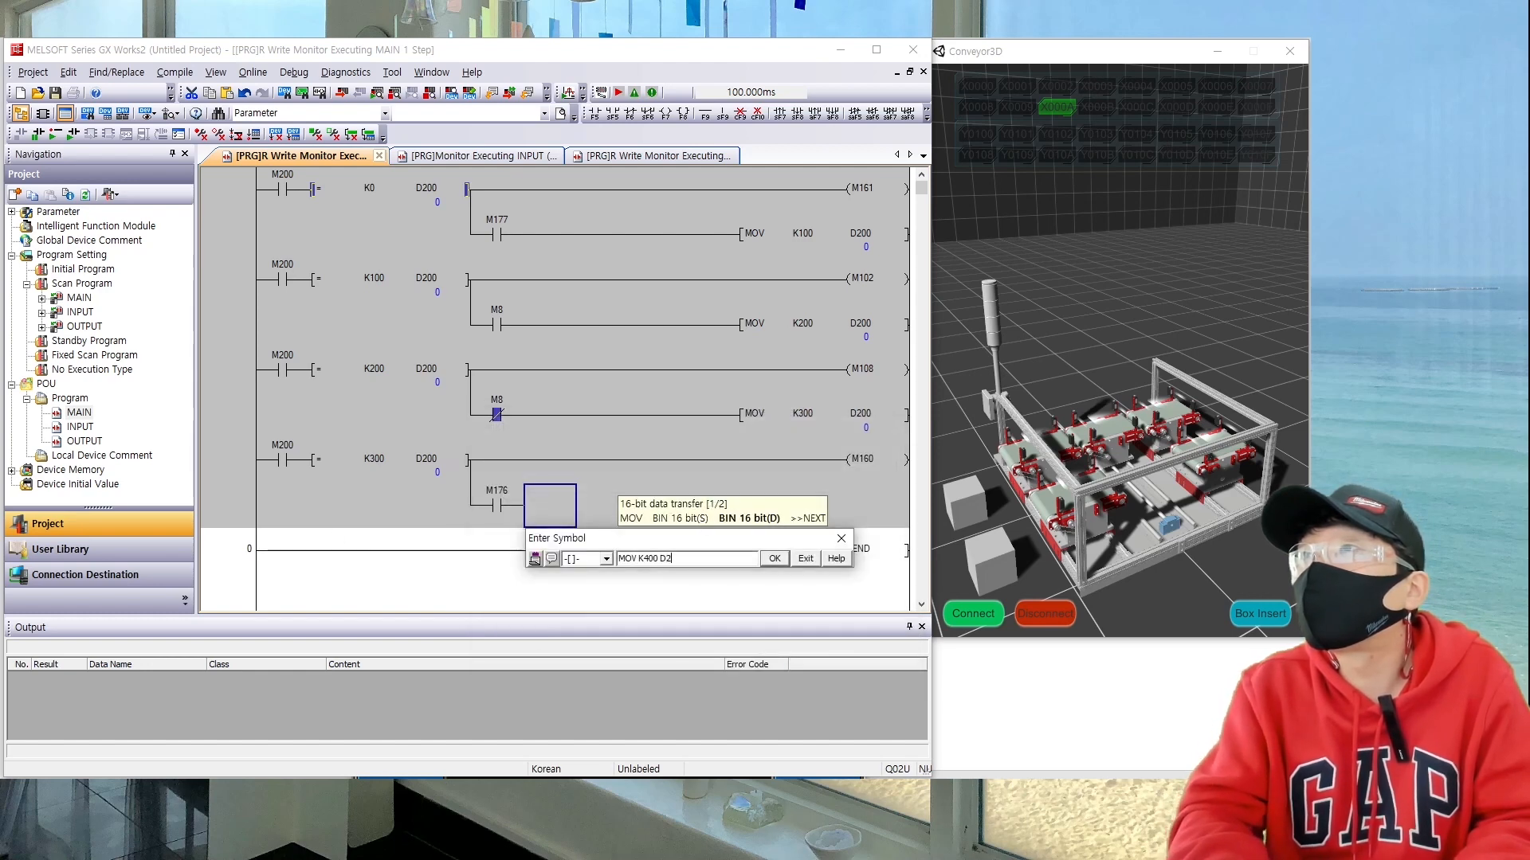
type("00")
key("Return")
Step: Start a fifth MAIN rung with normally open contact M200 and the comparison = K400 D200
key("F5")
type("M20")
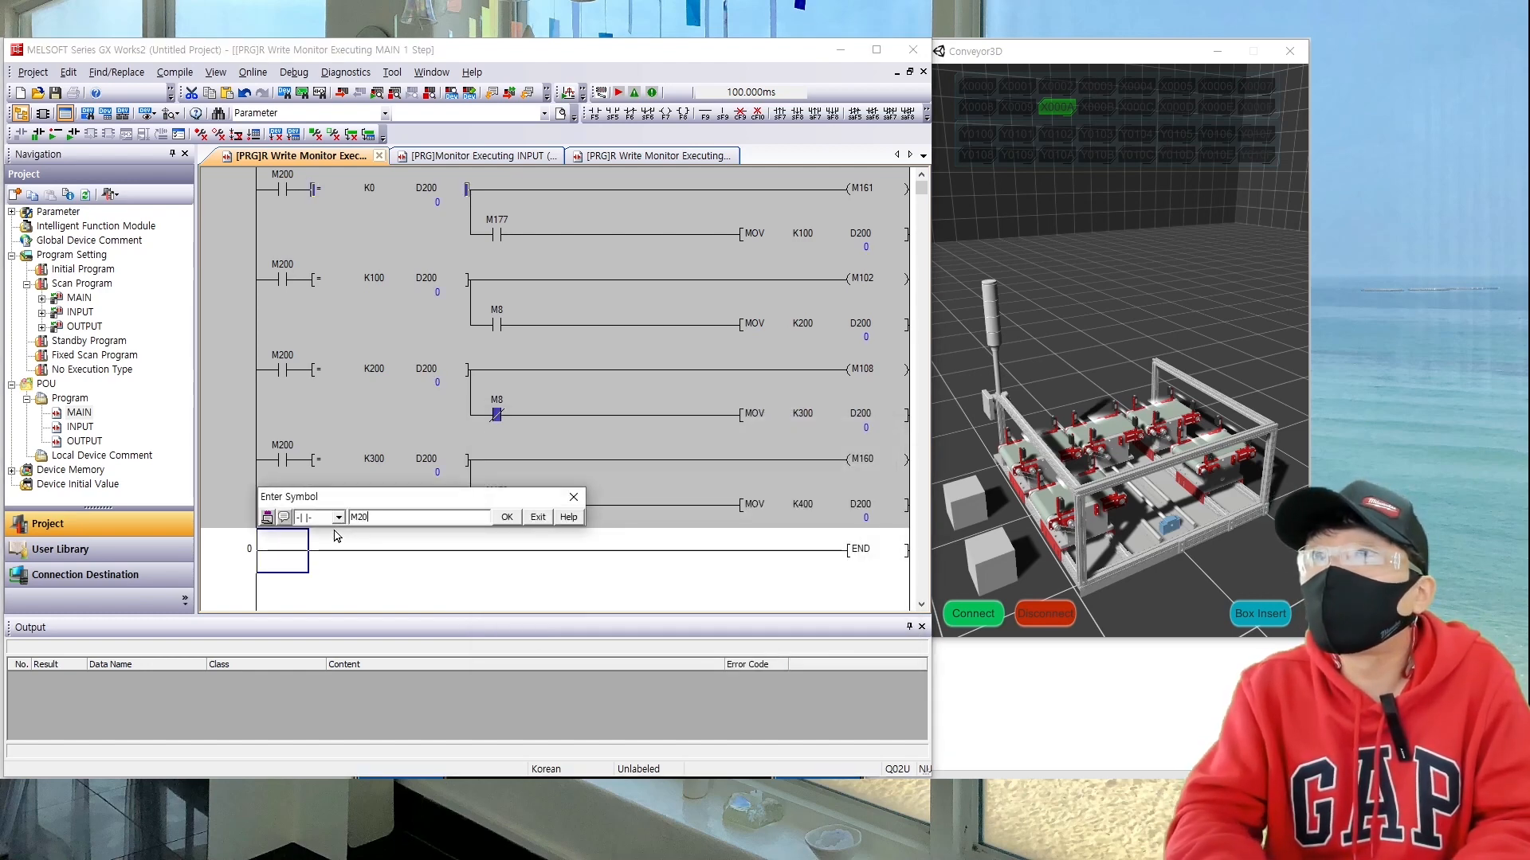
type("0")
key("Return")
key("F8")
type("=")
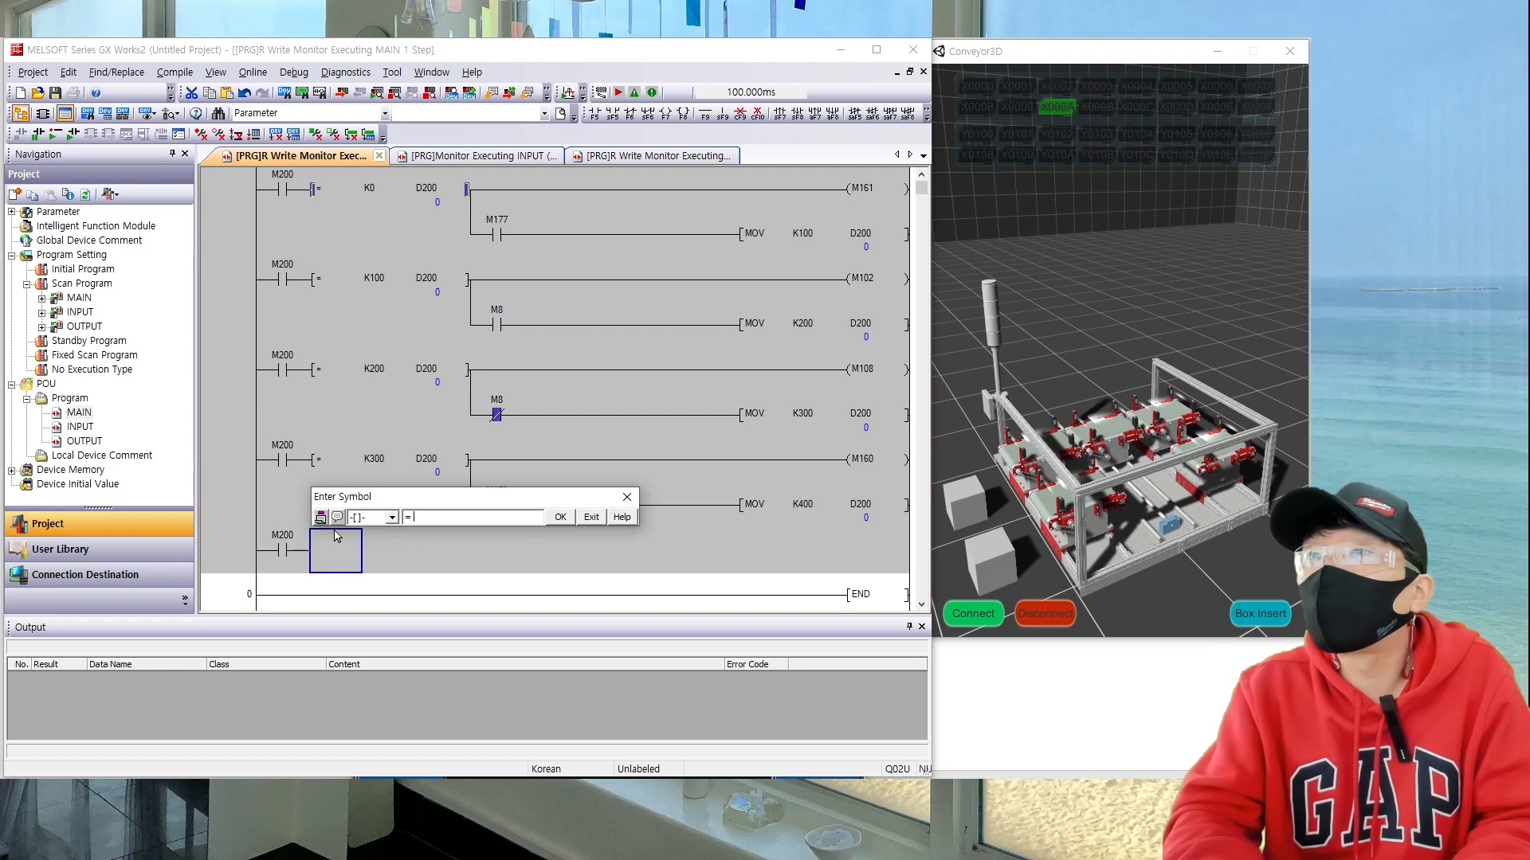
type(" K400 D200")
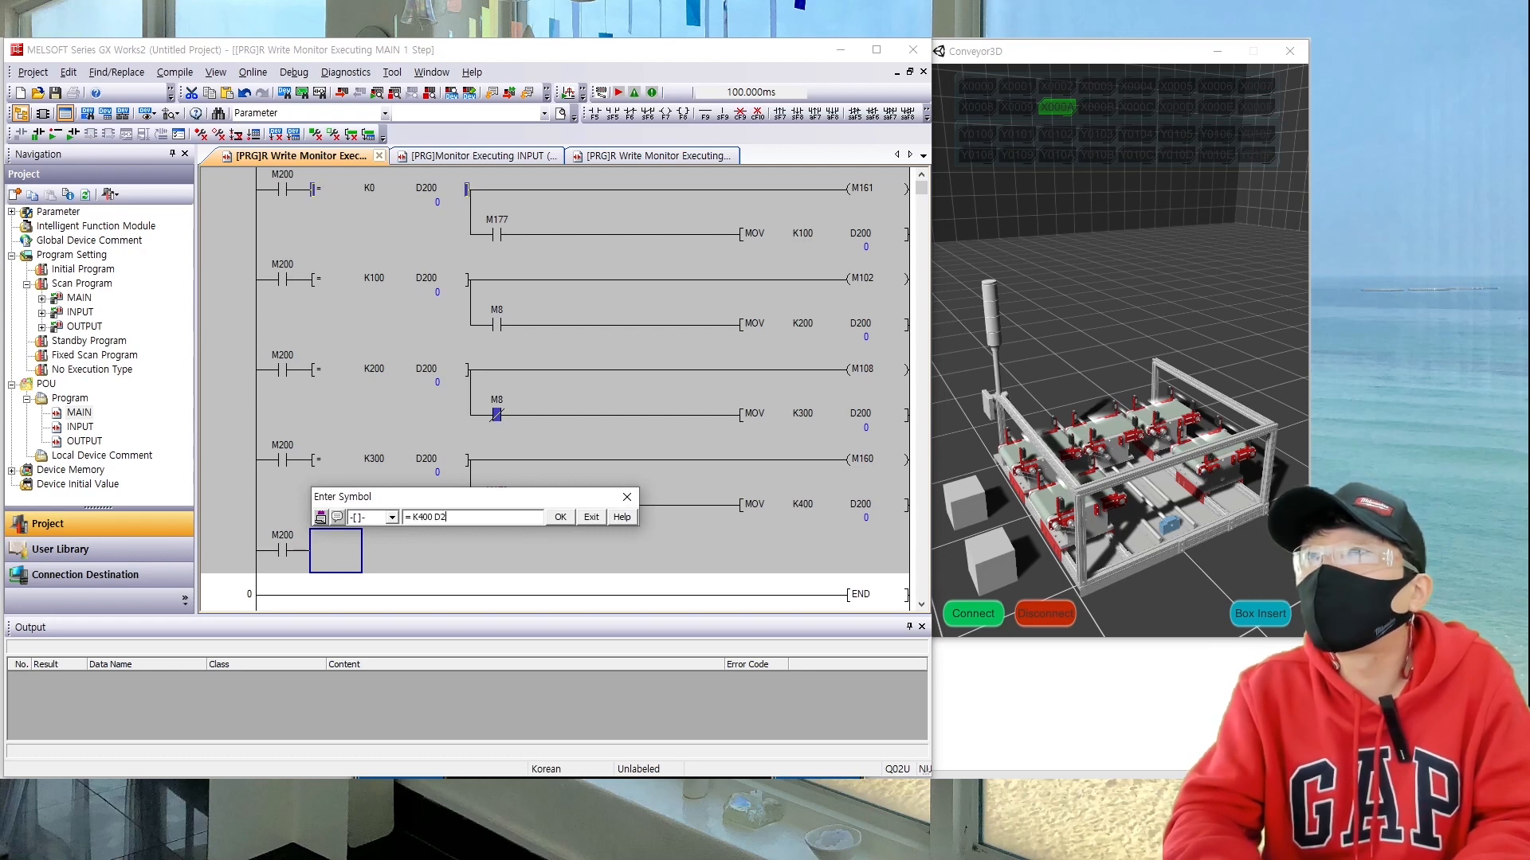
key("Return")
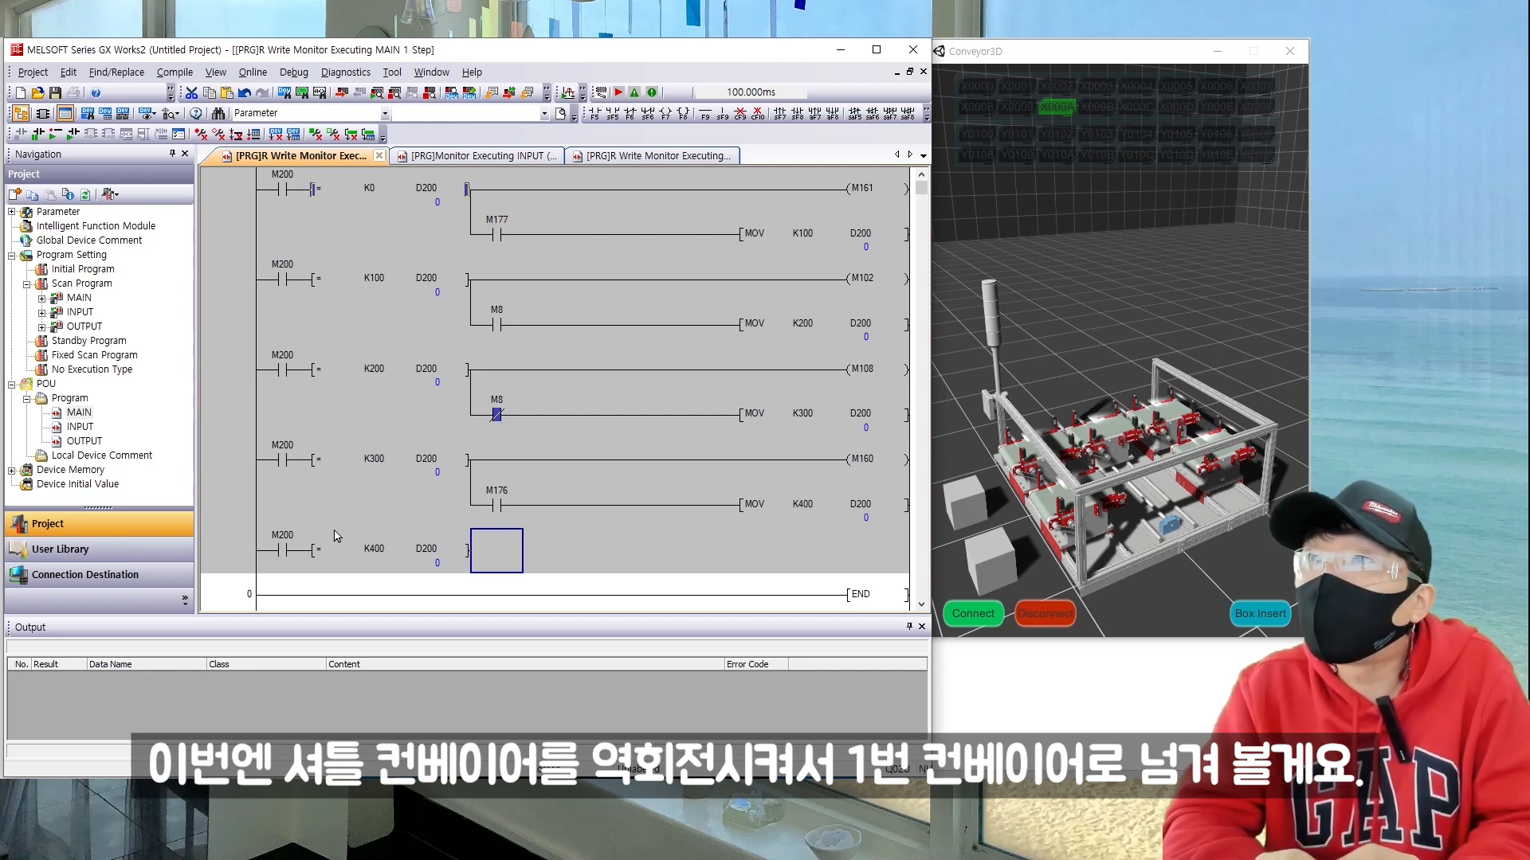
Step: Finish the = K400 D200 rung with output coil M109
type("MOV")
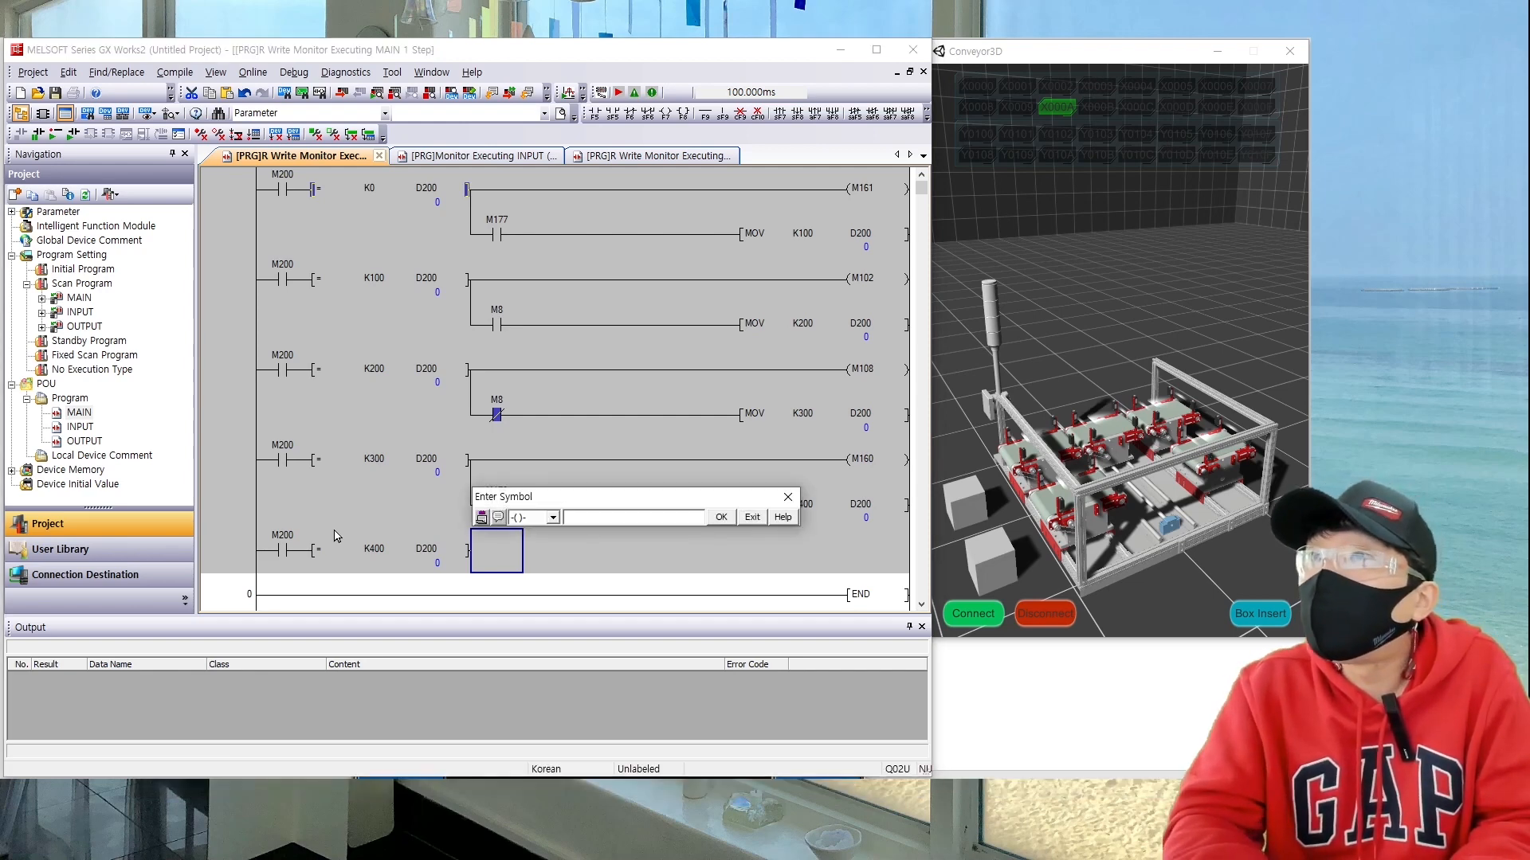
type("1")
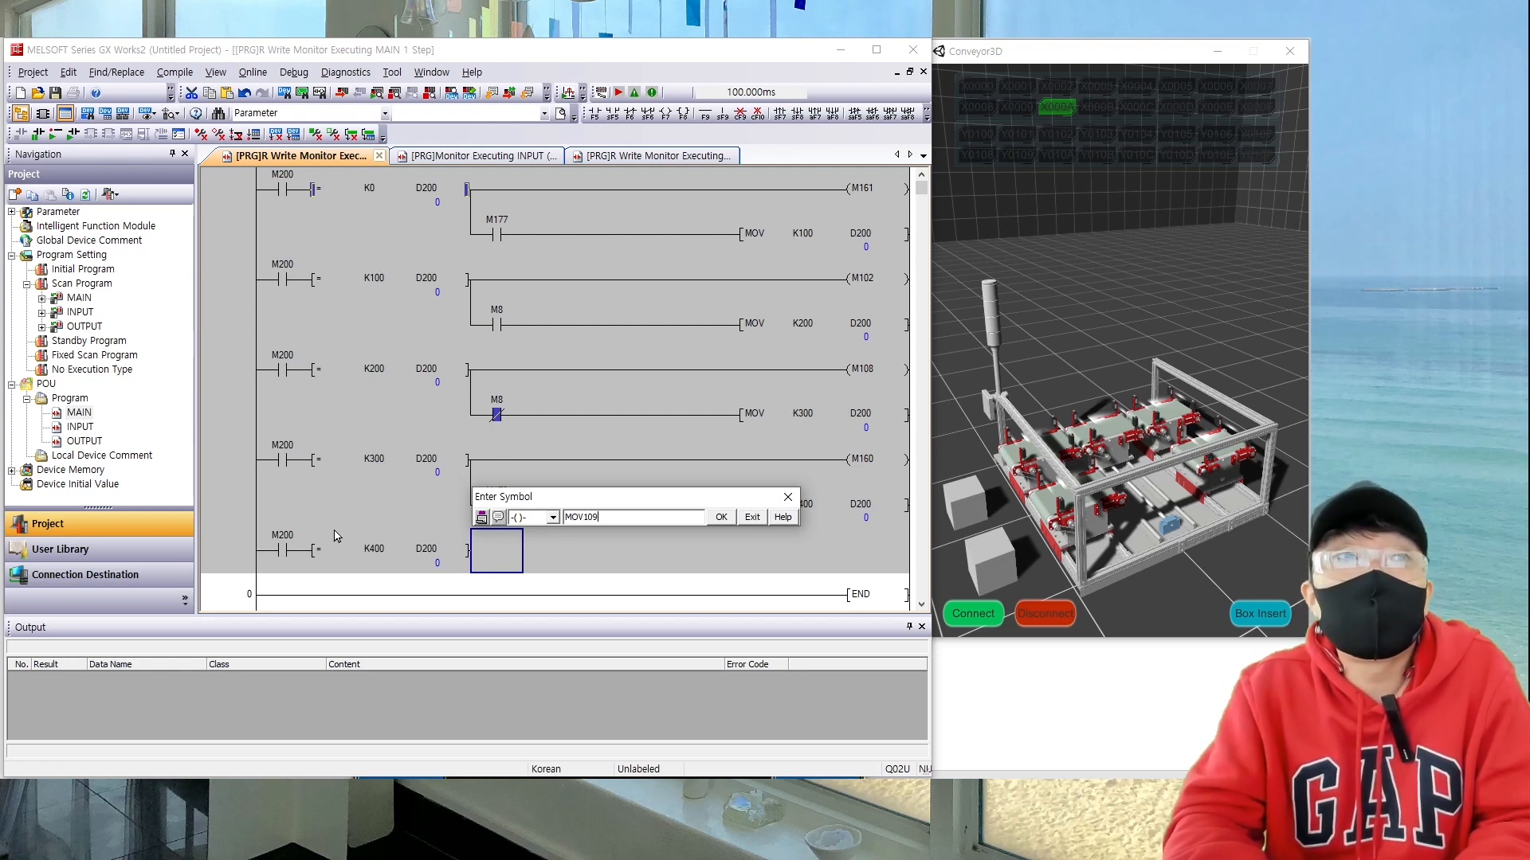
type("09")
key("Return")
key("Return")
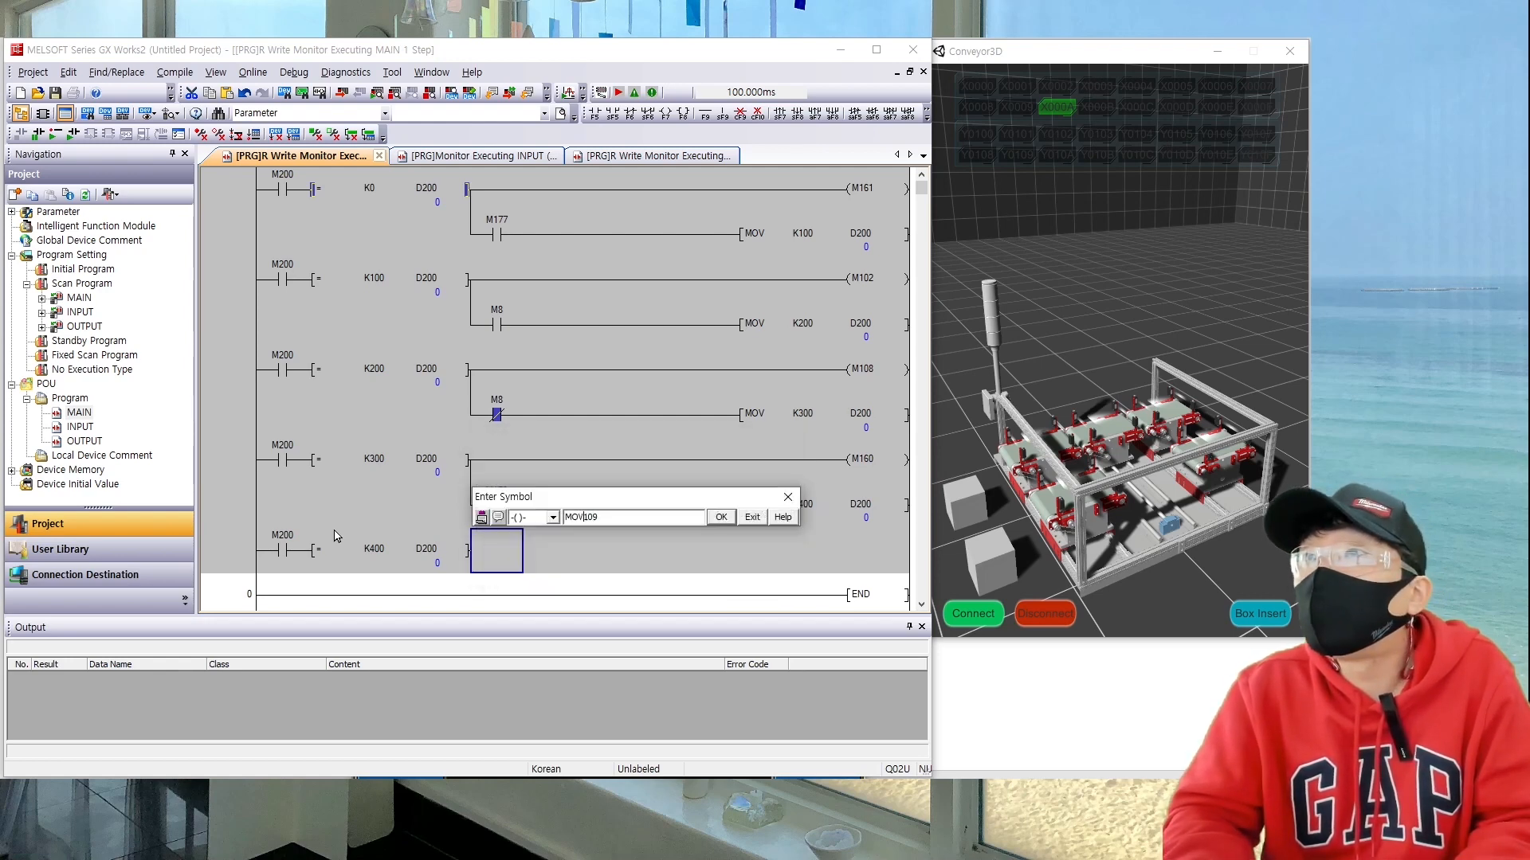
key("BackSpace")
key("BackSpace")
key("BackSpace")
type("M")
key("Return")
Step: Add a vertical branch line after the = K400 D200 comparison on the M109 rung
key("Right")
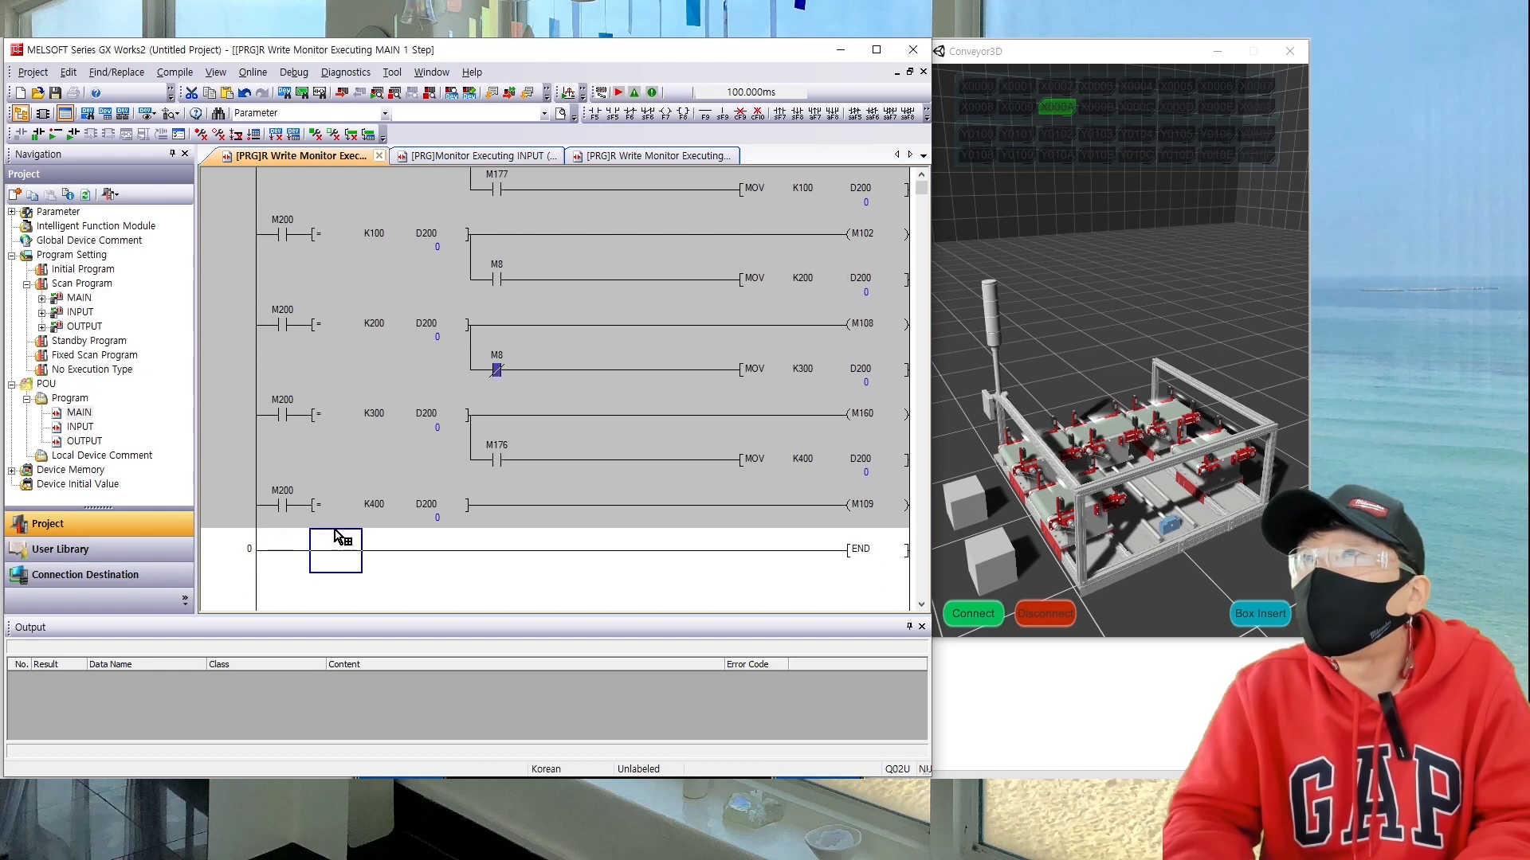
key("Right")
key("Right")
key("Right")
key("Up")
key("shift+Insert")
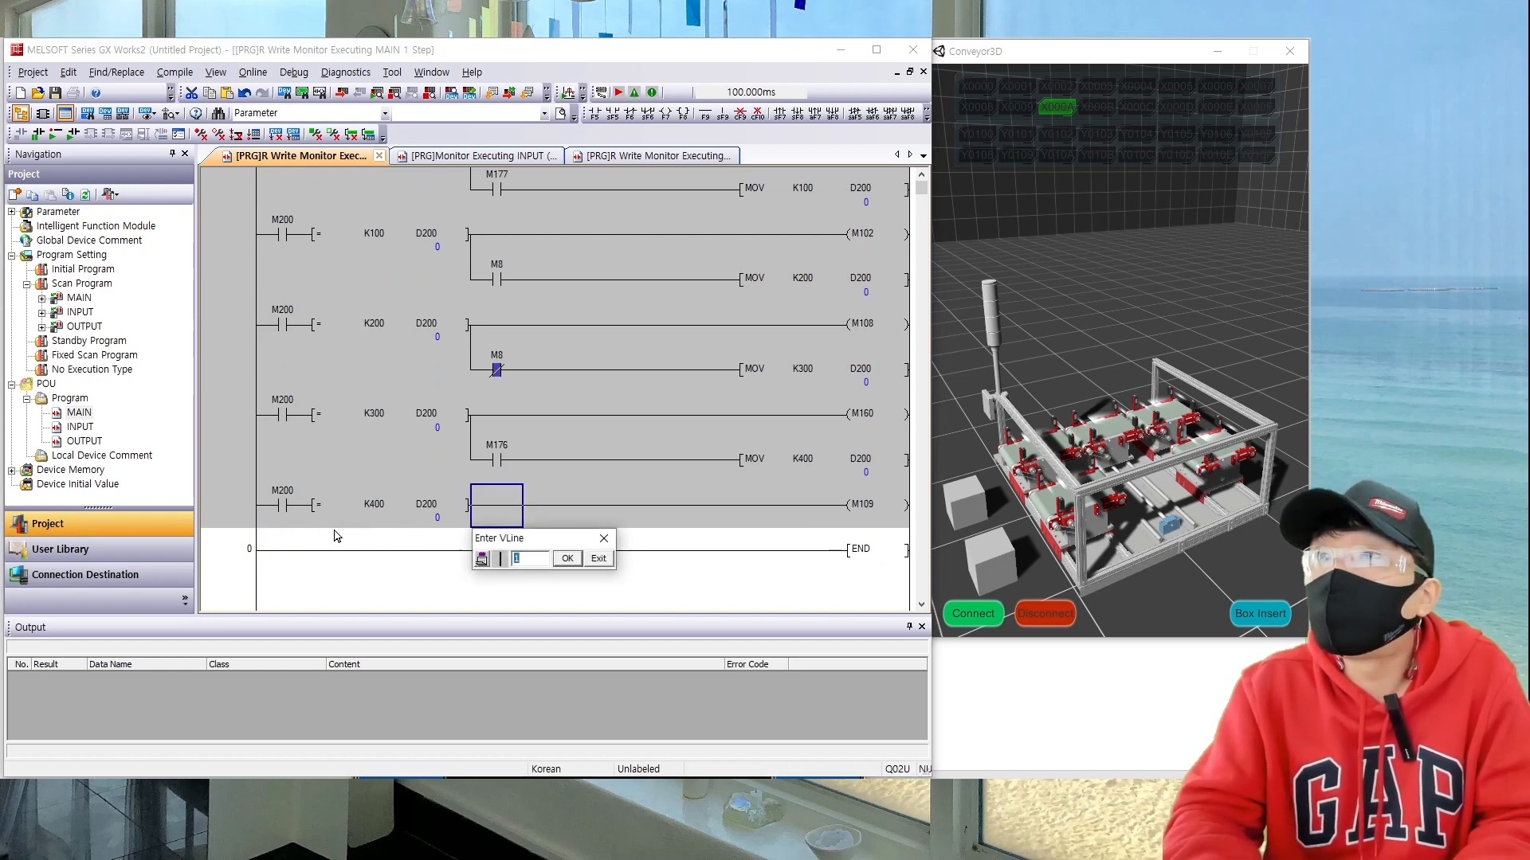
Step: Fill the M109 rung's branch with normally open contact M1 and the instruction MOV K500 D200
key("Down")
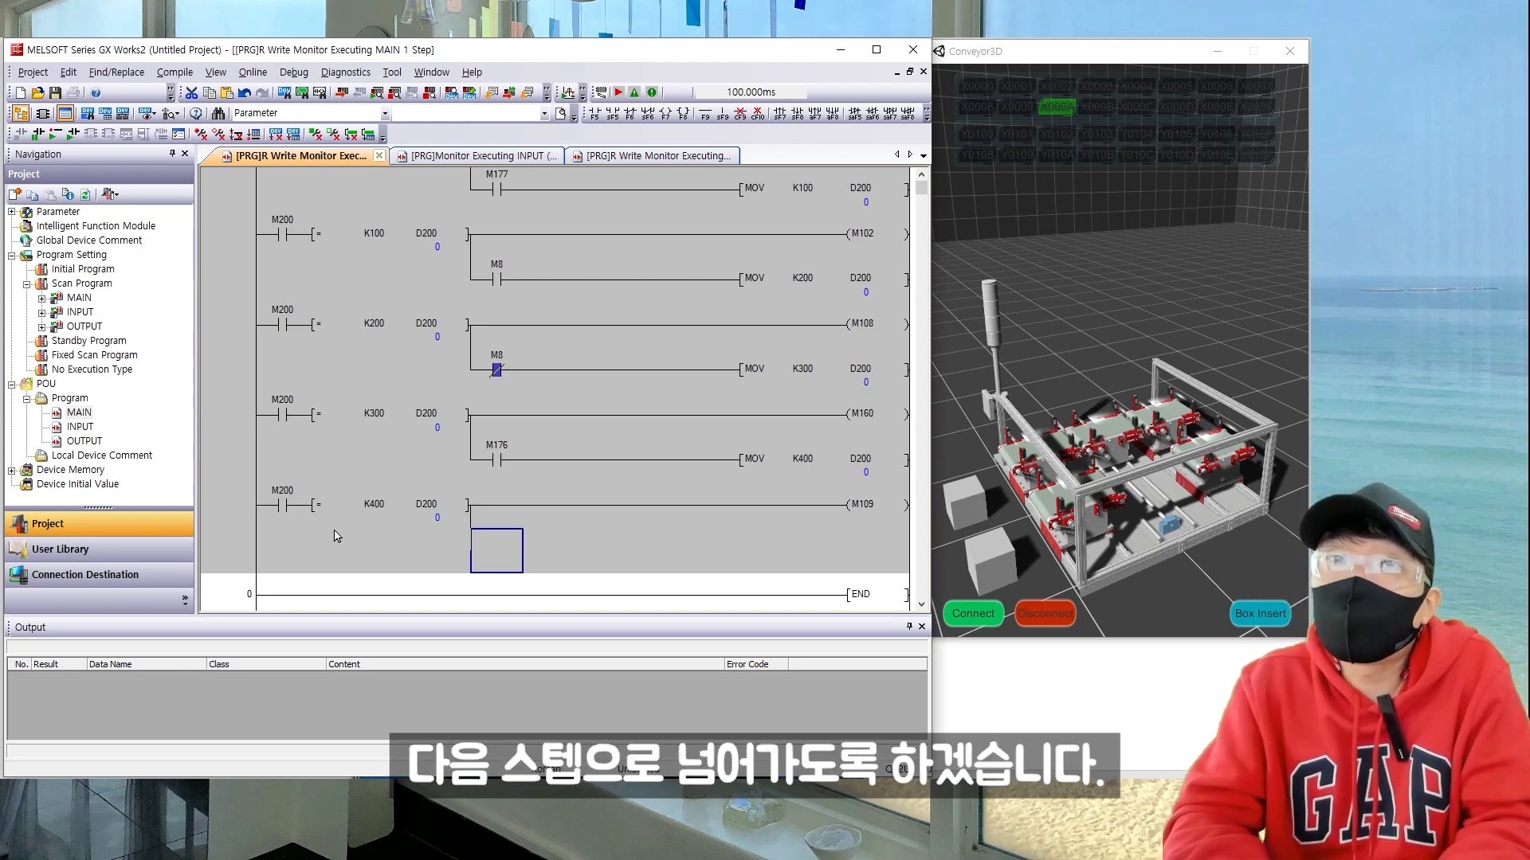
key("F5")
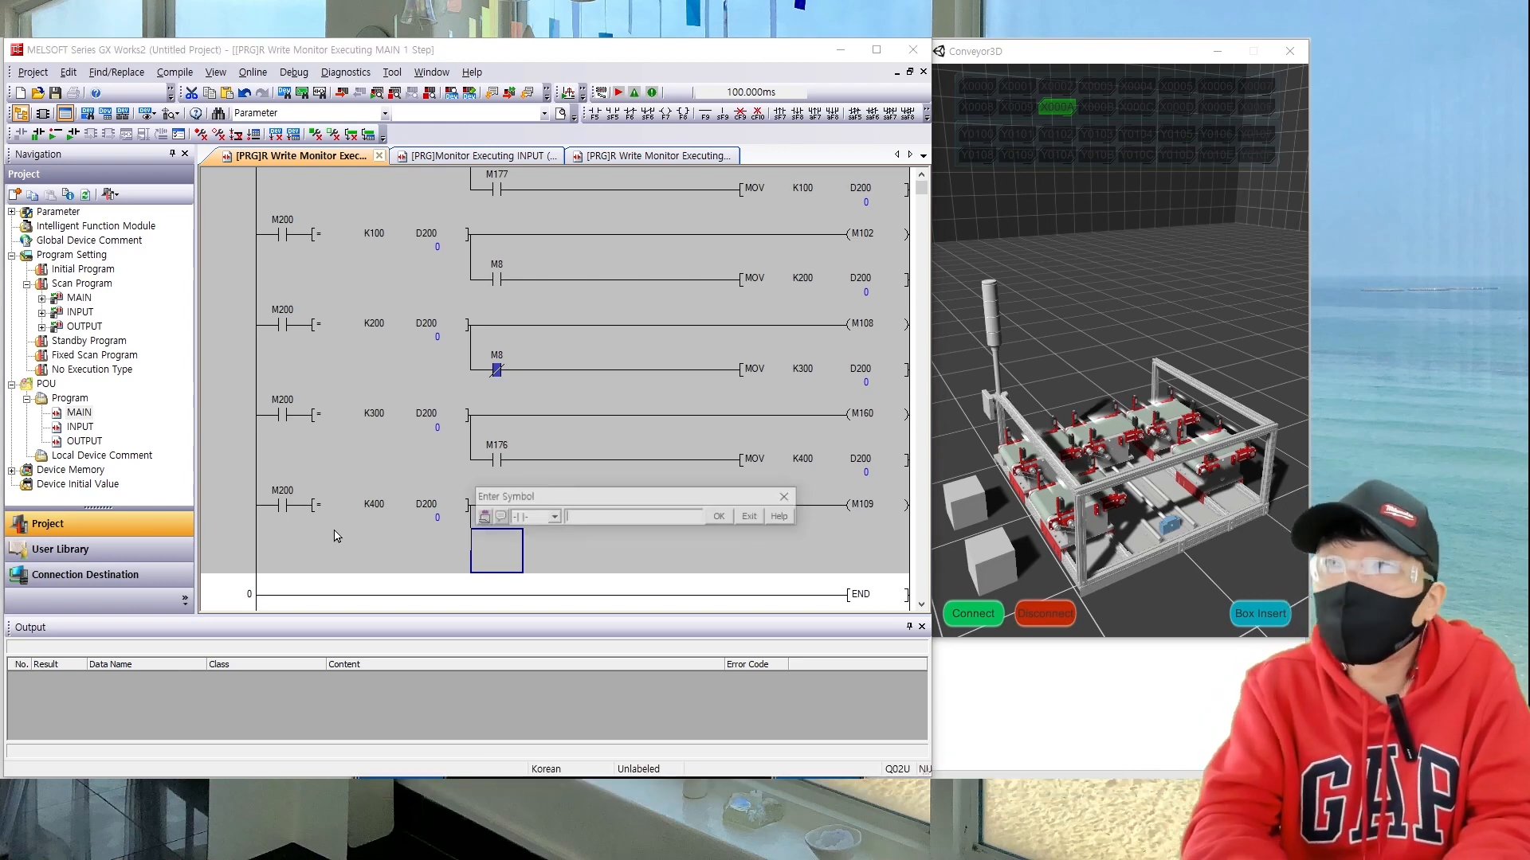
type("M1")
key("Return")
key("F8")
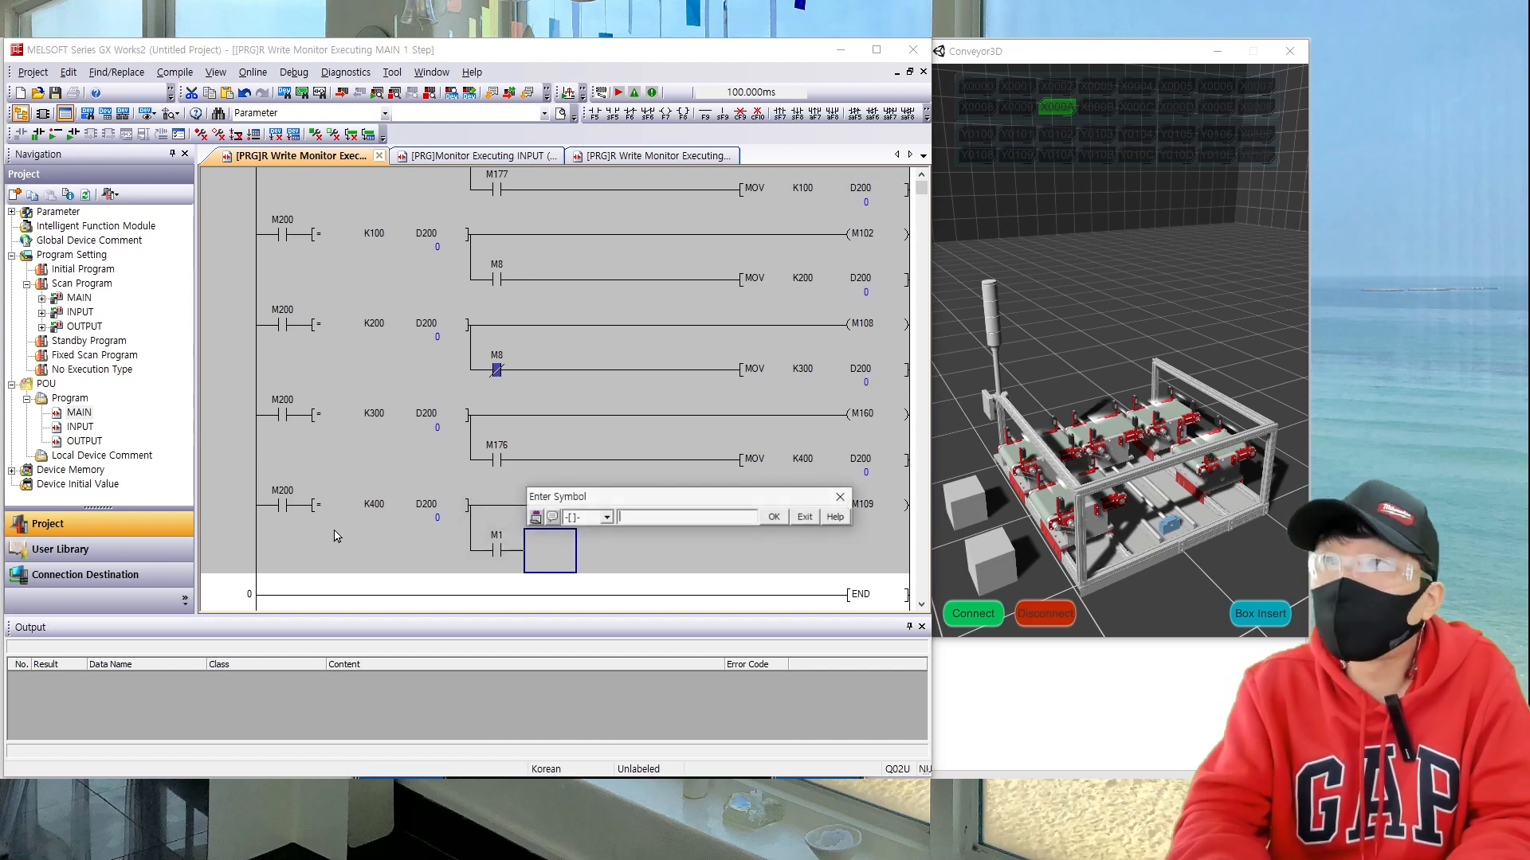
type("MOV")
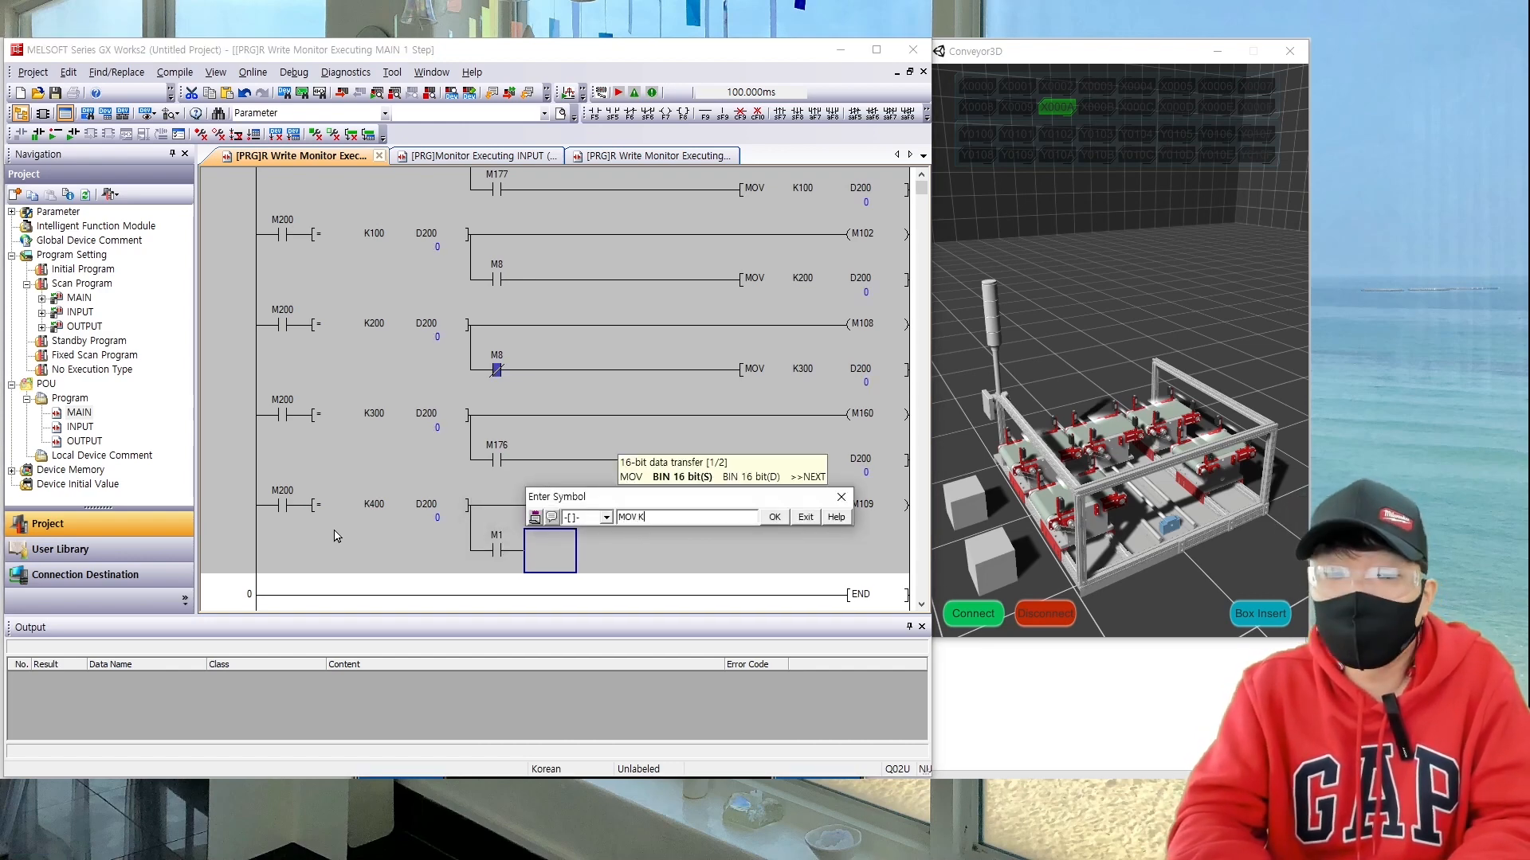
type(" K500 D200")
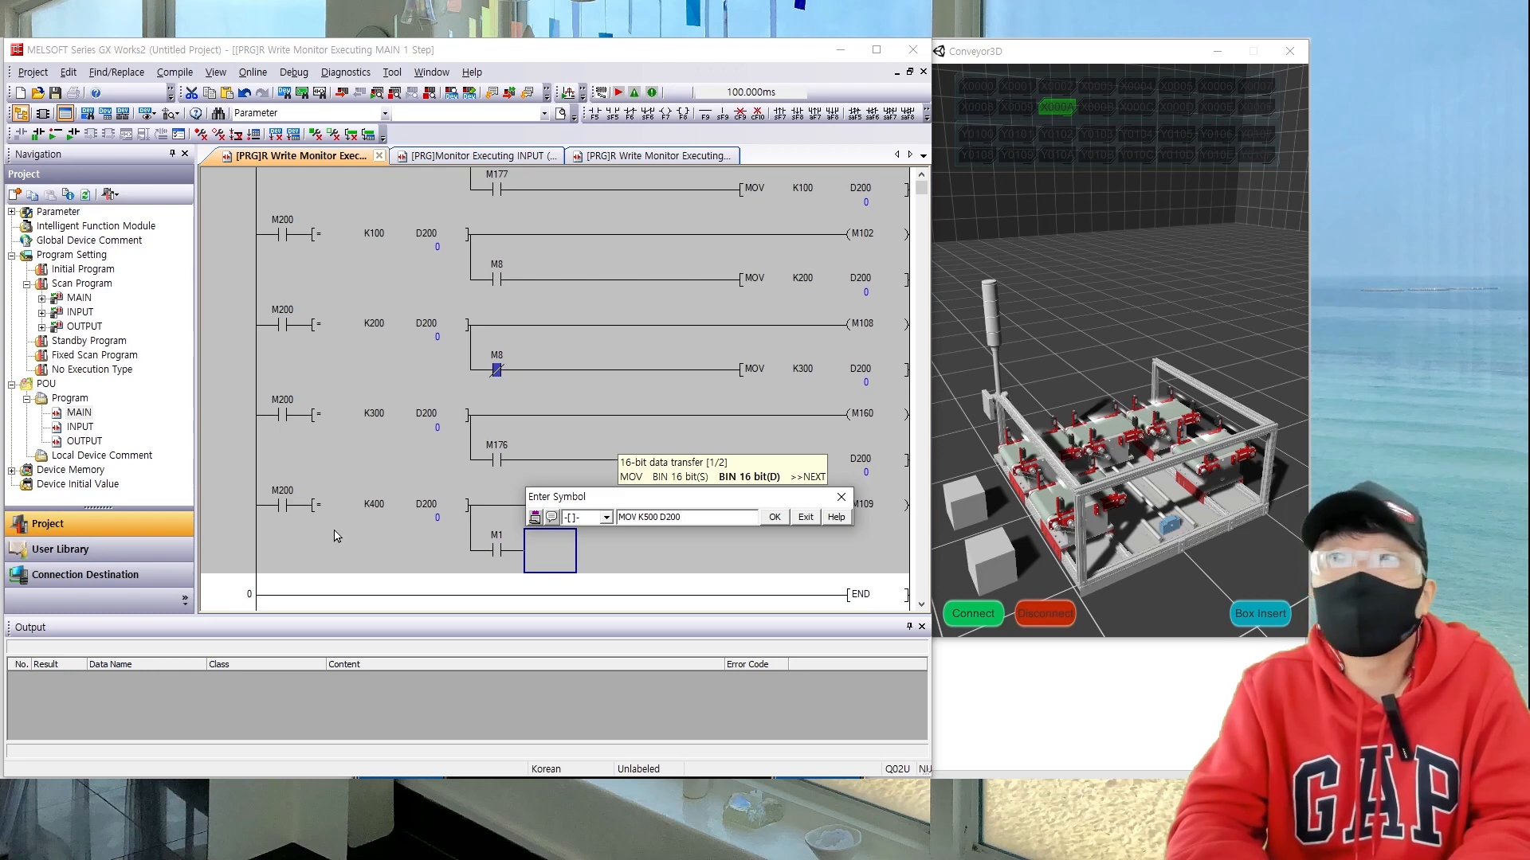
key("Return")
Step: Enter a sixth MAIN rung with normally open contact M200, the comparison = K500 D200 and output coil M101
key("F5")
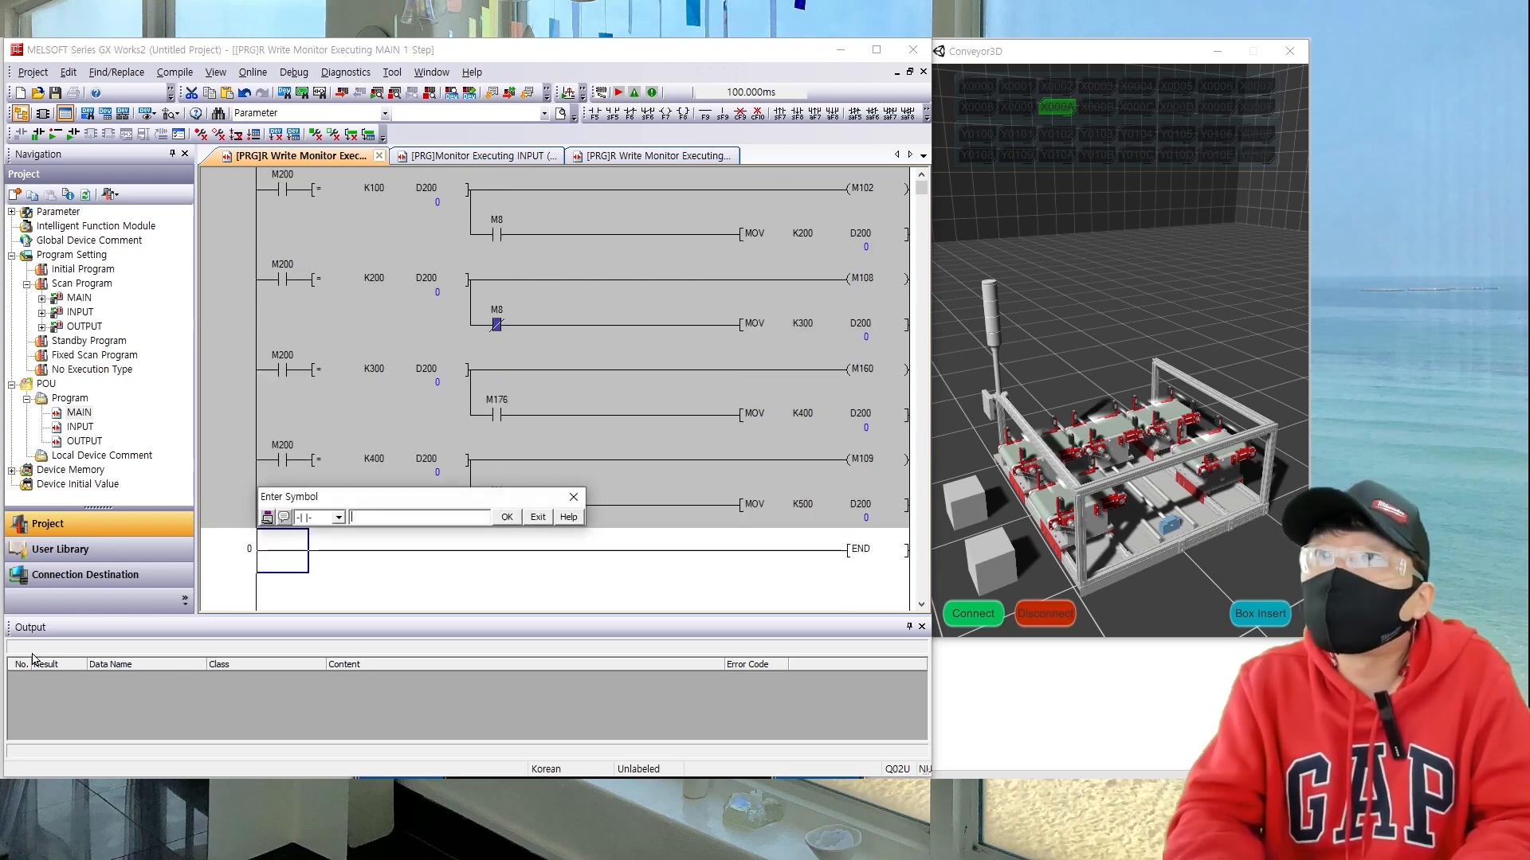
type("M200")
key("Return")
key("F8")
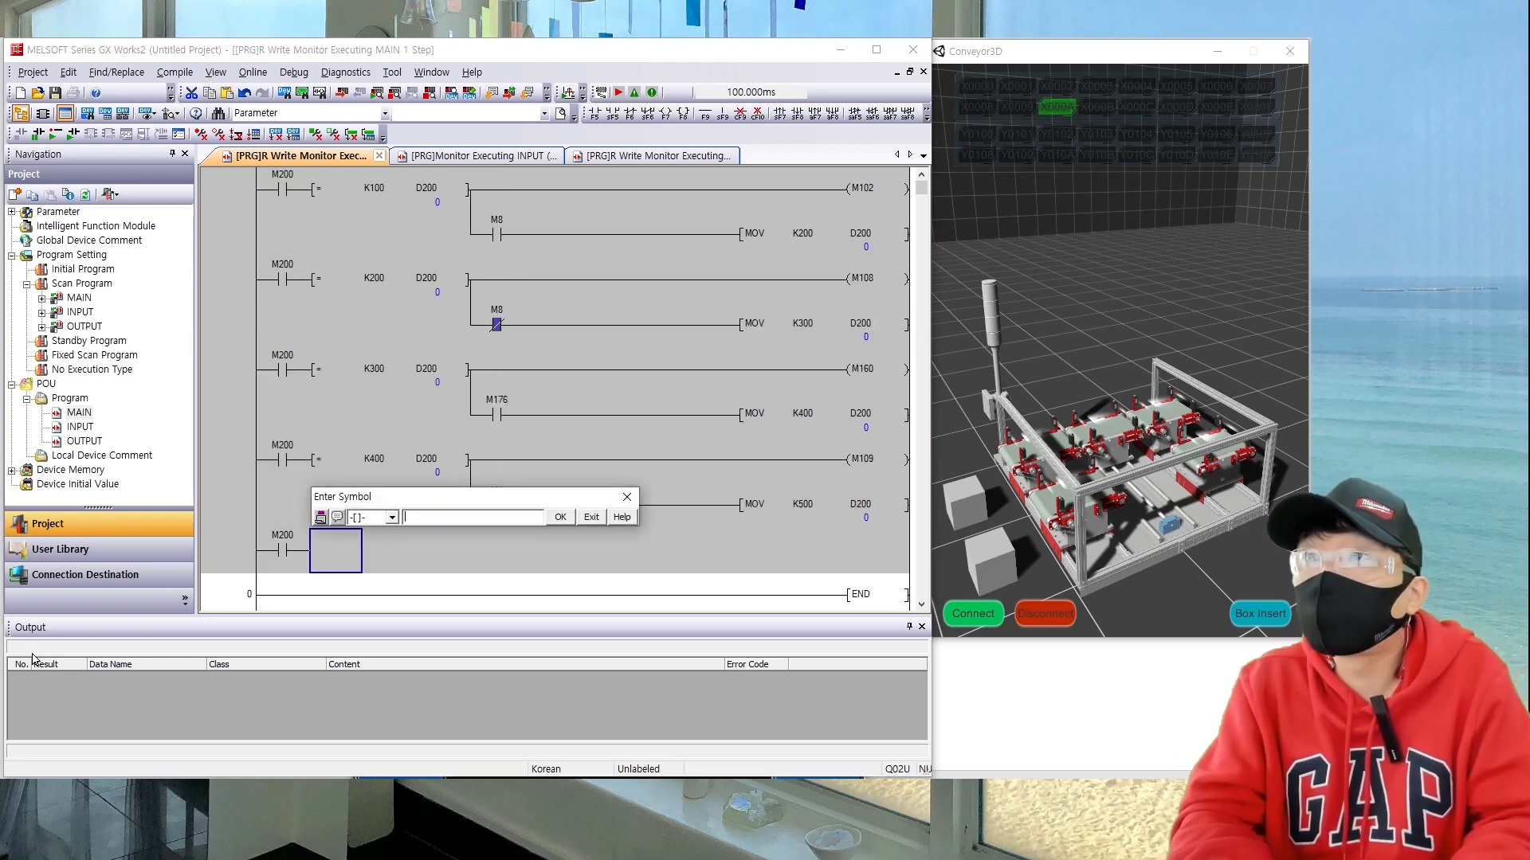
type("K500 D20")
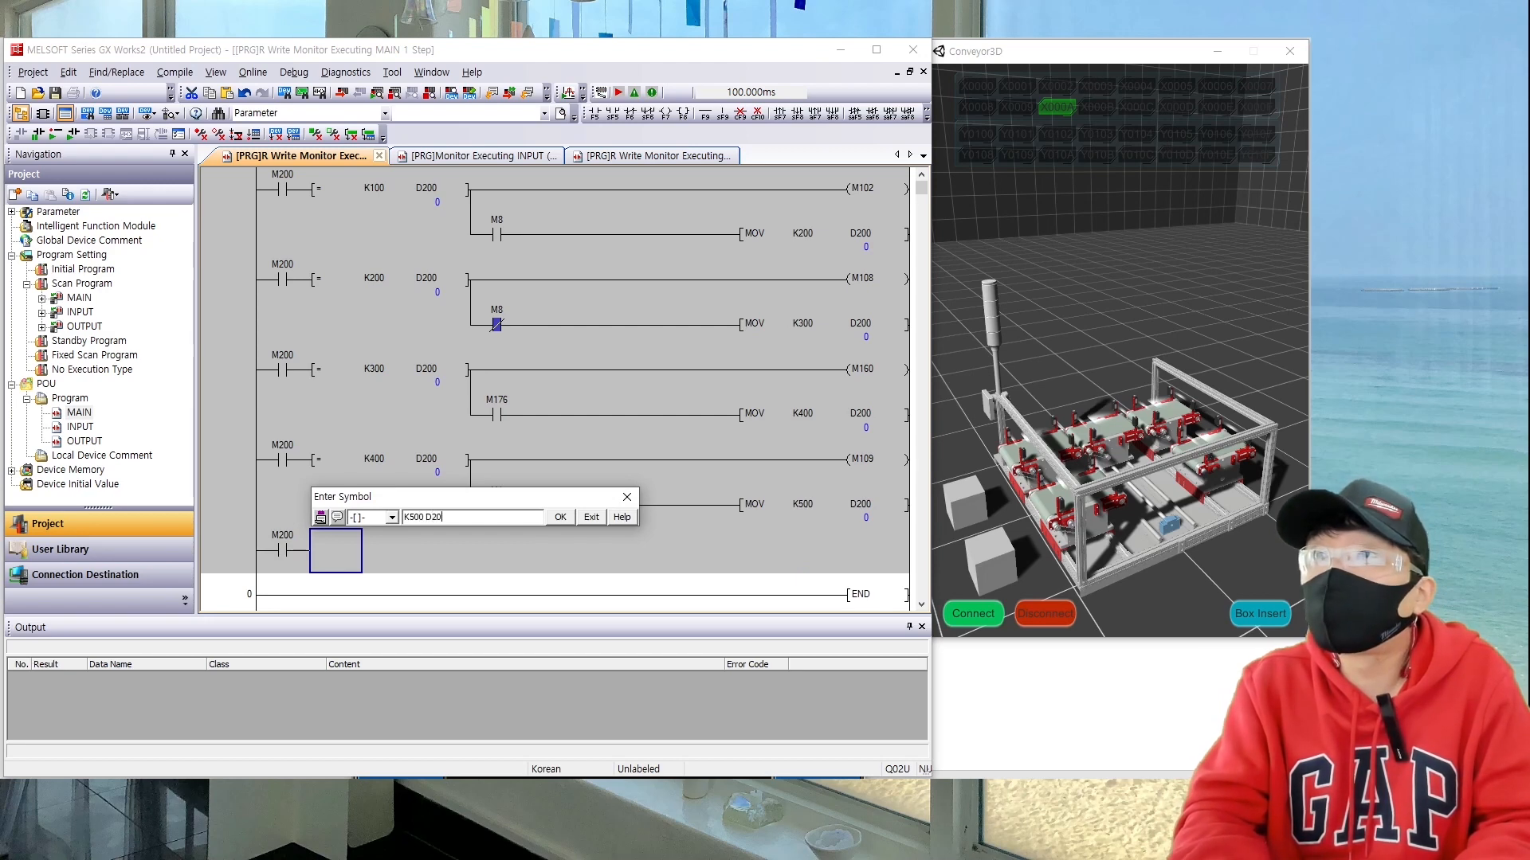
type("0")
key("Return")
key("Escape")
key("Left")
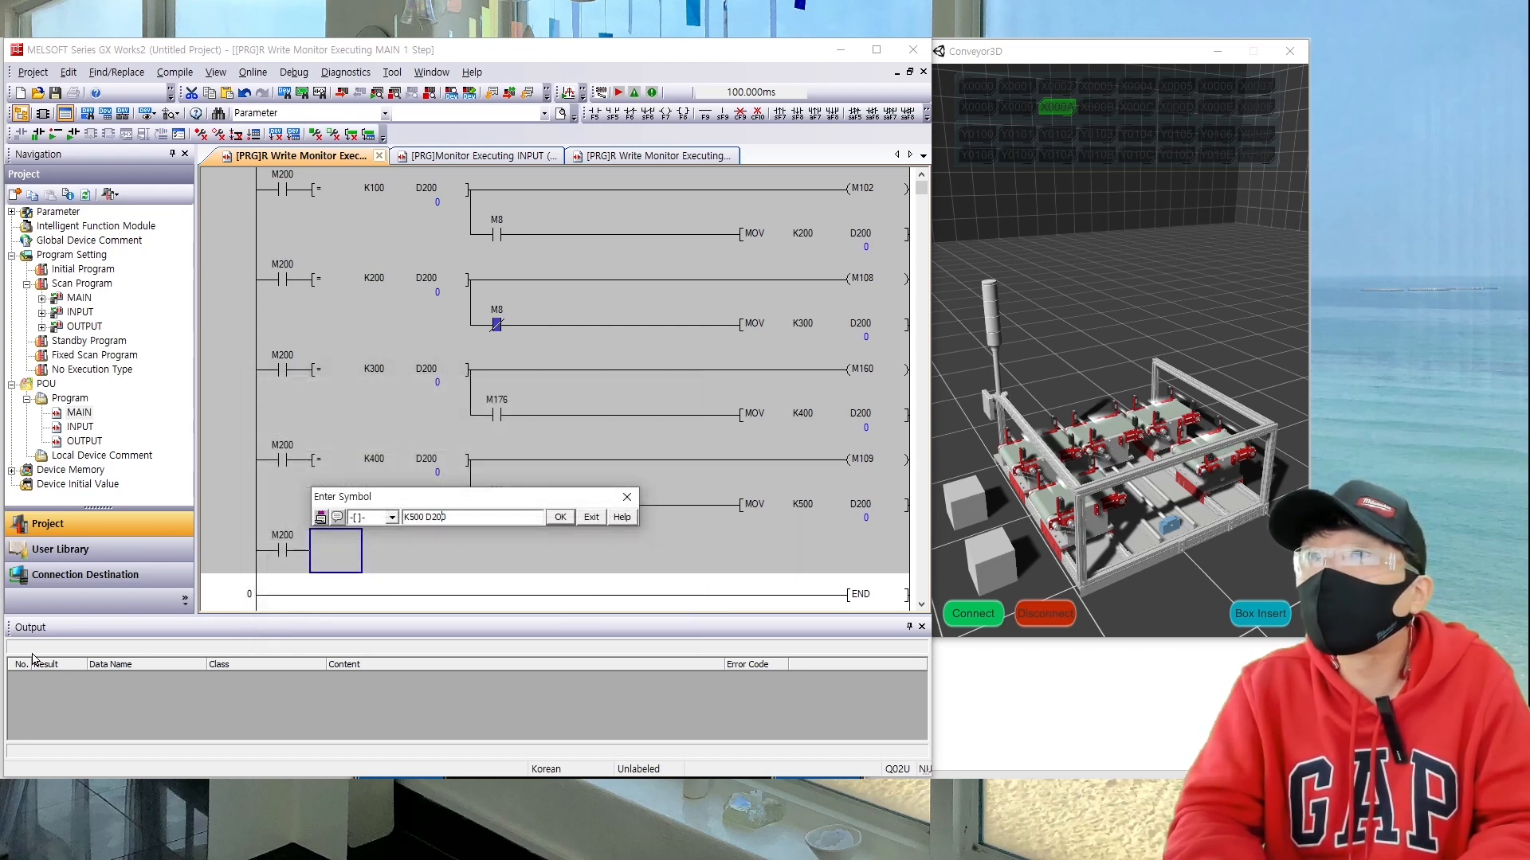
key("Return")
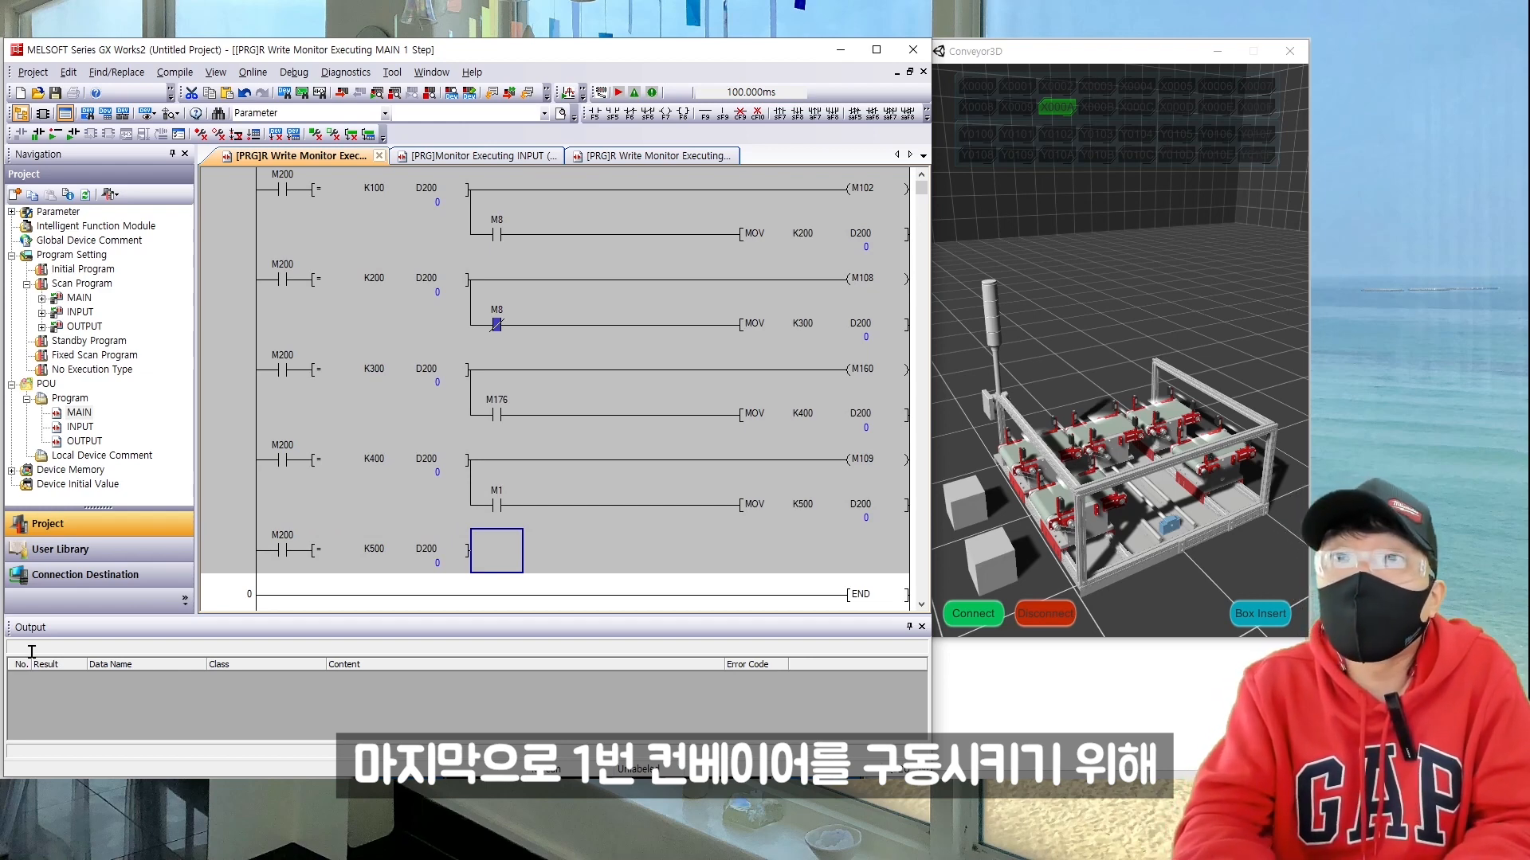
key("F7")
type("M101")
key("Return")
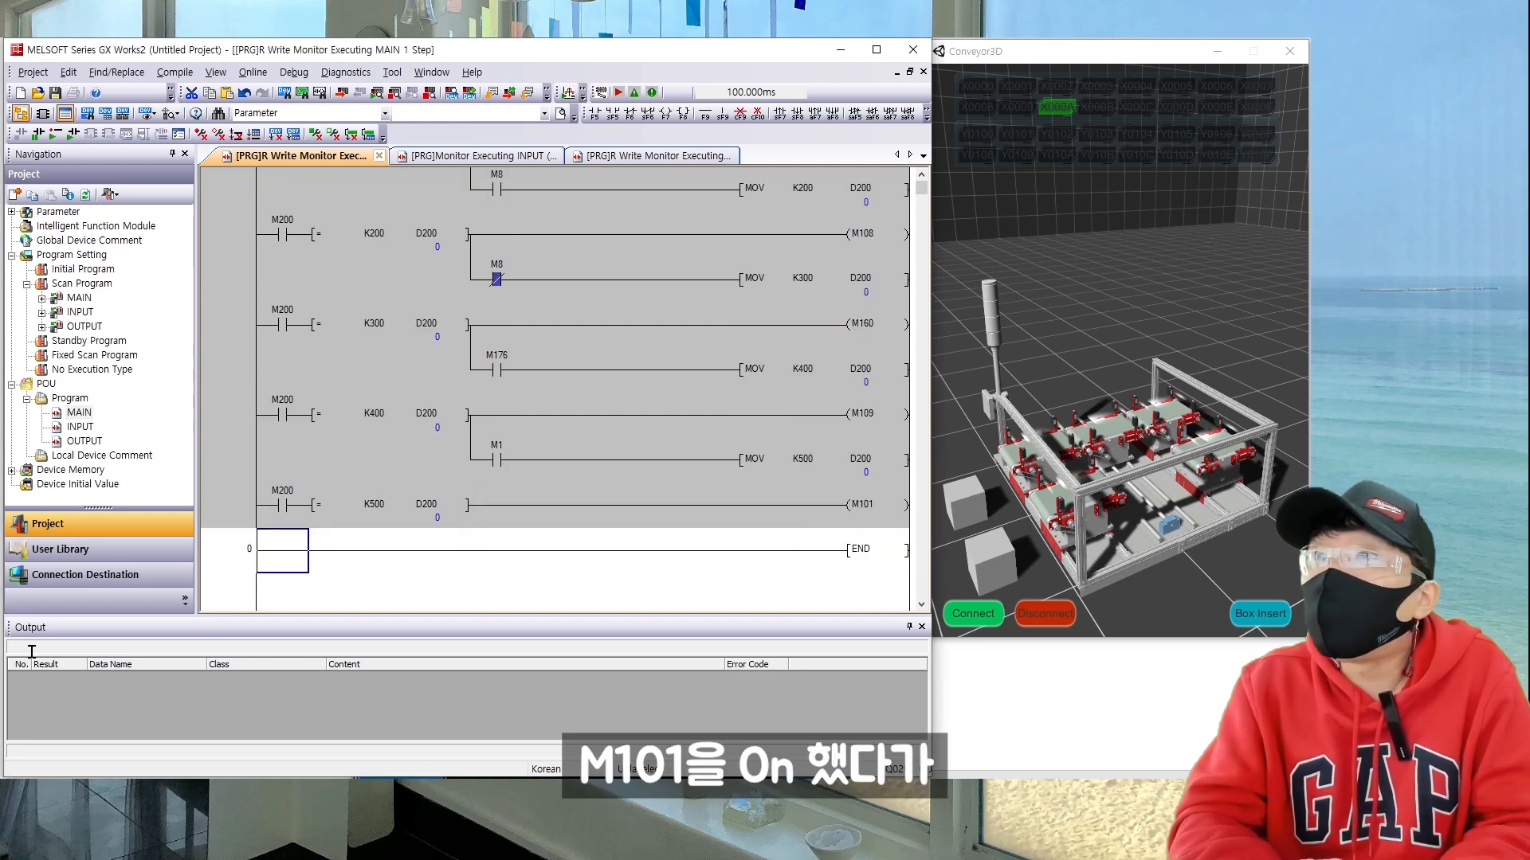
Step: Add a vertical branch line after the = K500 D200 comparison on the M101 rung
key("Right")
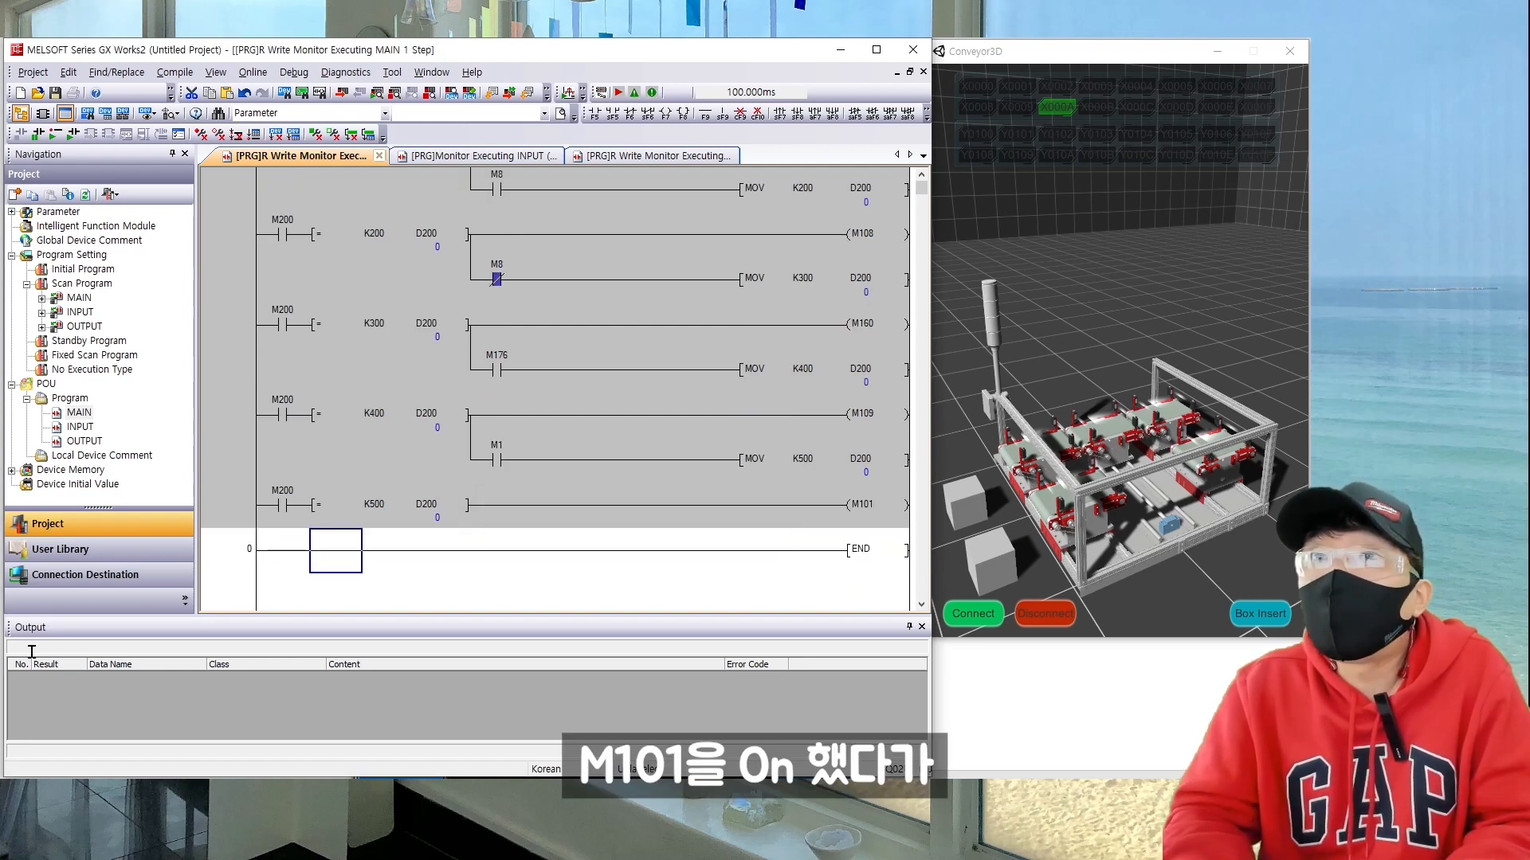
key("Right")
key("Right")
key("Right")
key("Up")
key("shift+F9")
key("Return")
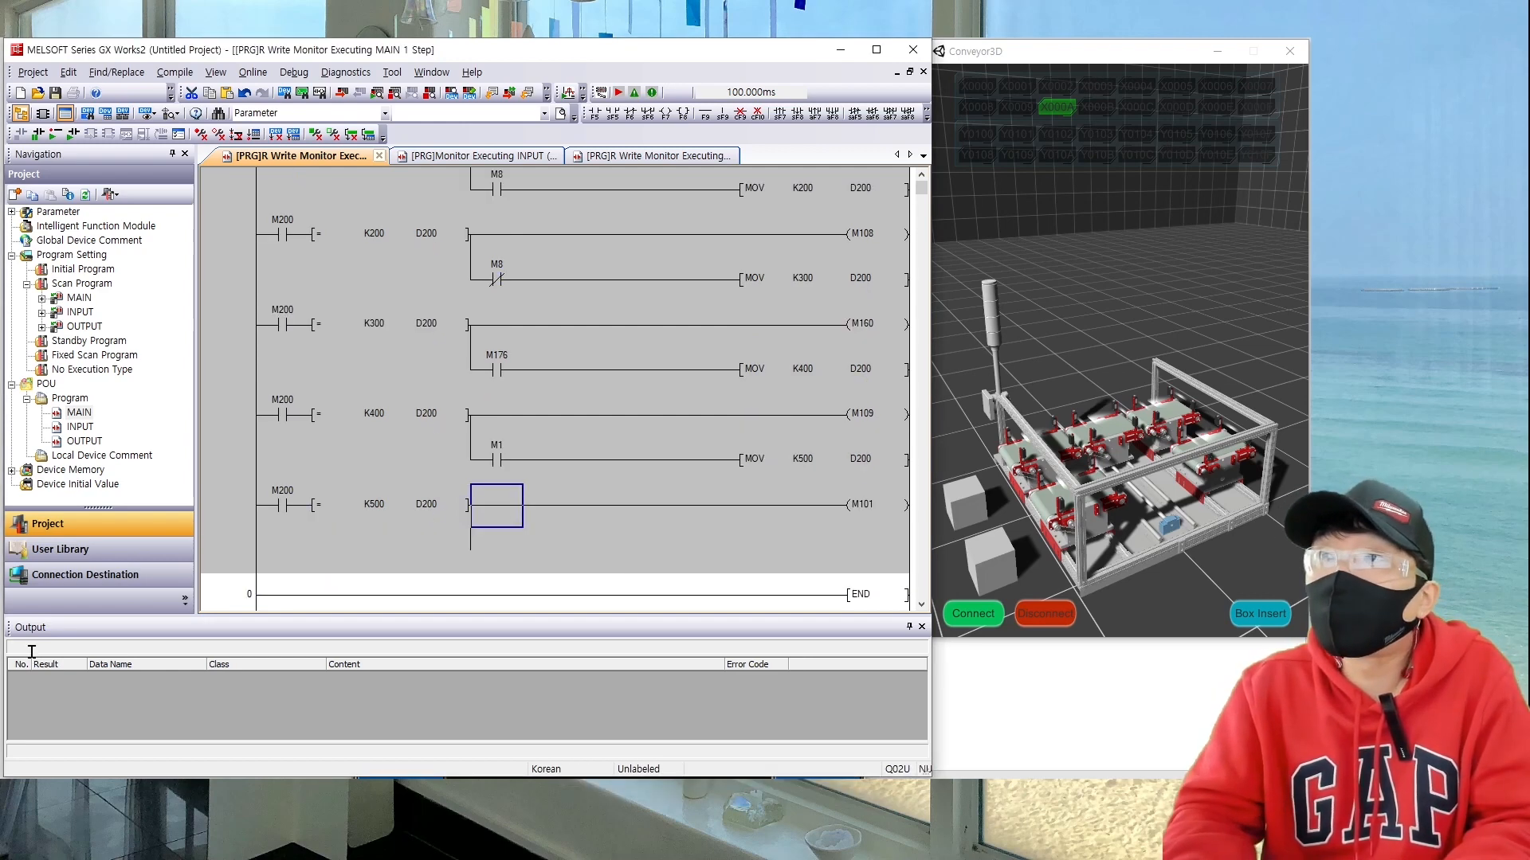
Step: Fill the M101 rung's branch with normally closed contact M1 and the instruction MOV K0 D200
key("Down")
key("F6")
type("M1")
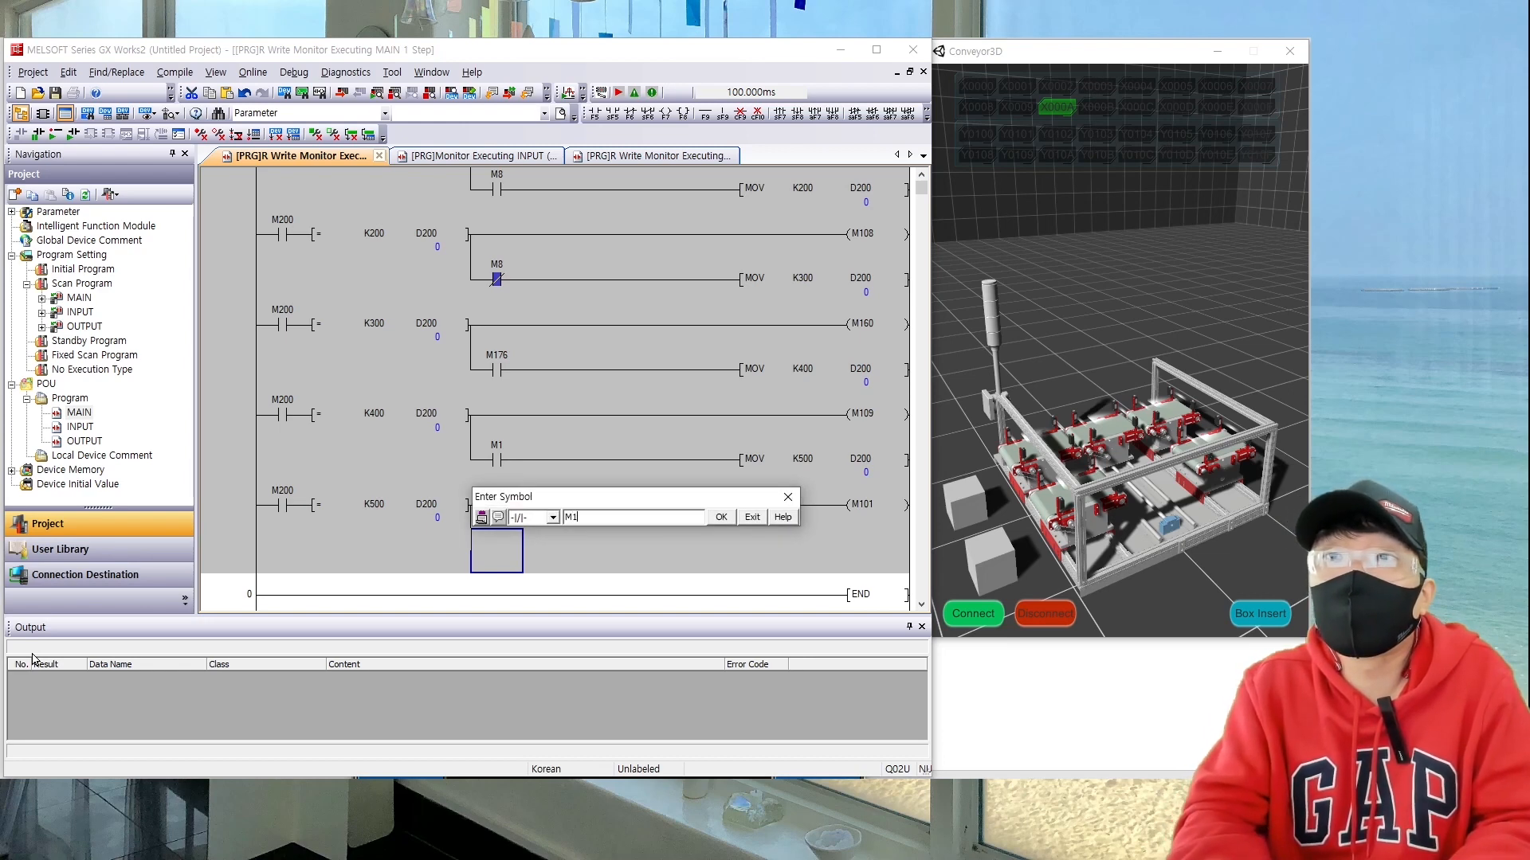
key("Return")
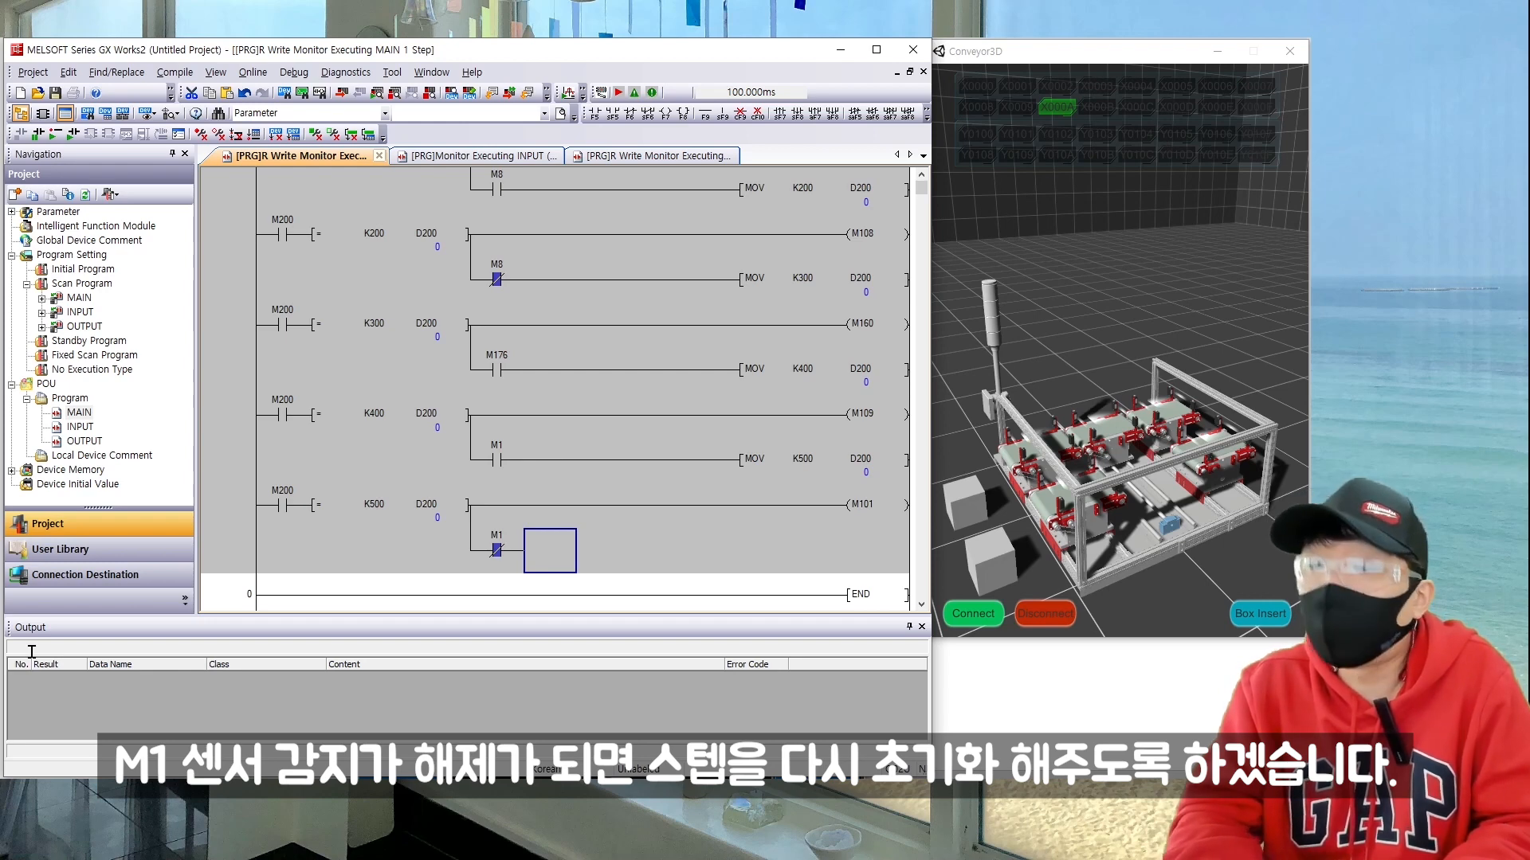
type("MOV ")
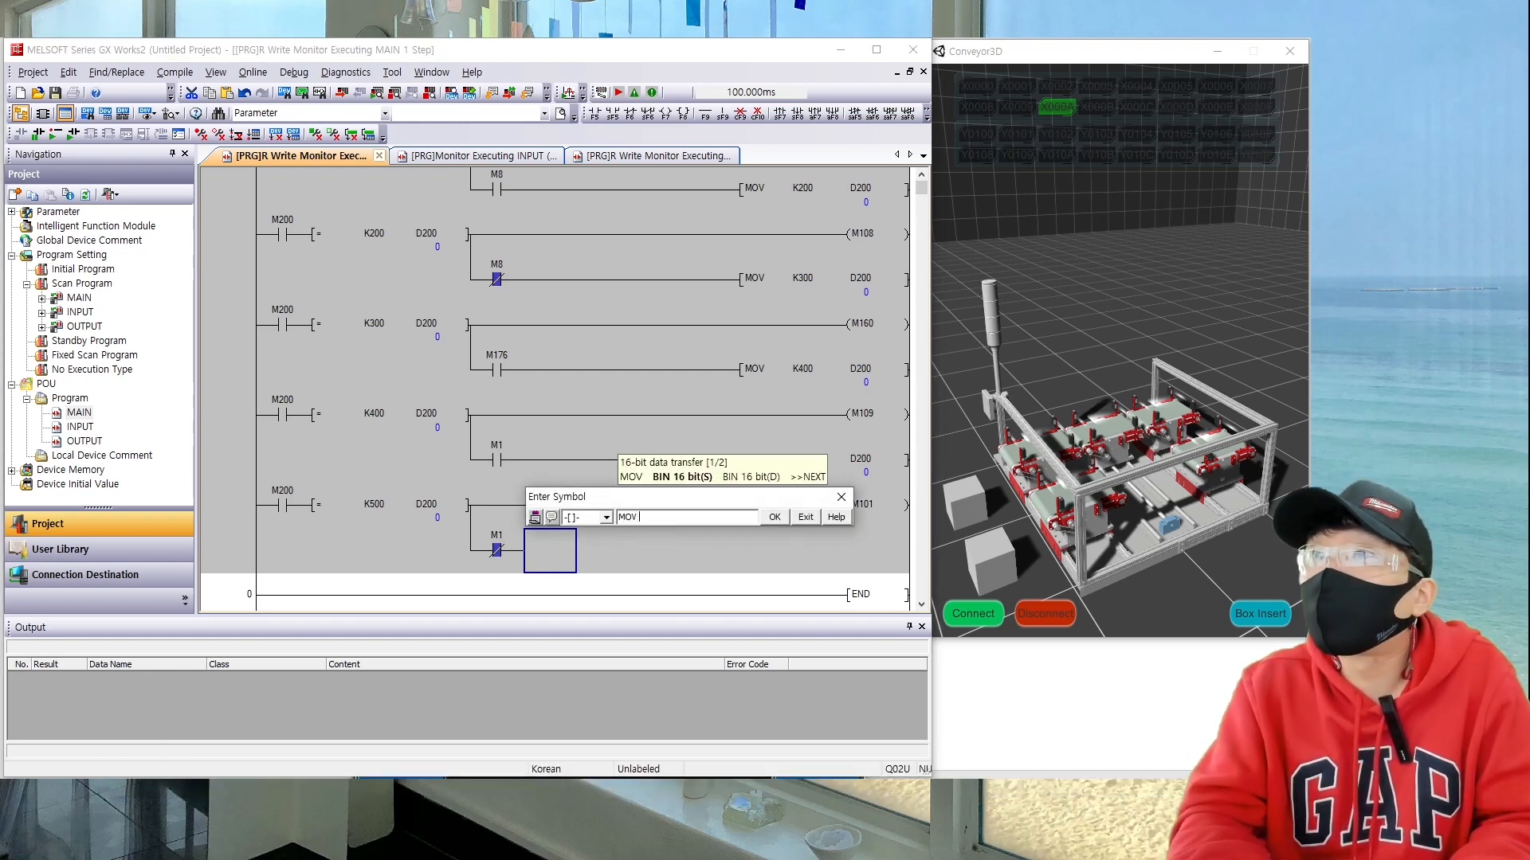
type("K0 D2")
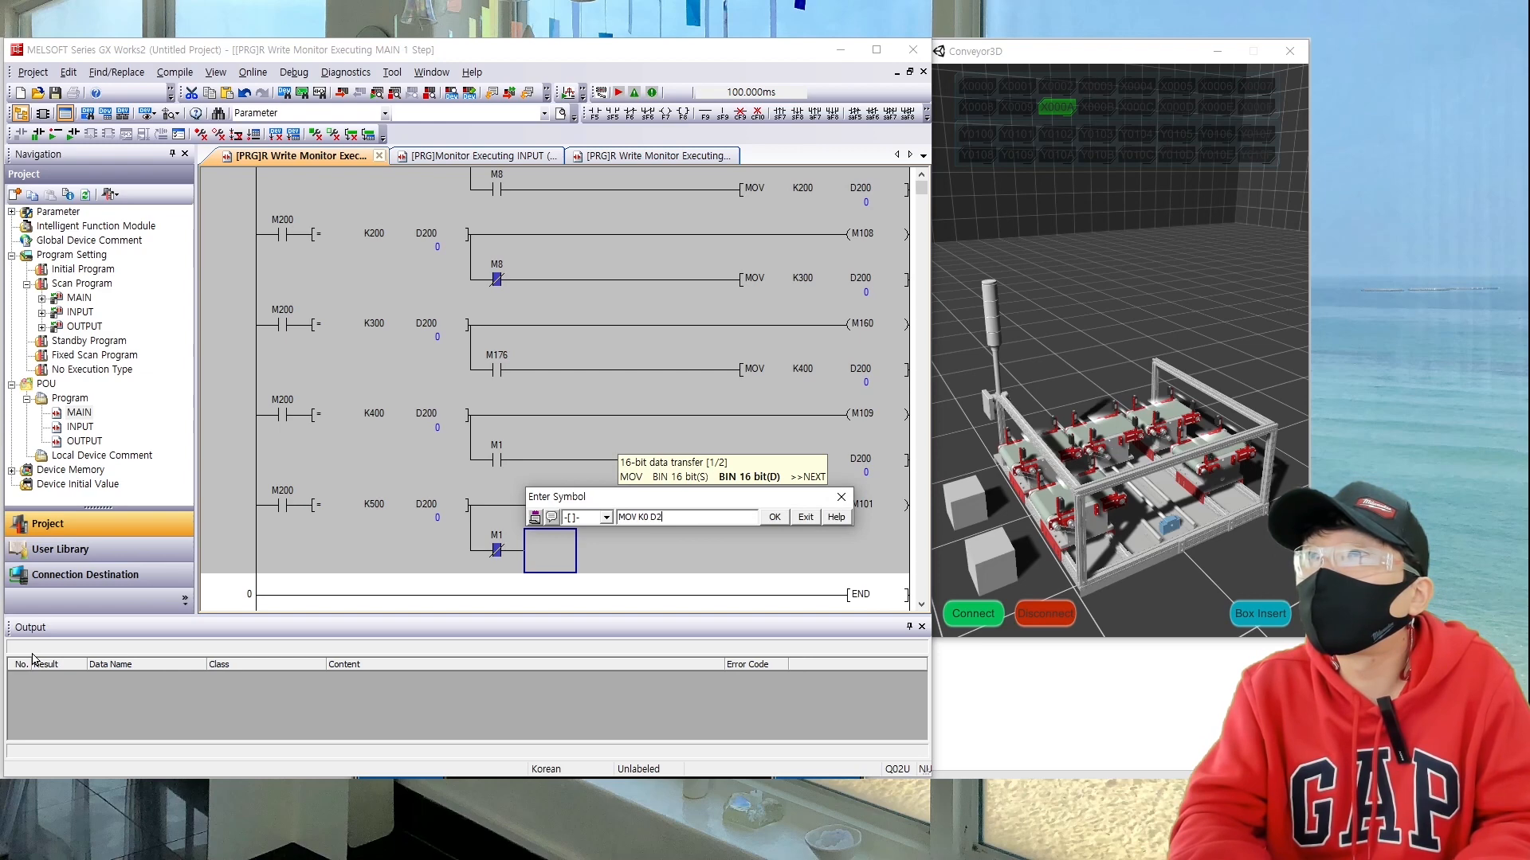
type("00")
key("Return")
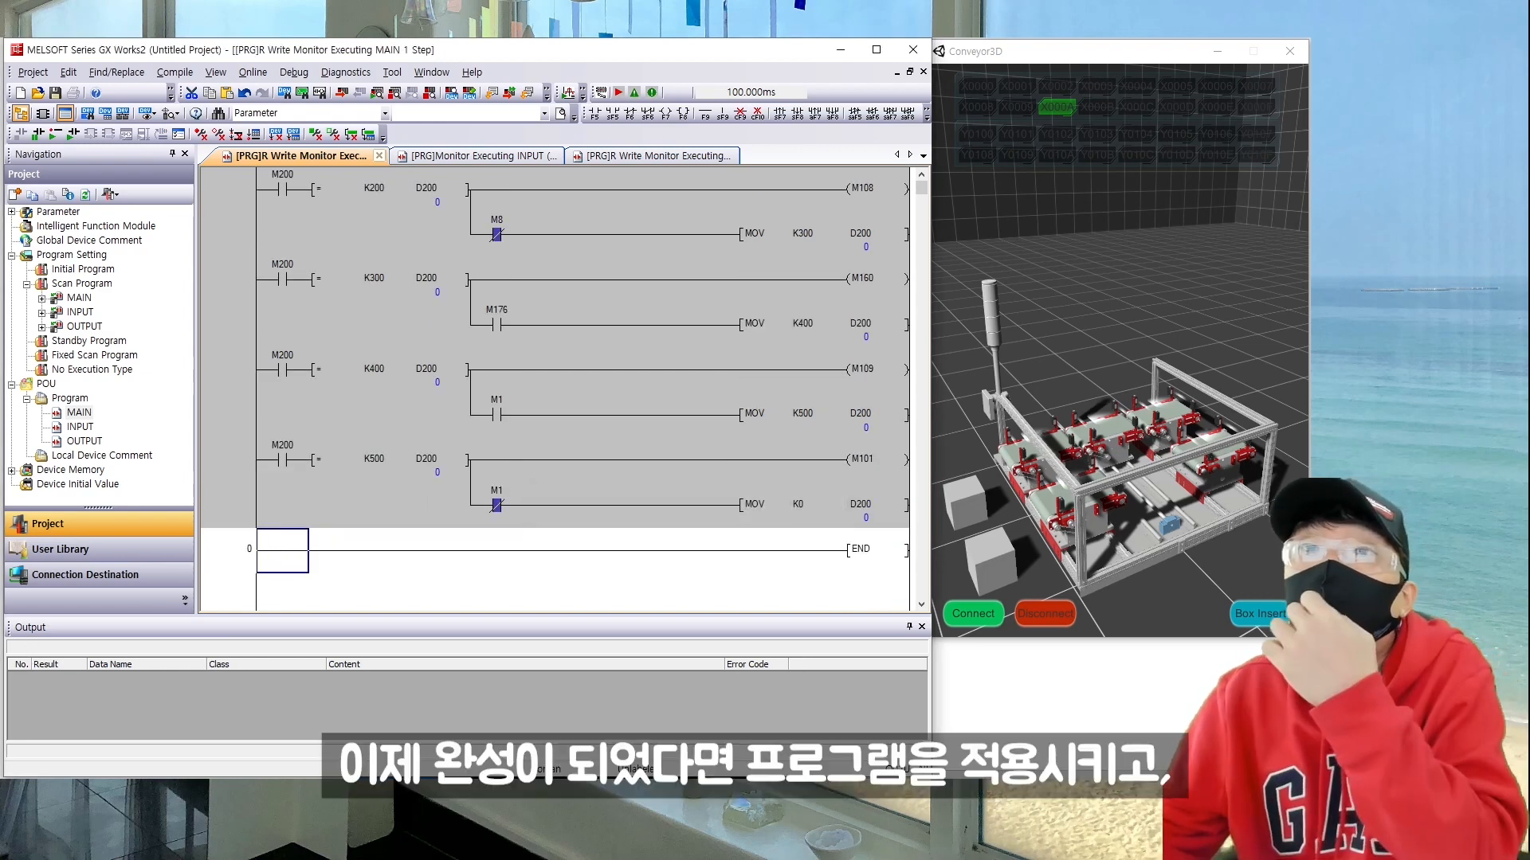
Step: Apply the edited MAIN program to the running PLC with an online program change
left_click(178, 74)
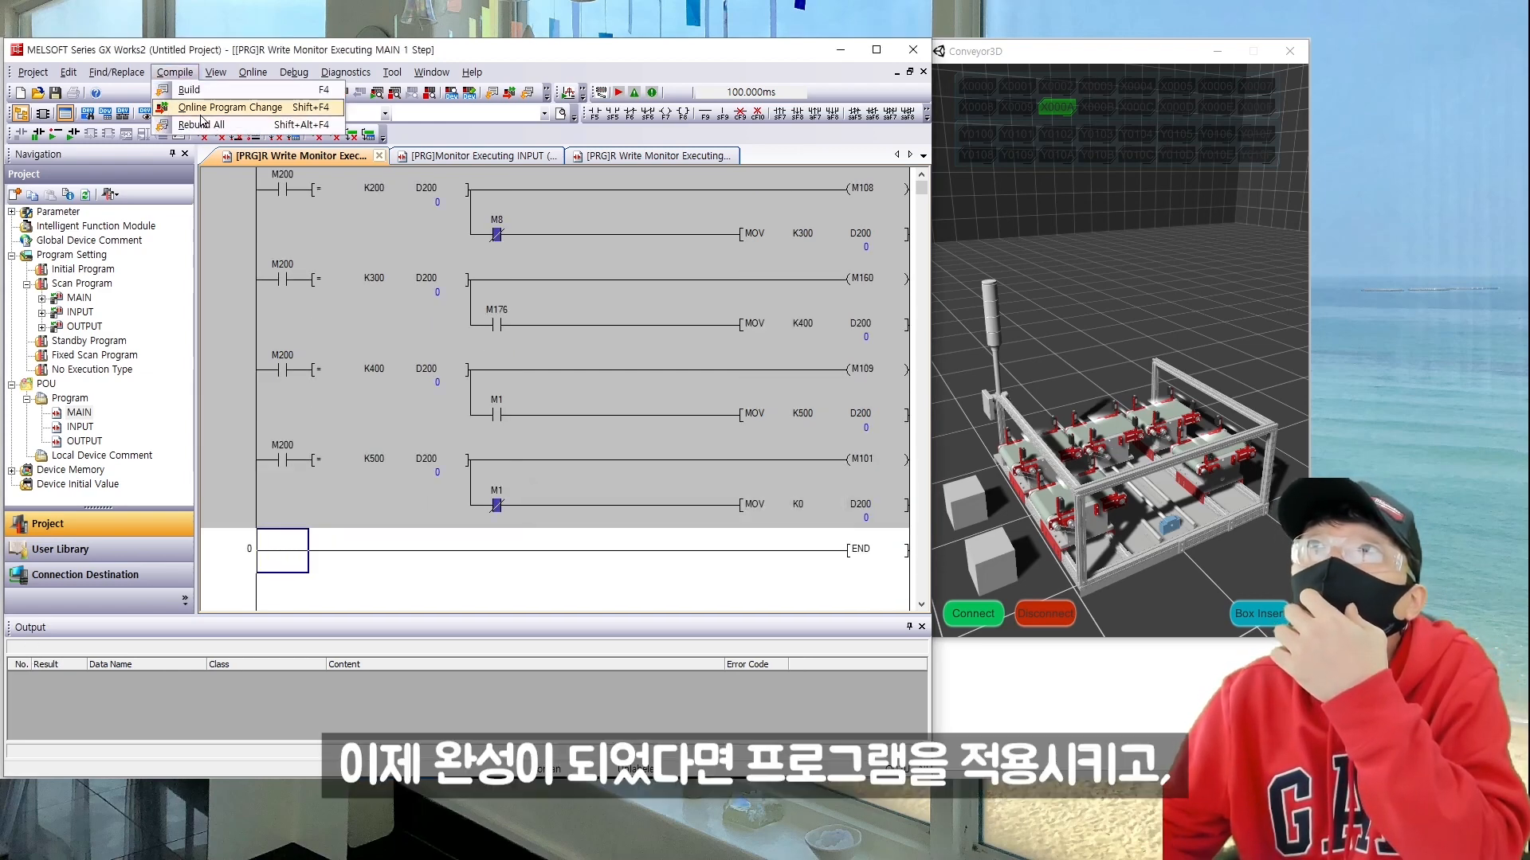
left_click(204, 109)
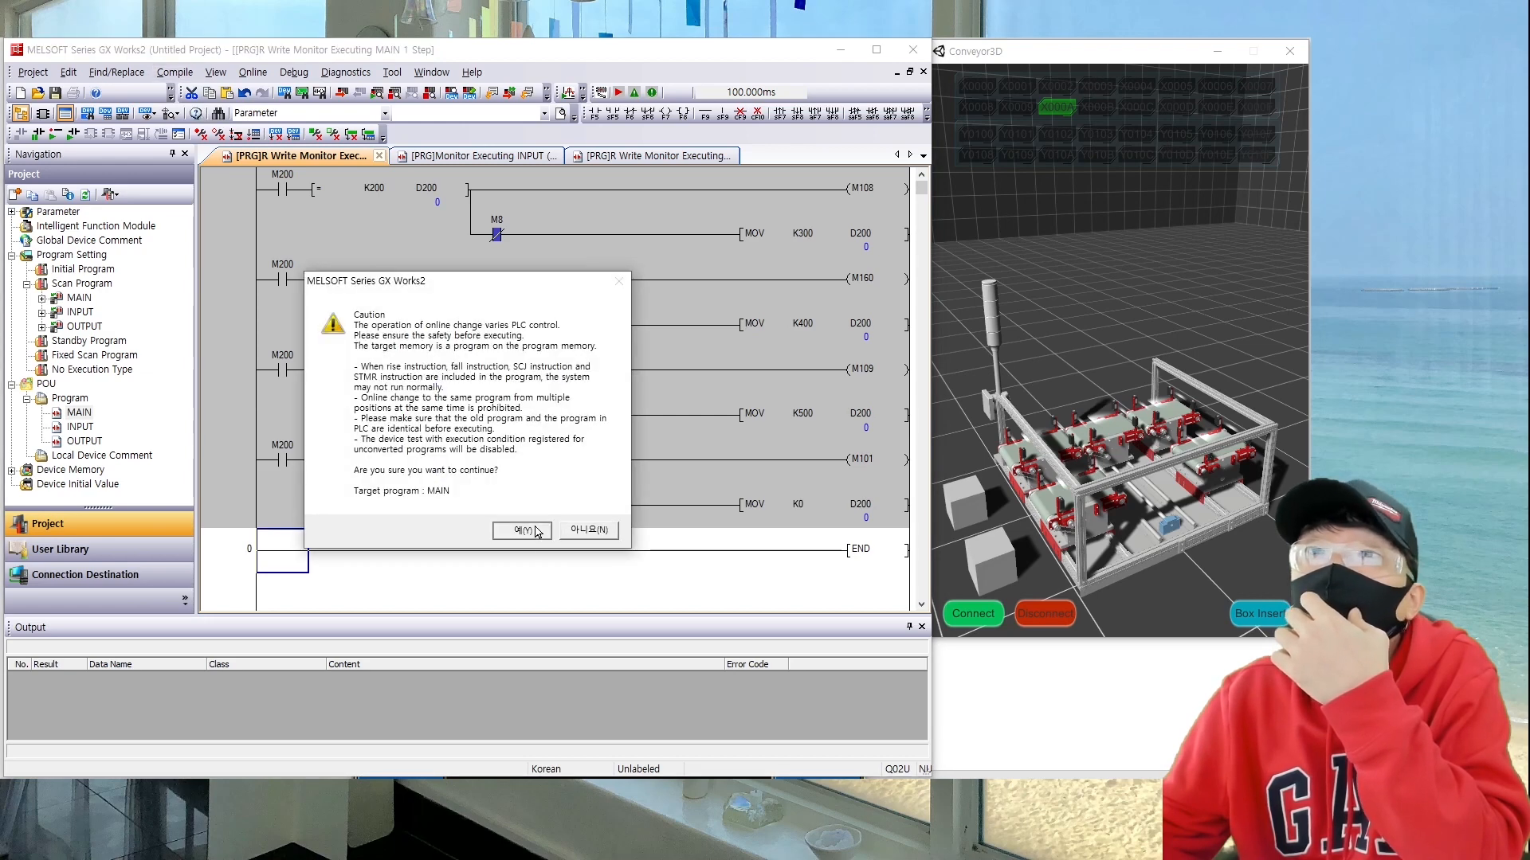
left_click(522, 530)
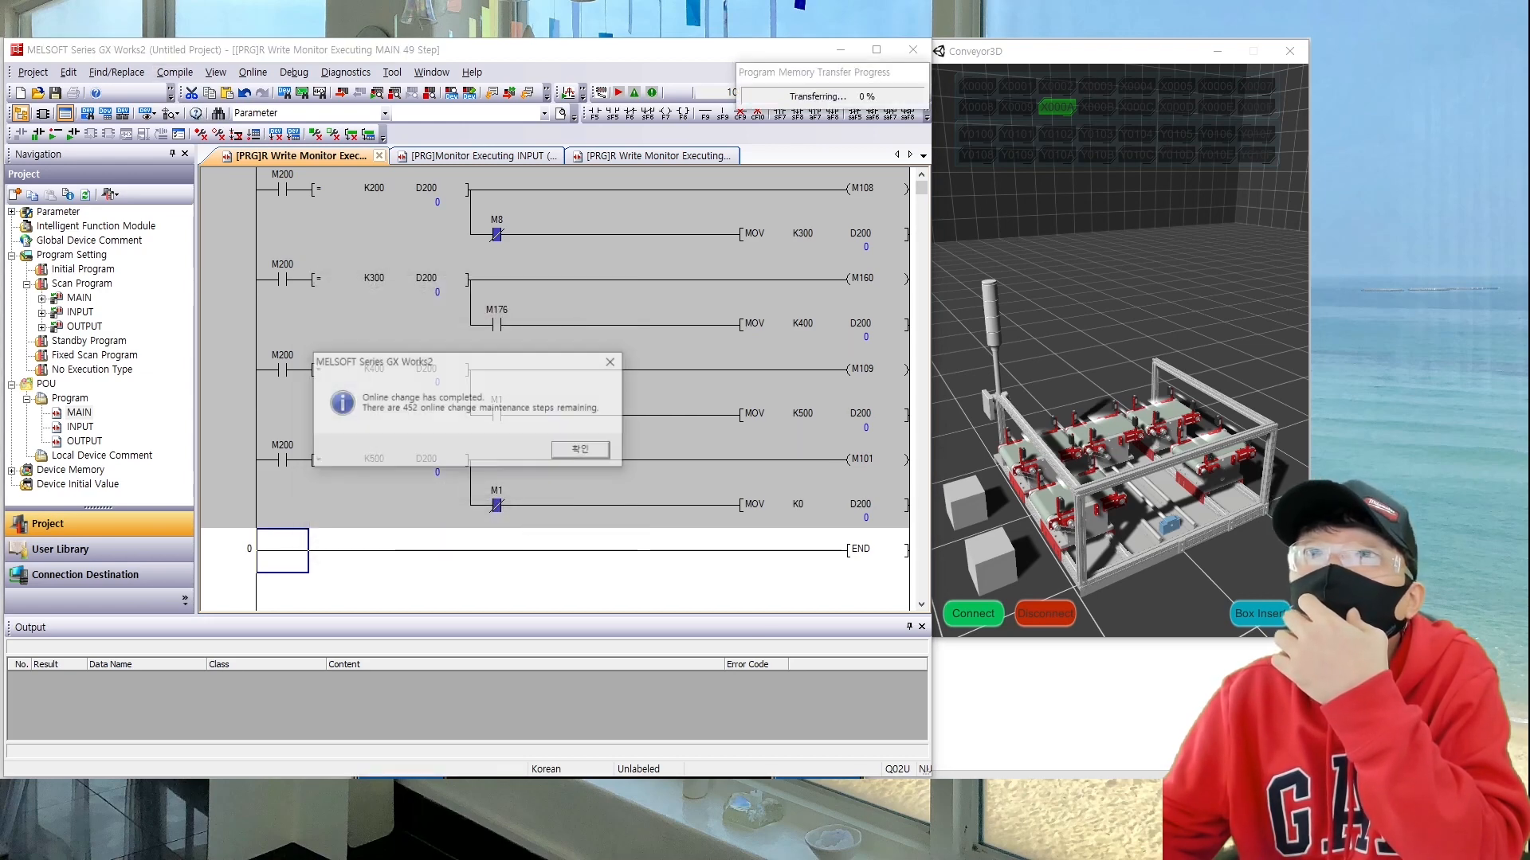
left_click(582, 450)
left_click(510, 460)
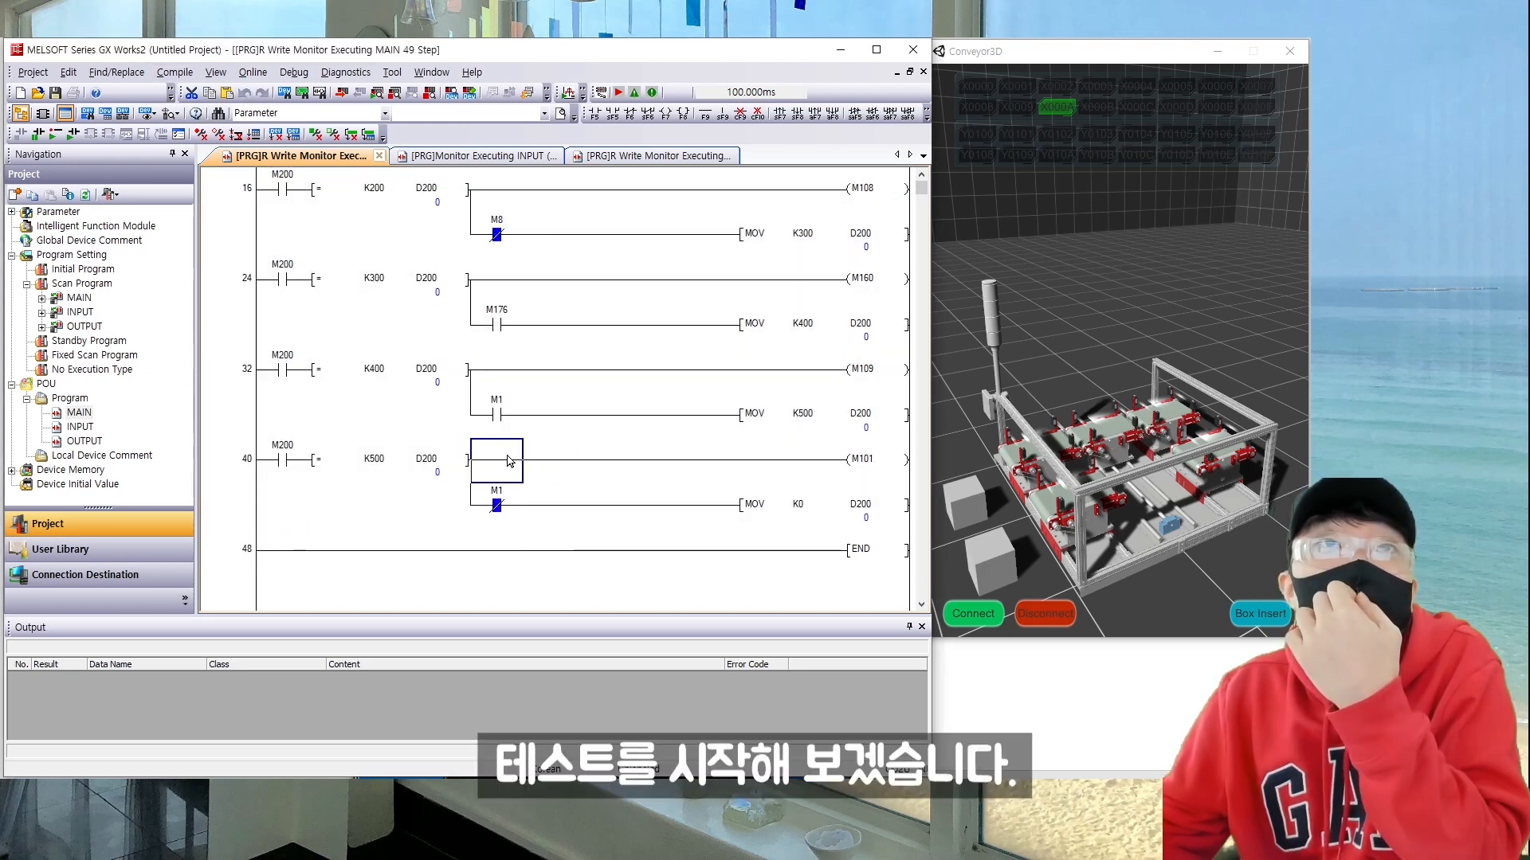
Step: Disconnect and close Conveyor3D, restart it, and arrange it with the MX Component to Modbus TCP Server window beside the ladder program
left_click(604, 373)
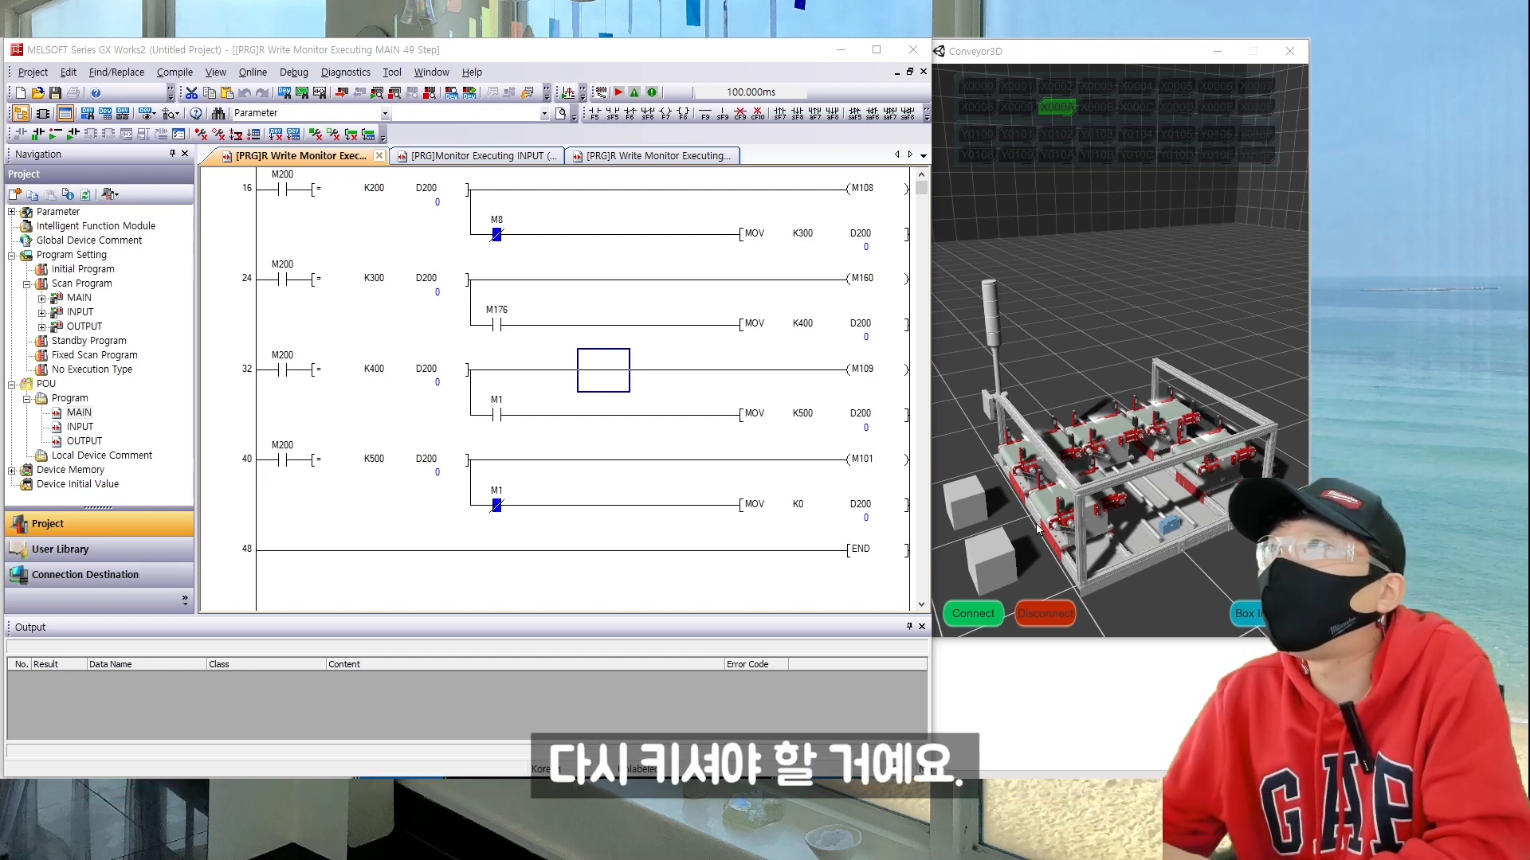
left_click(1057, 612)
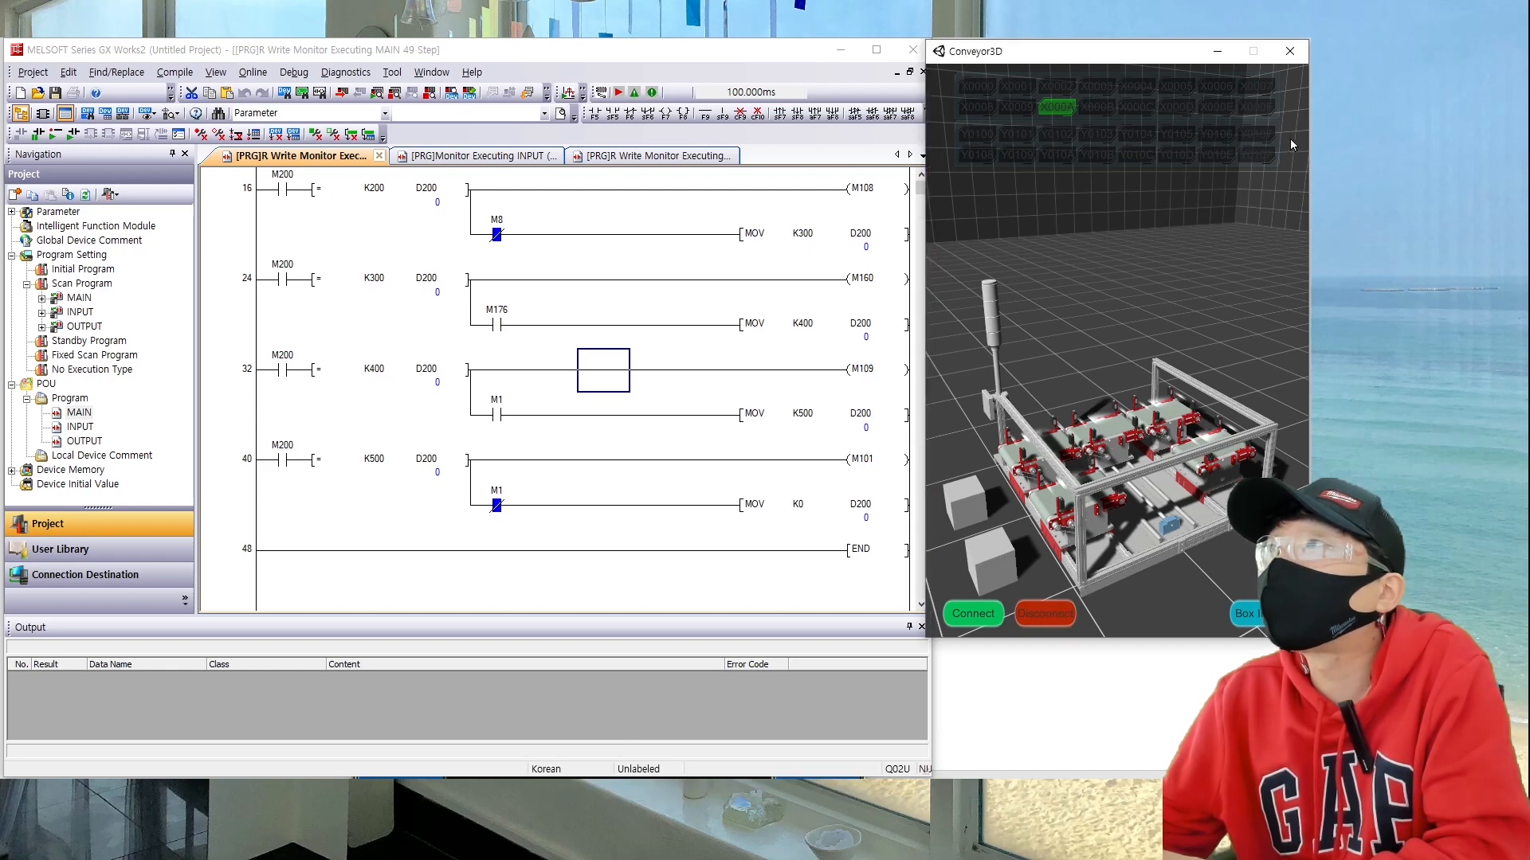
left_click(1290, 50)
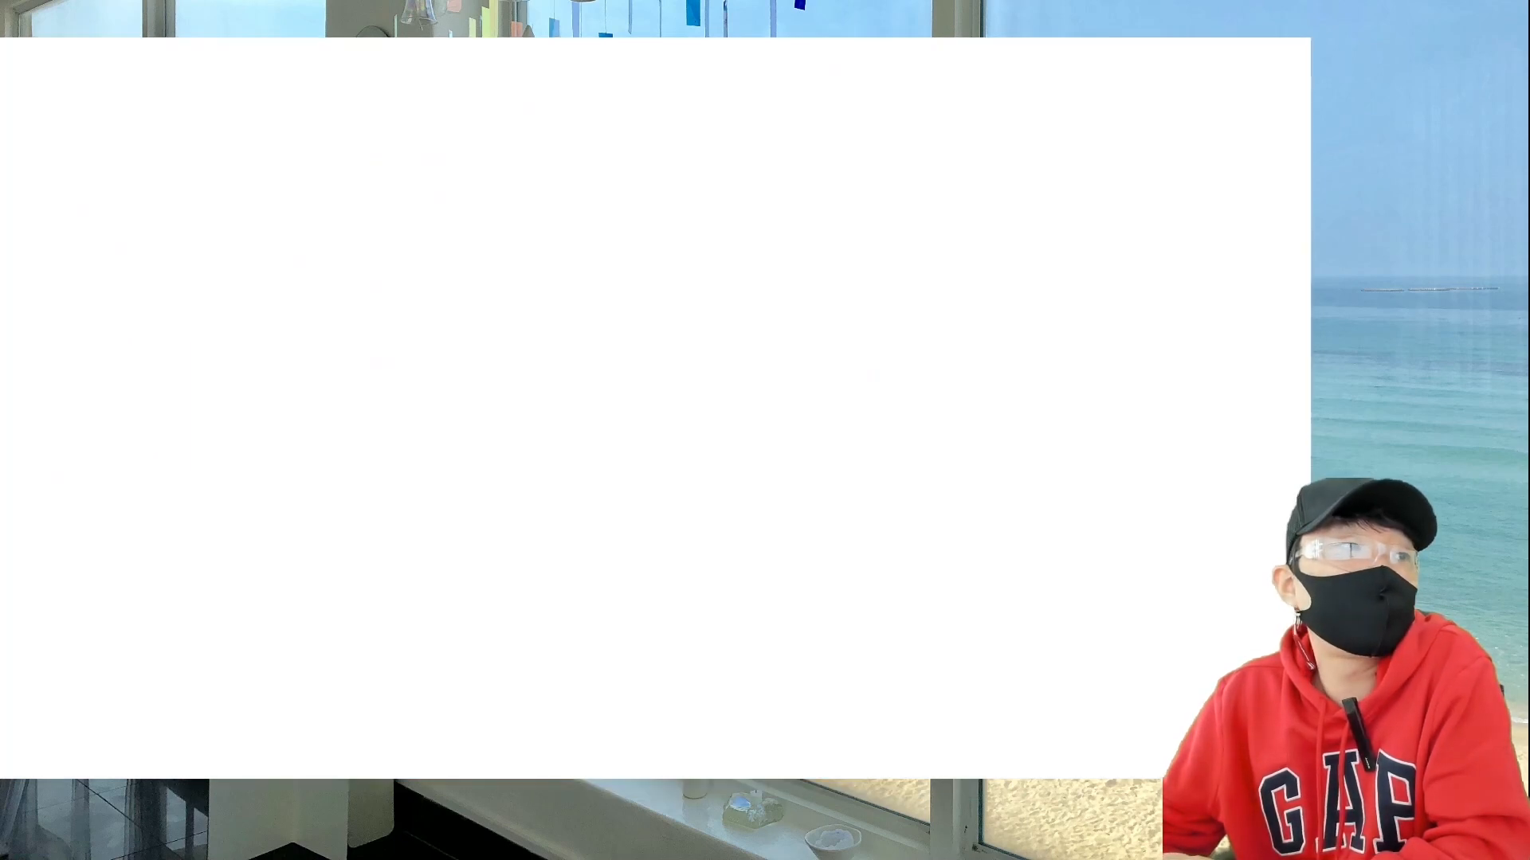
left_click_drag(1100, 62, 1095, 405)
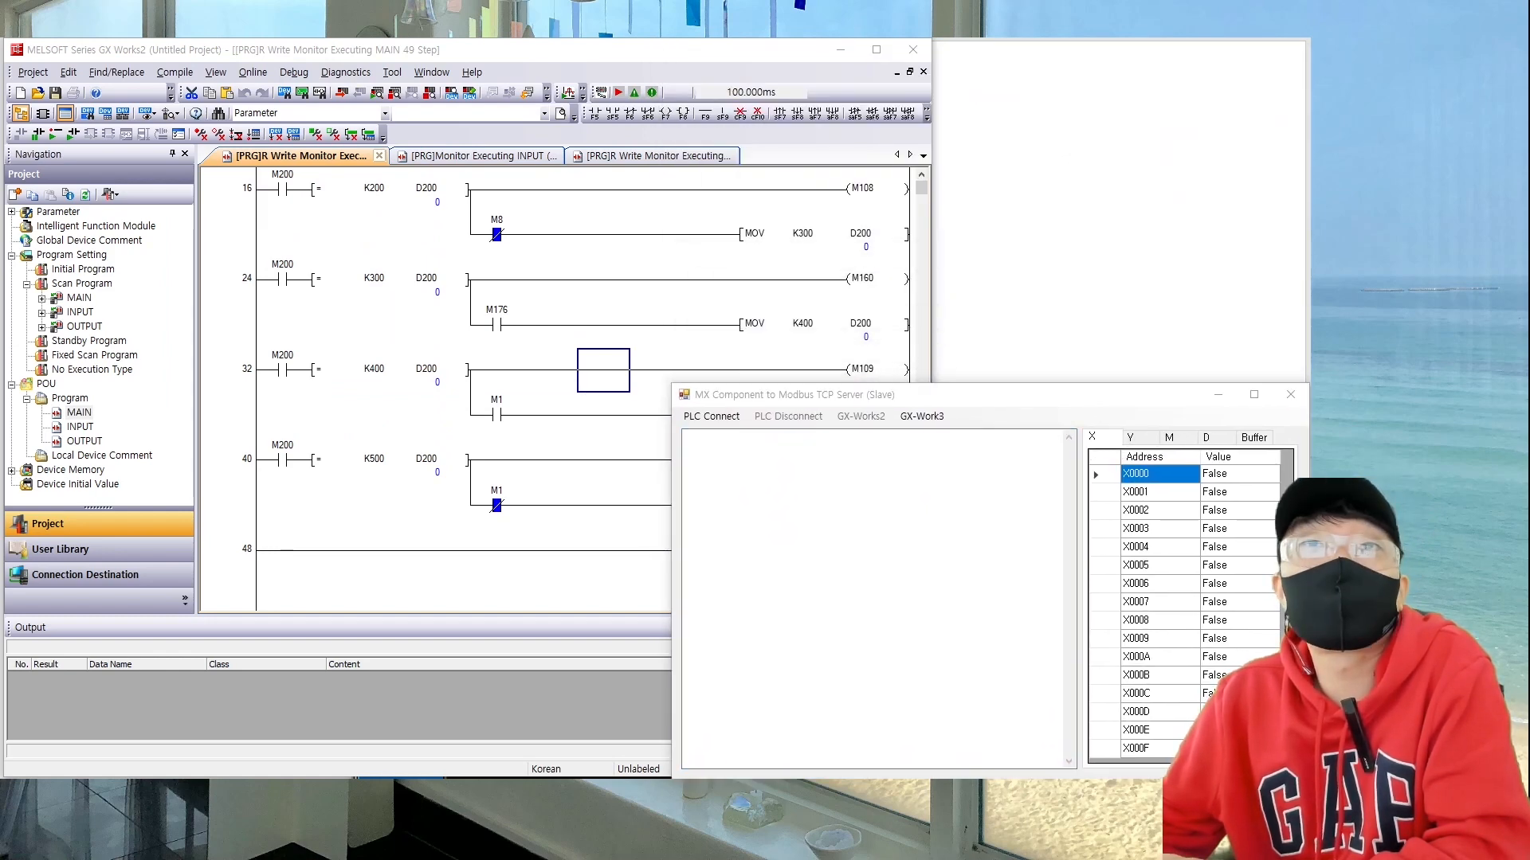
left_click_drag(1122, 61, 1134, 51)
left_click_drag(1134, 51, 1139, 47)
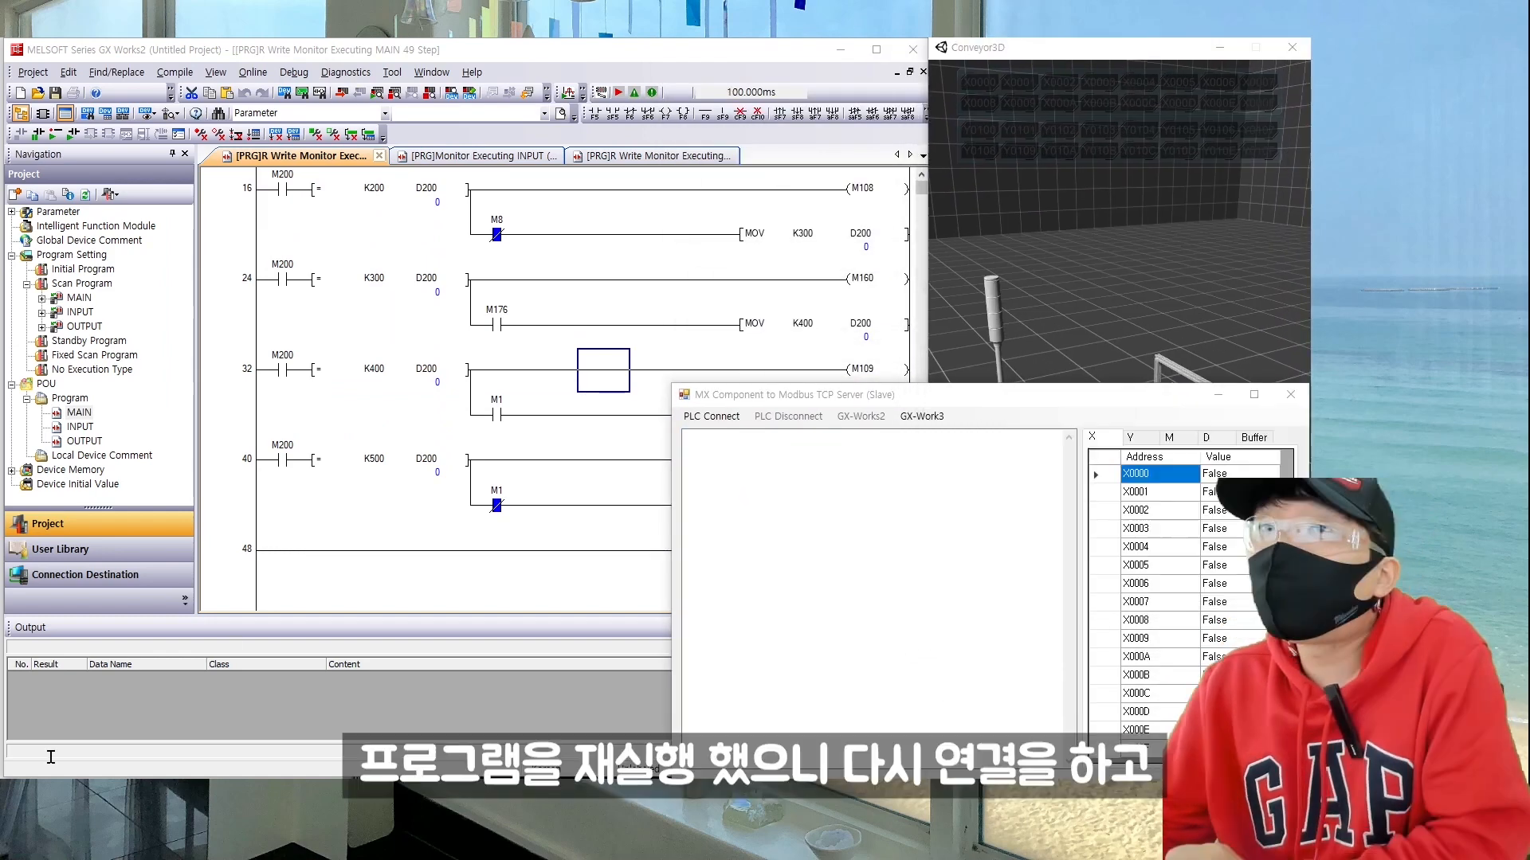
Step: Connect the MX Component to Modbus TCP Server to the PLC and bring the Conveyor3D simulator forward
left_click(744, 642)
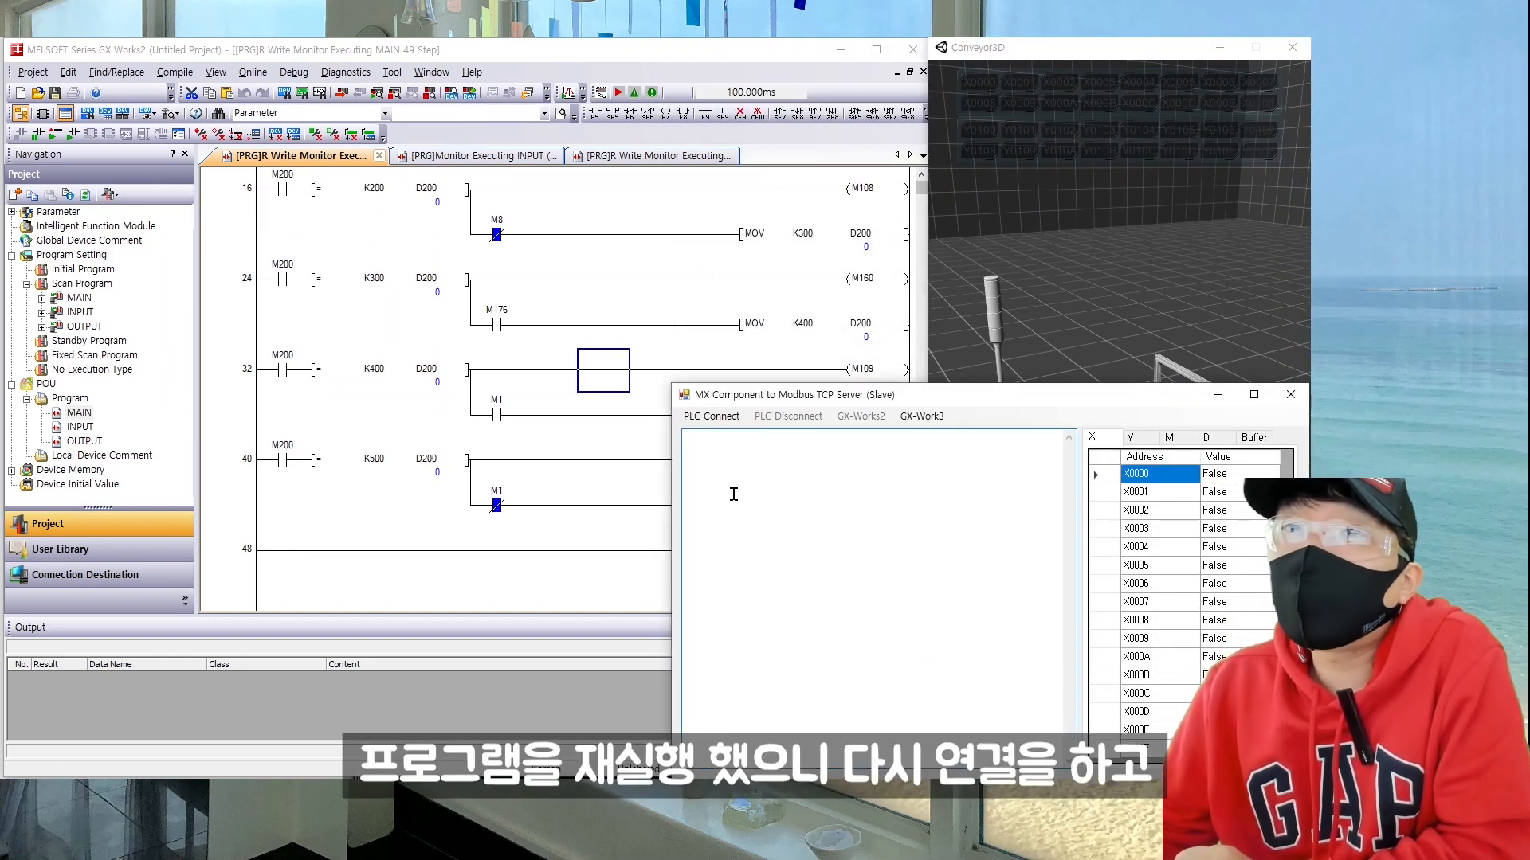
left_click(715, 421)
left_click(1012, 234)
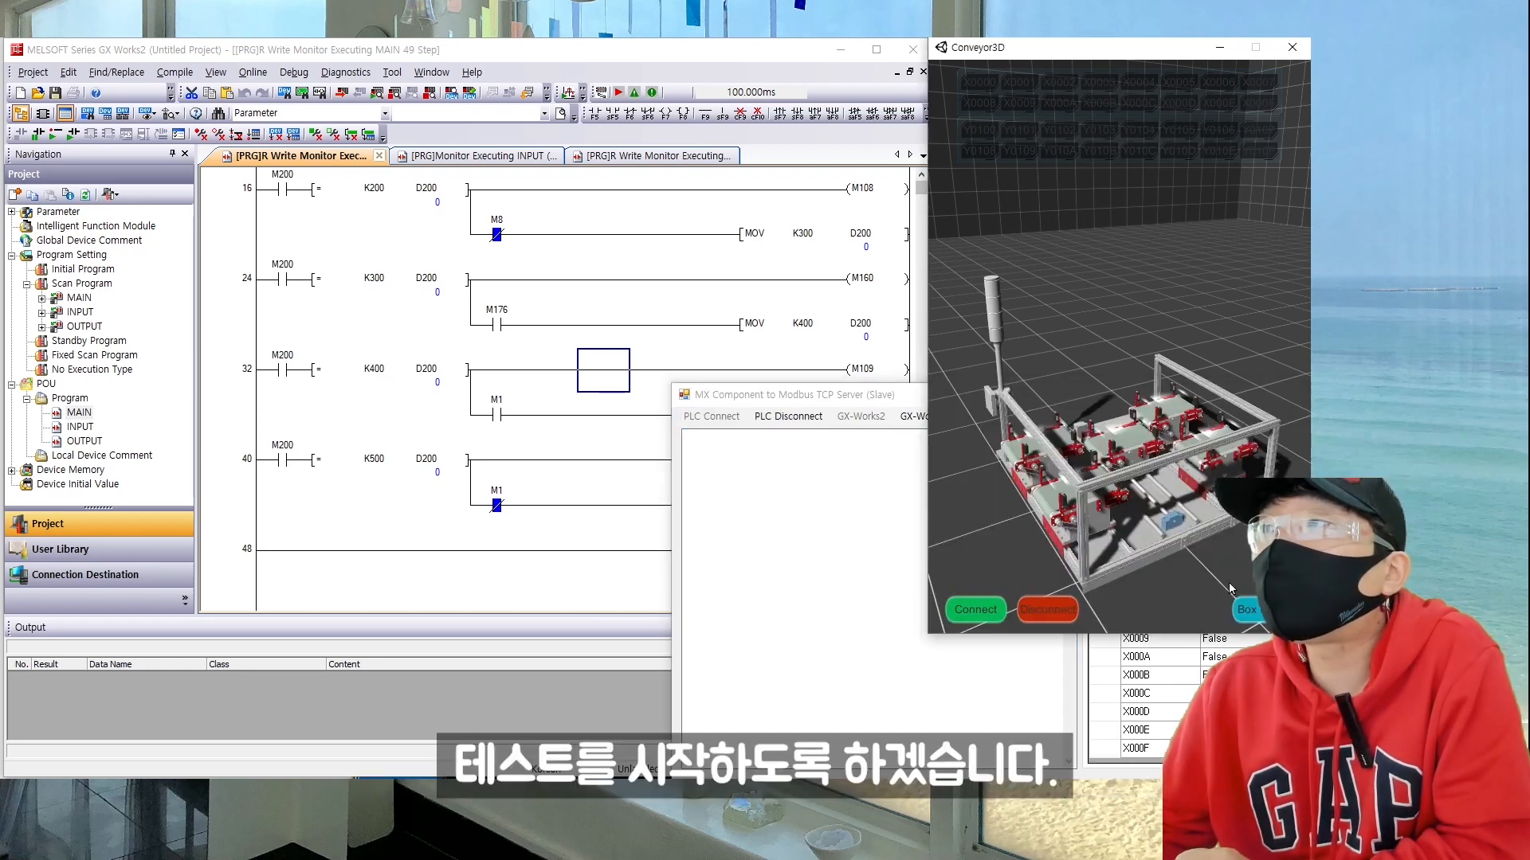
Step: Insert a box in Conveyor3D and switch on M200 in the first MAIN rung to start the step sequence
left_click(1251, 607)
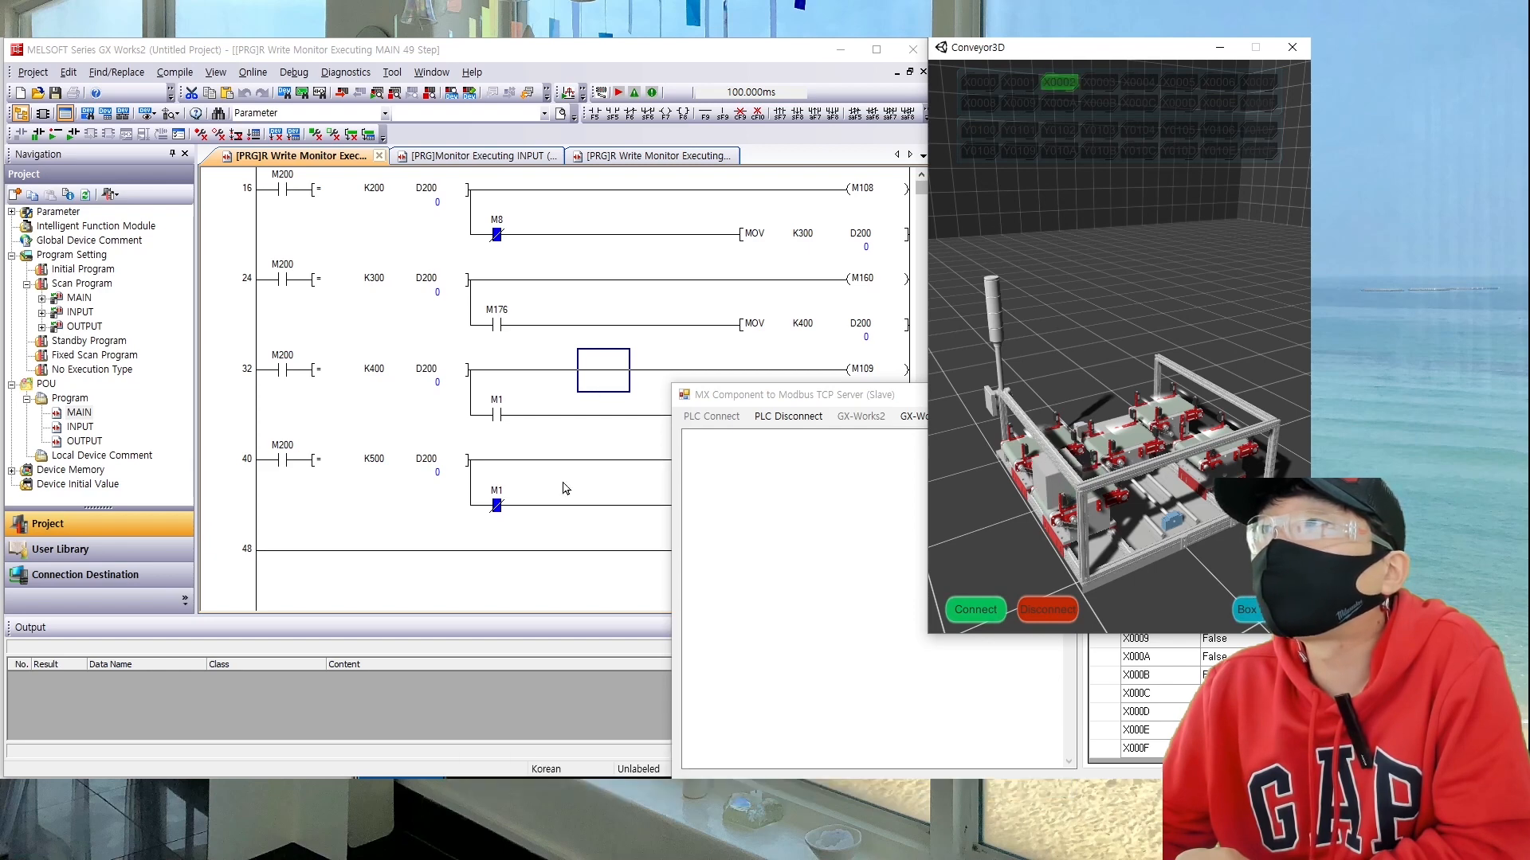
left_click(279, 196)
scroll(289, 235, "up", 3)
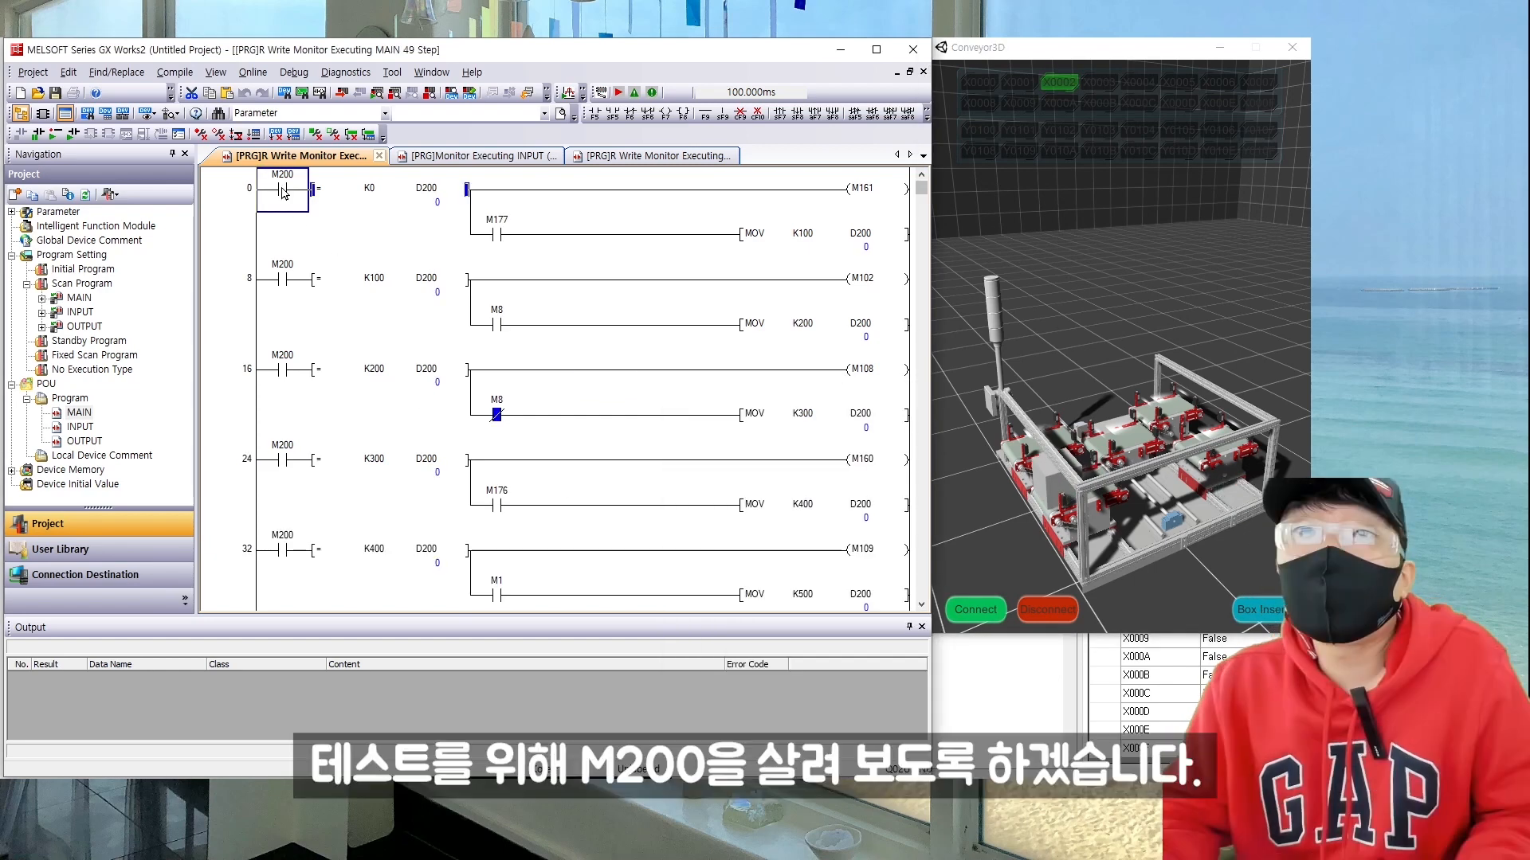
double_click(281, 188, "shift")
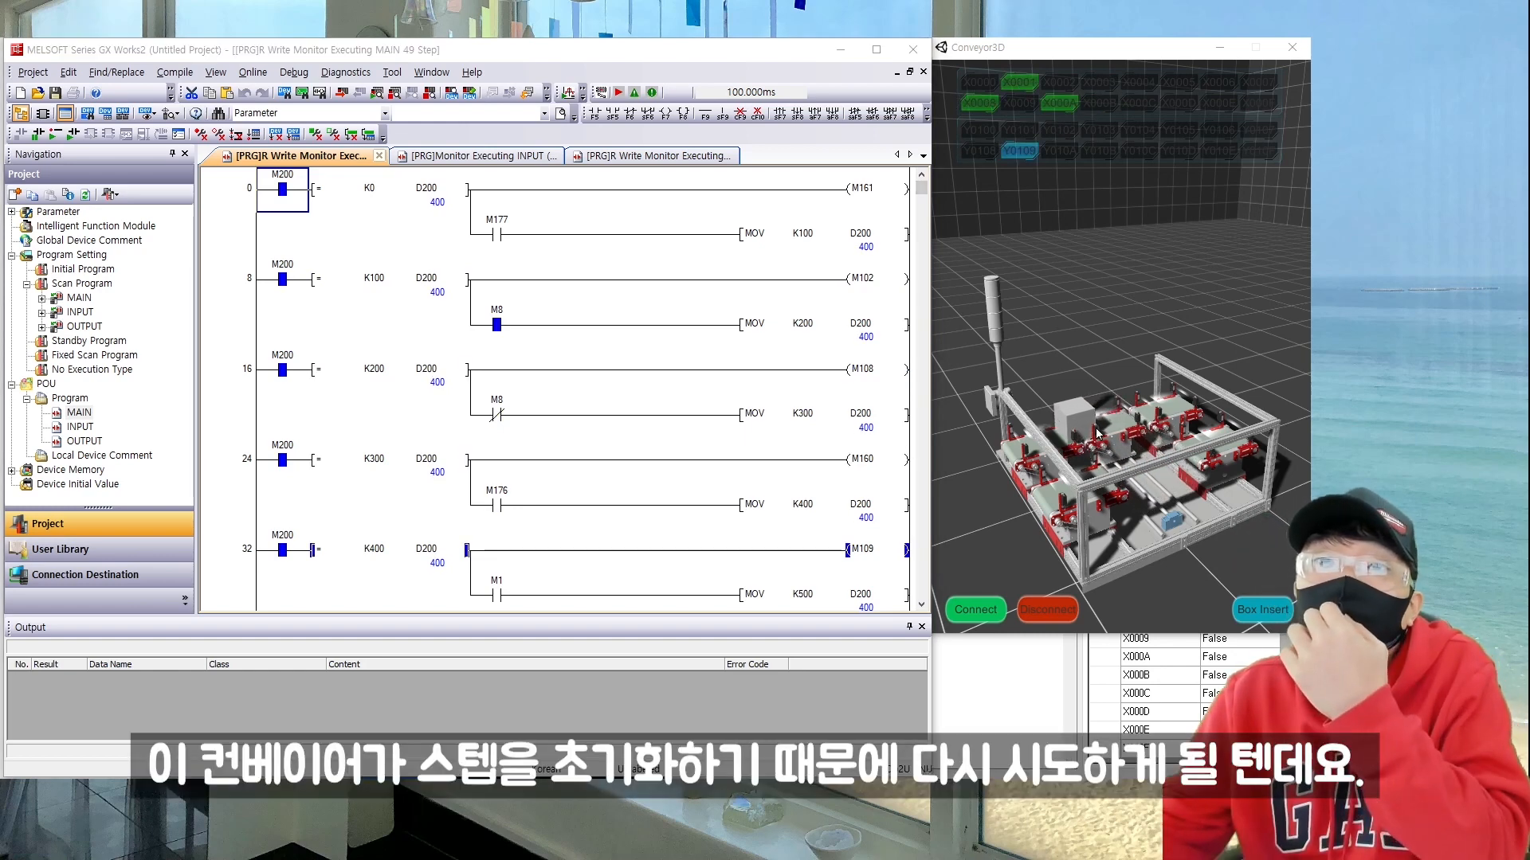
Step: Insert two more boxes in Conveyor3D to repeat the D200 step sequence with M200 on
left_click(845, 434)
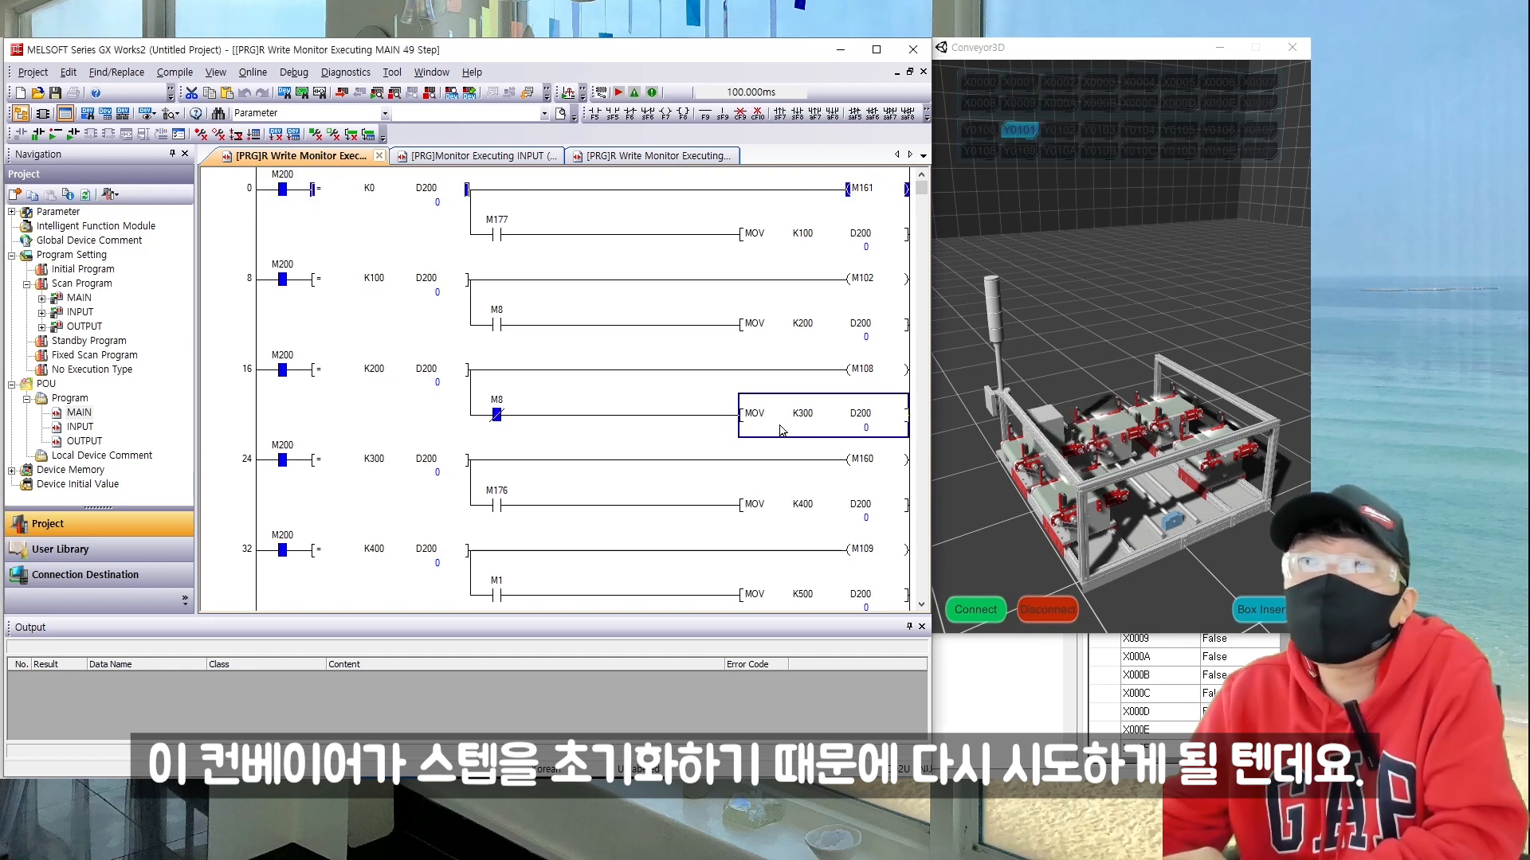
left_click(1270, 615)
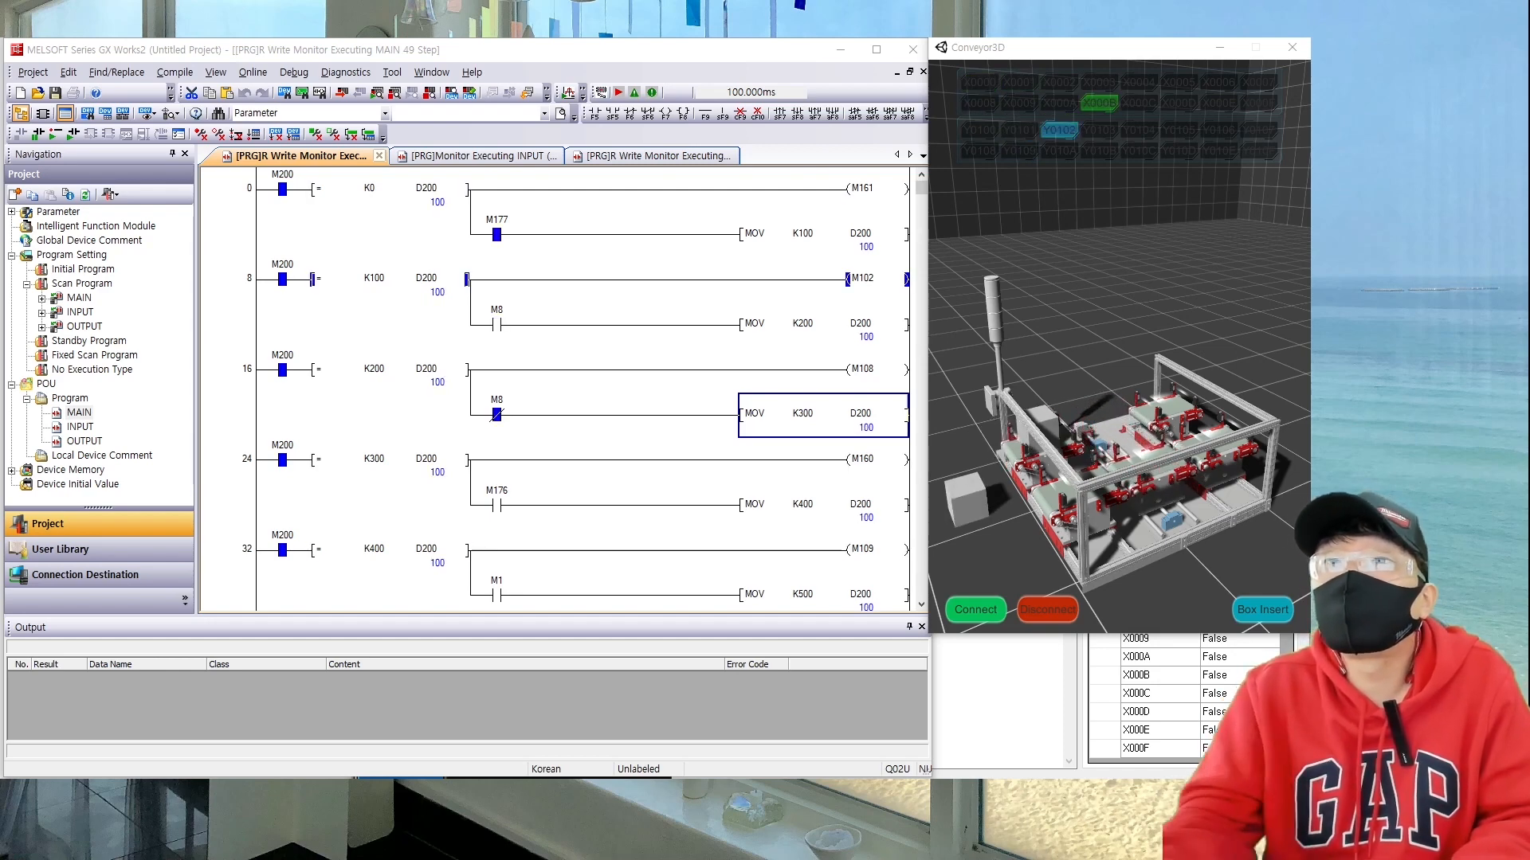
left_click(1264, 607)
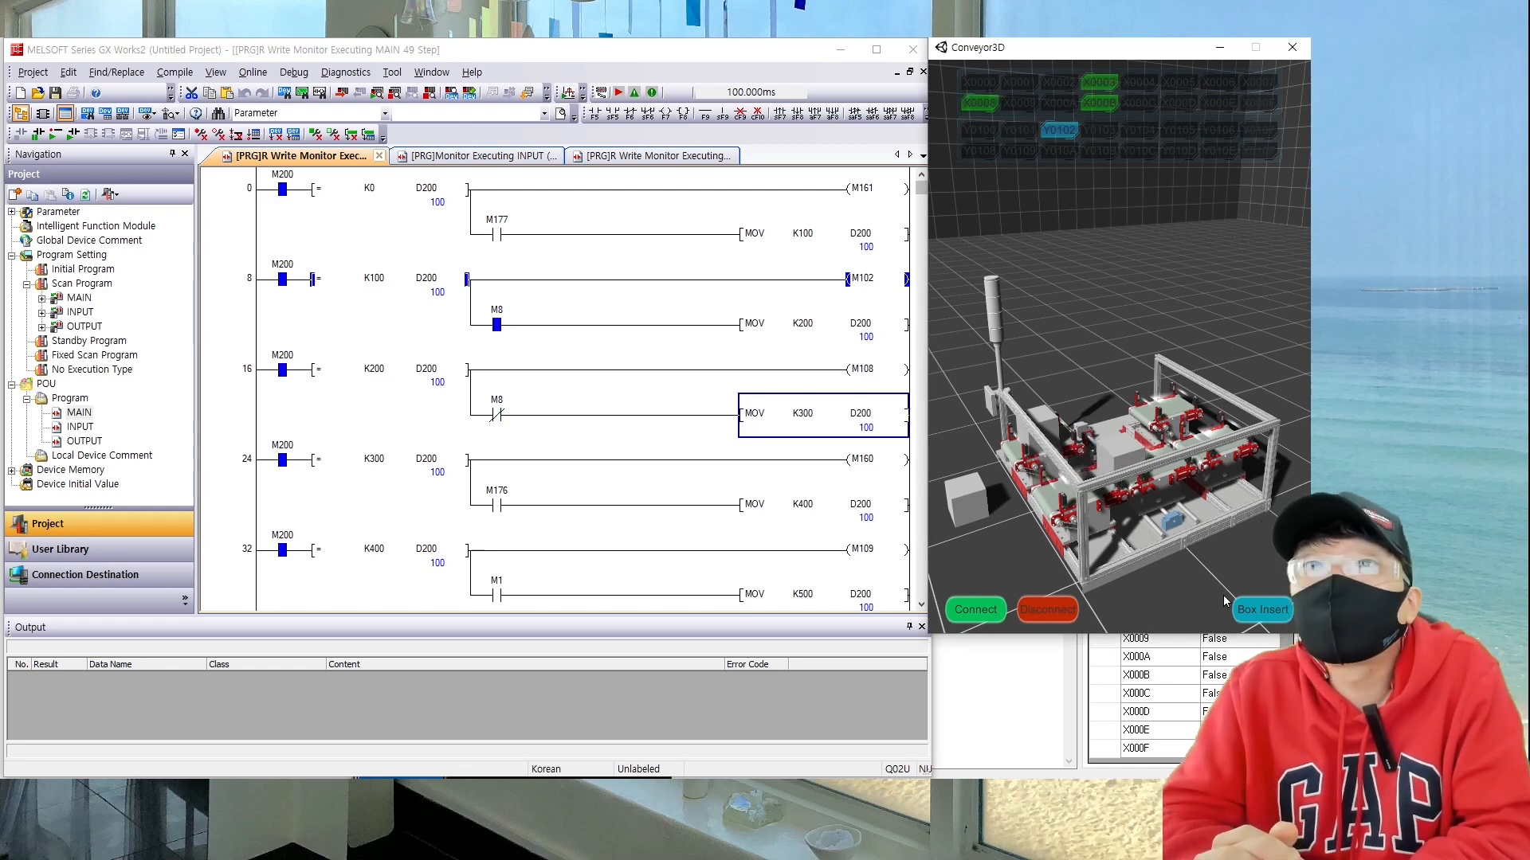